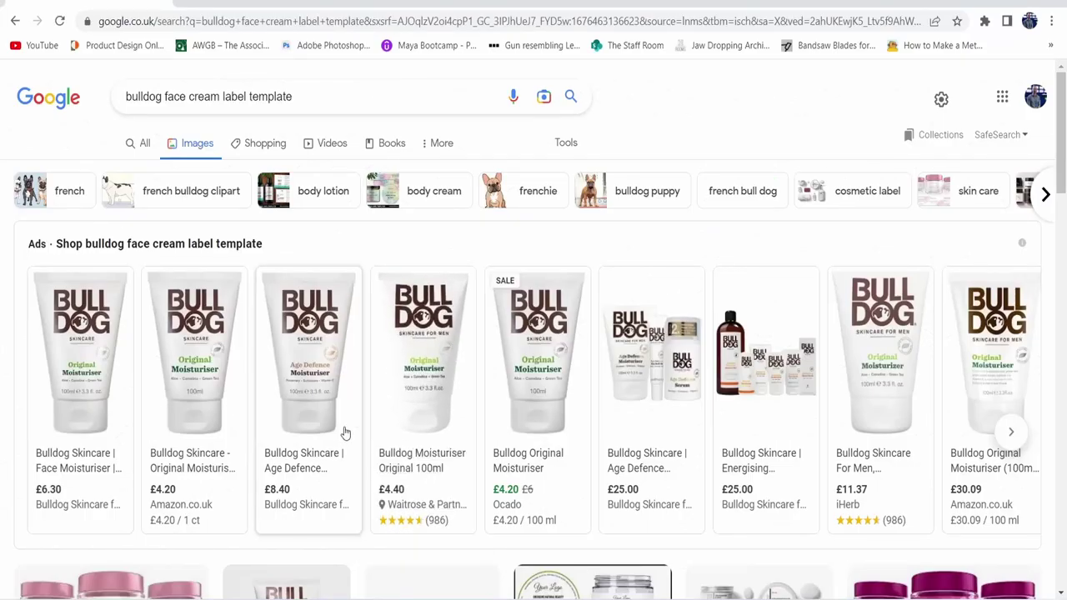
Create a new form and place a cylinder base at the origin with a 50 mm diameter.
mouse_move(286, 434)
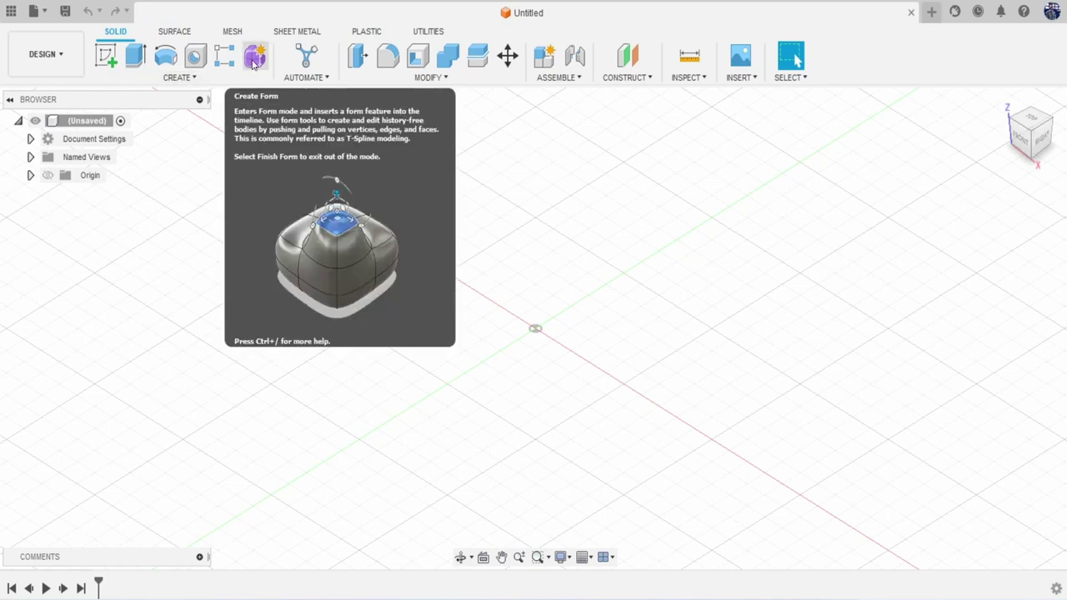
left_click(254, 57)
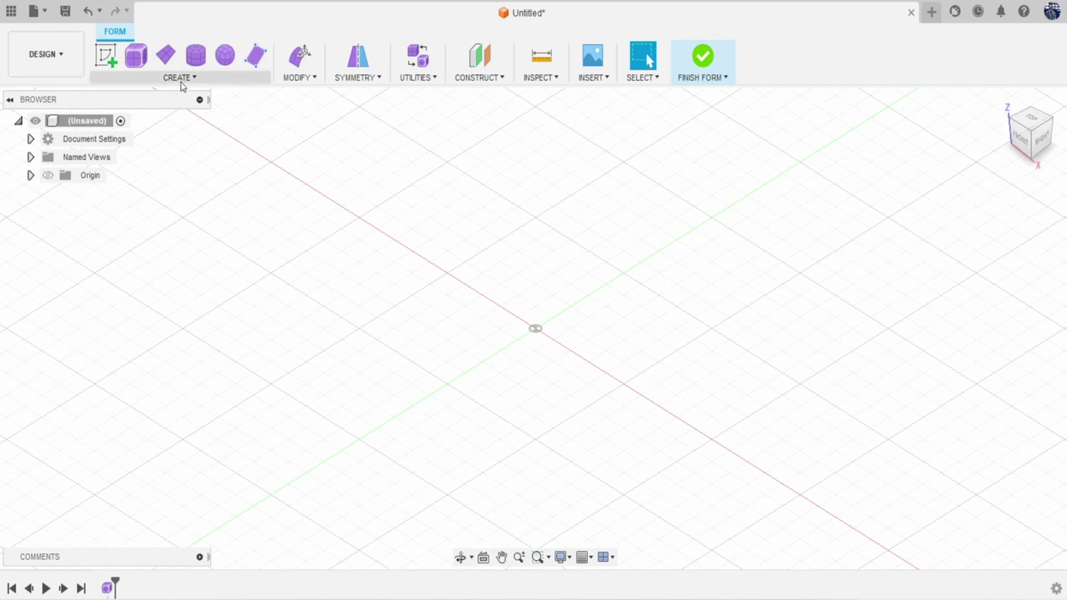
left_click(193, 56)
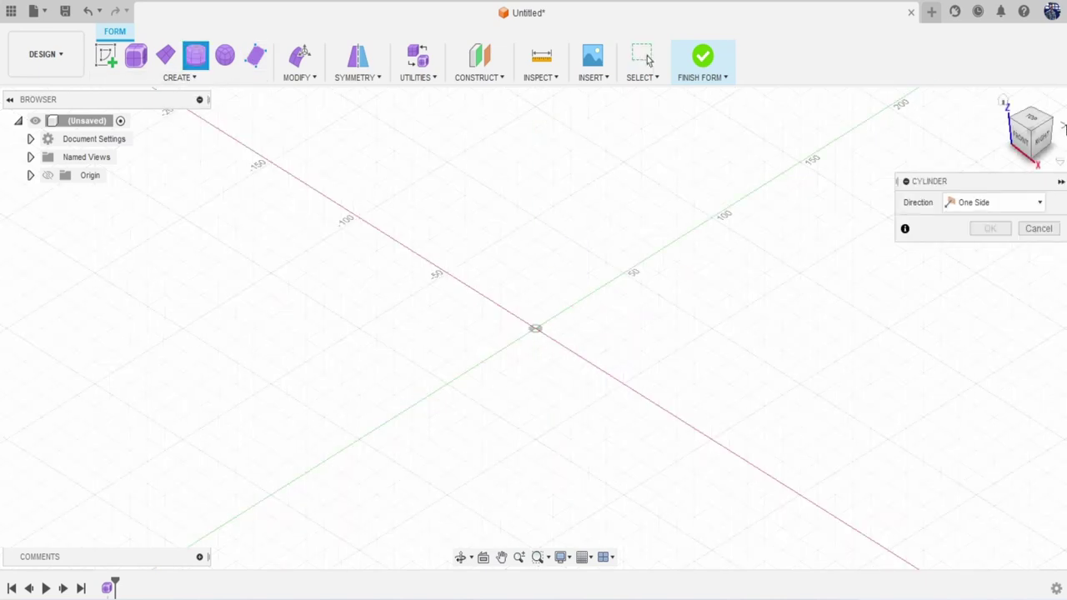
left_click(535, 329)
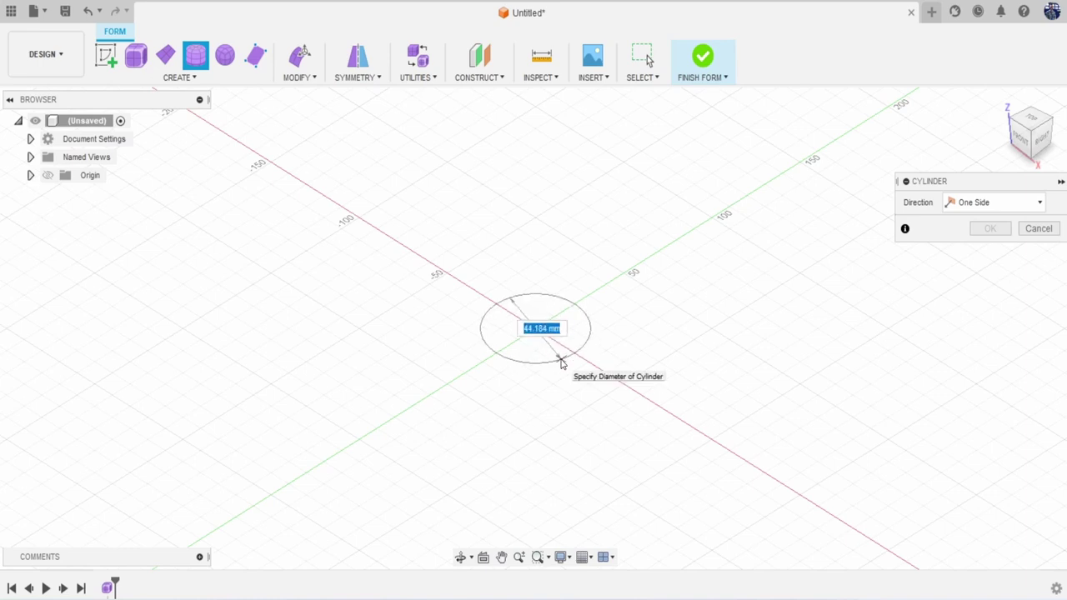
type("50")
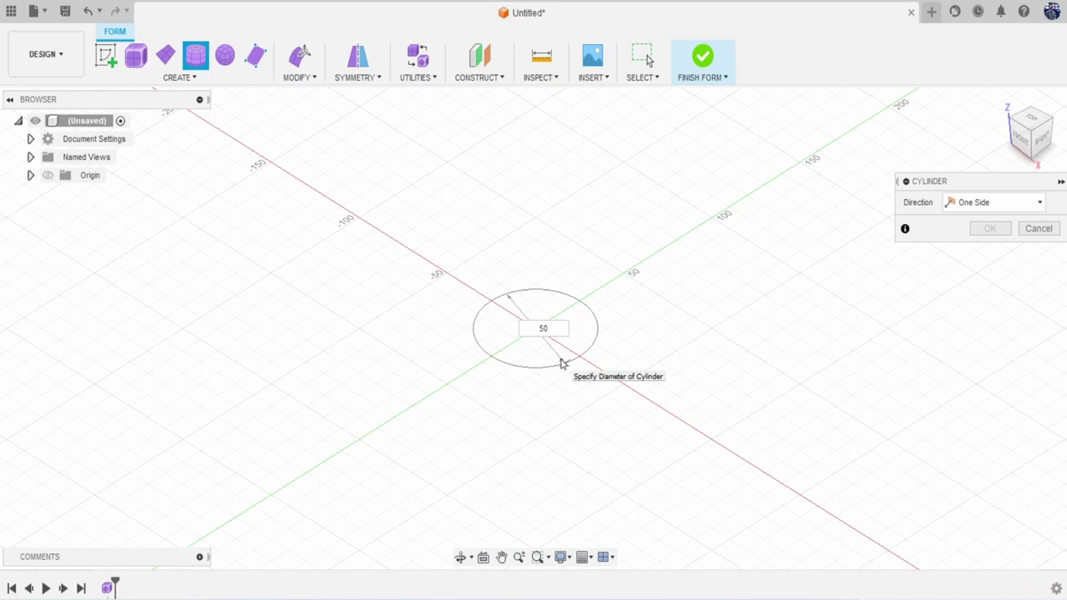
key("Return")
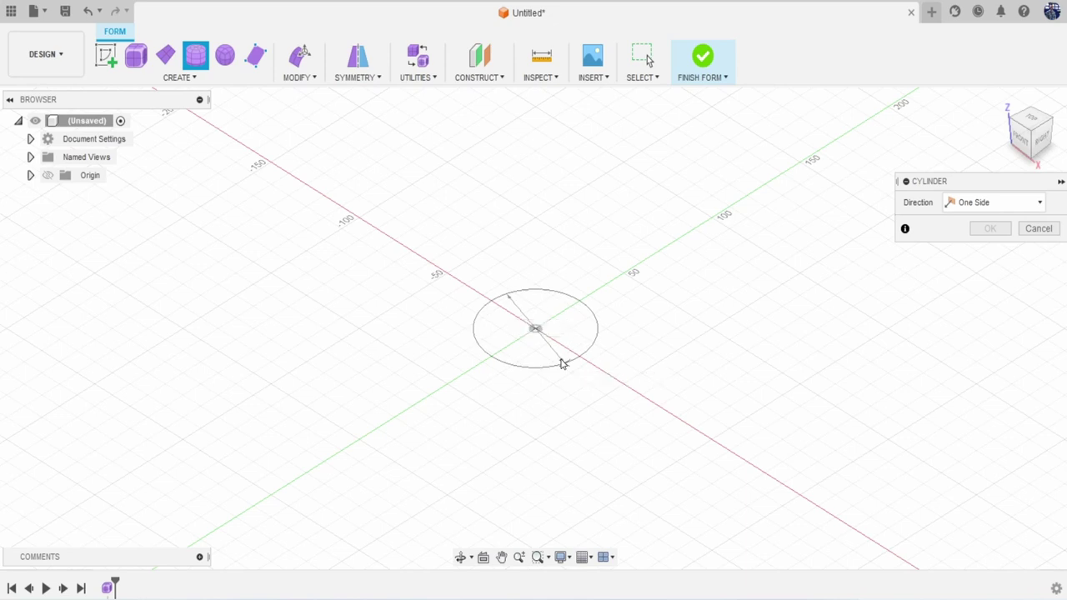
Extend the cylinder upward and set its height to 100 mm.
middle_click_drag(597, 368, 560, 375)
left_click_drag(495, 265, 498, 223)
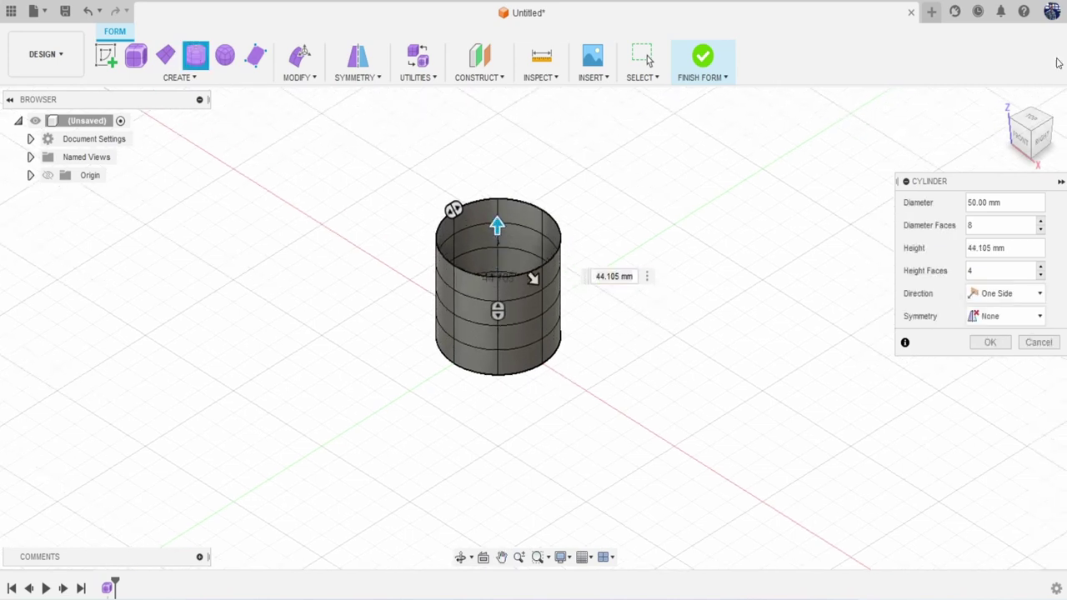
middle_click_drag(639, 244, 630, 255)
type("100")
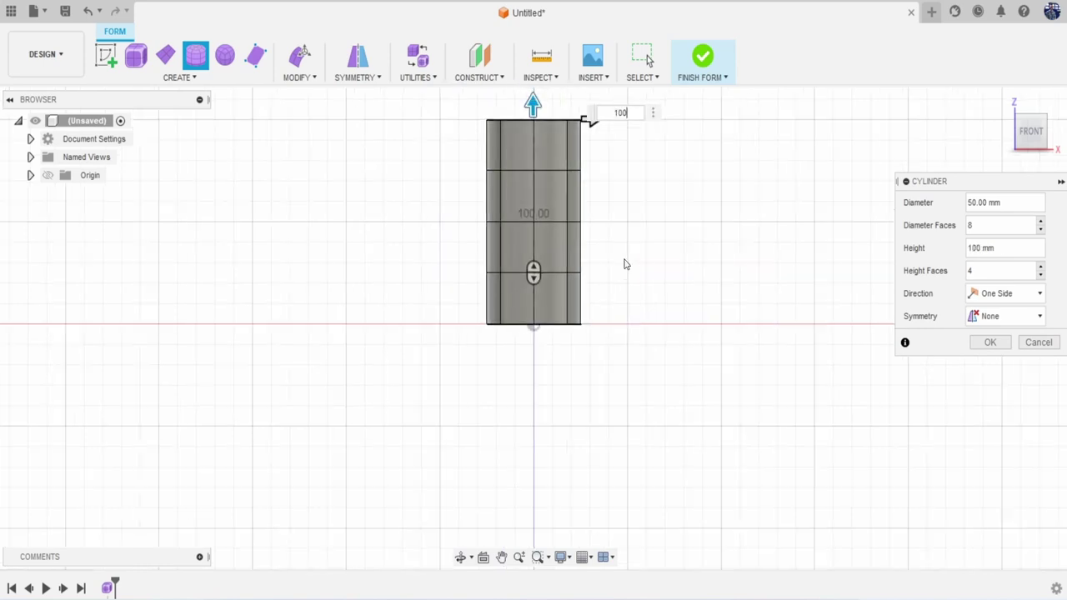
scroll(626, 264, "down", 1)
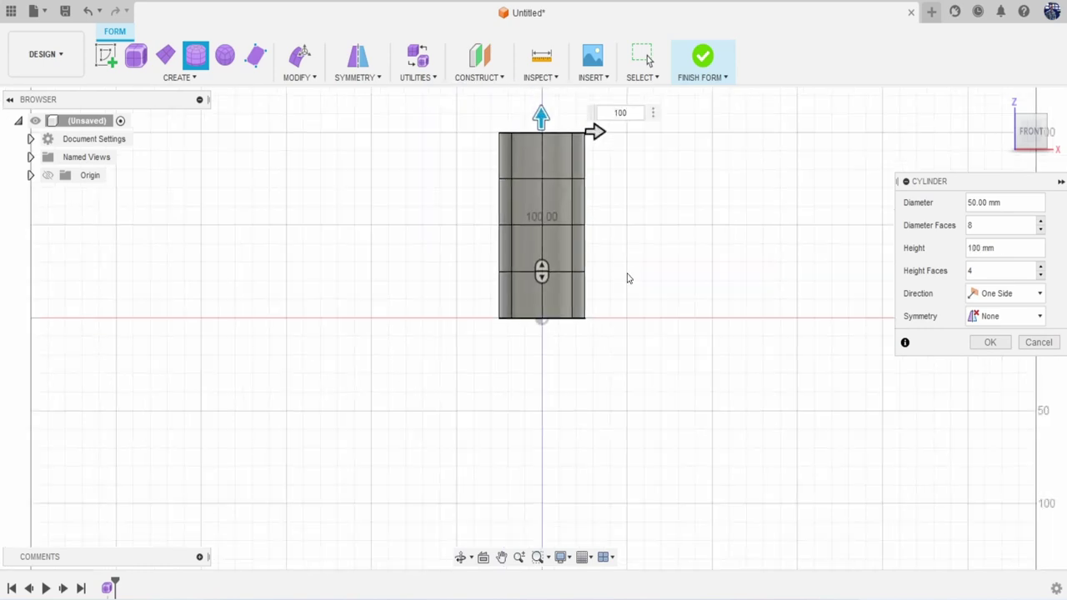
middle_click_drag(635, 297, 592, 381)
scroll(528, 365, "up", 2)
scroll(528, 371, "up", 1)
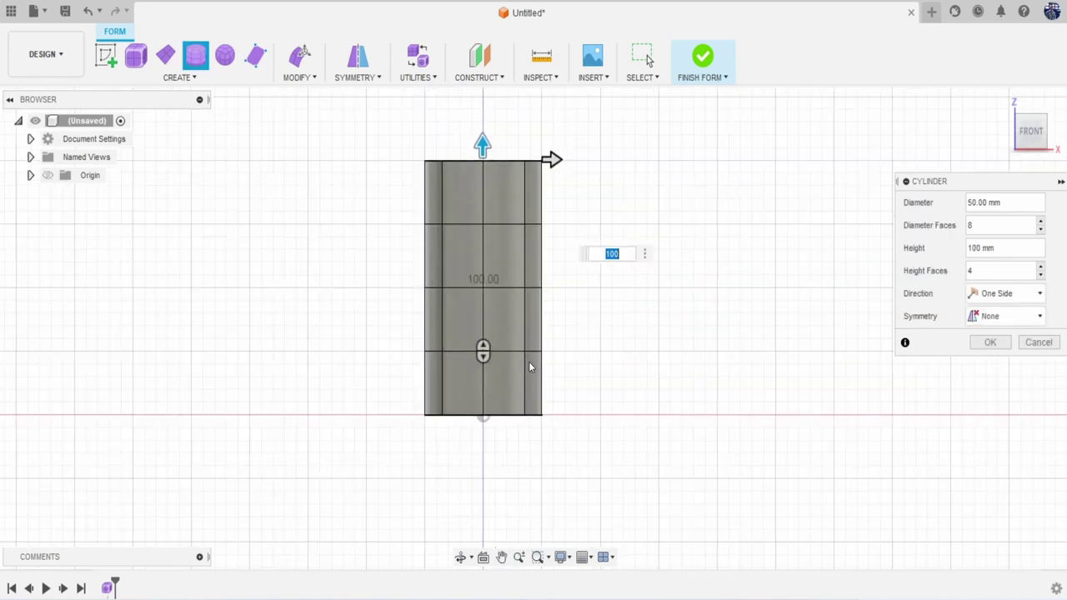
Set the cylinder's height faces to 5 and create the form body.
left_click_drag(959, 183, 849, 178)
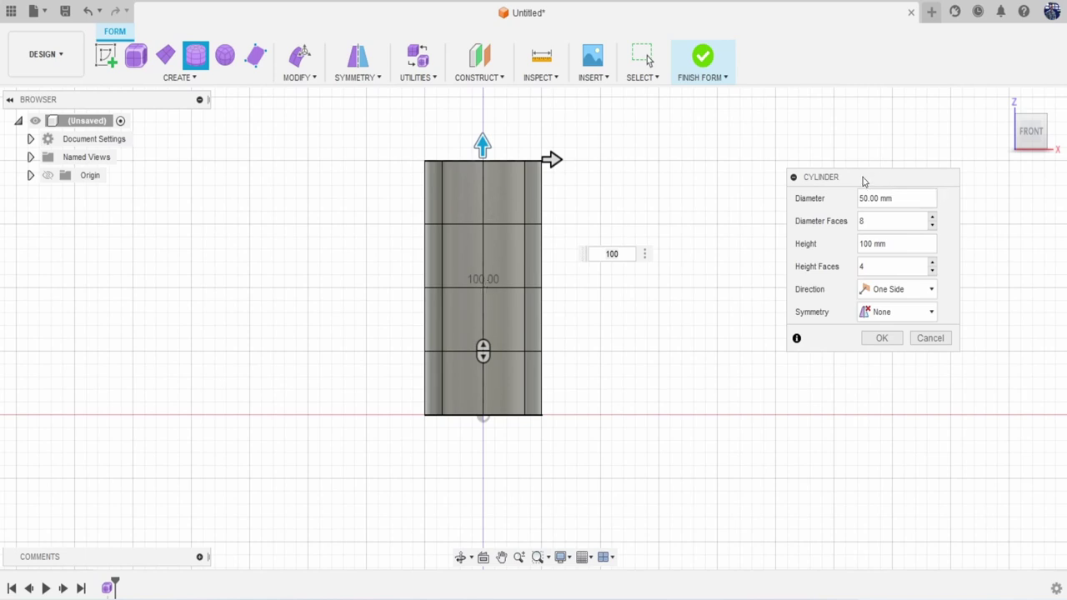
left_click_drag(863, 180, 852, 173)
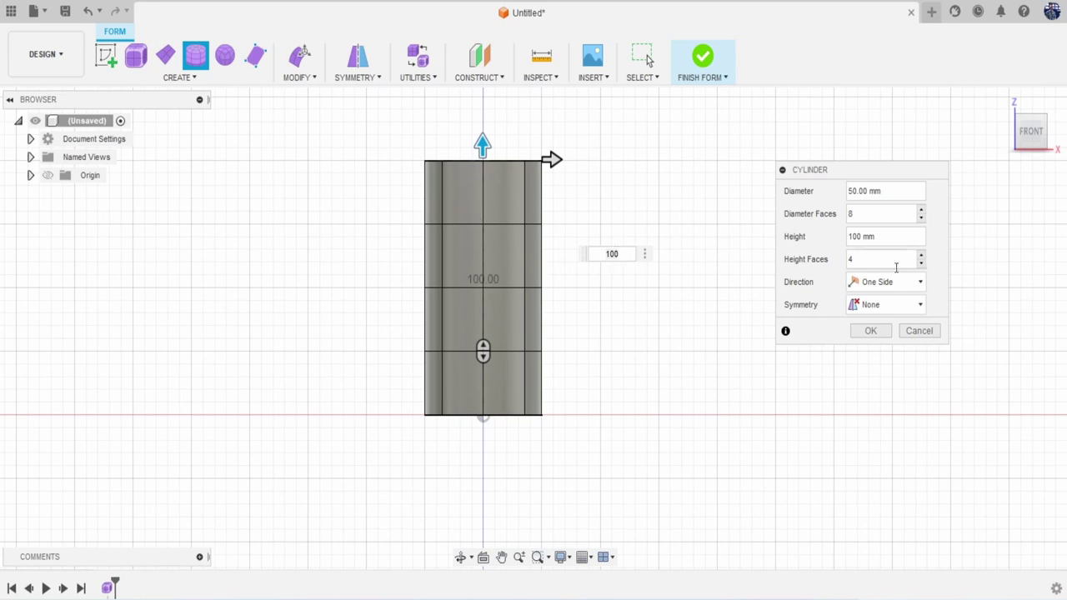
left_click(920, 256)
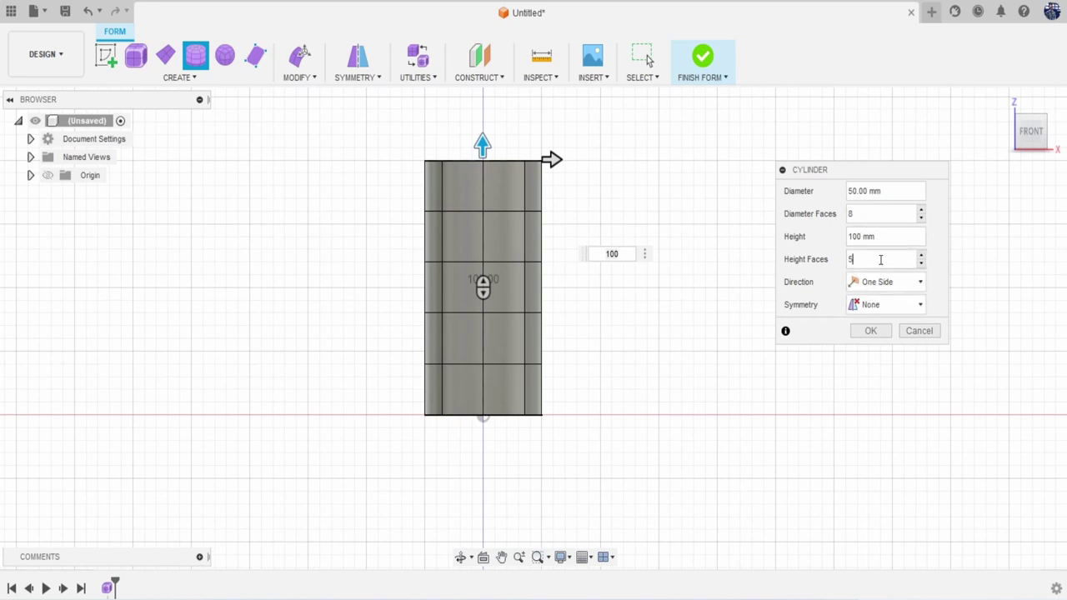
left_click(870, 330)
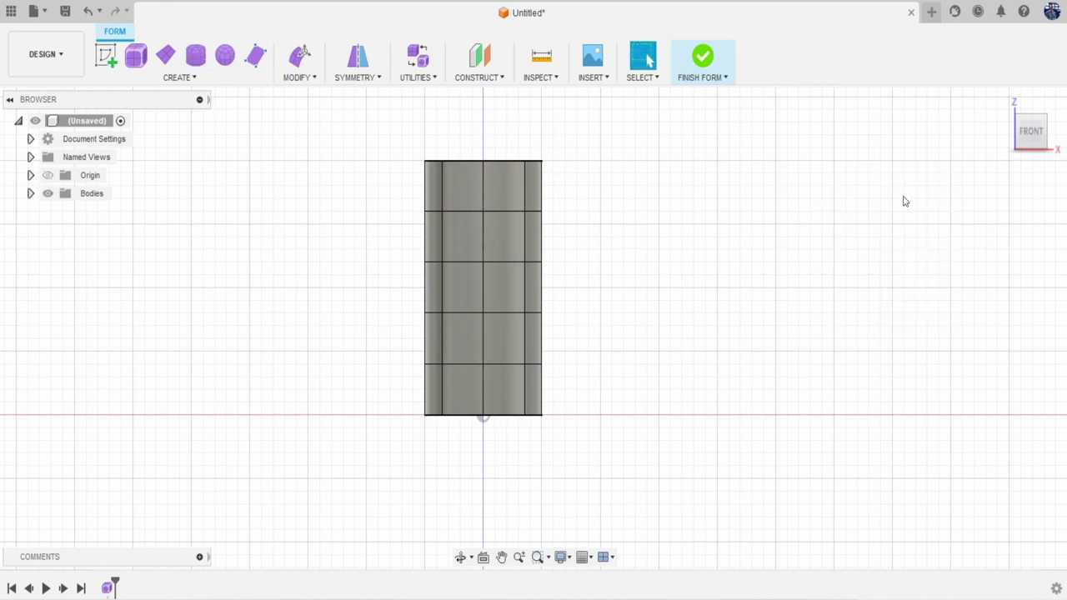
Start Edit Form on the cylinder with the model seen from the front.
left_click(1021, 142)
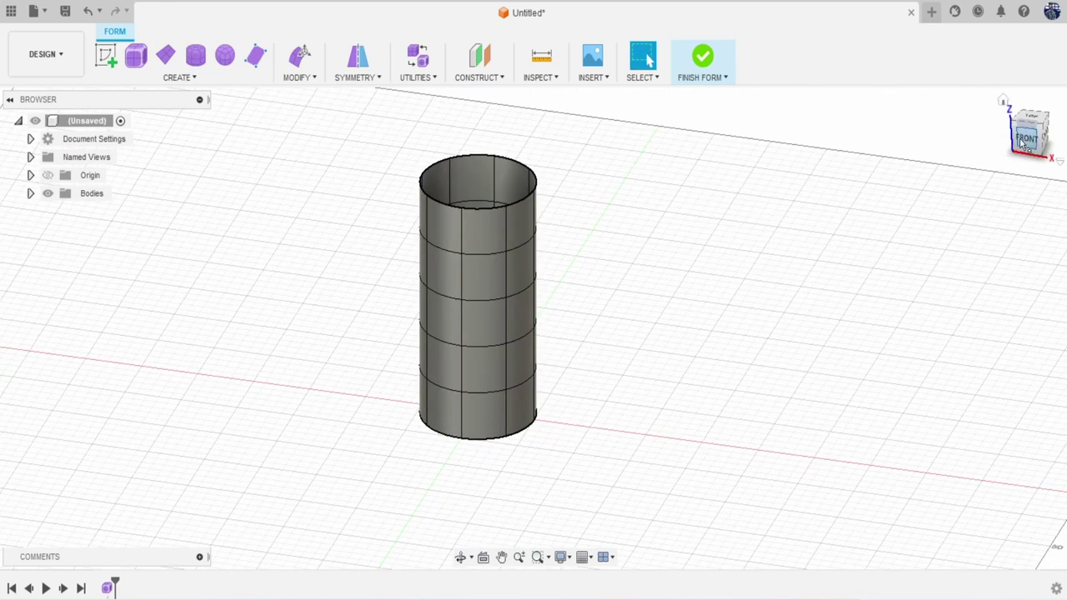
left_click(1022, 142)
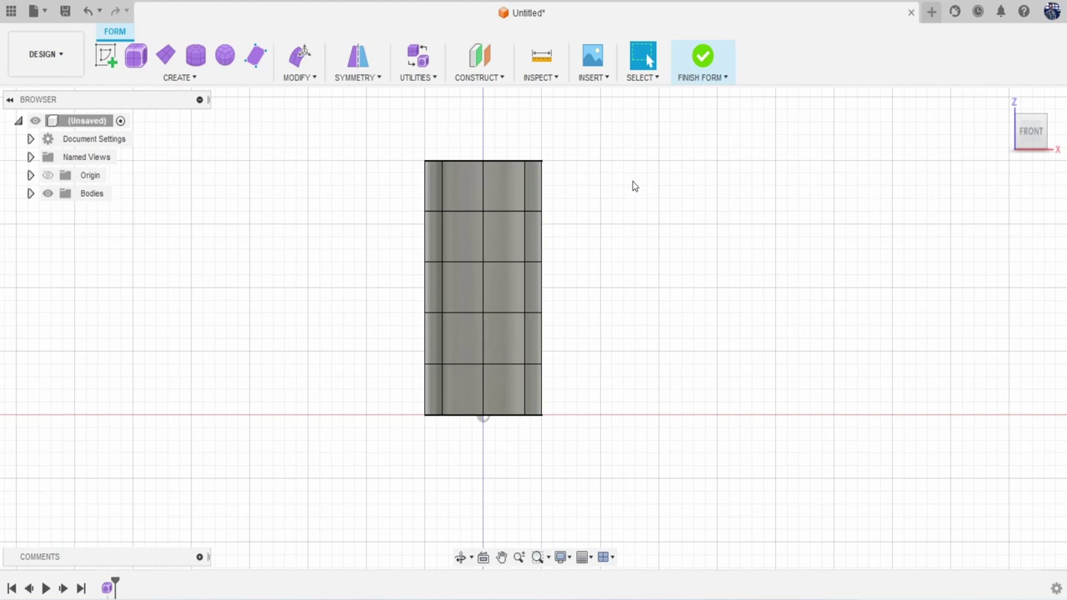
right_click(633, 185)
left_click(666, 171)
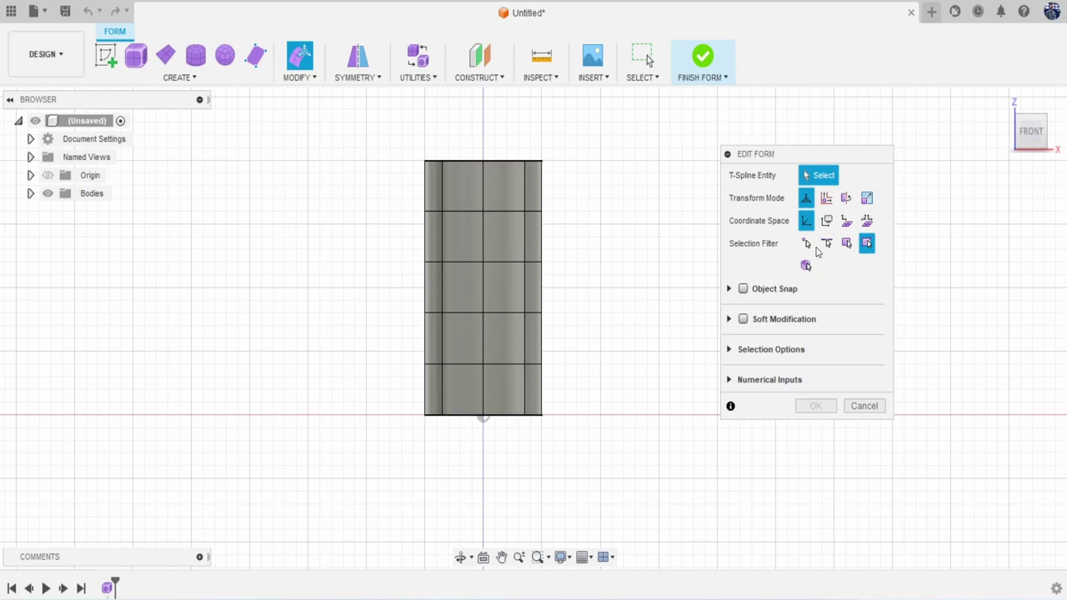
Try out single-edge and edge-loop selections on the cylinder, including the top rim combined with the central vertical edges, and clear the selection.
left_click(505, 200)
scroll(507, 197, "up", 4)
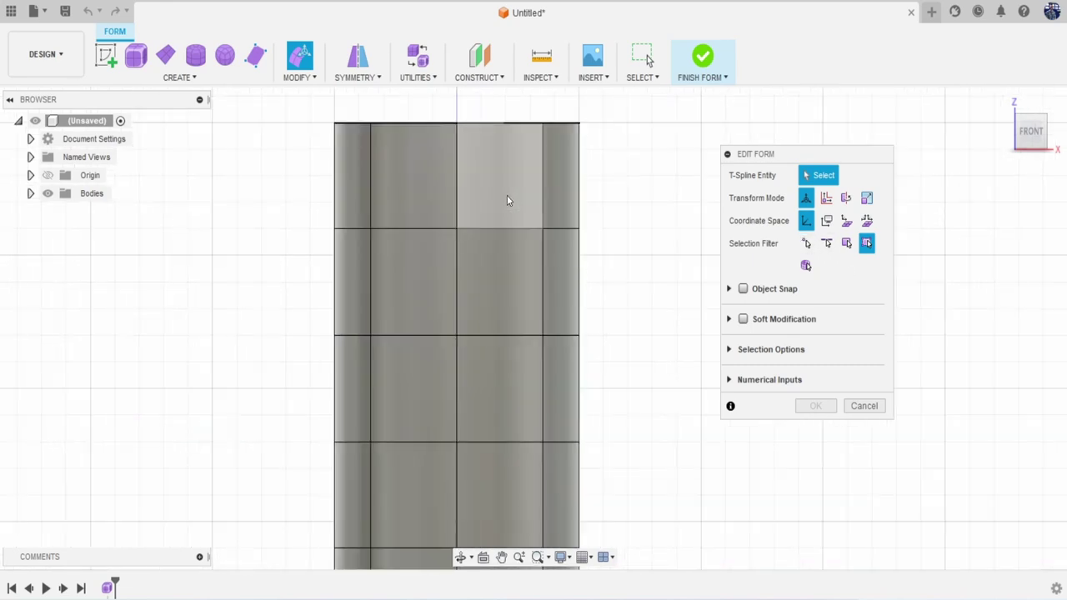
left_click(478, 229)
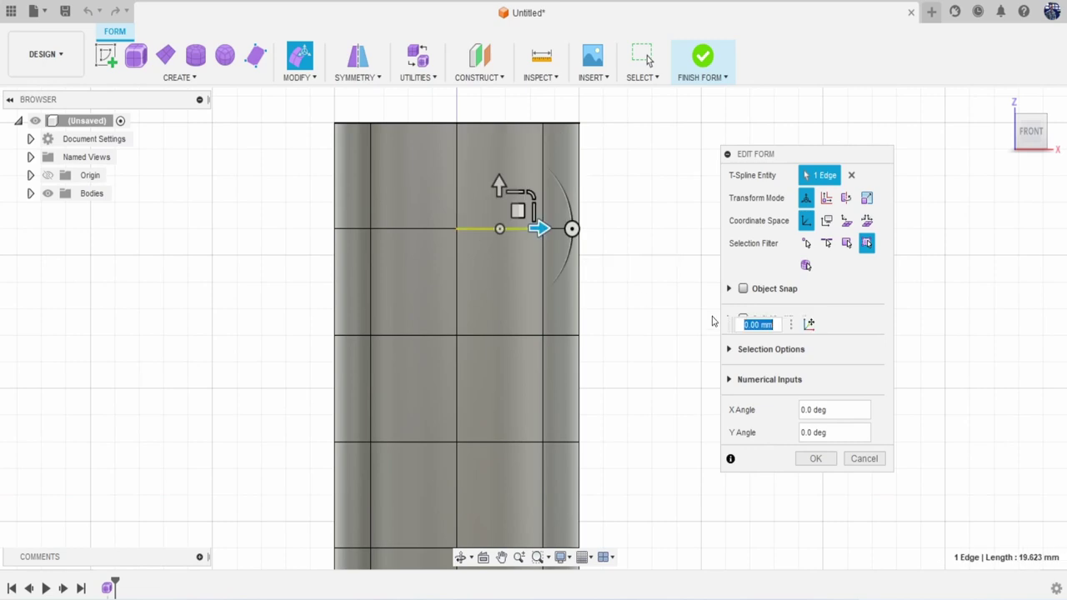
left_click(456, 228)
double_click(505, 123)
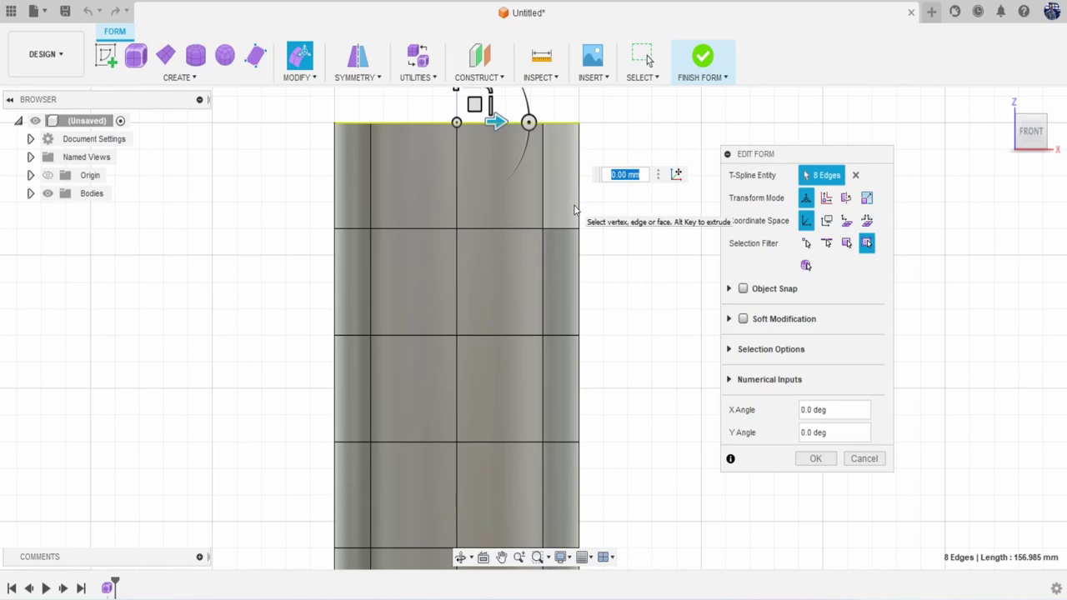
double_click(455, 198)
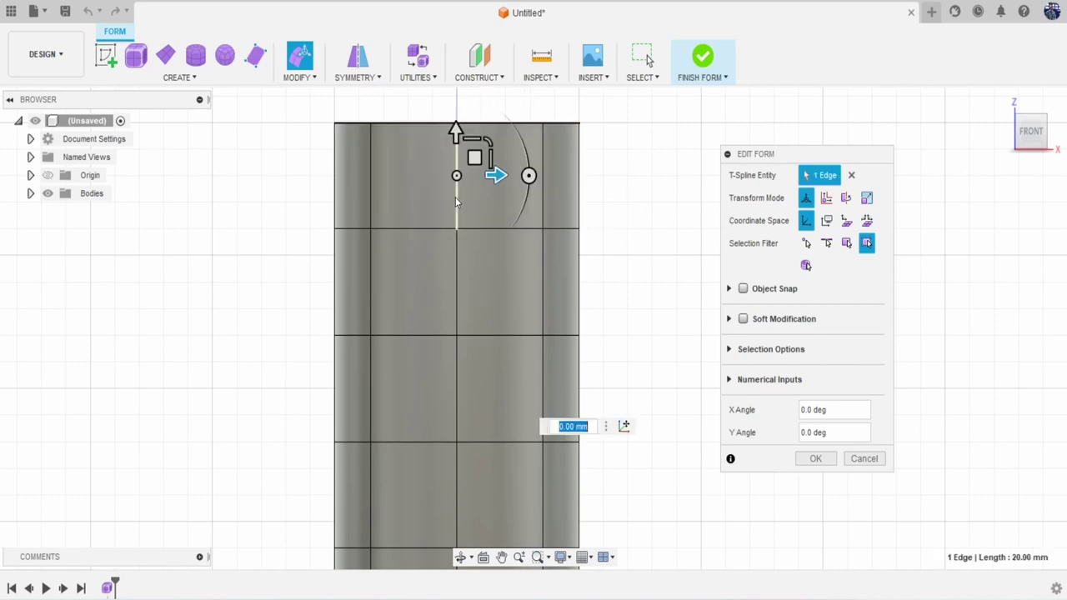
double_click(510, 125, "shift")
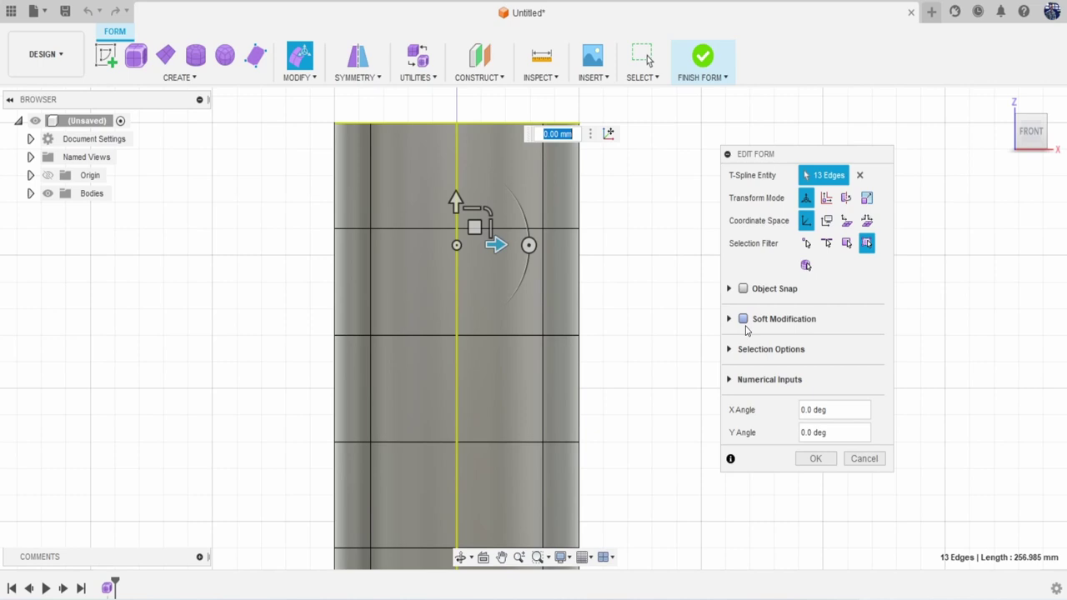
left_click(685, 284)
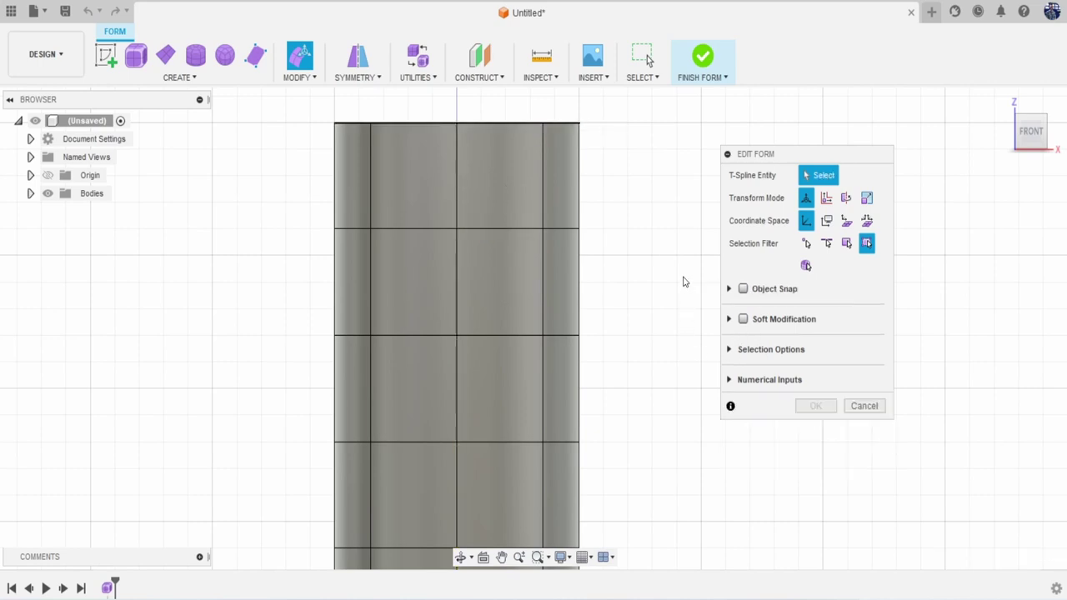
Try moving one front face in the cylinder's uppermost row sideways and downward, and undo the moves.
left_click(515, 194)
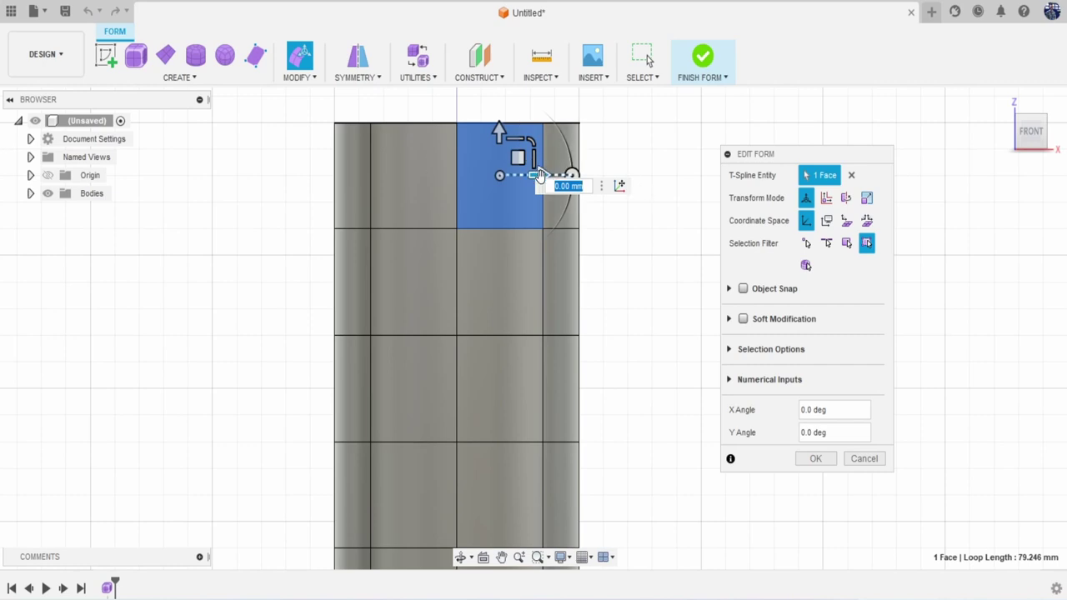
left_click_drag(539, 175, 530, 208)
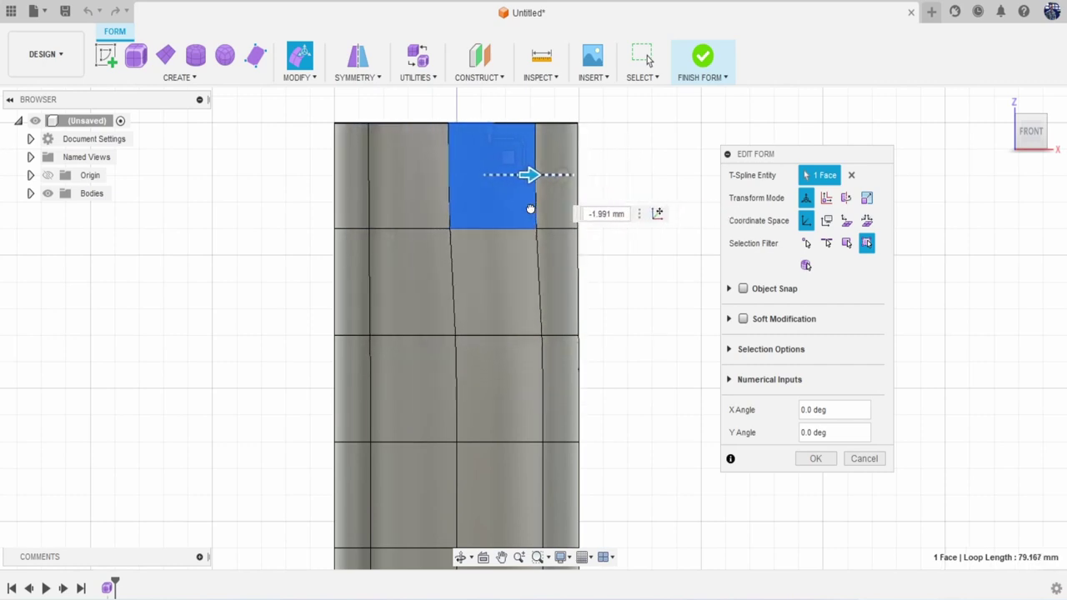
left_click_drag(524, 143, 527, 172)
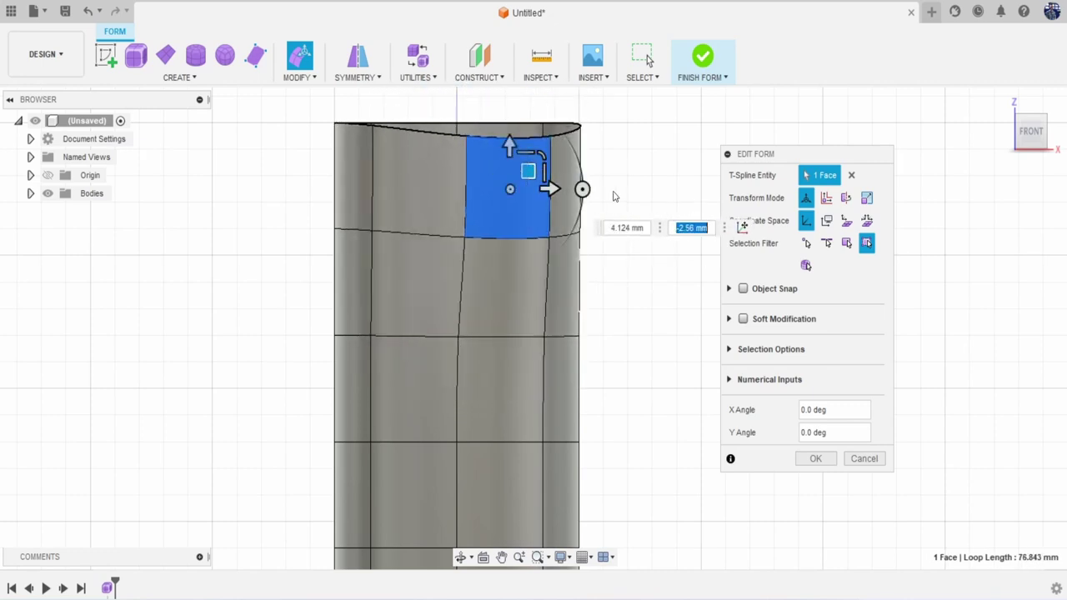
key("ctrl+z")
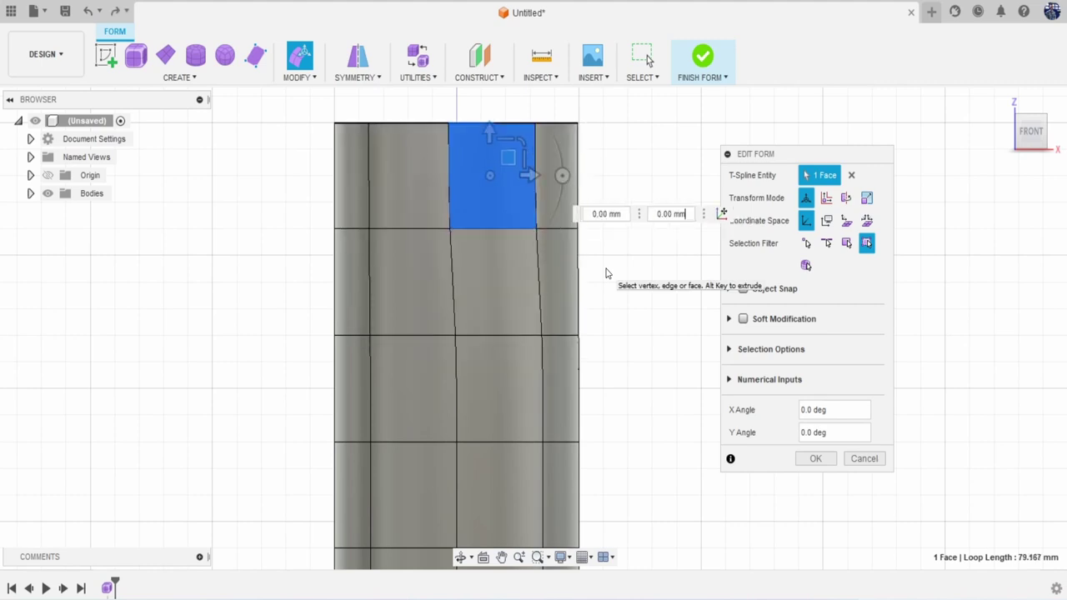
left_click(650, 312)
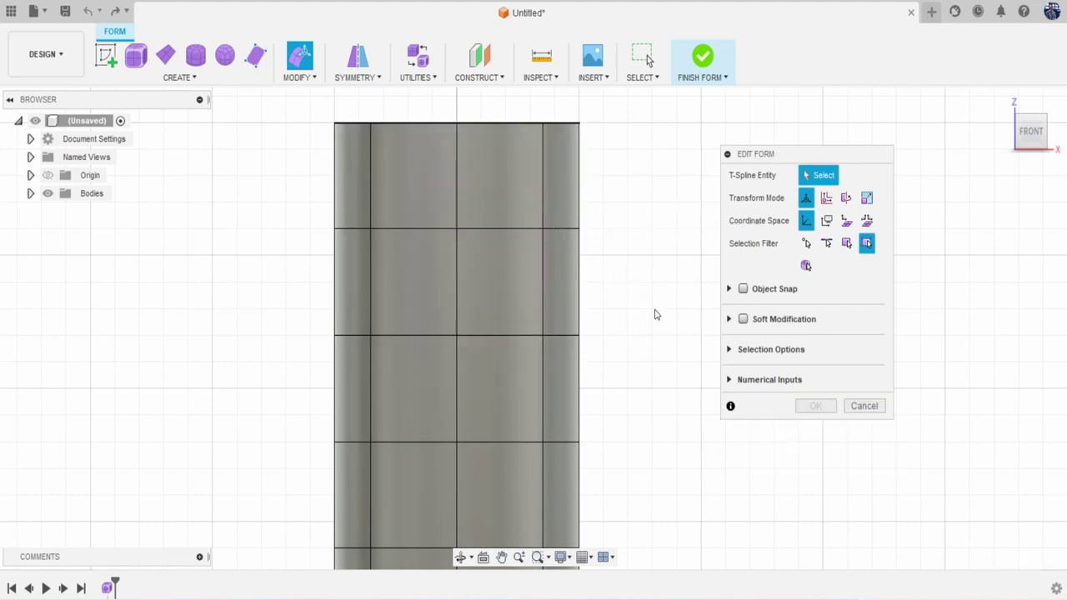
Select the complete edge loop around the cylinder's top rim.
double_click(515, 124)
scroll(567, 212, "down", 4)
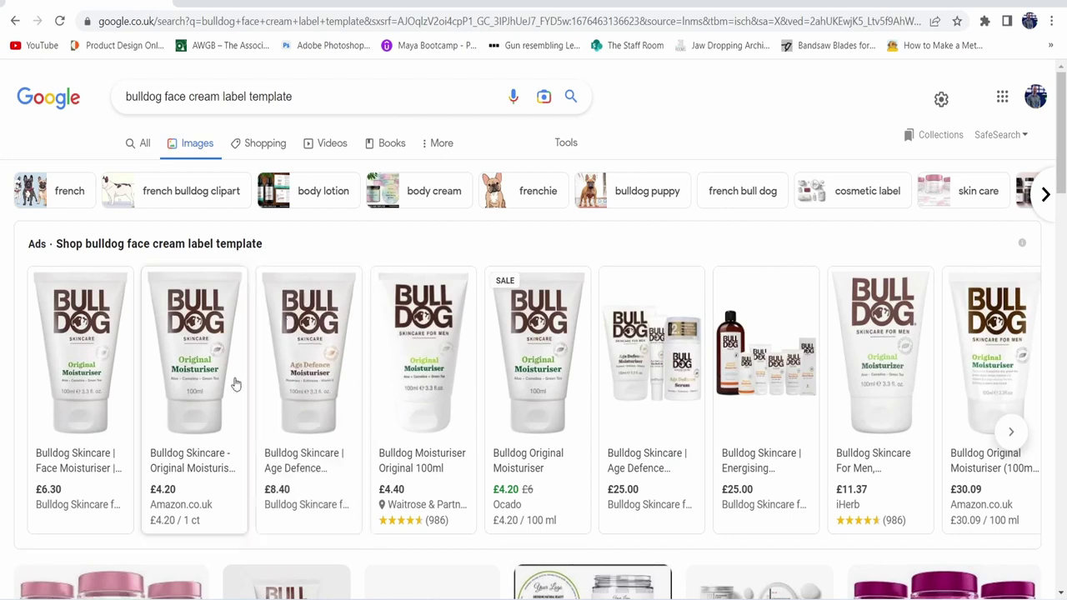
mouse_move(261, 263)
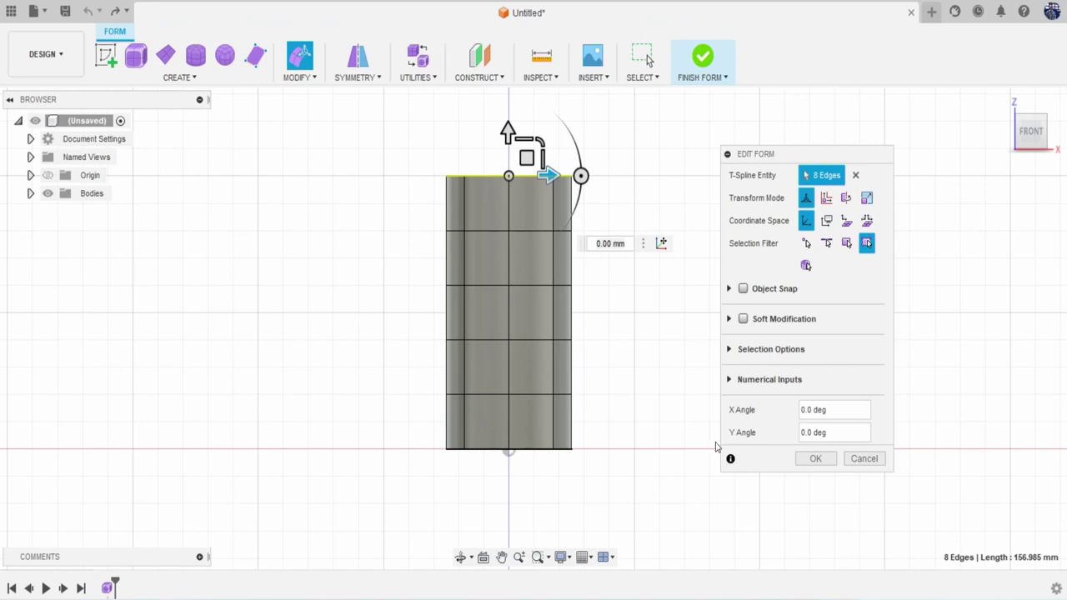
middle_click_drag(715, 447, 641, 445)
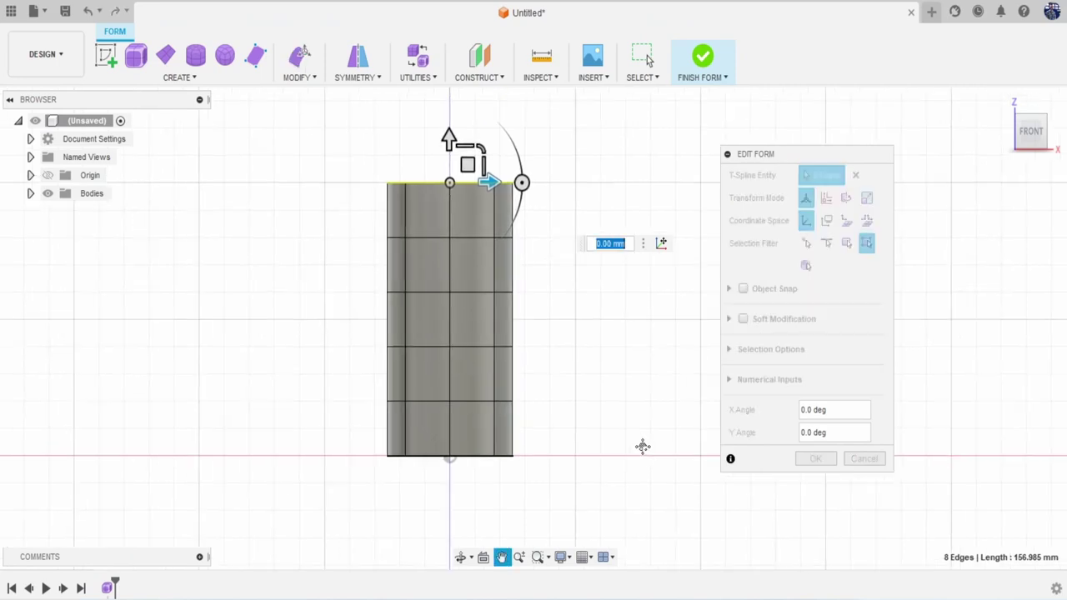
scroll(466, 188, "up", 2)
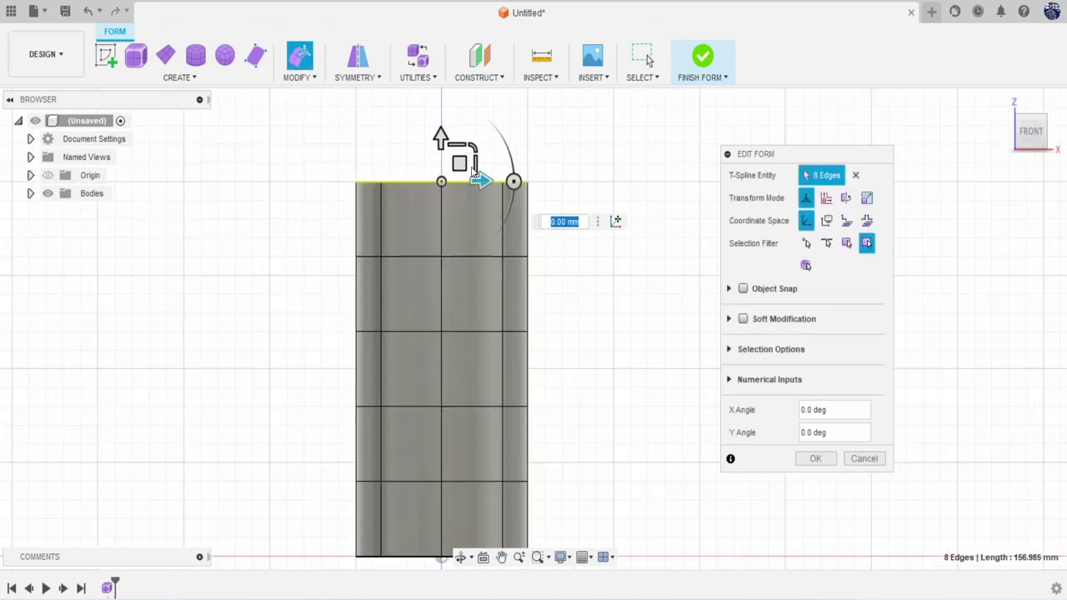
Try widening the top edge loop horizontally by a scale factor of about 1.72, and undo the scaling.
left_click_drag(474, 164, 503, 185)
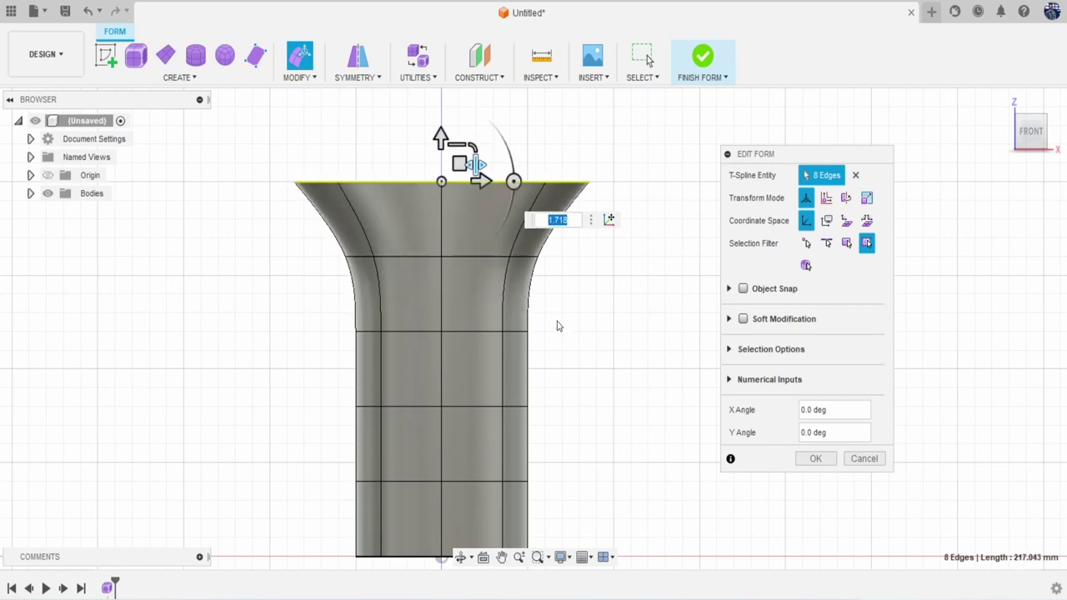
scroll(557, 325, "up", 2)
scroll(557, 341, "down", 4)
key("ctrl+z")
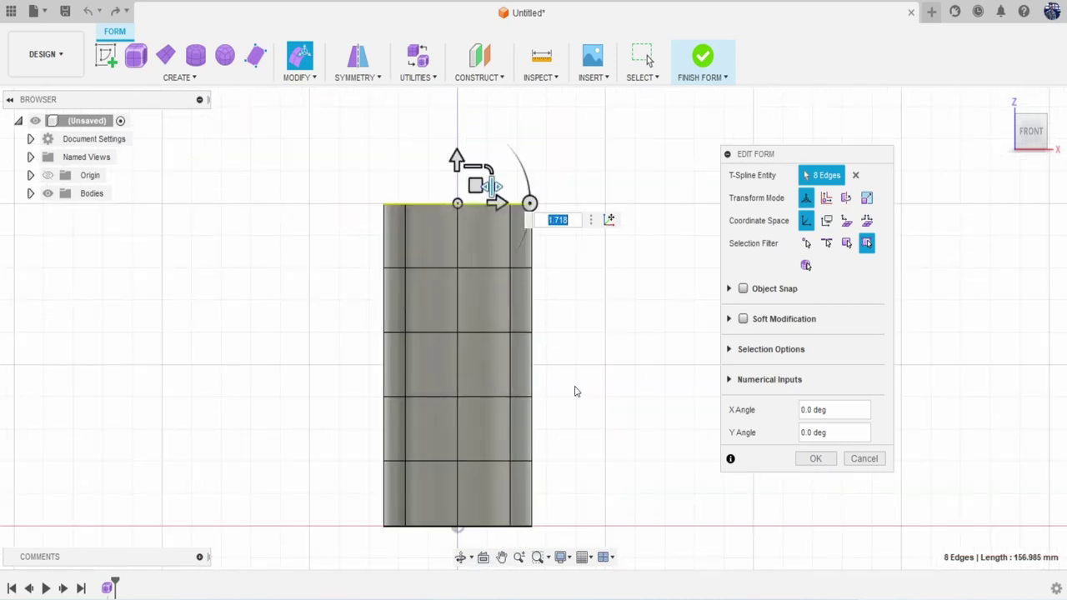
middle_click_drag(578, 391, 548, 344)
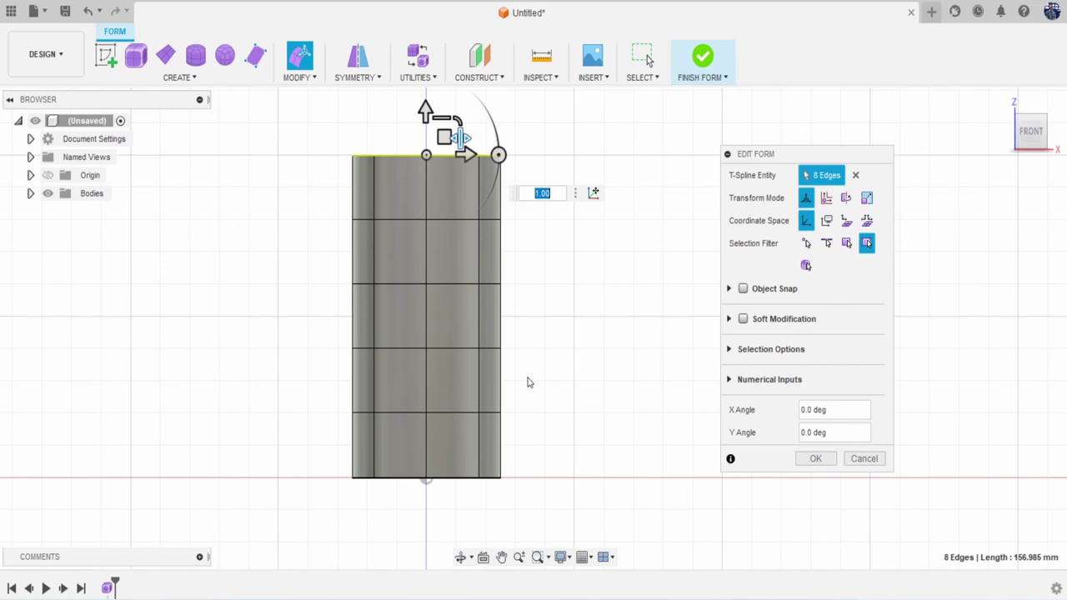
Try widening the top edge loop horizontally by about 1.72 with soft modification enabled, and undo the scaling.
left_click(744, 320)
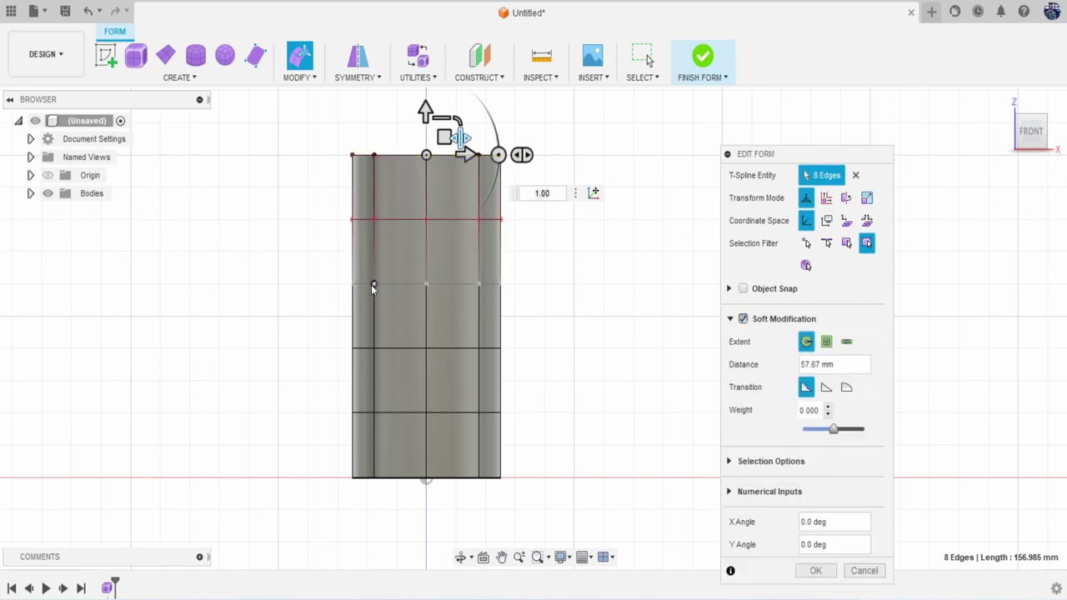
left_click_drag(458, 137, 490, 152)
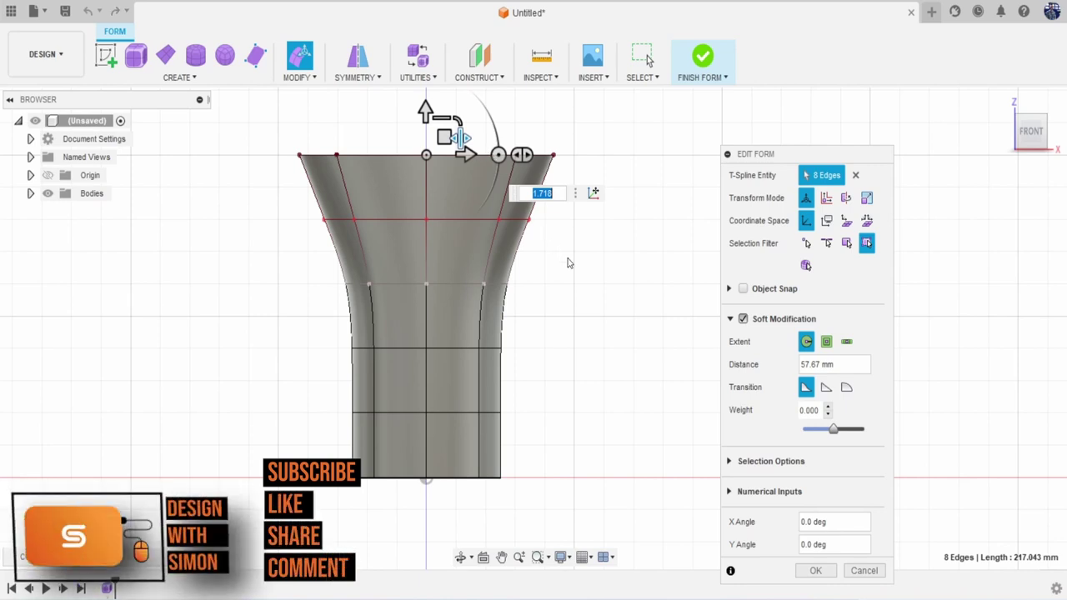
key("ctrl+z")
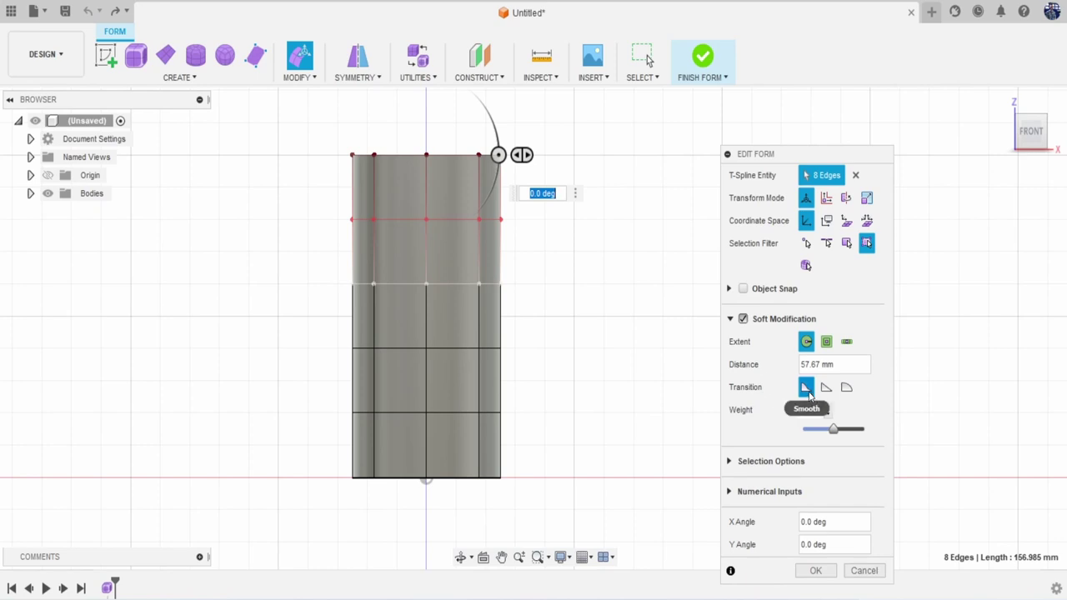
Try out the linear and bulge soft-modification transitions, return to smooth, and cancel the form edit.
left_click_drag(796, 157, 782, 145)
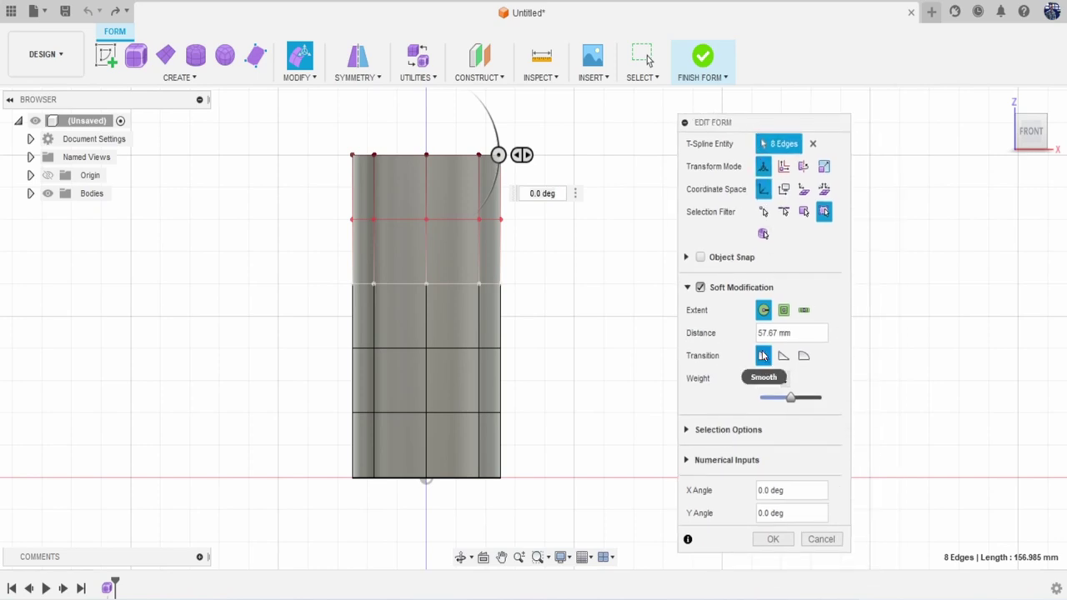
left_click(782, 356)
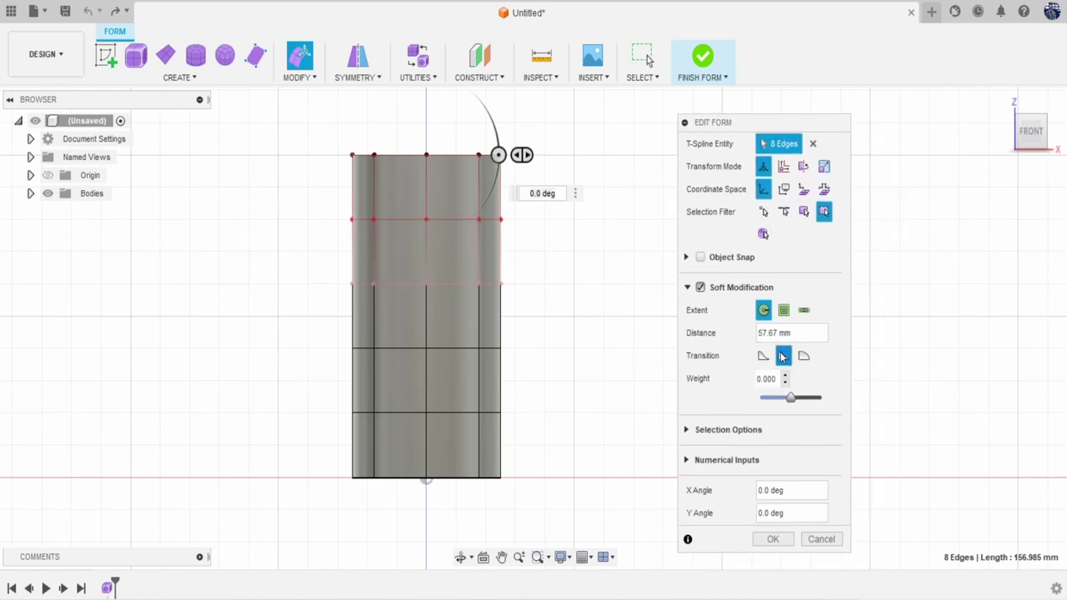
left_click(802, 356)
left_click(784, 357)
left_click(764, 355)
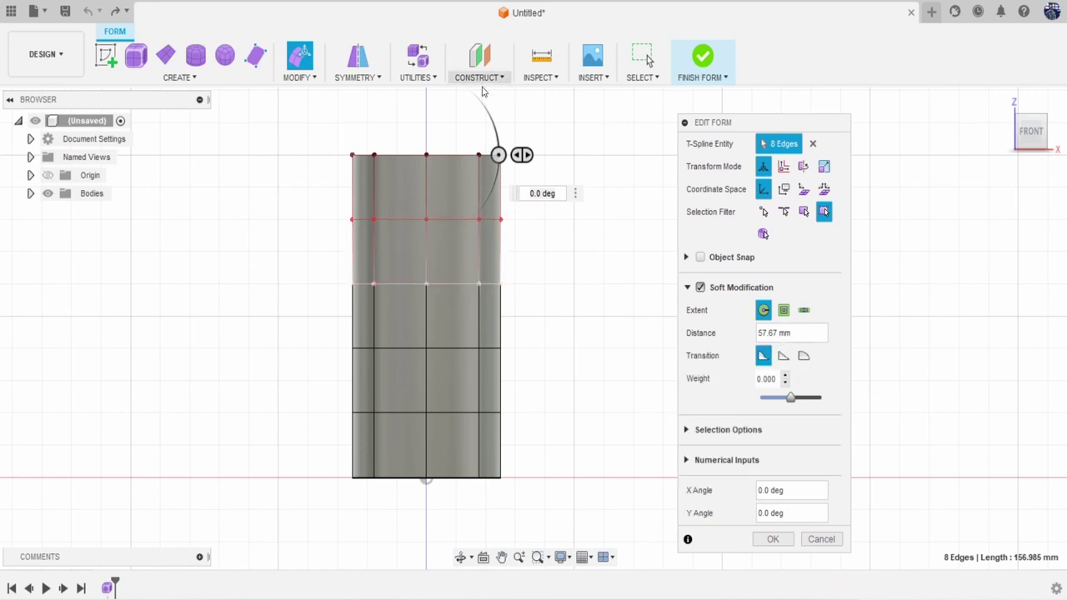
middle_click_drag(636, 250, 633, 316)
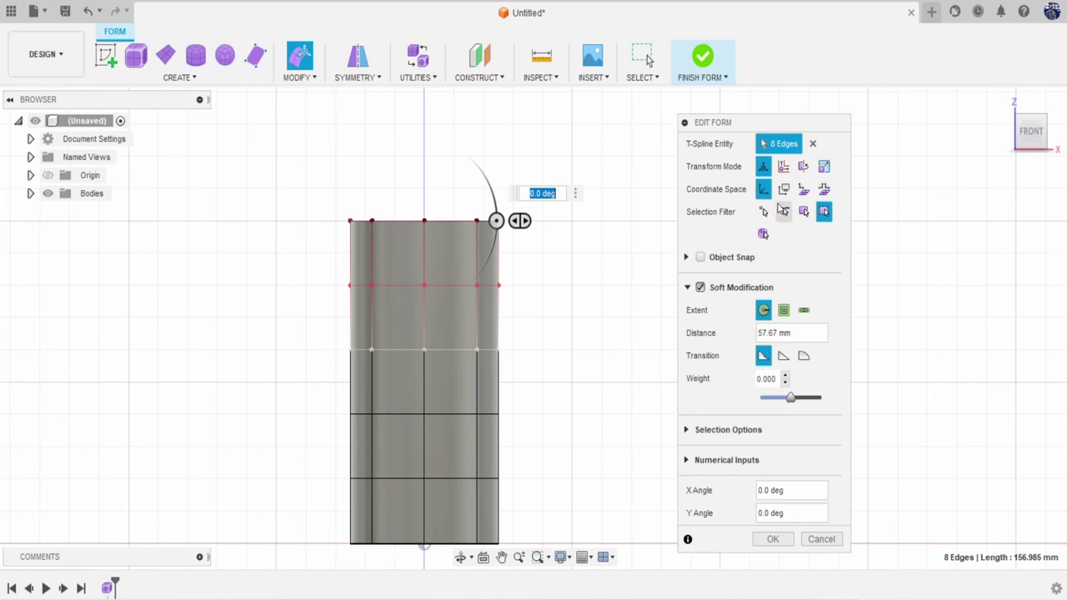
left_click(821, 539)
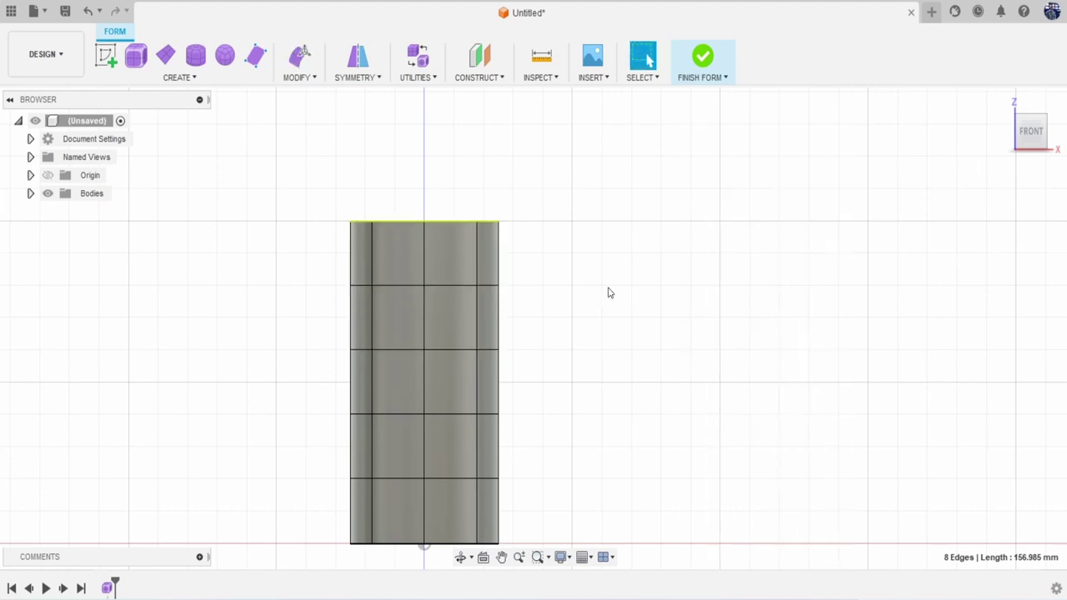
Try widening the top edge loop horizontally by about 1.64 using smooth soft modification with a weight of 0.348.
right_click(614, 209)
left_click(652, 191)
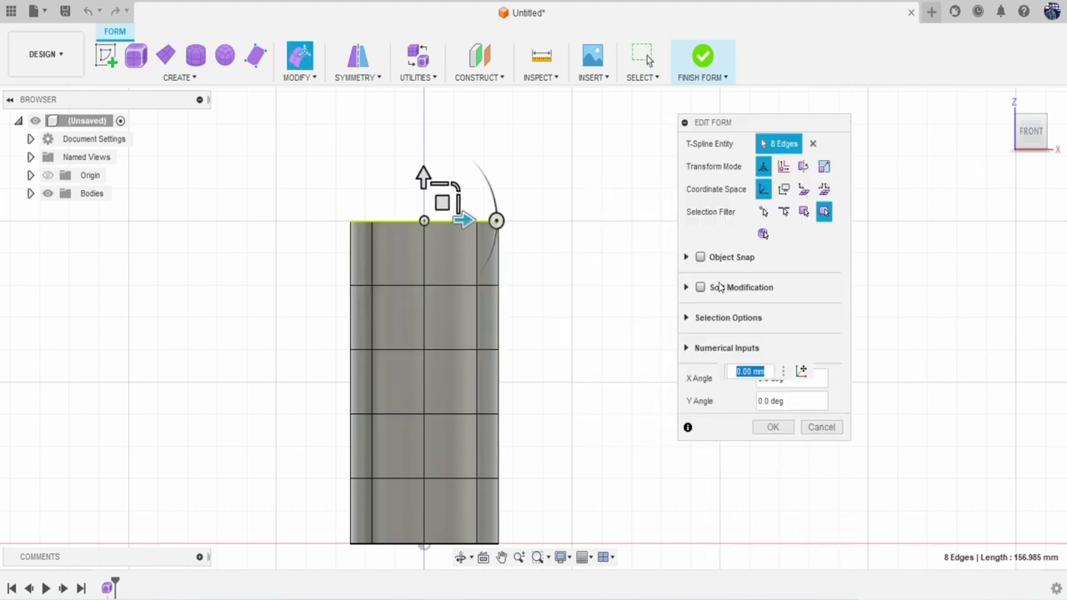
left_click(699, 288)
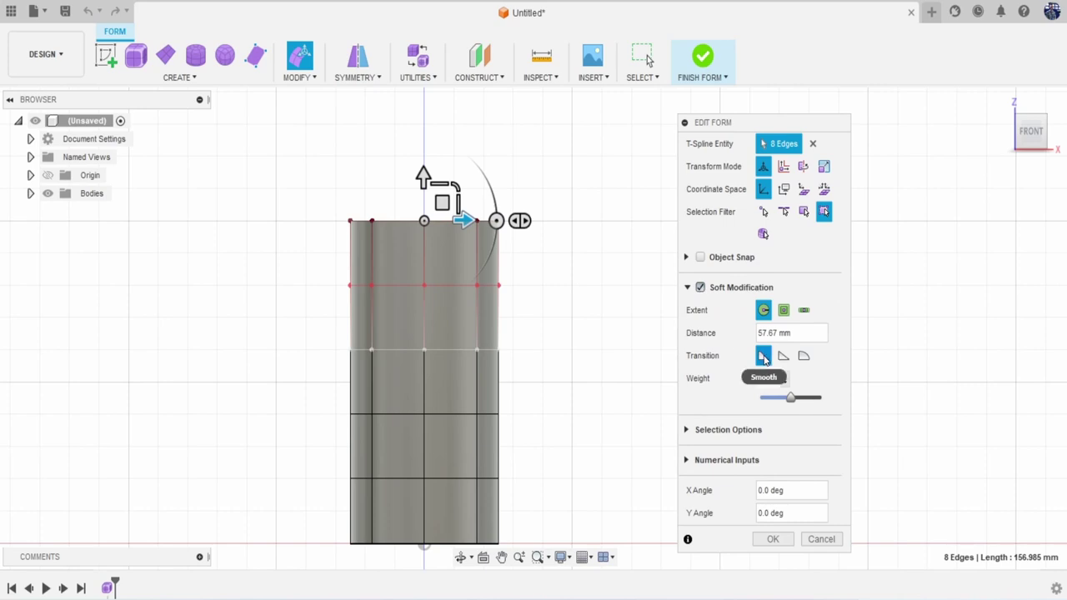
left_click_drag(790, 401, 804, 409)
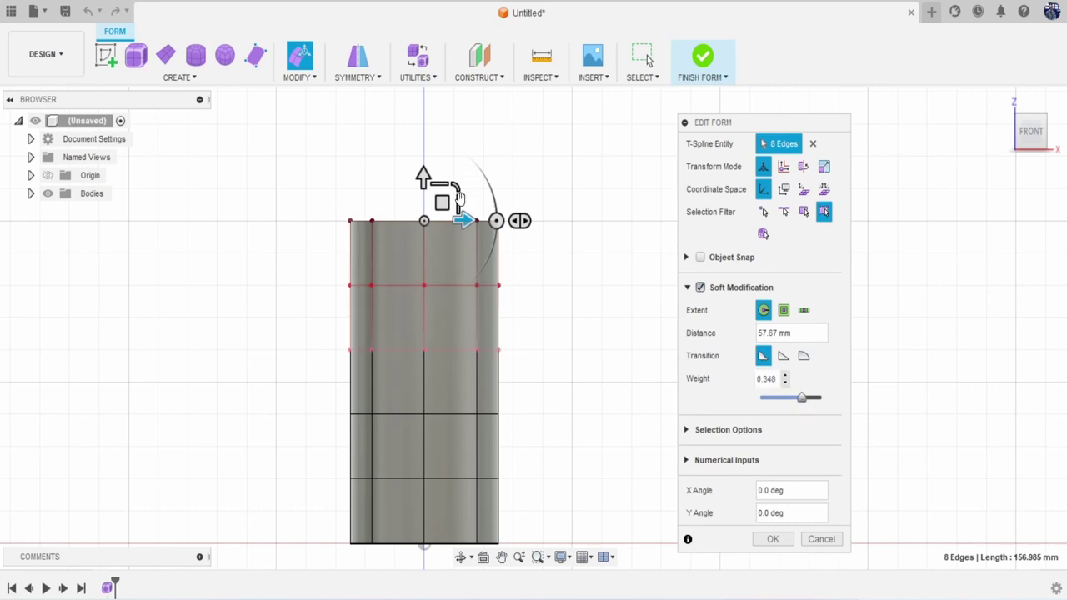
left_click_drag(455, 199, 483, 207)
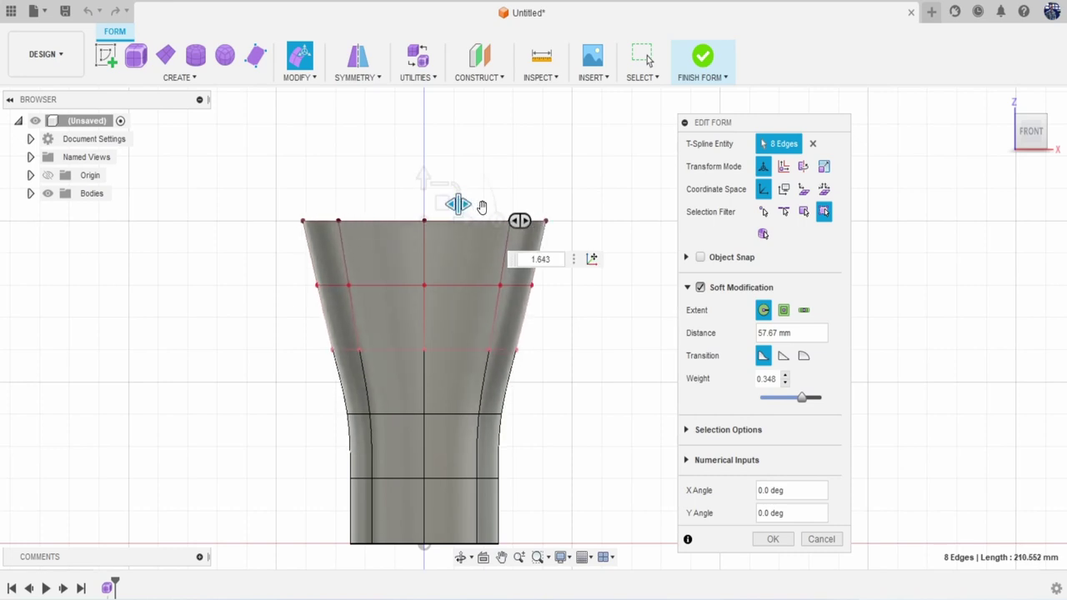
middle_click_drag(576, 386, 567, 356)
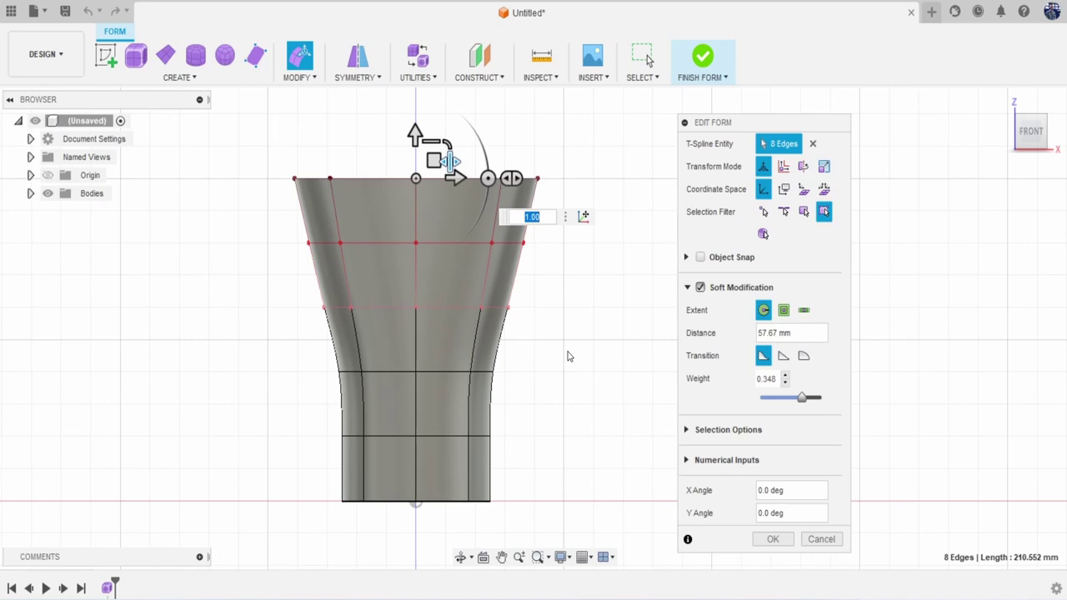
Try widening the top edge loop horizontally by about 1.6 with the linear transition, switch back to smooth, and cancel the edit.
left_click(783, 357)
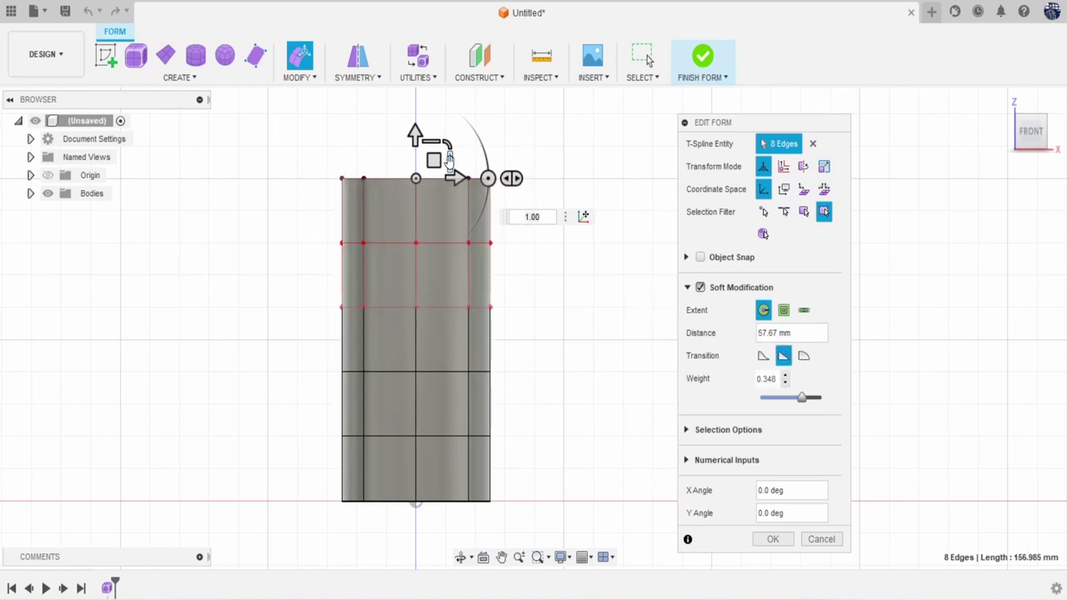
left_click_drag(448, 161, 473, 175)
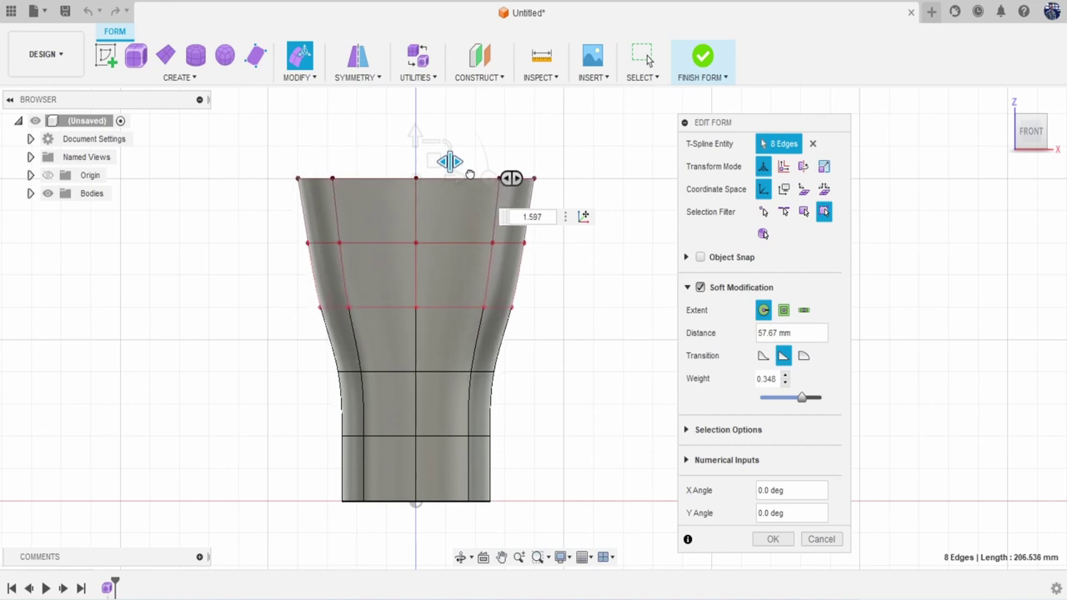
left_click(763, 356)
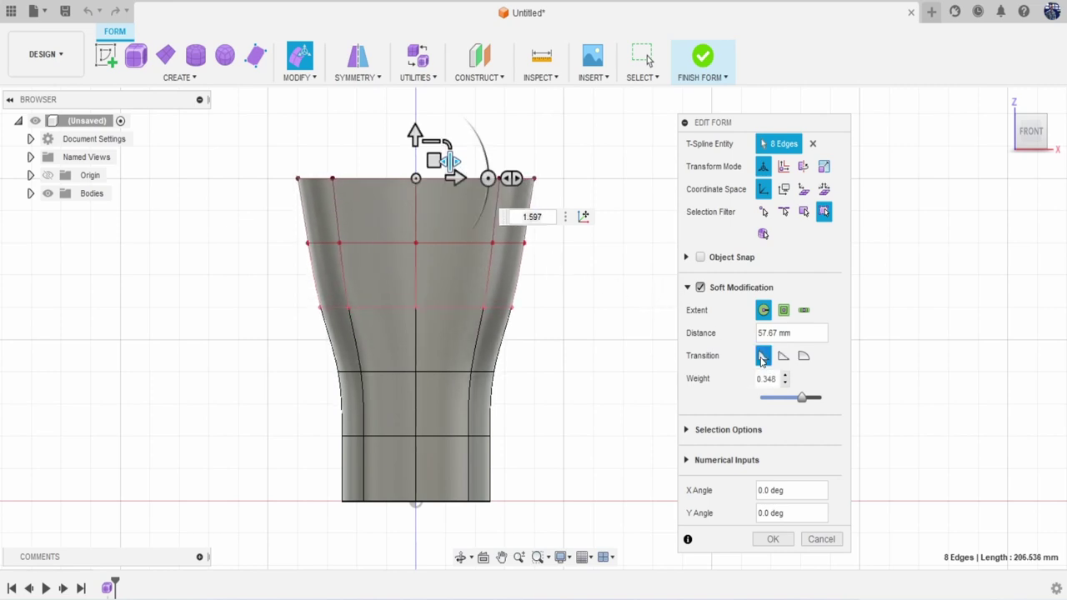
left_click(804, 540)
Try widening the top edge loop horizontally by about 1.8 using soft modification with the bulge transition, and cancel the edit.
right_click(648, 300)
left_click(682, 282)
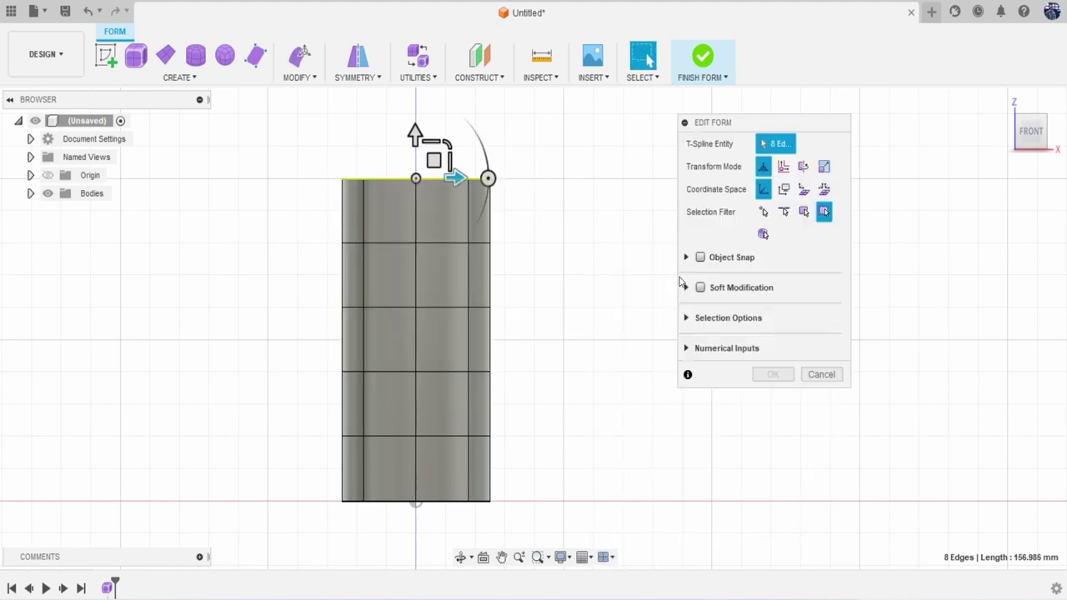
left_click(699, 286)
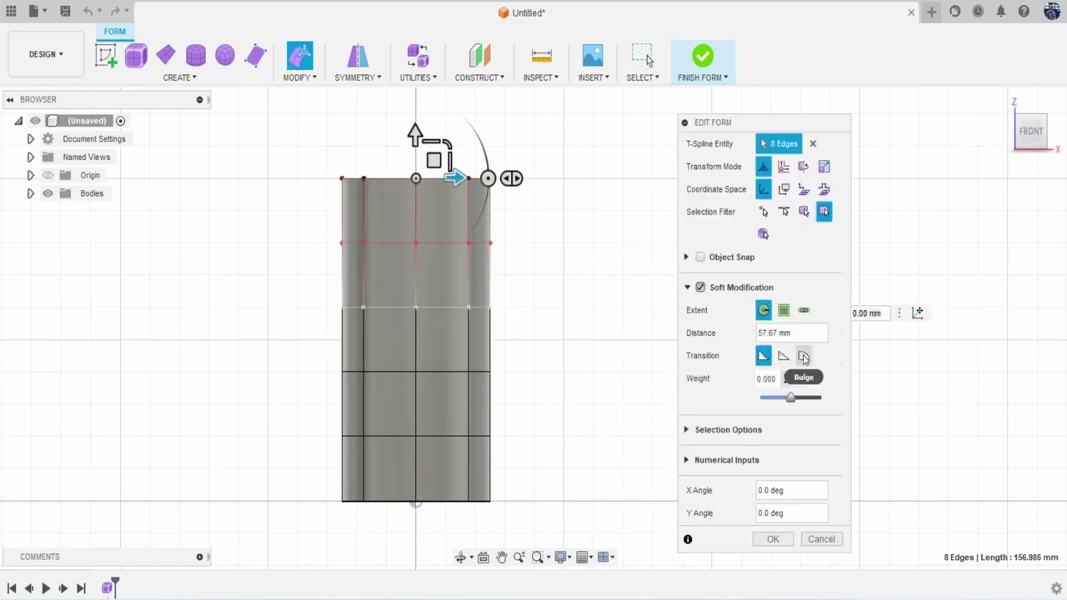
left_click(803, 356)
left_click_drag(459, 177, 481, 171)
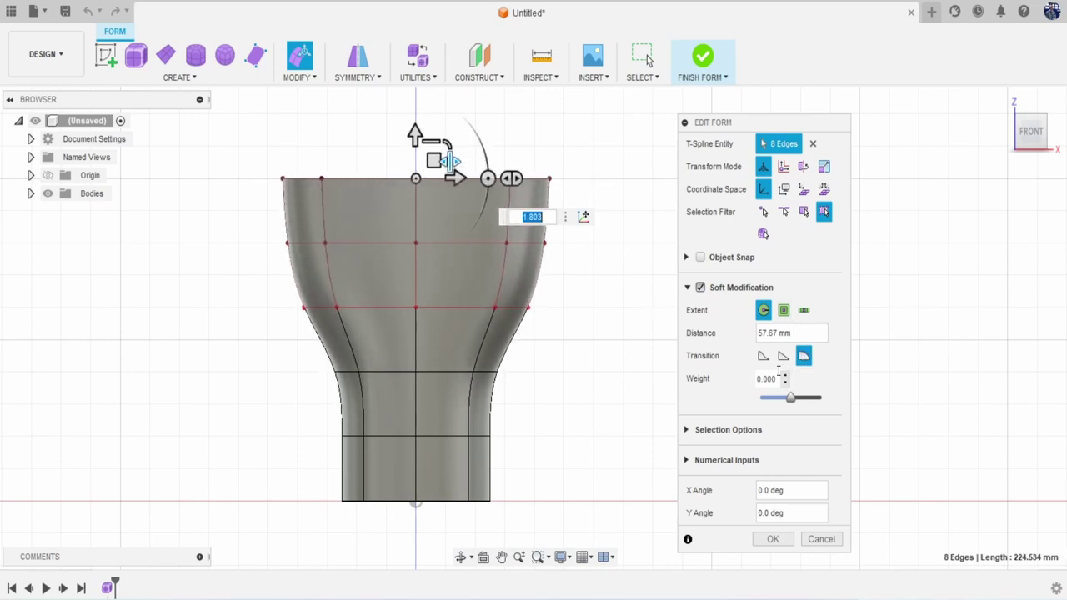
left_click(821, 539)
Widen the top edge loop horizontally by about 1.48 using soft modification with a linear transition and a weight of 0.079.
right_click(633, 248)
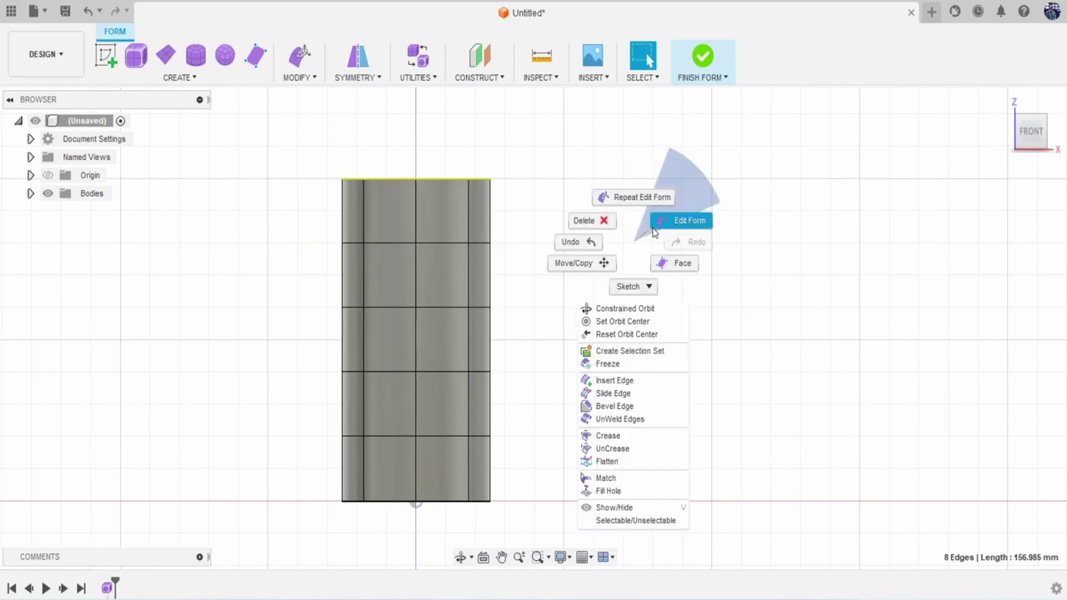
left_click(684, 220)
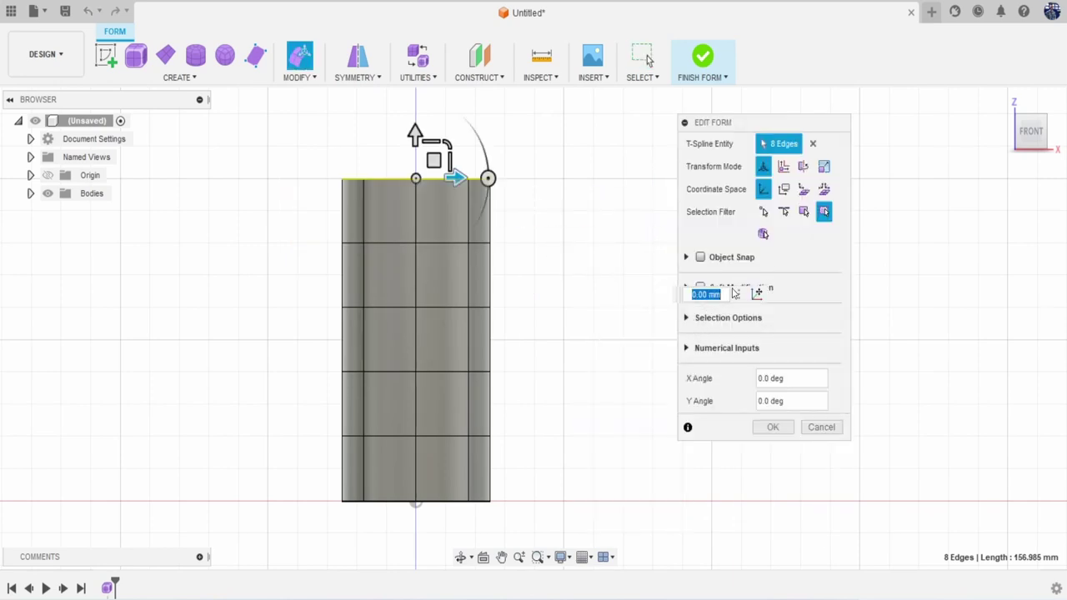
left_click_drag(723, 125, 787, 153)
left_click(764, 316)
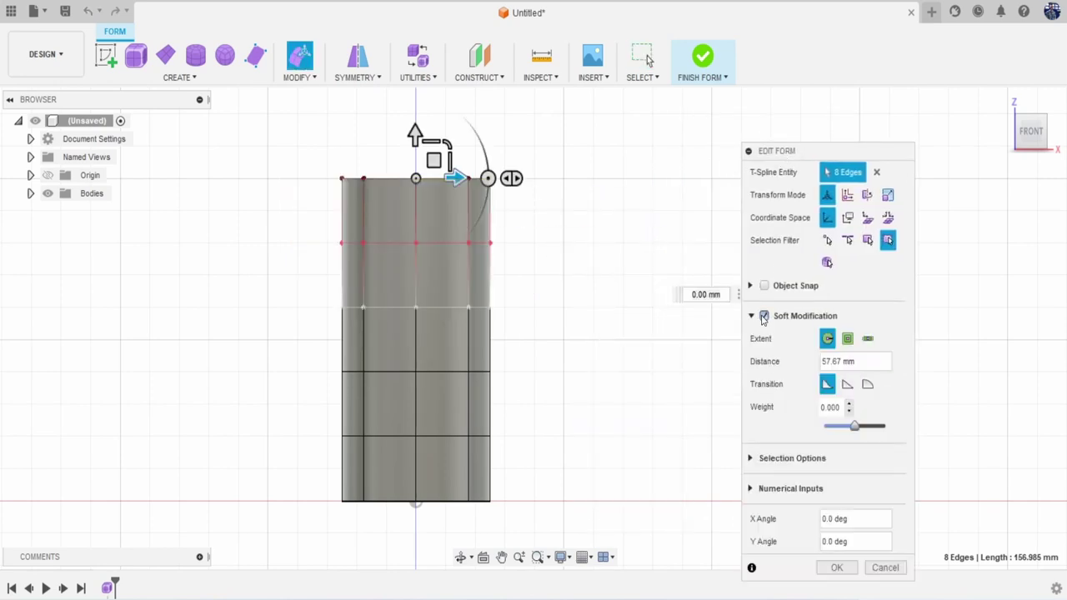
left_click(847, 385)
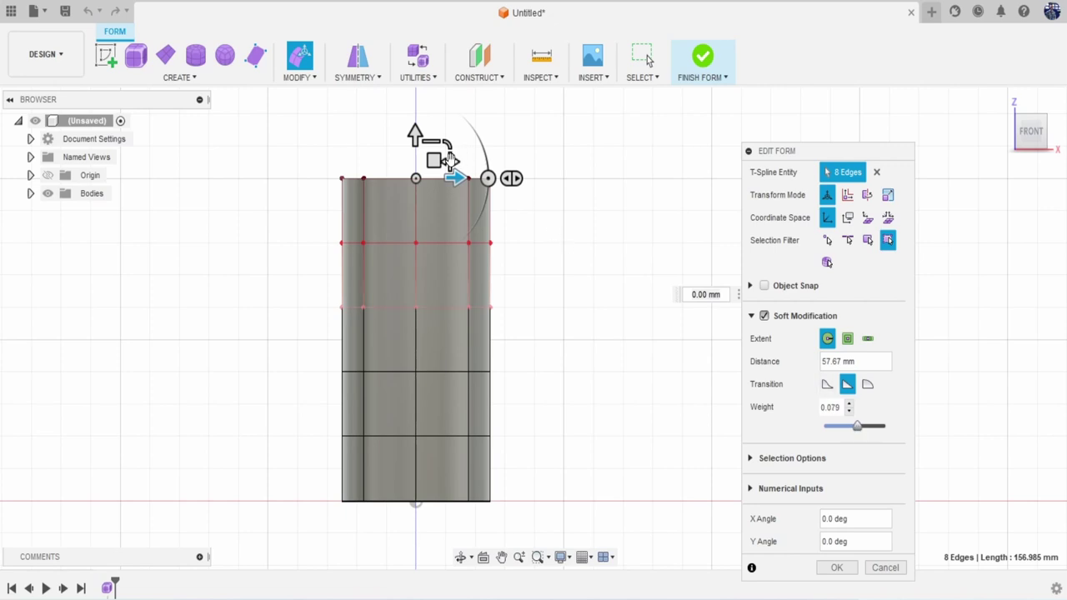
left_click_drag(450, 160, 467, 163)
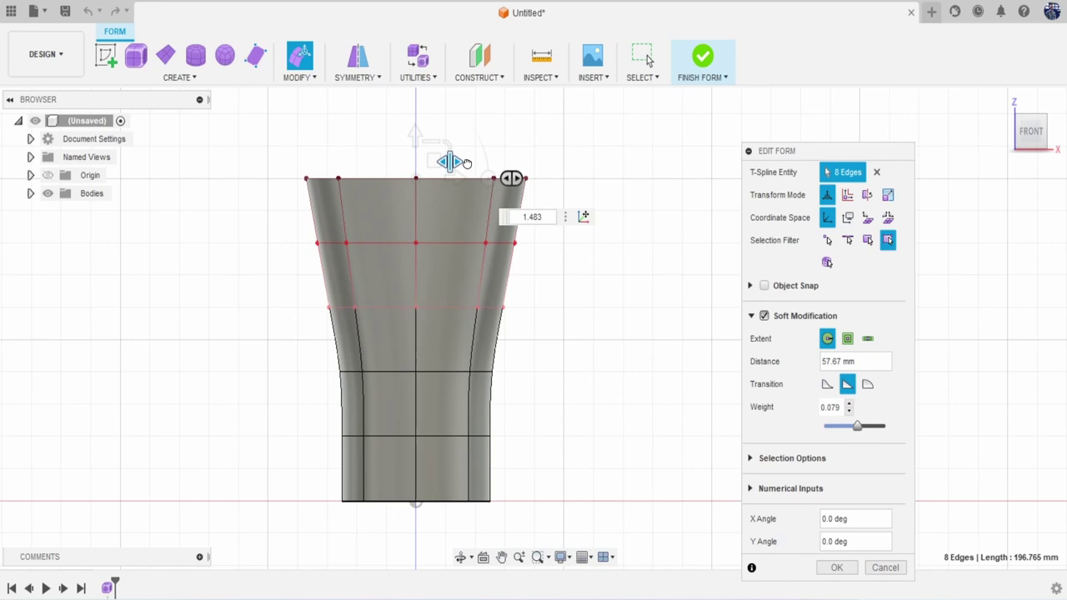
left_click_drag(466, 162, 467, 162)
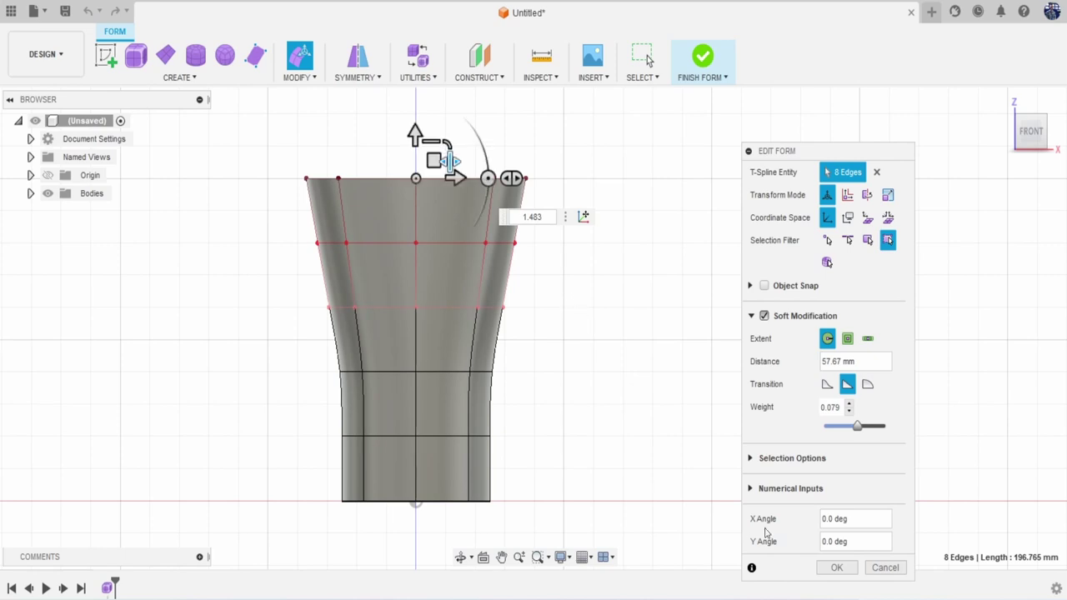
left_click(837, 567)
scroll(795, 526, "down", 5)
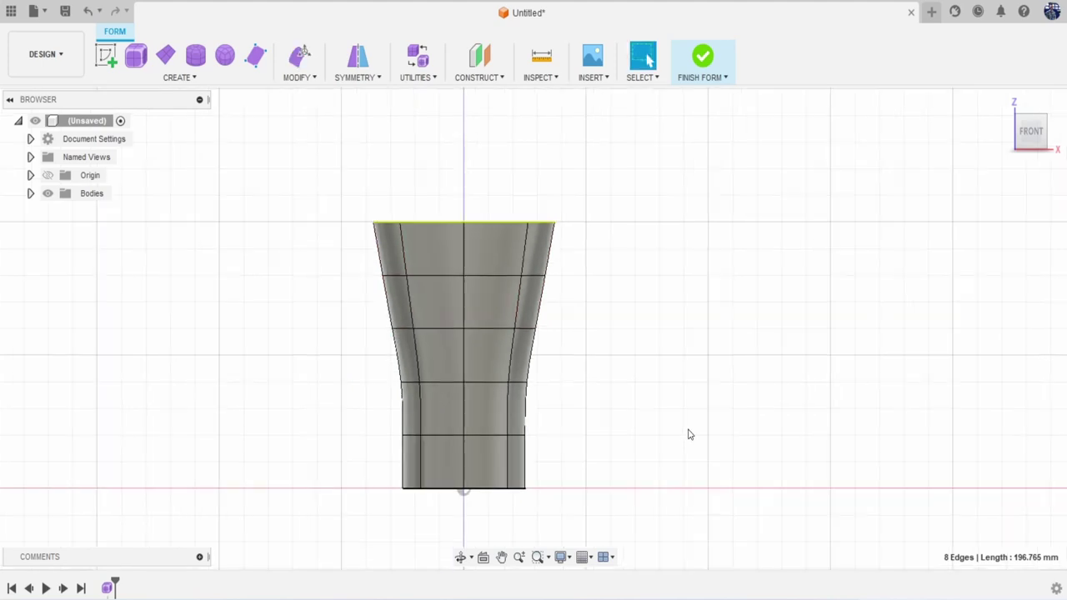
From the right-side view, squeeze the top edge loop front to back until almost flat, with soft modification enabled, and confirm the edit.
mouse_move(1027, 132)
left_mouse_down()
mouse_move(1013, 143)
mouse_move(1018, 135)
left_mouse_up()
left_click(1023, 143)
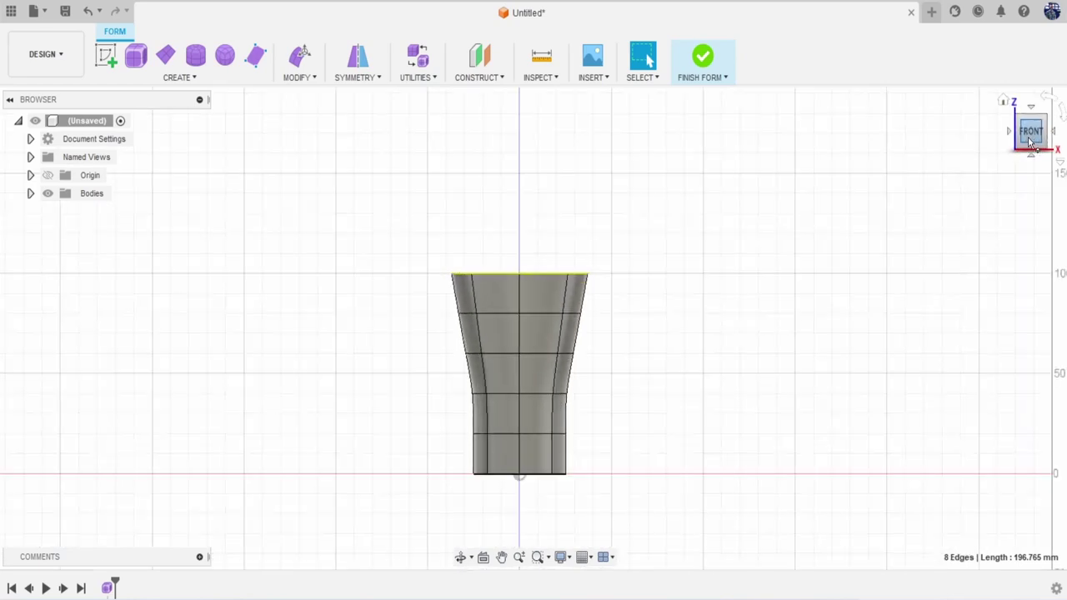
left_click_drag(1029, 141, 1012, 145)
left_click(1038, 136)
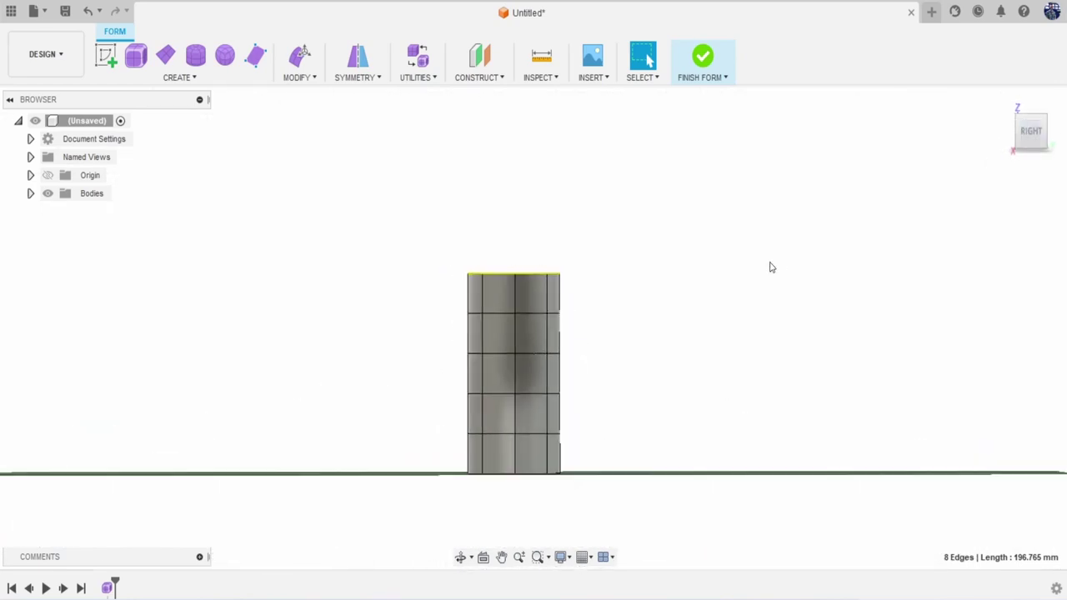
scroll(511, 286, "up", 2)
right_click(398, 164)
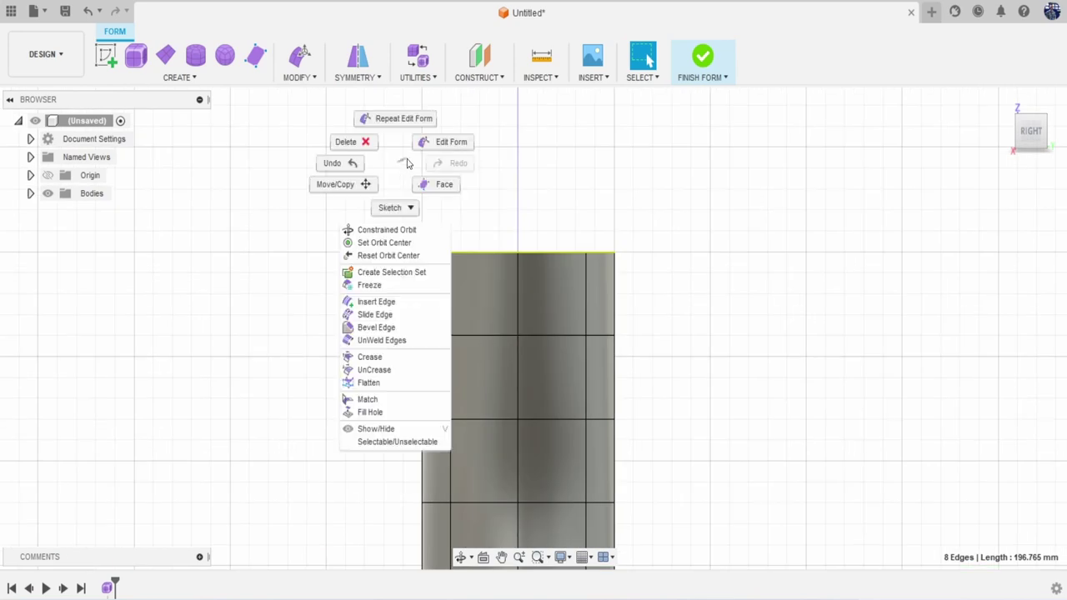
left_click(451, 142)
scroll(507, 290, "down", 3)
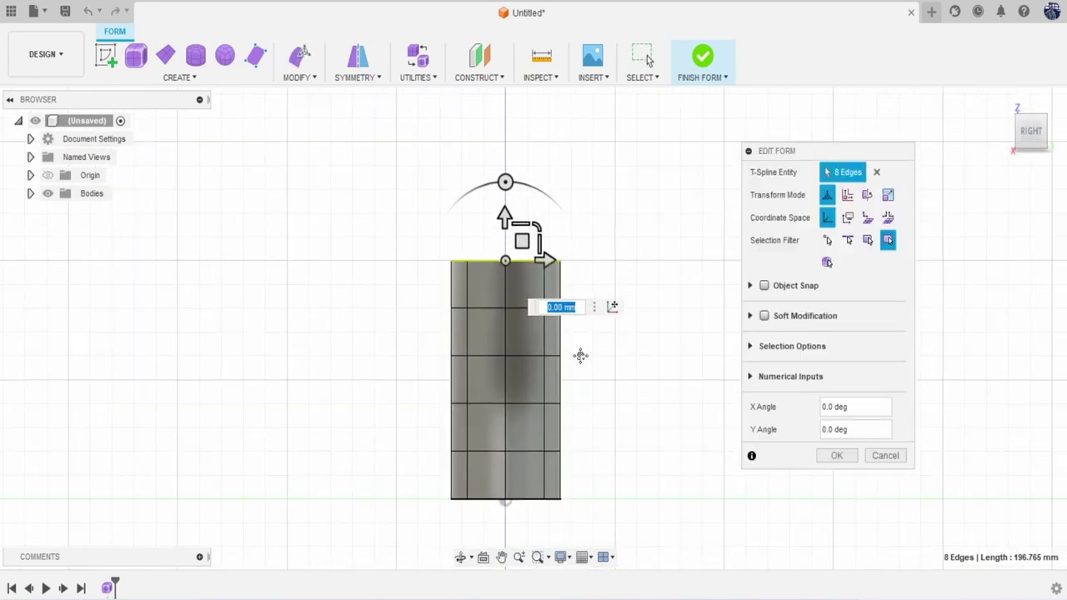
scroll(595, 337, "up", 2)
left_click(764, 316)
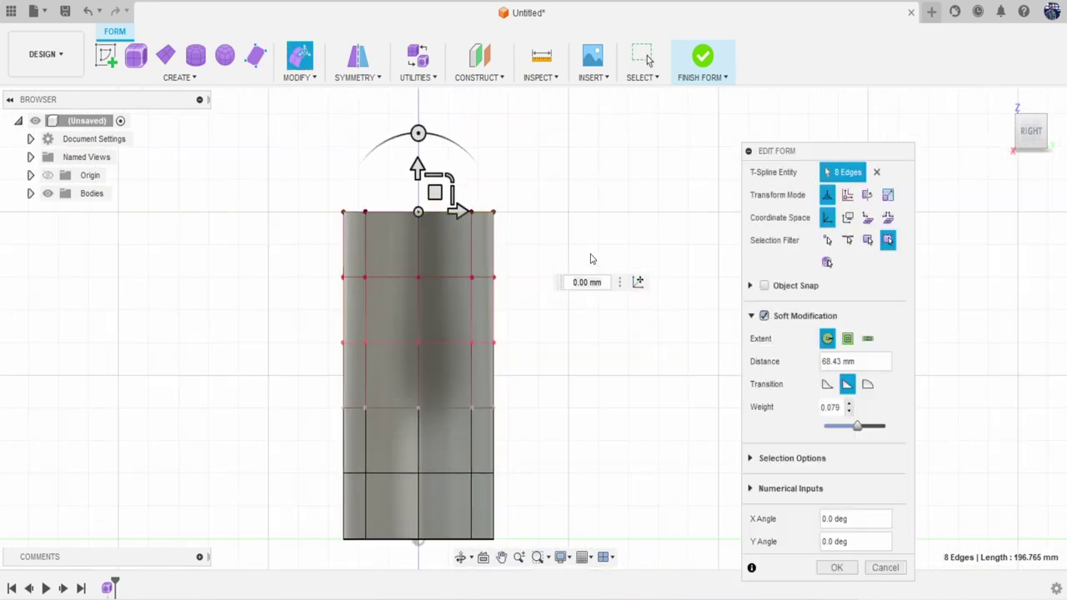
left_click_drag(459, 199, 370, 220)
middle_click_drag(562, 389, 567, 329)
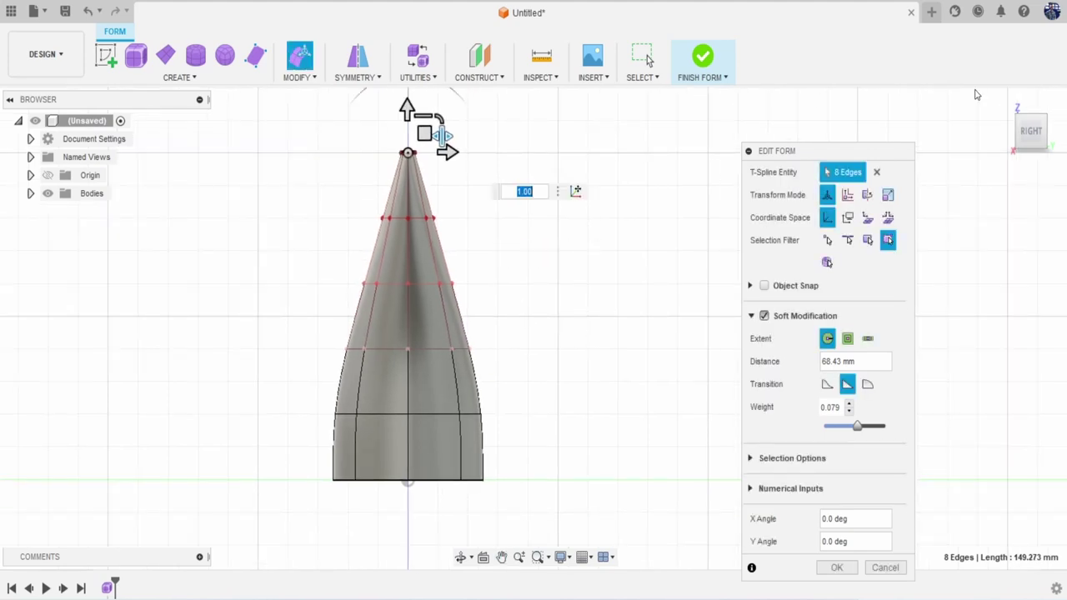
left_click_drag(1024, 131, 1052, 132)
middle_click_drag(535, 329, 533, 319, "shift")
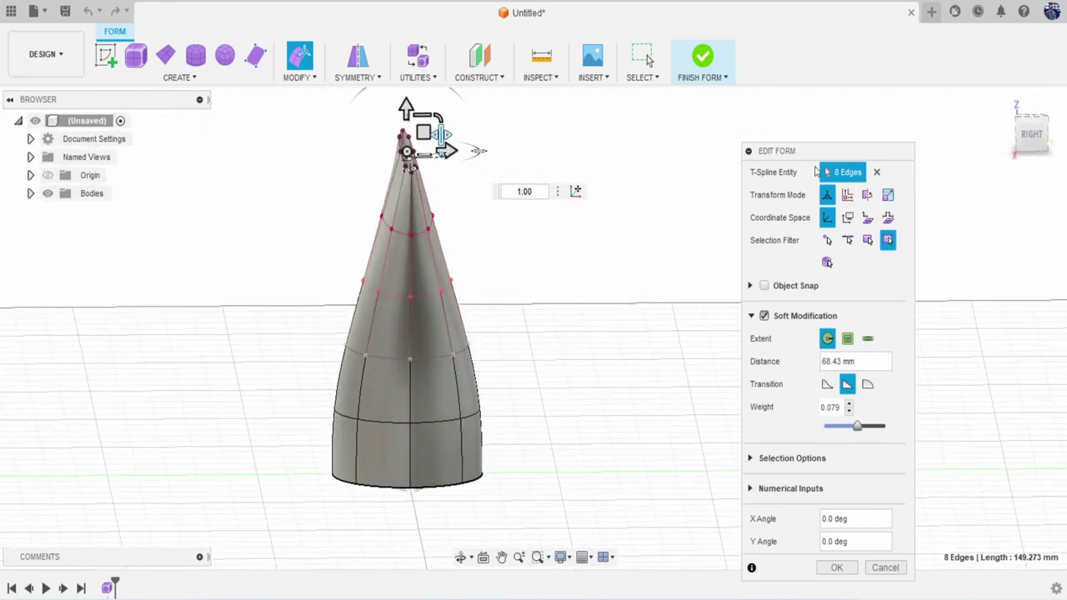
left_click_drag(813, 153, 774, 114)
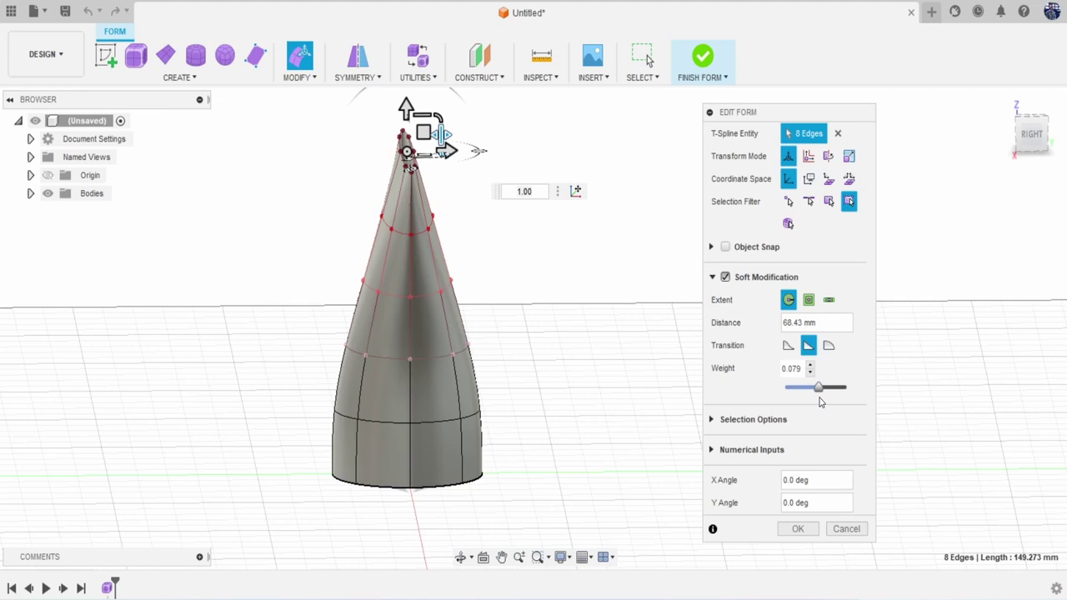
left_click(798, 528)
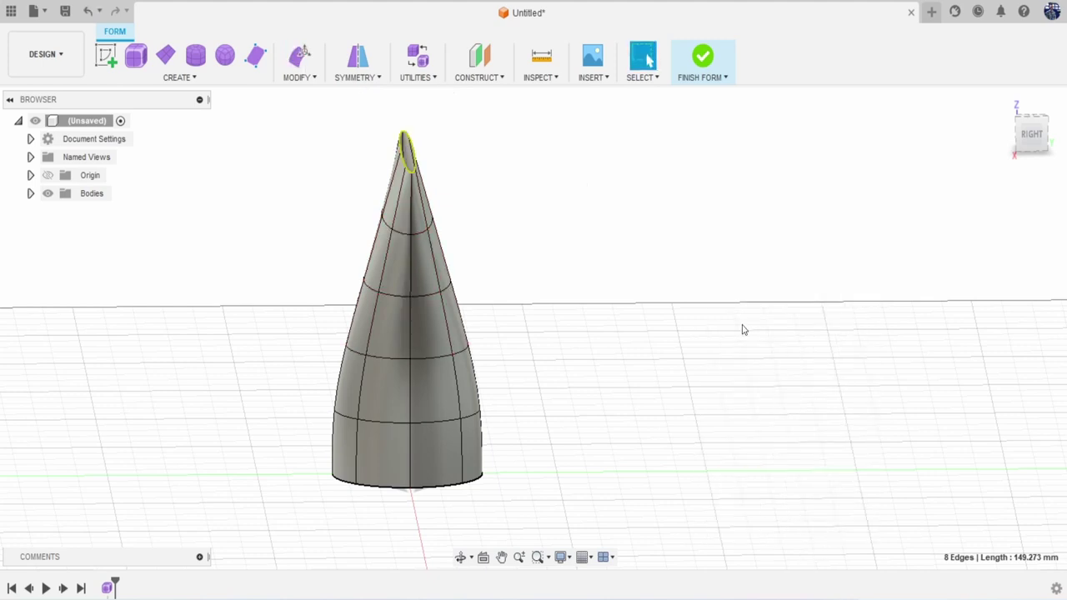
Start a Fill Hole on the tube's open top edge loop using Reduced Star mode, with Keep Creases enabled.
mouse_move(1032, 152)
left_mouse_down()
mouse_move(1057, 147)
mouse_move(1060, 129)
mouse_move(1051, 153)
left_mouse_up()
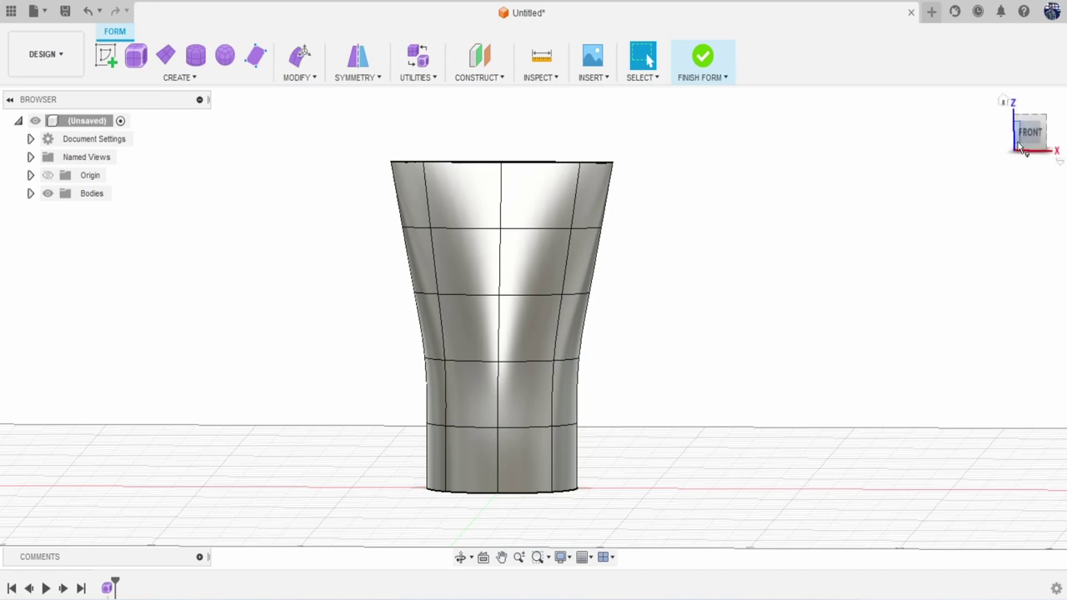
left_click_drag(1030, 135, 1055, 130)
middle_click_drag(643, 181, 480, 251, "shift")
scroll(480, 256, "up", 5)
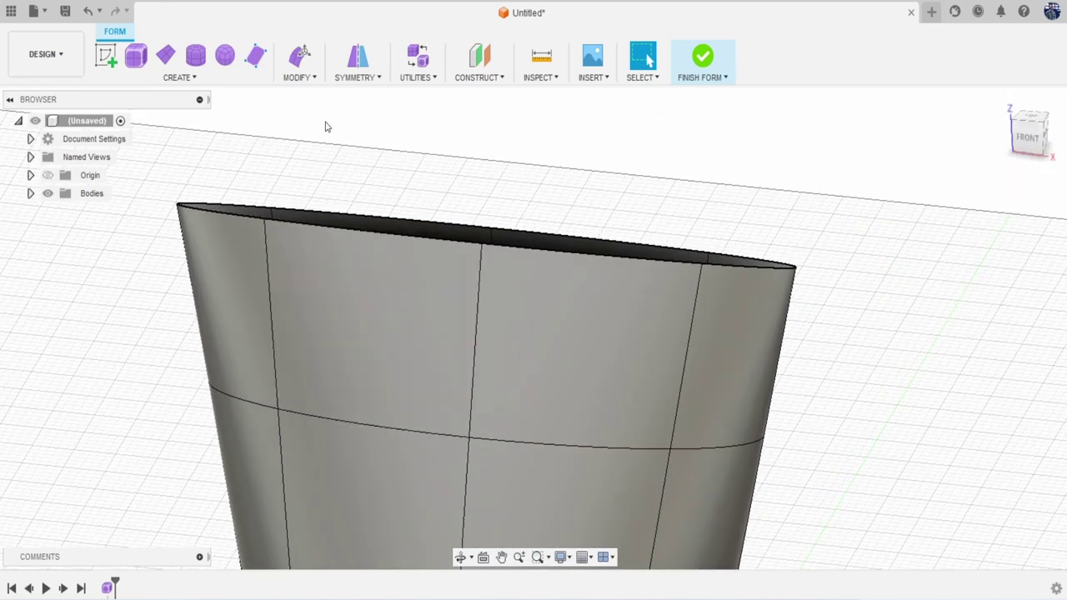
double_click(371, 233)
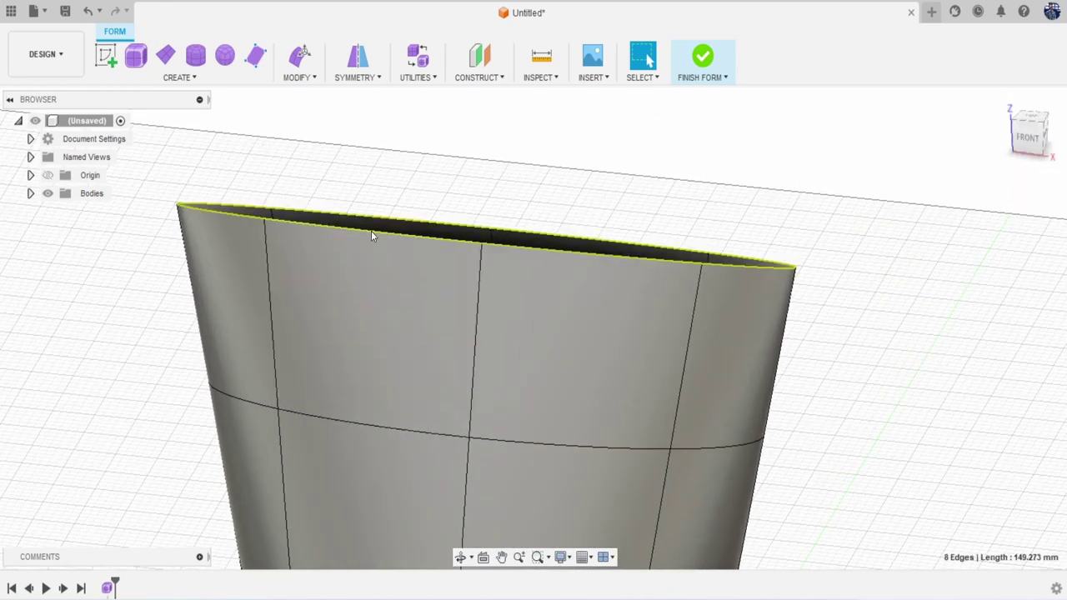
left_click(299, 76)
left_click(307, 212)
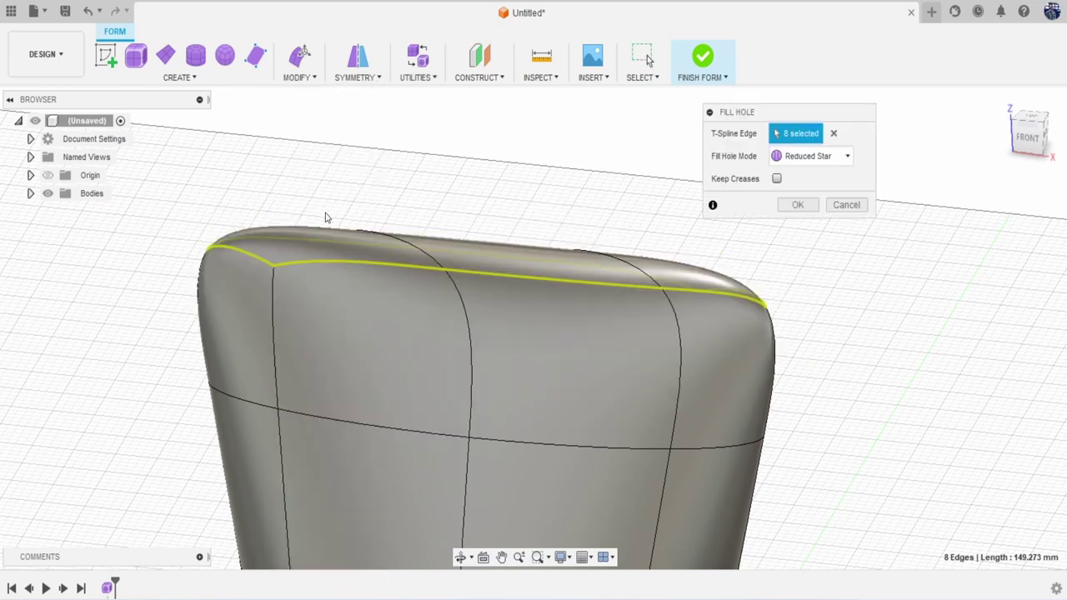
scroll(473, 351, "down", 4)
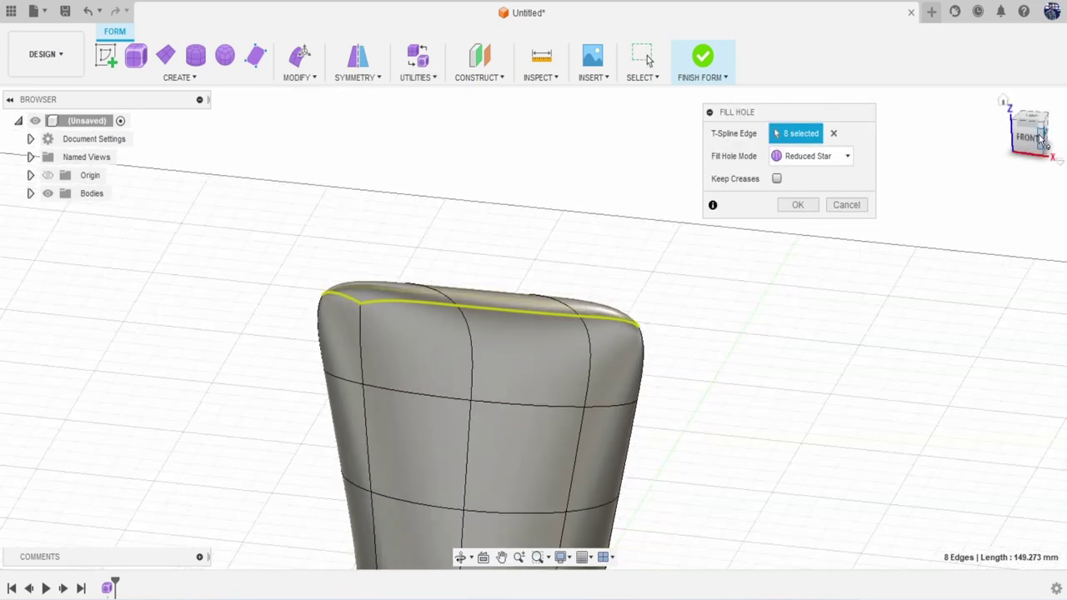
left_click_drag(1028, 140, 1007, 133)
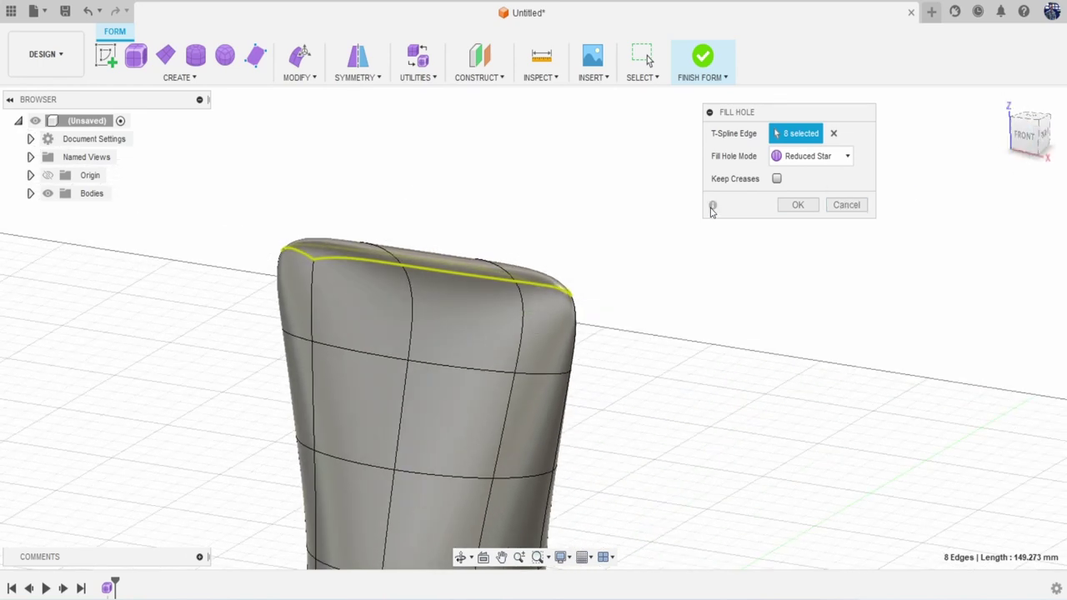
left_click(776, 179)
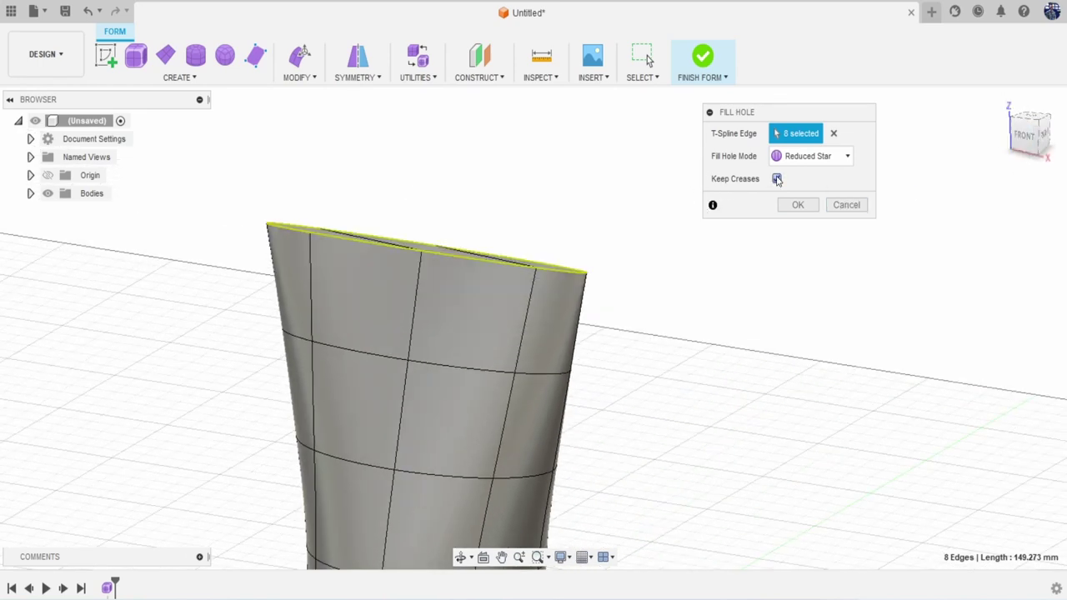
Preview the top opening's fill in Reduced Star, Fill Star and Collapse modes to compare the resulting face layouts.
left_click(847, 156)
left_click(788, 175)
scroll(469, 250, "up", 4)
scroll(335, 248, "down", 1)
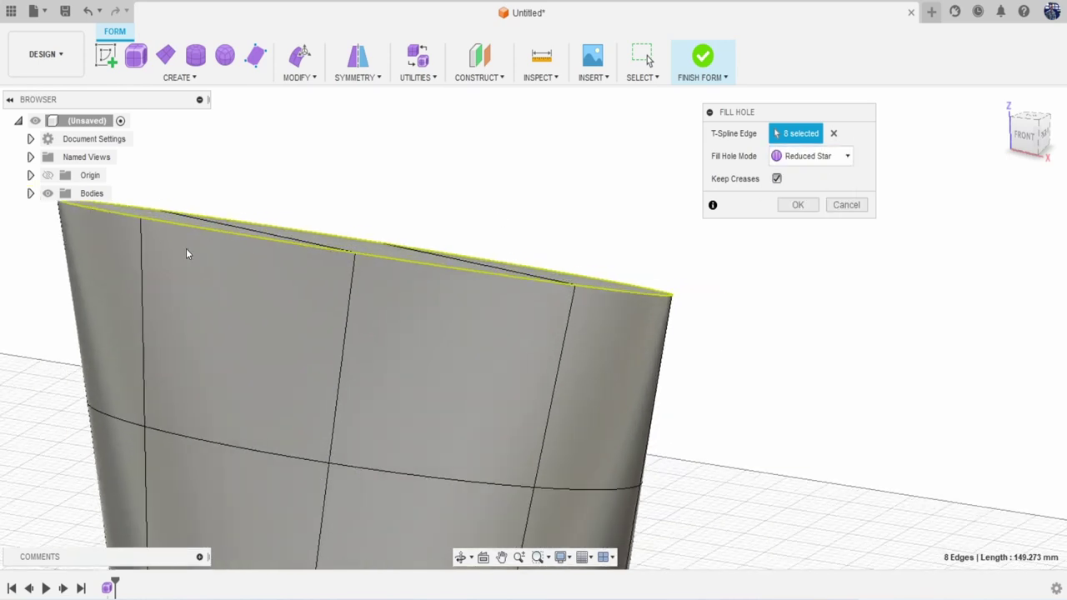
middle_click_drag(354, 256, 380, 272)
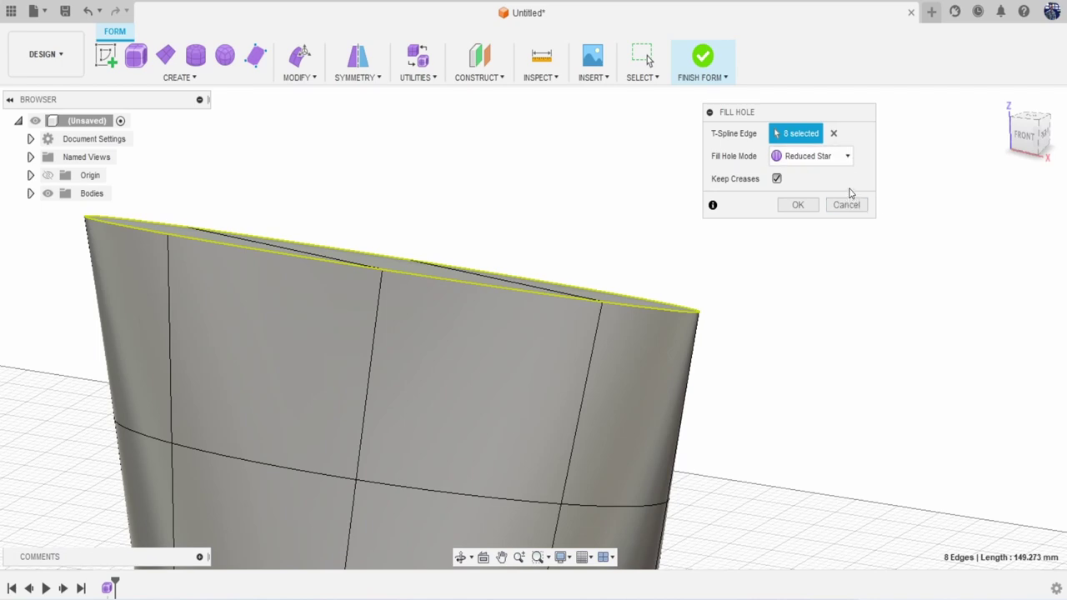
left_click(845, 157)
left_click(819, 192)
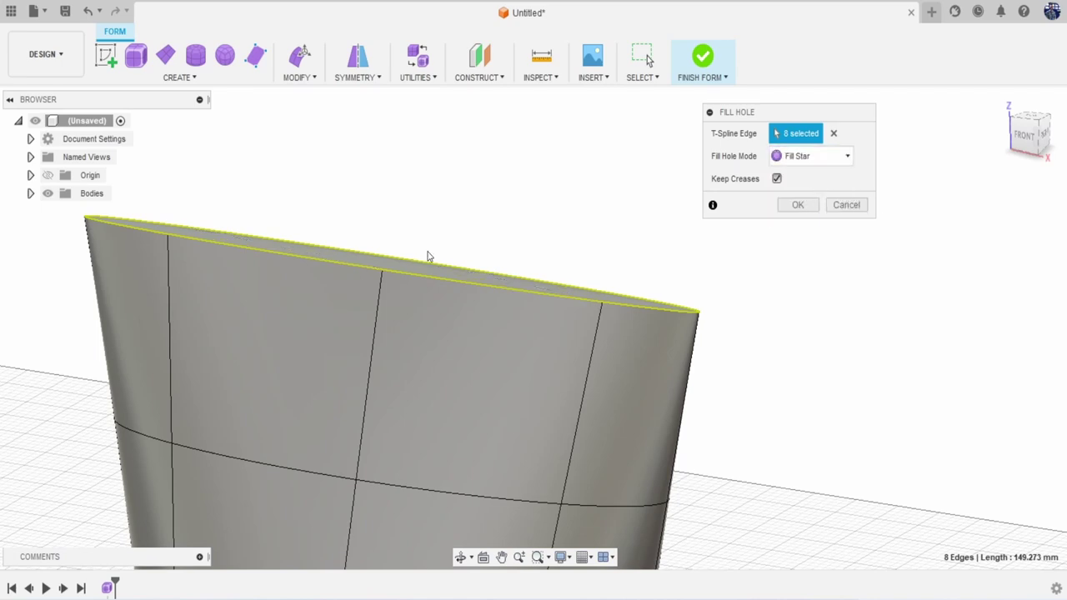
left_click(847, 156)
left_click(797, 208)
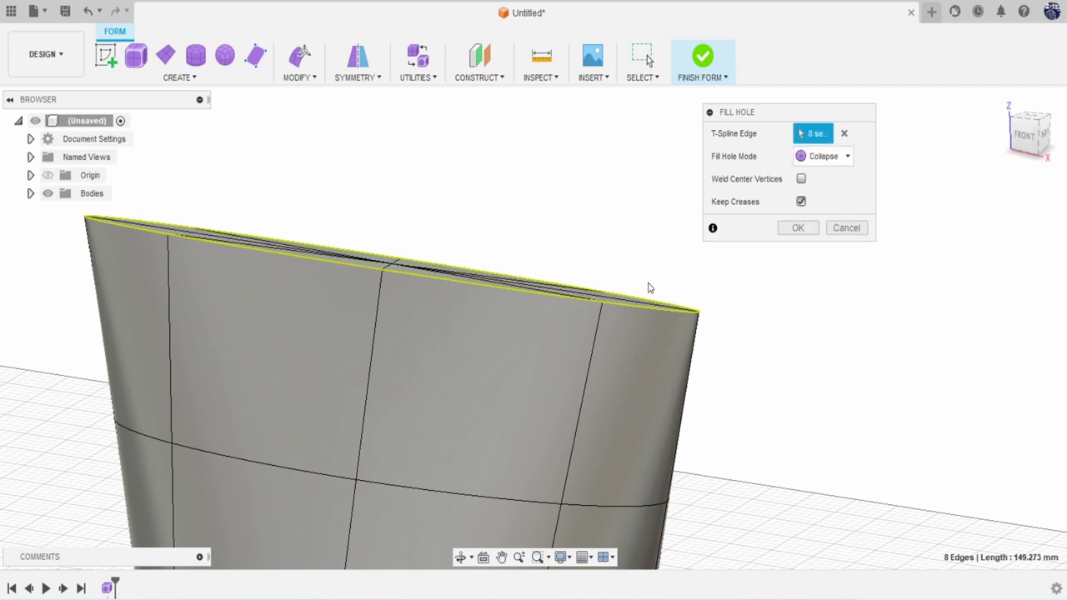
middle_click_drag(647, 286, 653, 333)
scroll(272, 301, "up", 3)
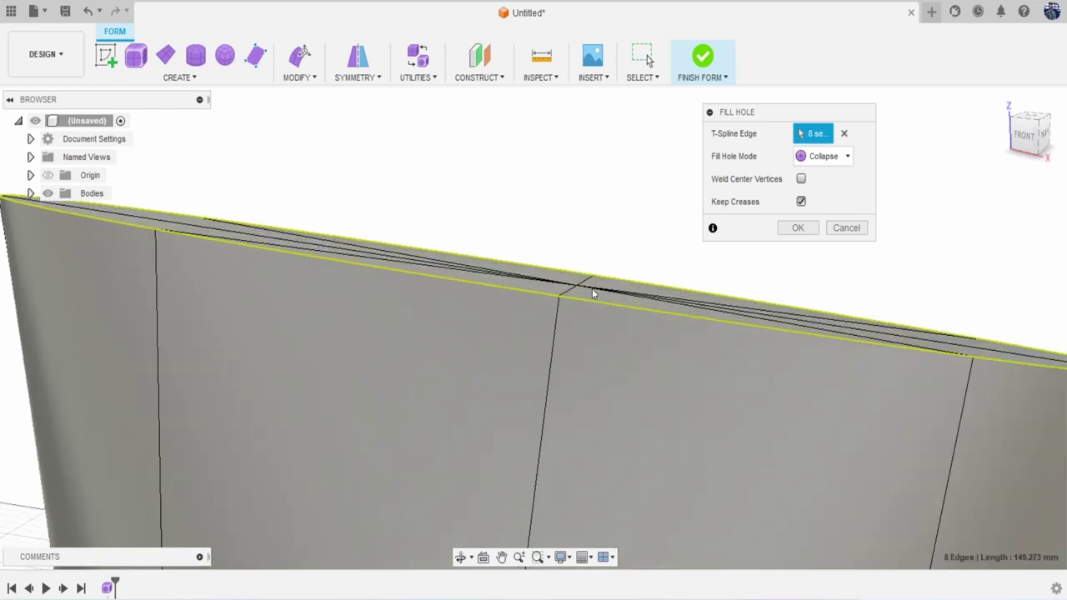
Fill the tube's top opening using Fill Star mode with creases kept.
left_click(847, 157)
left_click(835, 205)
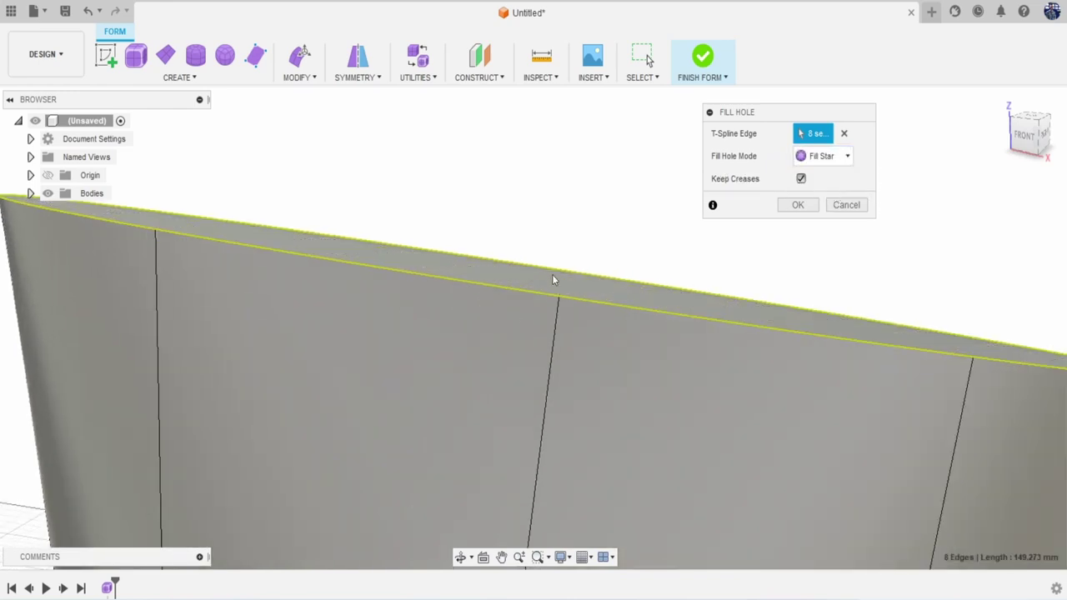
scroll(552, 274, "down", 5)
left_click(797, 206)
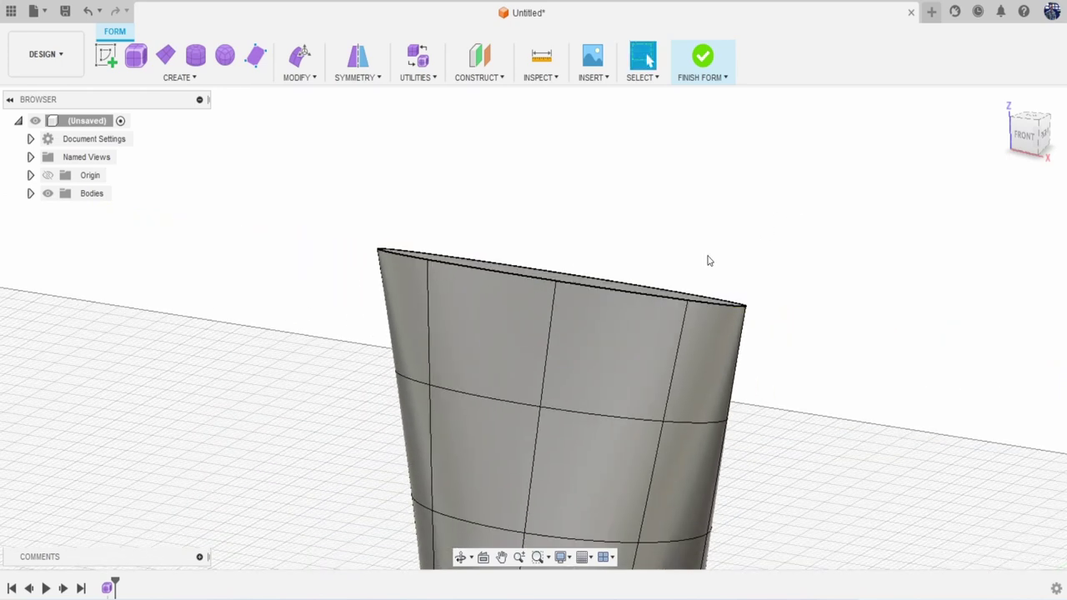
Examine the filled top of the tube up close and undo the fill.
scroll(658, 239, "up", 4)
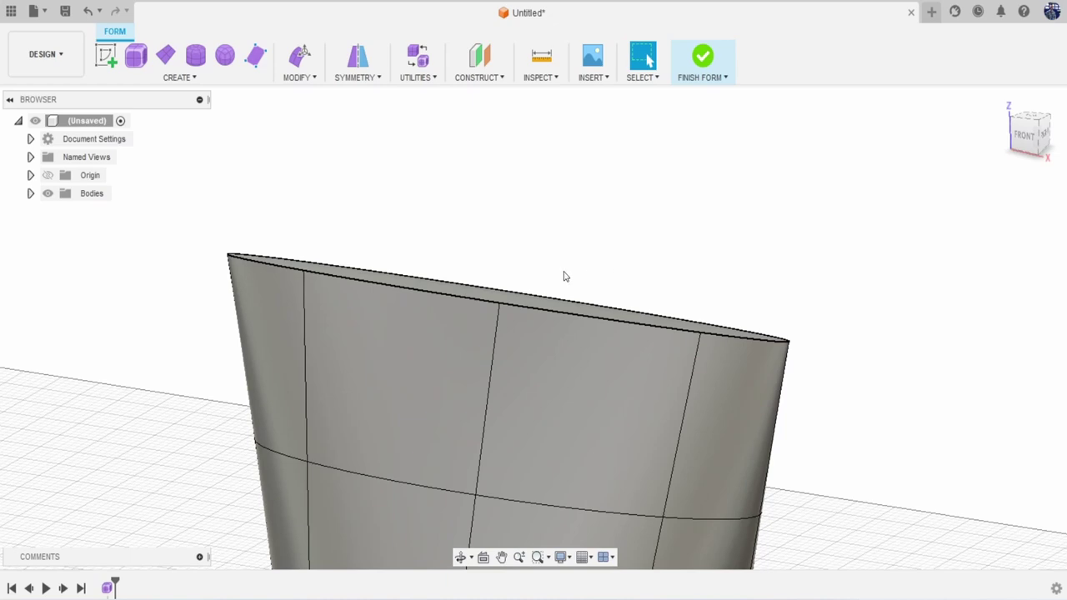
scroll(454, 256, "up", 2)
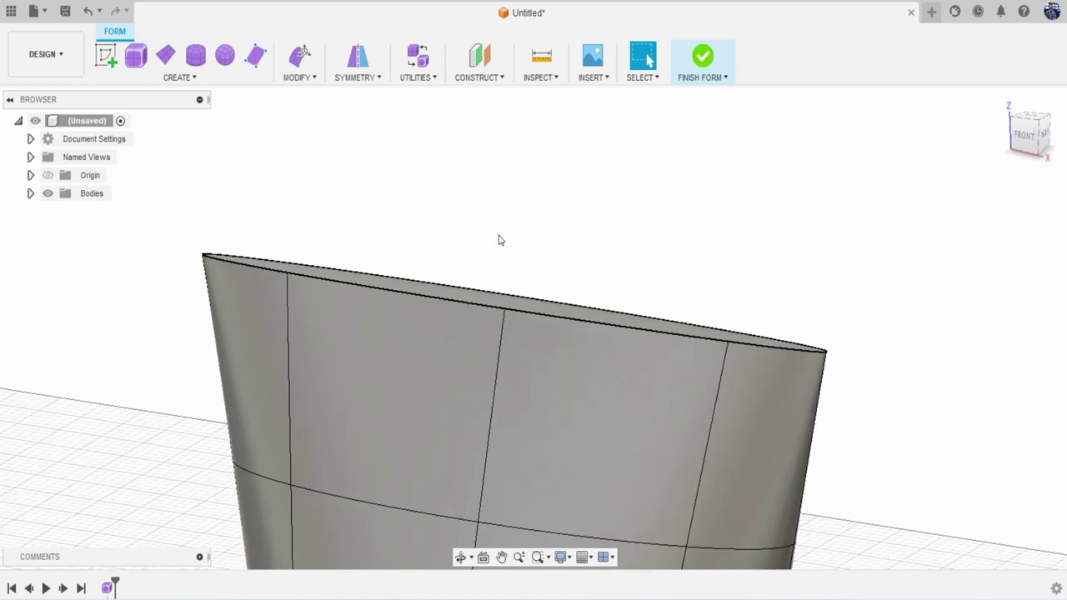
key("ctrl+z")
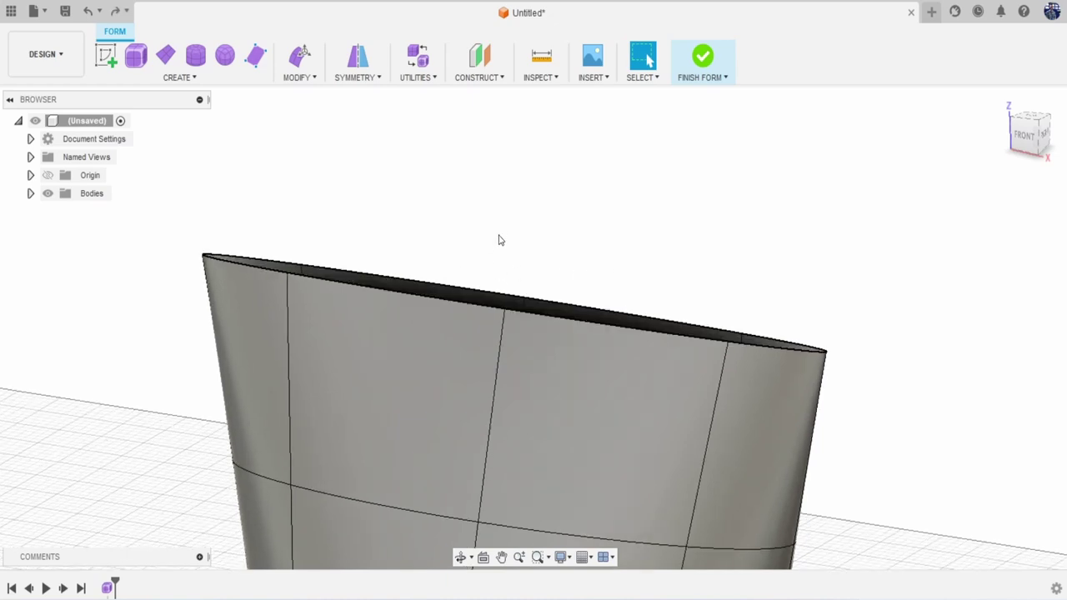
Extend the top edge loop upward by about 8.73 mm with Edit Form, adding a new row of faces, without soft modification.
double_click(456, 301)
scroll(481, 262, "up", 1)
scroll(481, 258, "down", 4)
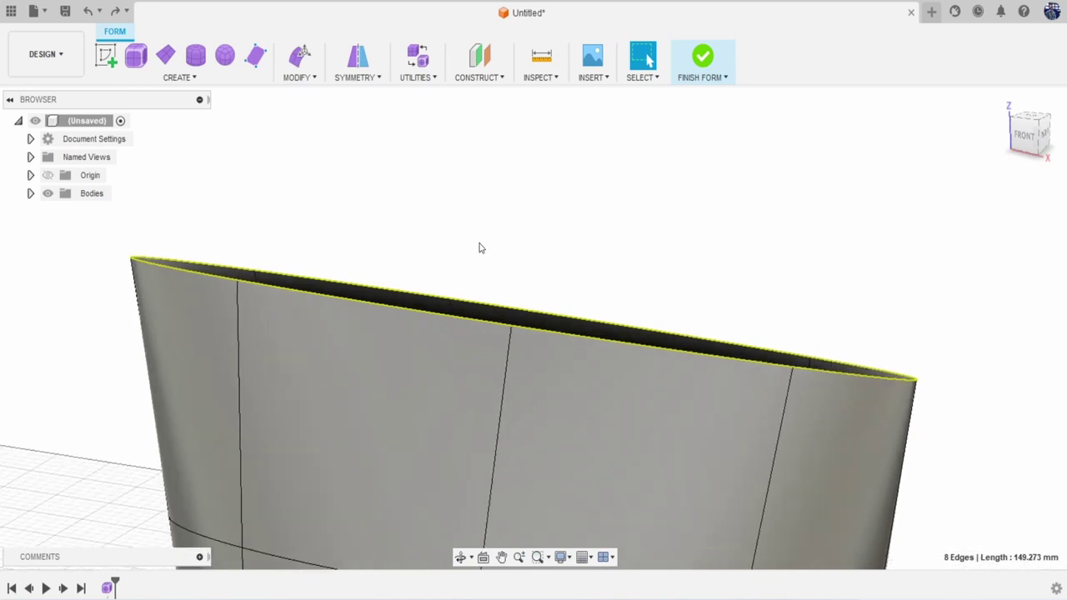
right_click(531, 198)
left_click(575, 176)
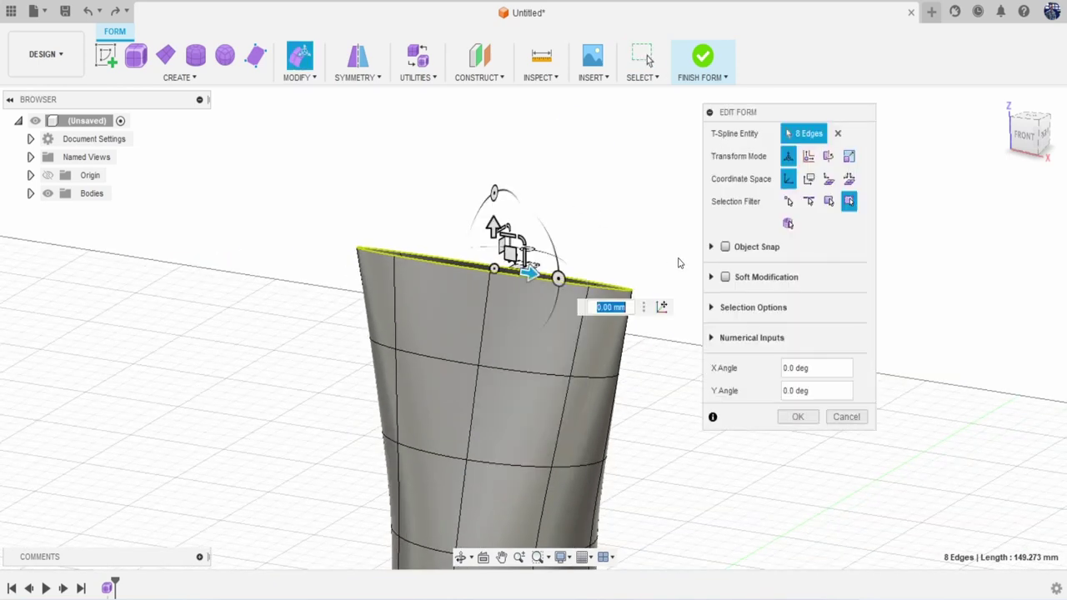
middle_click_drag(583, 250, 506, 273)
left_click_drag(1015, 136, 1024, 129)
scroll(476, 229, "up", 2)
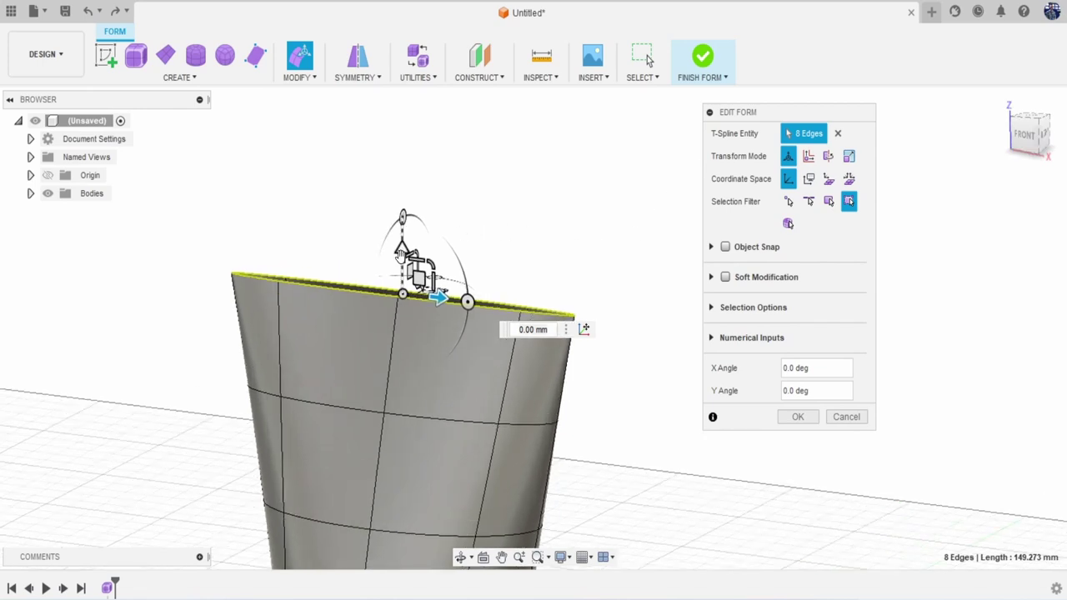
left_click_drag(401, 255, 402, 204)
left_click_drag(1025, 146, 1024, 134)
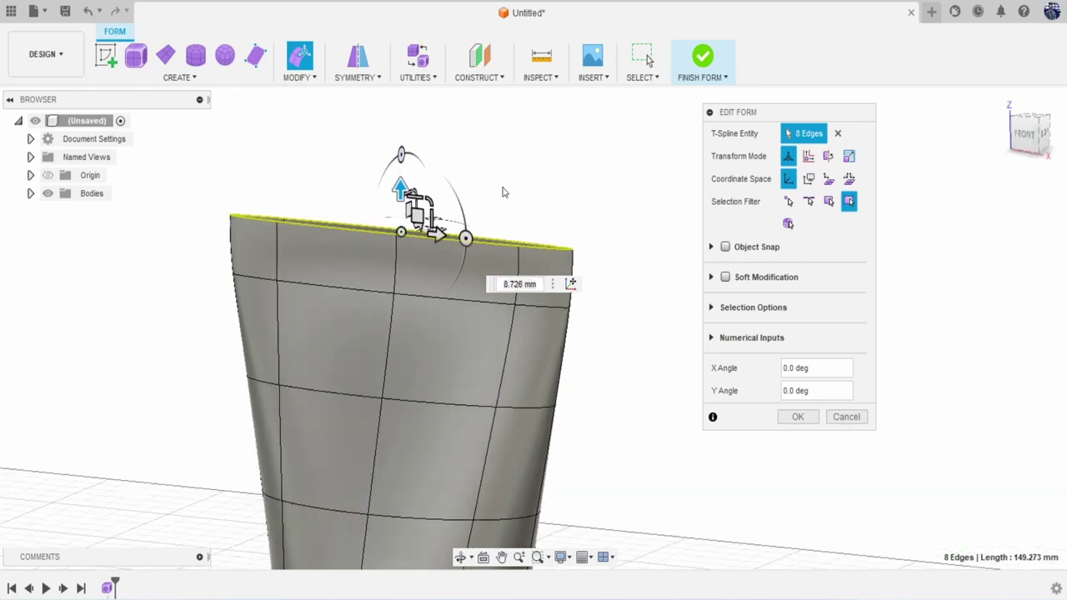
From the right-side view, squeeze the new top edge loop front to back to about half its thickness and confirm the edit.
left_click(1046, 147)
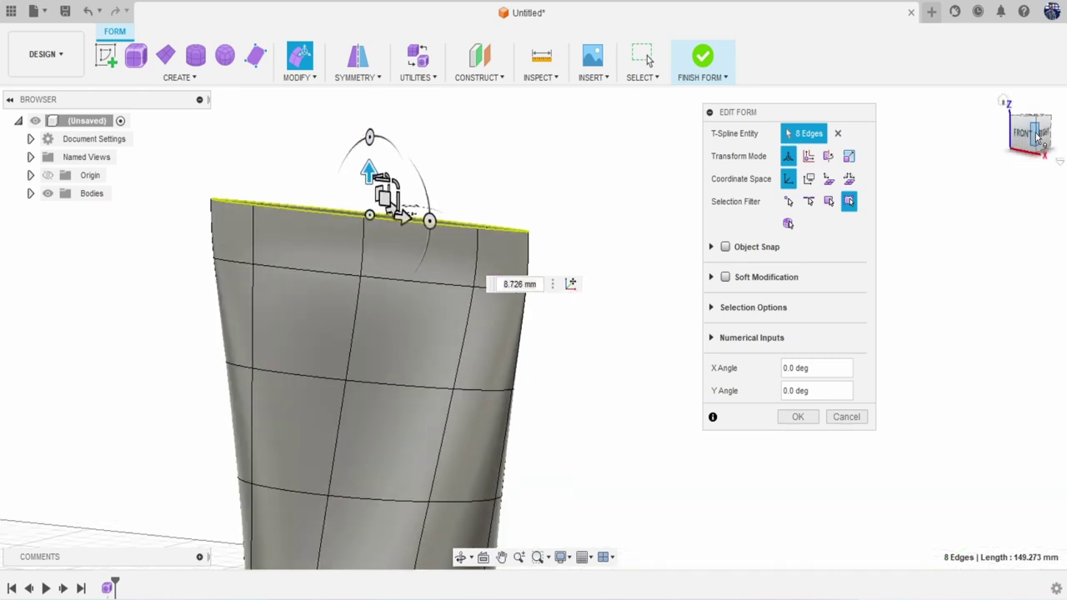
left_click(1046, 146)
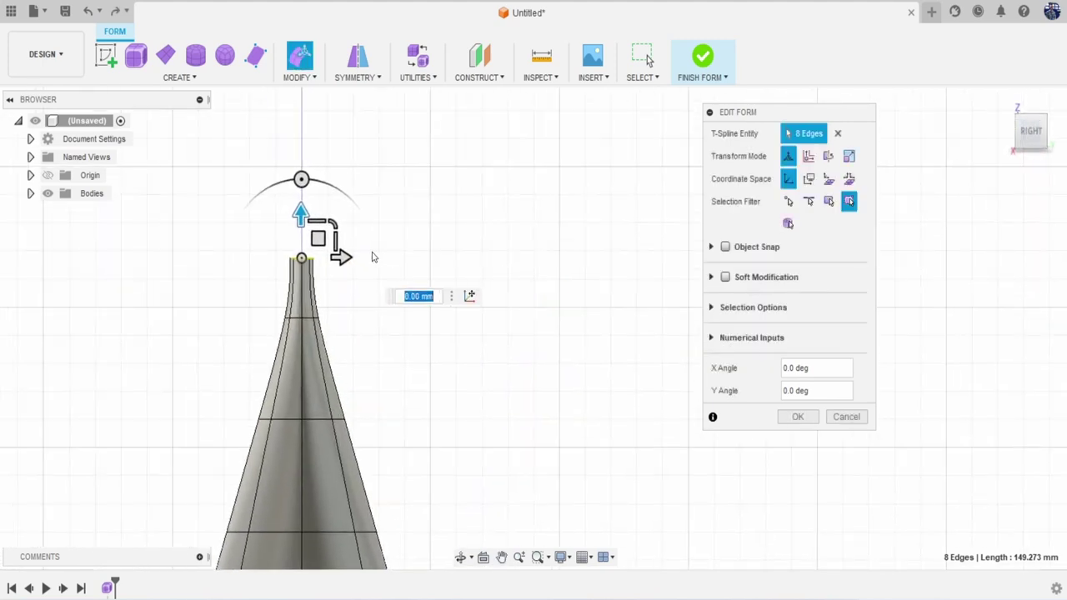
scroll(286, 233, "up", 2)
left_click_drag(299, 286, 270, 206)
left_click(791, 414)
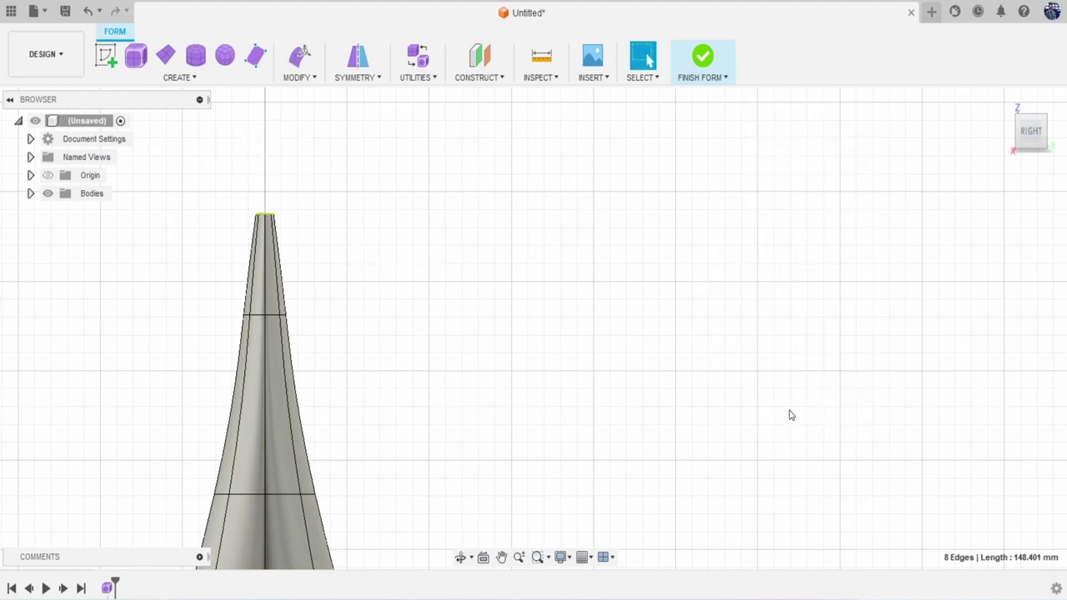
Close the narrowed top opening with Fill Hole in Fill Star mode, keeping creases.
scroll(777, 367, "down", 3)
mouse_move(1030, 131)
left_mouse_down()
mouse_move(1060, 144)
mouse_move(1043, 150)
left_mouse_up()
left_click(321, 81)
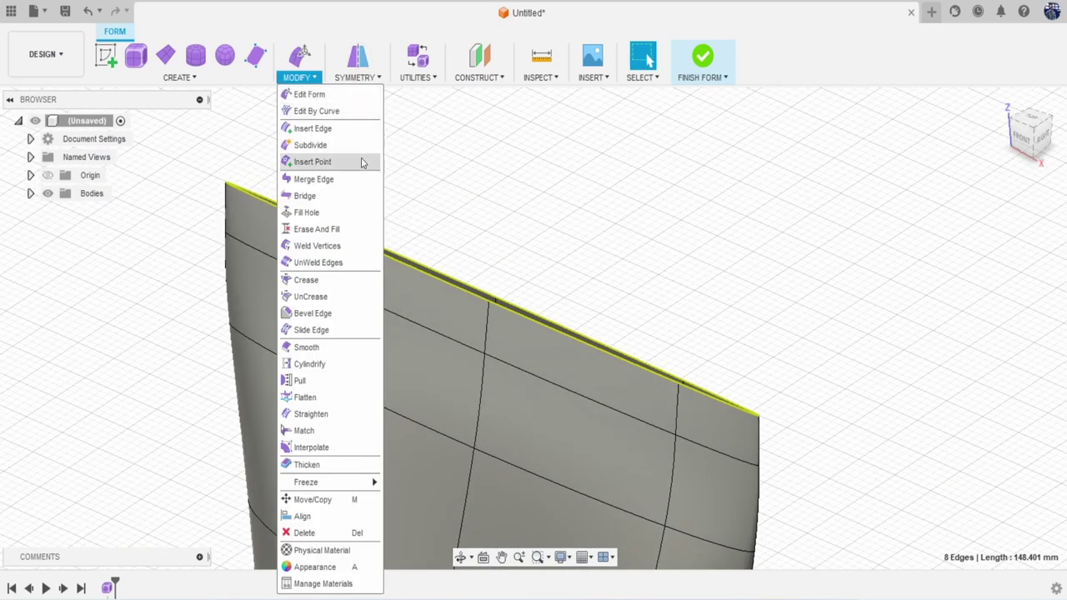
left_click(308, 213)
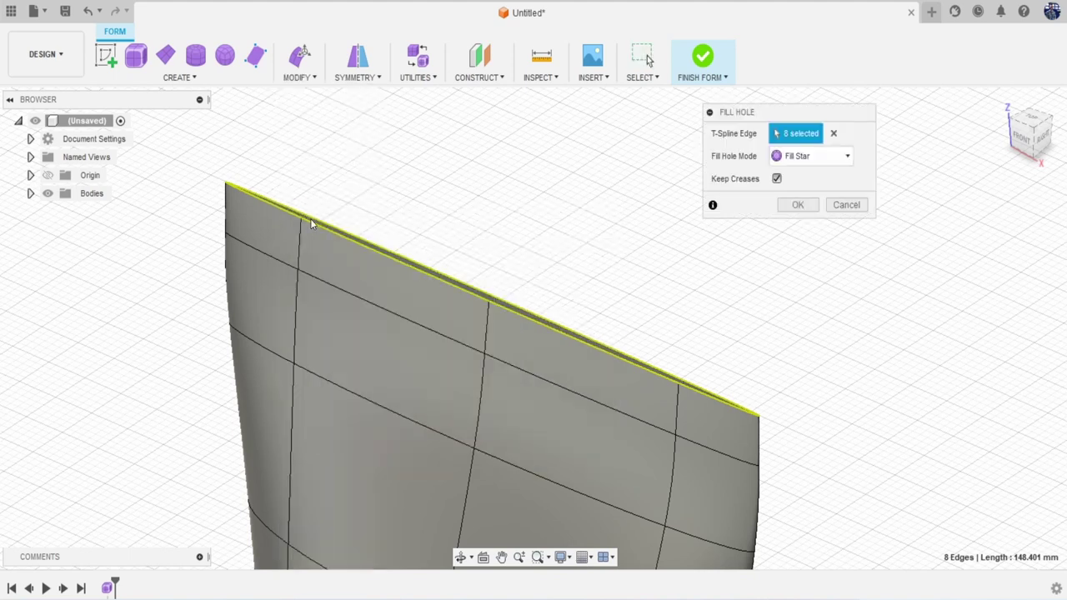
left_click(790, 208)
Review the overall shape of the closed tube from the front.
scroll(759, 320, "down", 4)
middle_click_drag(745, 312, 632, 219)
scroll(686, 298, "down", 3)
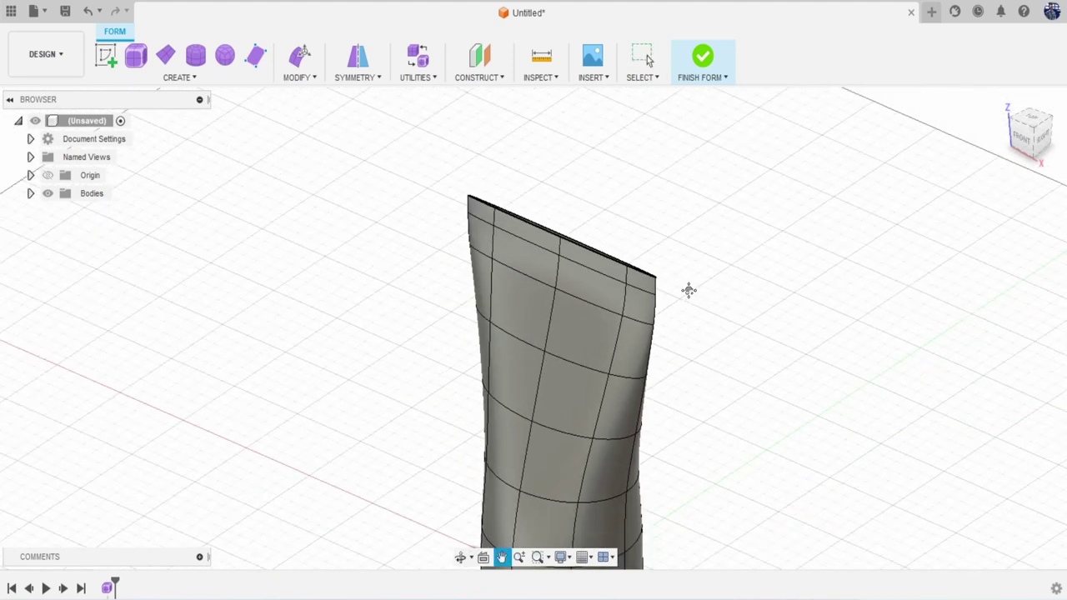
middle_click_drag(689, 290, 597, 232)
left_click_drag(1036, 143, 1062, 125)
middle_click_drag(836, 302, 812, 228)
middle_click_drag(759, 280, 776, 307)
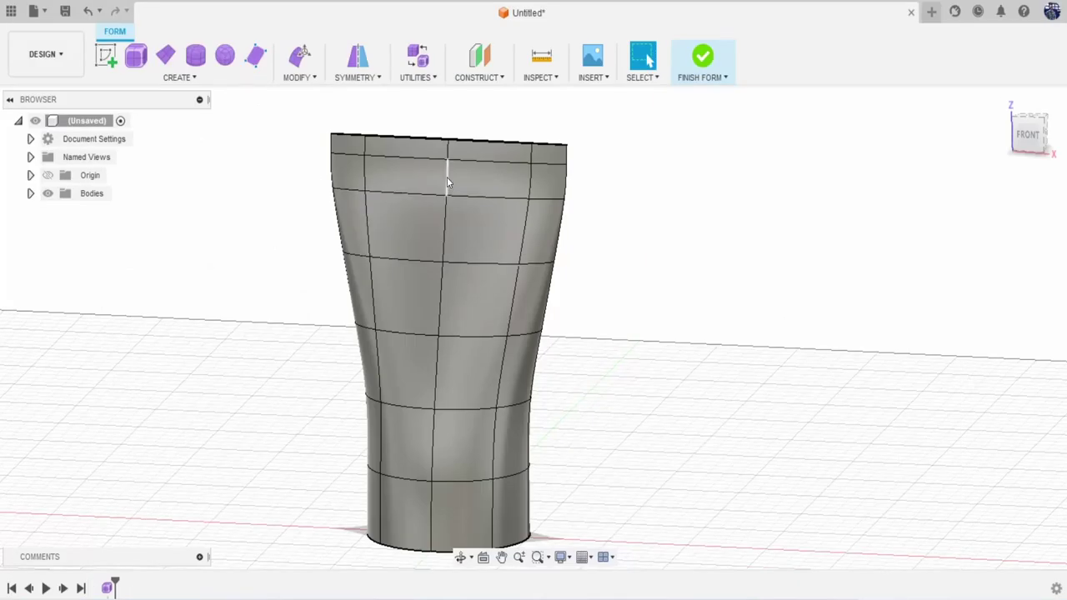
Bevel the edge loop just below the tube's top with two segments and a bevel location of about 0.09.
scroll(447, 177, "up", 2)
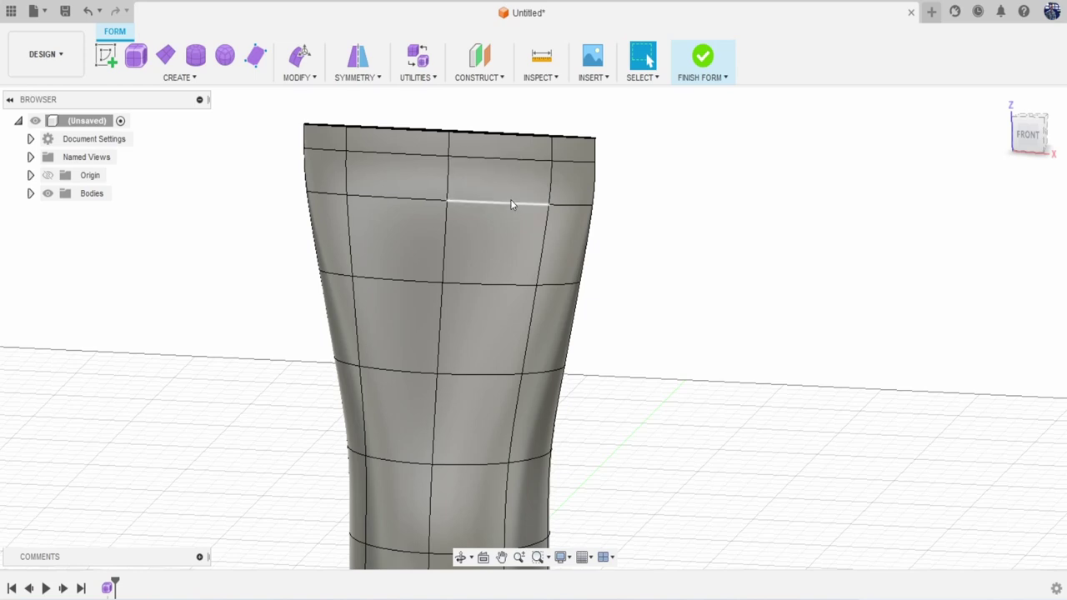
double_click(476, 157)
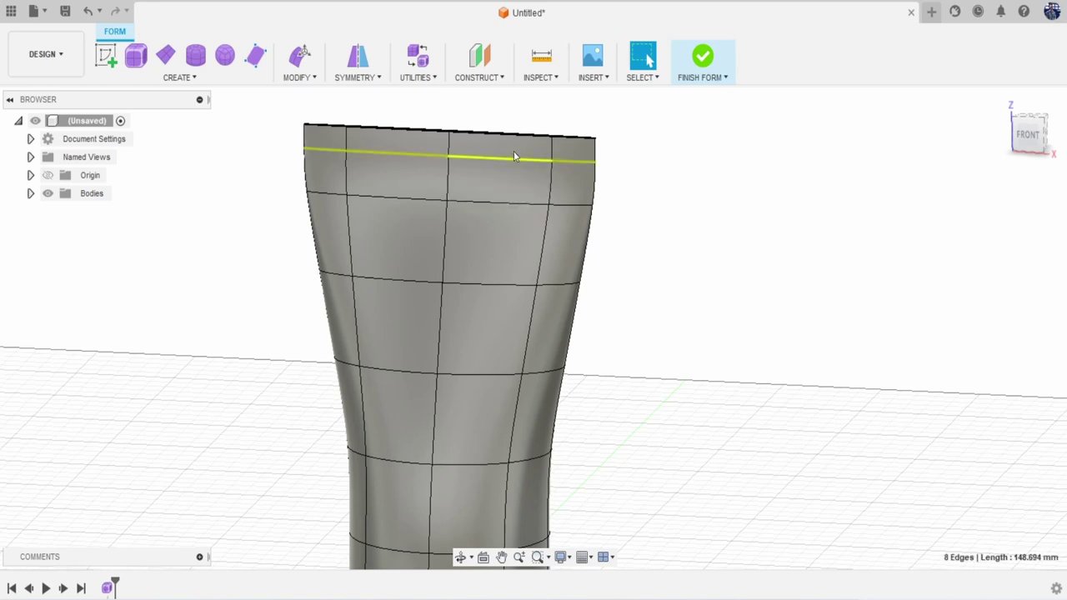
left_click(301, 81)
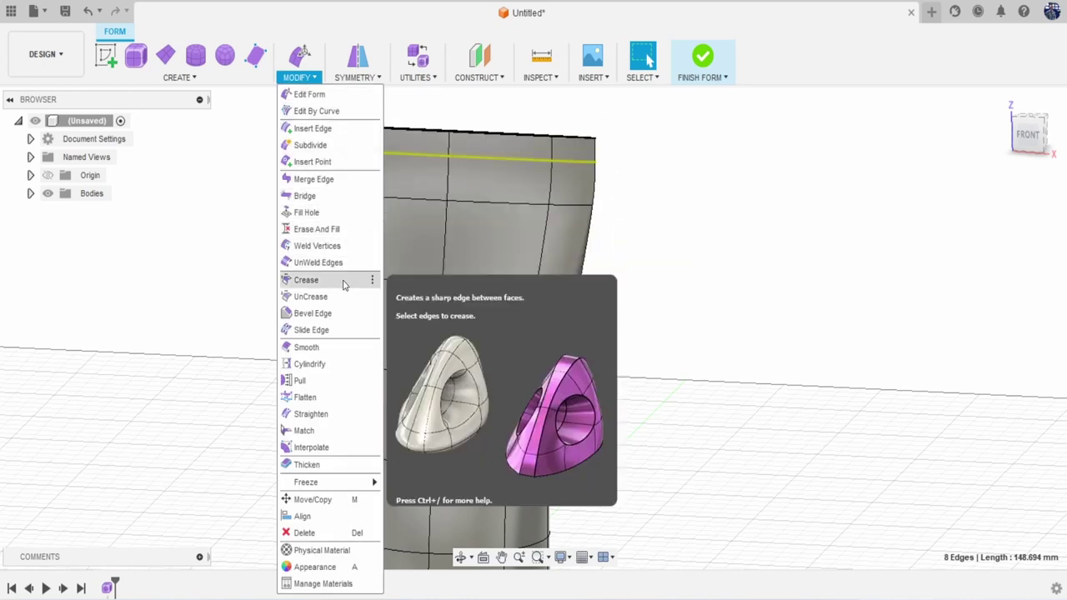
left_click(339, 312)
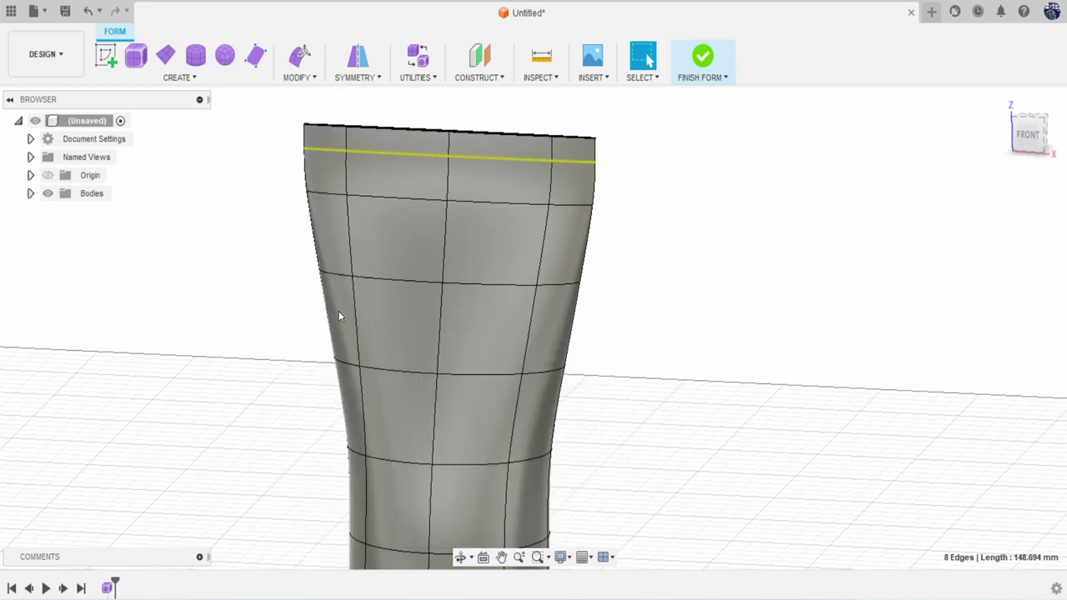
scroll(439, 244, "up", 5)
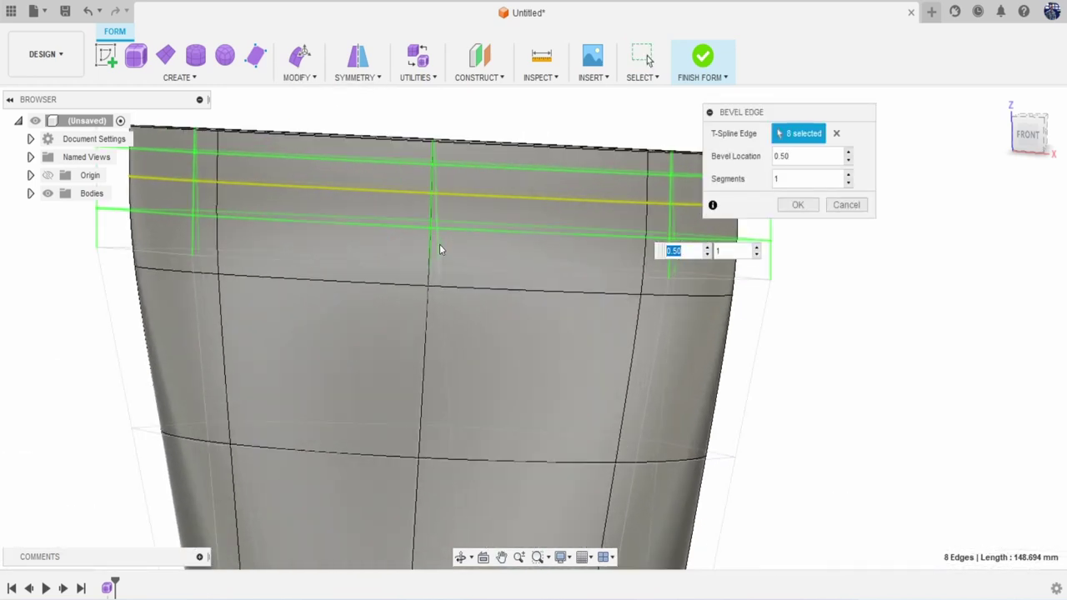
scroll(439, 247, "down", 2)
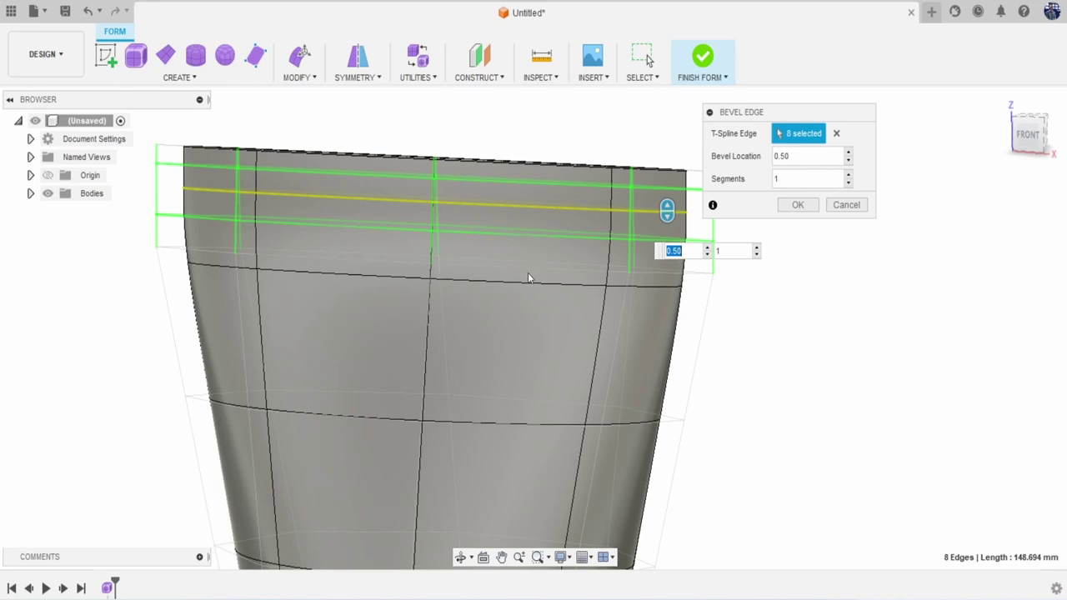
scroll(784, 334, "down", 2)
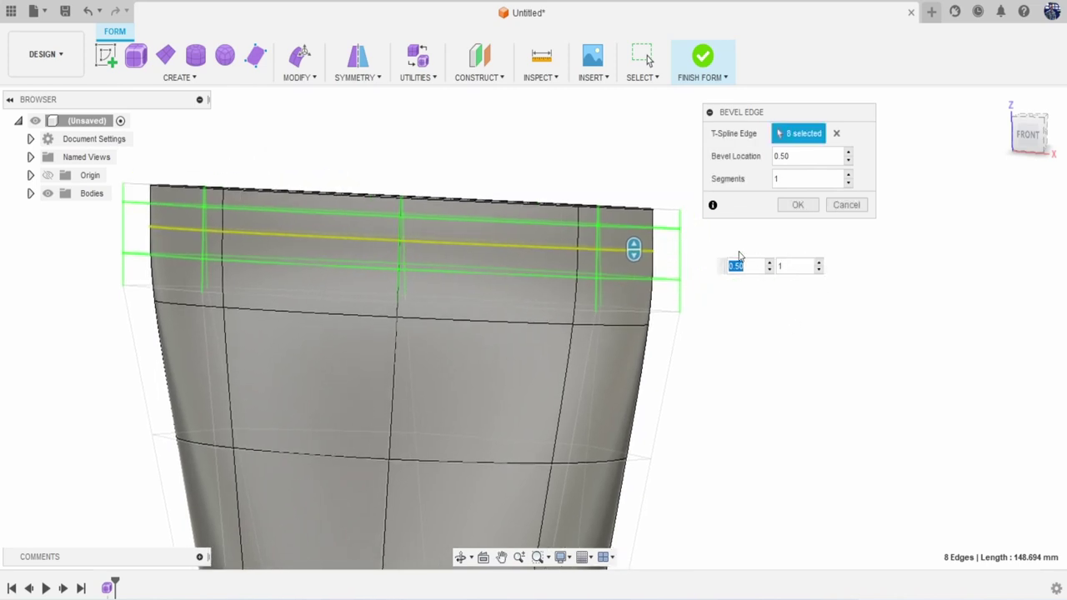
key("Tab")
type("2")
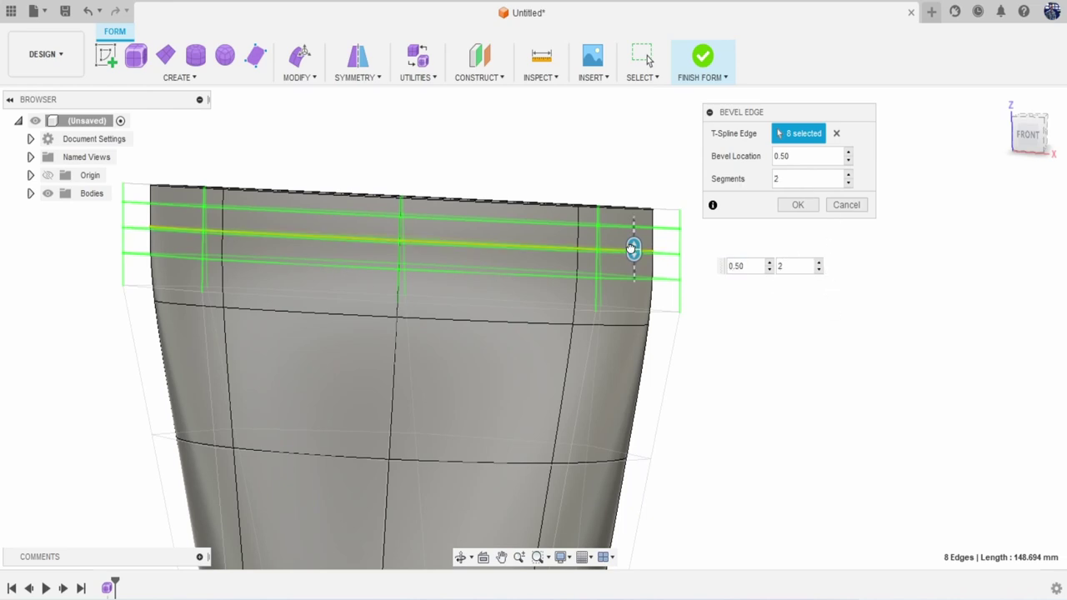
left_click_drag(631, 247, 520, 283)
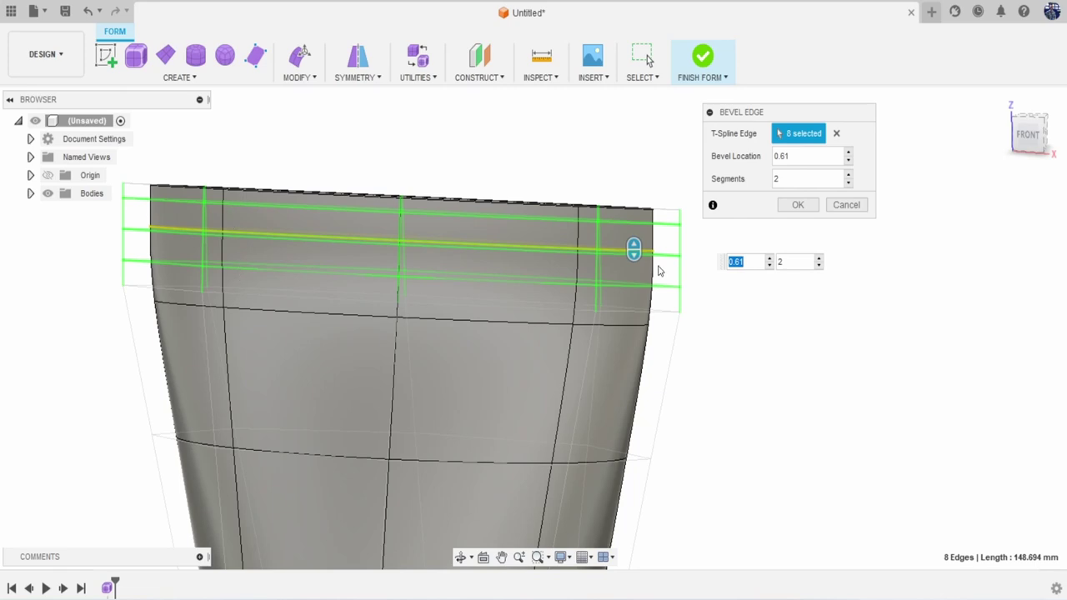
left_click_drag(633, 248, 627, 275)
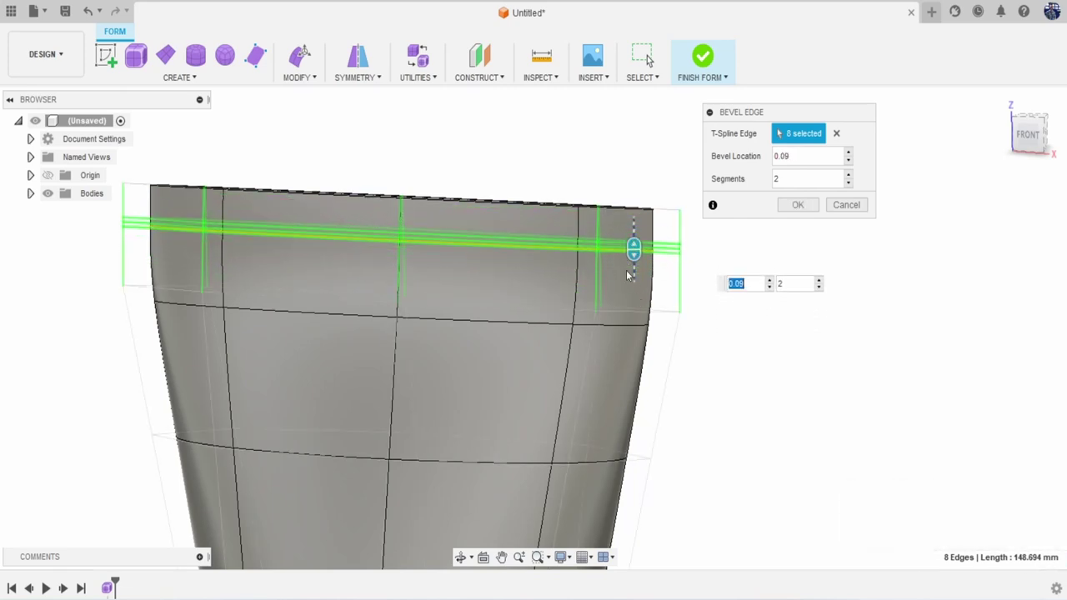
left_click(798, 207)
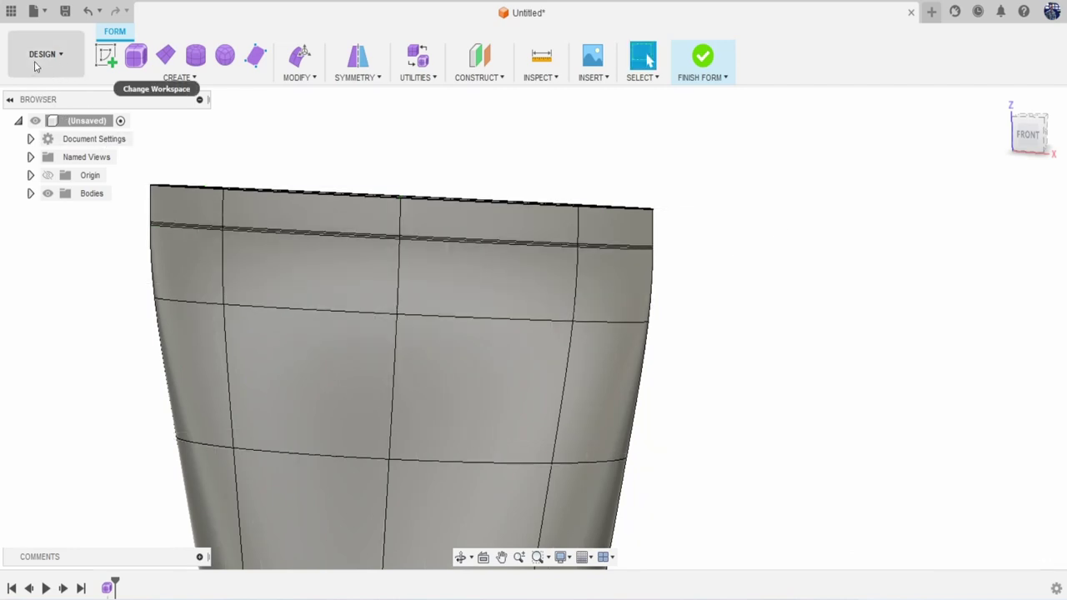
Apply the Polymide (Kapton) plastic appearance from the Fusion 360 library to the tube body.
scroll(393, 312, "down", 3)
scroll(460, 331, "up", 1)
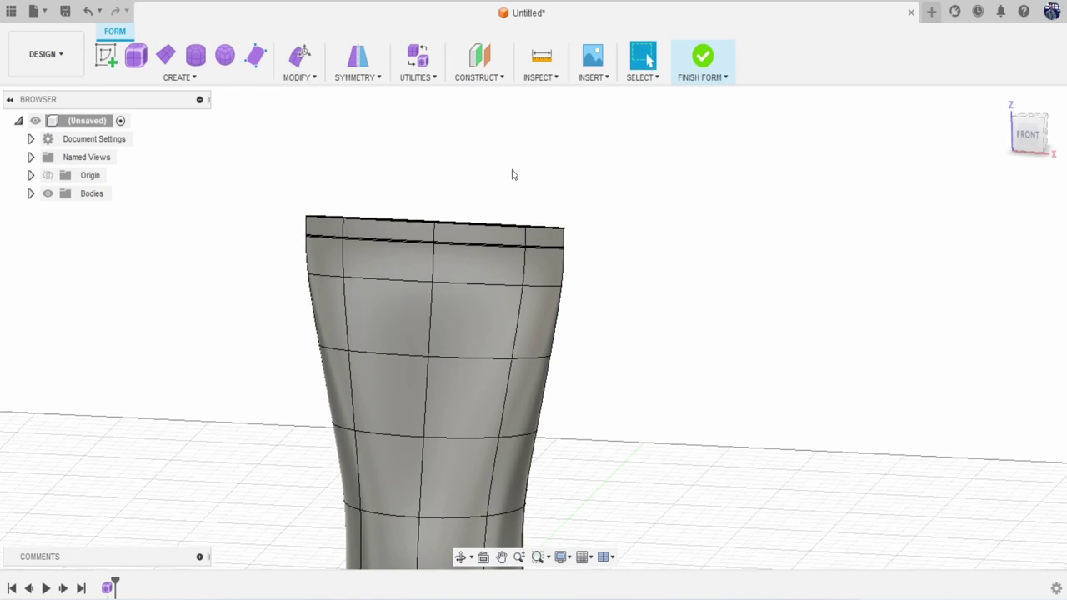
key("a")
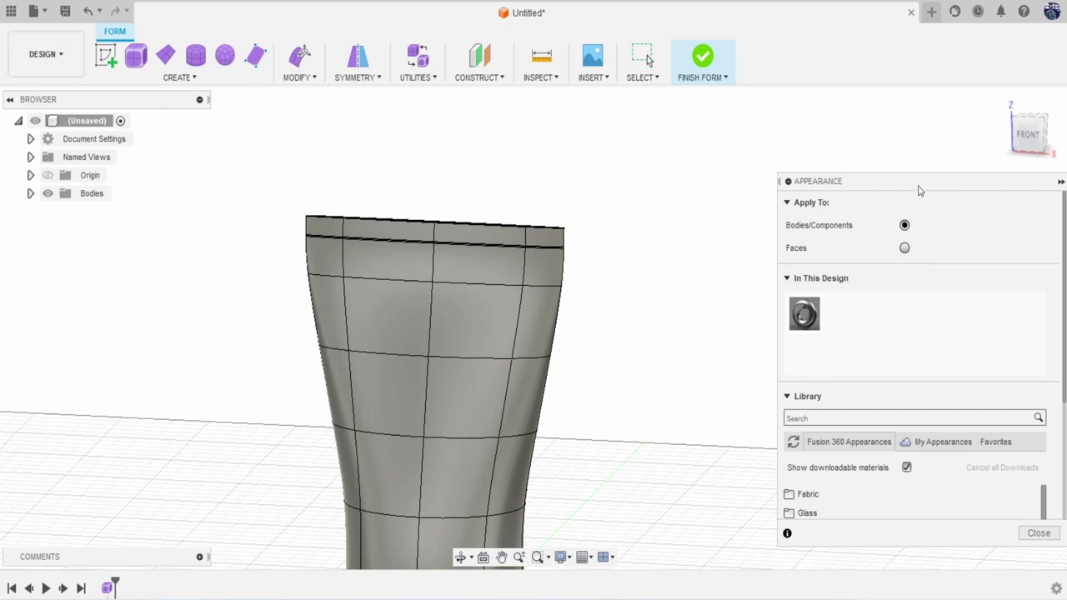
left_click_drag(919, 191, 875, 126)
scroll(872, 400, "down", 5)
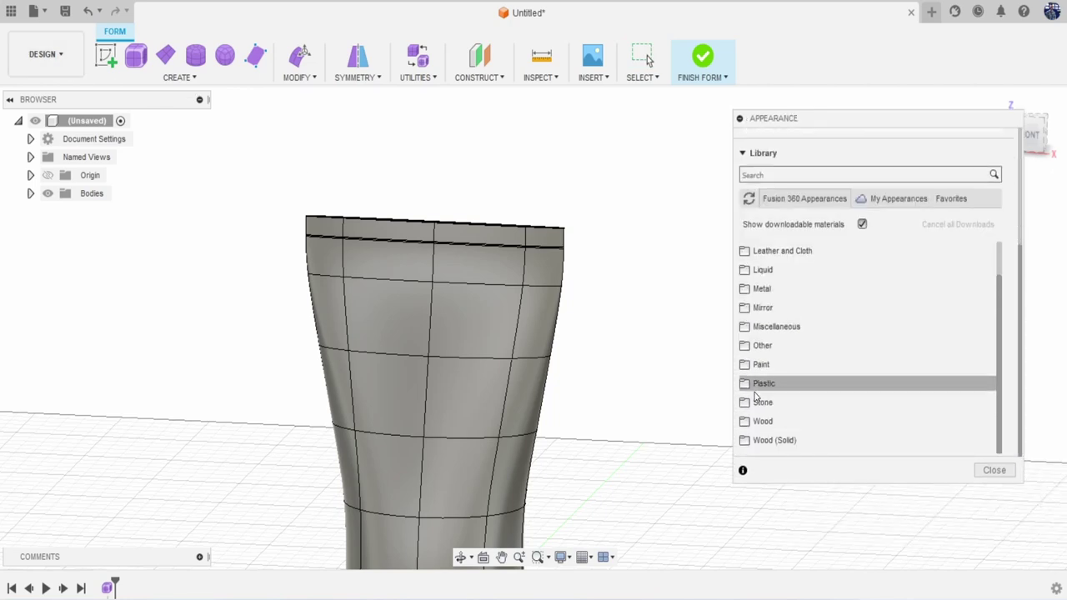
left_click(754, 388)
scroll(852, 374, "down", 8)
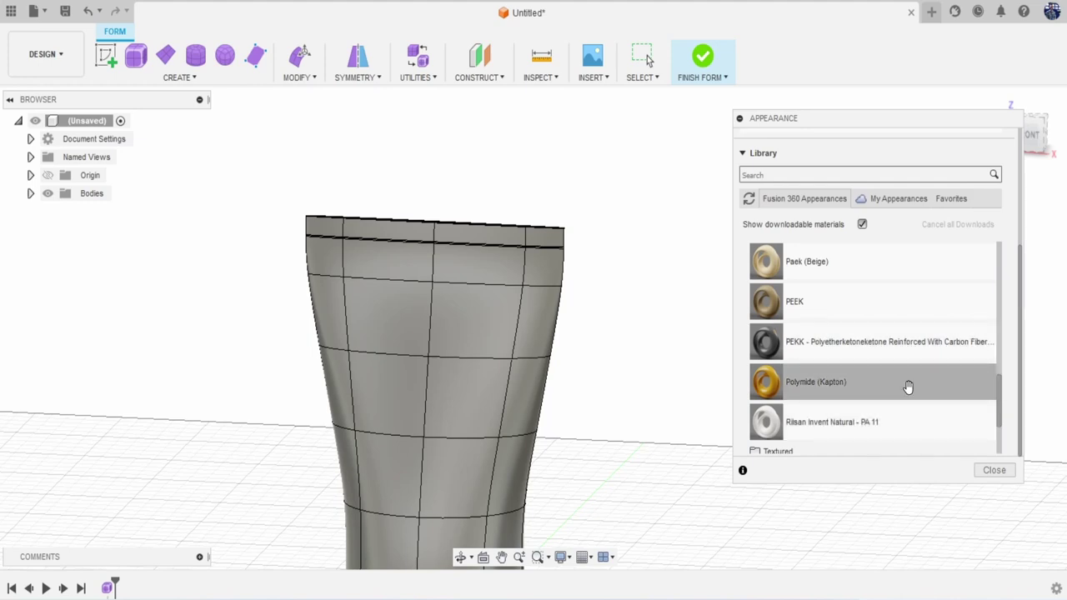
left_click_drag(908, 387, 550, 329)
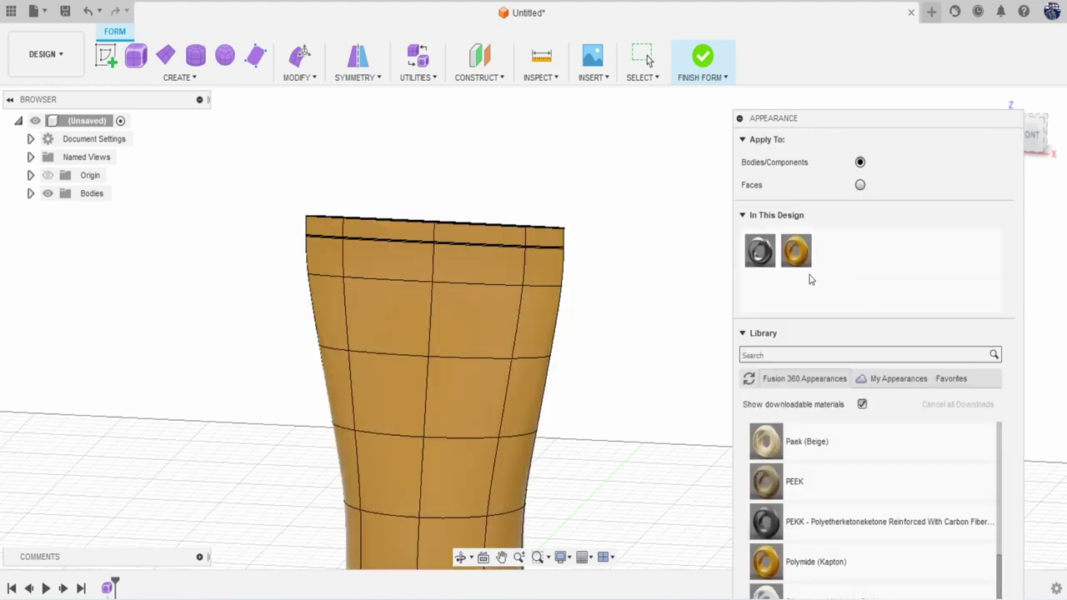
Recolour the Polymide (Kapton) appearance to near-white with RGB 250, 250, 250.
double_click(798, 252)
mouse_move(695, 236)
left_mouse_down()
mouse_move(738, 225)
mouse_move(746, 205)
left_mouse_up()
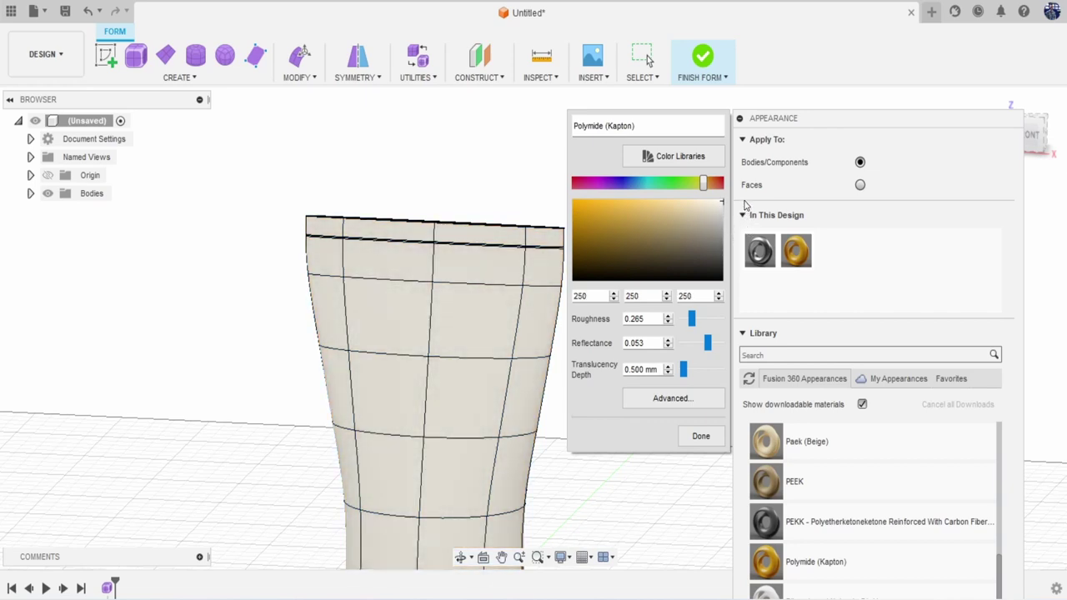
left_click(713, 440)
Check the tube's shading from an angle in the Render workspace and return to the Design workspace.
left_click(50, 54)
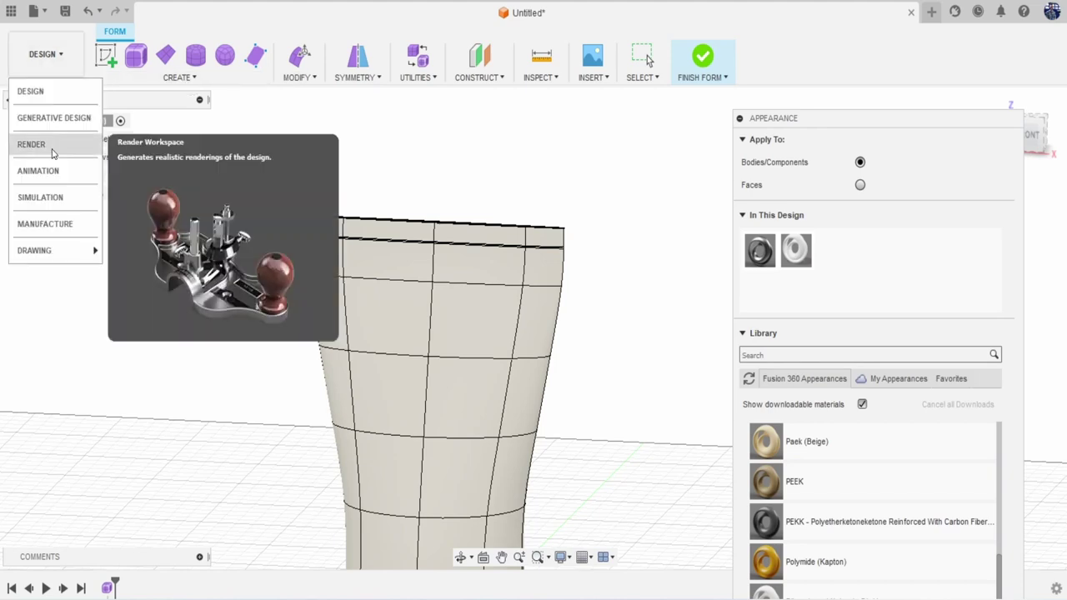
left_click(34, 145)
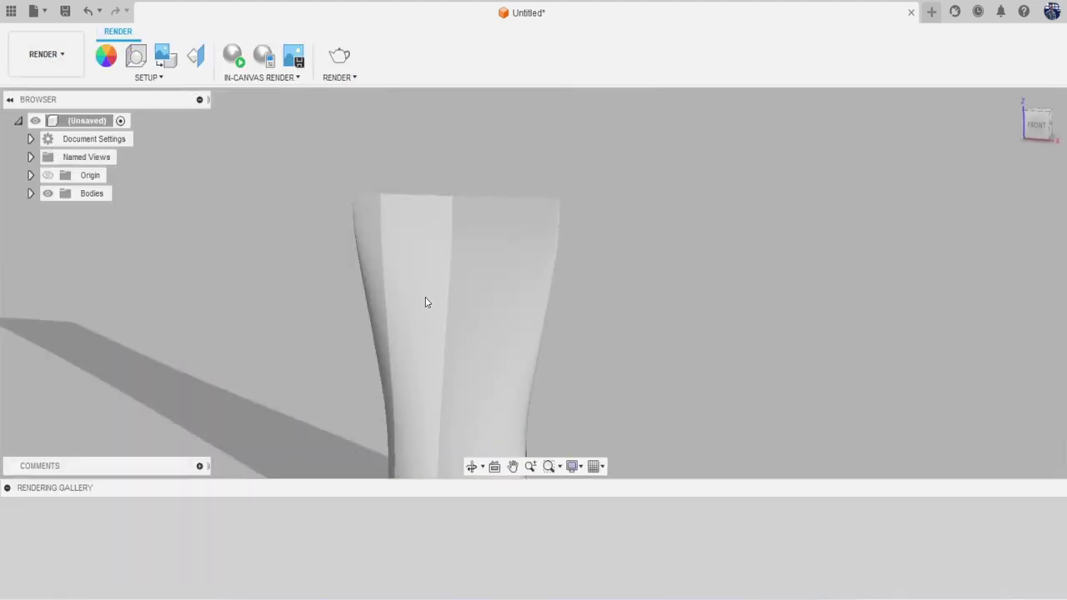
mouse_move(535, 283)
middle_mouse_down("shift")
mouse_move(617, 287)
mouse_move(500, 242)
mouse_move(427, 154)
middle_mouse_up("shift")
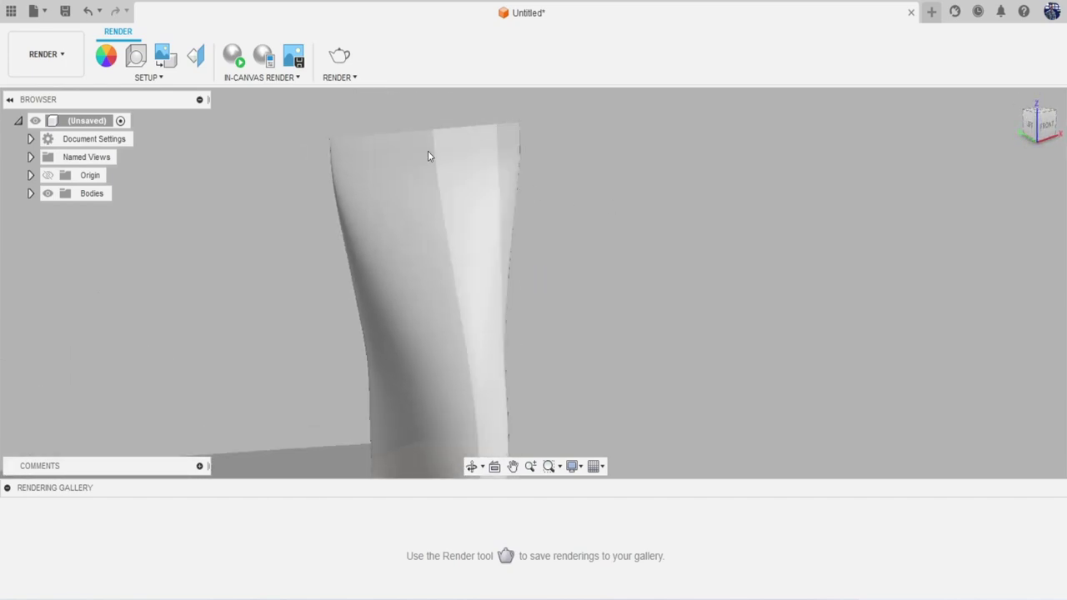
left_click(46, 53)
left_click(30, 91)
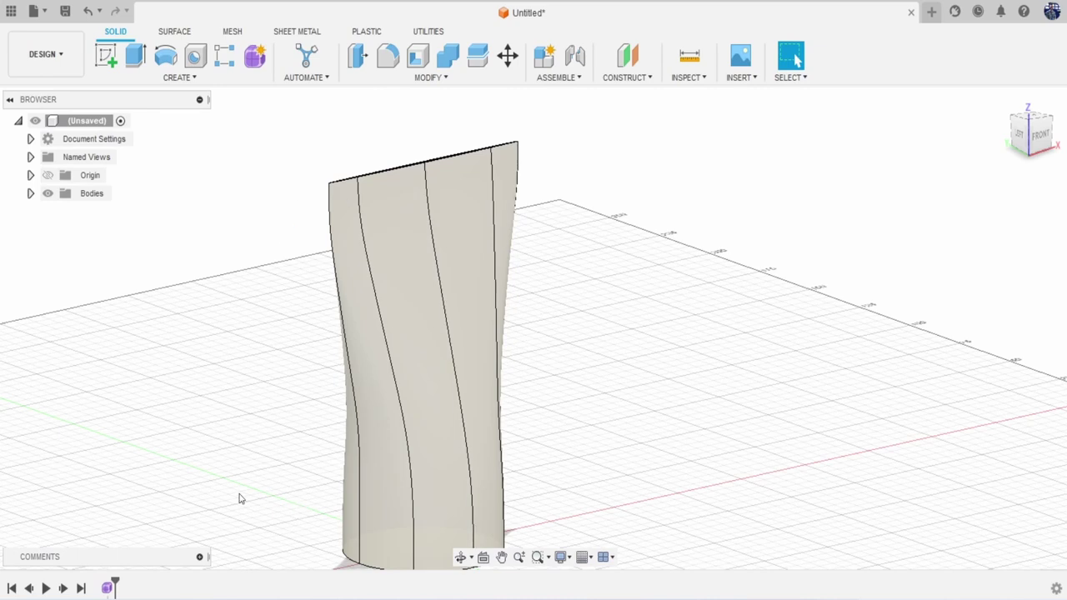
Reopen the form feature for editing and select the whole outer edge loop at the tube's top from the front.
right_click(105, 589)
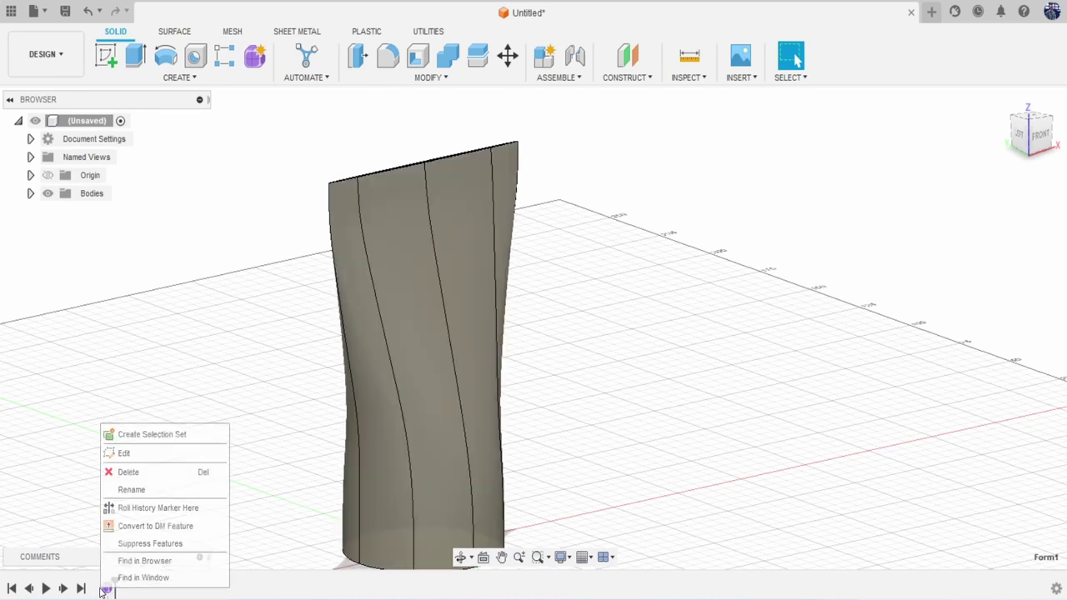
left_click(130, 450)
left_click(1038, 135)
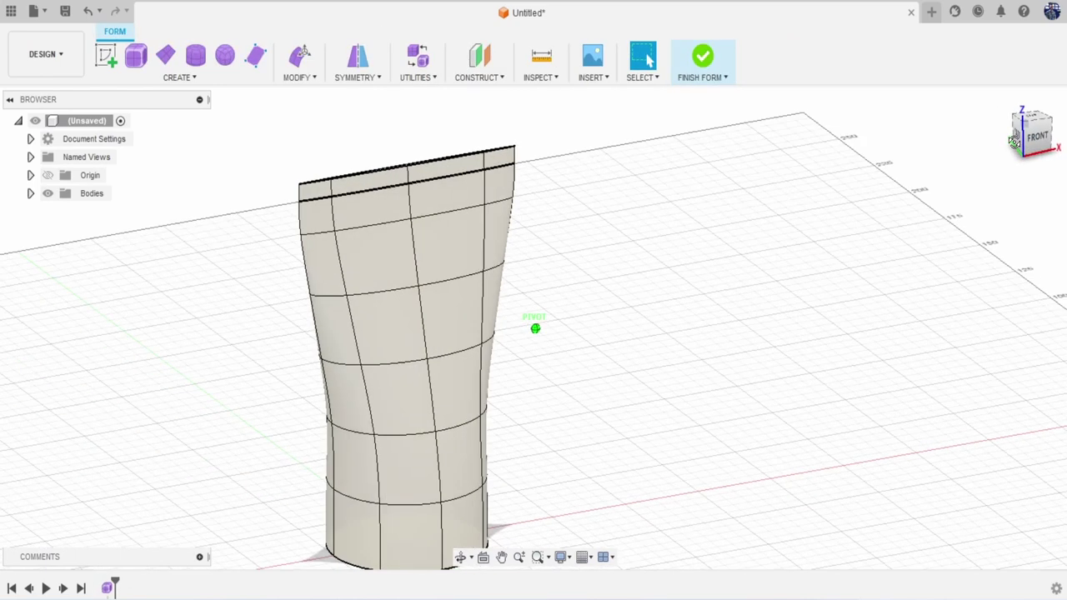
scroll(475, 267, "up", 8)
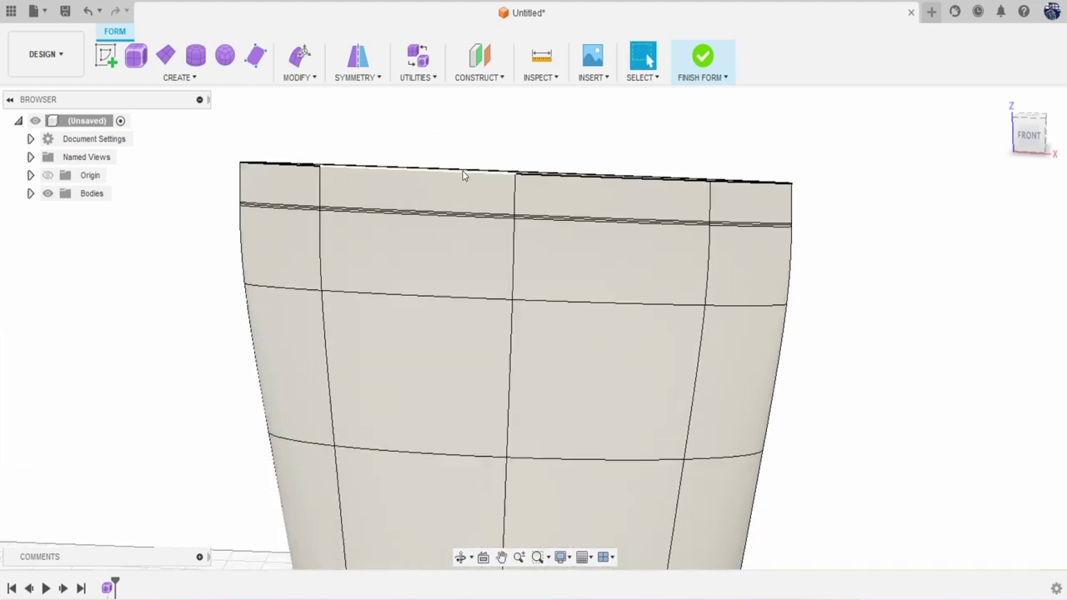
double_click(581, 180)
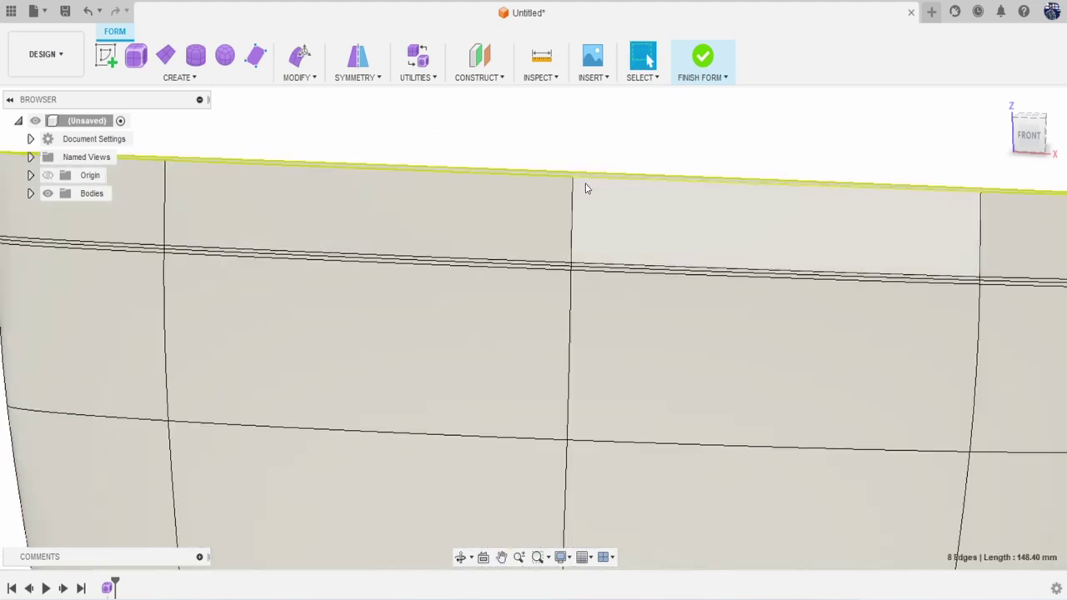
scroll(563, 191, "down", 3)
right_click(510, 125)
left_click(560, 97)
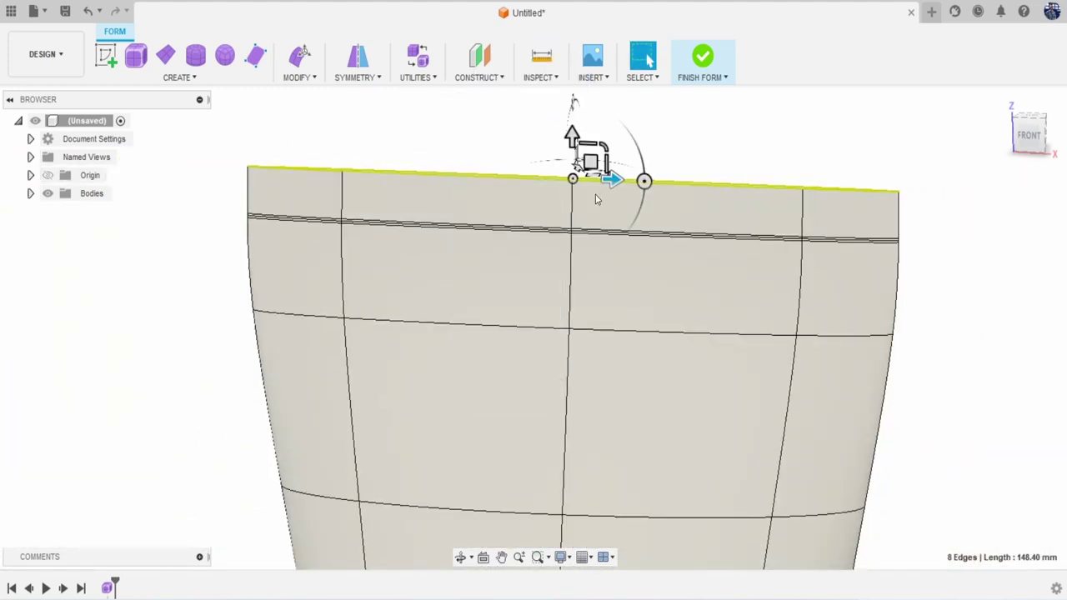
left_click(828, 420)
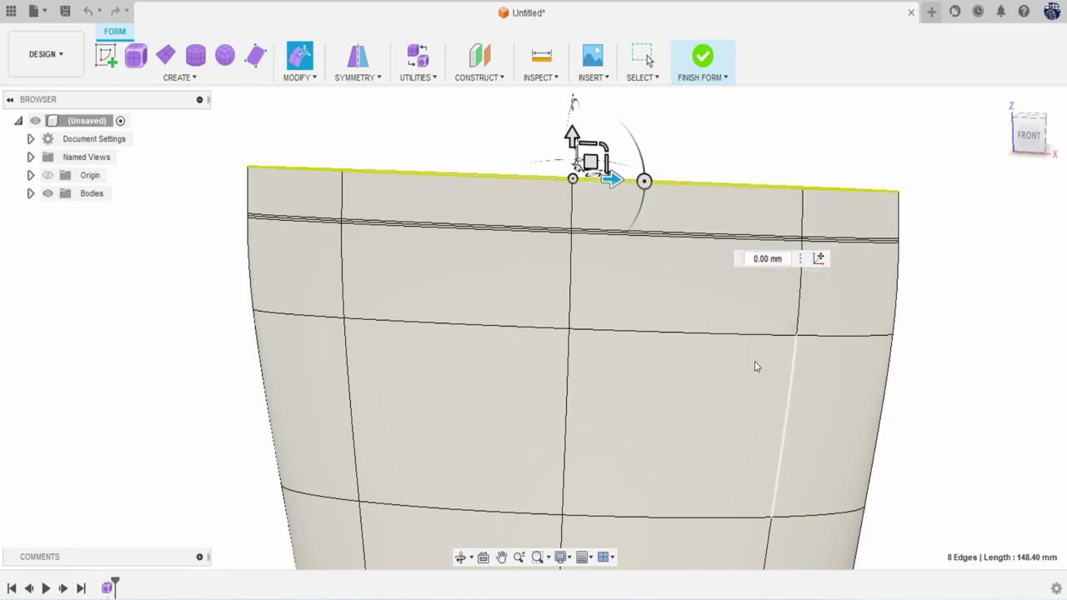
Bevel the selected top edge loop with two segments and a bevel location of about 0.344.
left_click(300, 79)
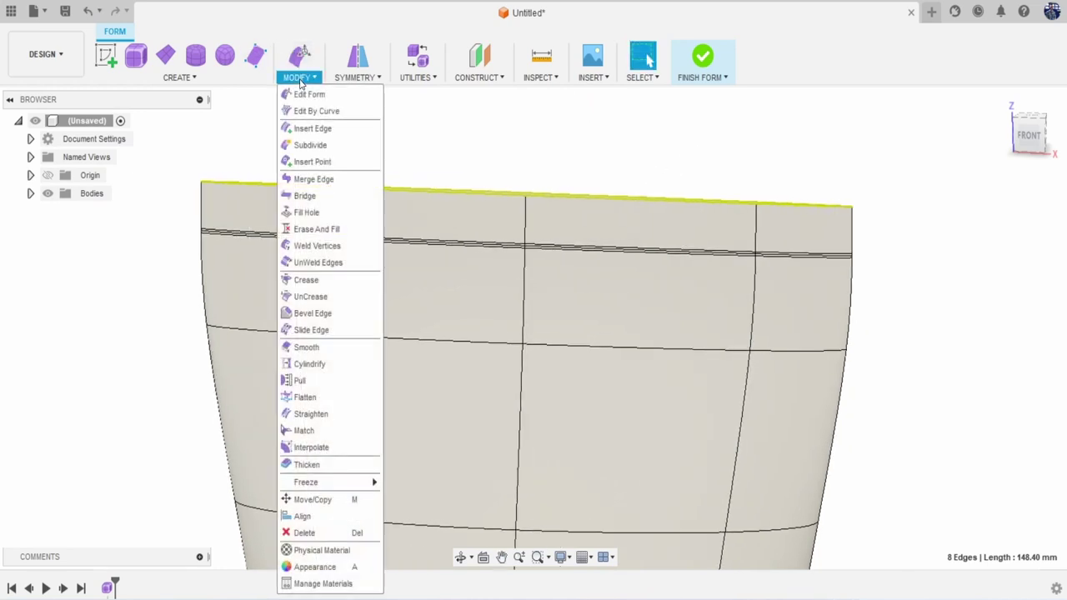
left_click(316, 314)
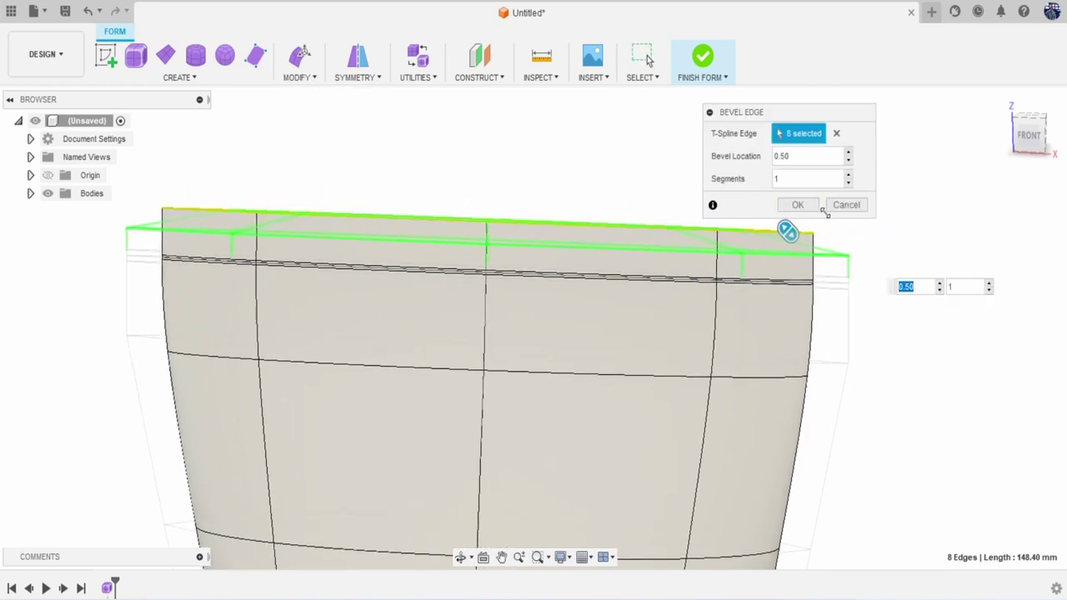
key("Tab")
type("2")
mouse_move(790, 235)
left_mouse_down()
mouse_move(779, 229)
mouse_move(781, 240)
left_mouse_up()
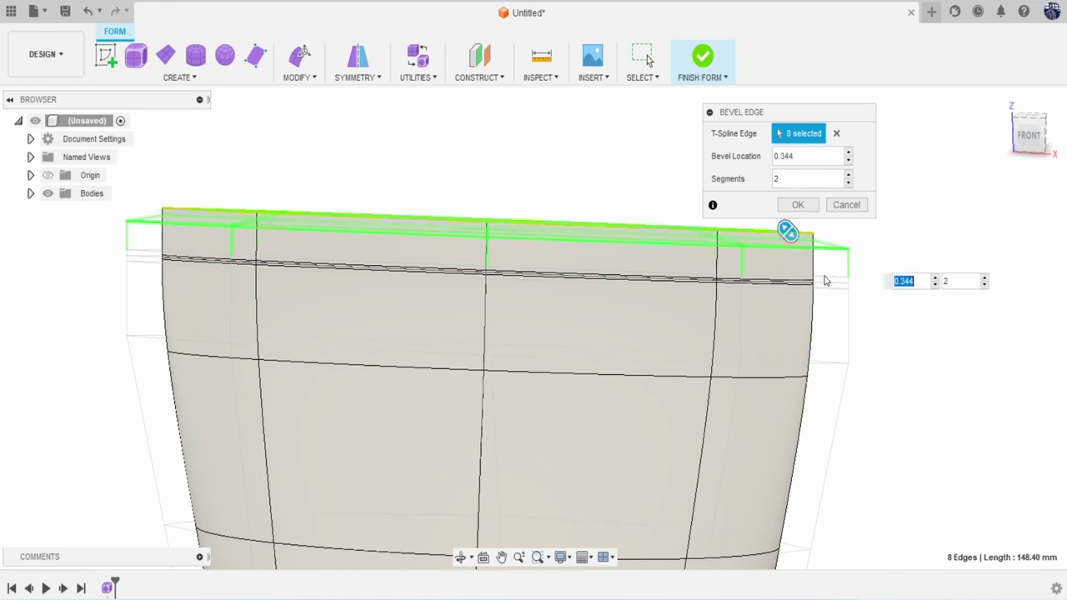
left_click(795, 205)
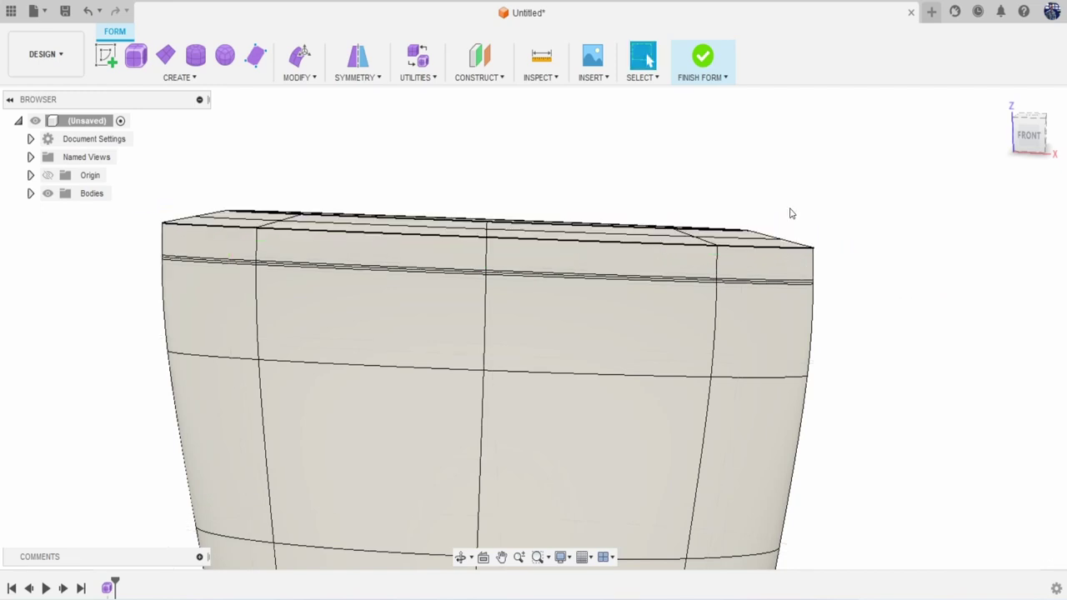
Bevel the lowest edge loop below the tube's top seal with three segments and a bevel location of 0.50.
scroll(374, 269, "up", 6)
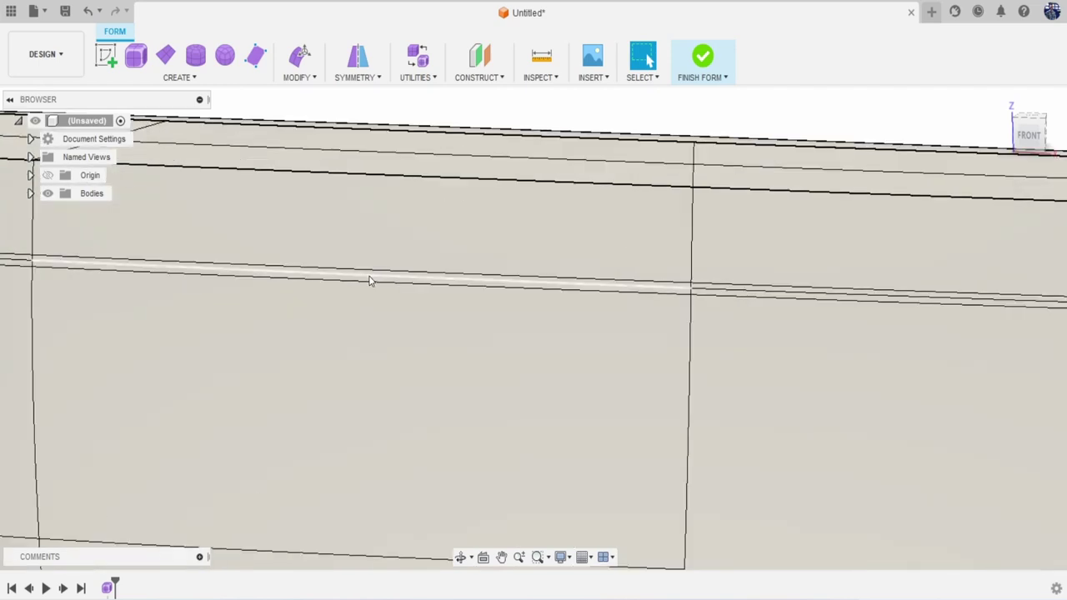
scroll(350, 292, "down", 3)
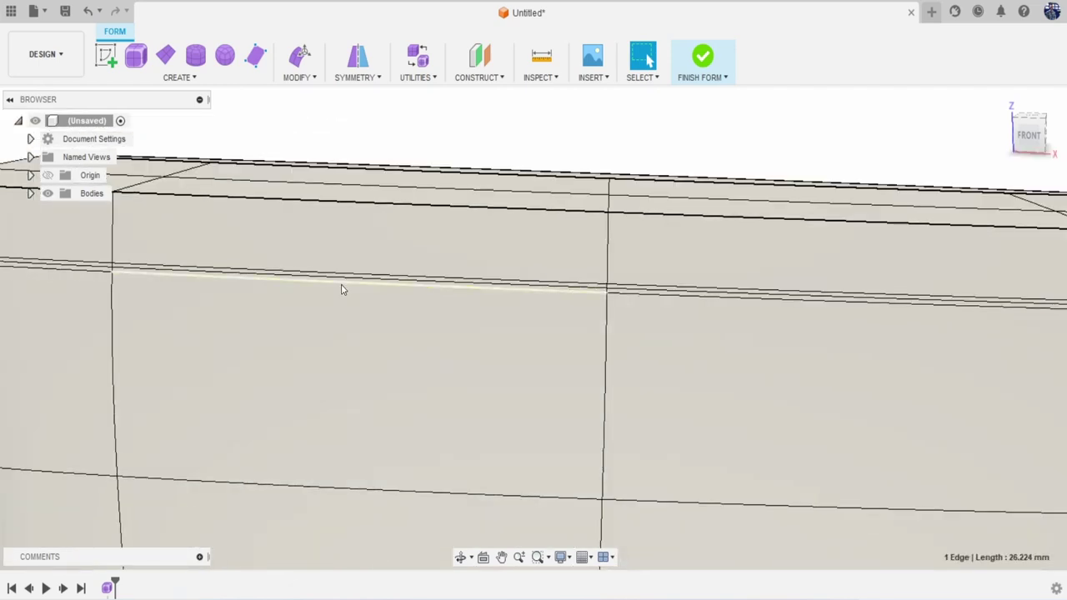
double_click(341, 289)
scroll(389, 342, "down", 2)
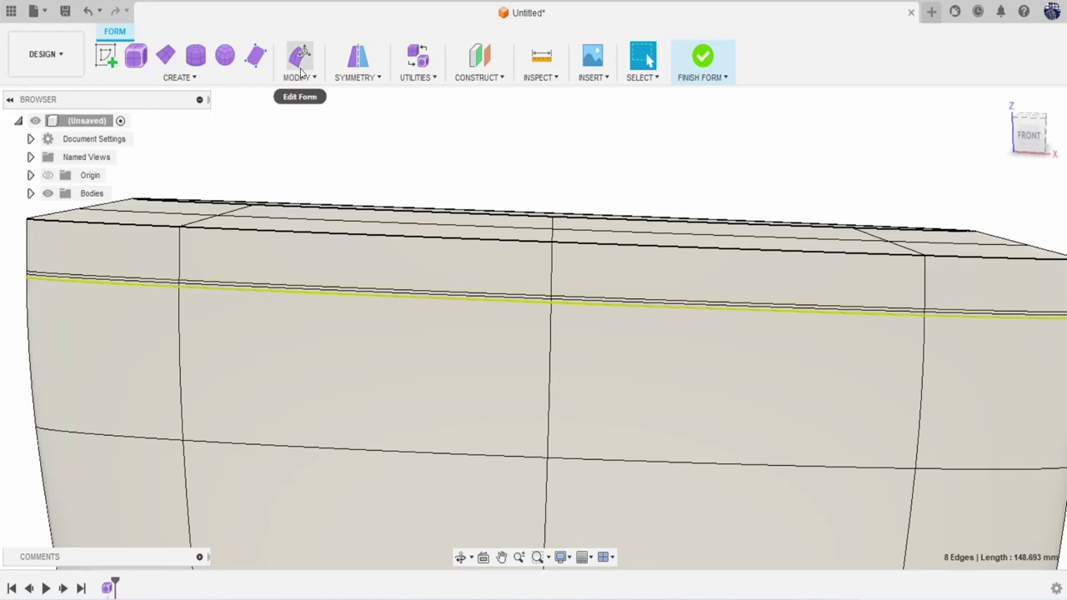
left_click(301, 74)
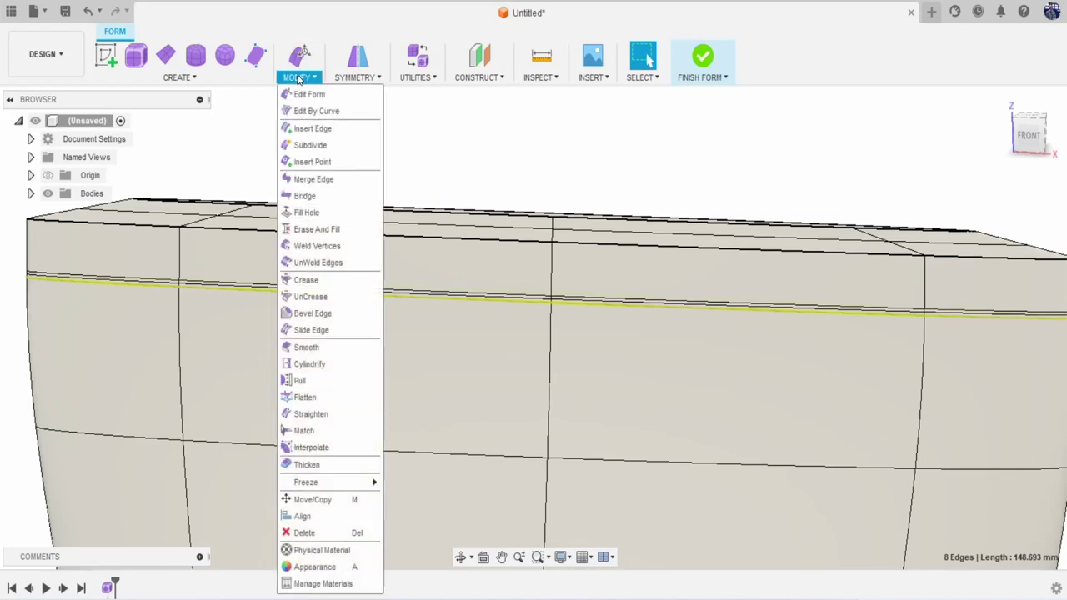
left_click(333, 314)
scroll(234, 273, "down", 3)
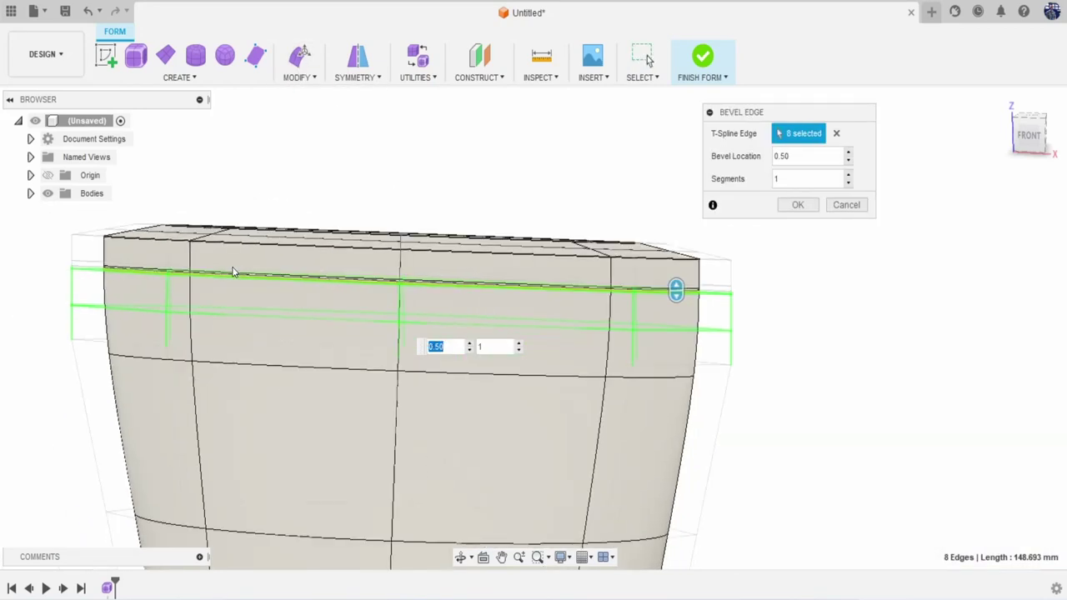
left_click(519, 343)
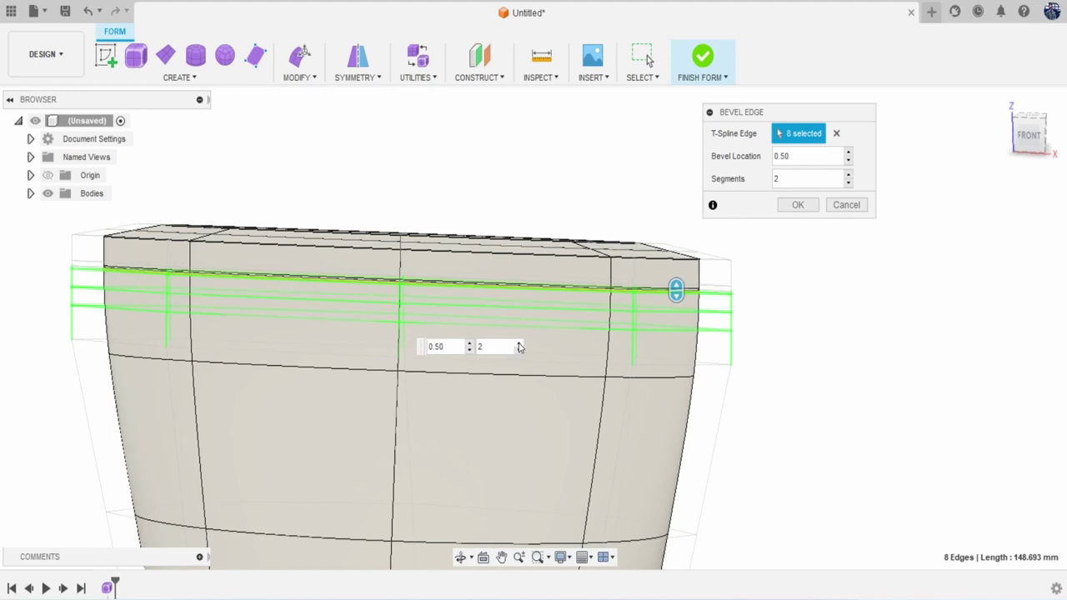
left_click(518, 343)
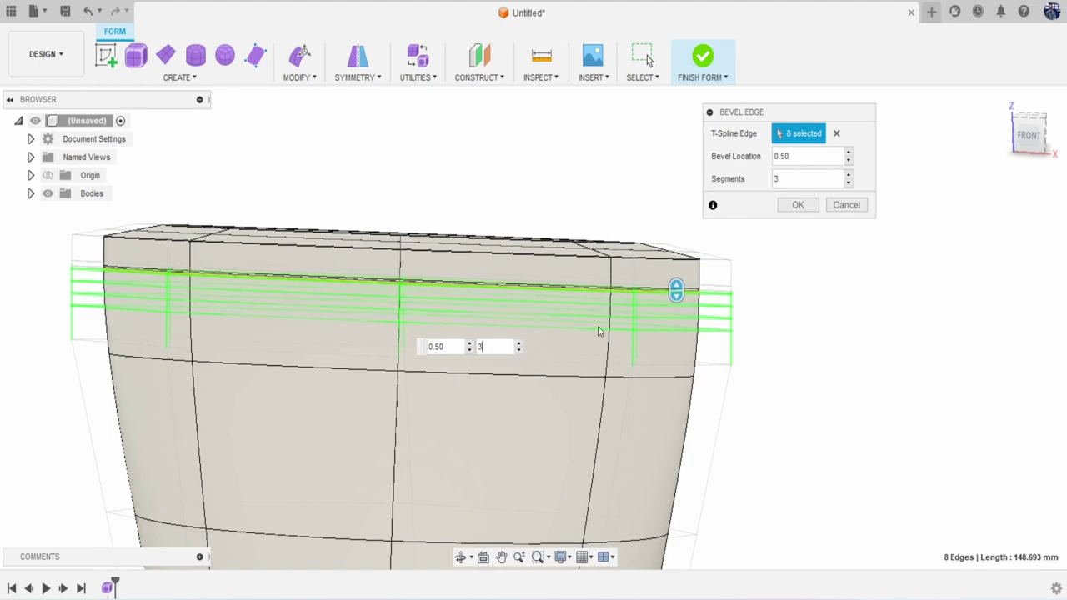
left_click(798, 205)
Inspect the beveled seal and the whole tube from several angles in the Render workspace and return to the Design workspace.
scroll(824, 298, "down", 5)
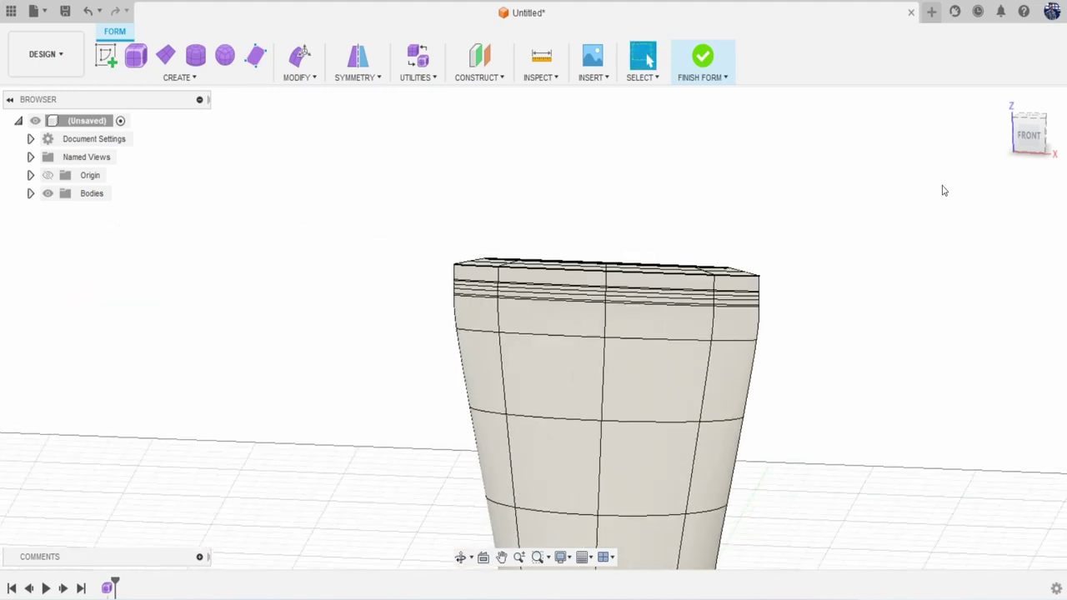
left_click_drag(1018, 131, 931, 138)
middle_click_drag(534, 328, 533, 326, "shift")
left_click(46, 54)
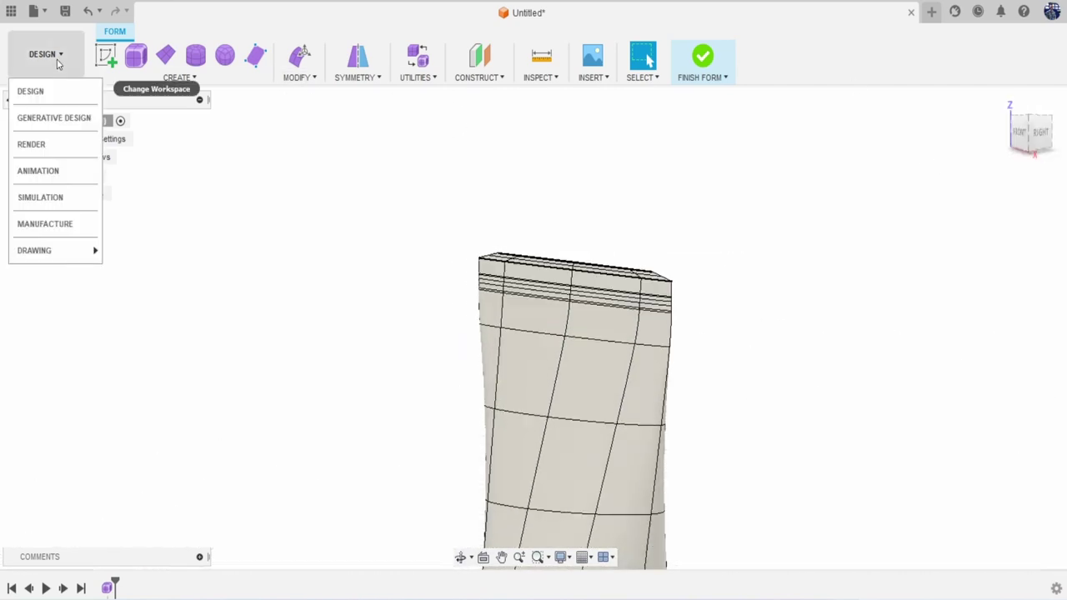
left_click(60, 155)
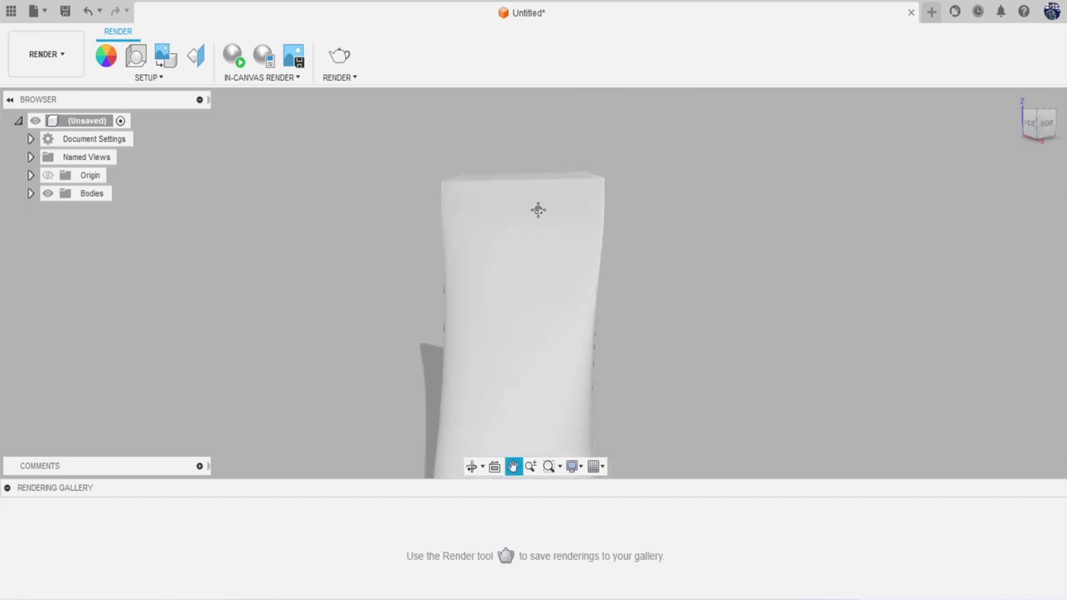
middle_click_drag(535, 284, 535, 284, "shift")
scroll(864, 316, "down", 3)
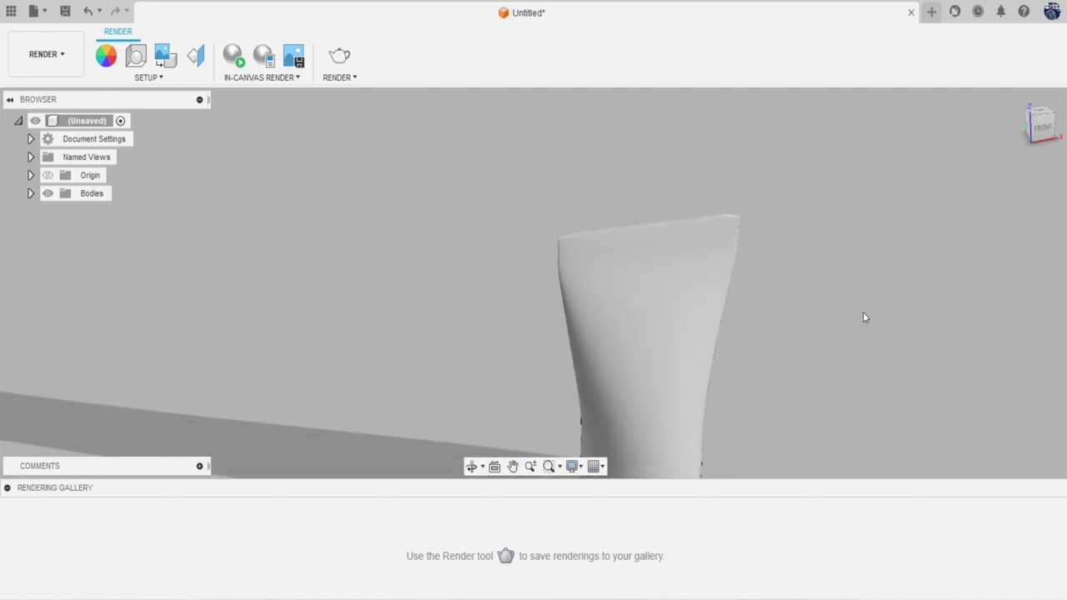
middle_click_drag(864, 317, 682, 231)
middle_click_drag(535, 282, 534, 281, "shift")
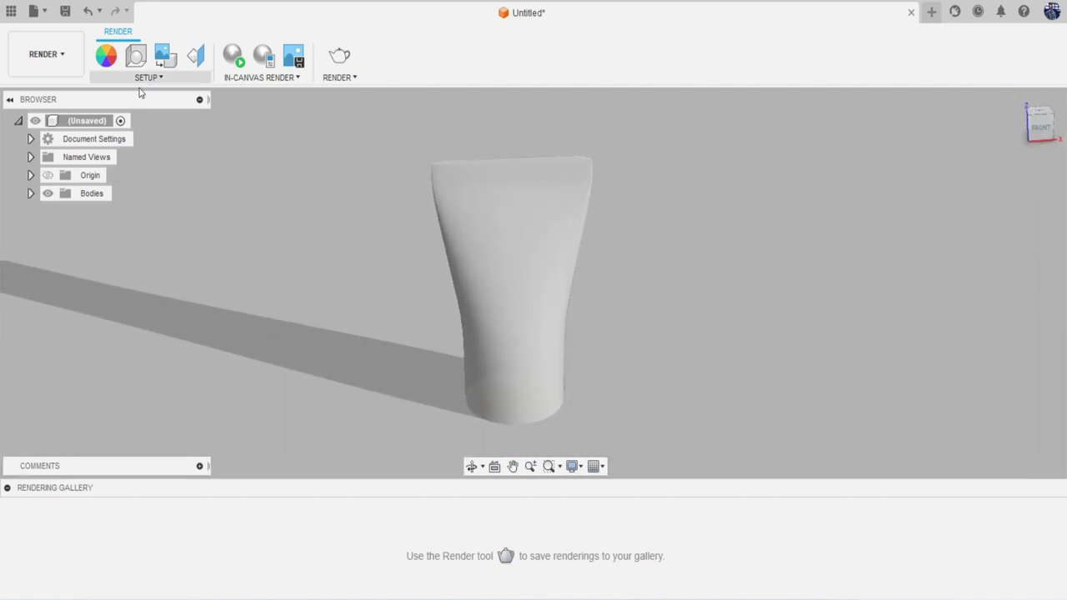
left_click(50, 58)
left_click(48, 91)
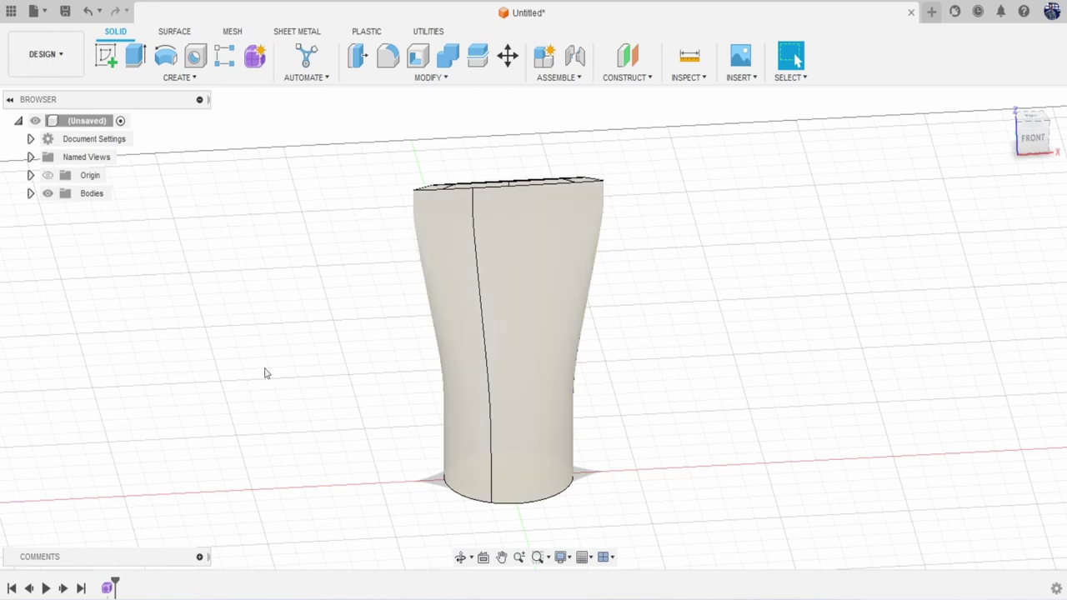
Reopen the form feature for editing and view the tube from the front.
right_click(109, 588)
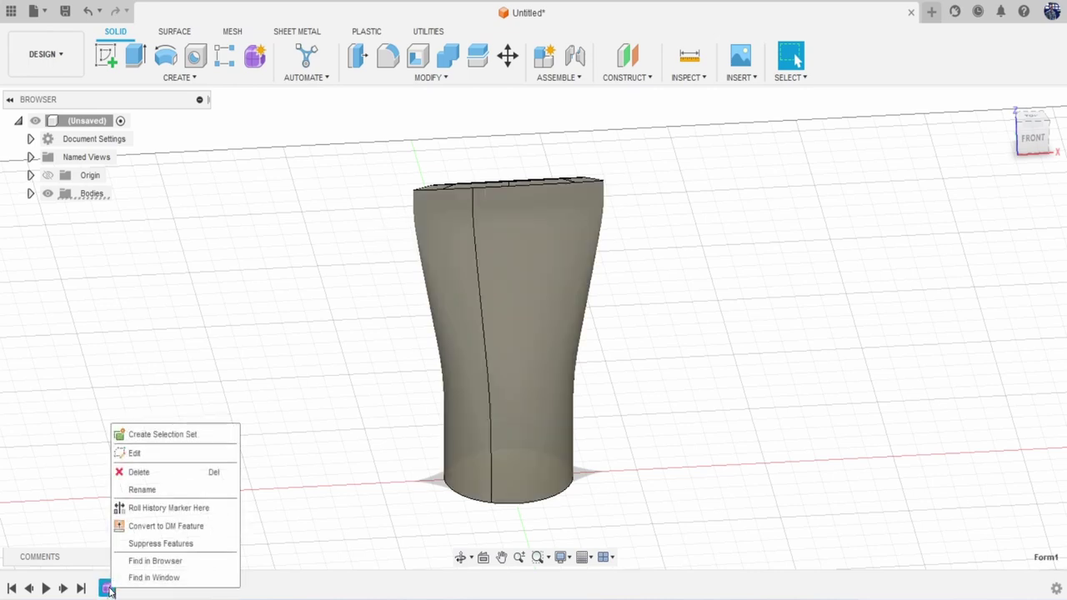
left_click(138, 455)
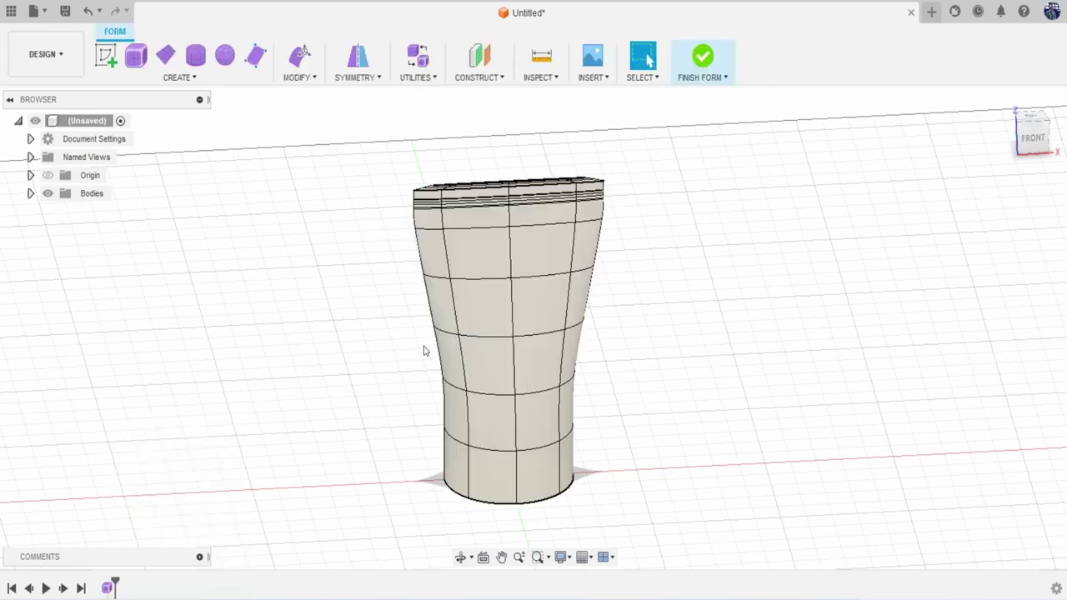
left_click(1042, 143)
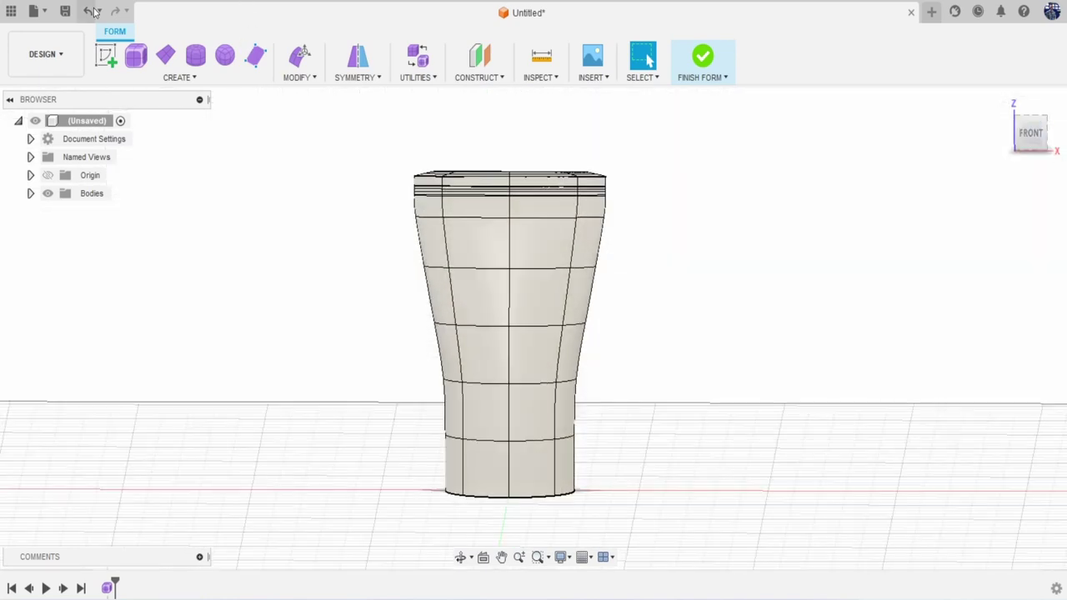
Save the design as "facecream tube" in the 1ST YEAR B BLOCK 2021 location.
left_click(65, 12)
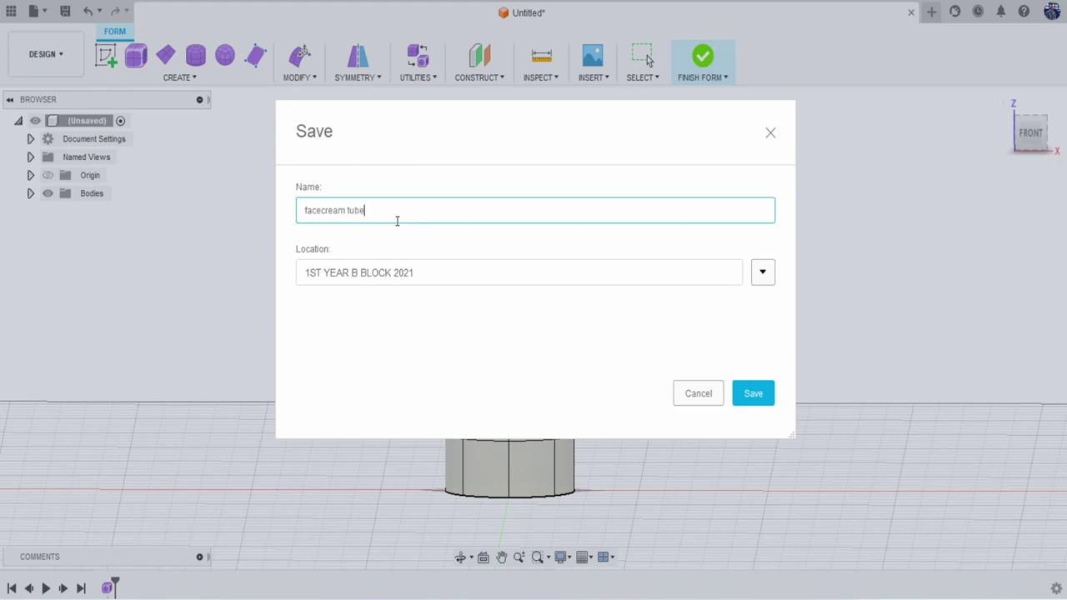
type("facecream tube")
key("Return")
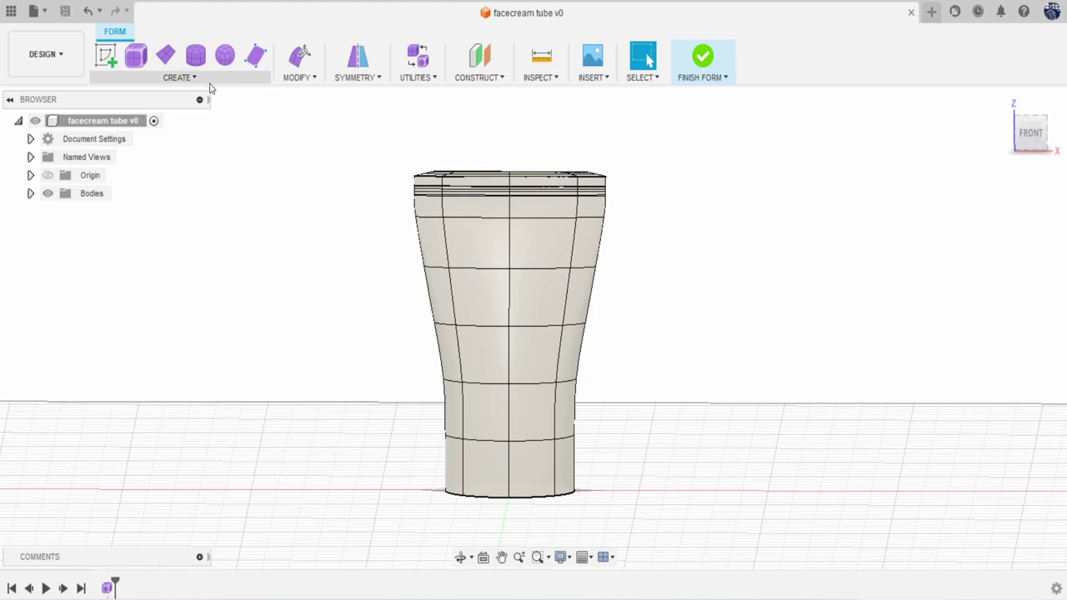
Thicken the T-spline tube body by 0.1 mm with the Sharp type and Normal direction.
left_click(300, 79)
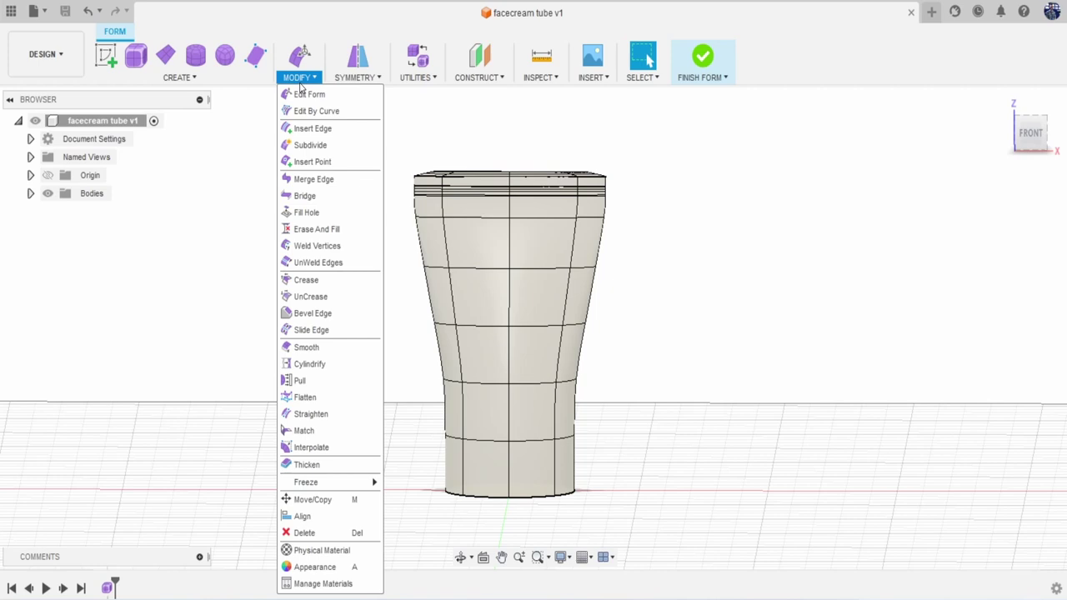
left_click(341, 467)
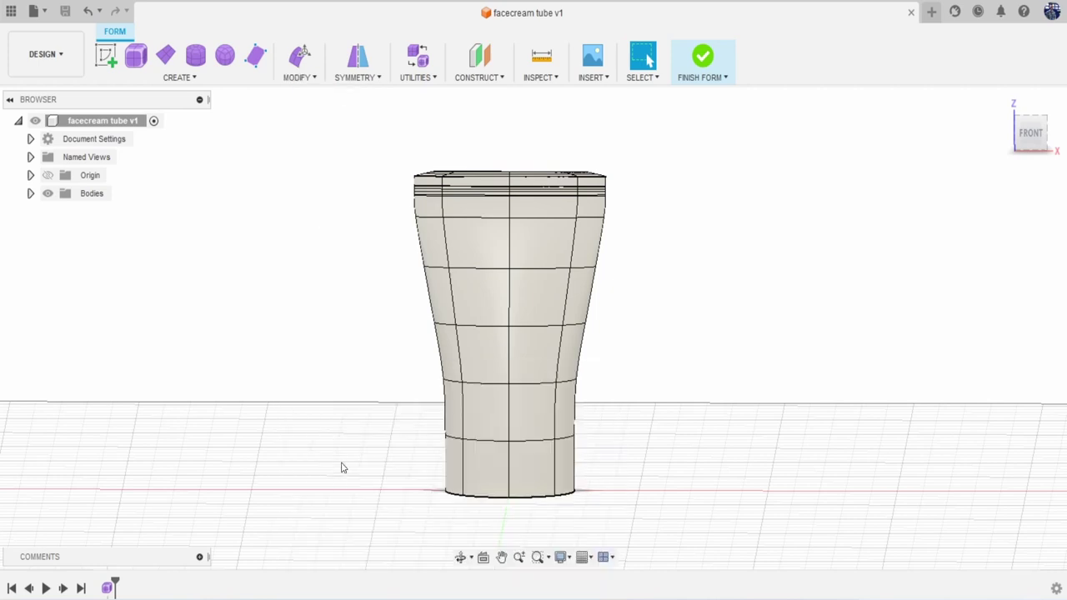
left_click(510, 332)
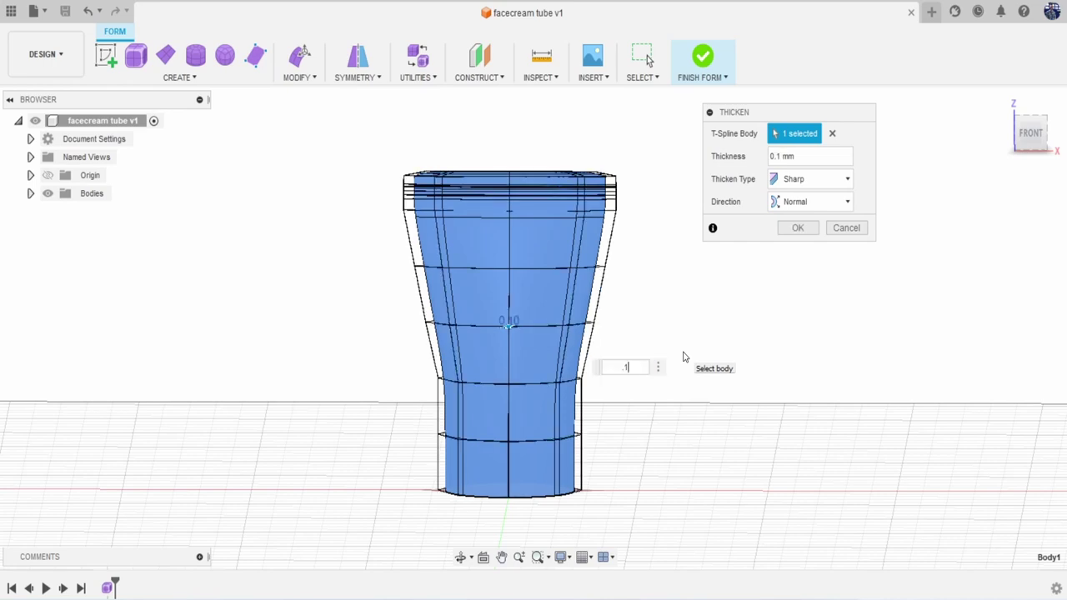
type(".1")
key("Return")
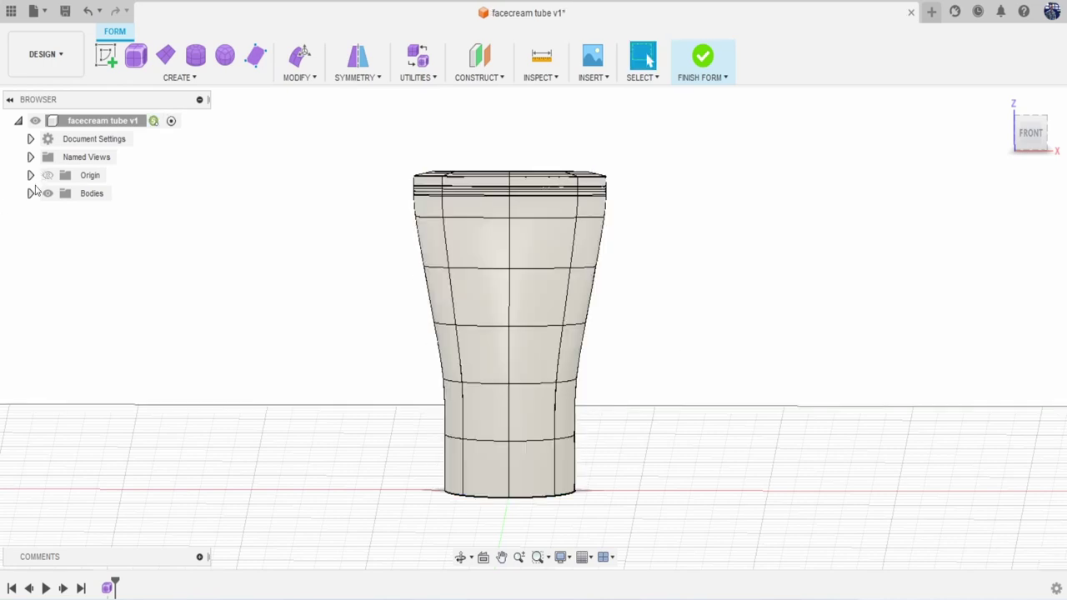
Examine the thickened wall at the tube's open bottom end from below.
left_click(31, 192)
left_click(31, 193)
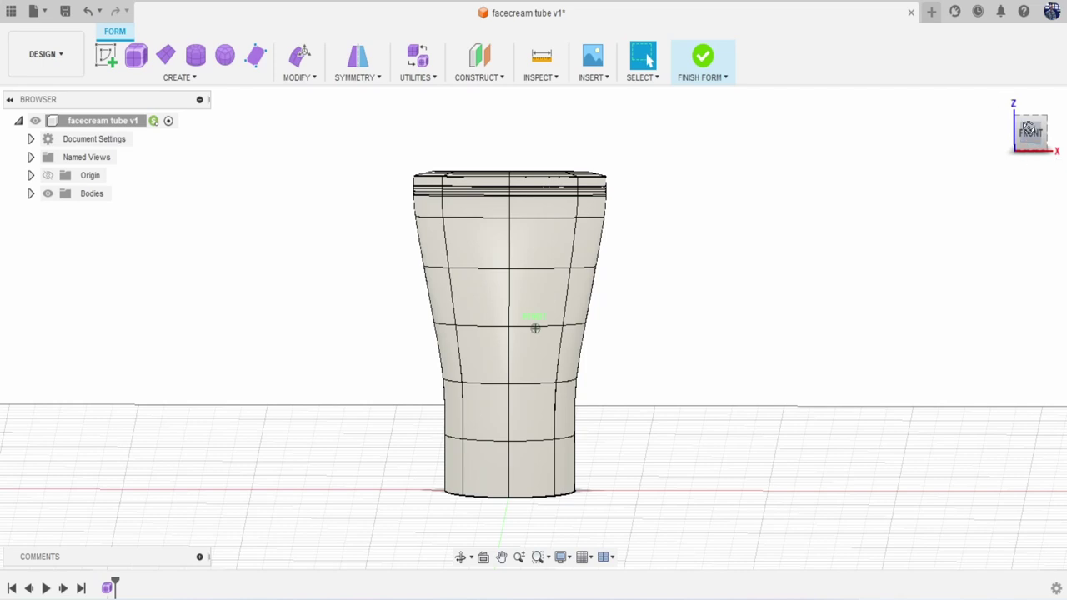
middle_click_drag(534, 327, 525, 256, "shift")
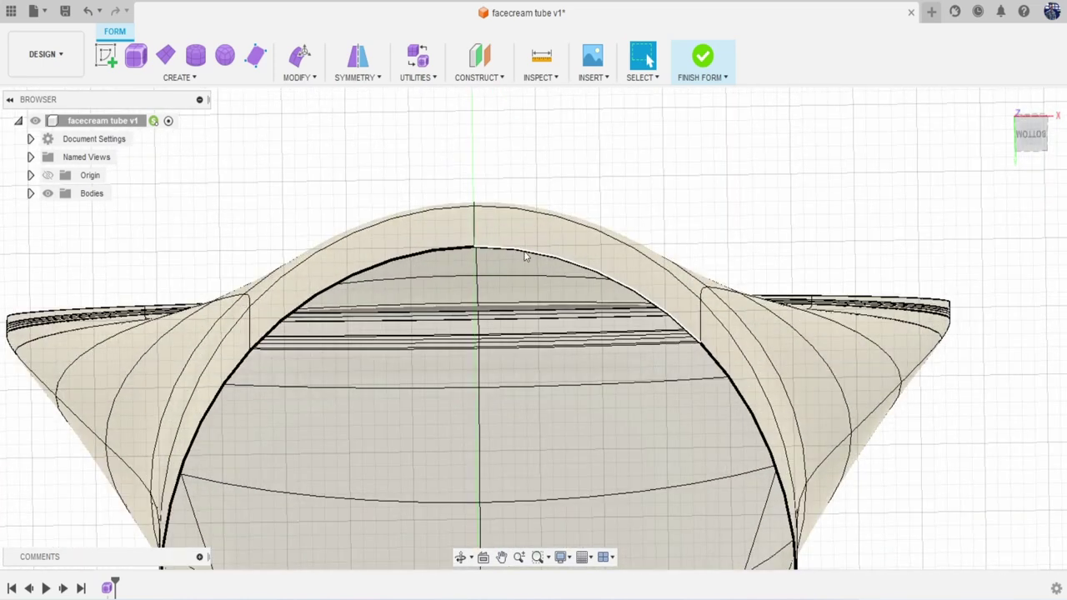
scroll(525, 255, "up", 2)
scroll(412, 267, "down", 6)
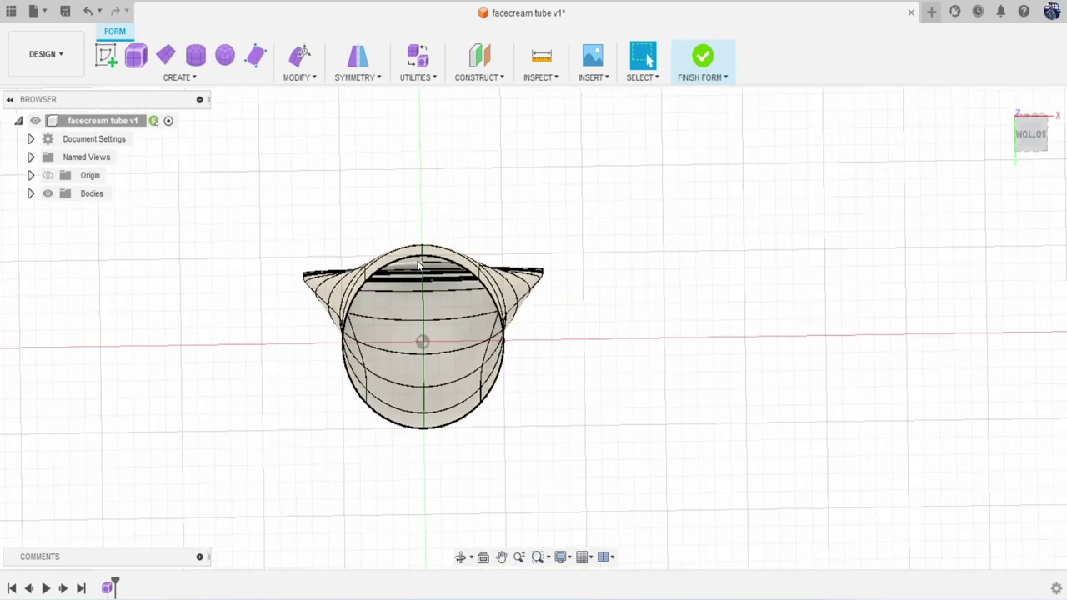
left_click(1030, 150)
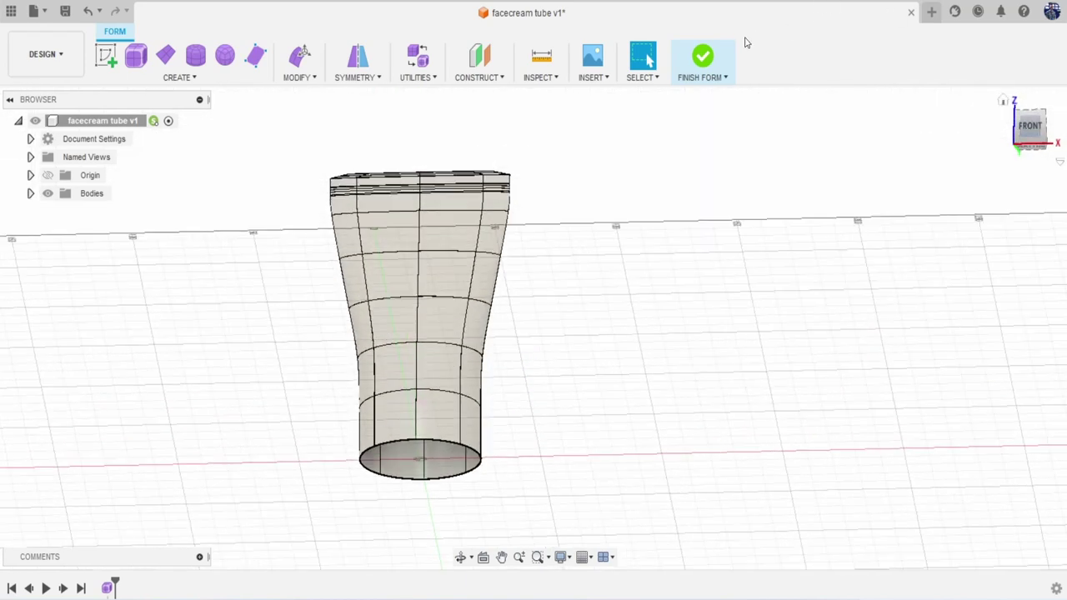
Finish the form edit and expand the Bodies folder.
left_click(702, 57)
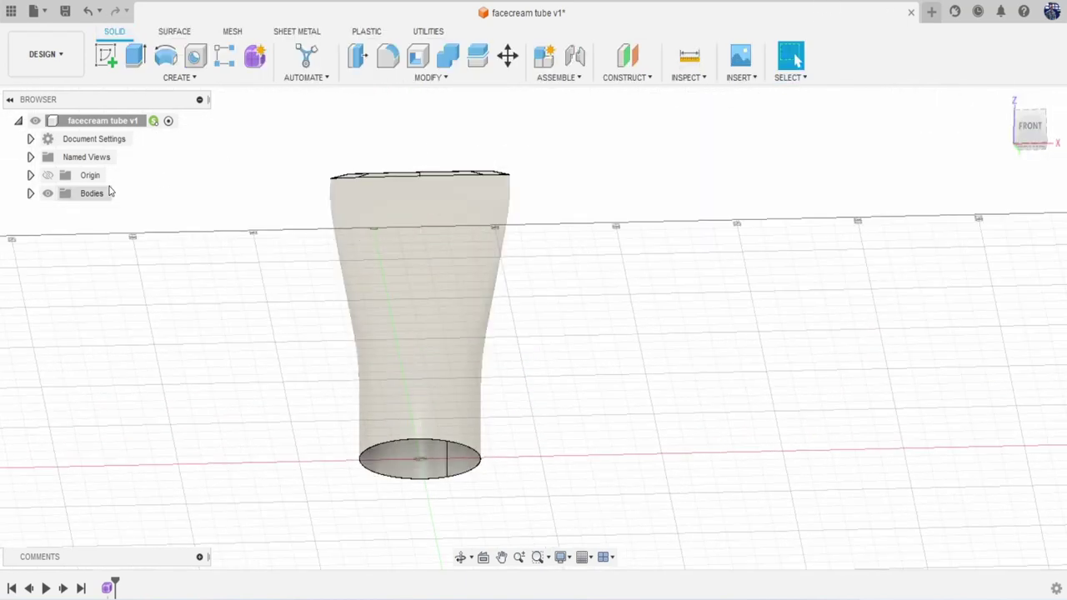
left_click(30, 194)
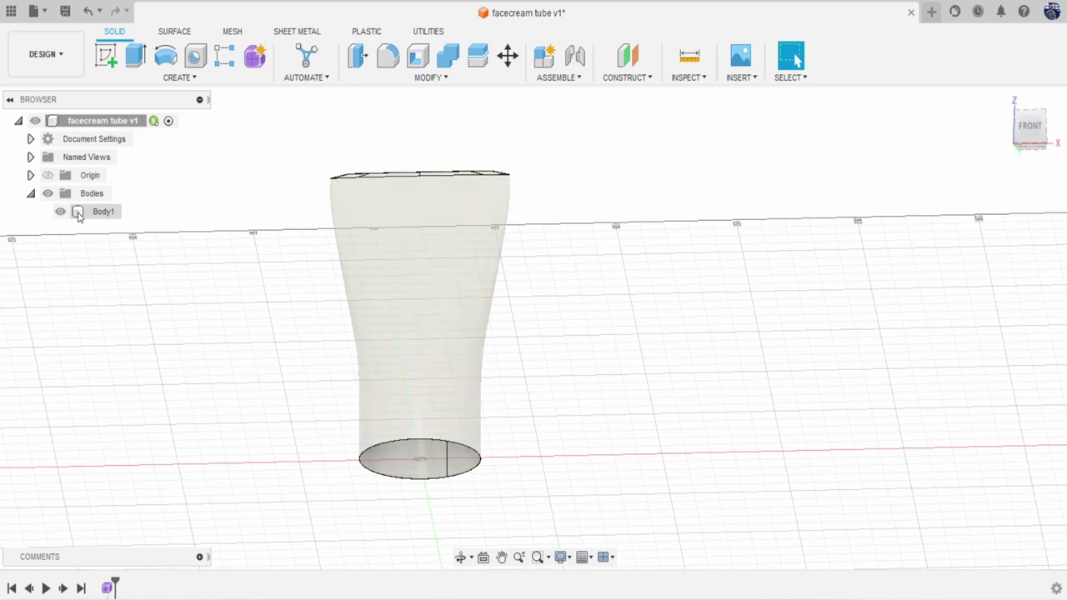
Look up the Thicken command among the surface creation tools.
left_click(174, 31)
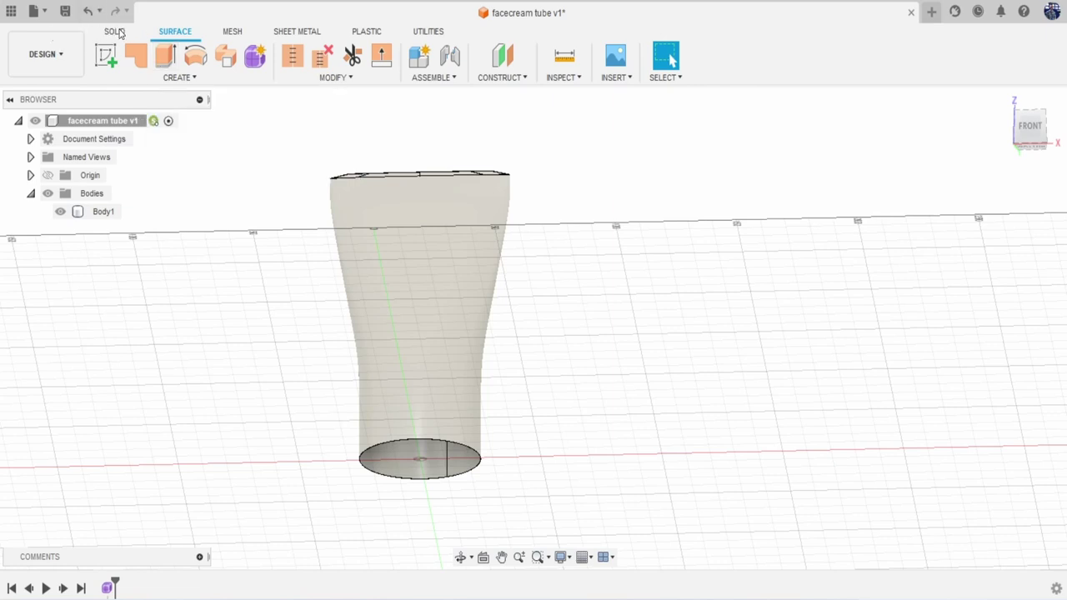
left_click(184, 76)
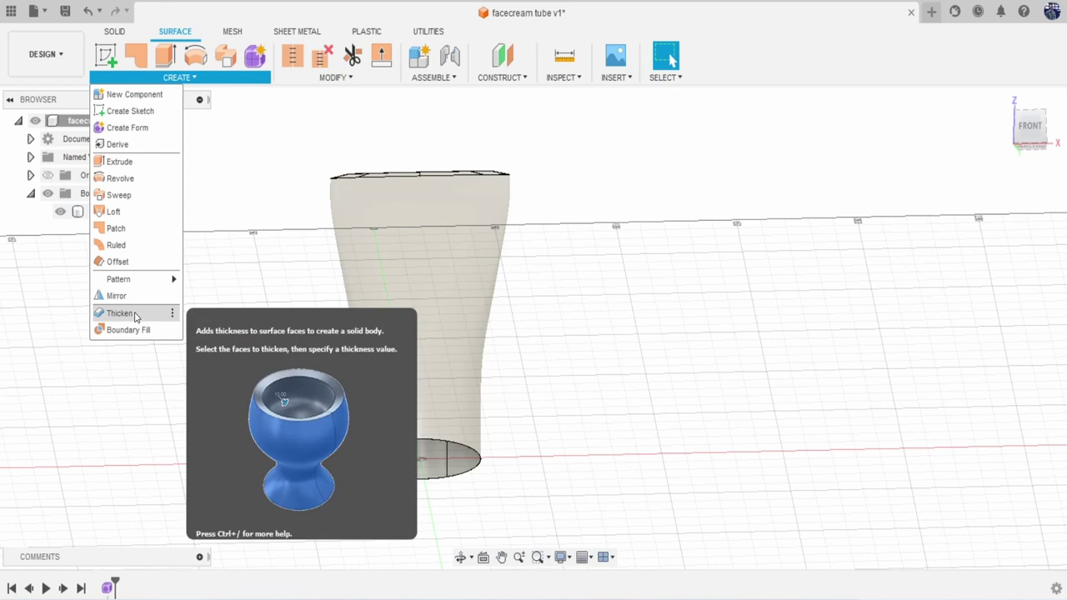
left_click(713, 301)
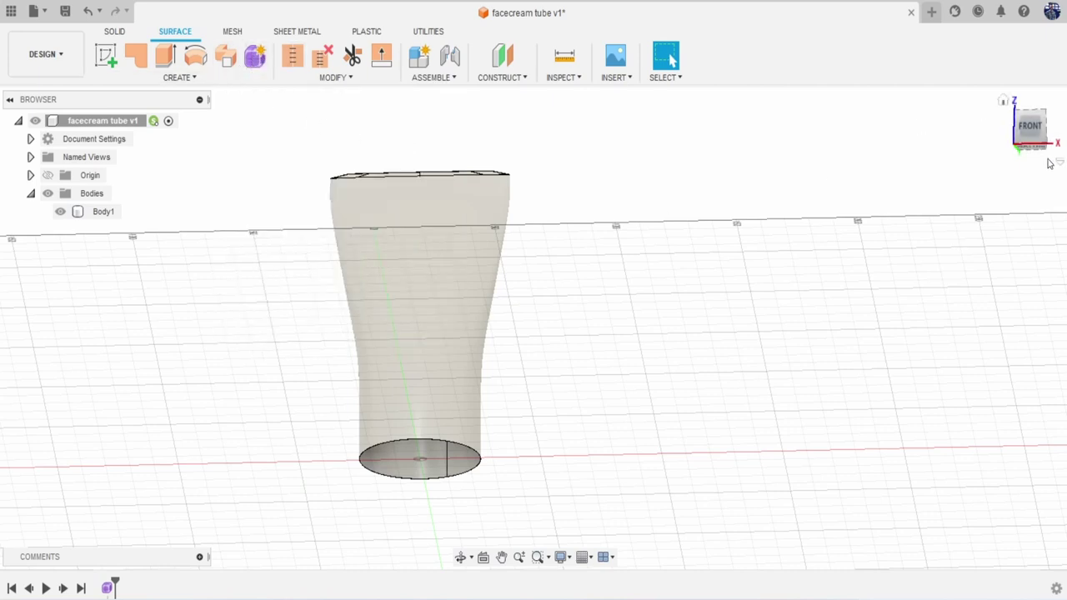
View the tube's open base straight on from below.
mouse_move(1035, 131)
left_mouse_down()
mouse_move(1024, 167)
mouse_move(1016, 99)
left_mouse_up()
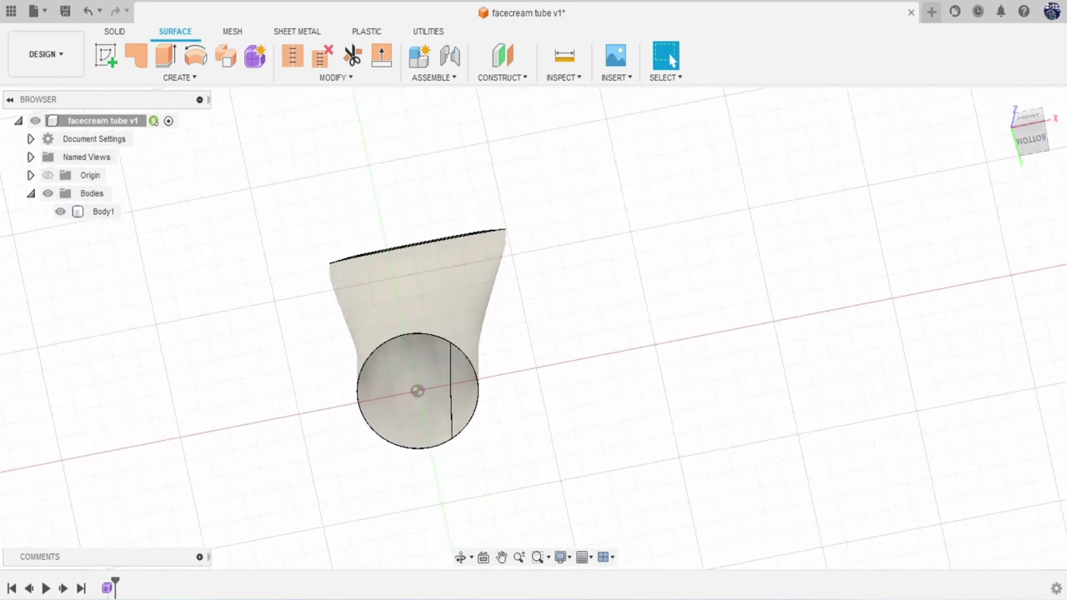
left_click(581, 554)
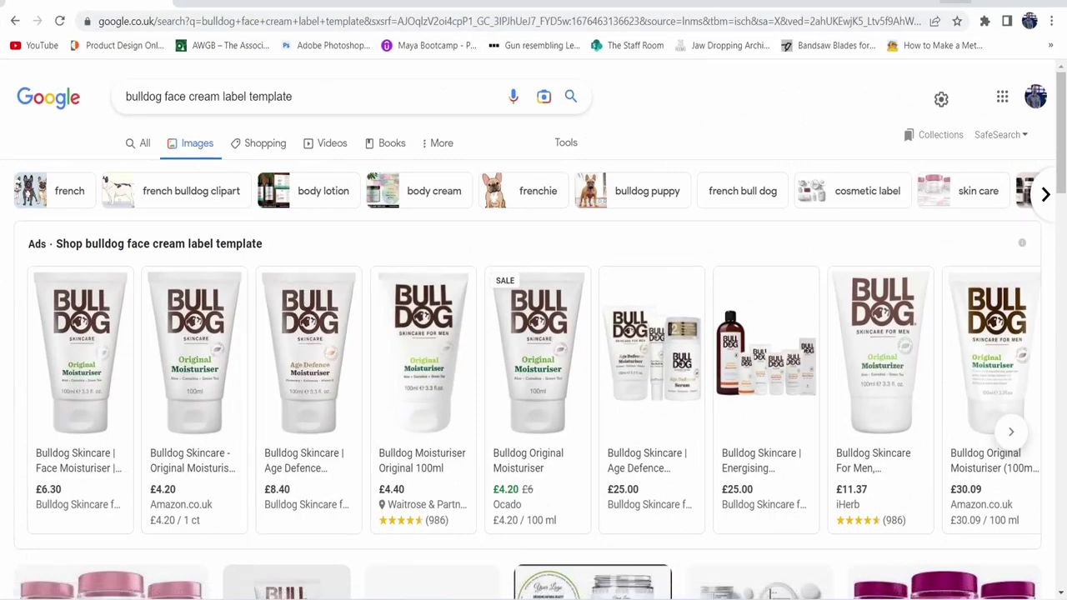
left_click(988, 3)
middle_click_drag(680, 343, 675, 310)
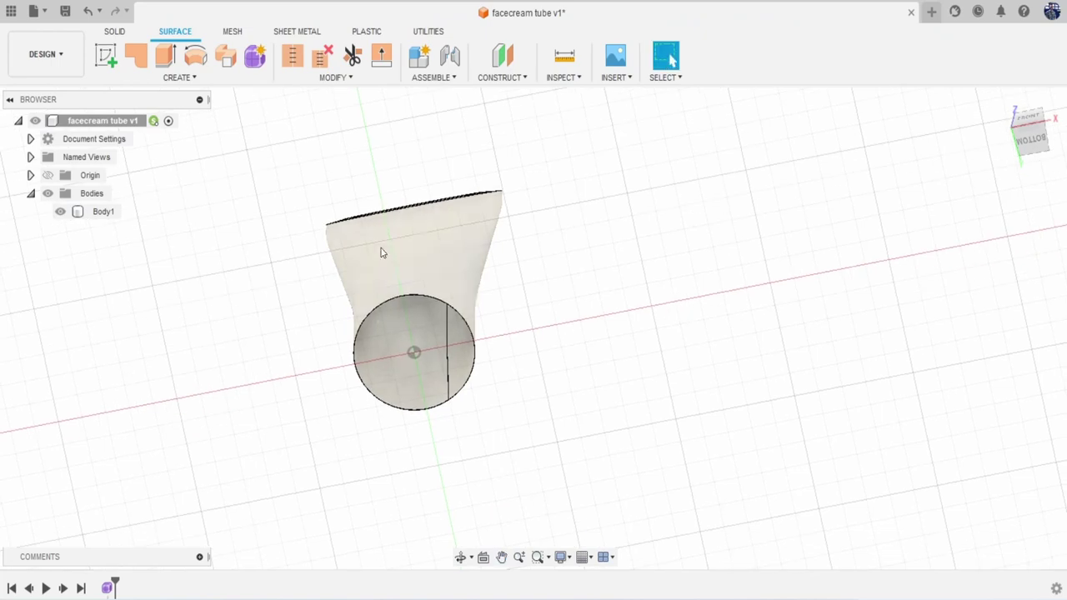
left_click(1037, 144)
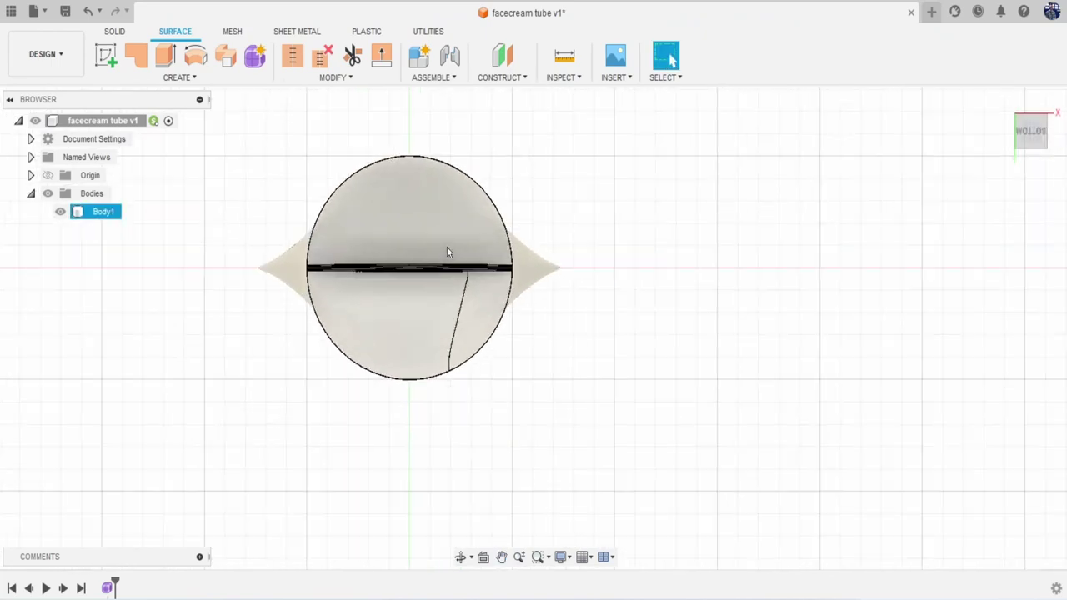
With the tube body hidden, sketch a 50 mm diameter circle centred on the origin in the horizontal base plane and finish the sketch.
left_click(60, 212)
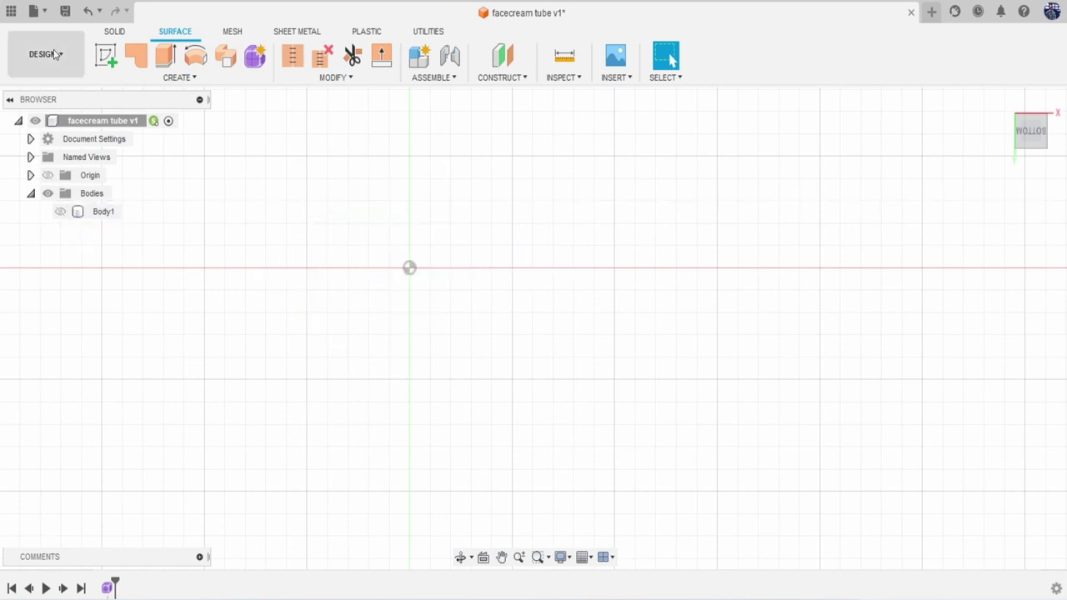
left_click(117, 31)
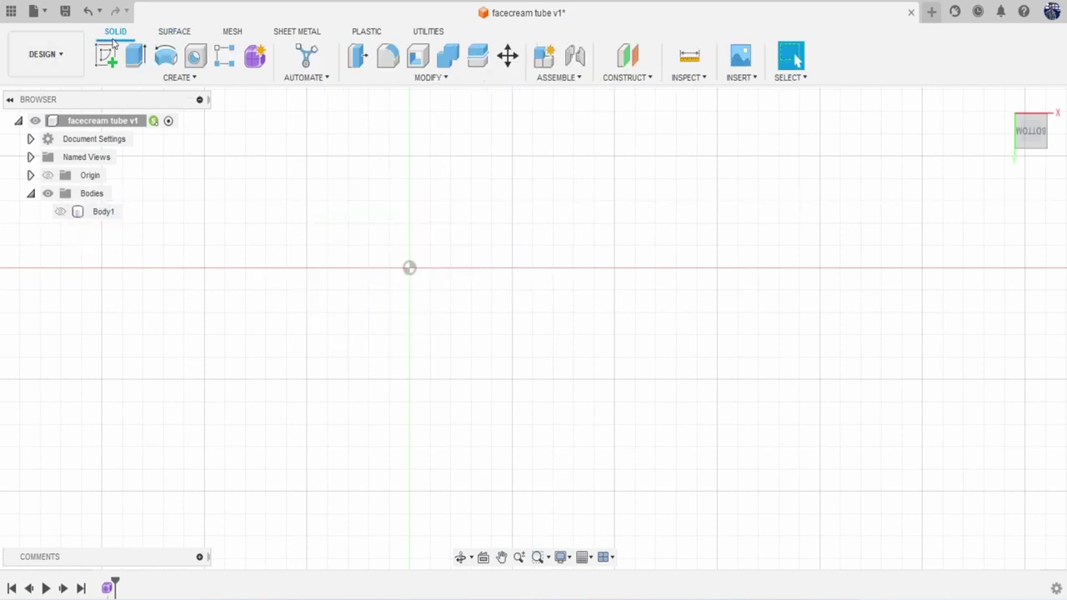
left_click(456, 298)
key("c")
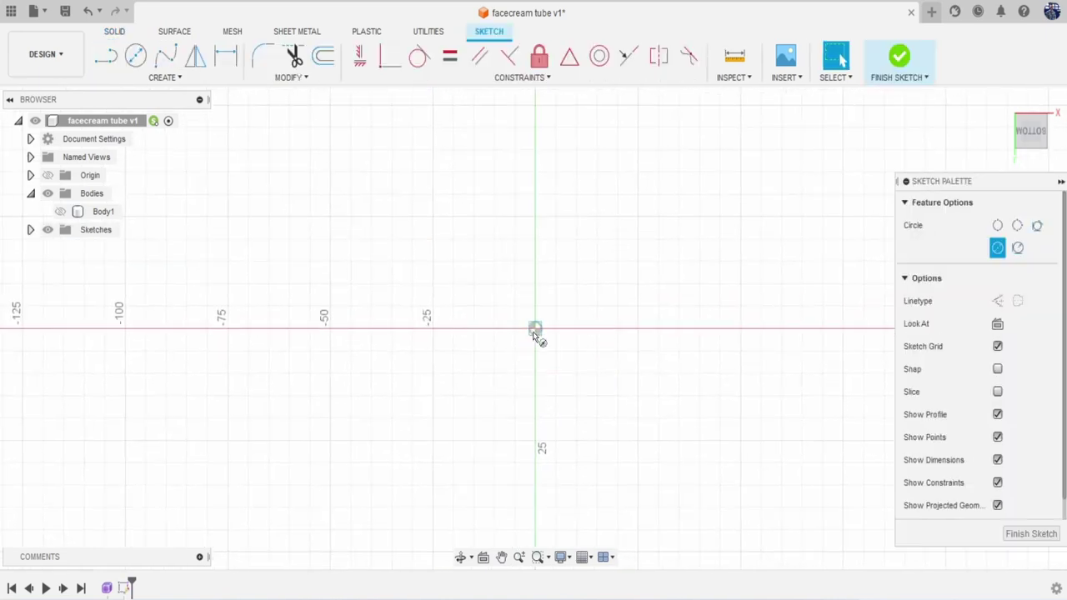
left_click(535, 329)
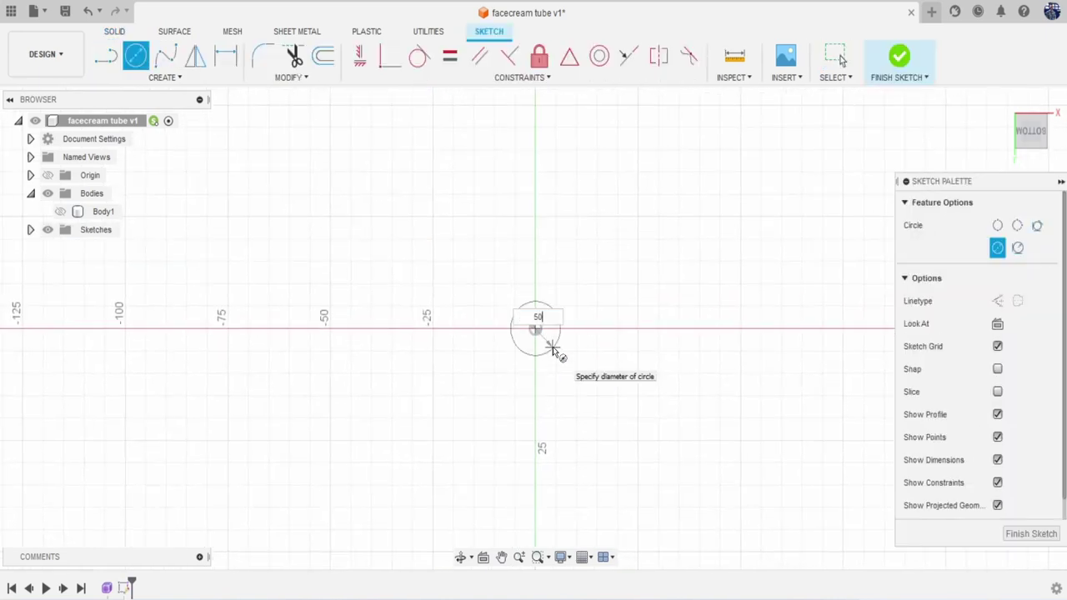
type("50")
key("Tab")
key("Return")
key("Escape")
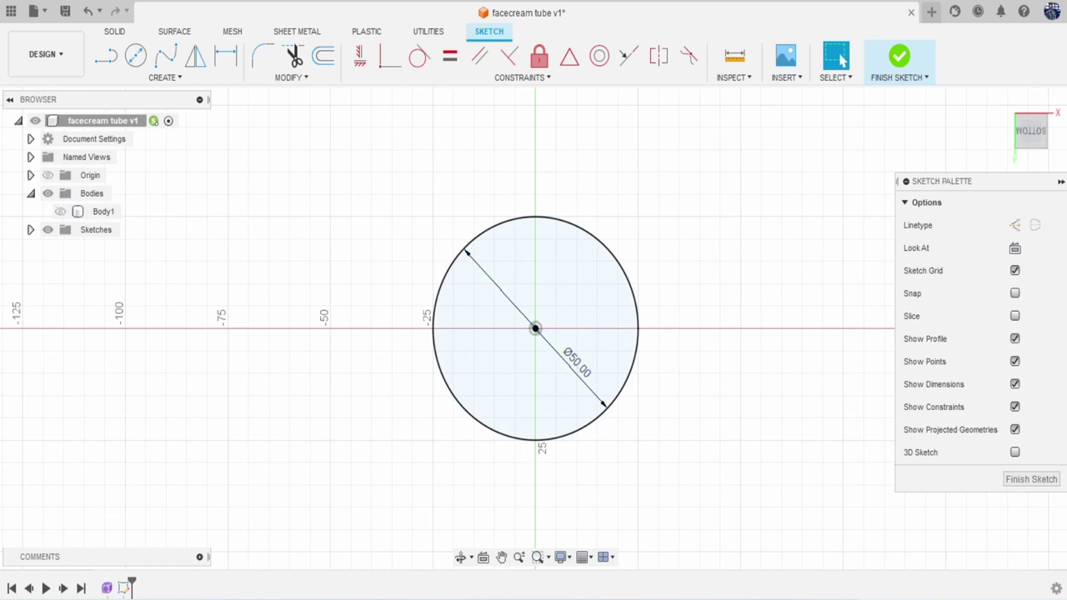
left_click(60, 212)
left_click(61, 212)
left_click(915, 63)
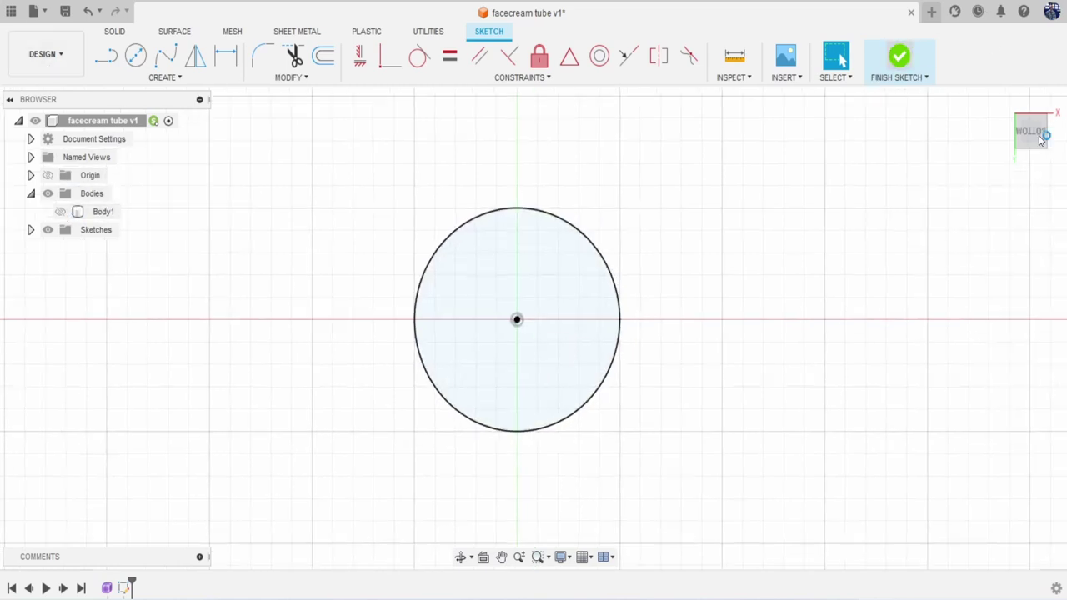
Show the tube body and extrude the circle about 10.45 mm downward from the tube's base as a new cap body.
mouse_move(1024, 142)
left_mouse_down()
mouse_move(1039, 175)
mouse_move(1023, 149)
left_mouse_up()
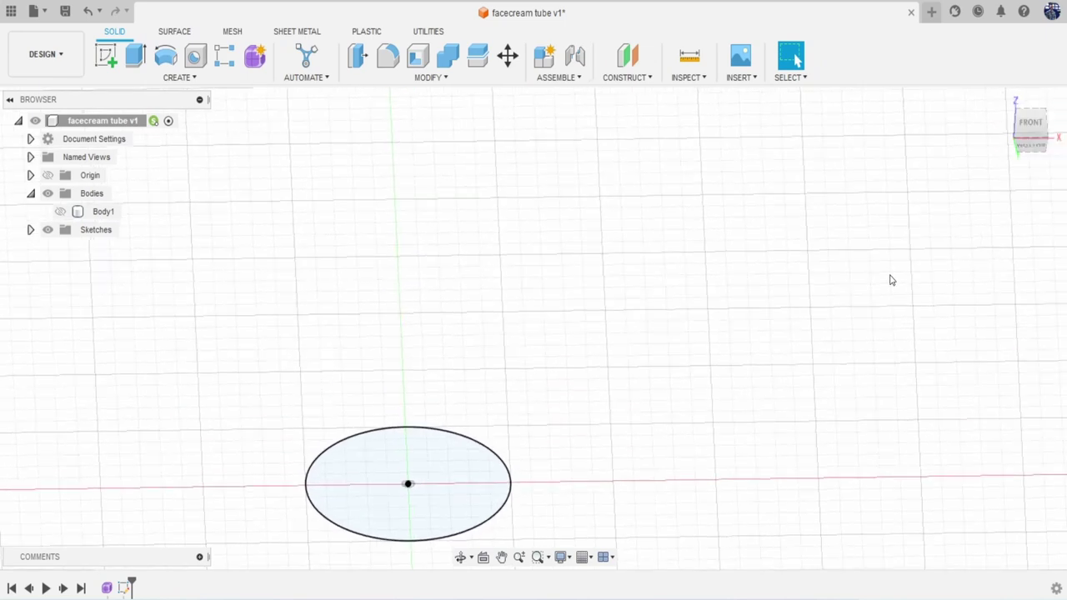
key("e")
left_click(1031, 125)
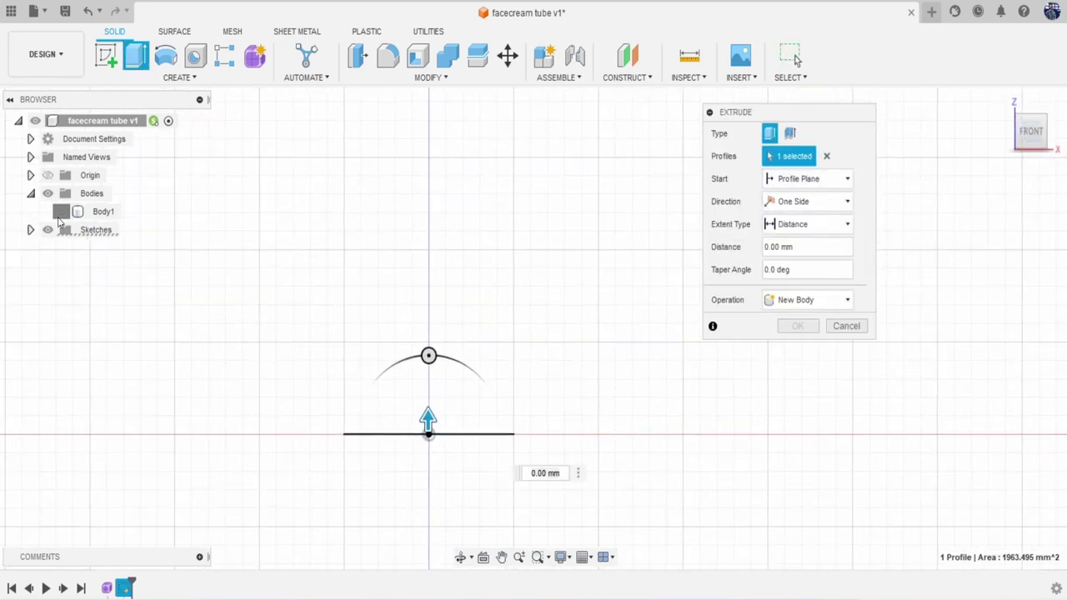
left_click(59, 214)
middle_click_drag(161, 277, 157, 138)
scroll(364, 371, "up", 2)
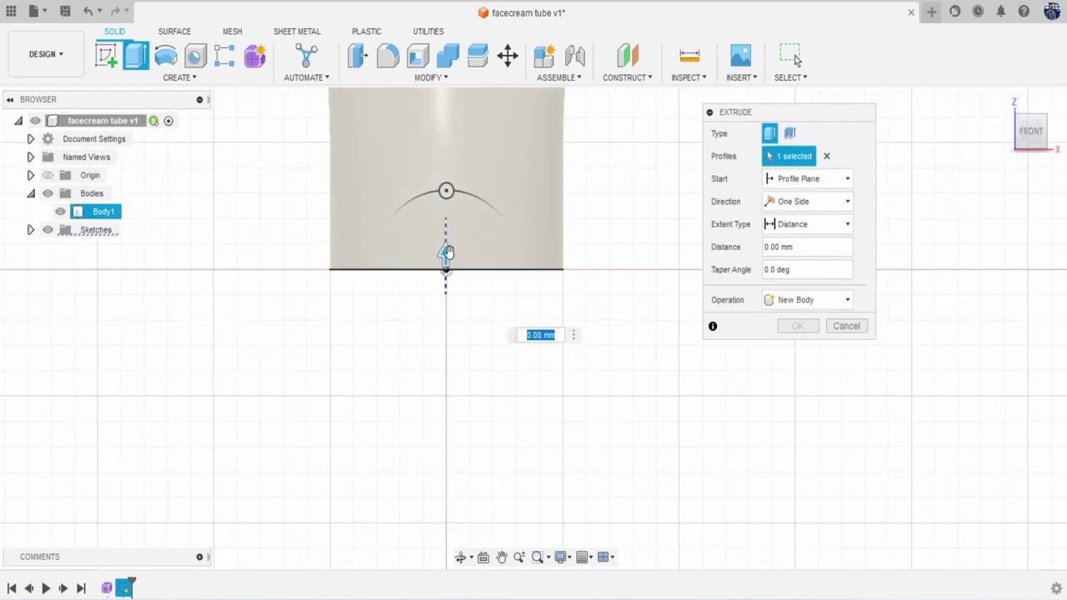
left_click_drag(448, 251, 450, 306)
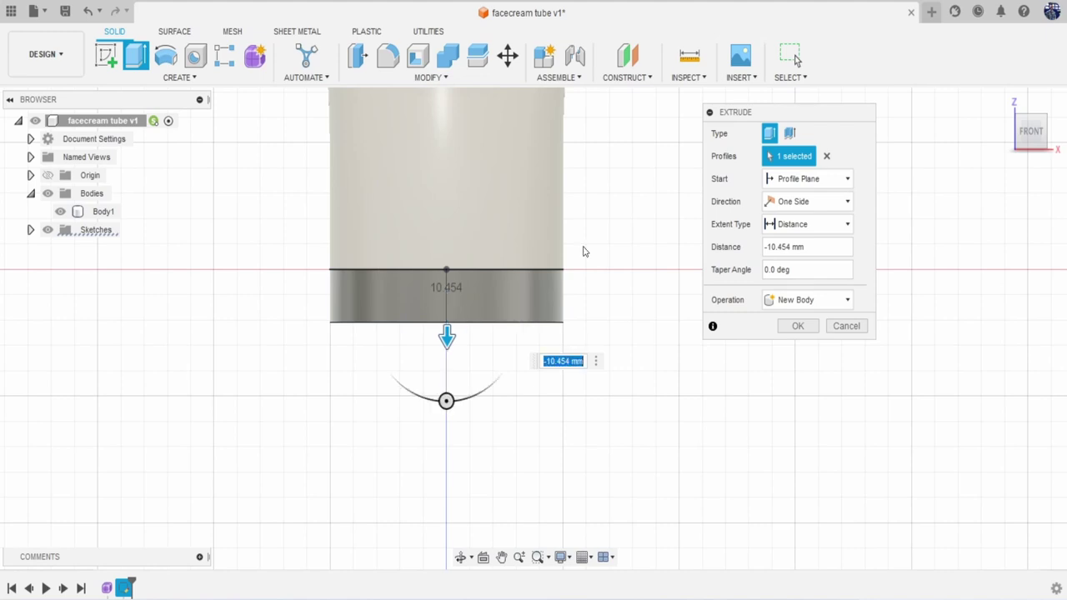
left_click(798, 326)
Construct a tangent plane at 0 deg on the front of the cap's cylindrical side face.
scroll(351, 274, "up", 10)
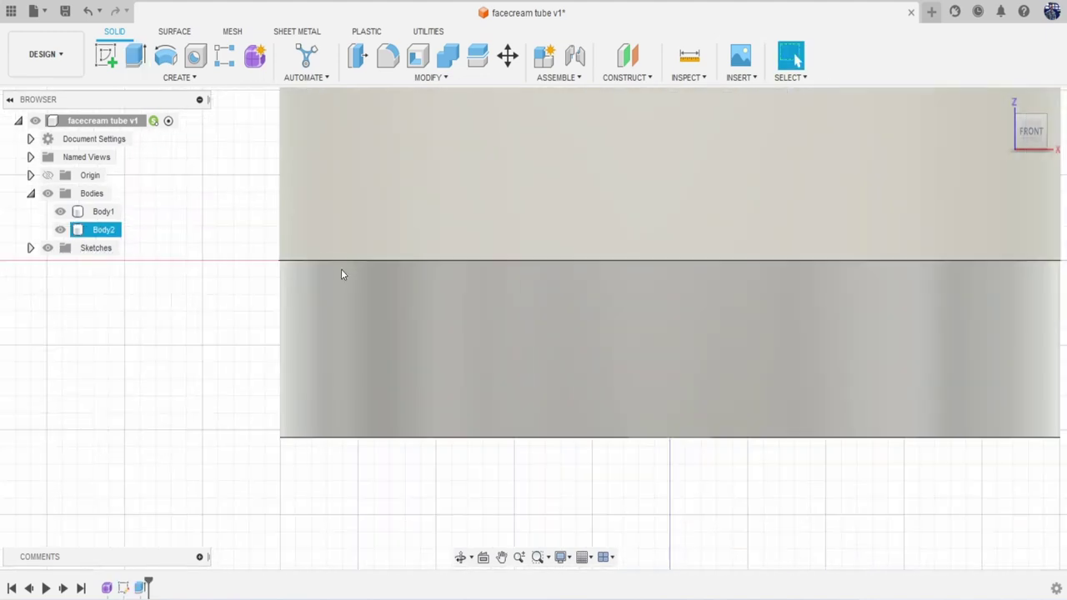
scroll(341, 274, "down", 5)
middle_click_drag(436, 355, 407, 344)
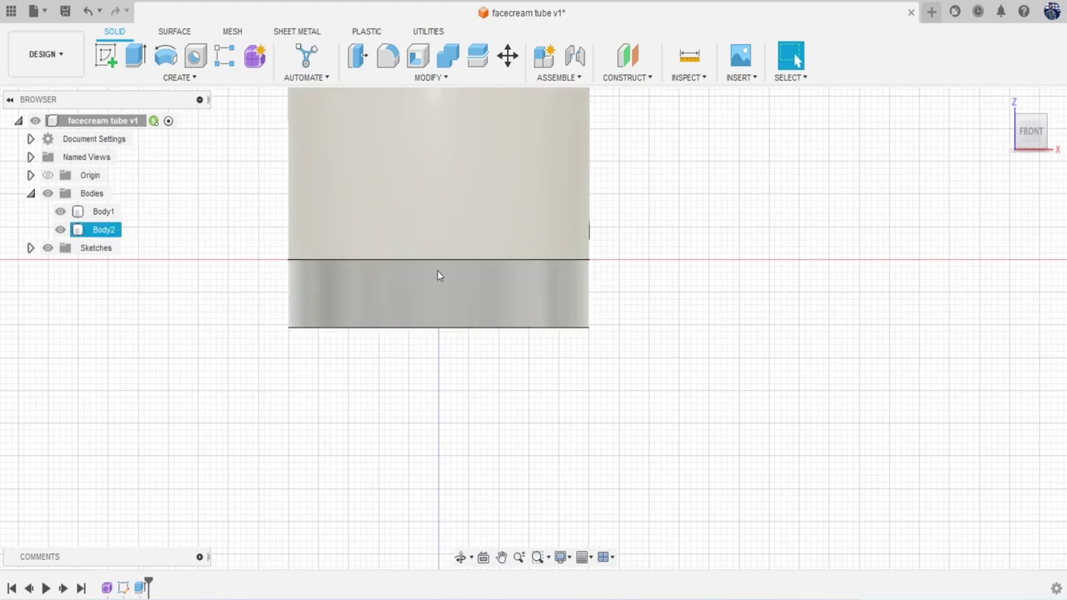
left_click(254, 247)
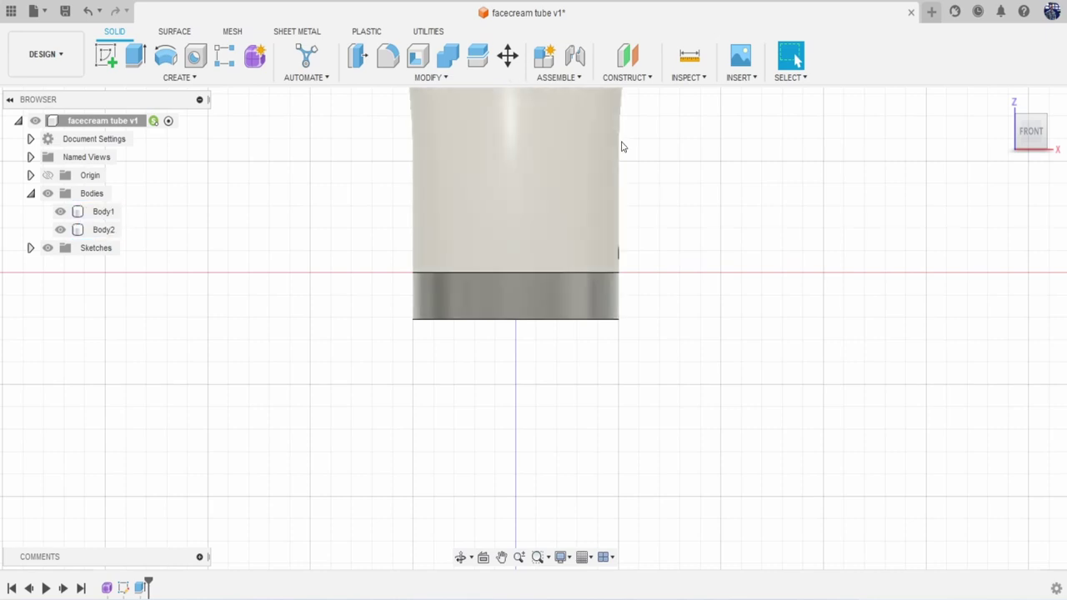
left_click(110, 60)
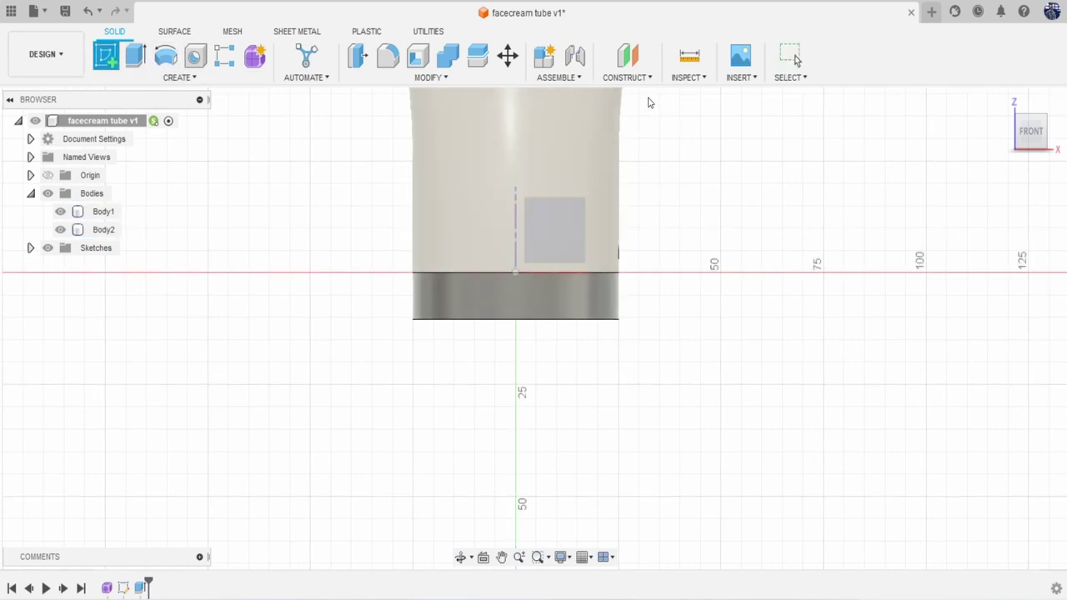
left_click(628, 77)
left_click(636, 127)
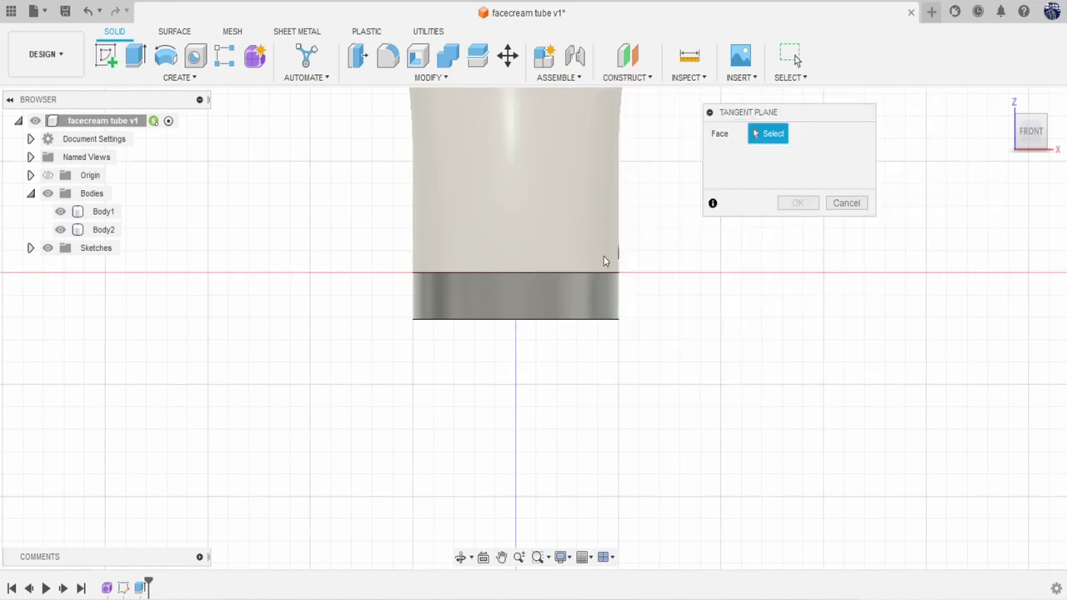
left_click(518, 296)
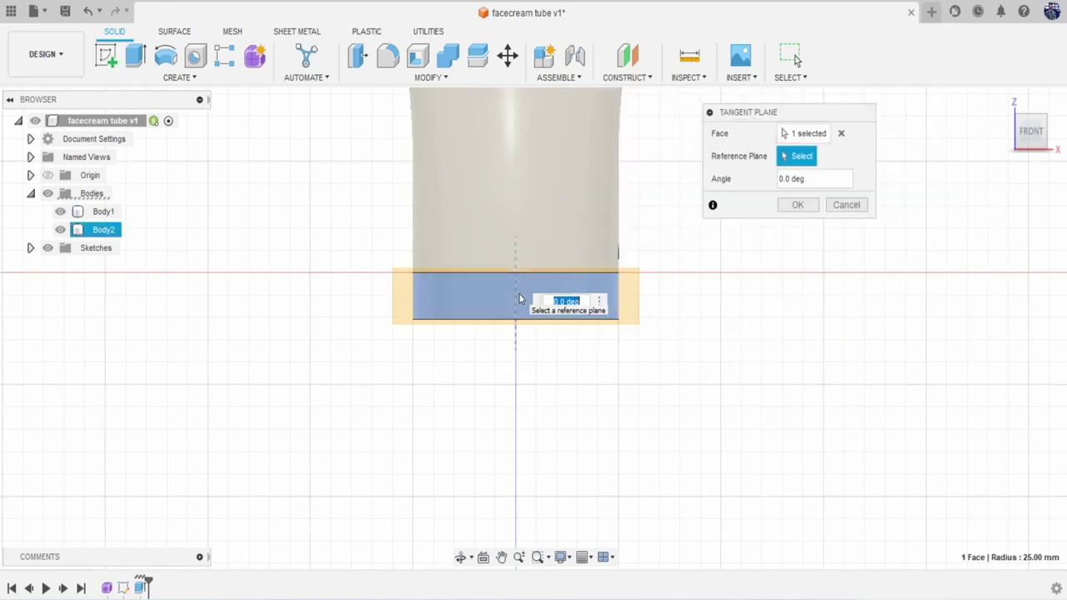
left_click(798, 205)
Start a sketch on the tangent plane and project the cap's bottom edge into it.
left_click_drag(1032, 130, 1030, 45)
left_click(1031, 154)
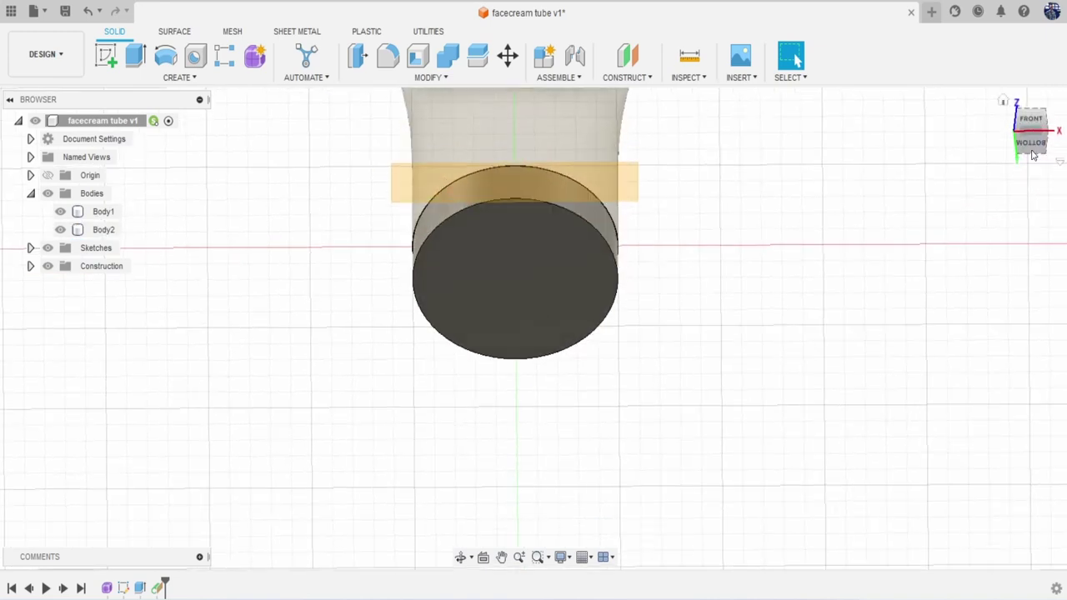
left_click(1031, 129)
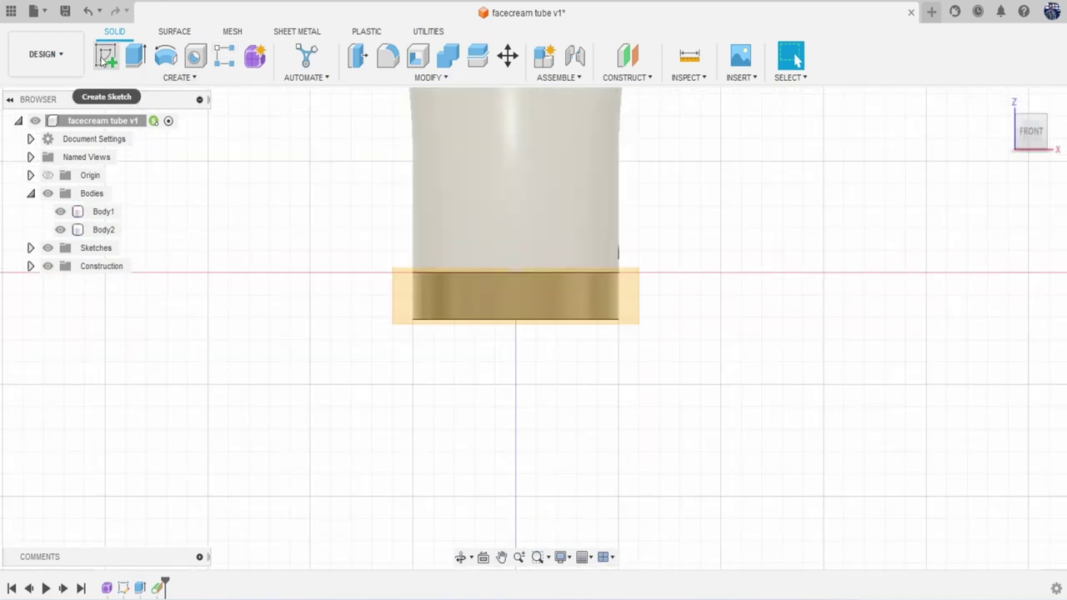
left_click(106, 55)
left_click(555, 295)
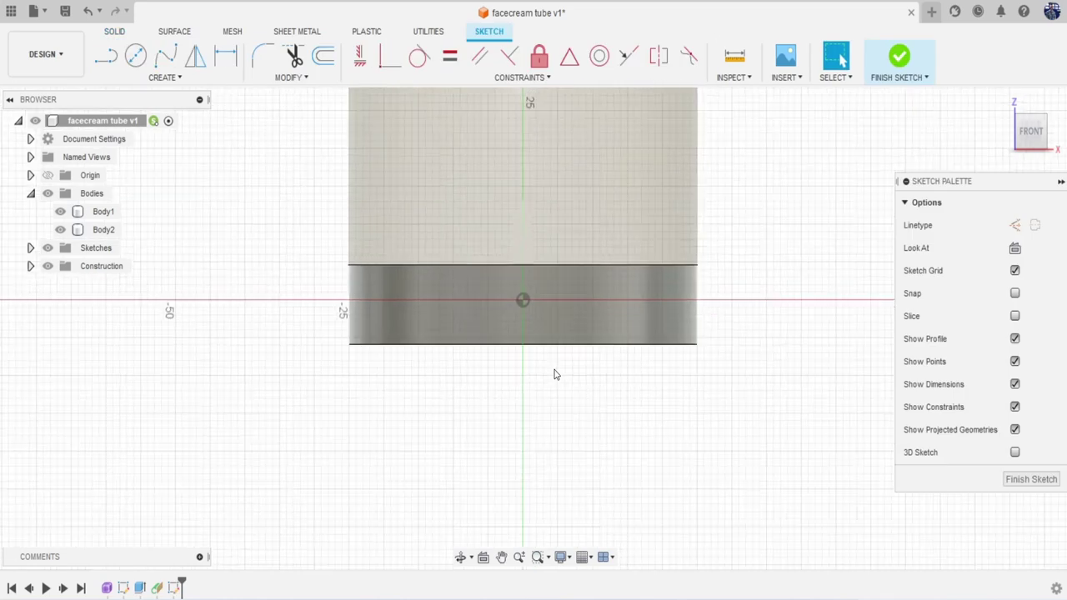
key("p")
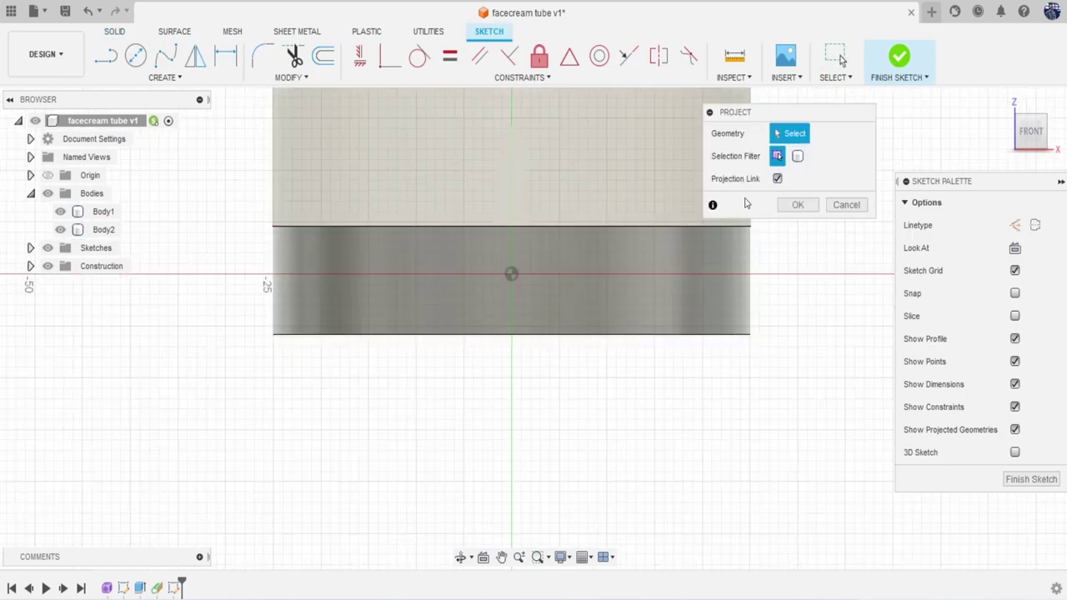
left_click(506, 335)
left_click(798, 205)
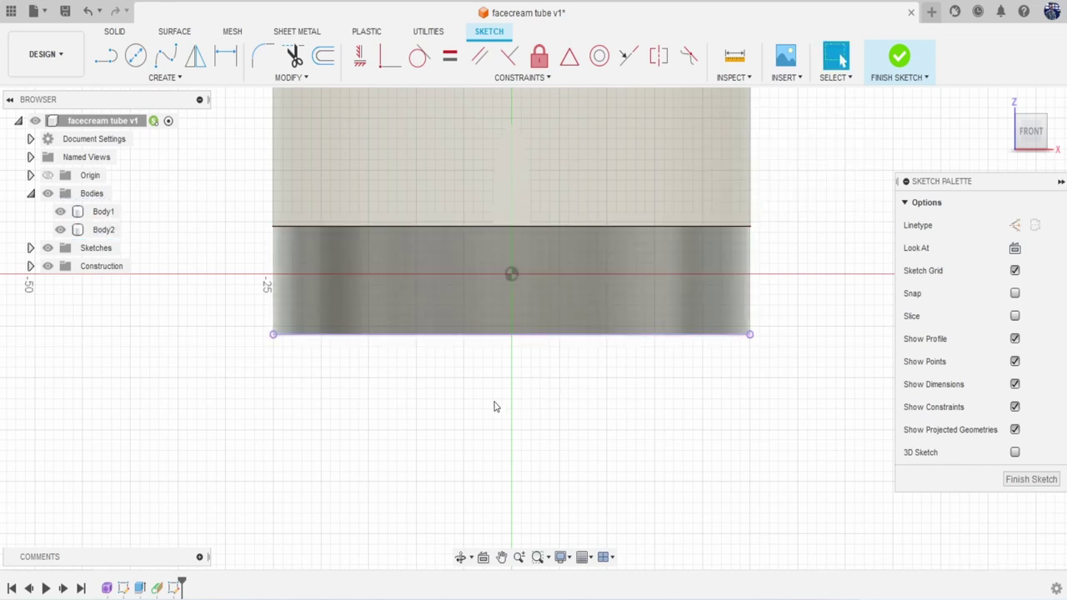
Draw a vertical line between the midpoint of the projected bottom edge and the sketch origin.
scroll(495, 407, "up", 2)
key("l")
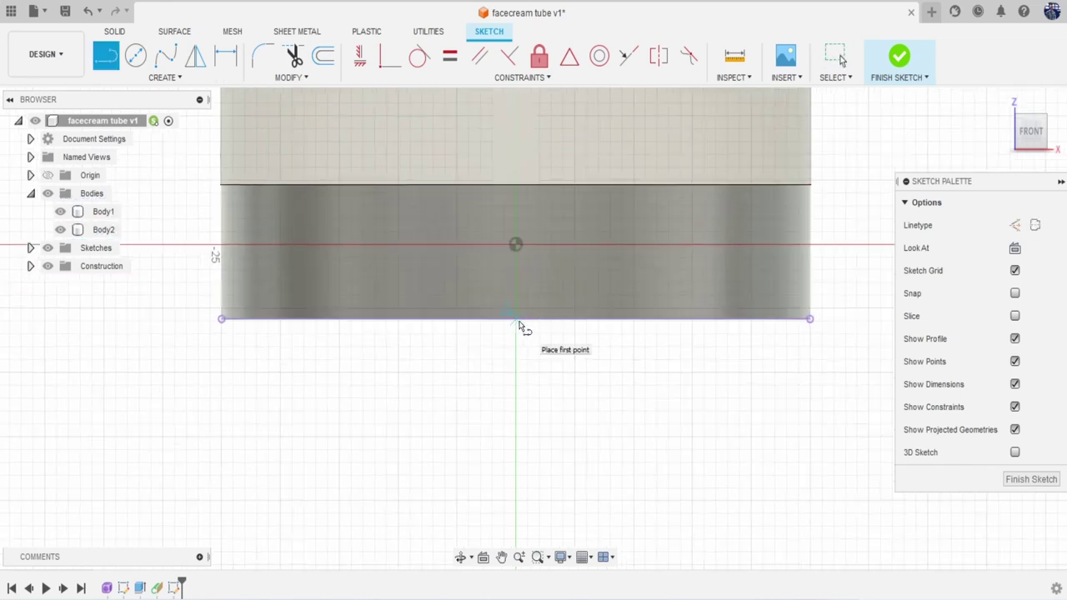
left_click(516, 244)
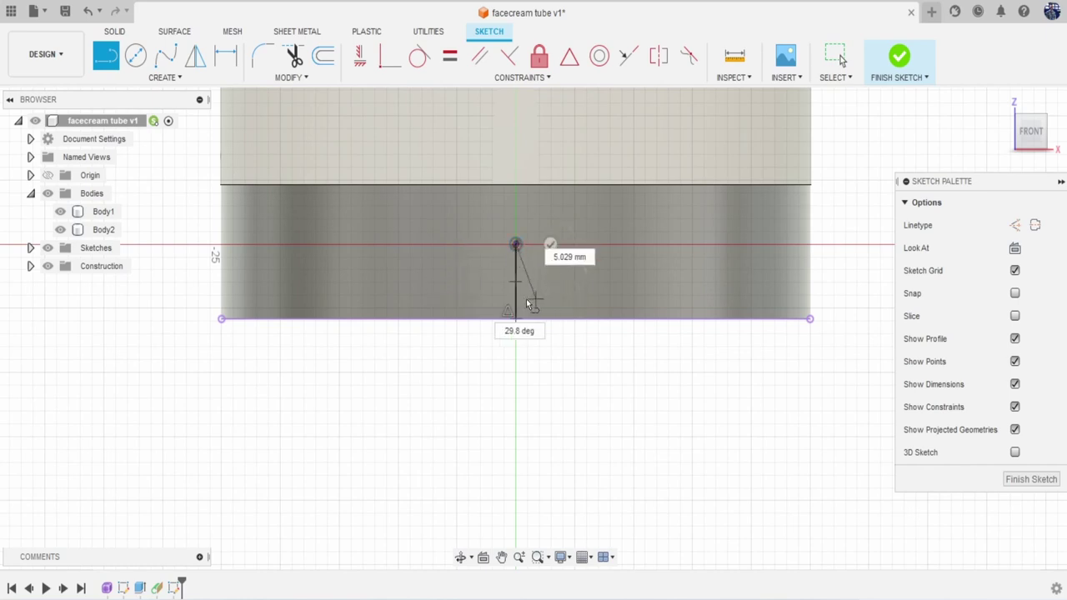
left_click(162, 78)
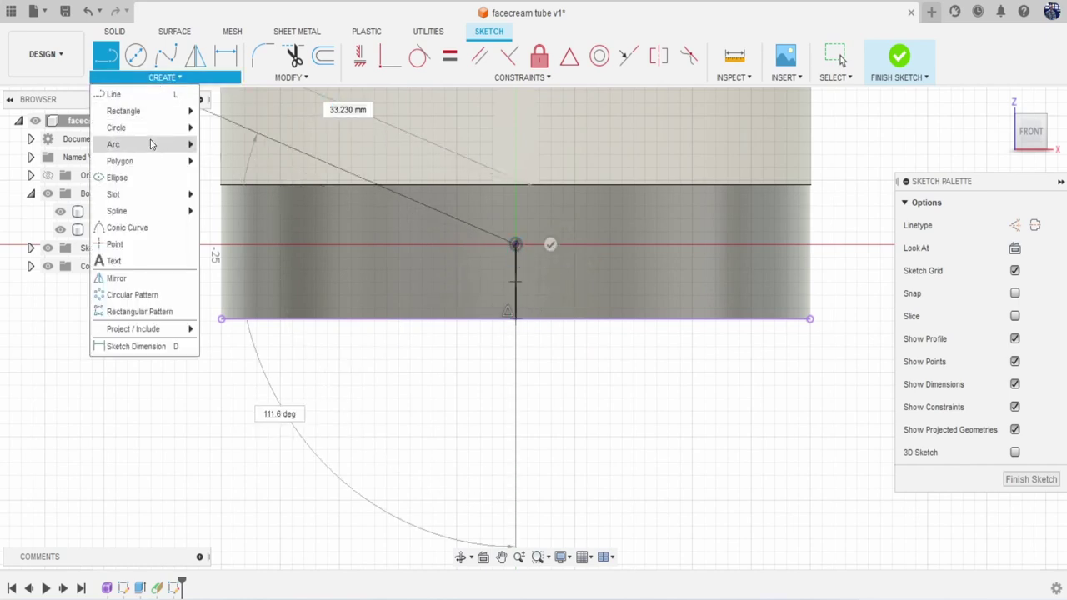
mouse_move(152, 145)
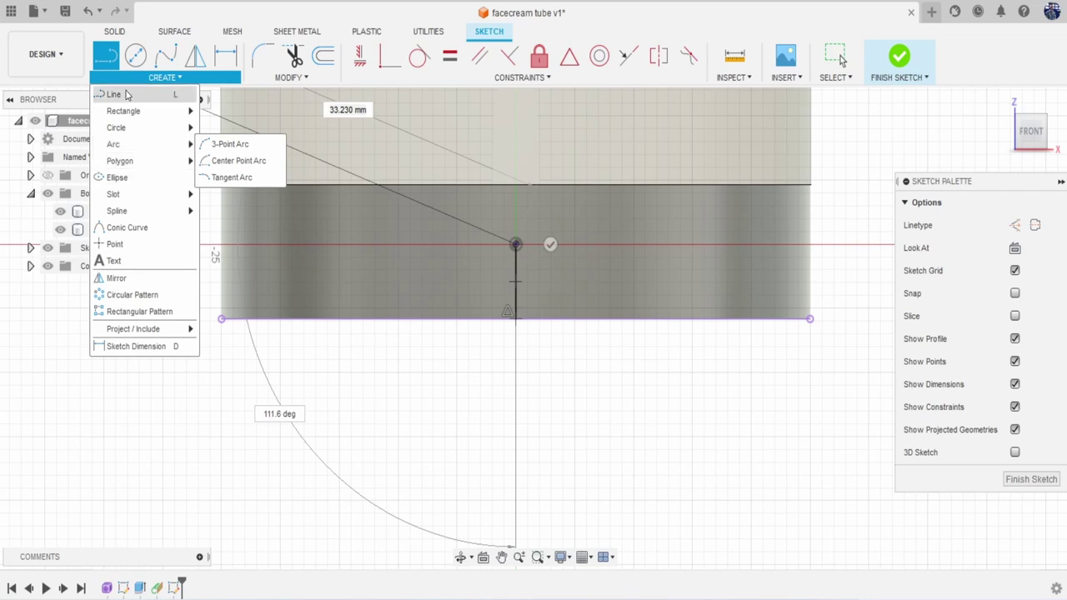
key("Escape")
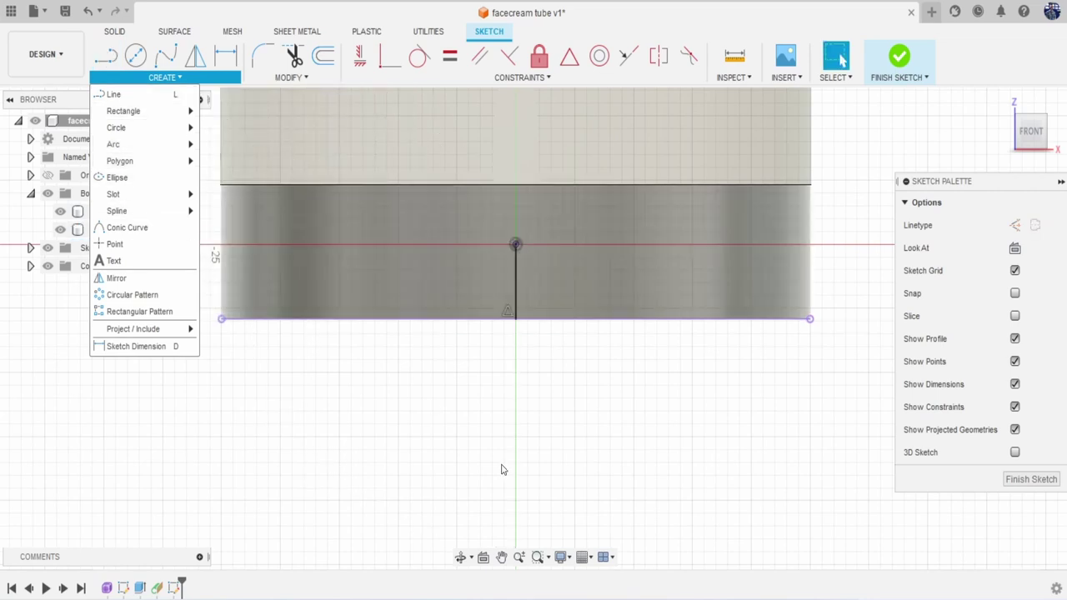
left_click(581, 409)
Draw a horizontal line along the projected bottom edge from its midpoint to its right endpoint.
key("l")
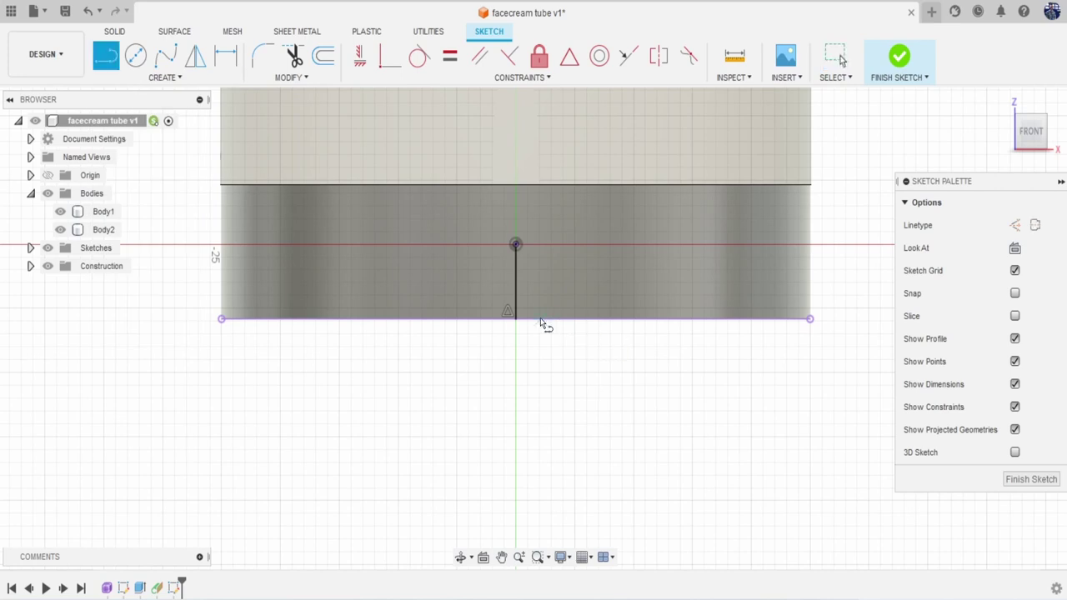
left_click(515, 319)
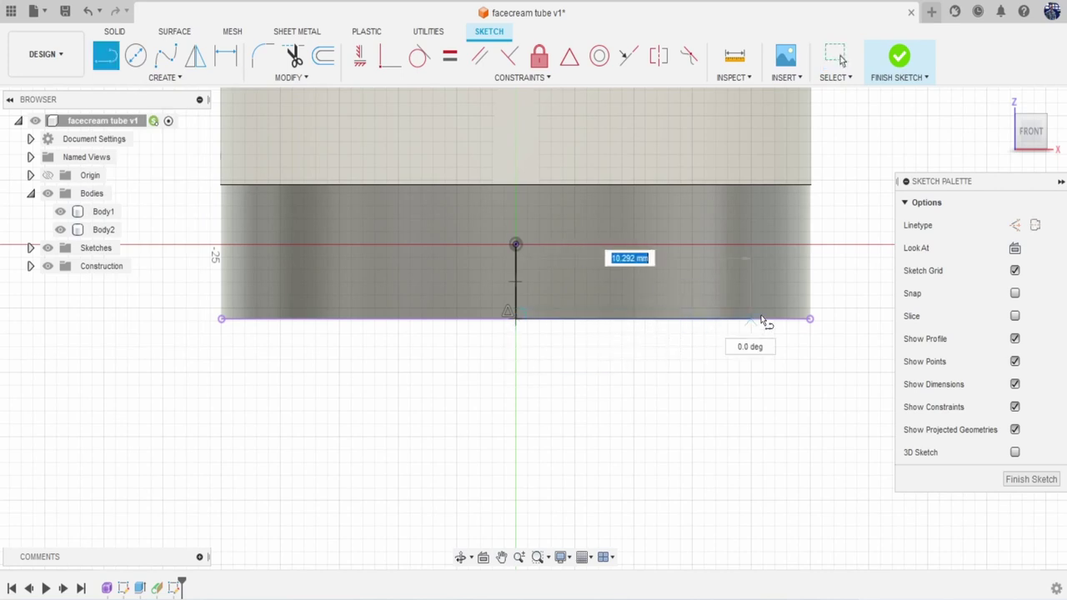
double_click(808, 318)
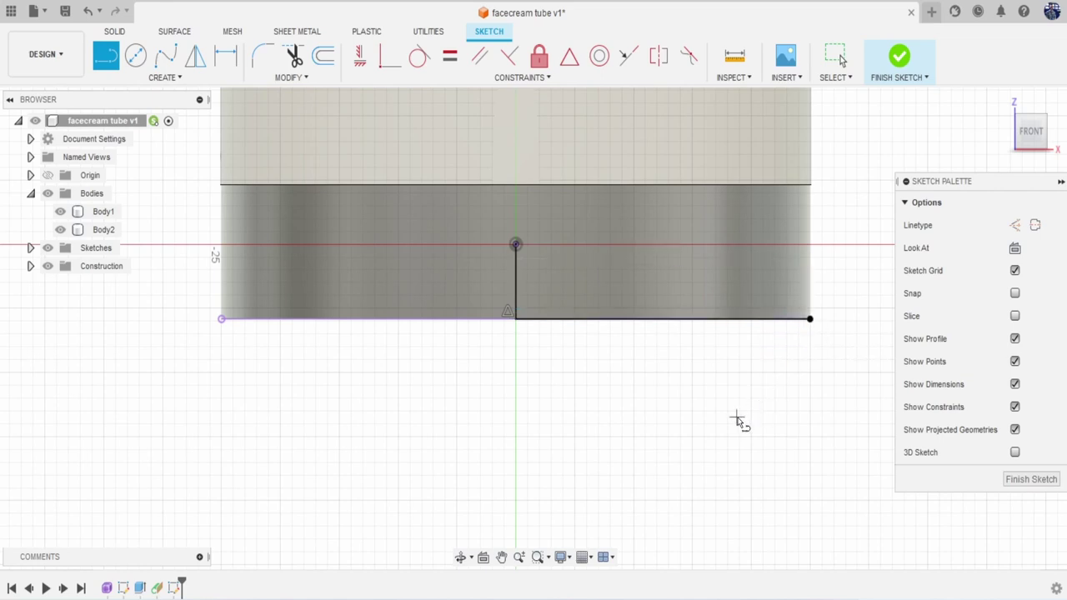
key("Escape")
Draw a shallow upward-bulging 3-point arc from the midpoint of the horizontal line to the midpoint of the vertical line.
left_click(167, 76)
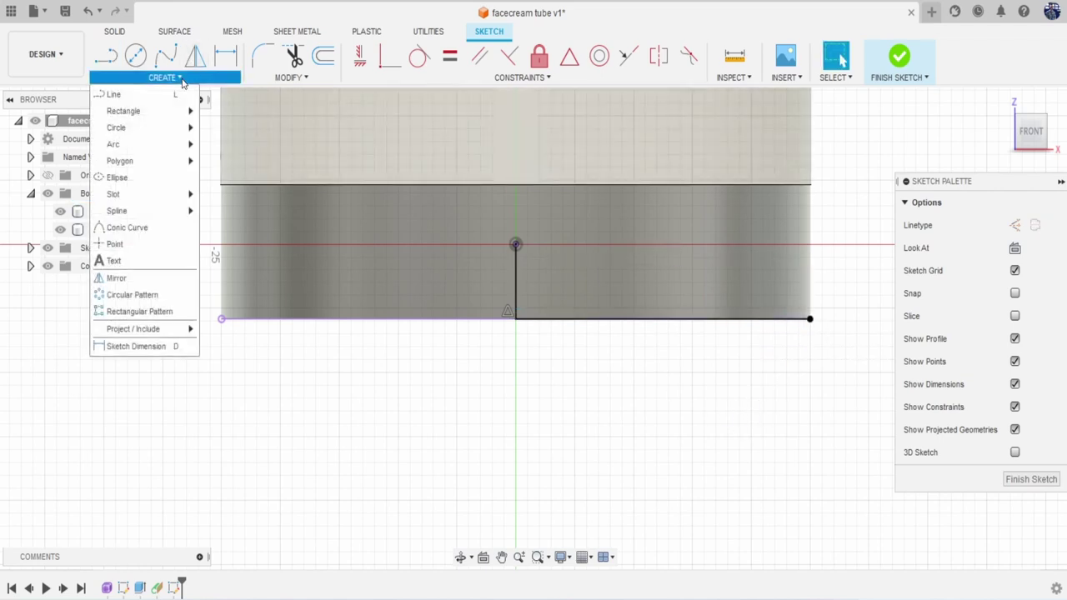
left_click(225, 157)
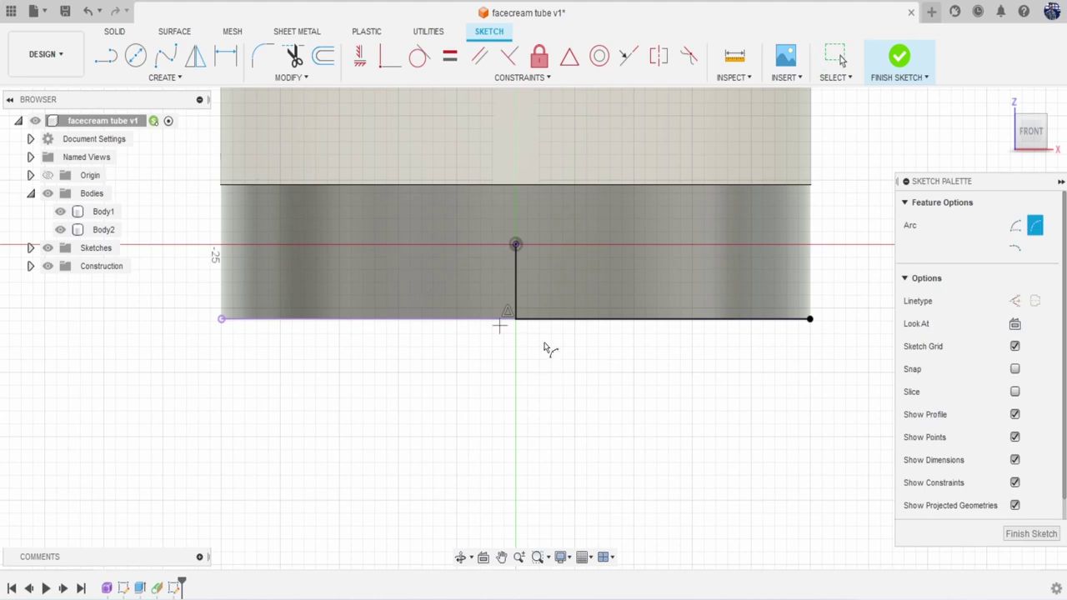
left_click(664, 319)
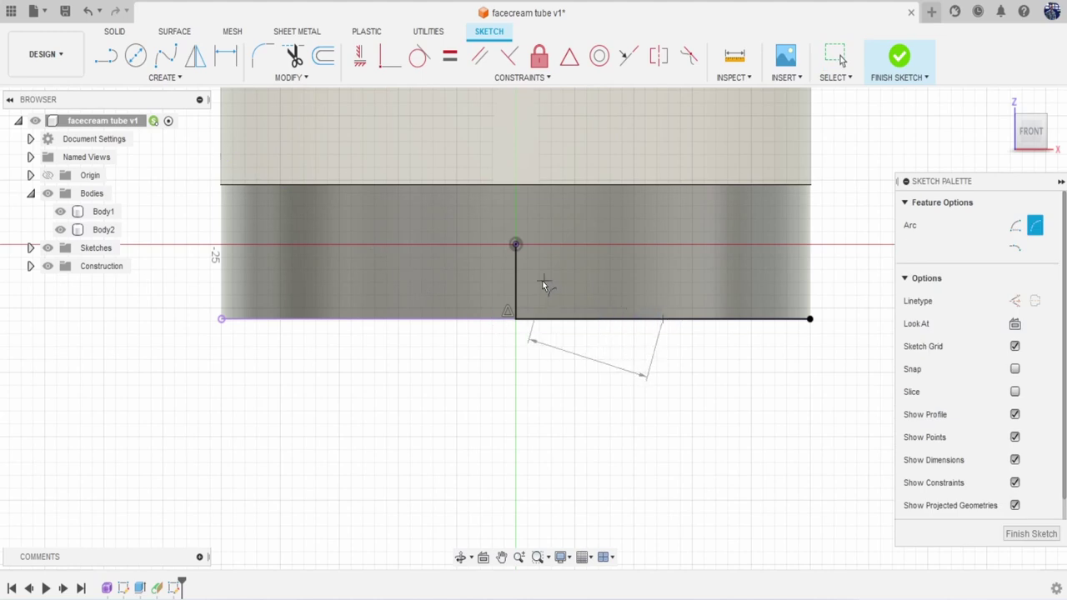
left_click(519, 285)
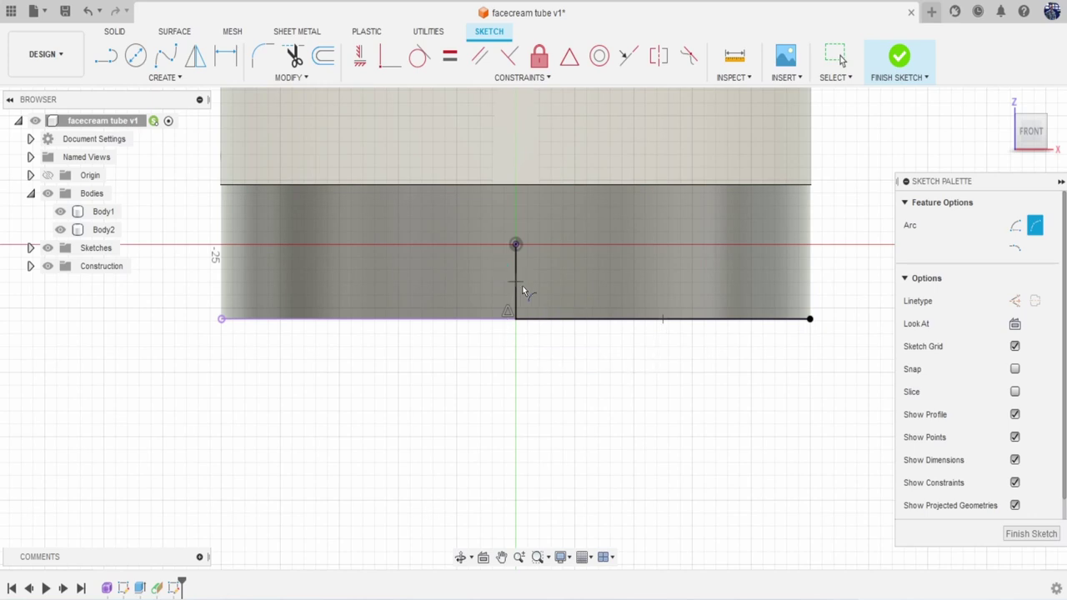
left_click(570, 292)
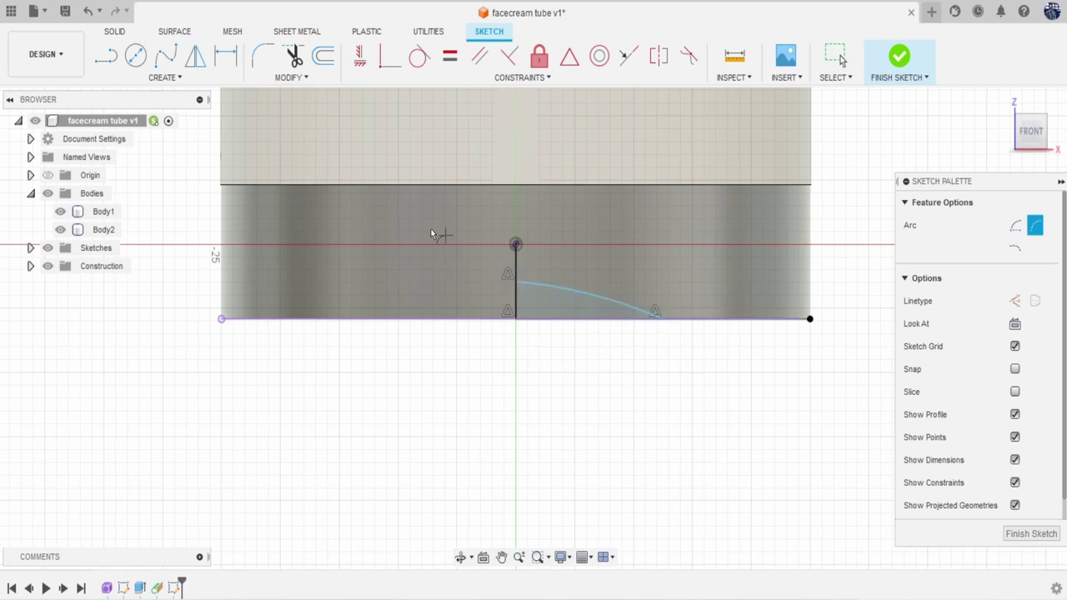
left_click(183, 76)
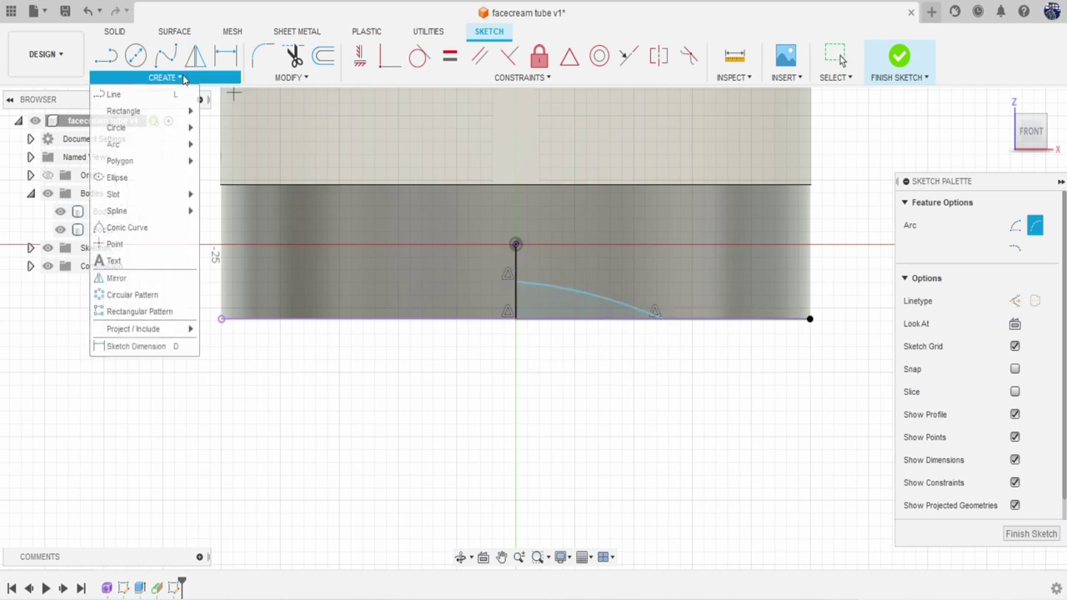
Mirror the shallow arc about the vertical centre line.
left_click(163, 277)
left_click(577, 296)
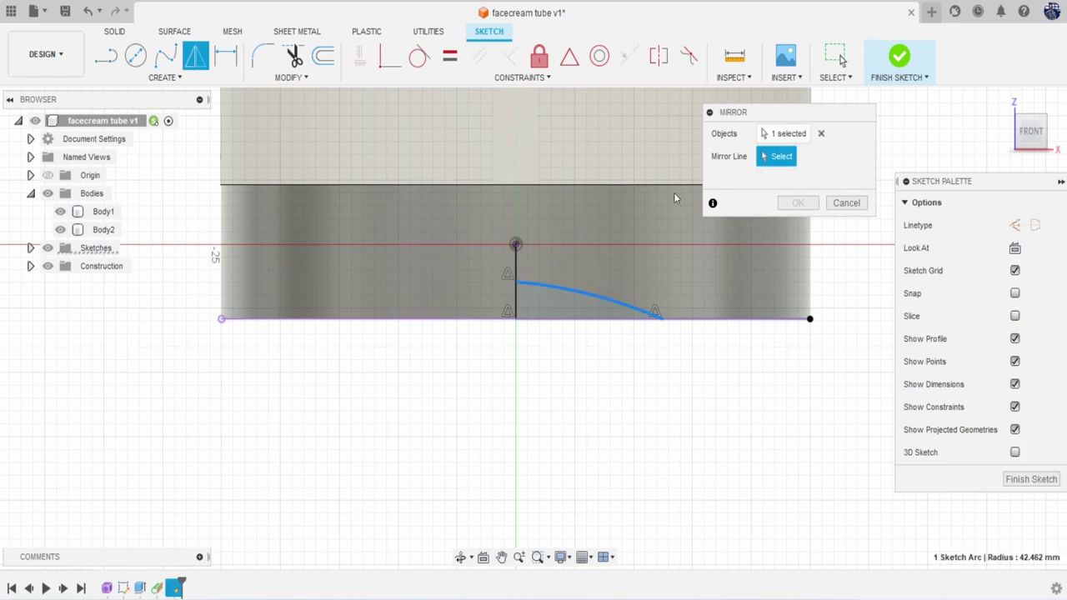
left_click(517, 298)
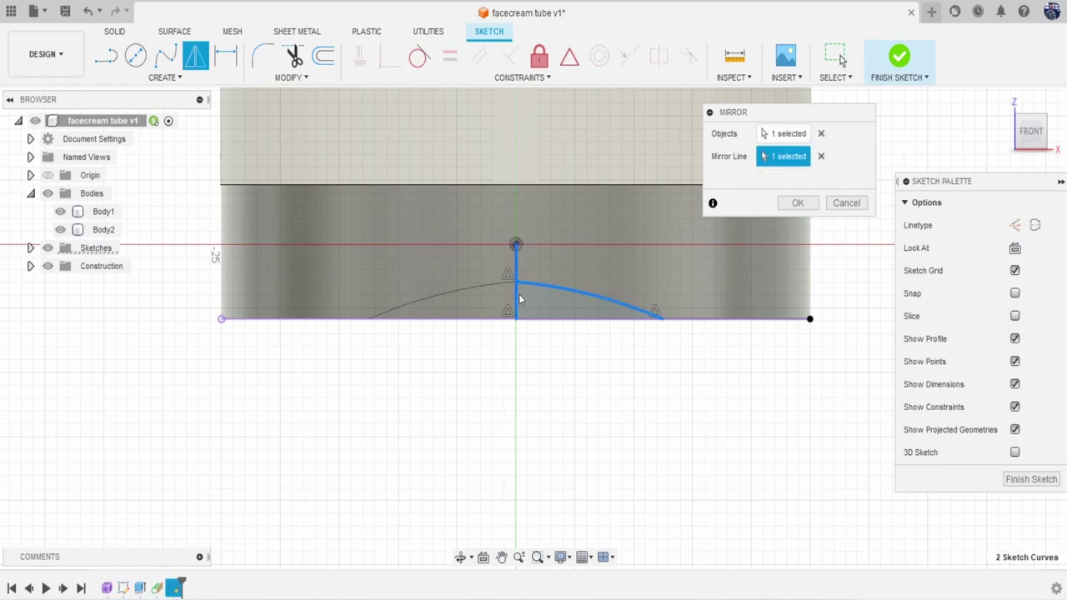
left_click(796, 204)
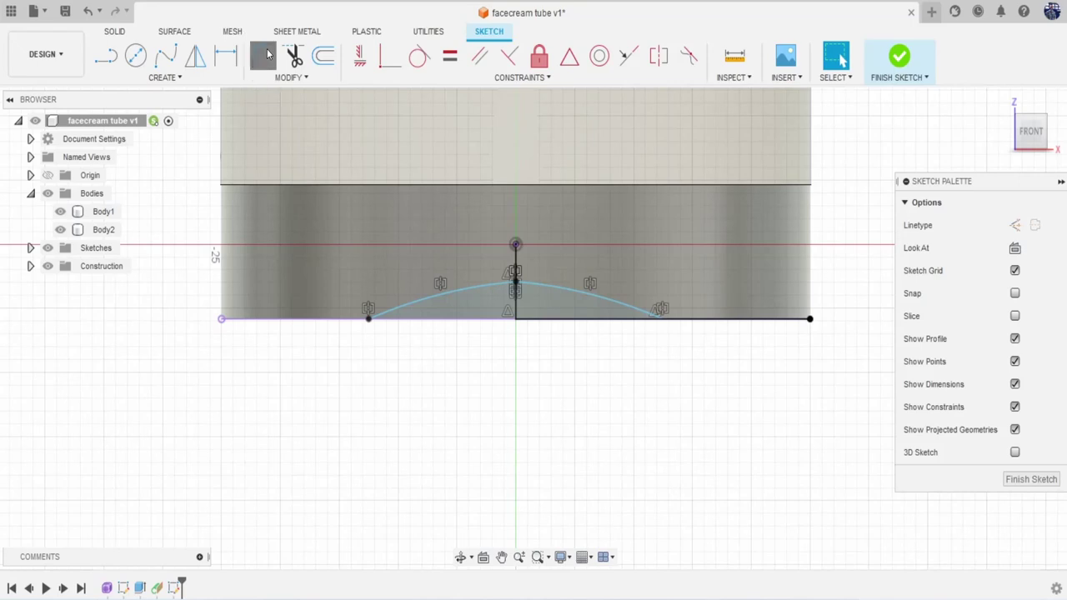
Fillet the peak where the two mirrored arcs meet with a radius of about 26 mm and finish the sketch.
left_click(269, 54)
scroll(489, 309, "up", 4)
left_click(579, 289)
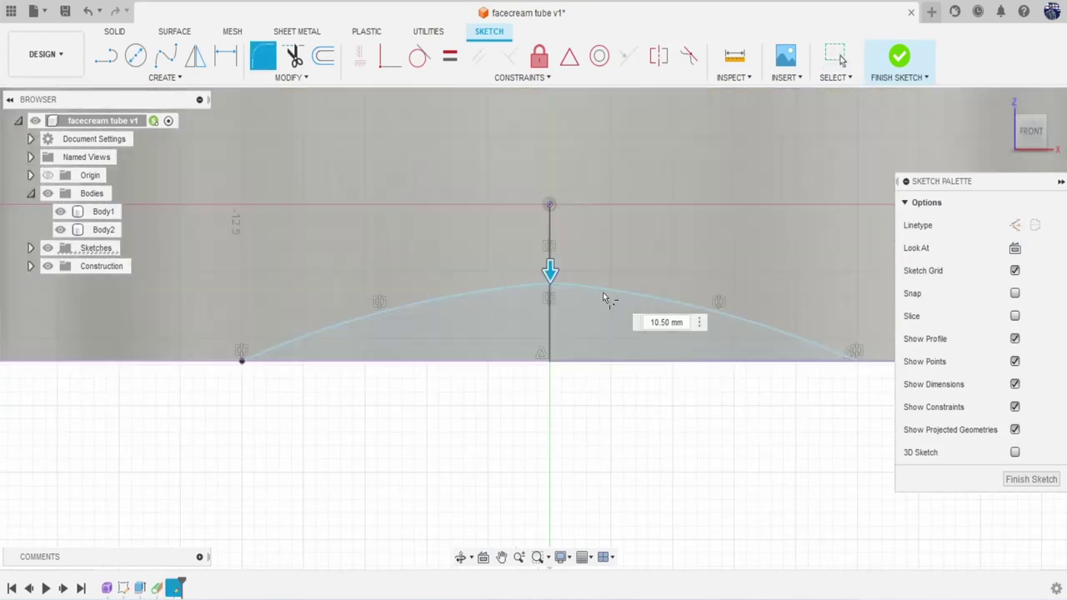
left_click(550, 273)
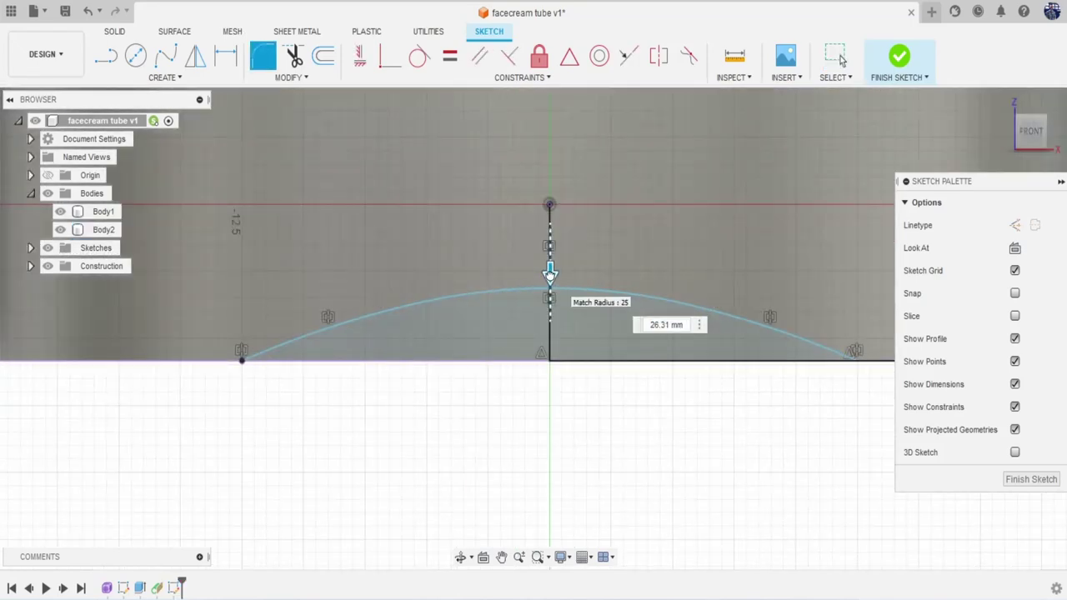
key("Escape")
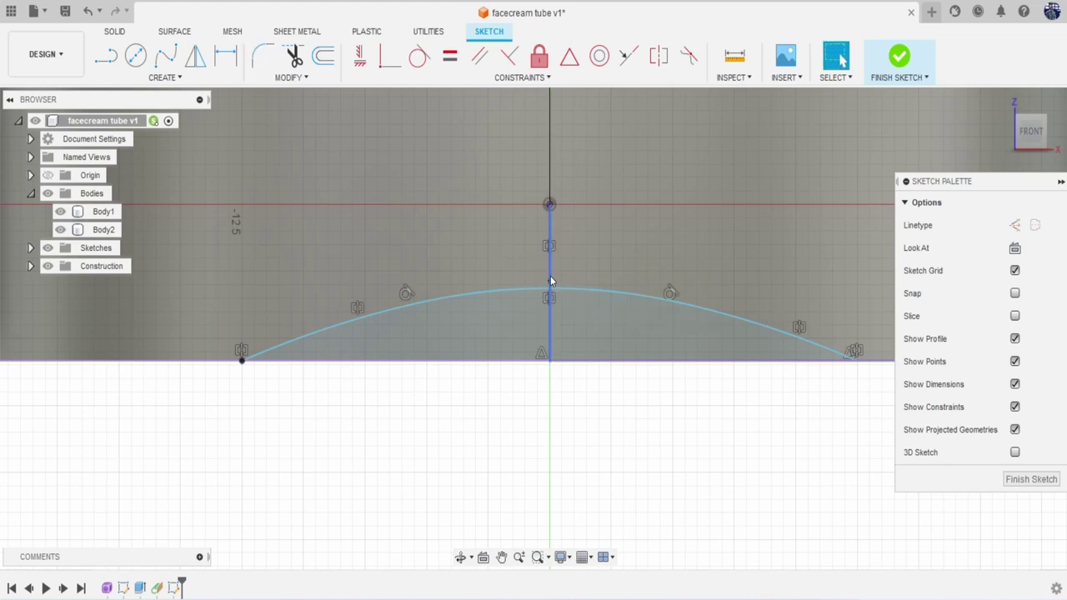
scroll(550, 275, "down", 2)
left_click(898, 55)
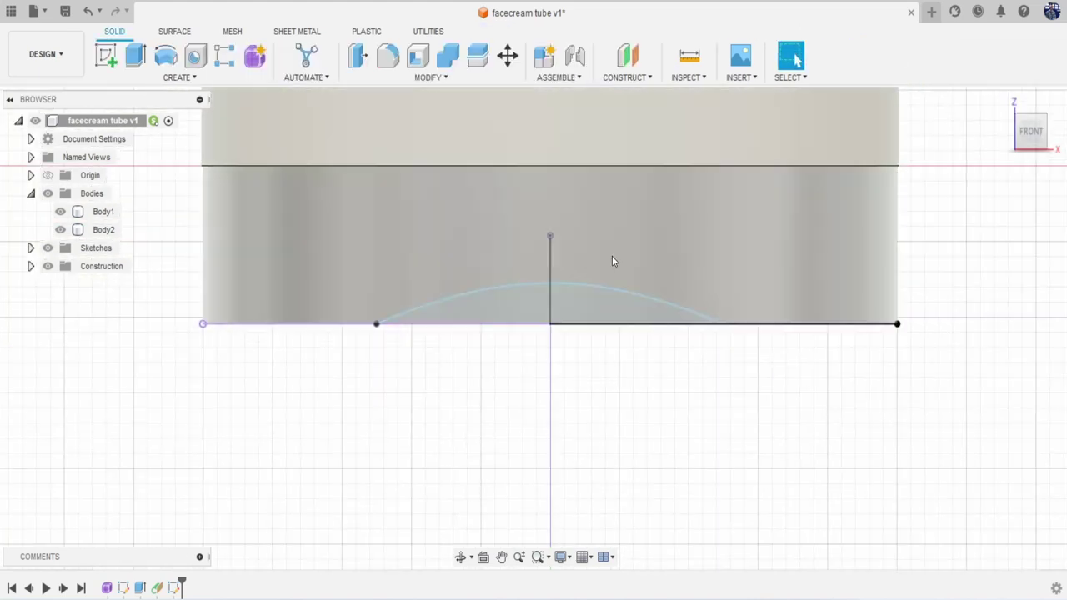
Start an Emboss using both halves of the curved profile and the cap's cylindrical side face.
left_click_drag(1042, 135, 1030, 83)
middle_click_drag(619, 359, 610, 313)
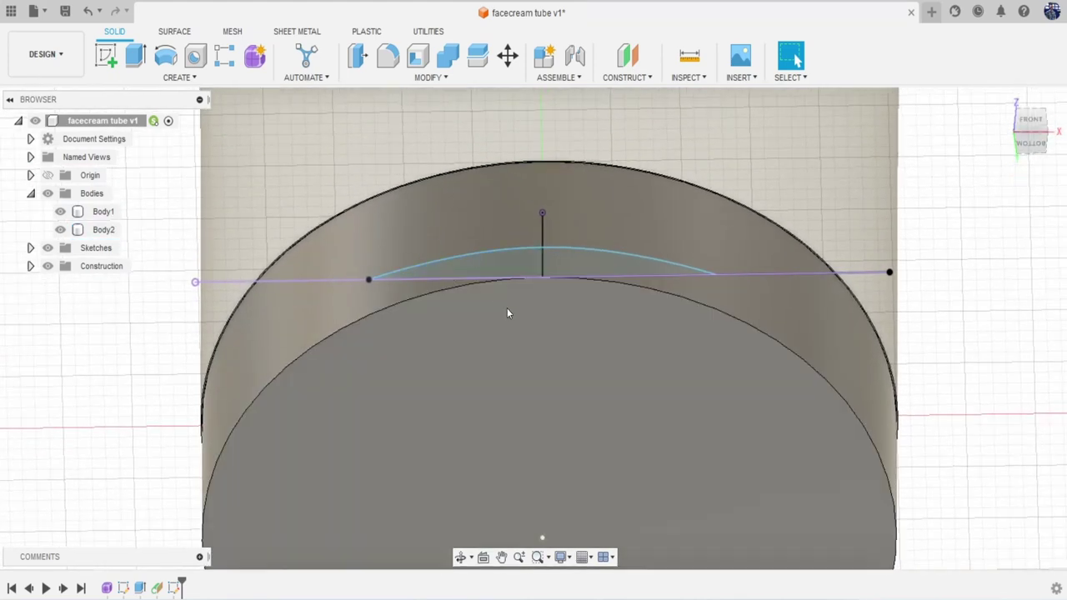
left_click(359, 197)
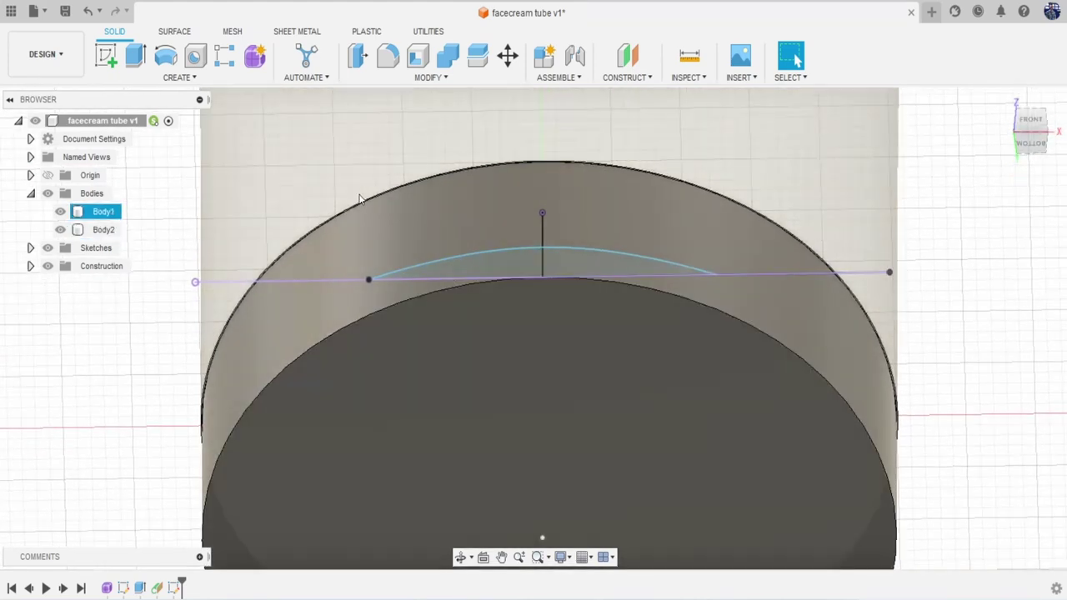
left_click(325, 96)
left_click(179, 78)
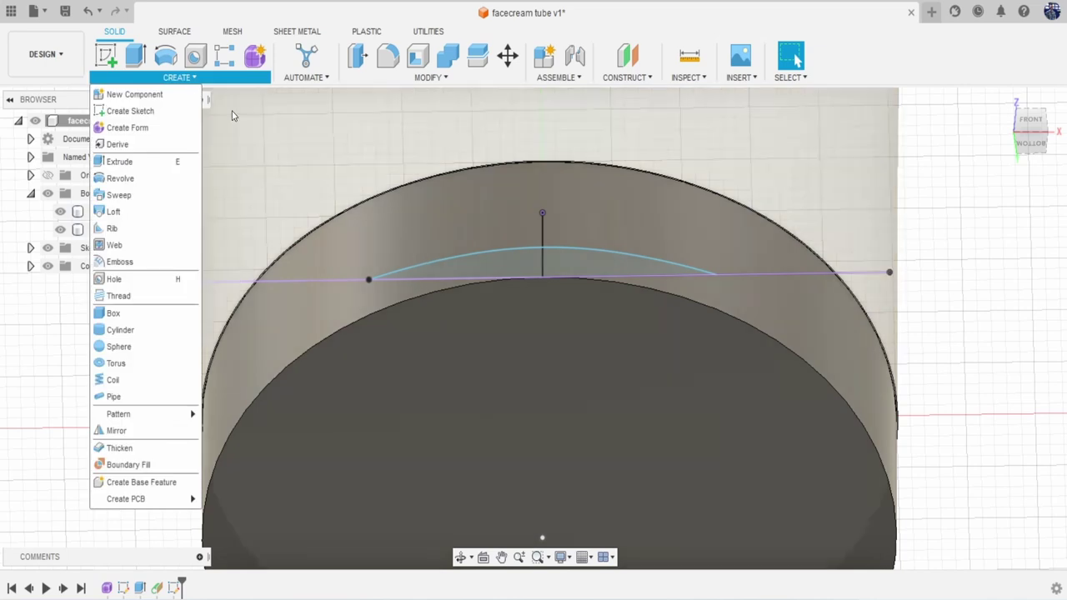
left_click(148, 262)
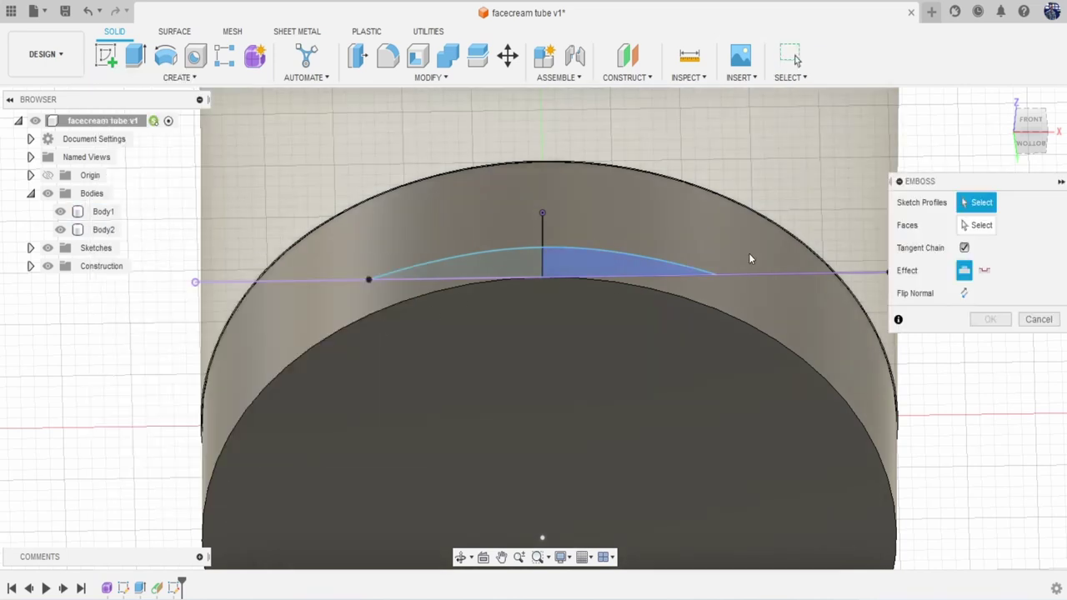
left_click(579, 265)
left_click(518, 256)
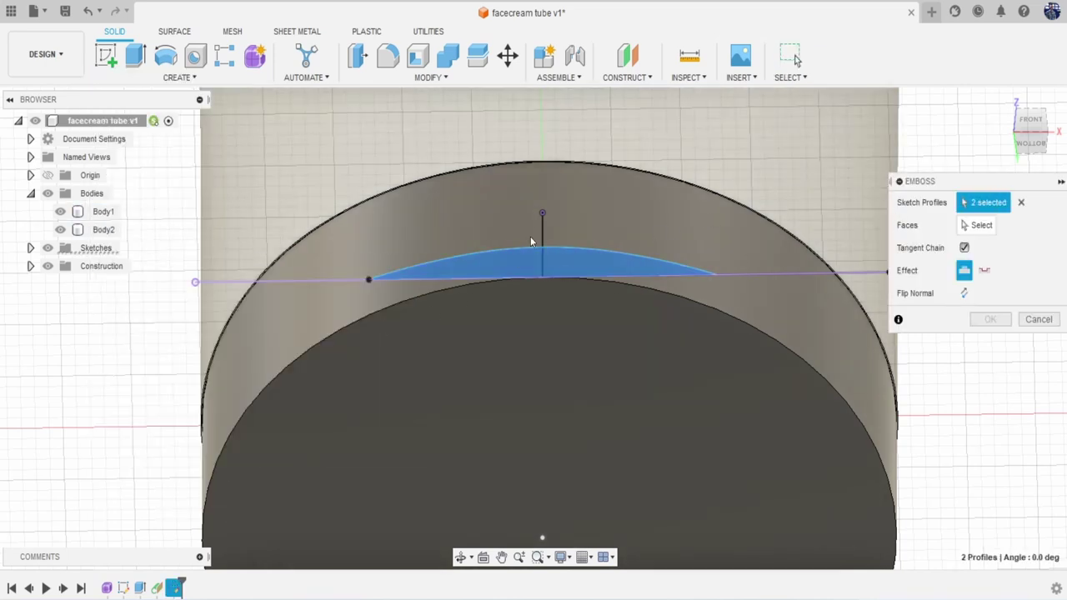
left_click(967, 227)
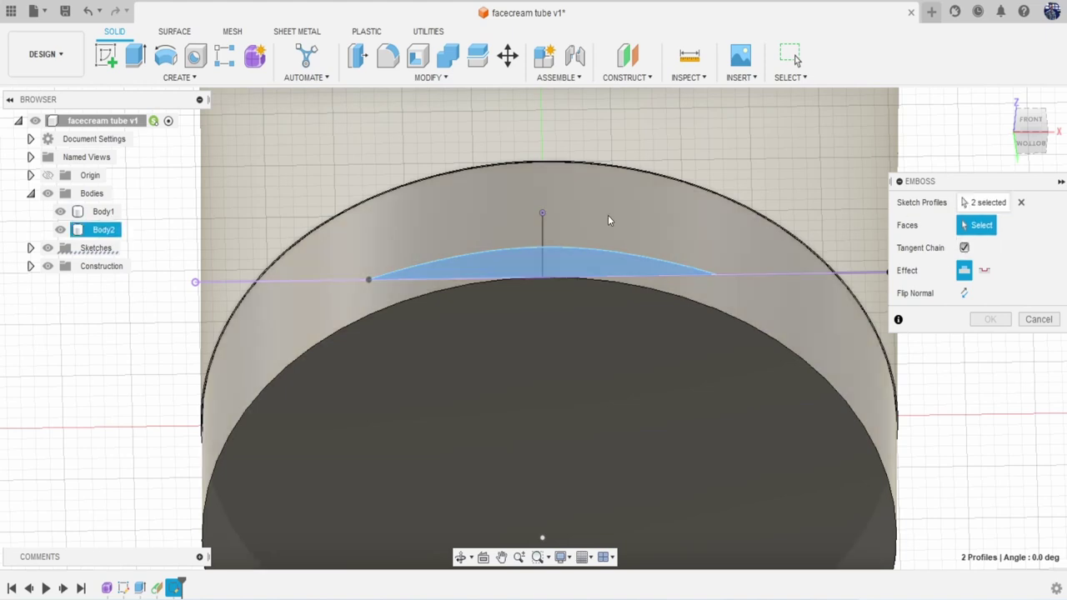
left_click(607, 215)
Switch the emboss effect to Deboss with a depth of -1 mm and create the recess.
left_click(1014, 143)
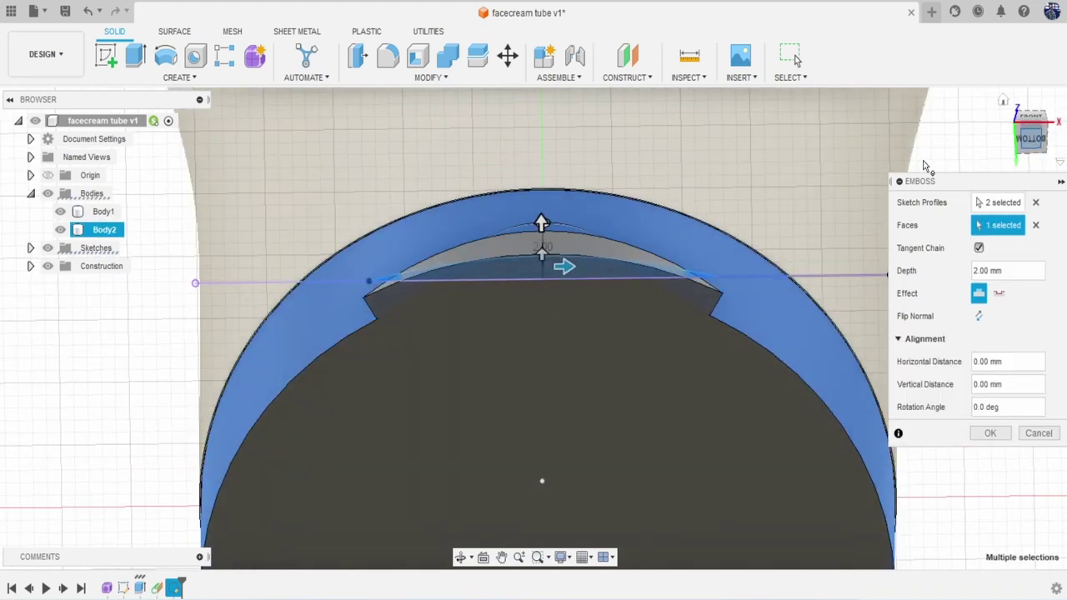
left_click(999, 293)
mouse_move(1030, 145)
left_mouse_down()
mouse_move(1029, 188)
mouse_move(1024, 135)
left_mouse_up()
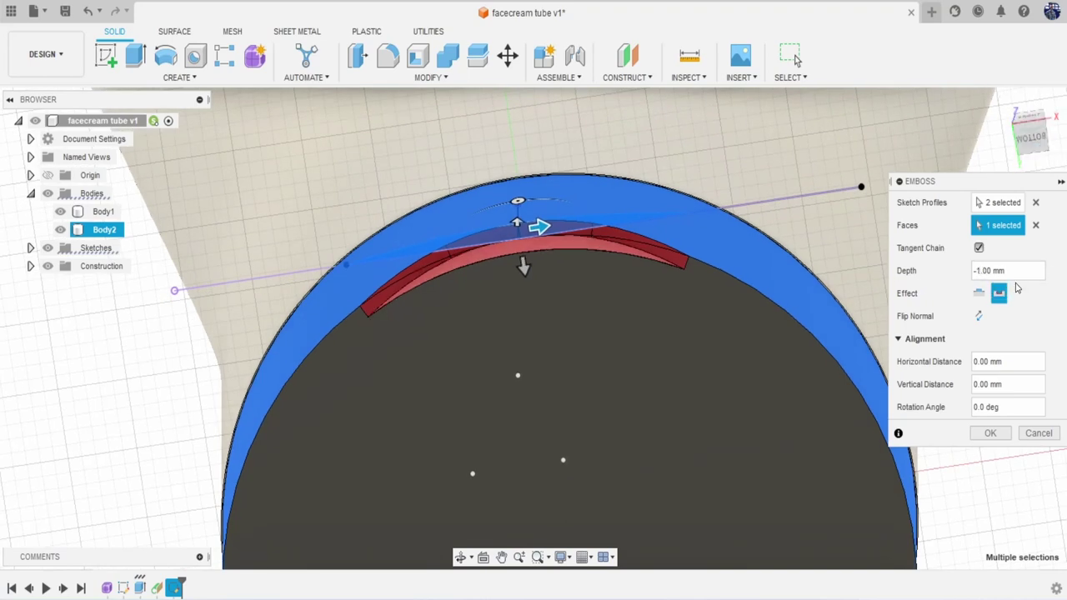
key("Return")
Start a Fillet on the outer curved edge chain of the cap's recess with a 0.5 mm radius.
scroll(1016, 288, "down", 3)
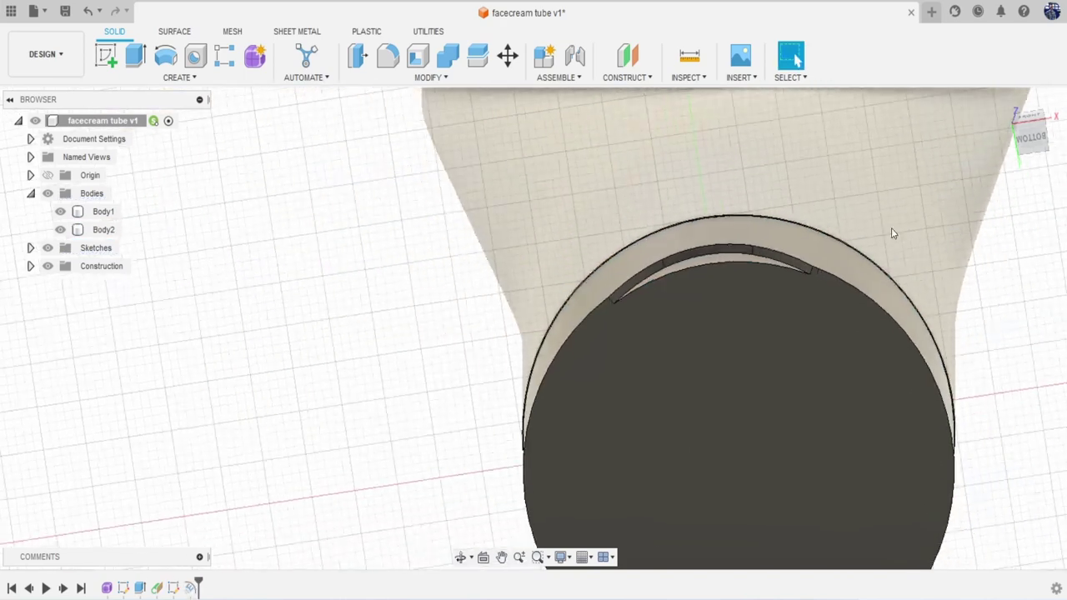
left_click_drag(1033, 141, 1047, 185)
middle_click_drag(912, 450, 912, 290, "shift")
middle_click_drag(633, 295, 553, 265)
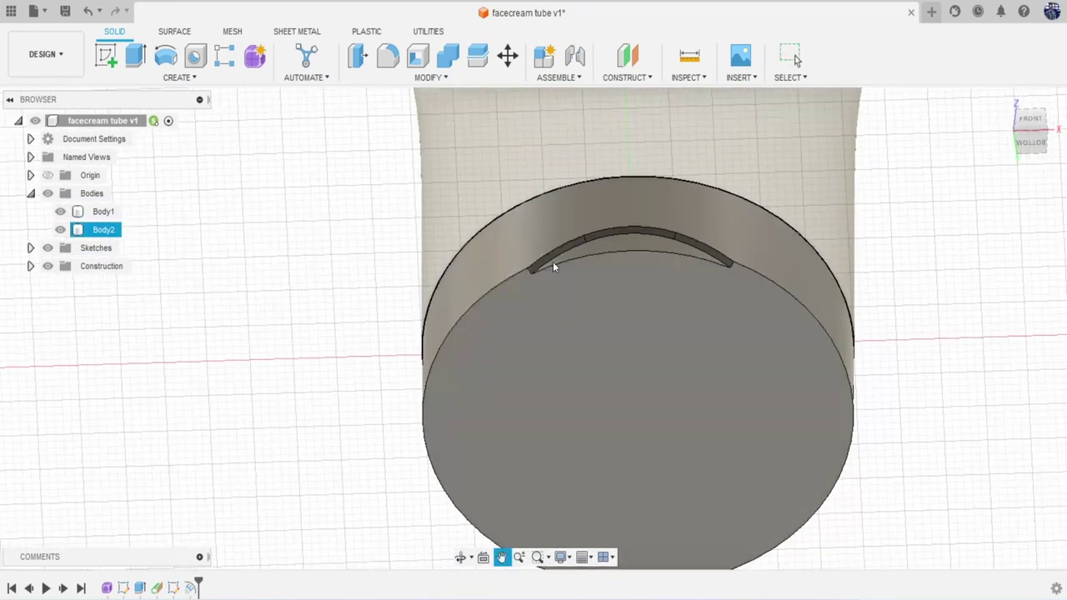
scroll(580, 258, "up", 4)
scroll(637, 250, "up", 1)
middle_click_drag(637, 248, 541, 242)
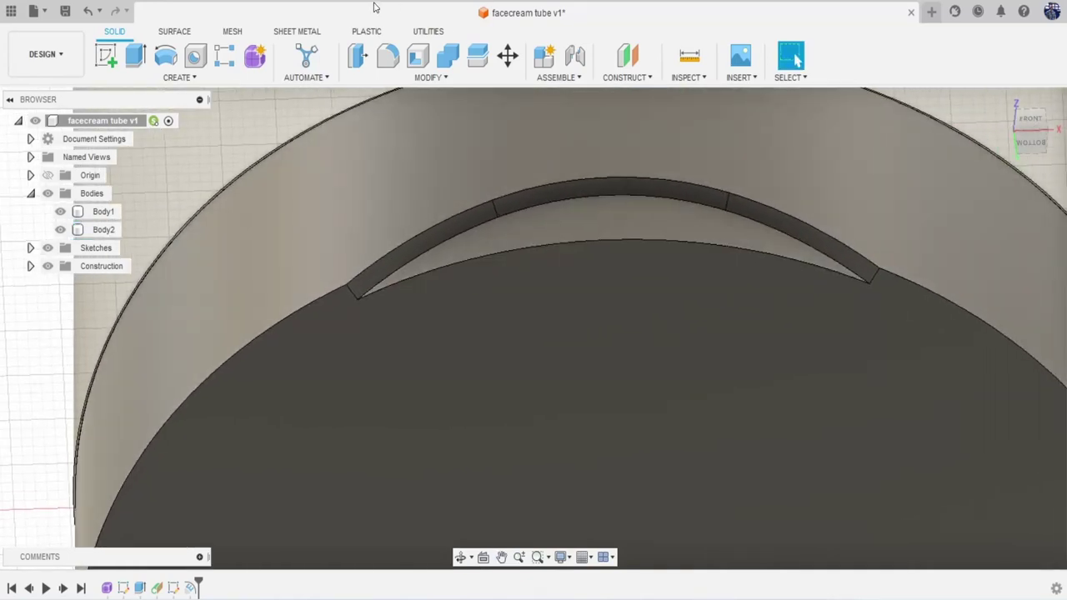
left_click(382, 55)
left_click(385, 55)
left_click(592, 180)
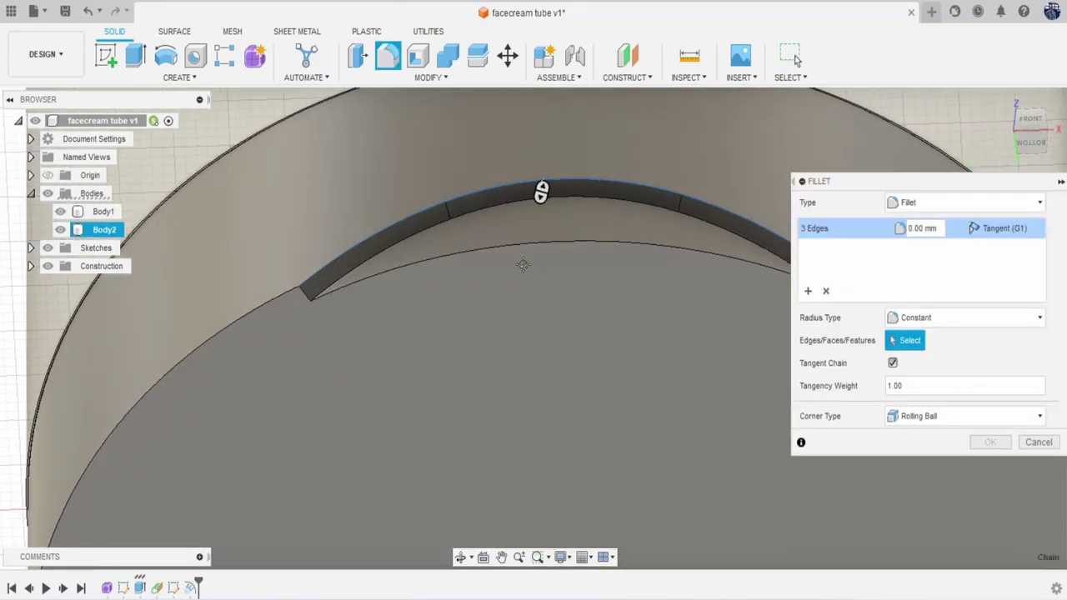
middle_click_drag(591, 181, 530, 271, "shift")
type("0.5")
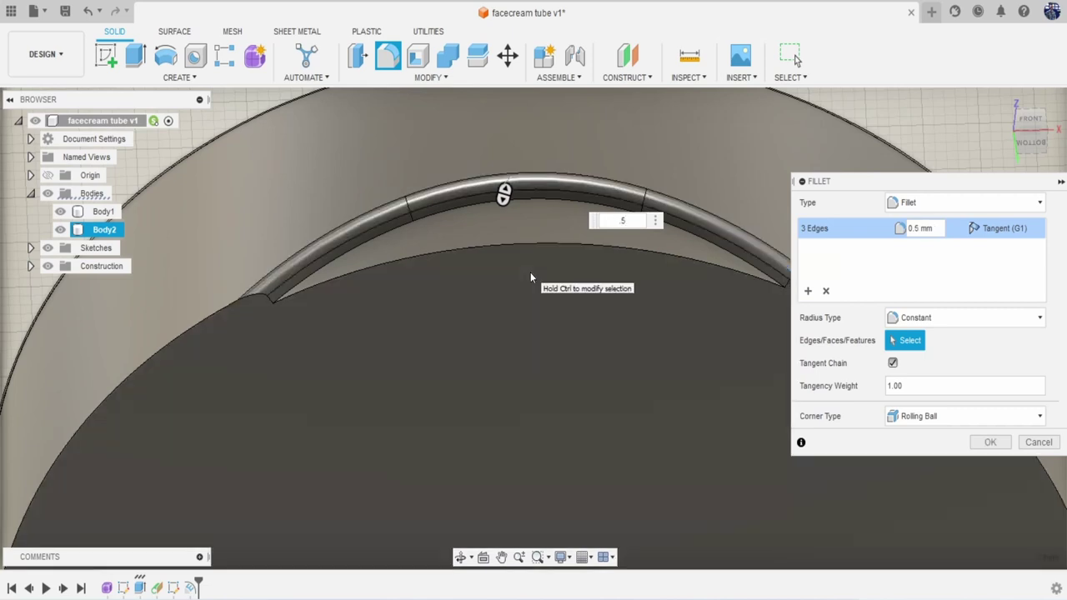
Add the recess's inner curved edge chain to the 0.5 mm fillet.
left_click(470, 206)
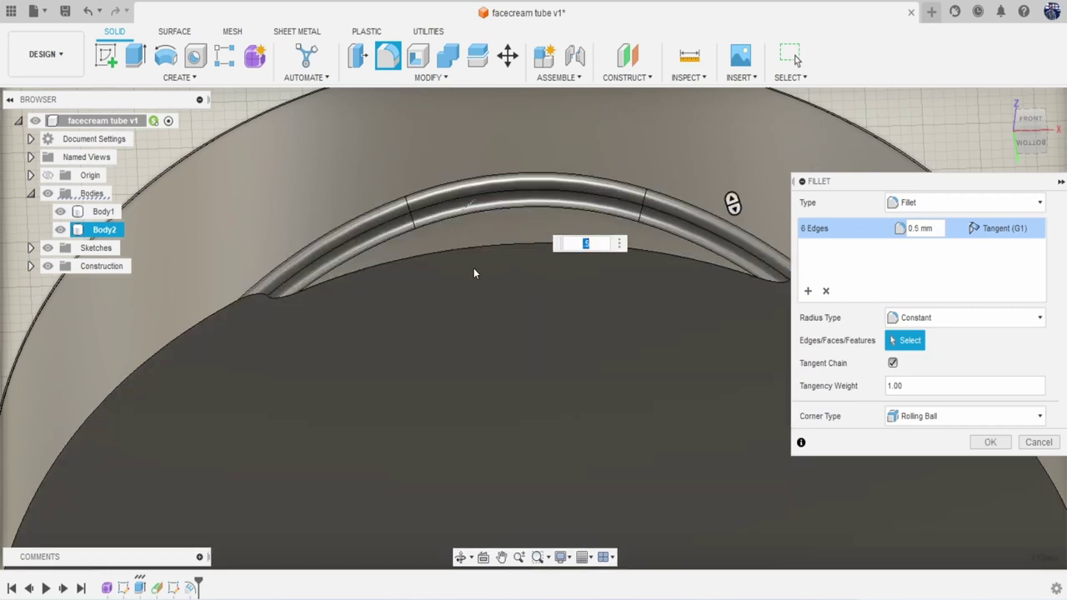
middle_click_drag(526, 329, 437, 299)
scroll(475, 275, "down", 3)
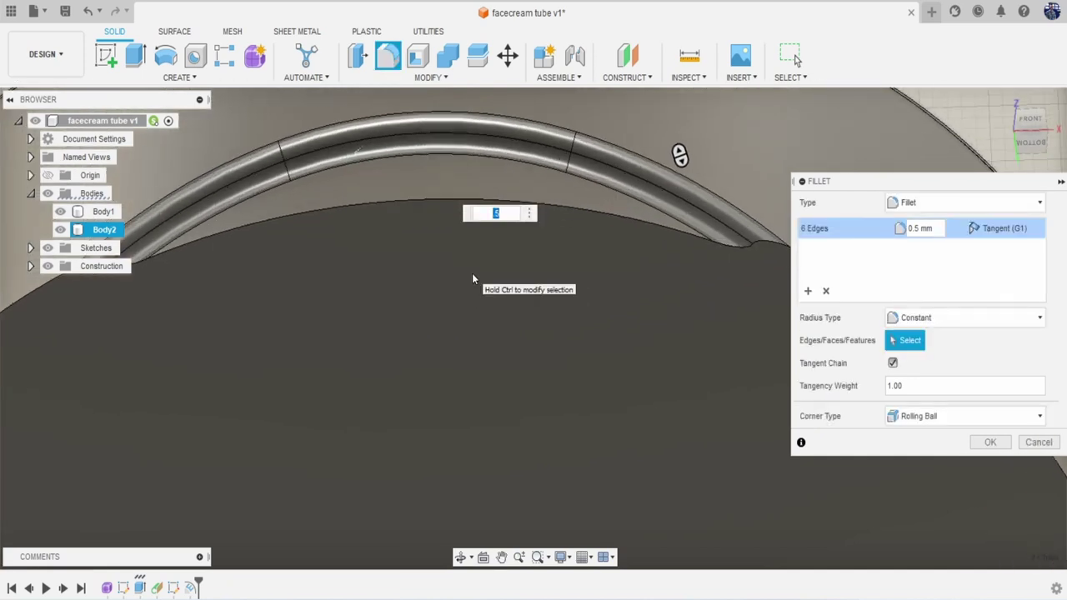
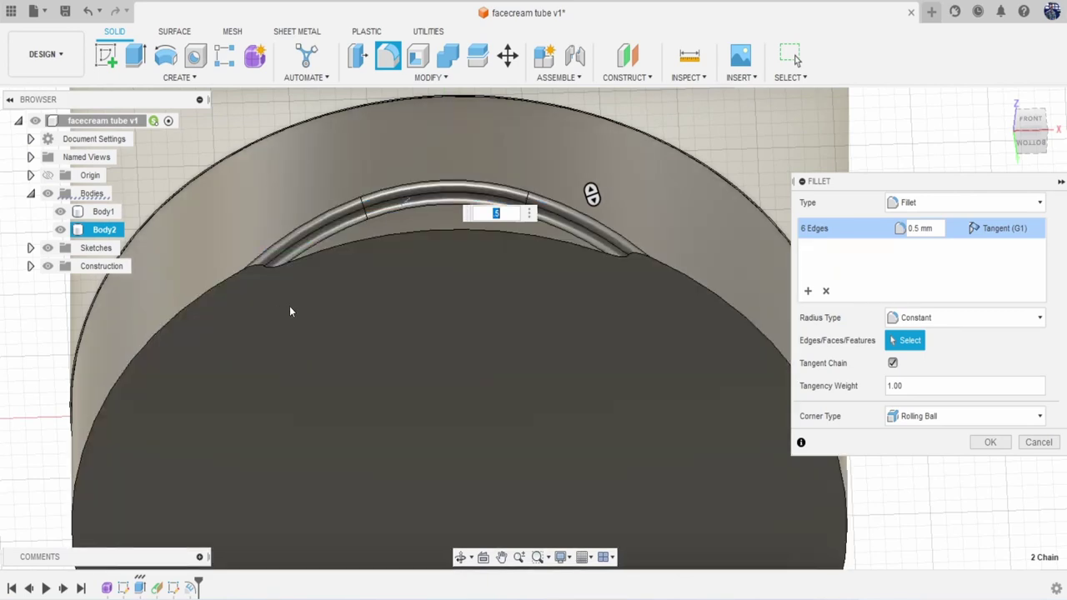
Add the cap's outer bottom edge to the 0.5 mm fillet, excluding the recess's short end edge and inner bottom edge, and apply it.
scroll(431, 284, "up", 3)
scroll(375, 246, "up", 2)
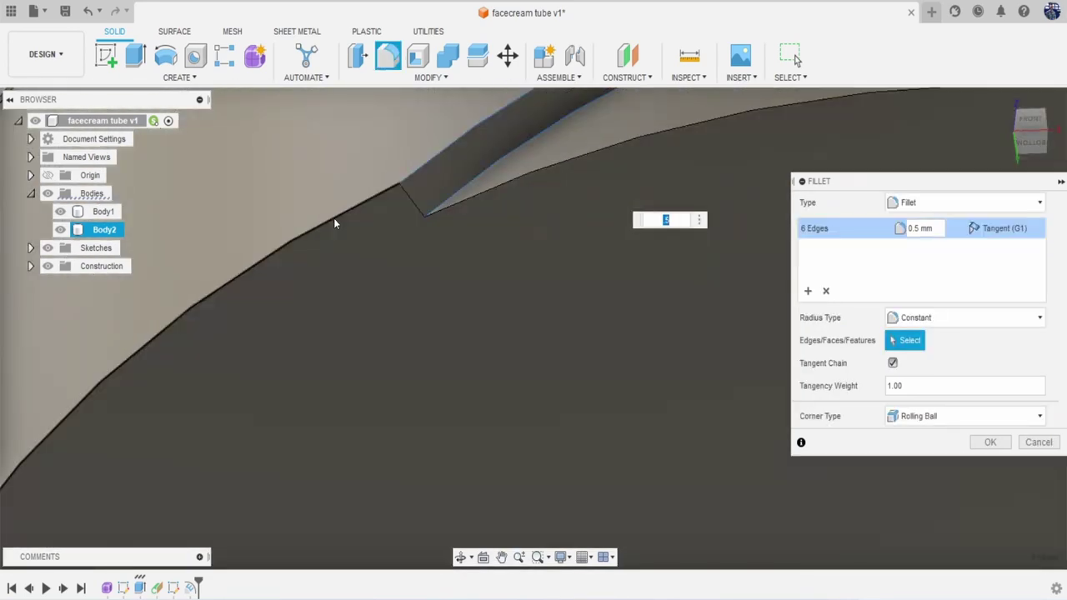
left_click(416, 208)
left_click(420, 211)
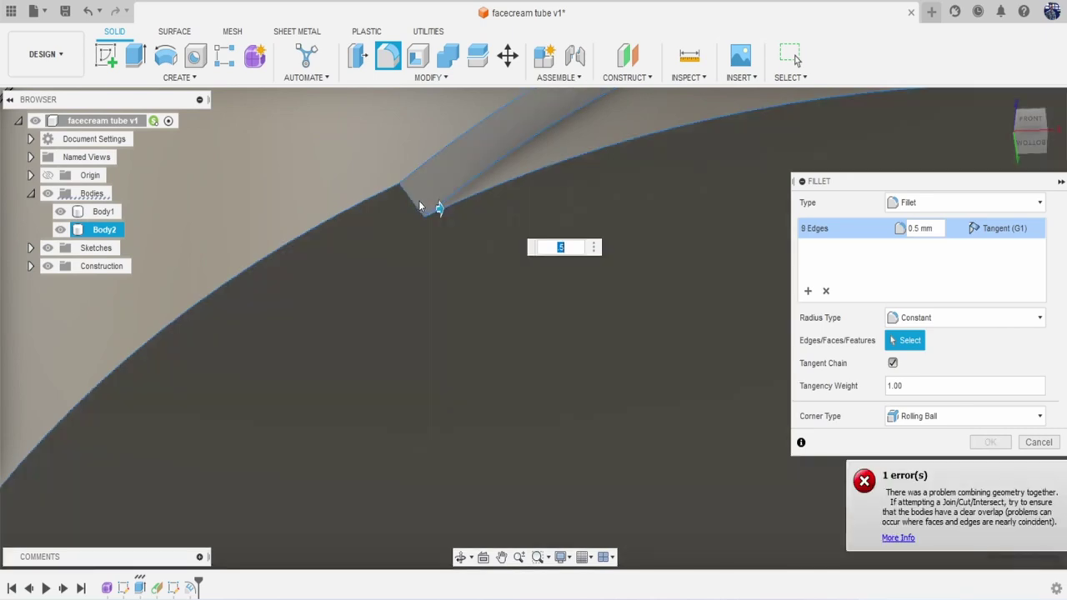
left_click(417, 202)
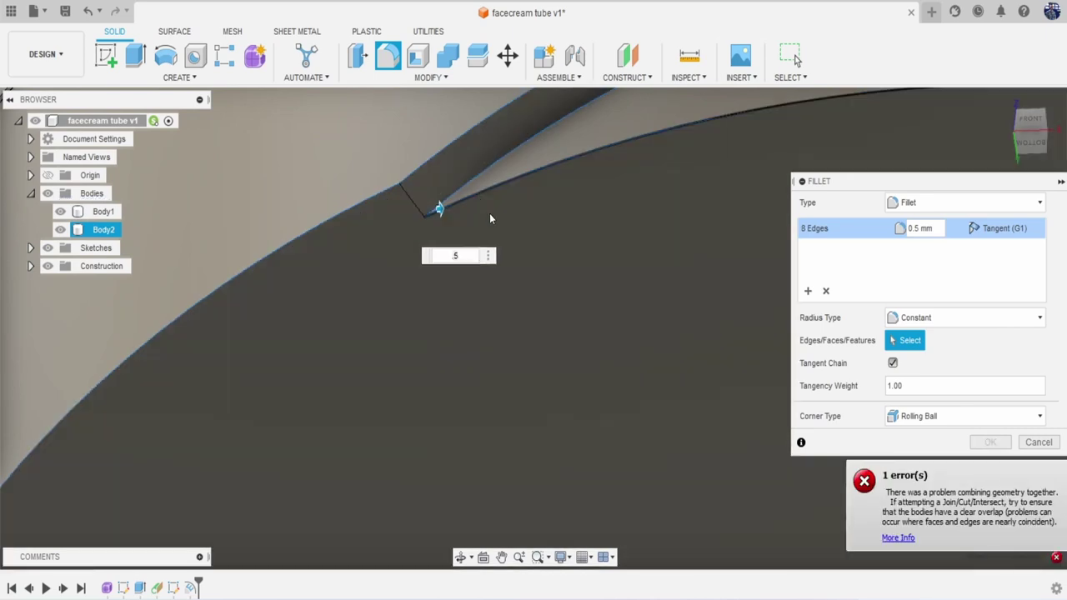
left_click(488, 190)
scroll(506, 267, "down", 3)
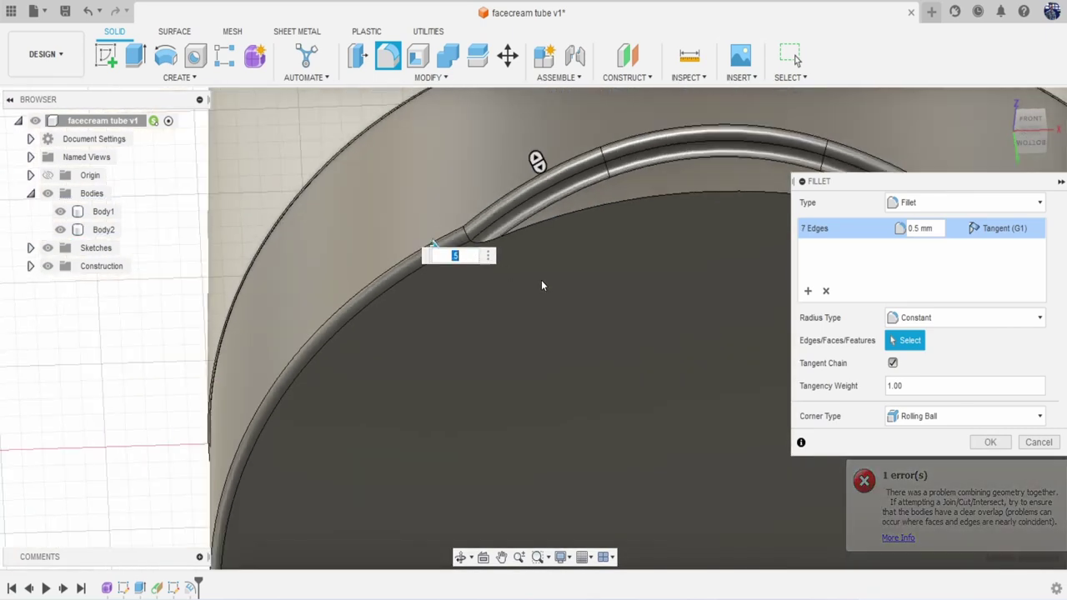
middle_click_drag(541, 281, 124, 249)
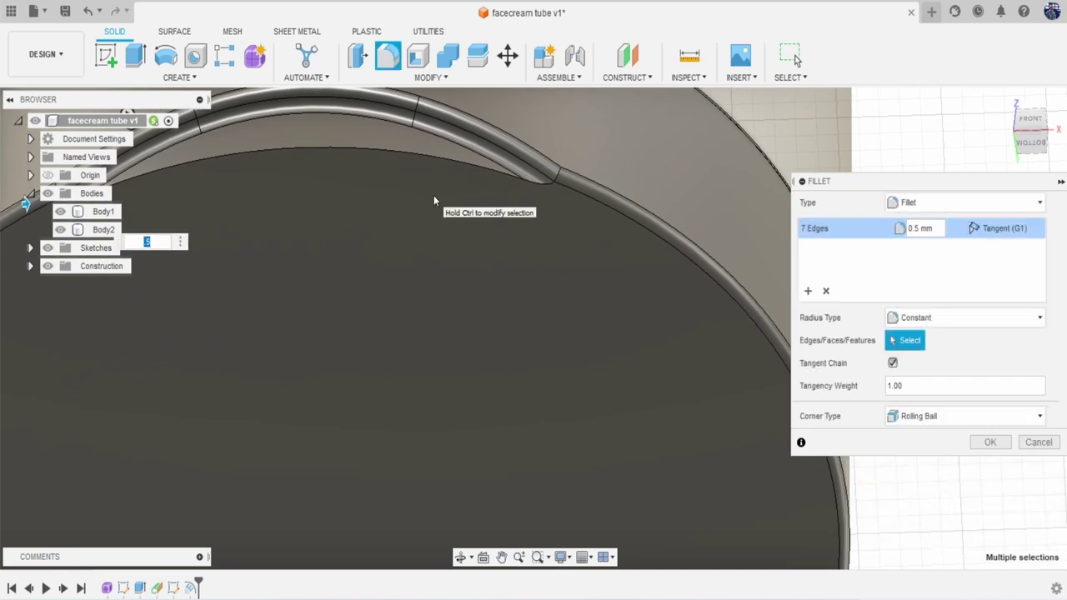
scroll(443, 211, "down", 3)
middle_click_drag(481, 232, 571, 217)
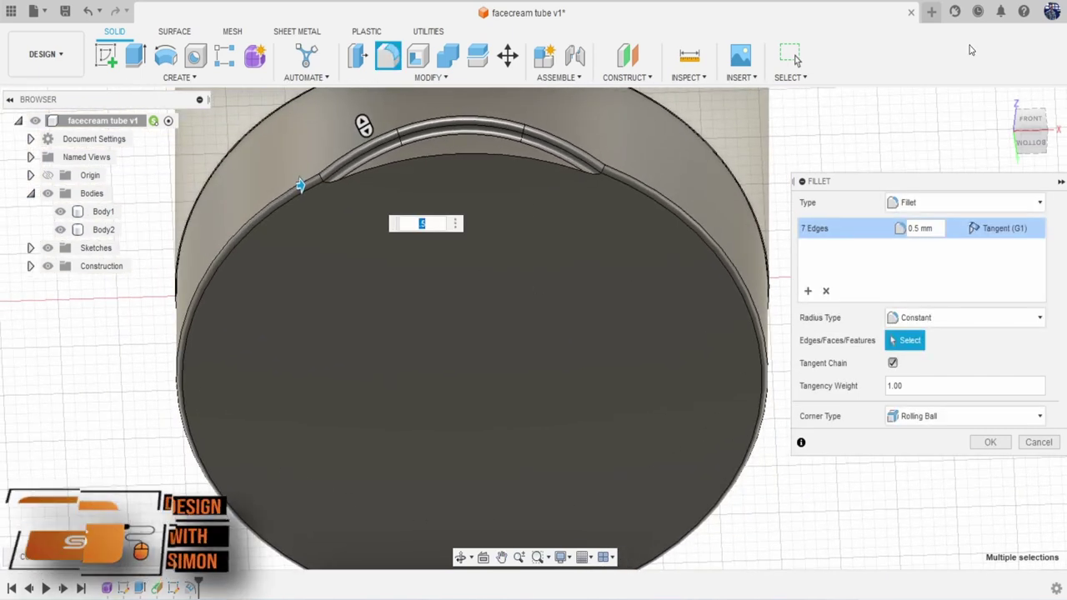
middle_click_drag(300, 183, 302, 218, "shift")
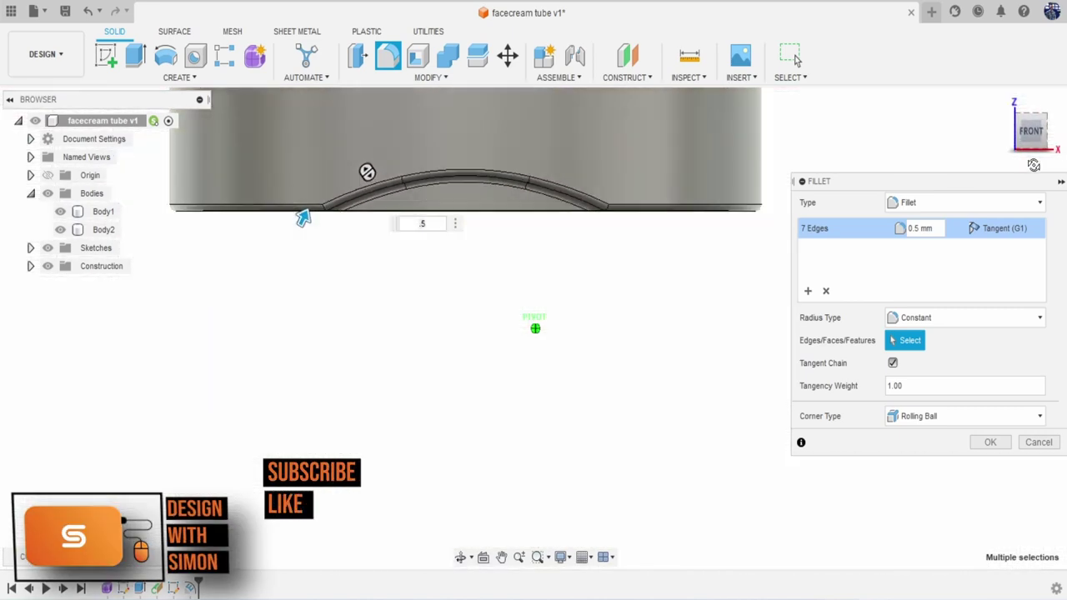
middle_click_drag(1034, 165, 1033, 98, "shift")
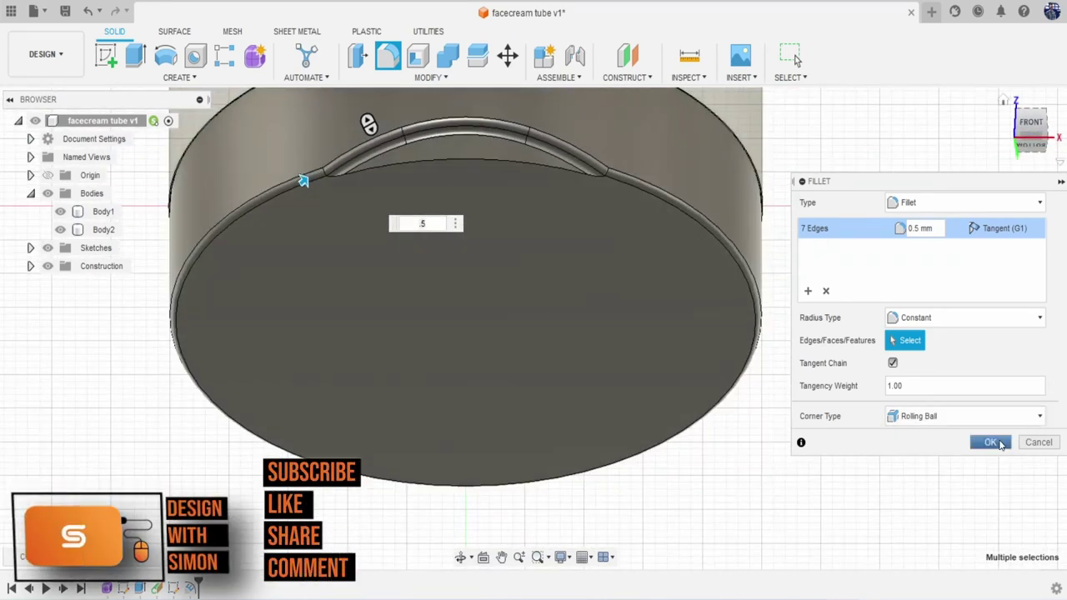
left_click(989, 443)
scroll(521, 246, "down", 3)
scroll(486, 149, "up", 3)
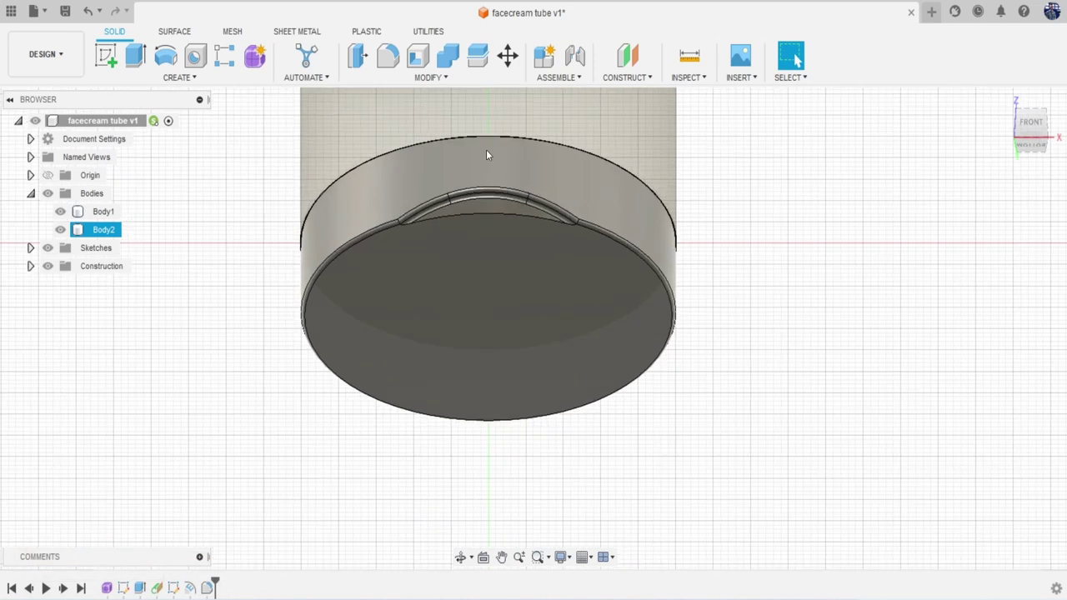
middle_click_drag(486, 150, 525, 138)
scroll(415, 155, "up", 2)
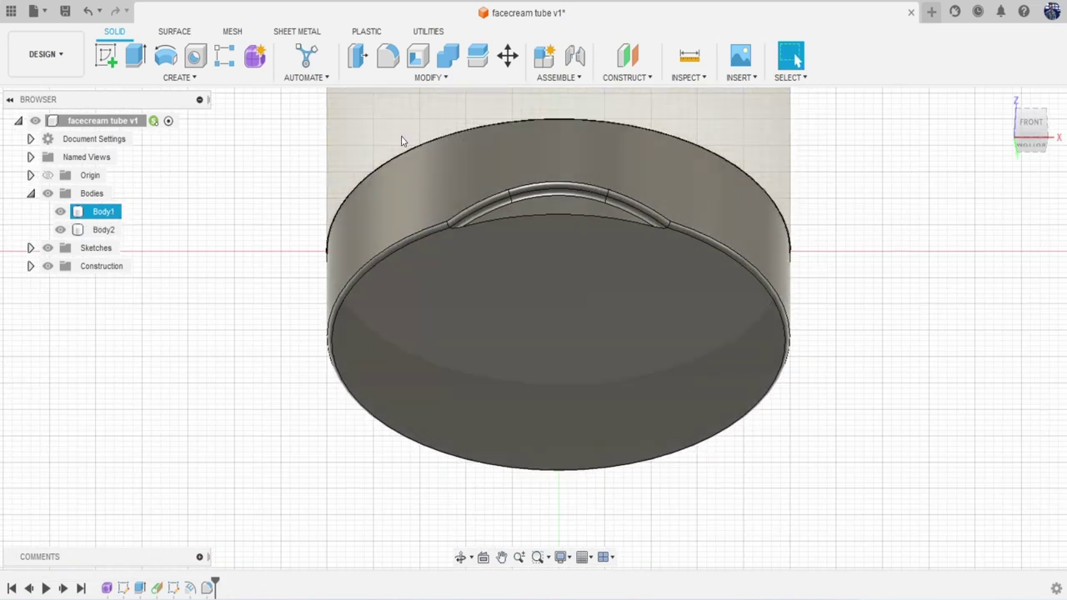
left_click(1029, 123)
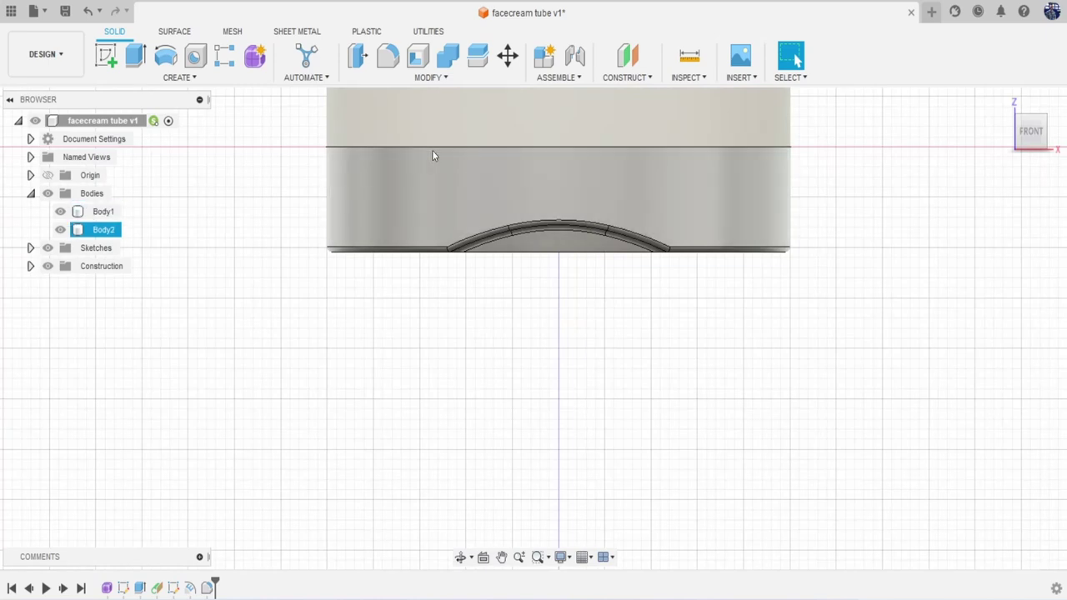
middle_click_drag(375, 150, 313, 203)
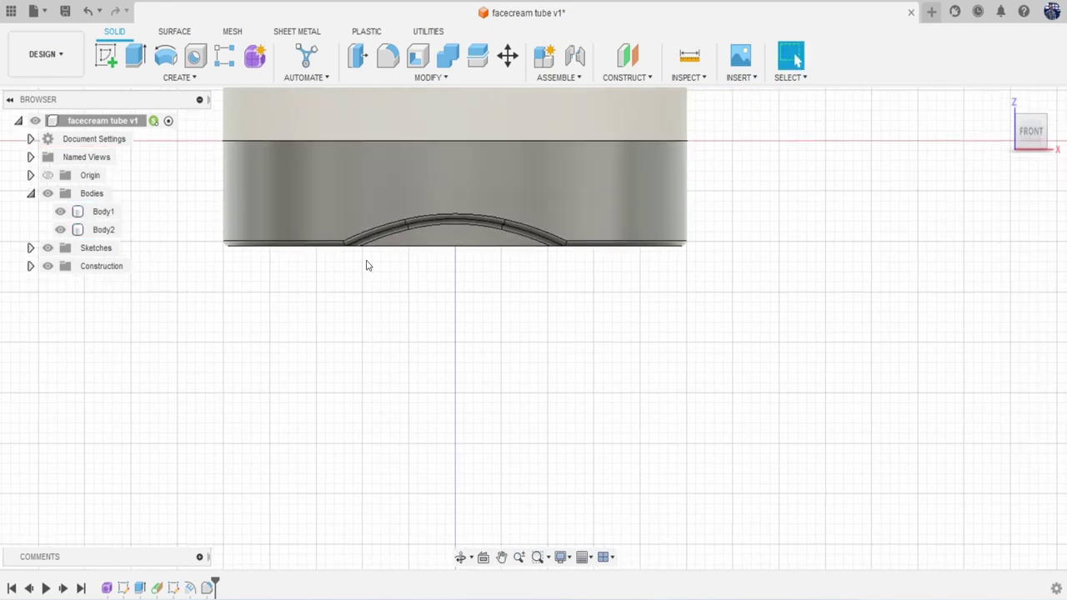
Duplicate the cap body in place and rotate the copy 180 degrees about the Y axis.
left_click(103, 230)
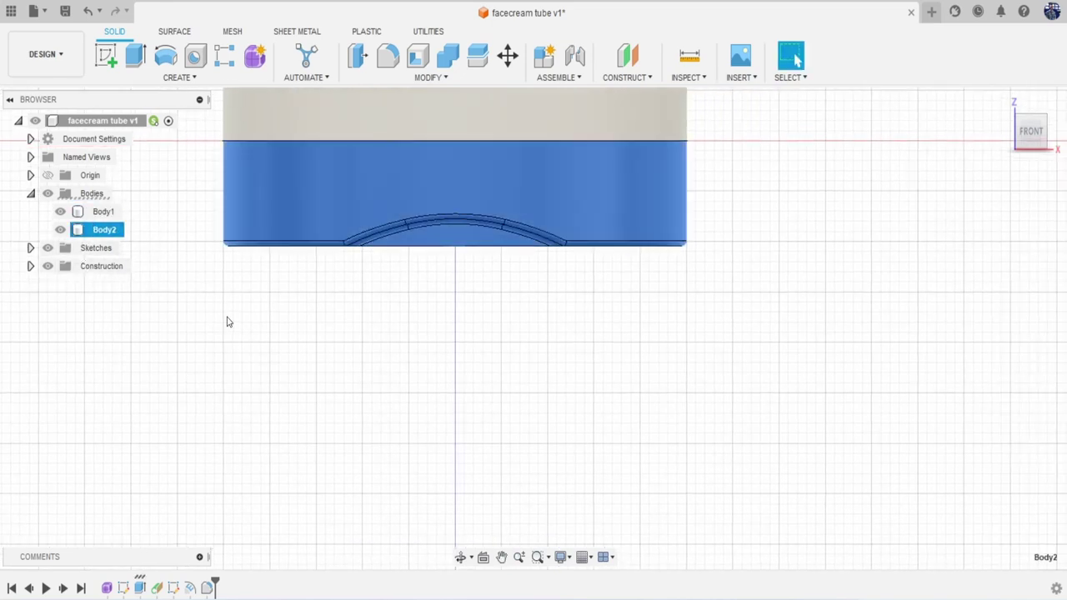
key("ctrl+c")
key("ctrl+v")
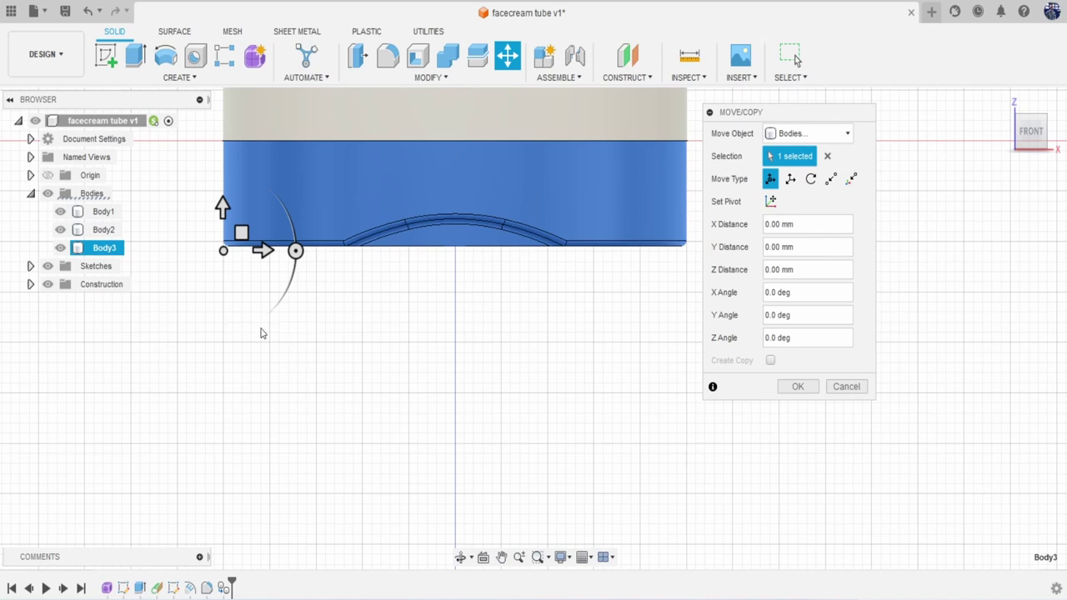
scroll(397, 374, "down", 1)
middle_click_drag(407, 374, 364, 397)
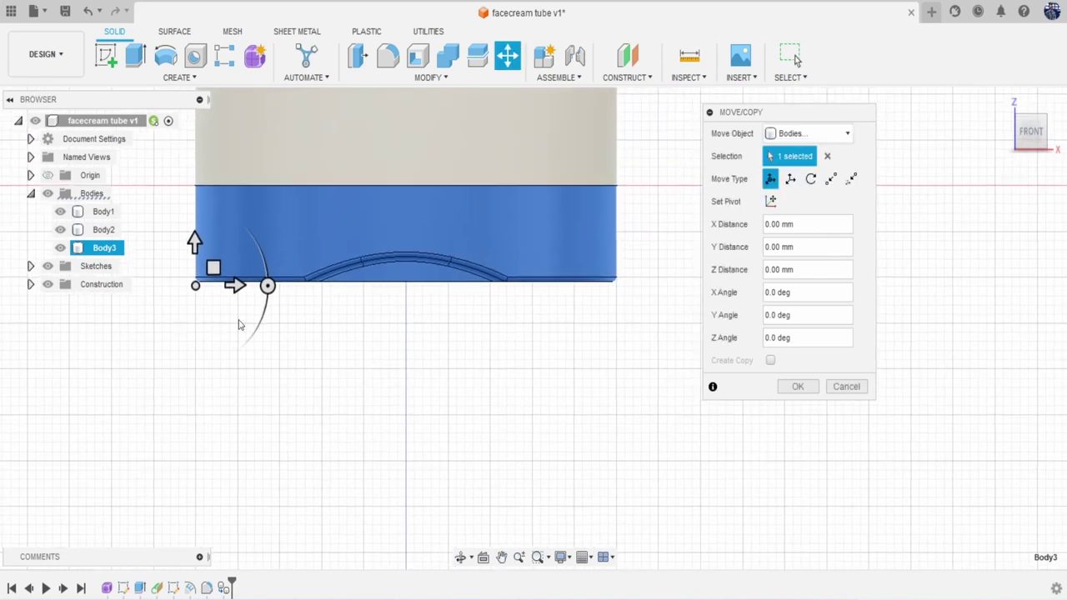
left_click_drag(268, 284, 300, 319)
type("180")
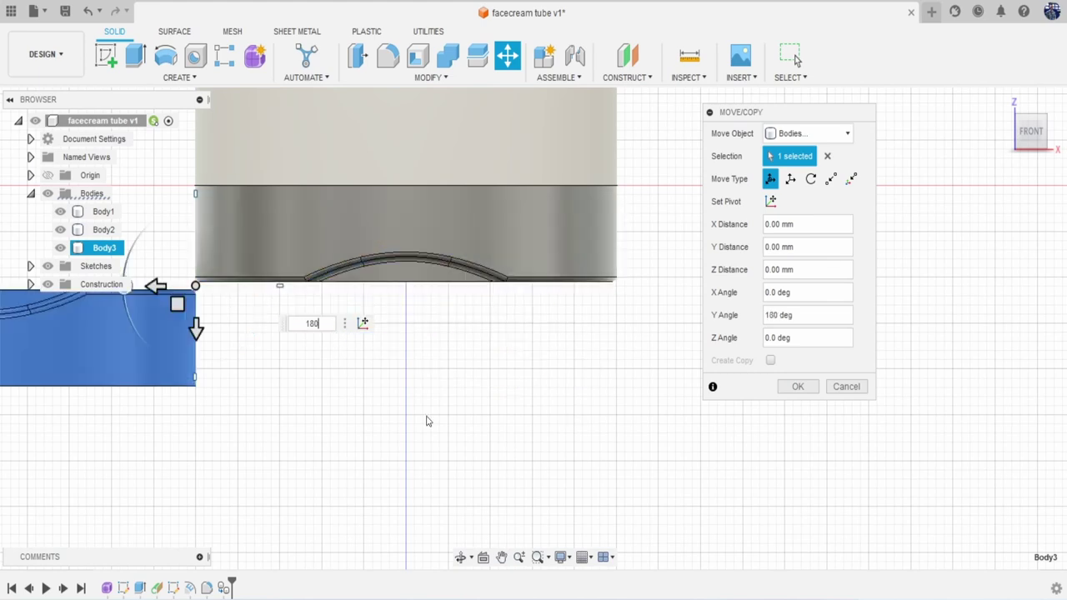
scroll(413, 421, "down", 1)
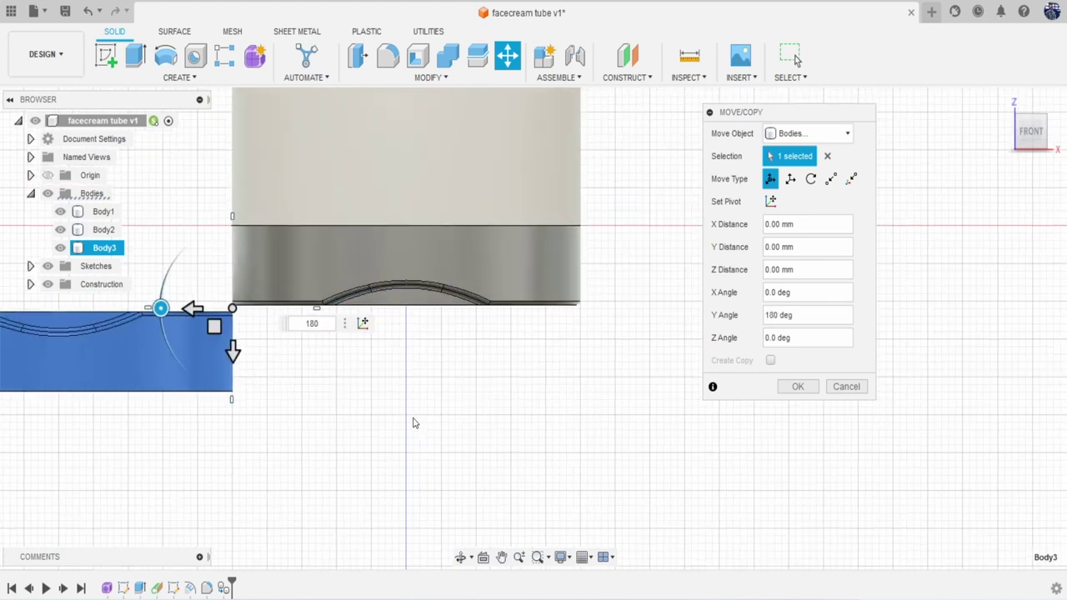
Move the flipped copy directly beneath the original cap with an X distance of -50.138 mm, then a Z distance of -0.874 mm.
middle_click_drag(415, 421, 481, 426)
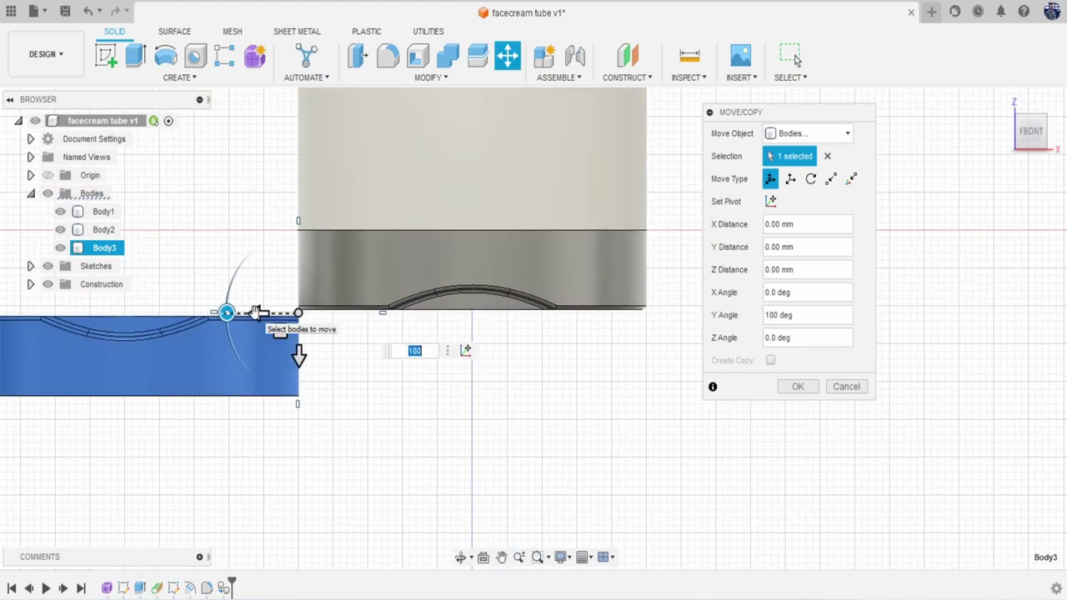
left_click_drag(258, 312, 602, 368)
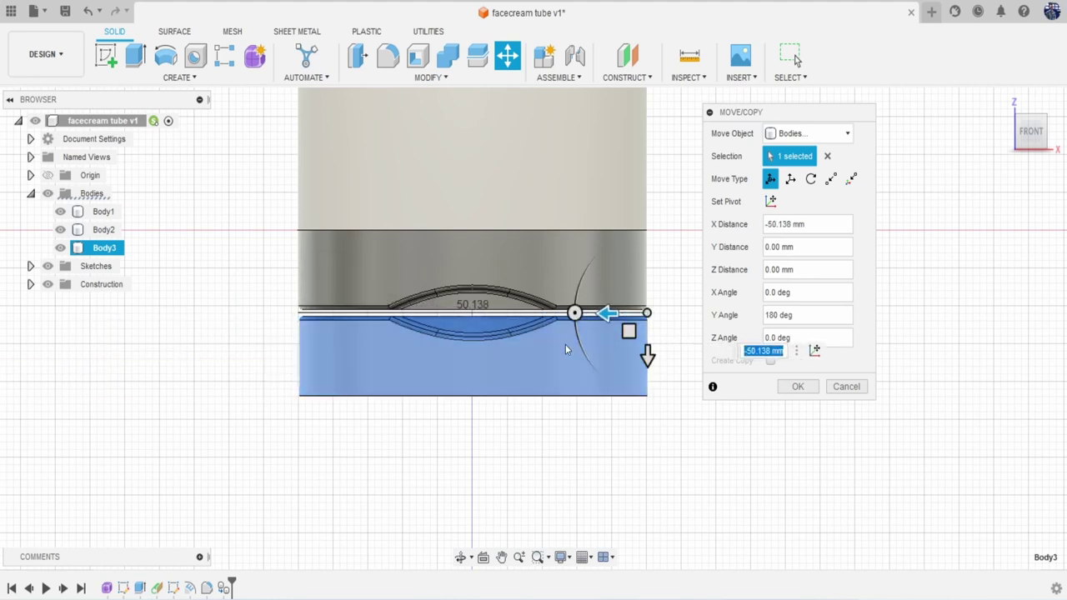
scroll(577, 346, "up", 2)
left_click_drag(672, 342, 672, 333)
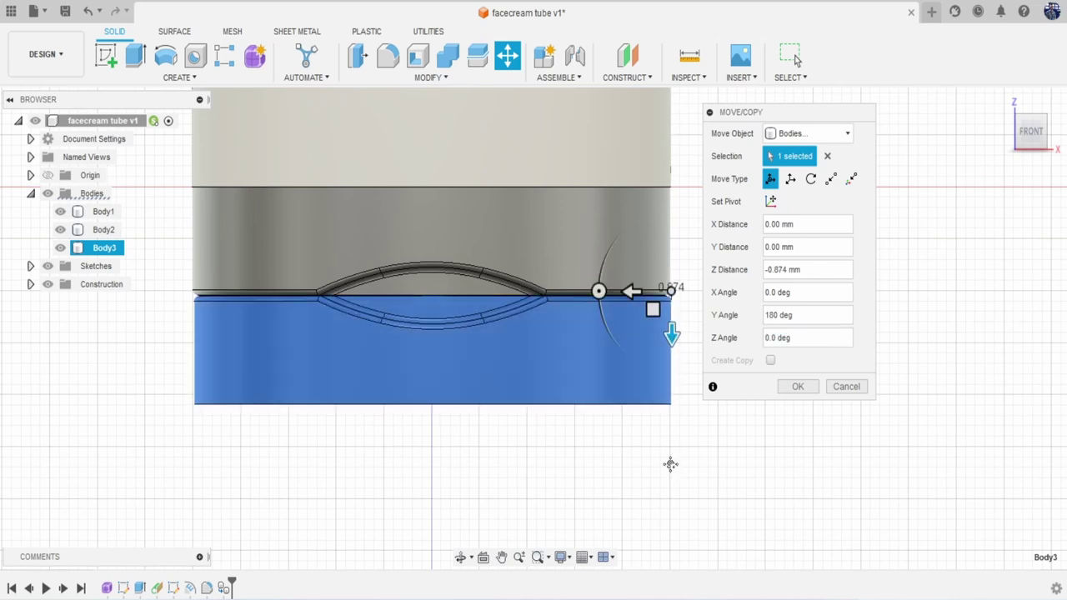
Reset the move pivot to the middle of the seam between the original cap and its flipped copy.
scroll(377, 315, "up", 5)
scroll(259, 327, "up", 2)
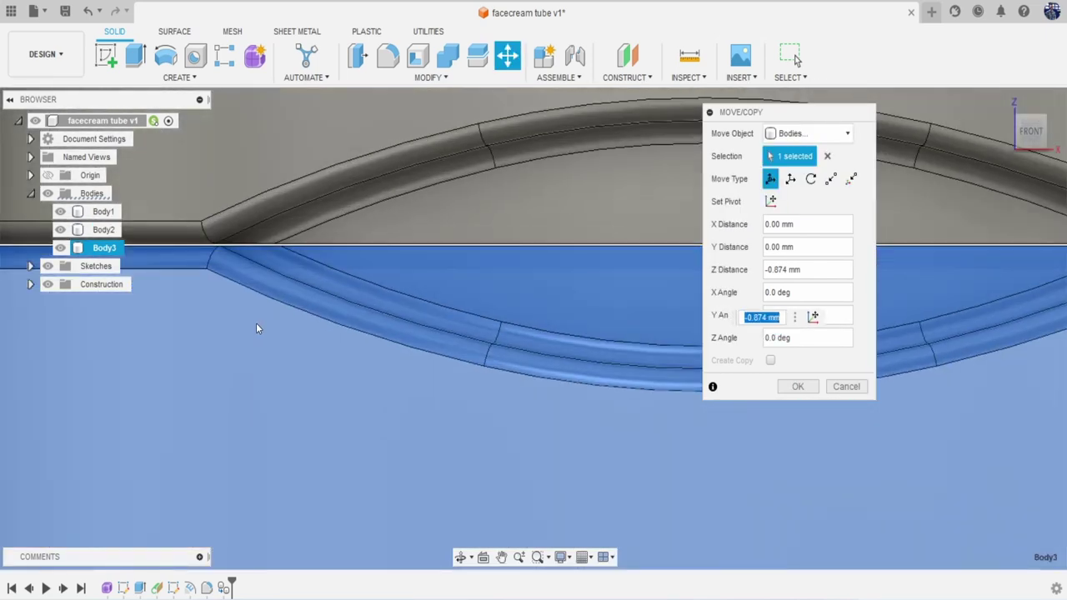
middle_click_drag(224, 278, 263, 311)
scroll(405, 250, "up", 3)
scroll(408, 240, "down", 1)
scroll(409, 242, "down", 5)
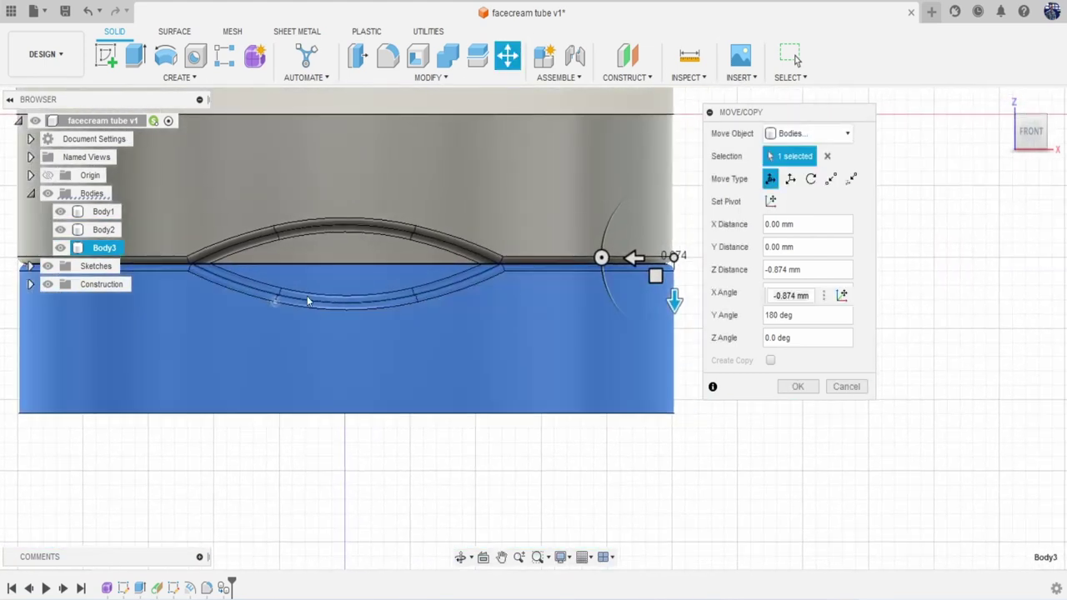
left_click(769, 201)
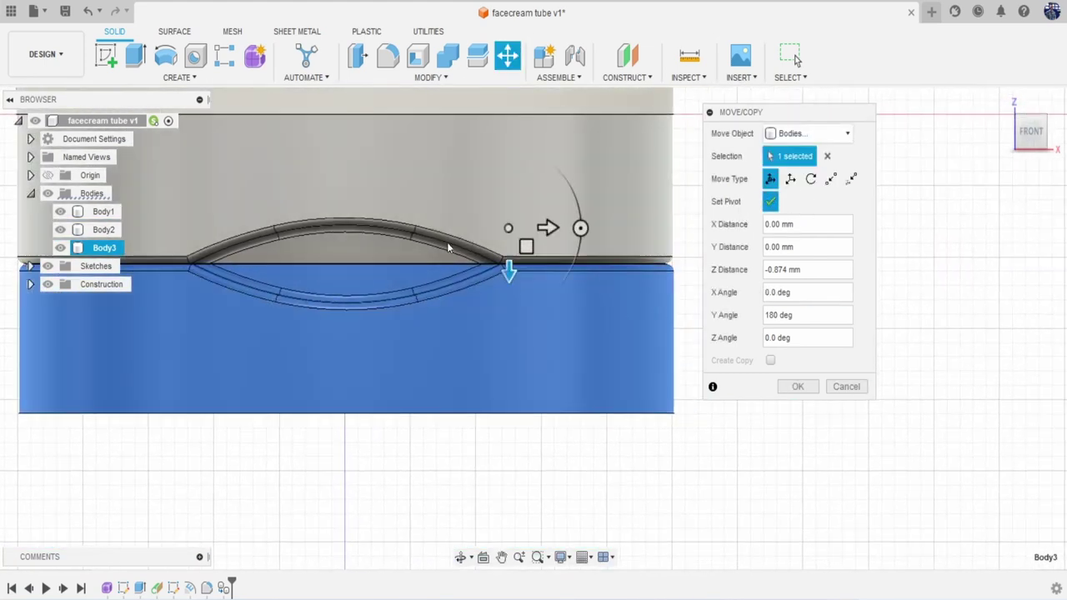
left_click(346, 265)
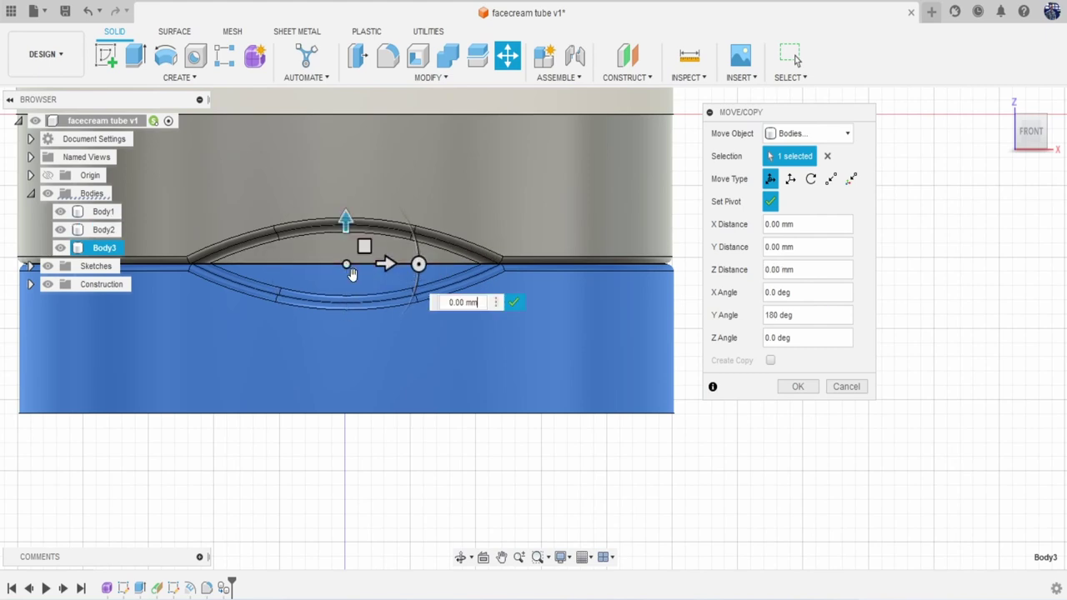
left_click(770, 204)
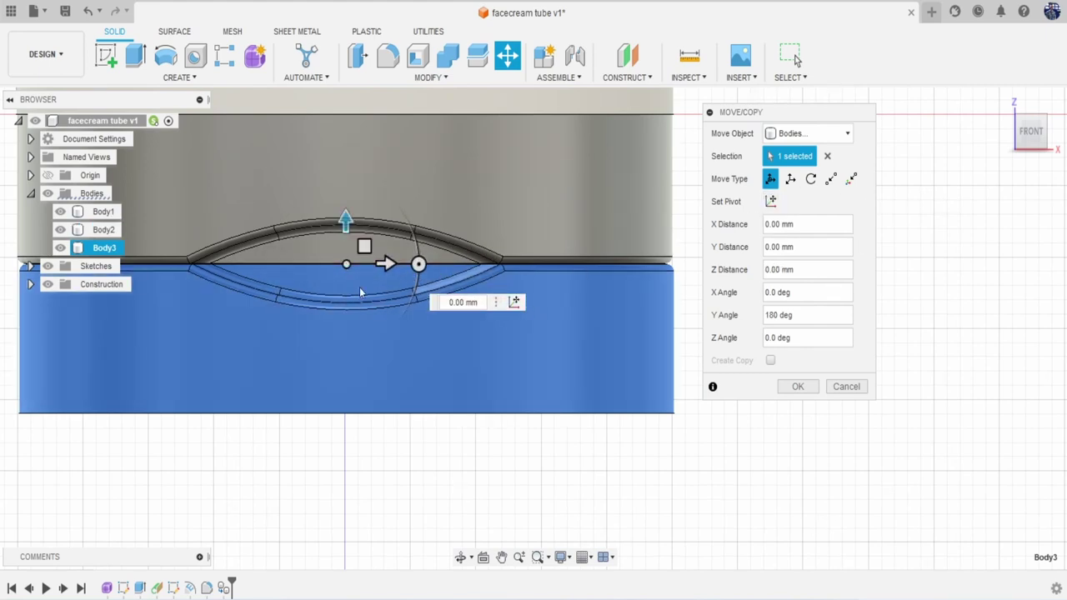
Nudge the flipped copy -0.137 mm along X and 0.023 mm along Z to align the two recesses.
scroll(300, 280, "up", 3)
middle_click_drag(295, 277, 469, 290)
scroll(594, 263, "up", 2)
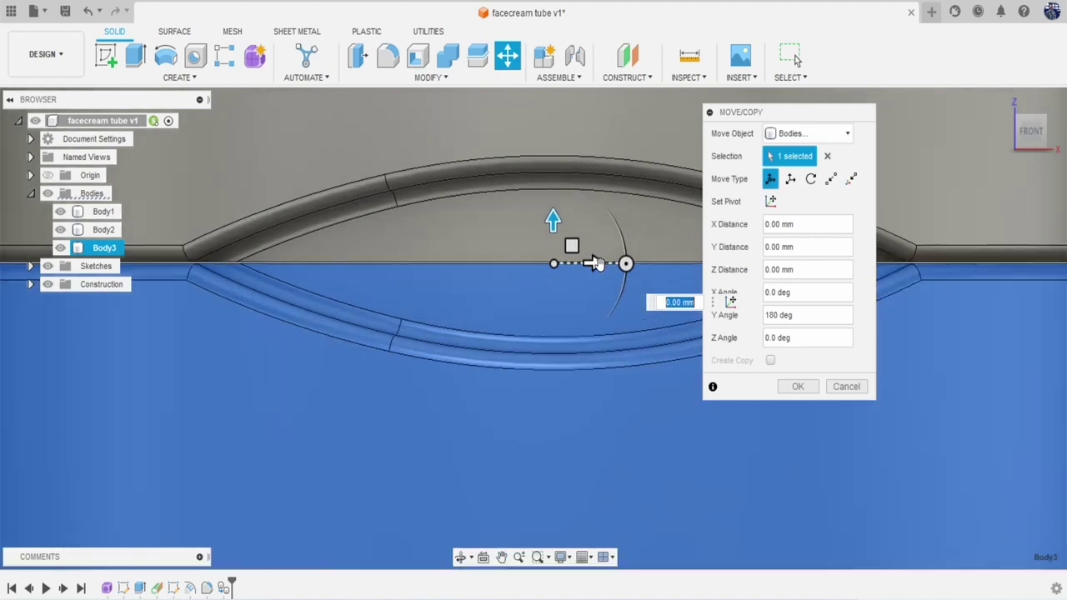
left_click_drag(591, 265, 586, 267)
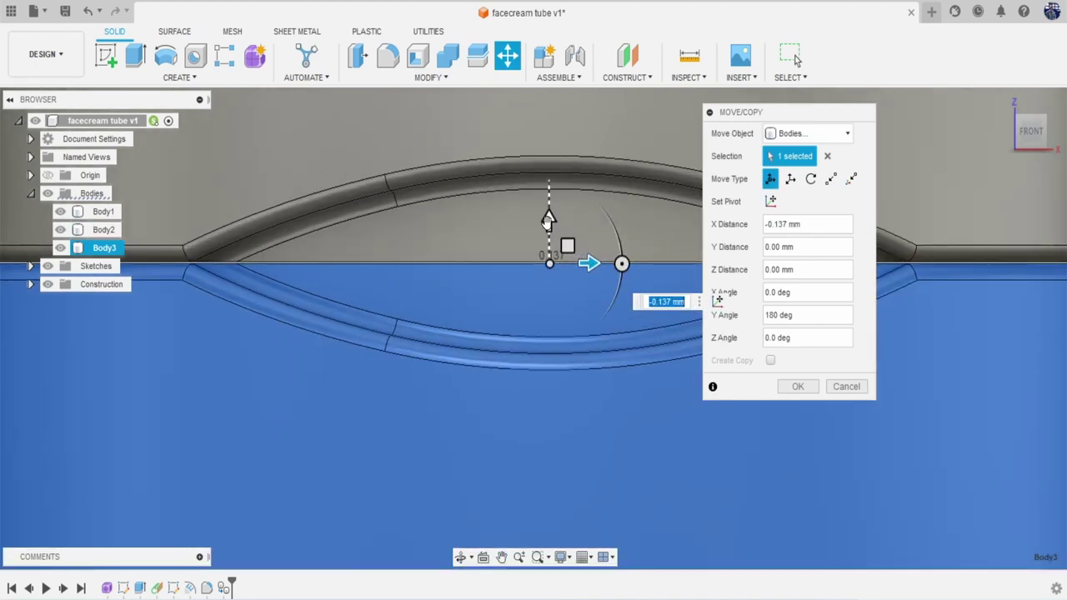
left_click(548, 222)
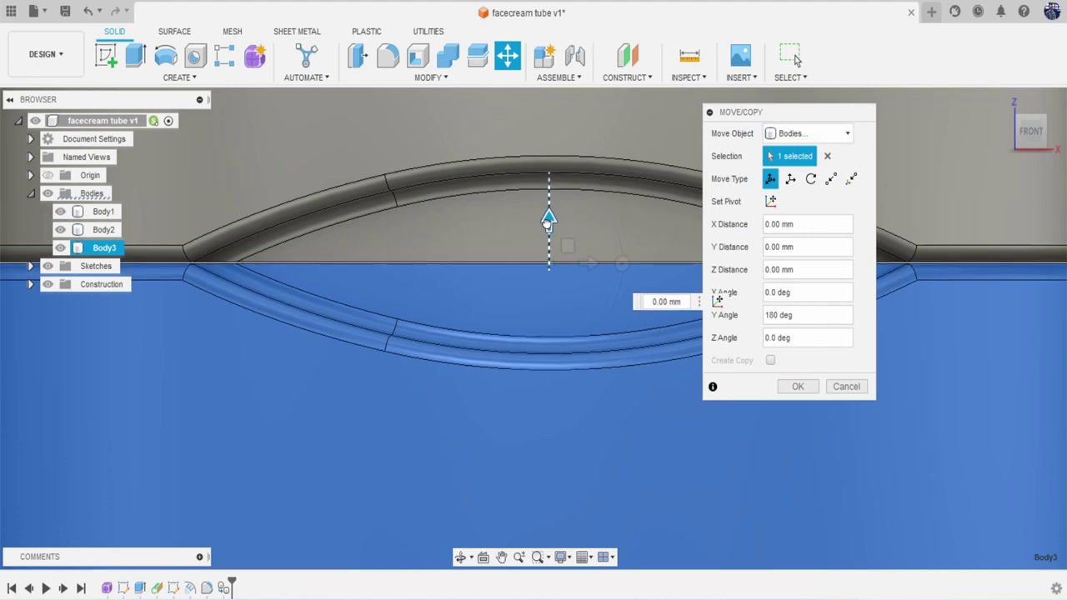
left_click_drag(547, 223, 546, 219)
Raise the flipped copy to a Z distance of 0.048 mm so it meets the upper cap, and apply the move.
middle_click_drag(336, 319, 500, 319)
scroll(360, 265, "up", 5)
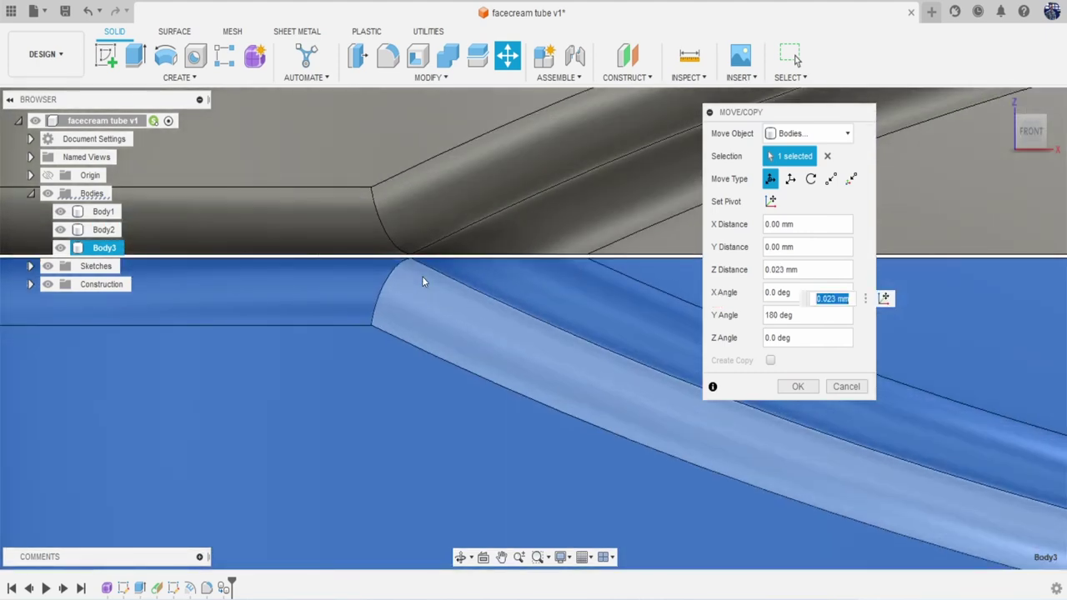
scroll(421, 276, "down", 5)
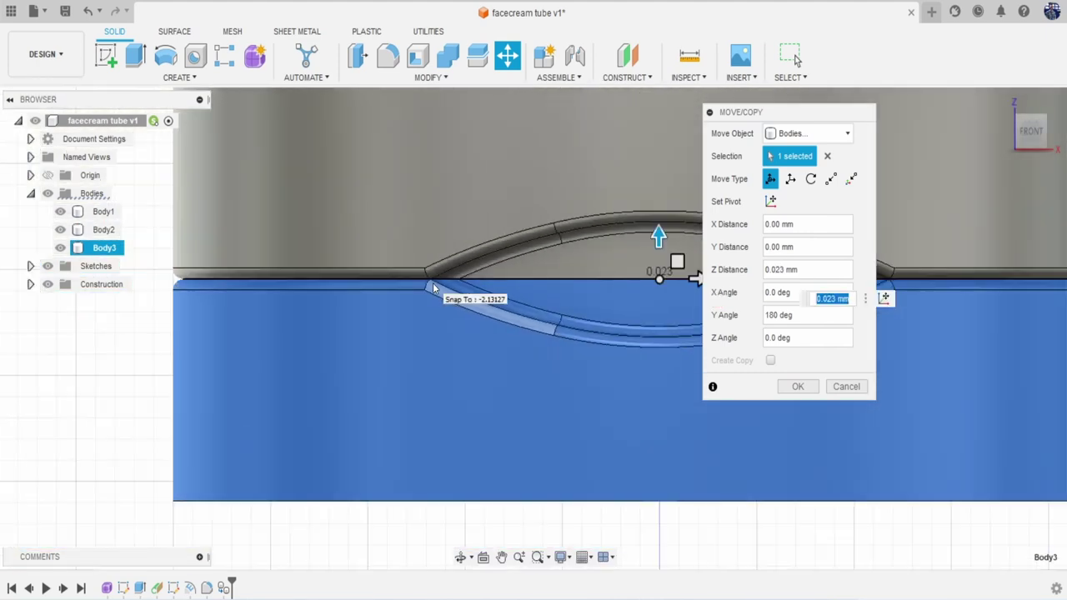
scroll(438, 316, "down", 4)
scroll(426, 307, "up", 5)
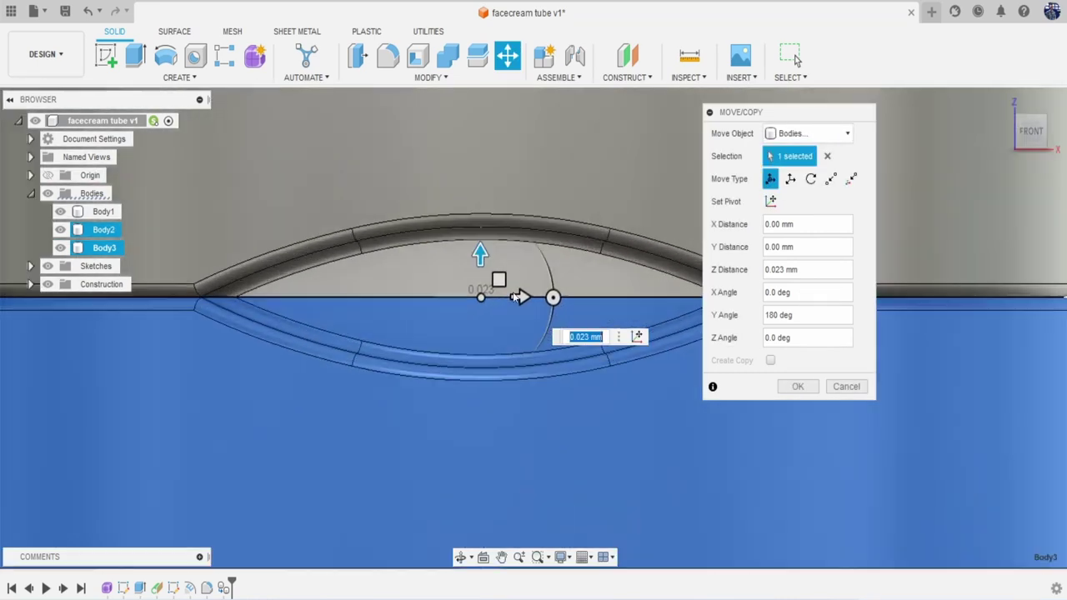
scroll(517, 297, "up", 5)
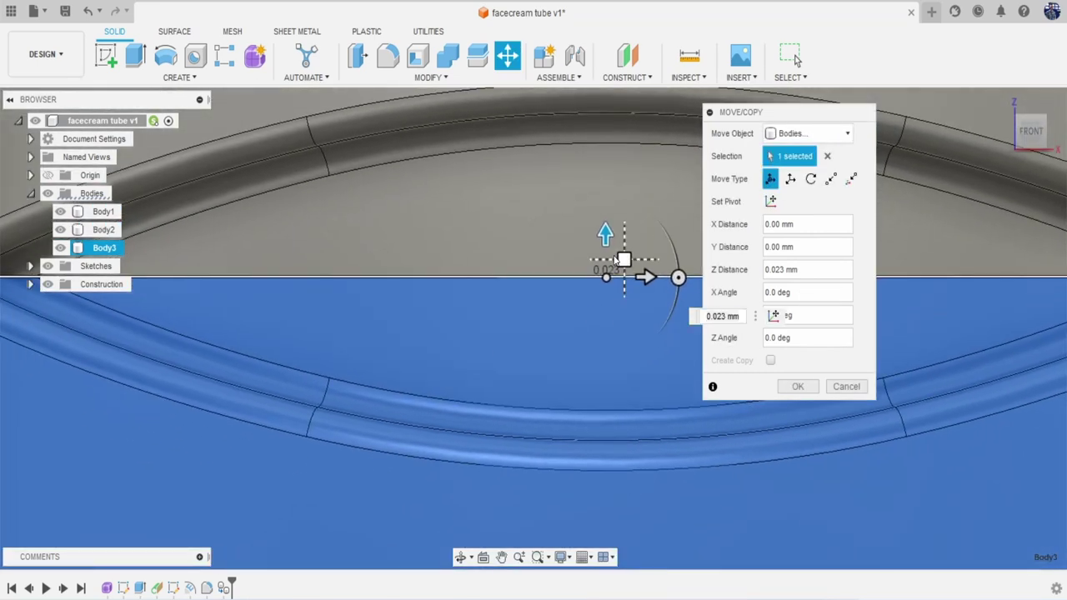
left_click_drag(602, 237, 605, 231)
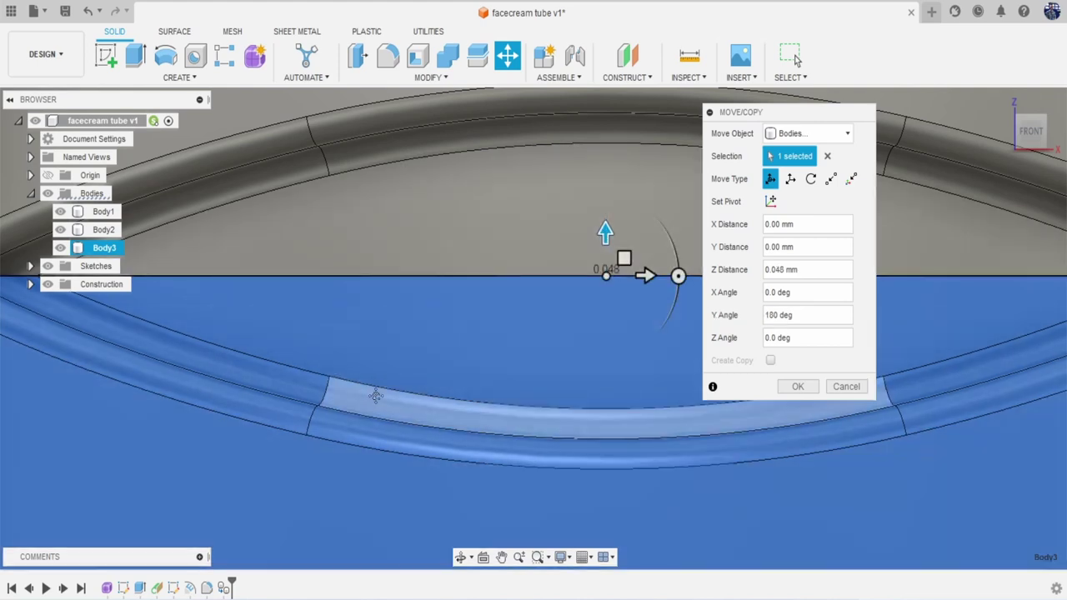
scroll(376, 394, "down", 4)
scroll(520, 329, "up", 5)
scroll(462, 285, "down", 8)
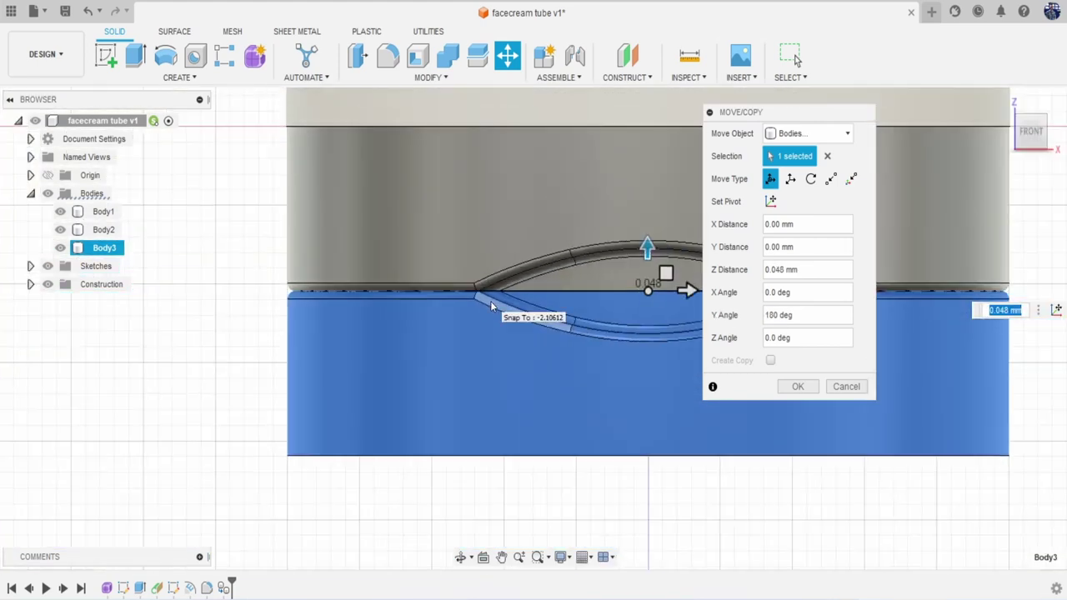
middle_click_drag(490, 301, 328, 276)
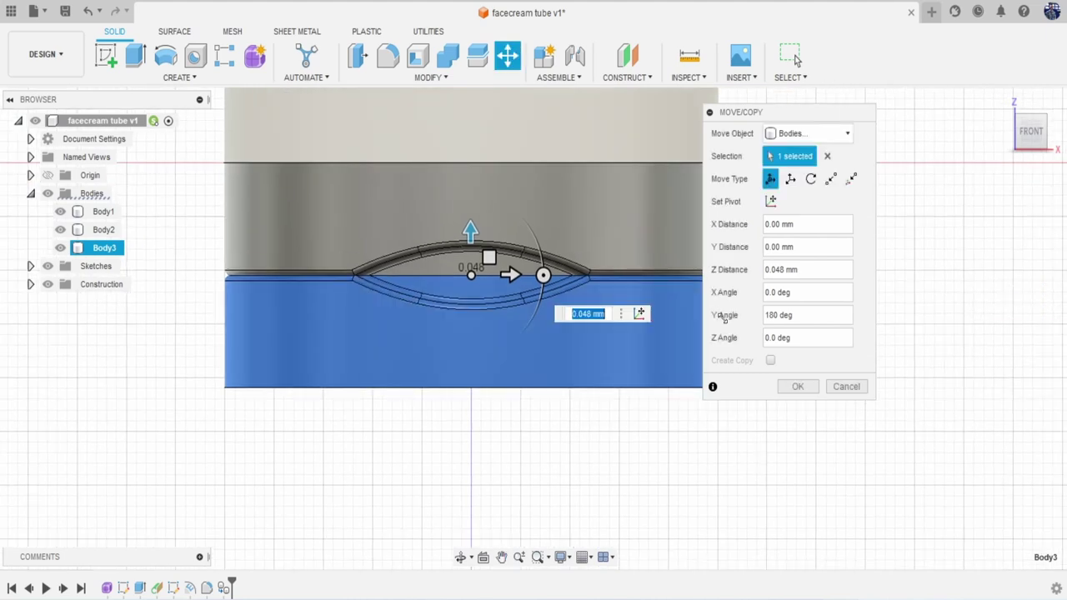
left_click(796, 387)
Save a new version of the design with the description User Saved.
scroll(686, 309, "down", 2)
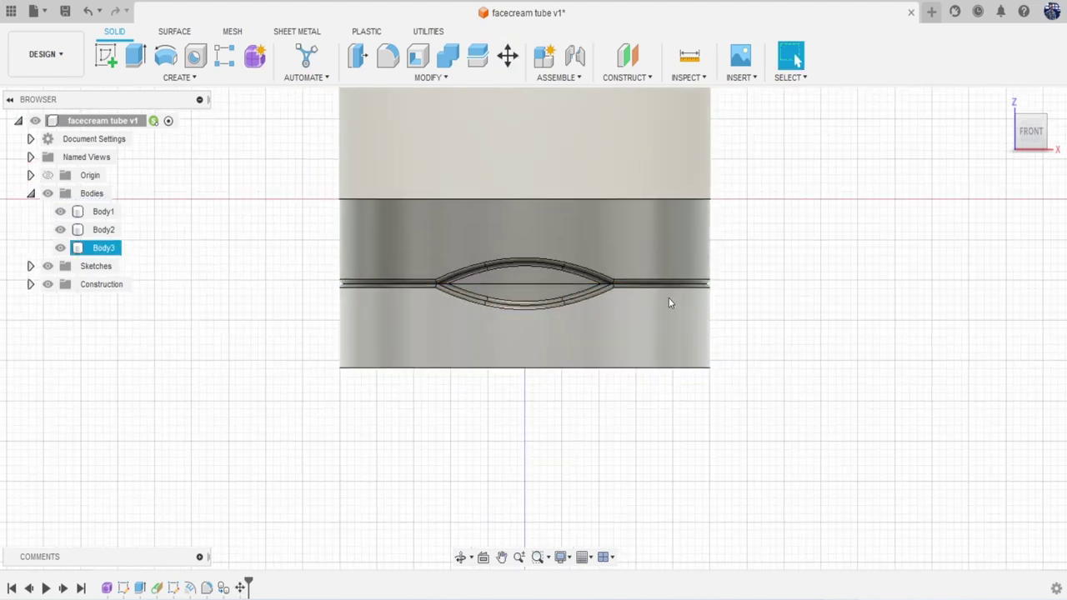
scroll(668, 298, "down", 2)
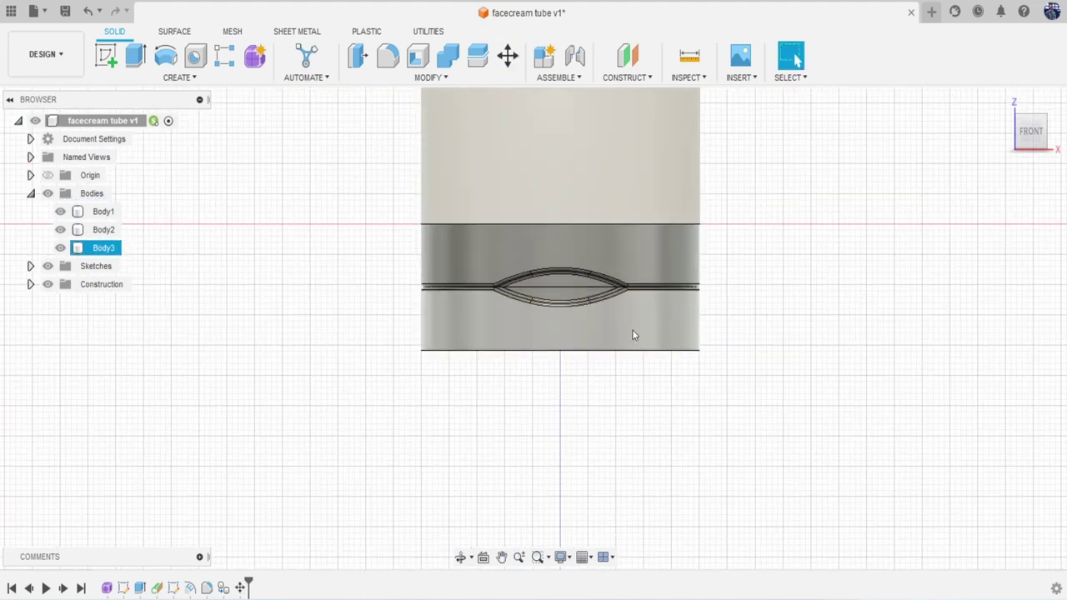
left_click(750, 235)
left_click_drag(1030, 121, 965, 93)
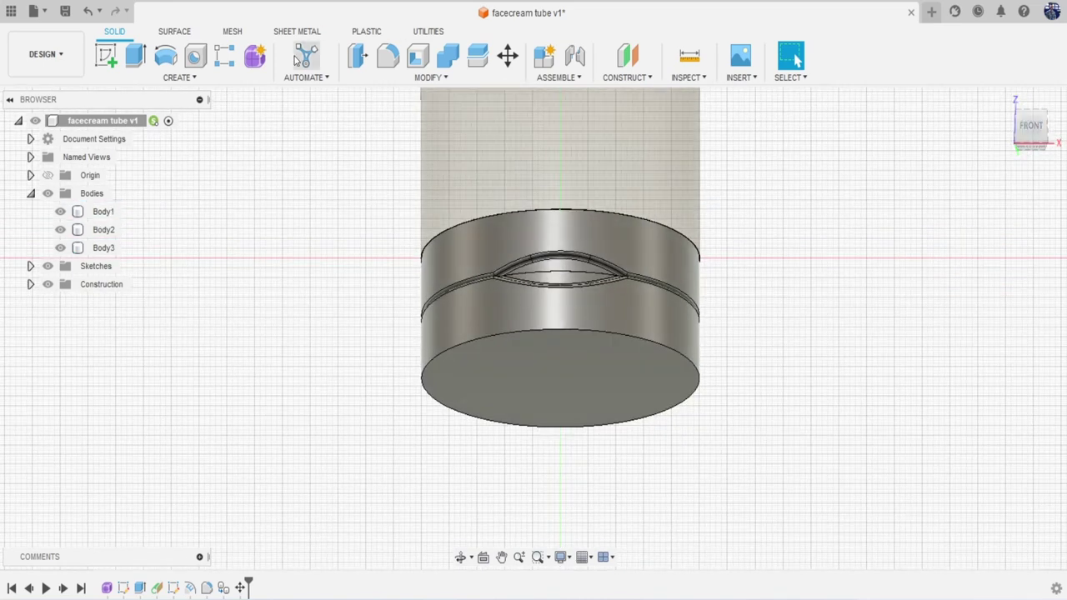
left_click(65, 13)
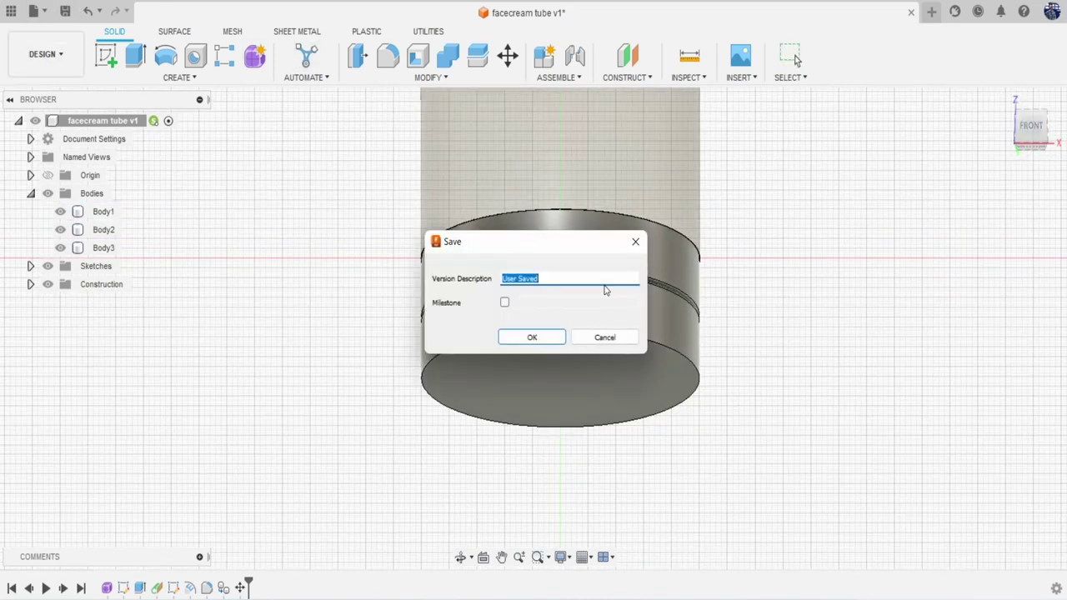
left_click(552, 338)
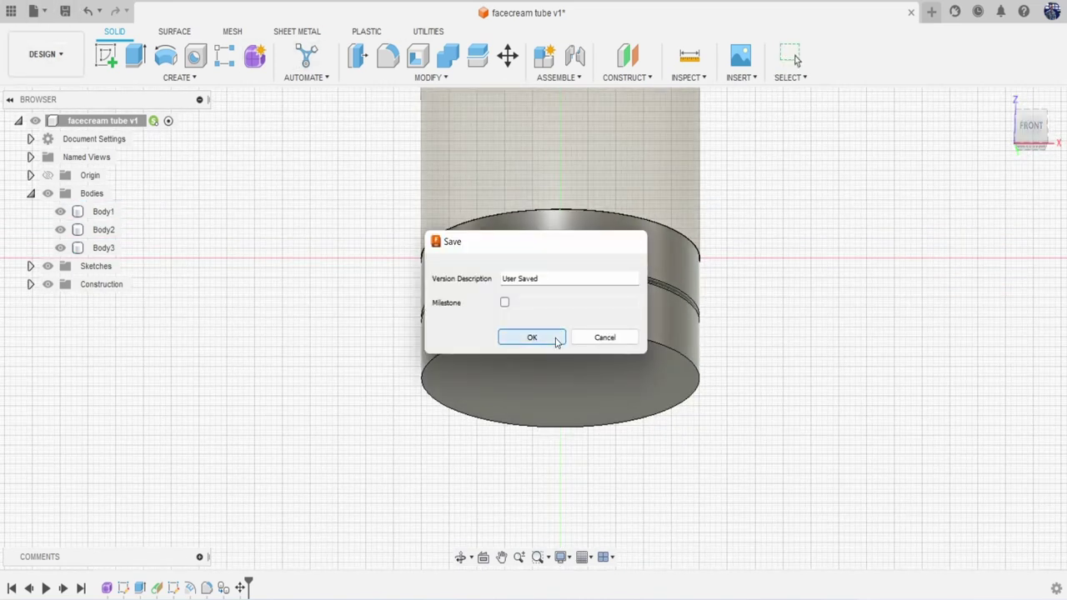
Shorten the lower cap piece by offsetting its flat bottom face -4.996 mm.
left_click(366, 60)
left_click(558, 395)
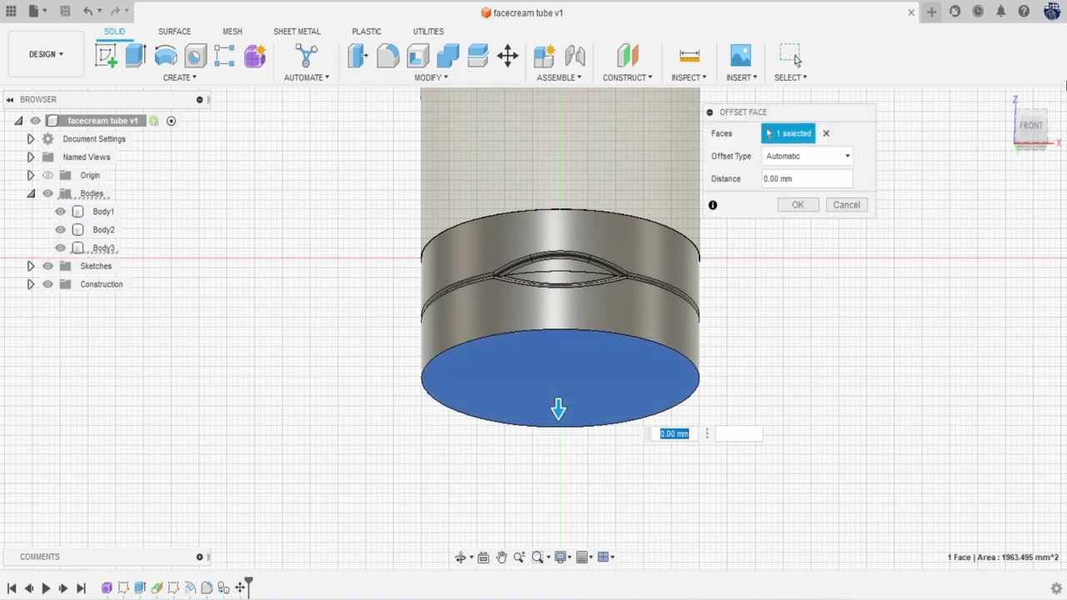
left_click(1031, 127)
left_click_drag(558, 364, 559, 339)
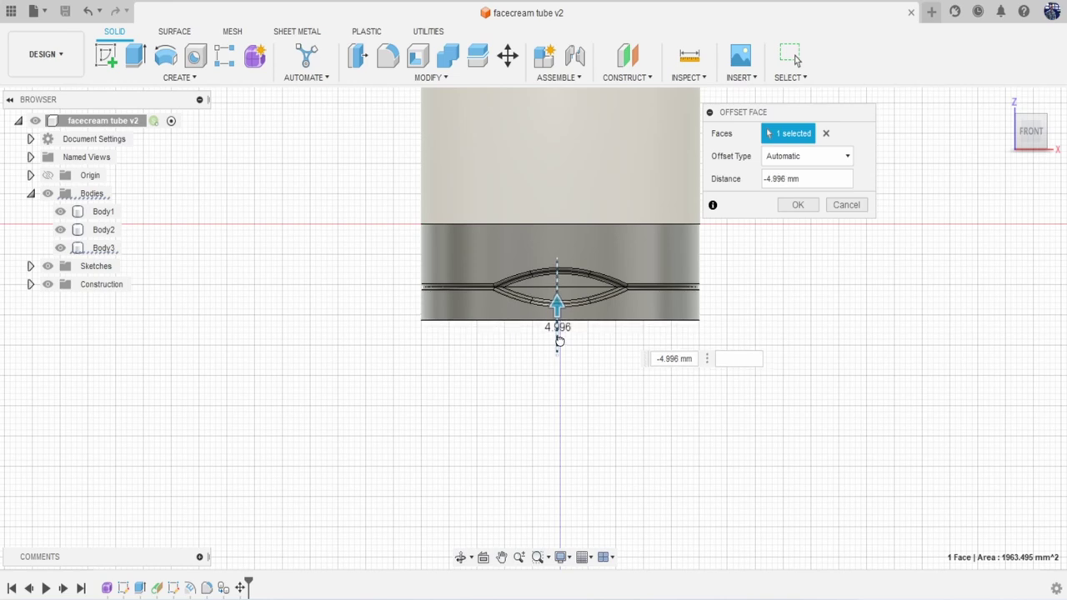
left_click(805, 204)
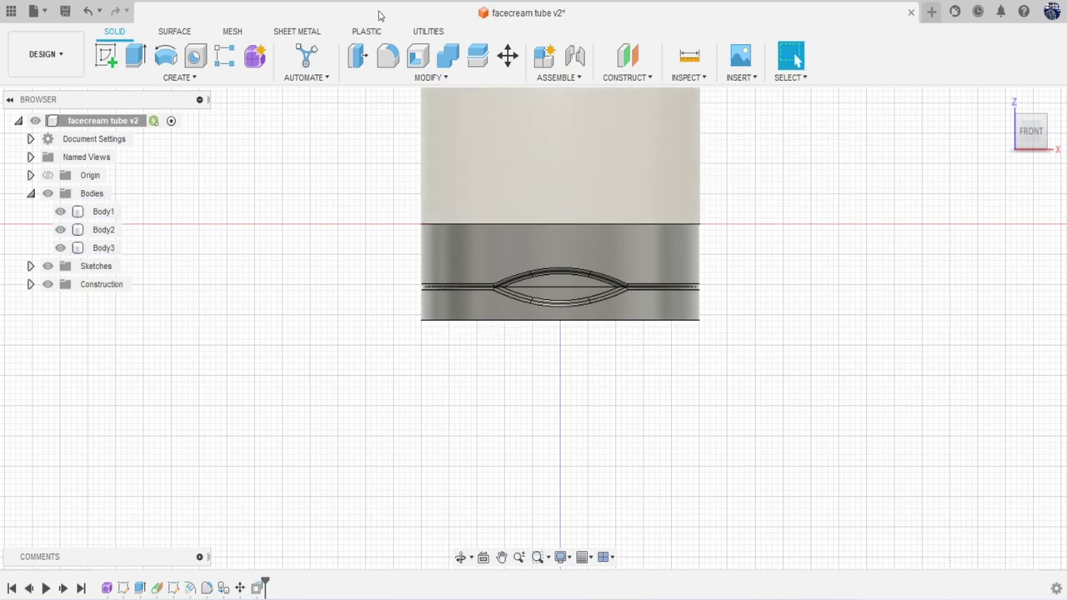
left_click(385, 51)
scroll(502, 222, "up", 3)
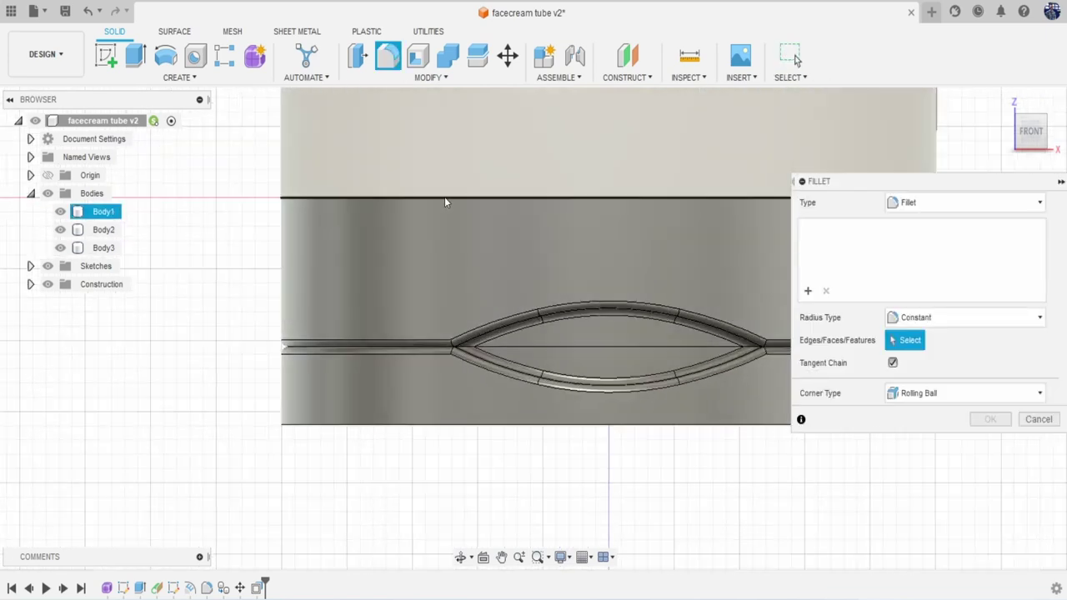
left_click(444, 197)
left_click_drag(439, 206, 442, 196)
left_click(1040, 438)
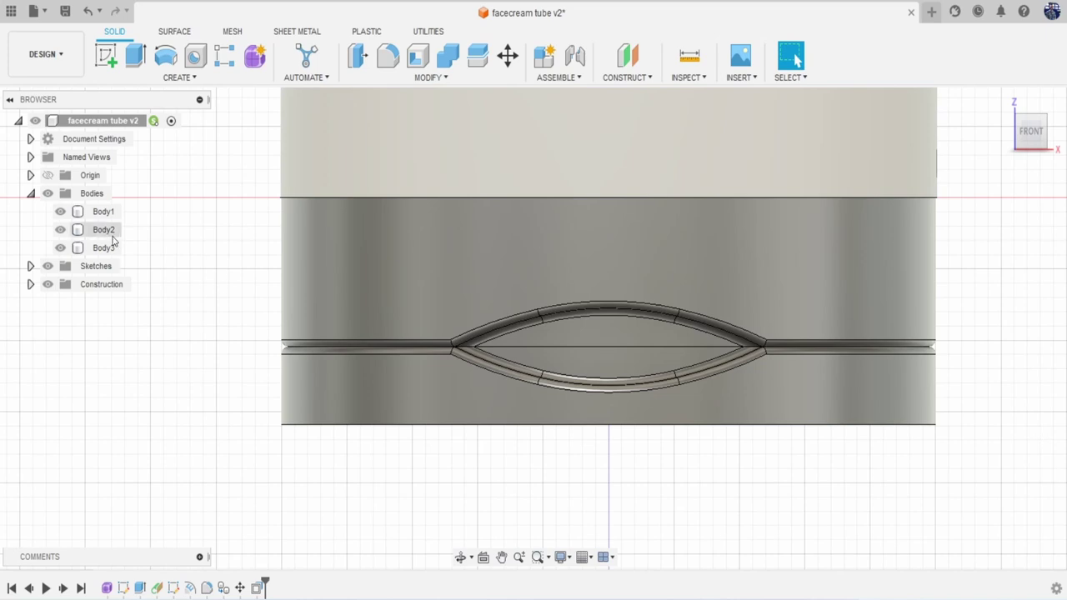
Fillet the upper cap piece's top edge with a 0.259 mm radius, hiding the tube body while selecting the edge.
left_click(60, 211)
left_click(388, 56)
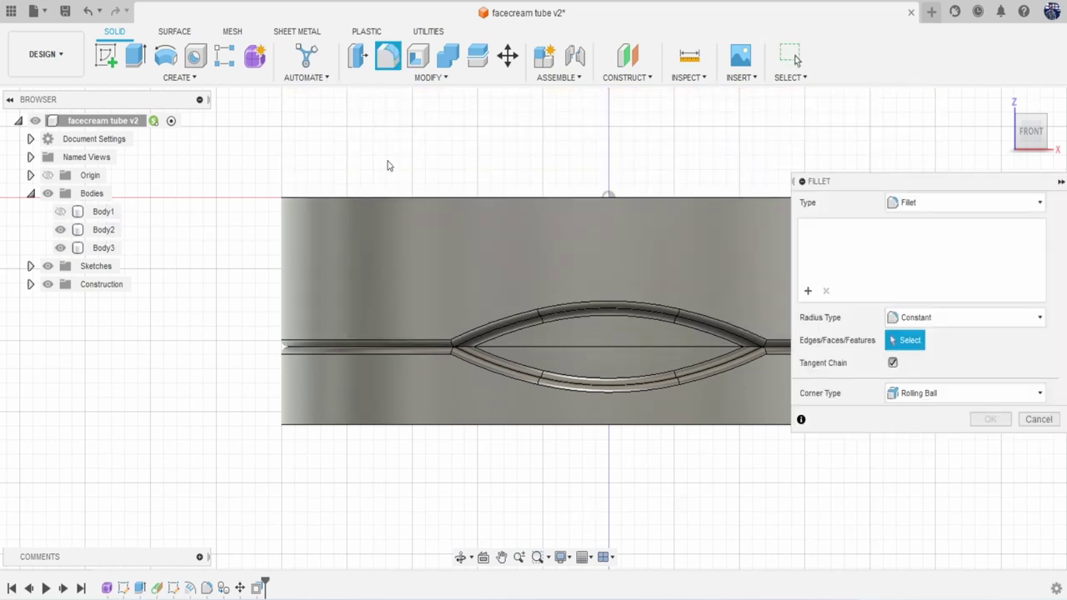
left_click(389, 197)
left_click_drag(372, 182, 375, 193)
left_click(60, 211)
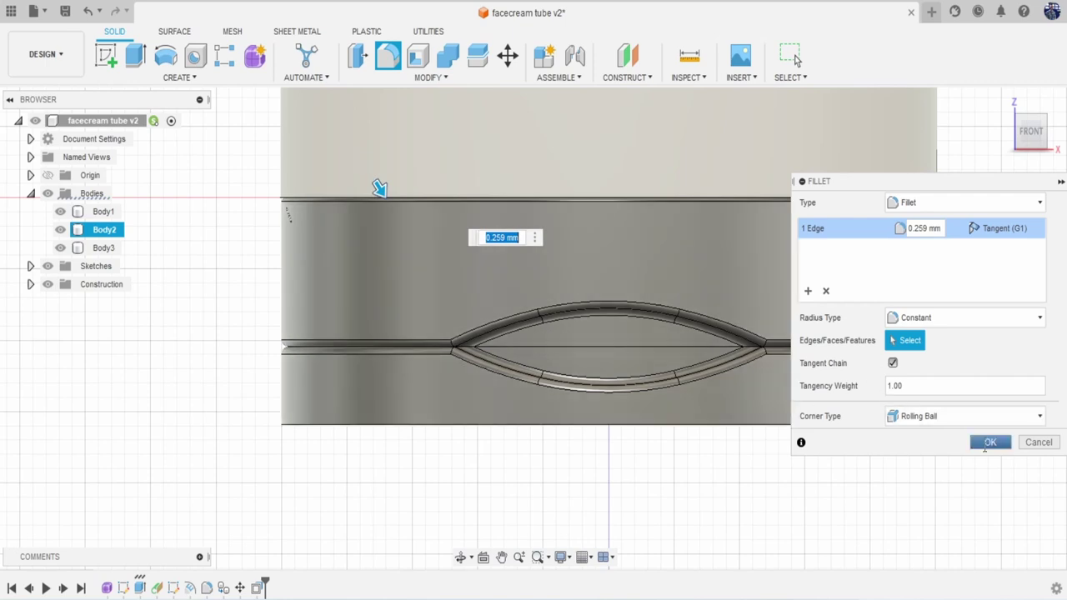
left_click(988, 443)
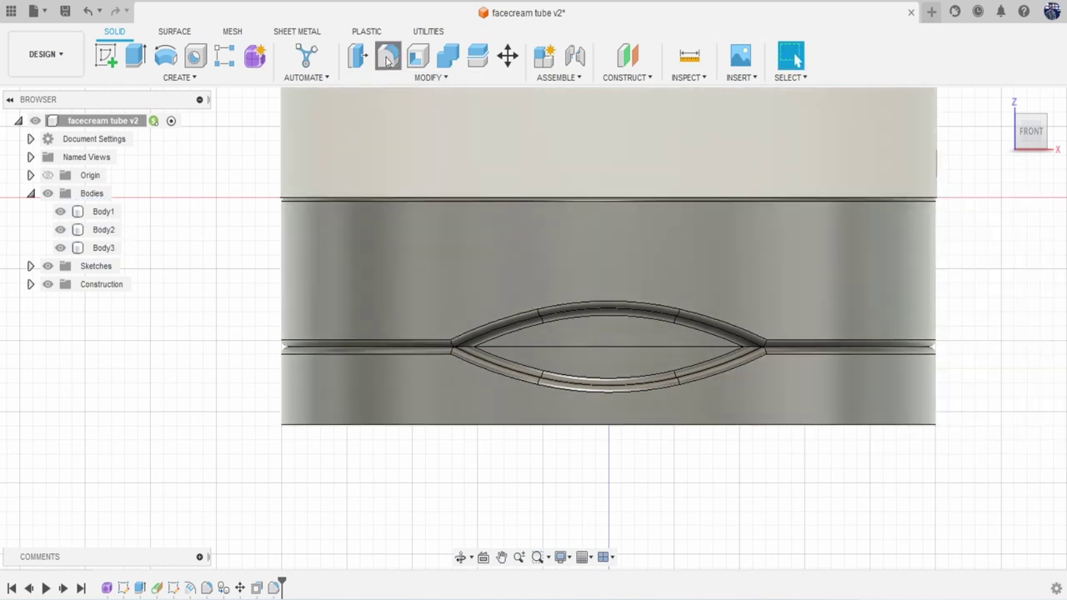
Round the bottom outer edge of the lower cap piece with a constant-radius fillet.
left_click(388, 60)
left_click(387, 427)
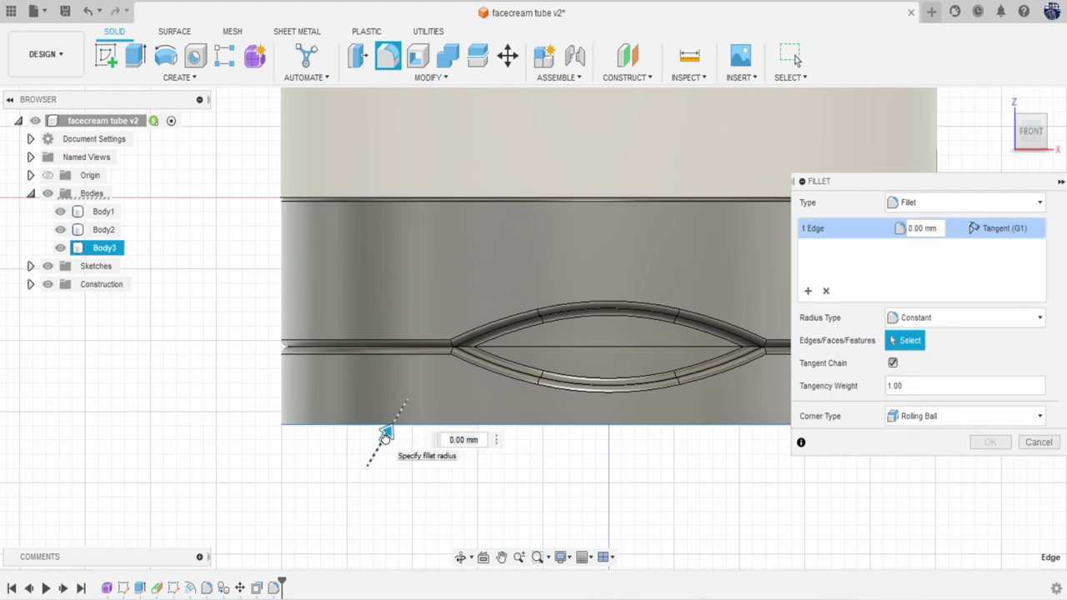
left_click_drag(385, 435, 391, 427)
left_click(992, 443)
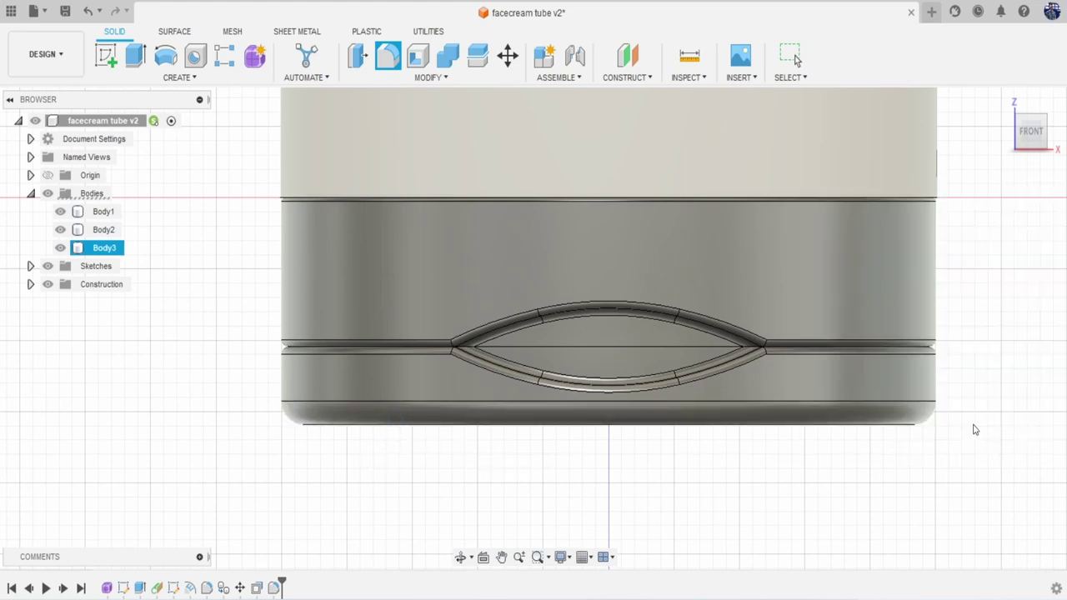
Duplicate the tube's white plastic appearance and set the copy's colour to light grey, RGB 193, 193, 193.
scroll(684, 319, "down", 6)
middle_click_drag(683, 317, 638, 381)
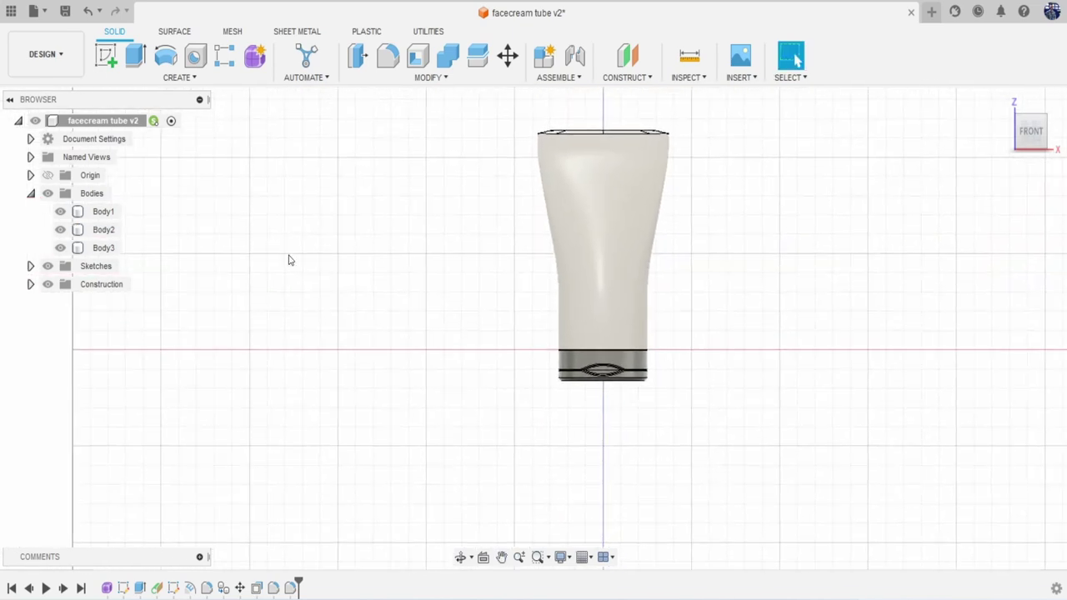
key("a")
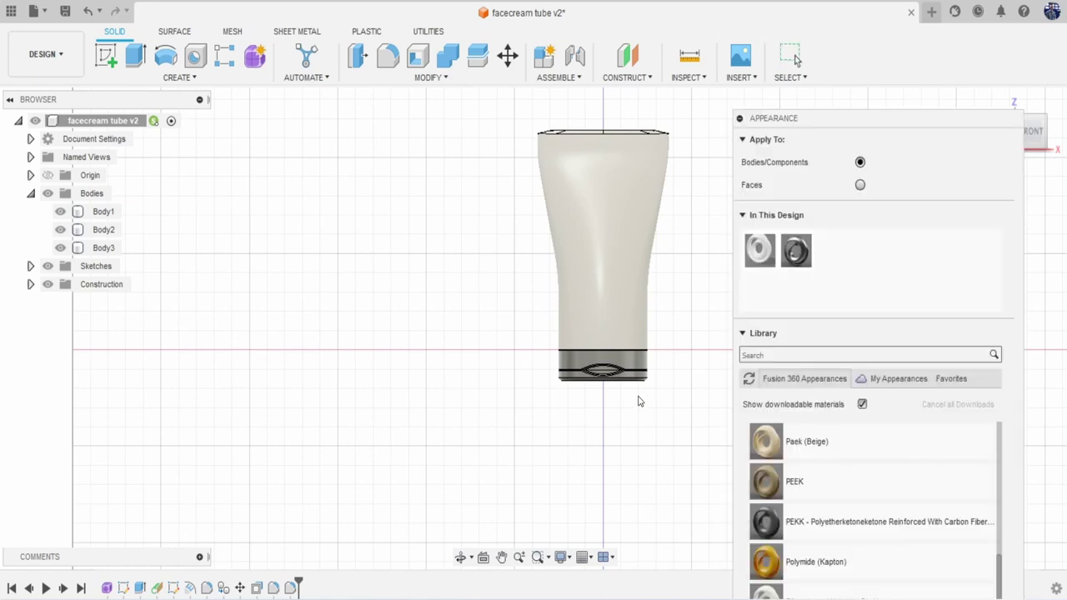
scroll(835, 494, "down", 3)
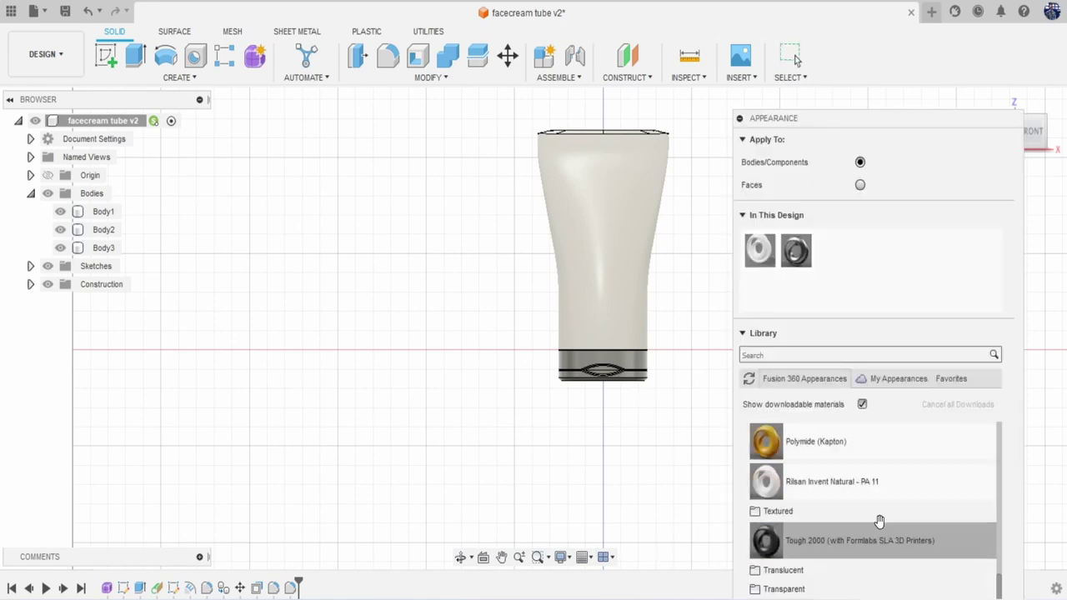
scroll(861, 463, "up", 3)
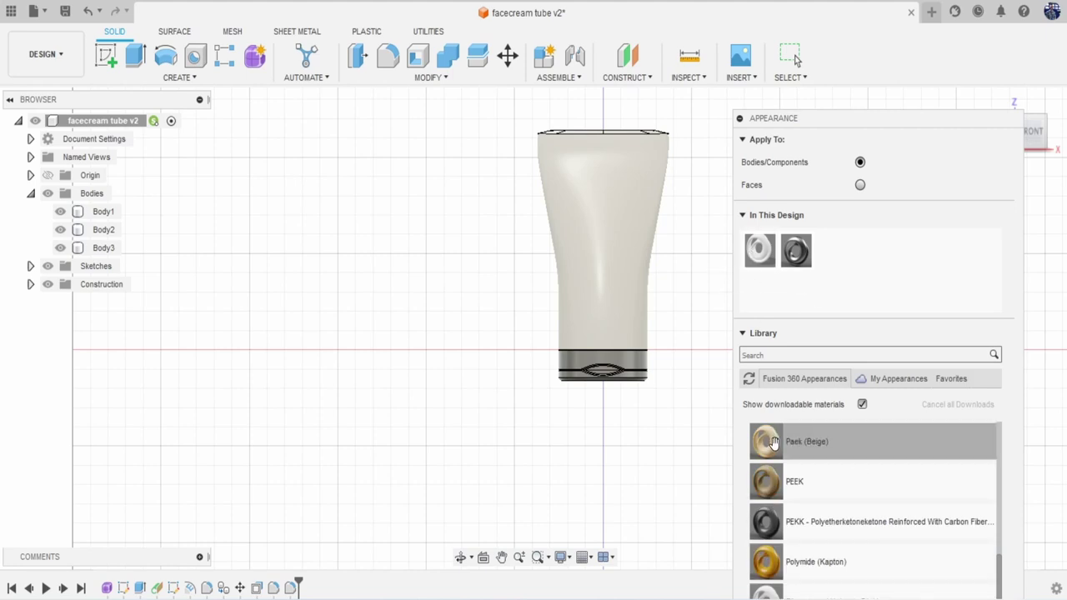
left_click_drag(806, 475, 725, 315)
right_click(758, 246)
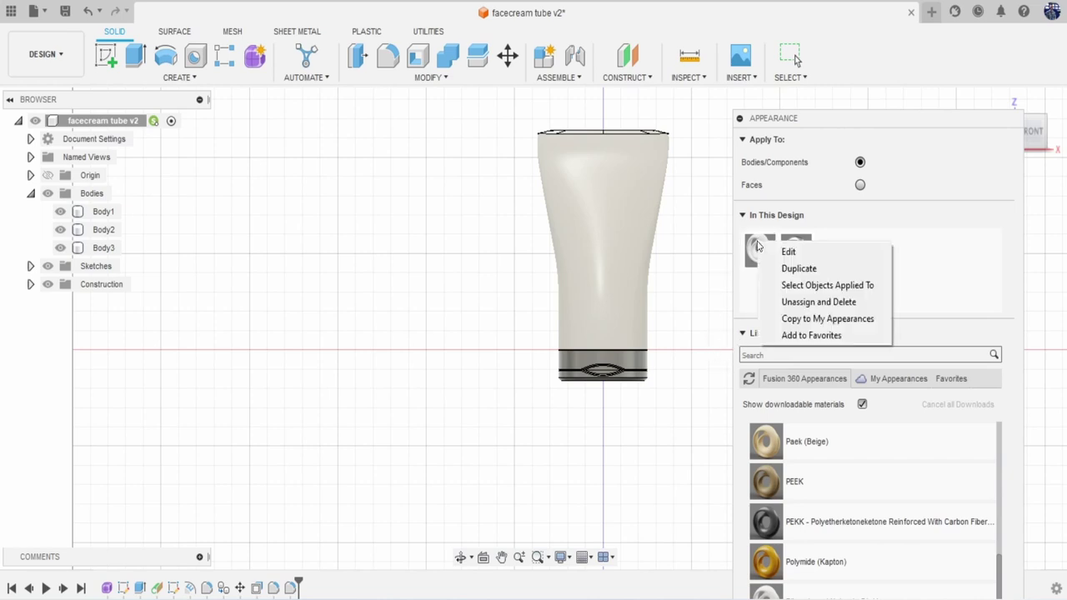
left_click(792, 266)
double_click(833, 250)
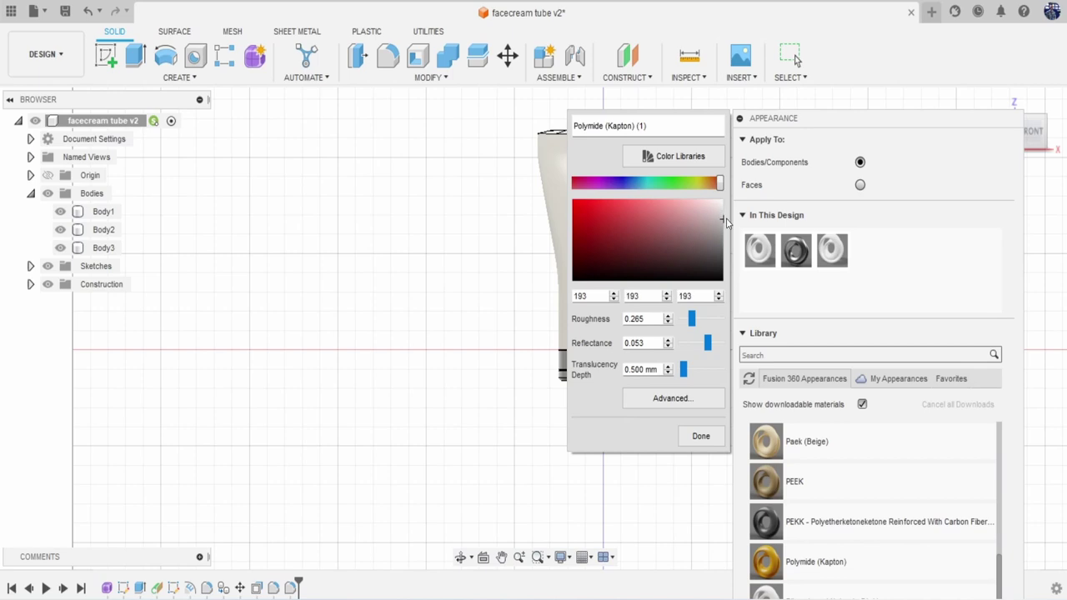
left_click(706, 431)
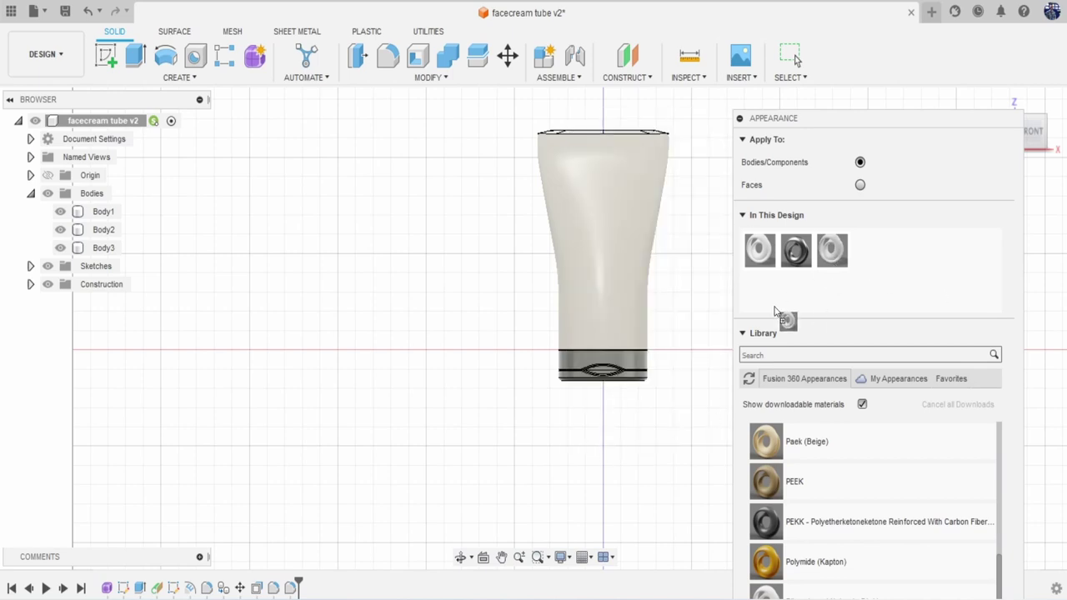
Apply the light grey appearance copy to both the upper and lower cap pieces.
left_click_drag(775, 311, 662, 369)
scroll(638, 386, "up", 5)
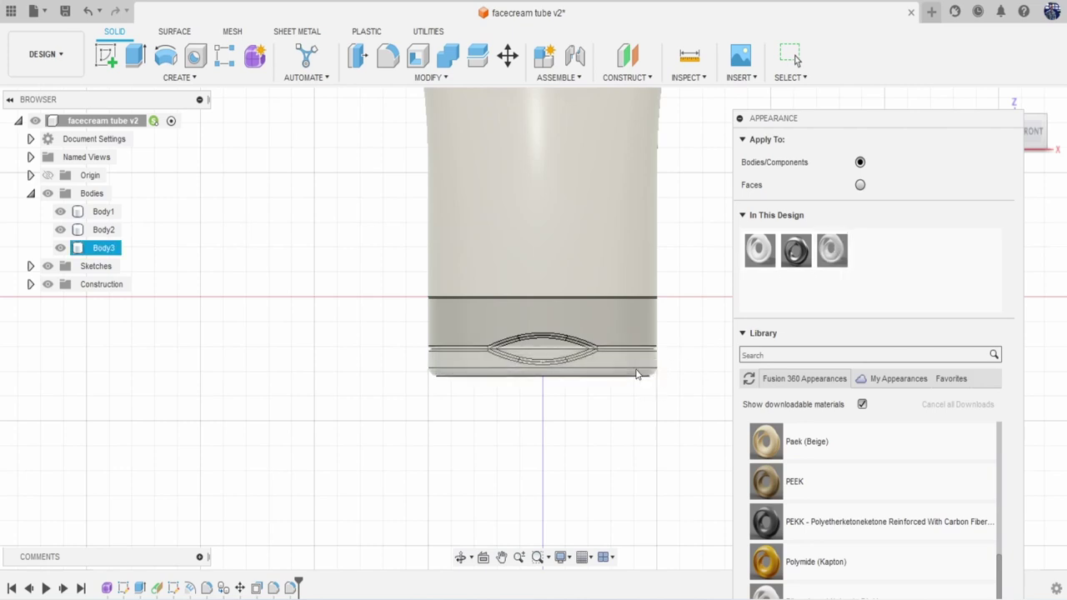
scroll(627, 299, "down", 2)
Examine the tube and cap in the Render workspace from the front and at an angle, and return to the Design workspace.
left_click(46, 54)
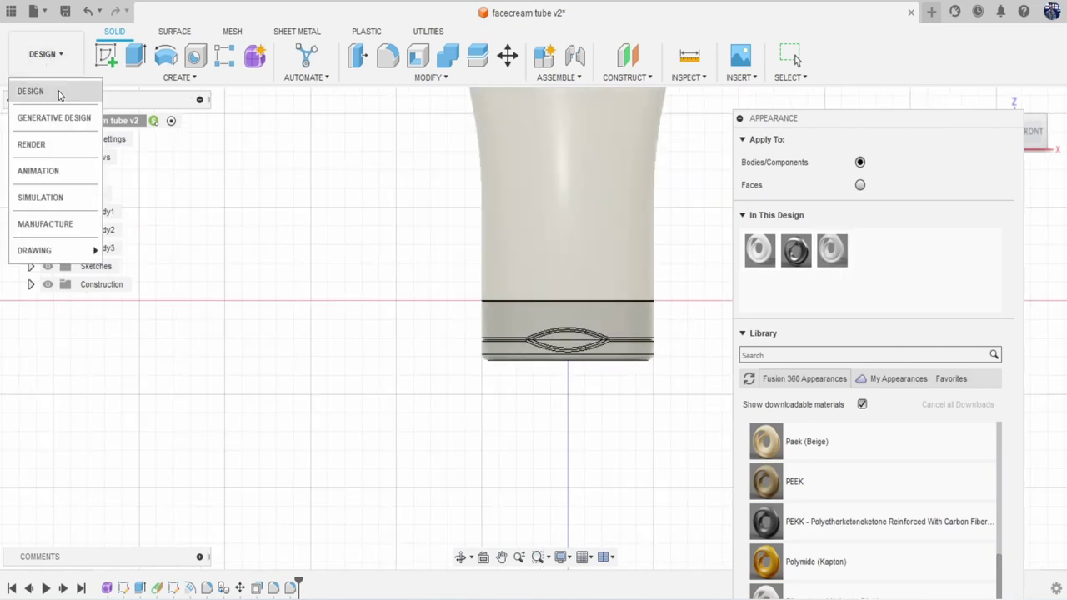
left_click(62, 144)
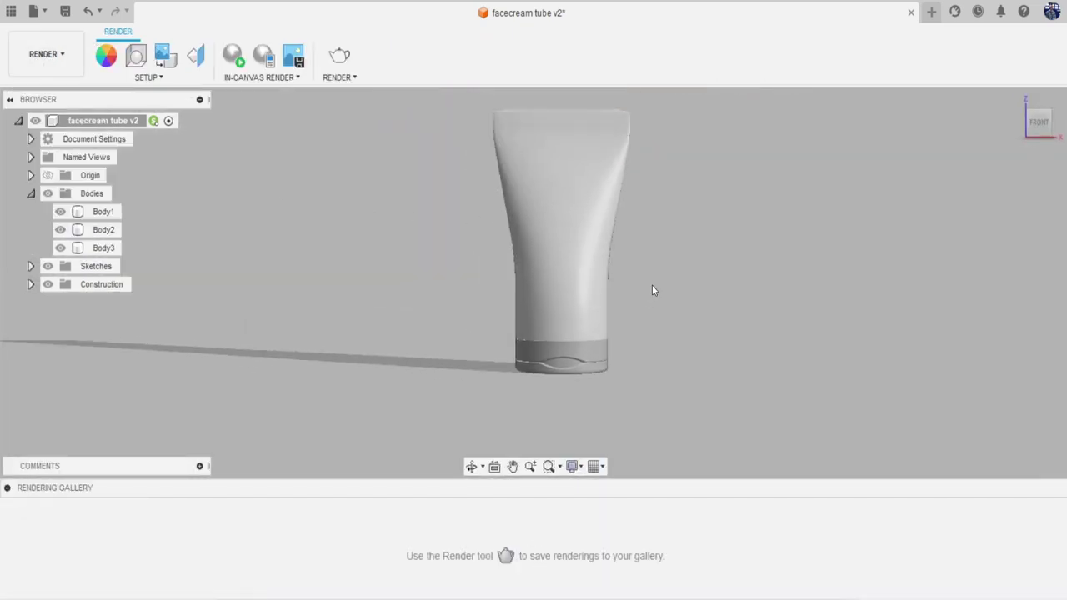
left_click_drag(1041, 134, 1066, 132)
mouse_move(535, 282)
middle_mouse_down("shift")
mouse_move(533, 271)
mouse_move(533, 284)
middle_mouse_up("shift")
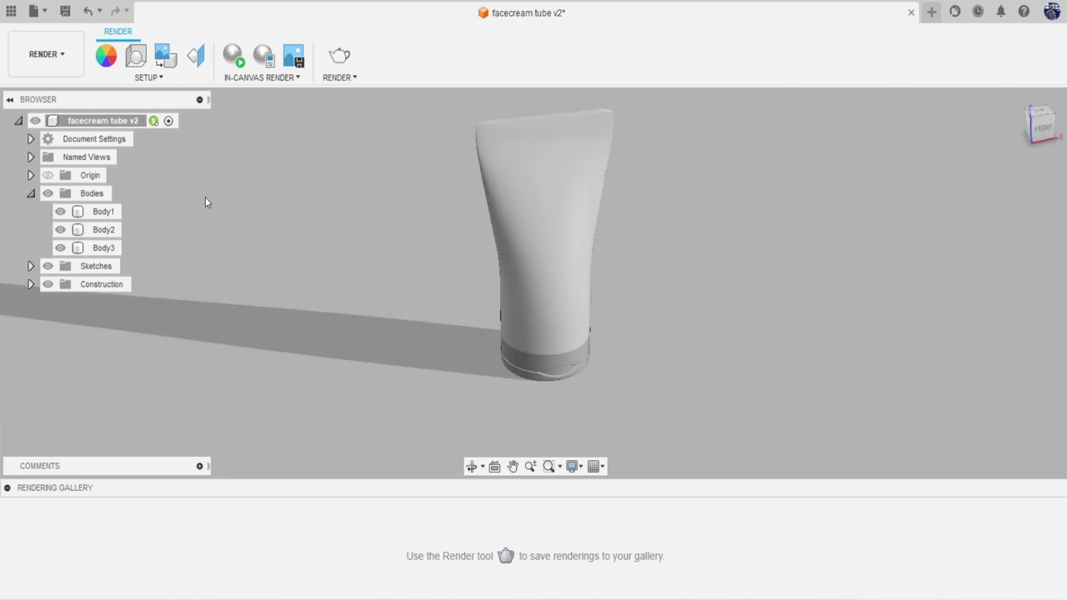
left_click(31, 64)
left_click(36, 92)
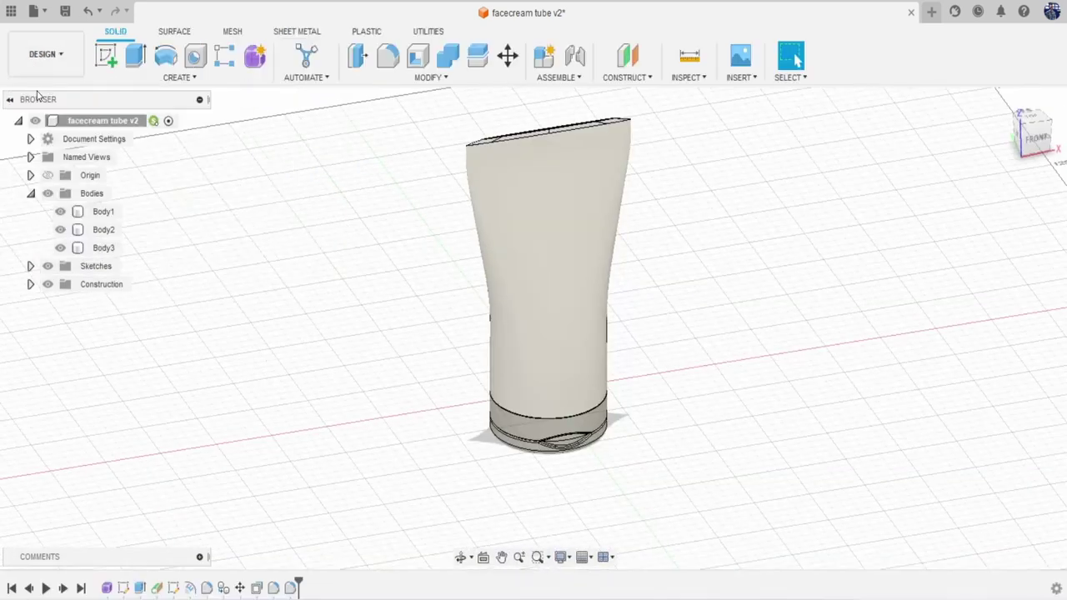
Construct a tangent plane on the back of the upper cap piece's outer face.
mouse_move(1035, 148)
left_mouse_down()
mouse_move(1038, 121)
mouse_move(1042, 154)
mouse_move(1033, 148)
left_mouse_up()
left_click(1023, 138)
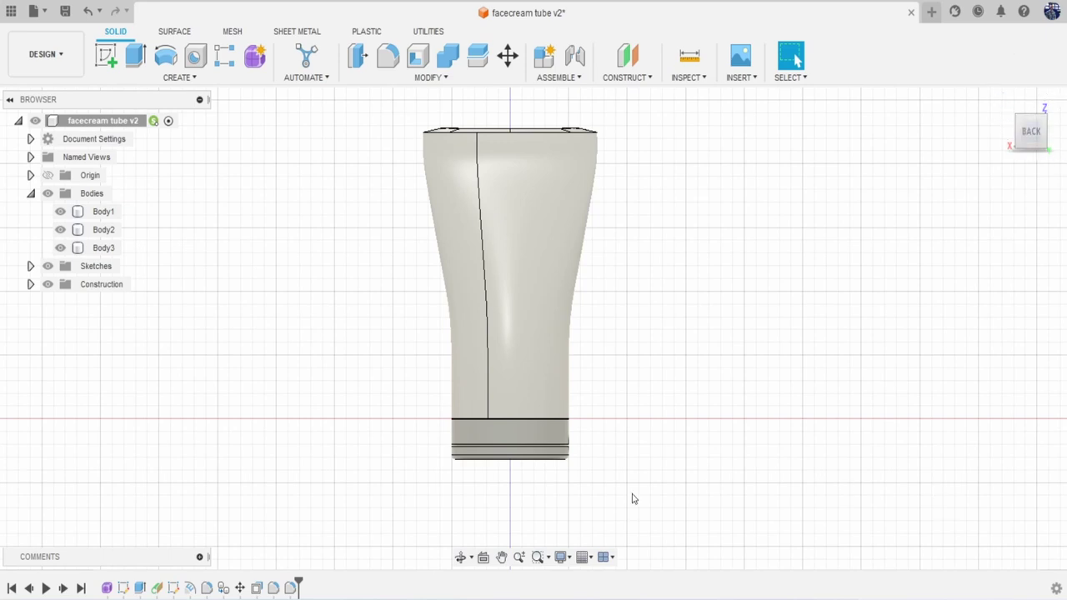
middle_click_drag(702, 438, 713, 339)
scroll(493, 359, "up", 5)
scroll(499, 383, "up", 5)
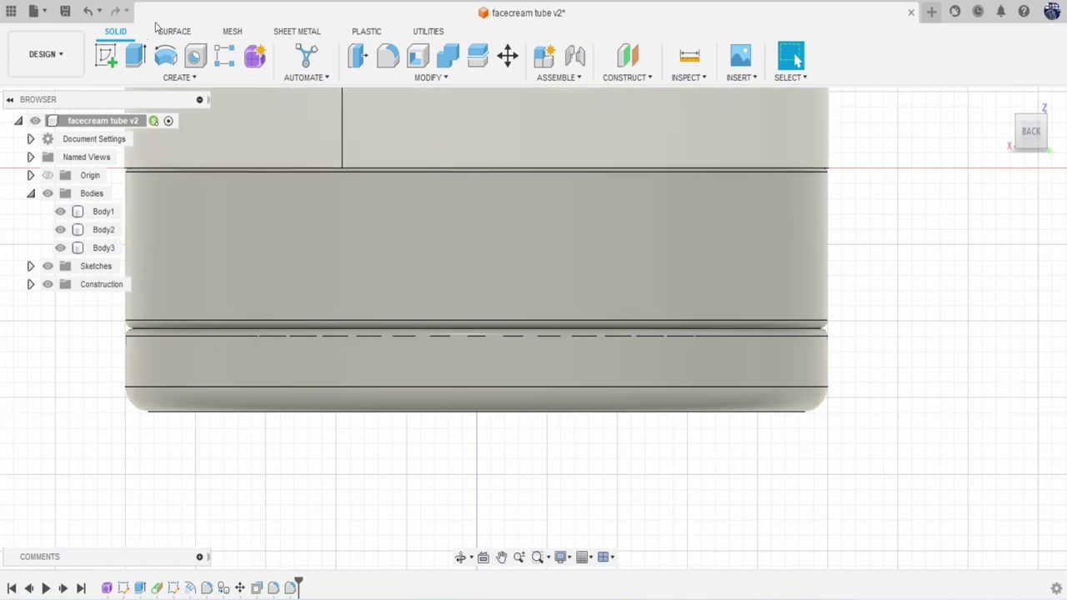
left_click(633, 77)
left_click(647, 129)
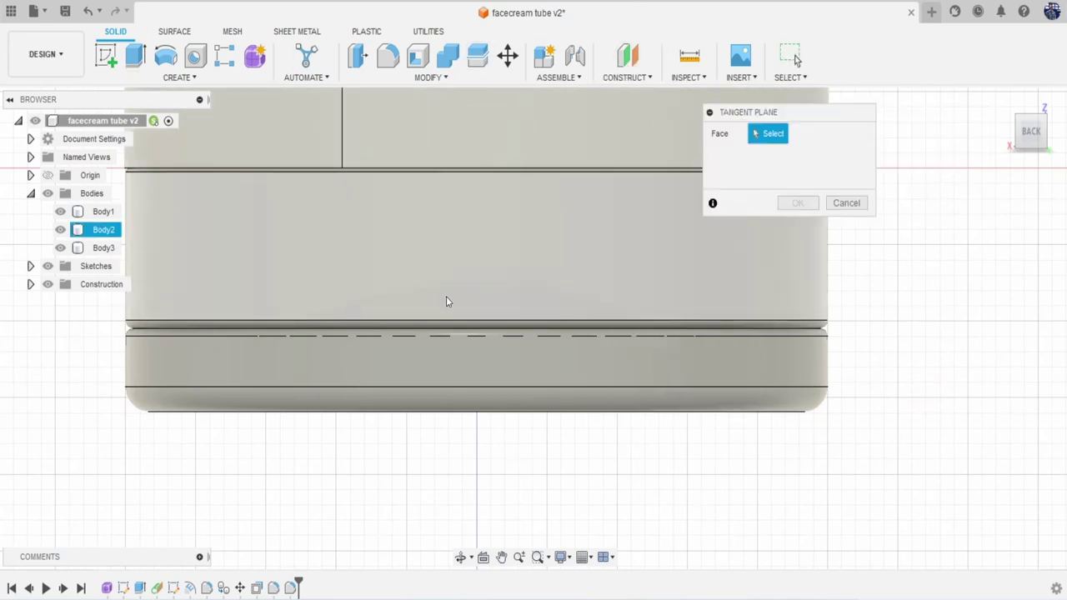
left_click(445, 297)
left_click(798, 206)
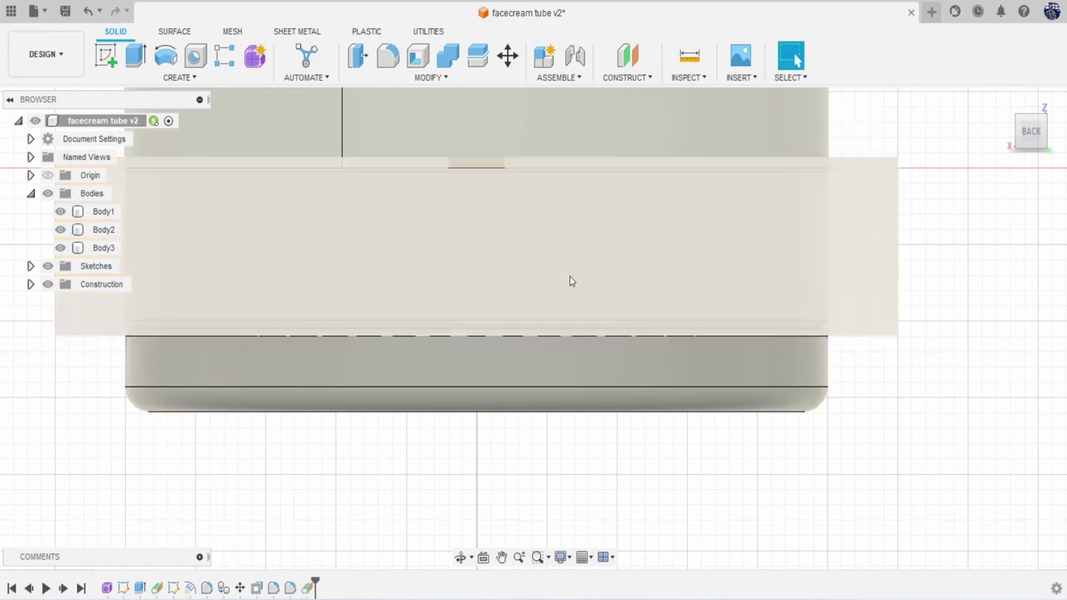
Sketch a center rectangle about 6.8 by 3.2 mm on the tangent plane, centred on the upper cap piece's lower fillet edge.
left_click(106, 57)
left_click(434, 281)
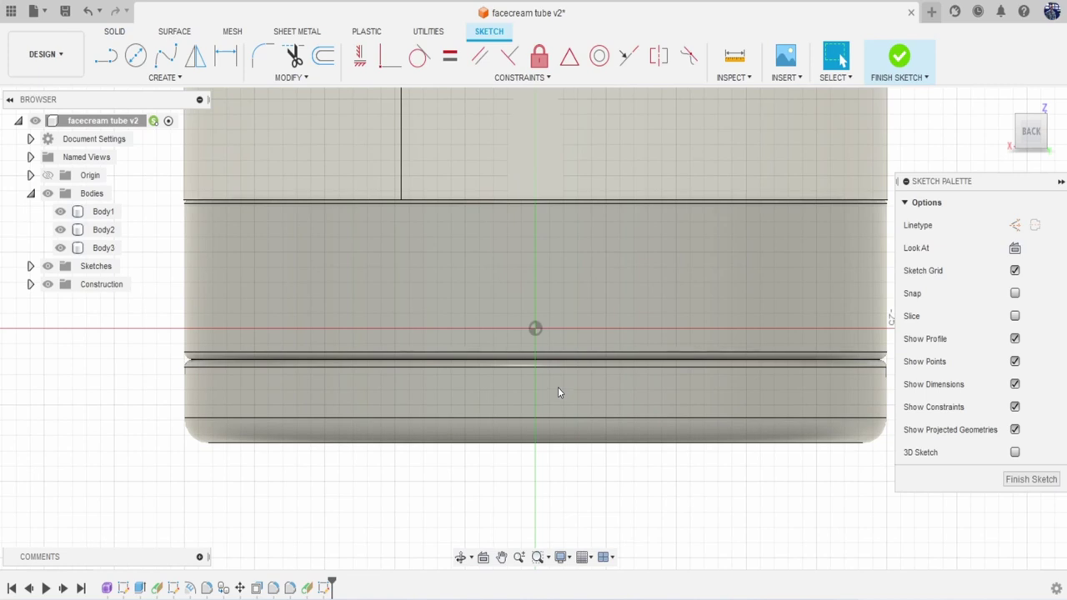
left_click(453, 341)
key("r")
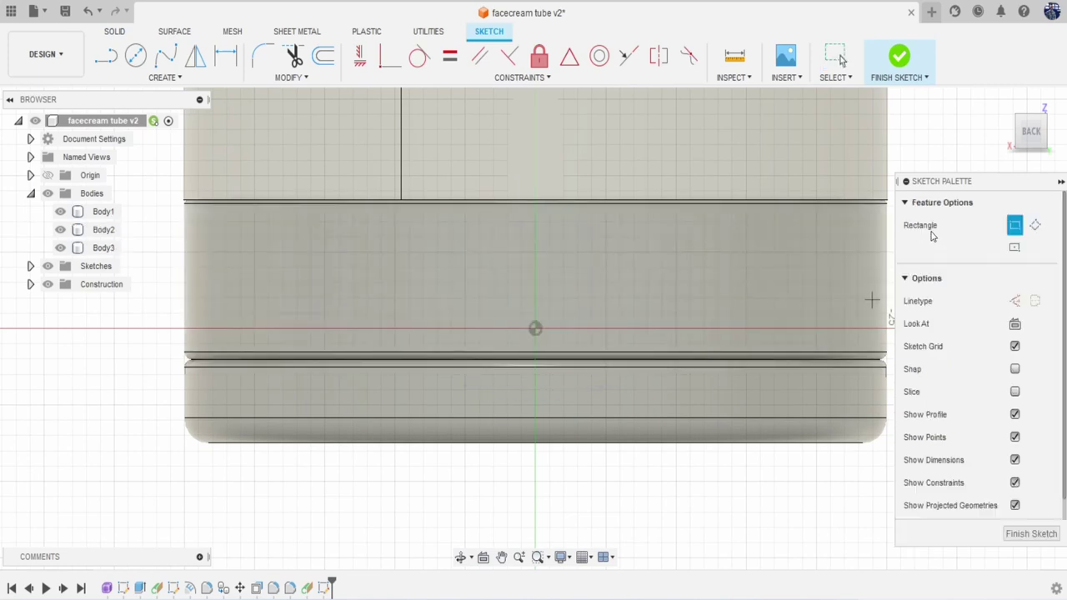
left_click(1015, 247)
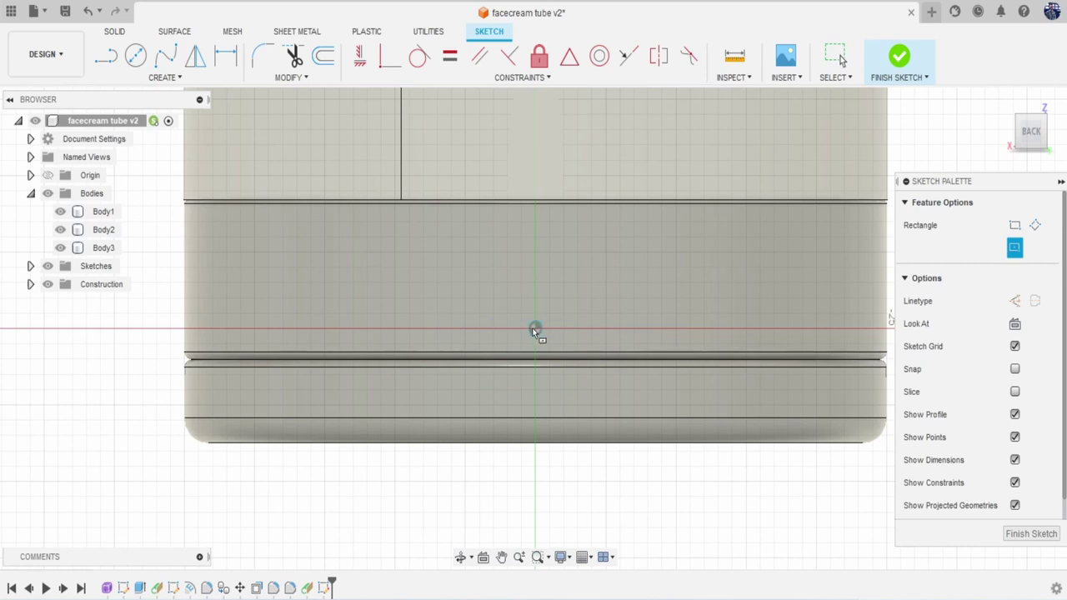
left_click(538, 357)
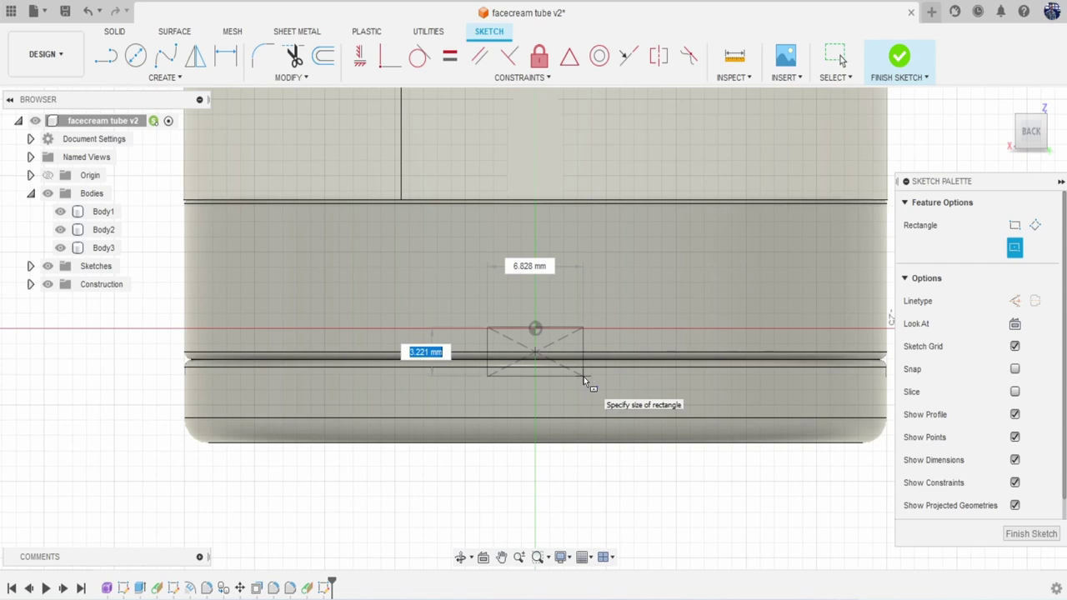
left_click(583, 377)
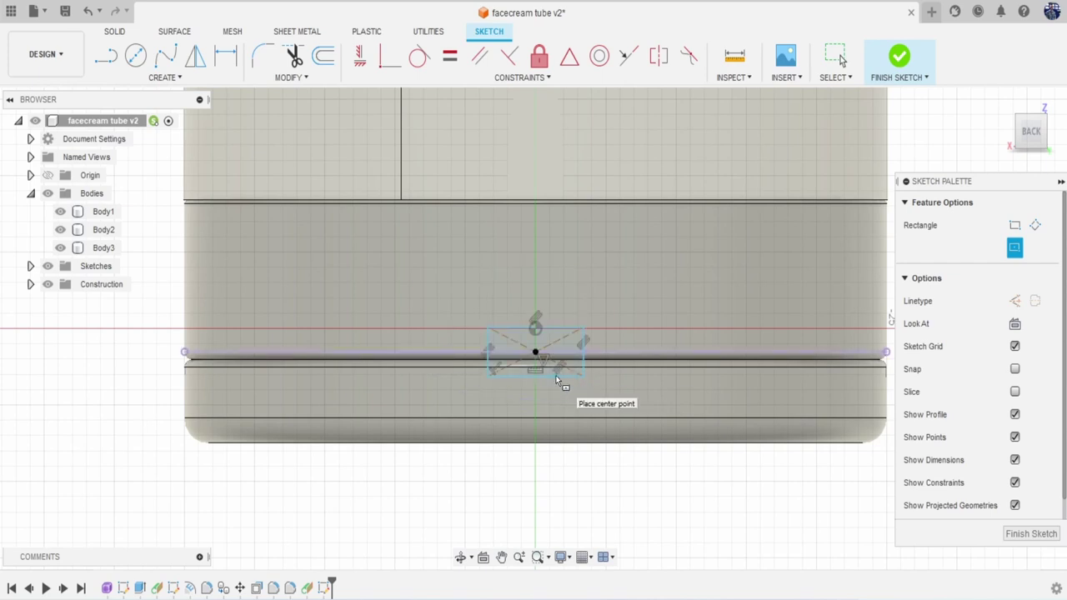
Draw a horizontal line across the full width of the rectangle just above its center, and finish the sketch.
scroll(556, 380, "up", 1)
key("l")
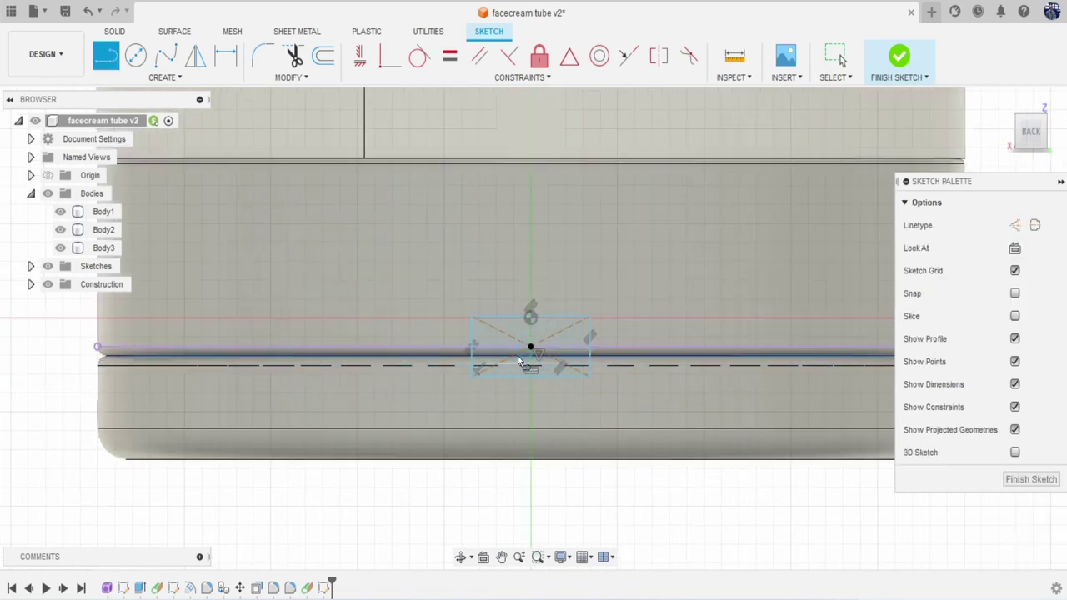
left_click(472, 342)
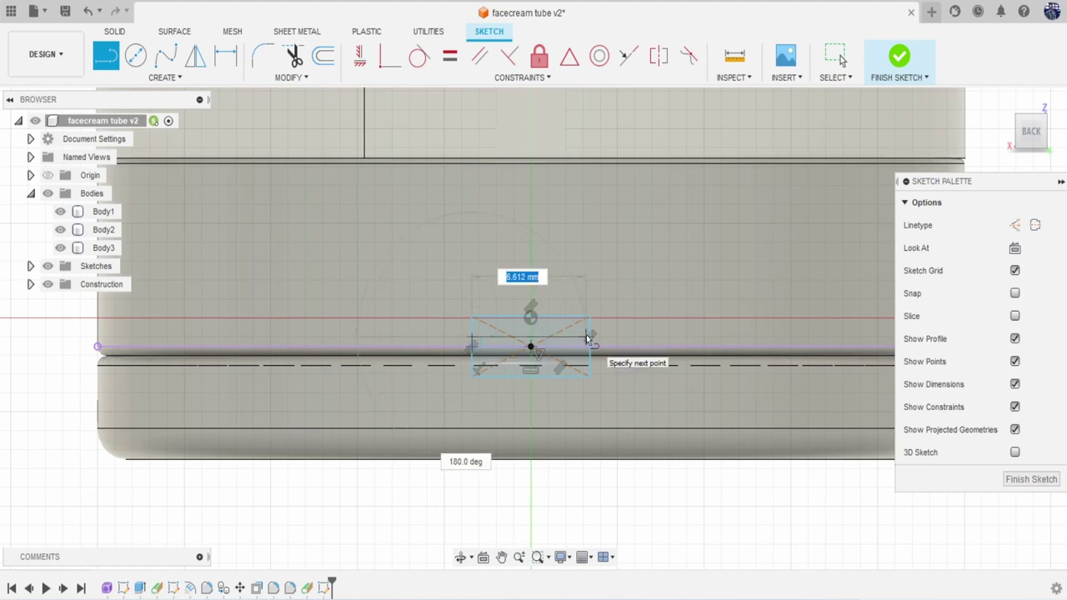
key("Escape")
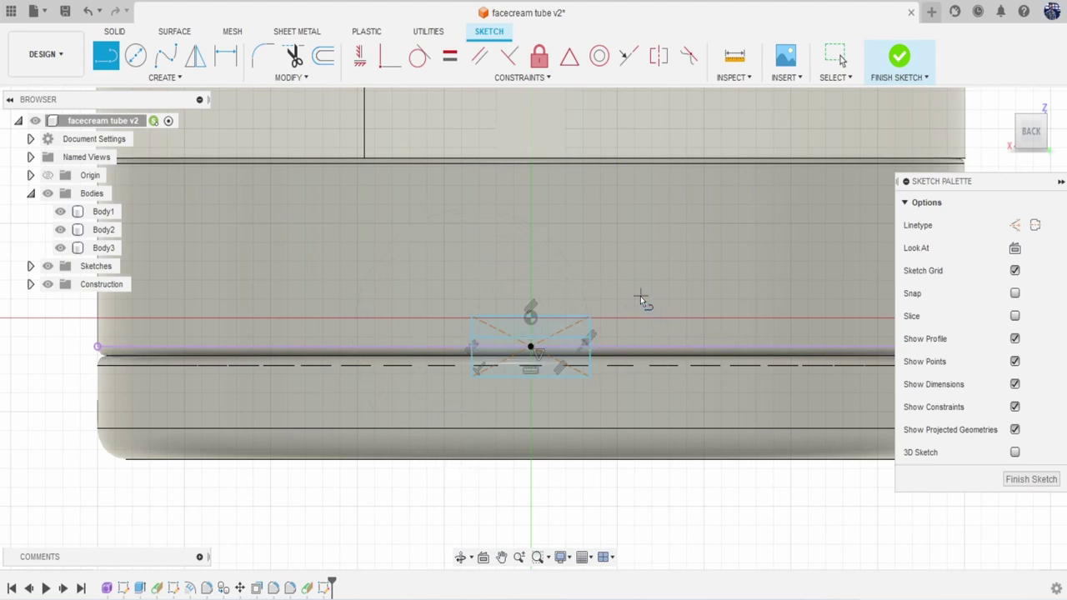
left_click(902, 58)
Finish the sketch and start an Emboss using the two adjoining rectangle profiles below the horizontal dividing line.
left_click(596, 378)
scroll(596, 377, "up", 2)
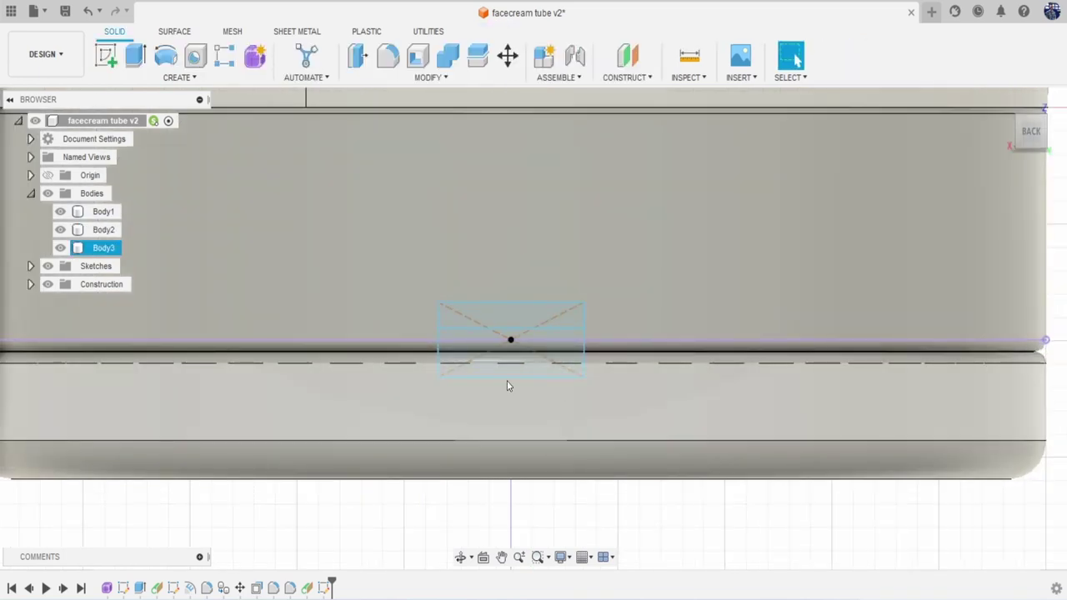
left_click(379, 198)
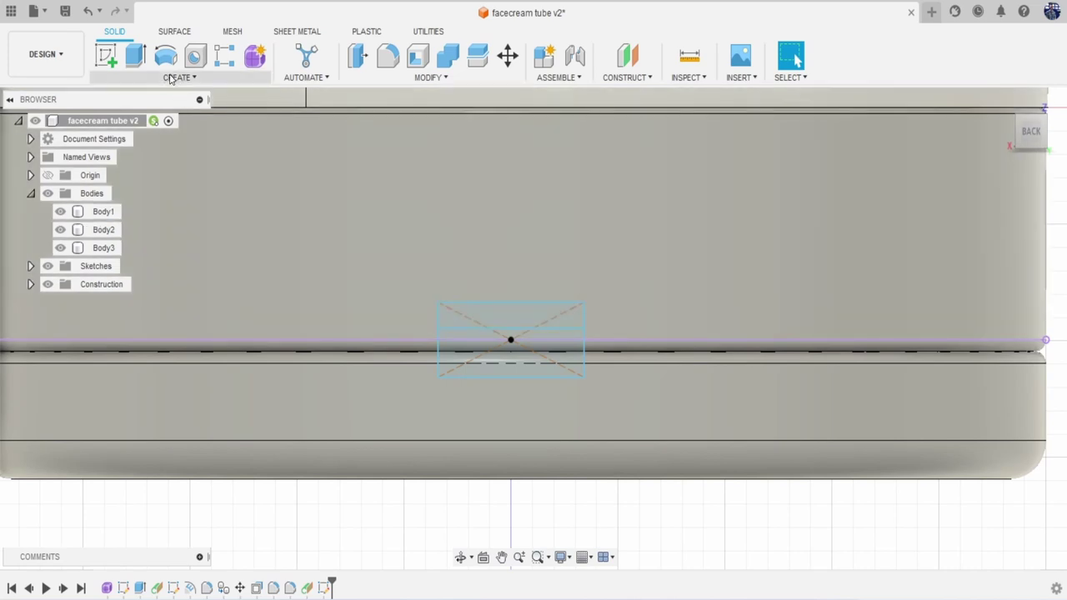
left_click(170, 77)
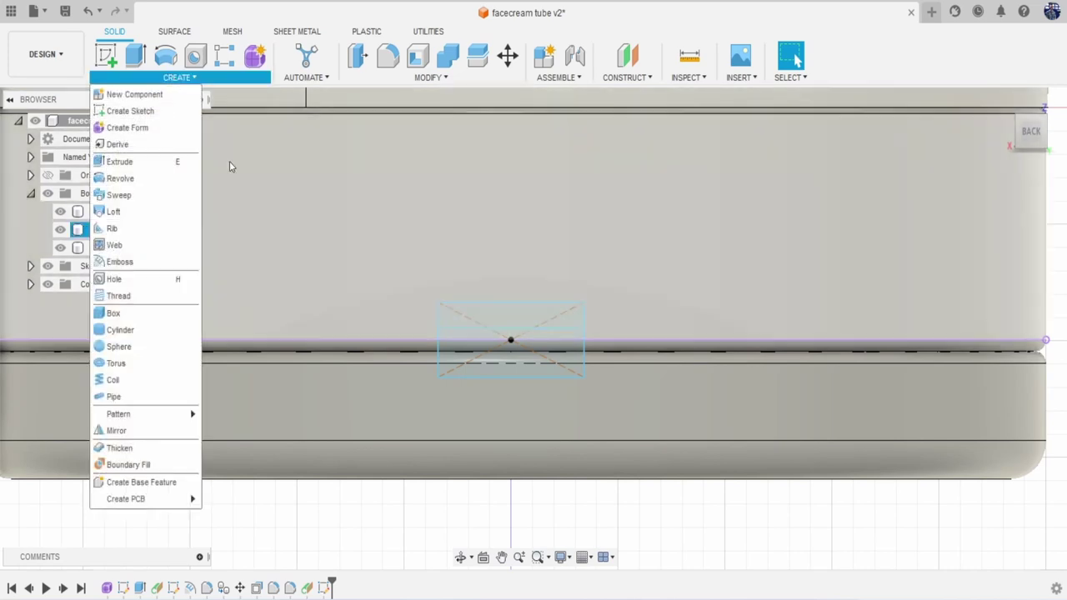
left_click(150, 256)
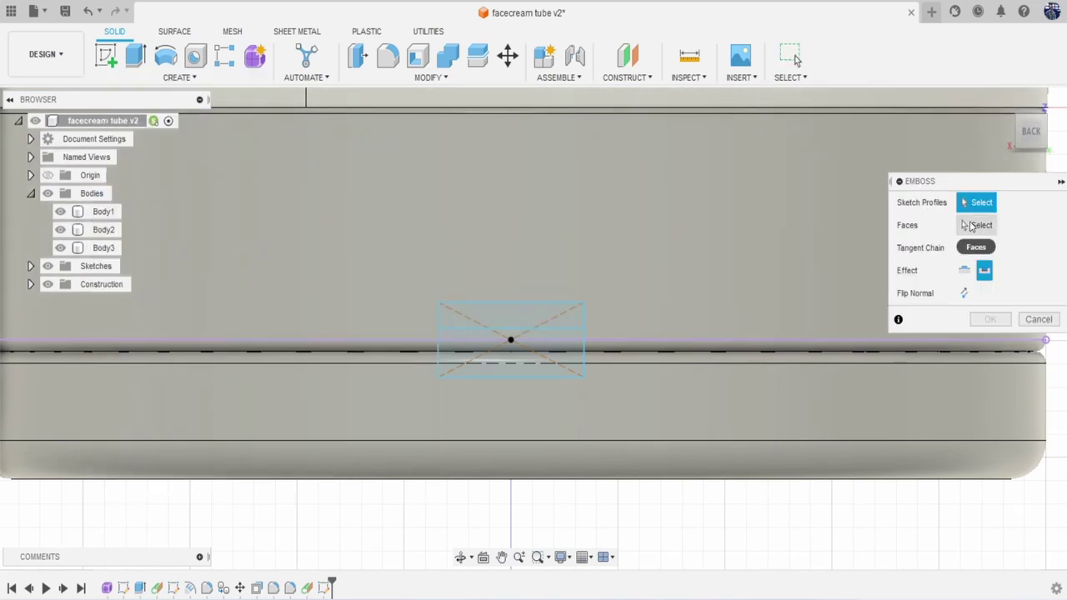
left_click(498, 336)
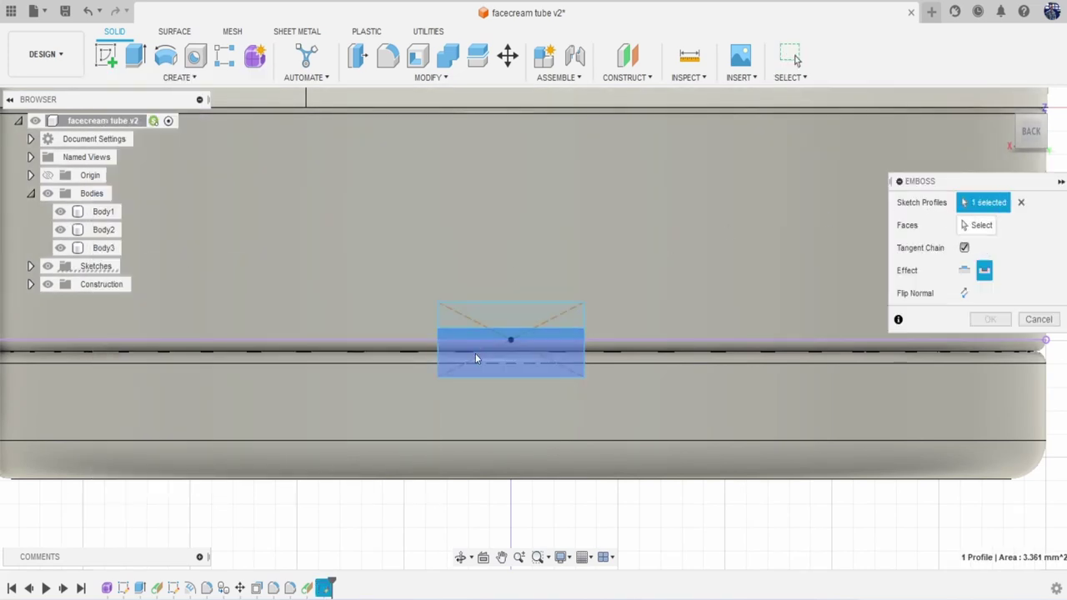
left_click(475, 353)
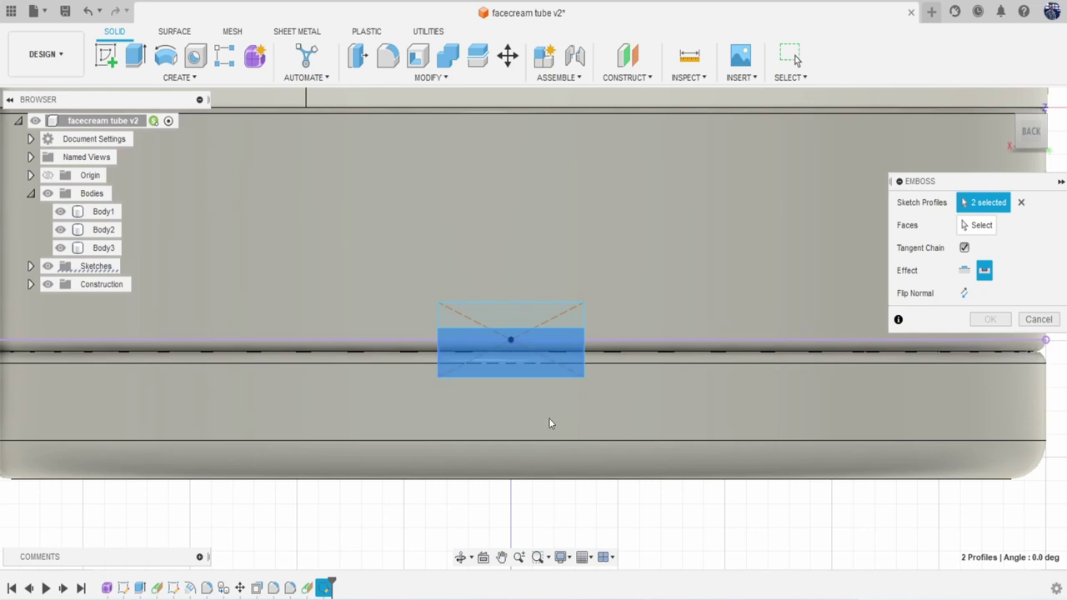
Try to select the upper and lower cap pieces' outer faces for the emboss with Tangent Chain enabled.
left_click(979, 225)
left_click(625, 305)
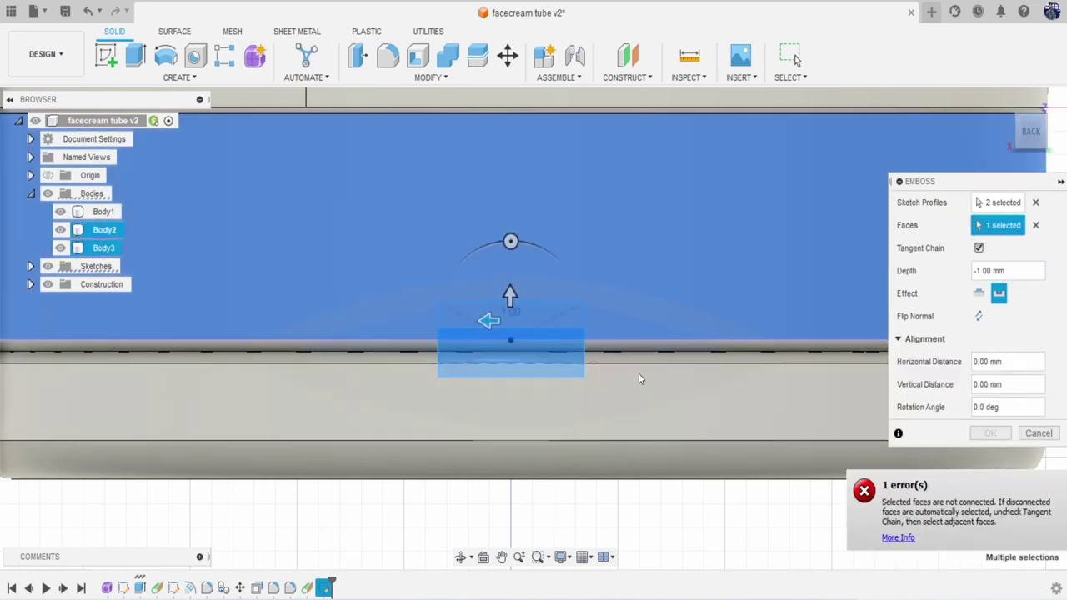
left_click(650, 292)
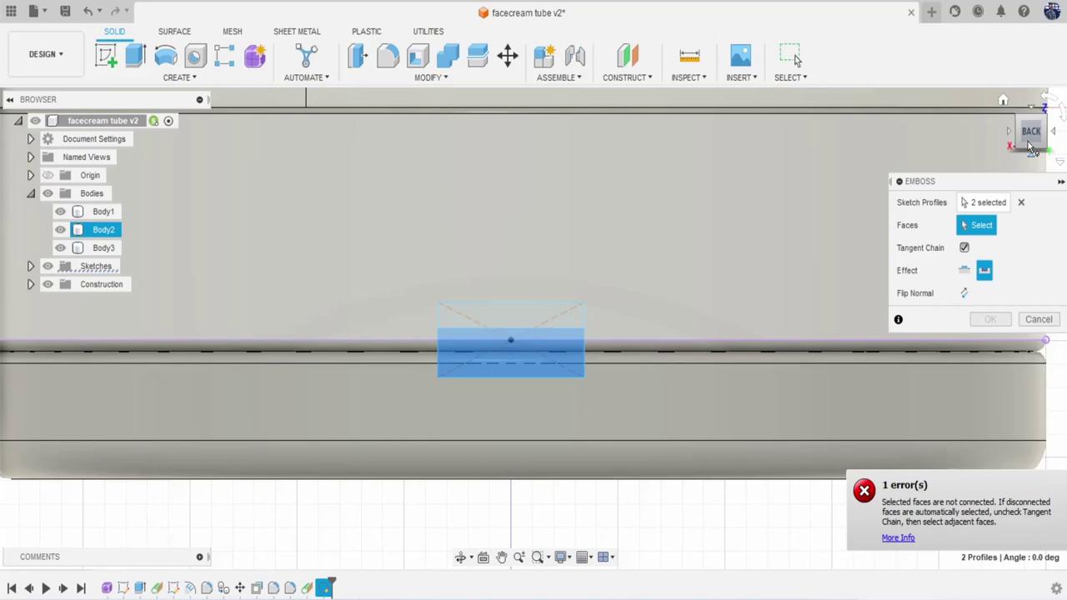
left_click(1031, 146)
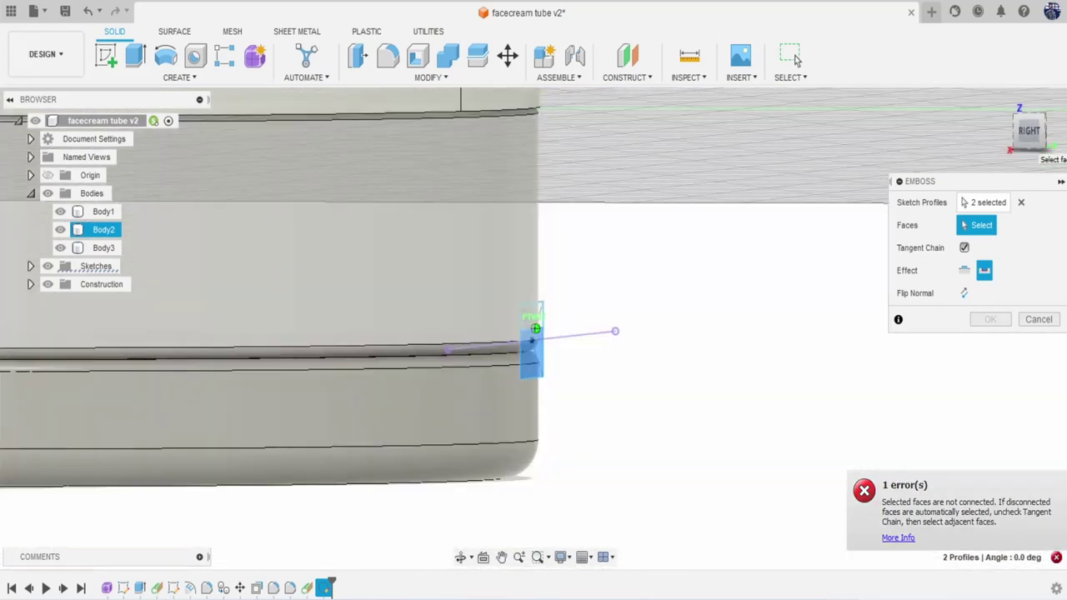
middle_click_drag(535, 329, 525, 325, "shift")
scroll(524, 325, "up", 1)
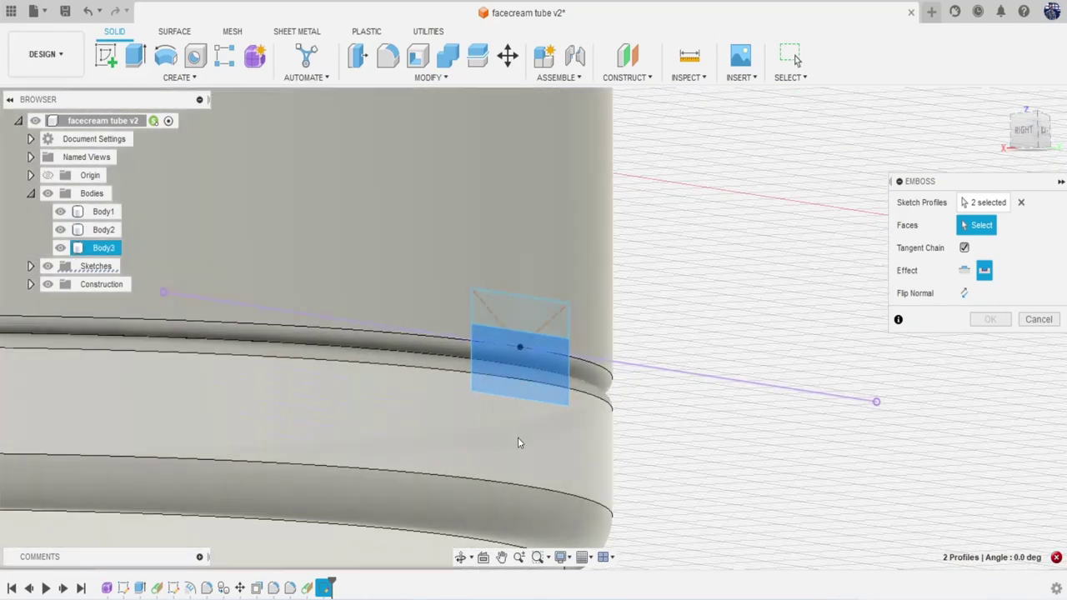
left_click(521, 441)
left_click(521, 441)
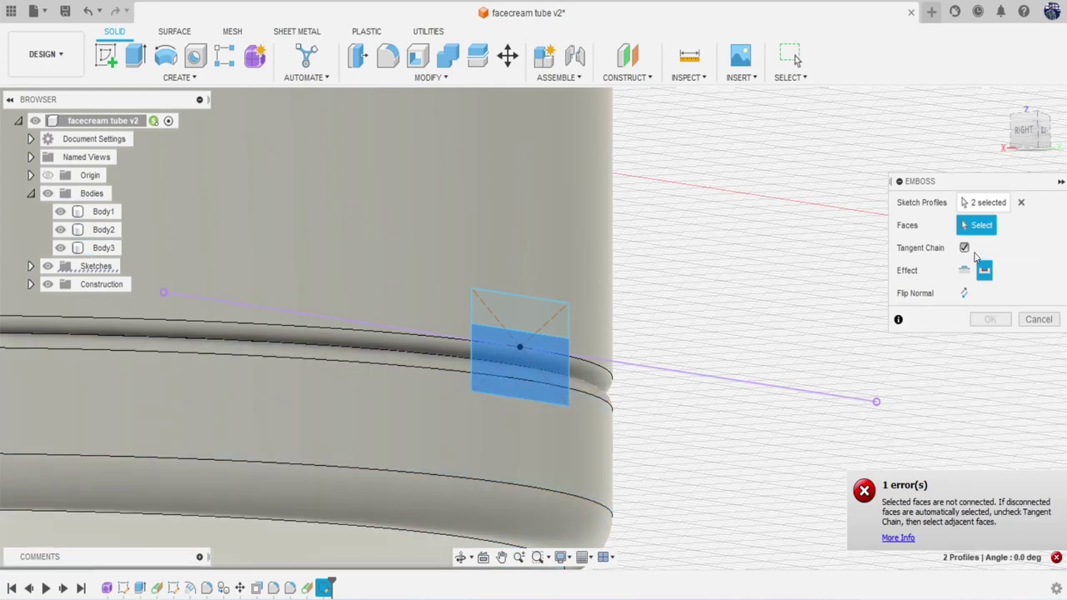
Turn off Tangent Chain and emboss the profiles outward 1 mm on the upper cap piece's outer face.
left_click(964, 248)
left_click(472, 284)
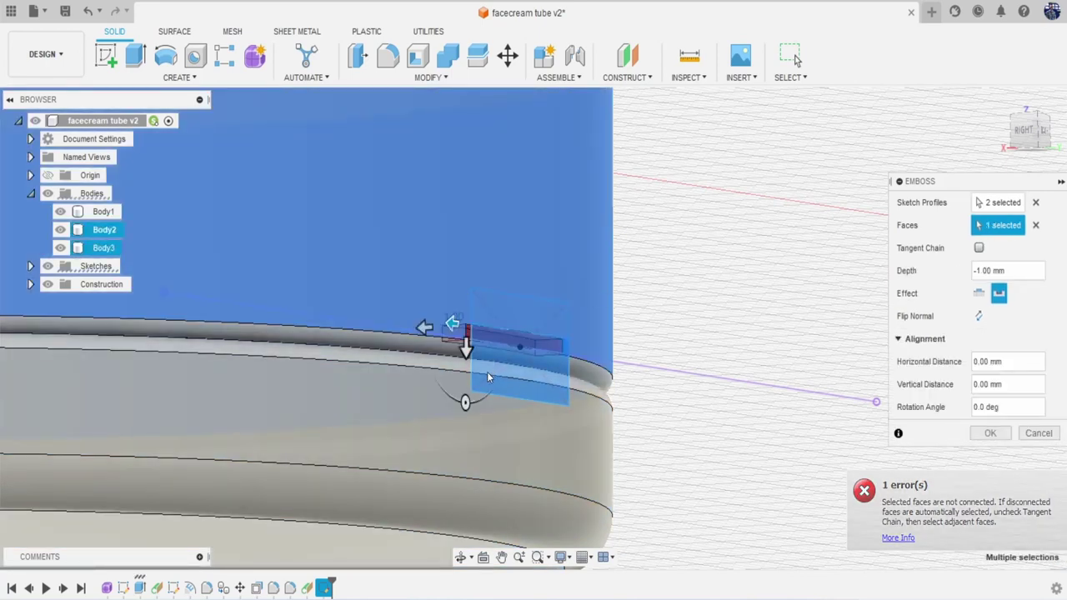
scroll(458, 383, "up", 2)
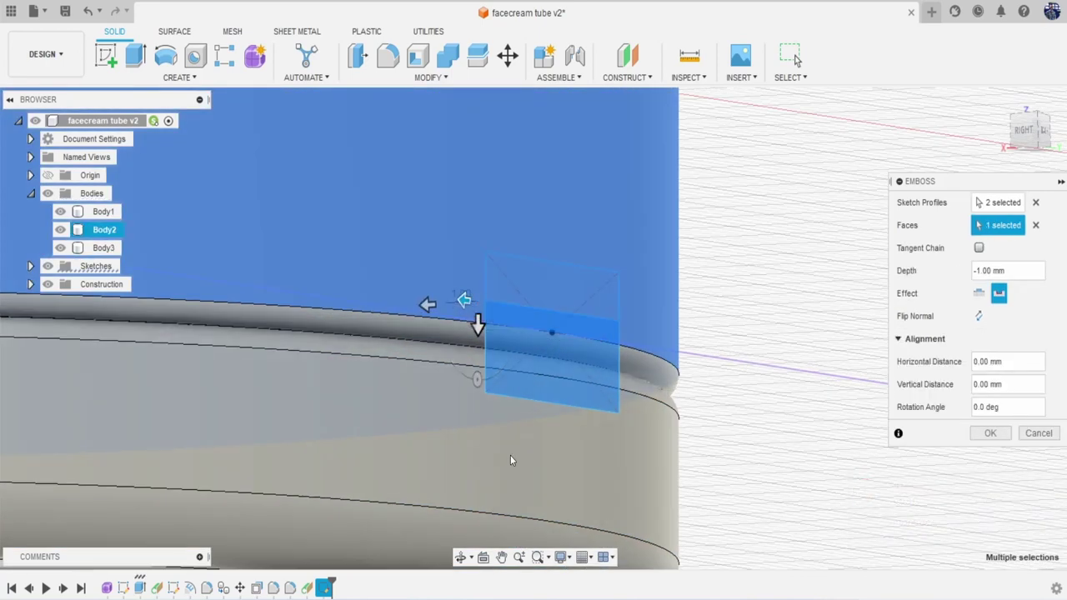
scroll(466, 362, "up", 2)
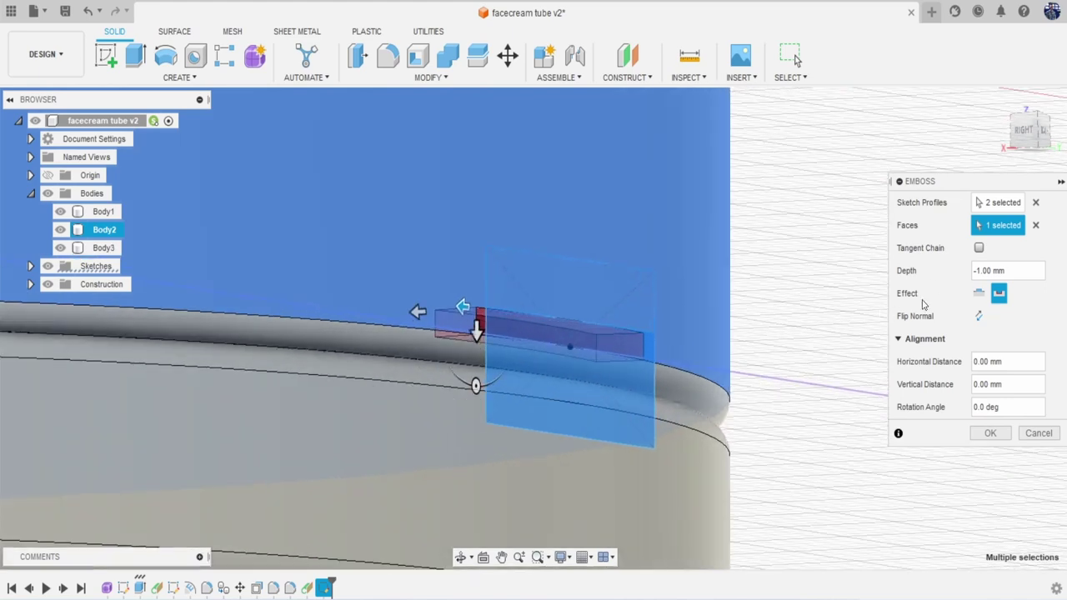
left_click(978, 295)
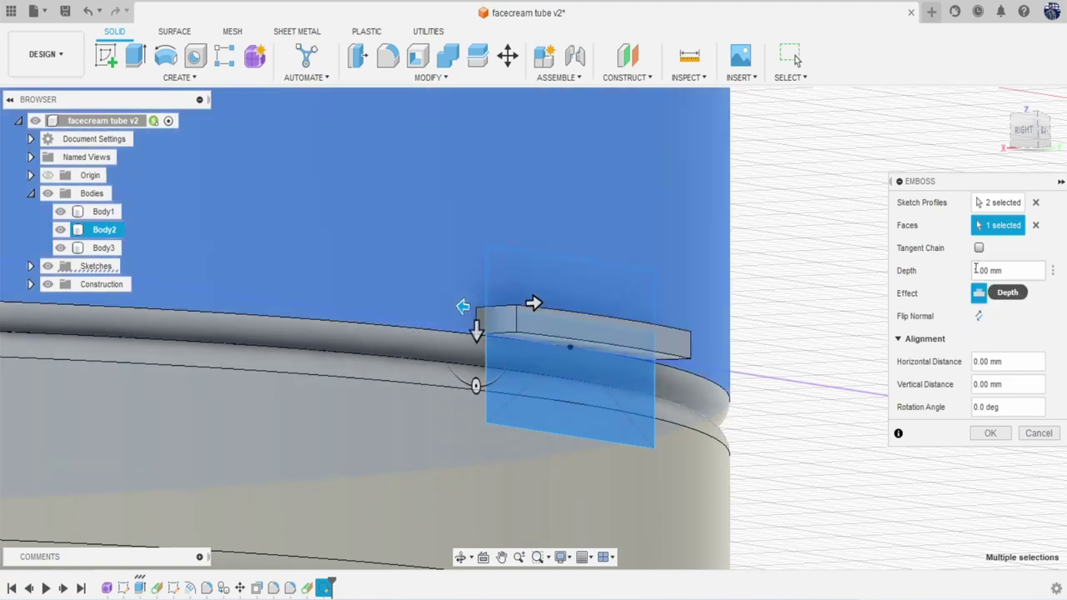
left_click(991, 434)
Make Sketch3, which holds the hinge rectangle, visible again.
left_click(60, 250)
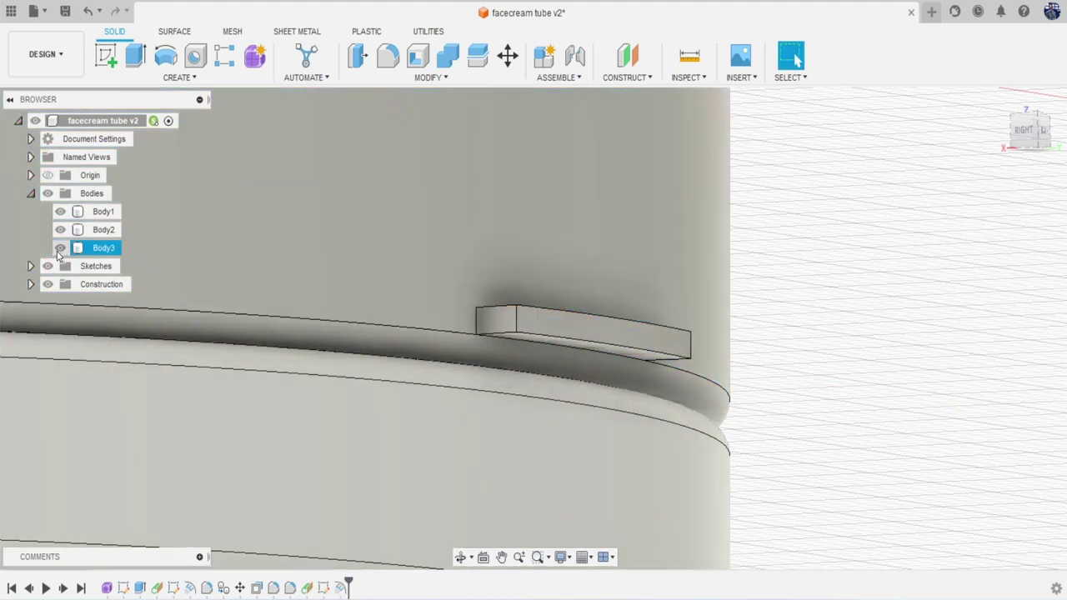
left_click(29, 266)
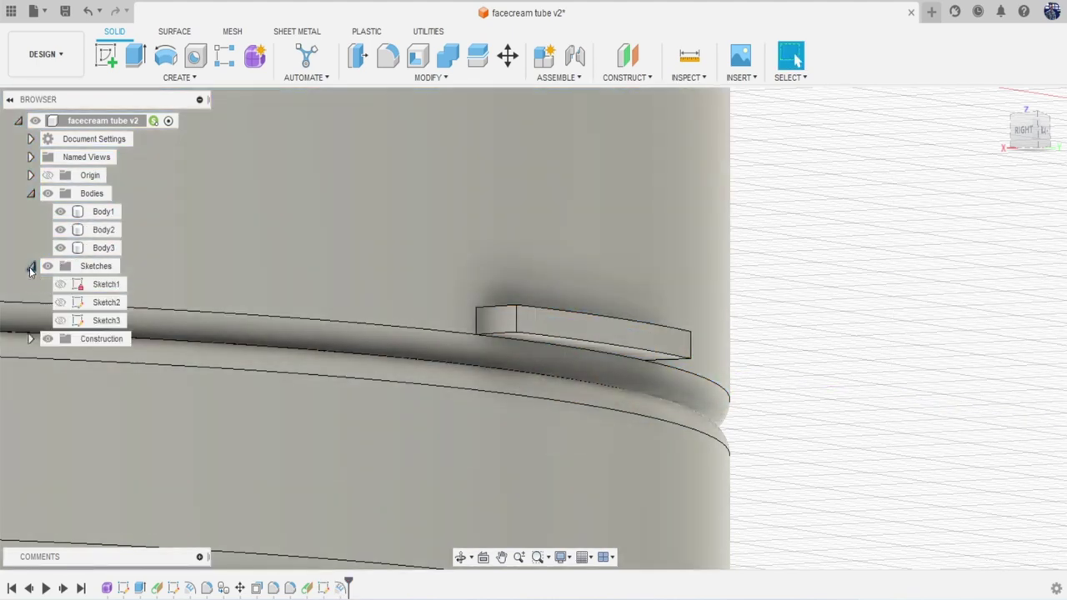
left_click(60, 320)
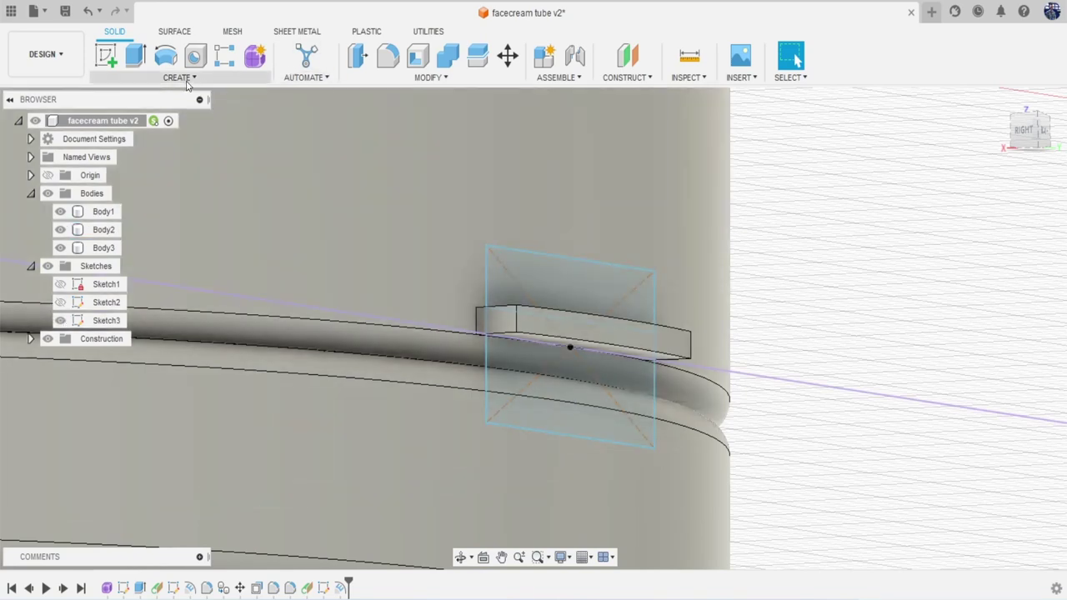
Emboss the rectangle's lower half outward 1 mm on the lower cap piece's outer face, and hide the sketch.
left_click(179, 78)
left_click(160, 261)
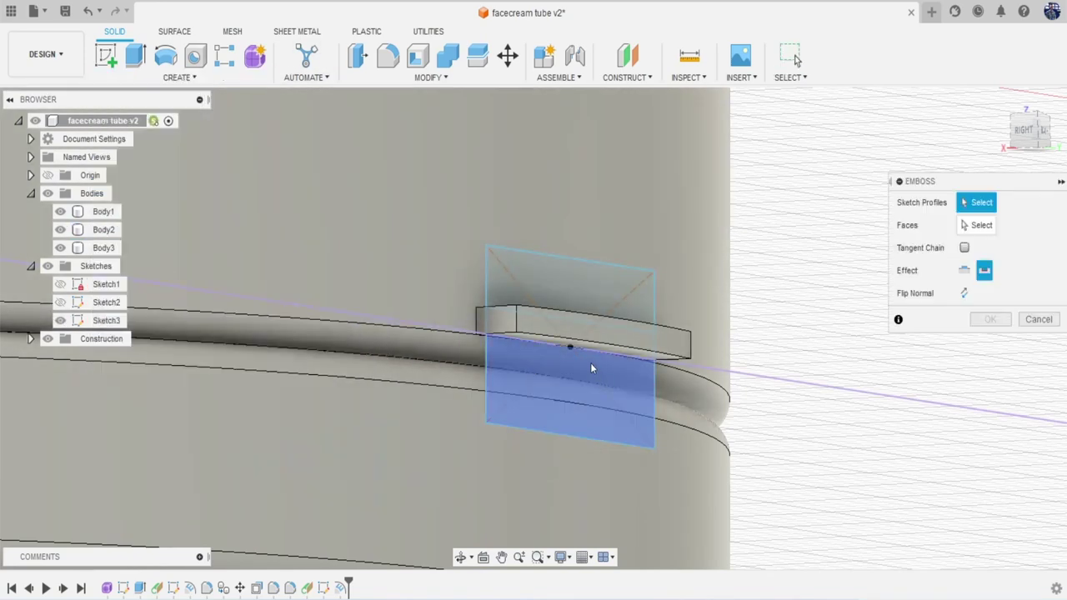
scroll(547, 327, "up", 1)
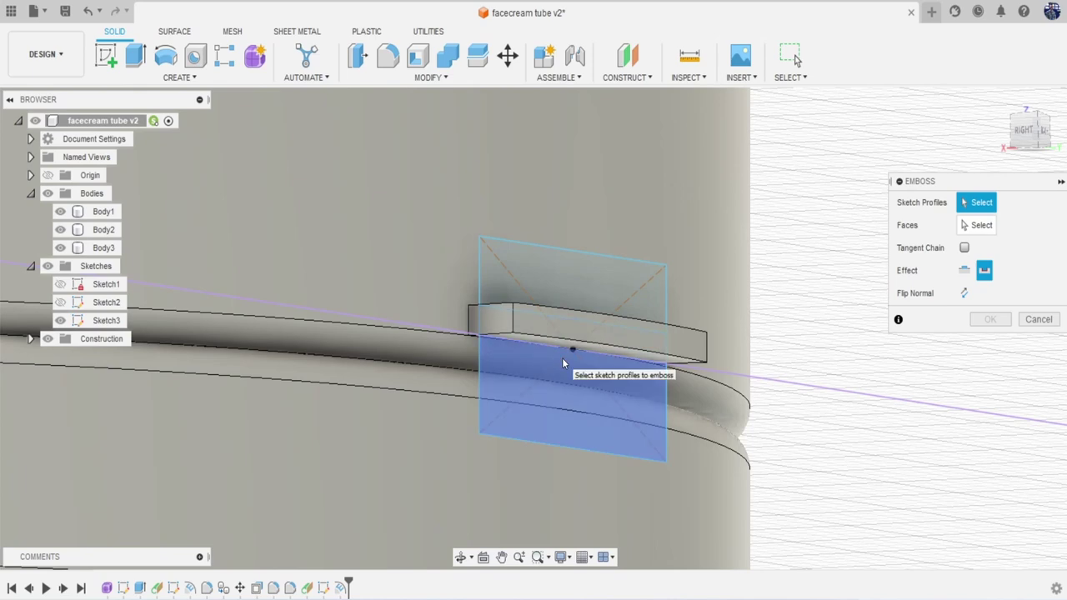
left_click(562, 360)
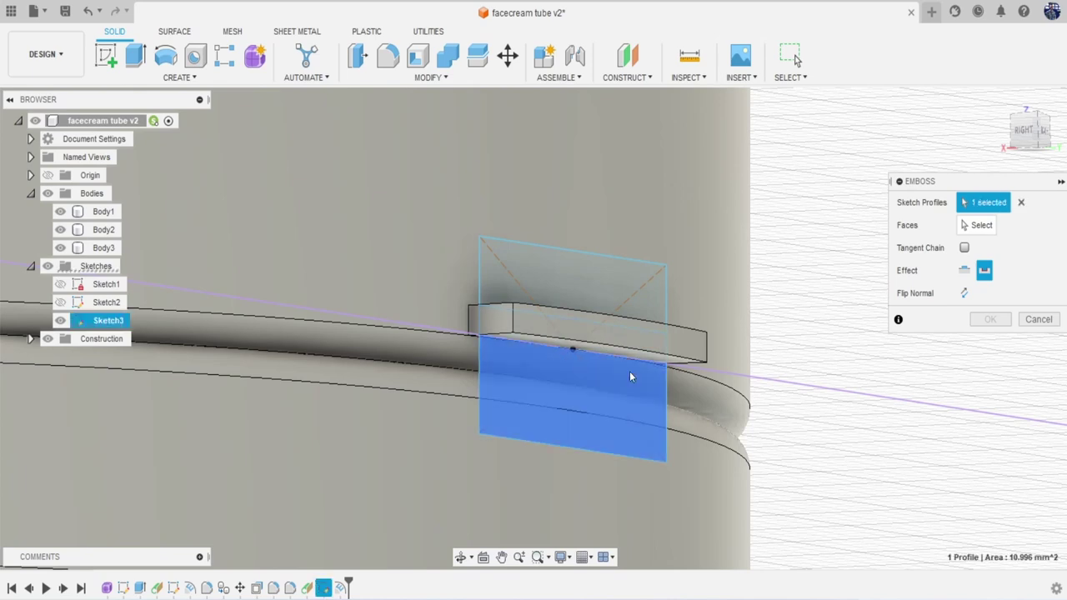
left_click(980, 227)
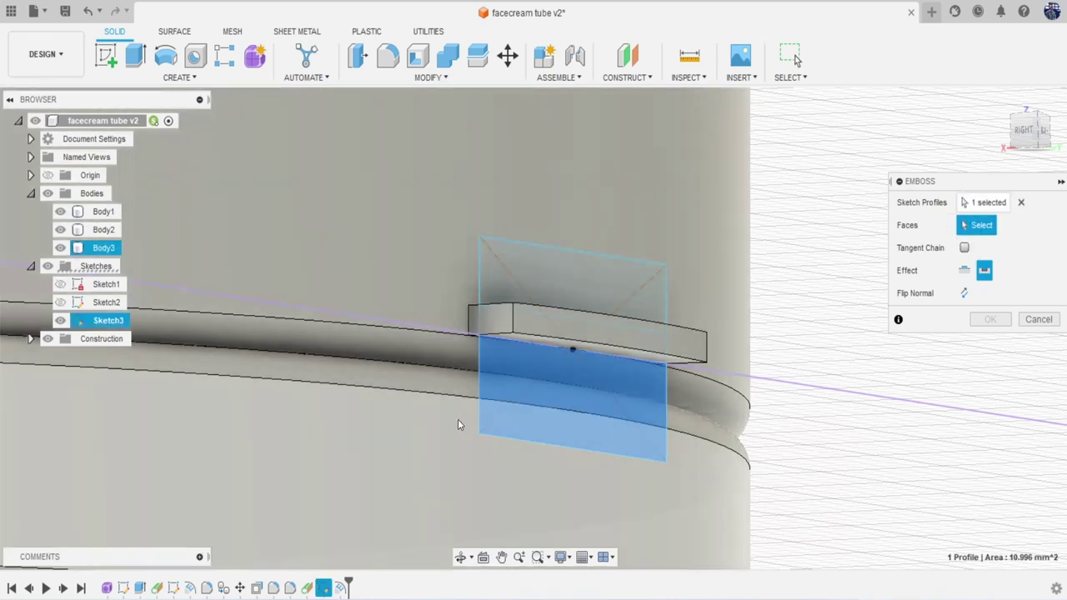
left_click(458, 425)
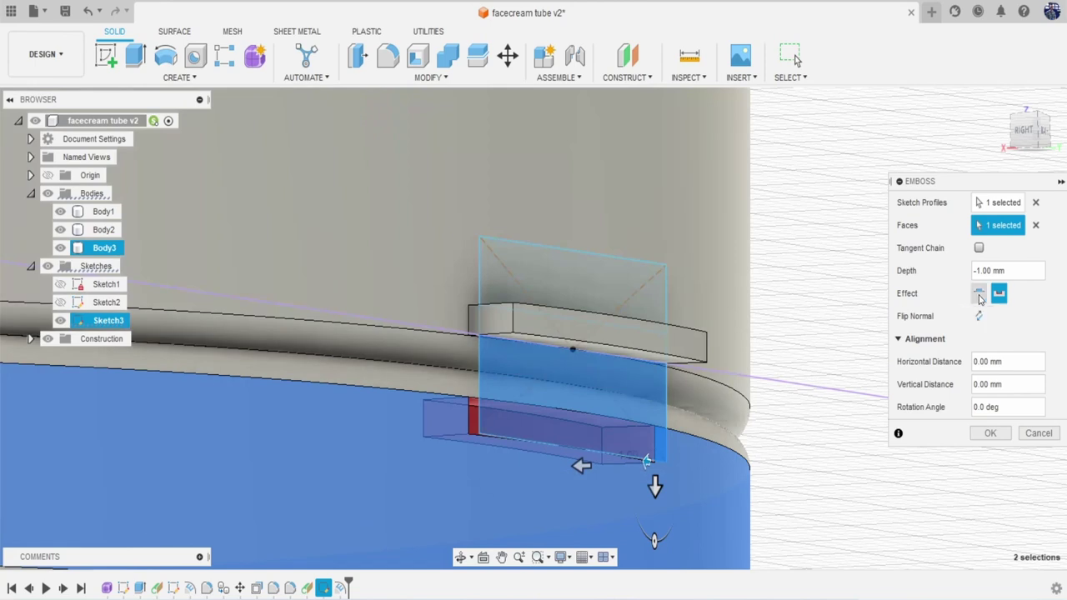
left_click(979, 295)
left_click(1042, 127)
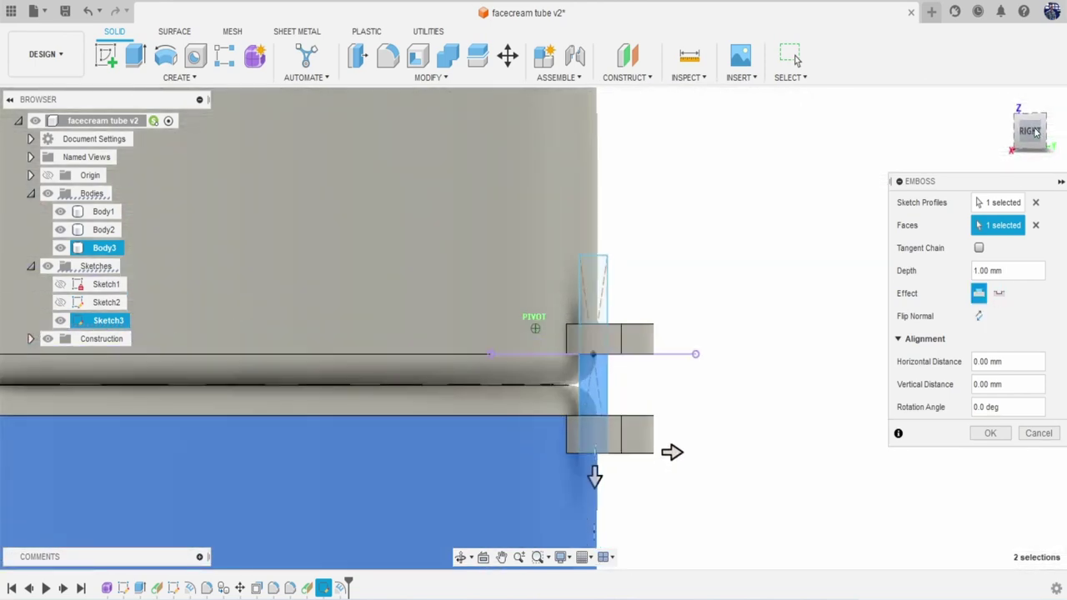
left_click(989, 434)
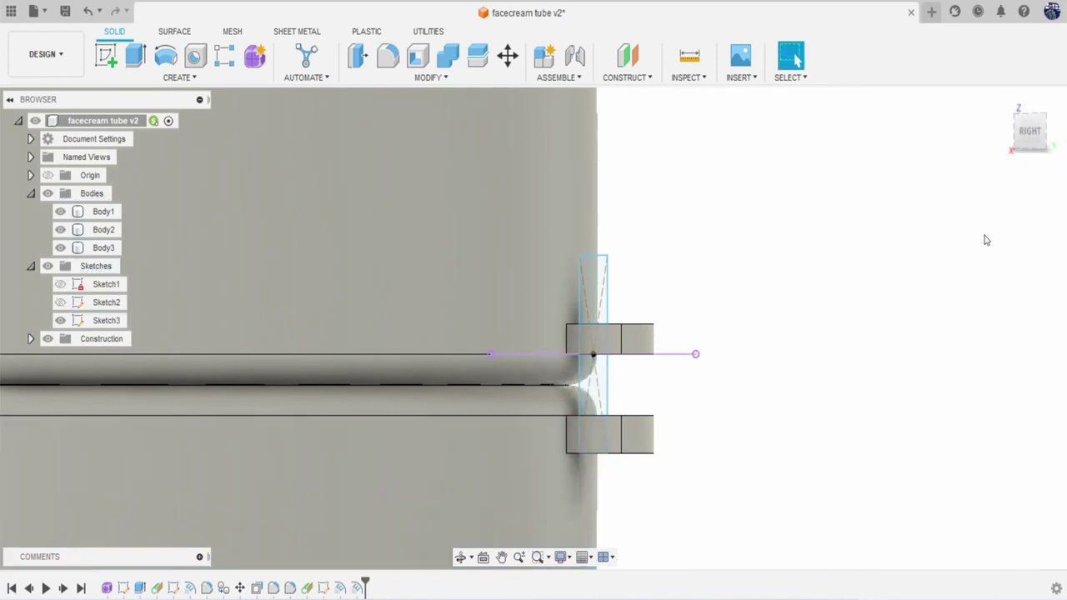
left_click(59, 321)
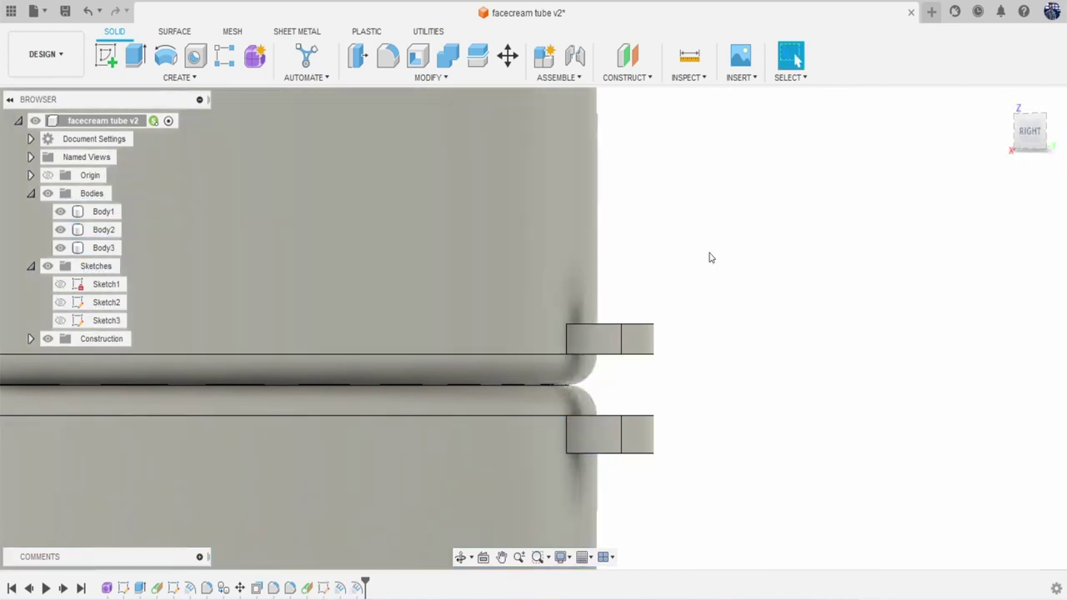
Loft between the facing surfaces of the two raised hinge blocks with the Join operation.
mouse_move(1020, 145)
left_mouse_down()
mouse_move(1027, 119)
mouse_move(988, 122)
mouse_move(992, 144)
mouse_move(989, 124)
left_mouse_up()
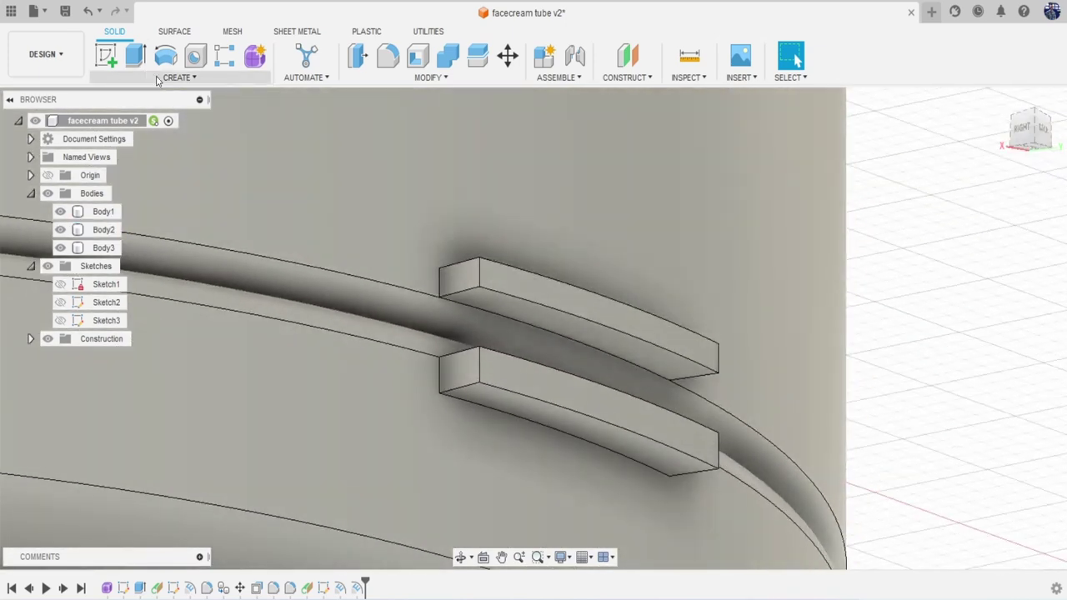
left_click(156, 79)
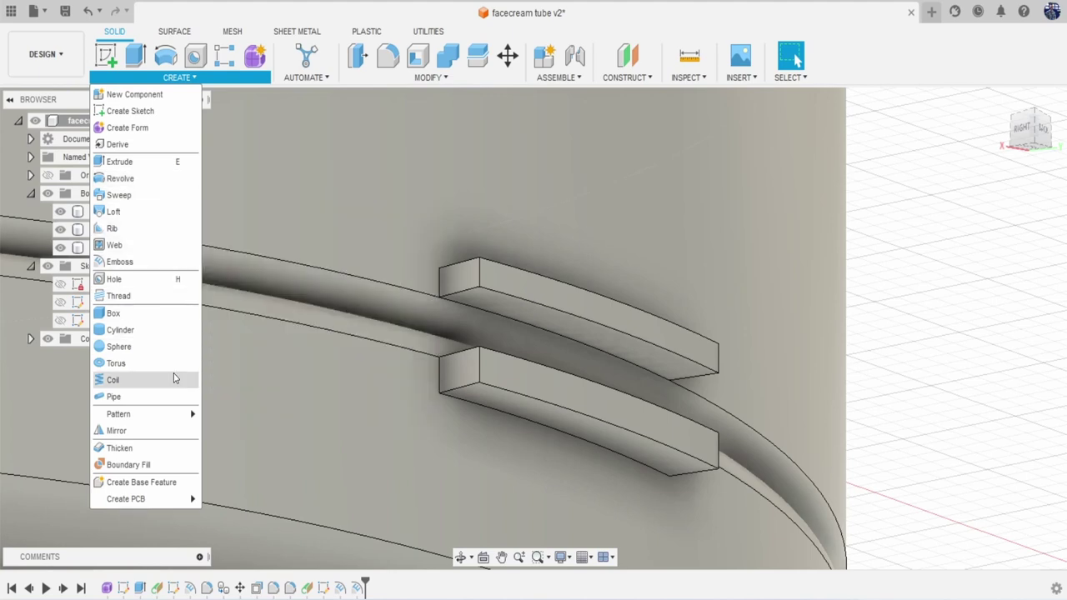
left_click(171, 211)
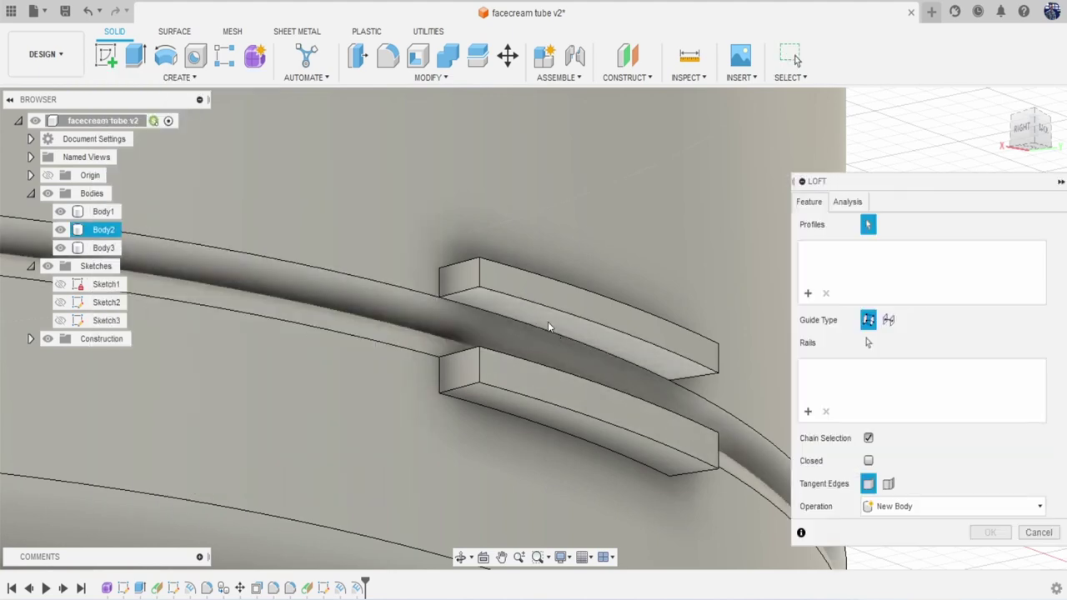
left_click(547, 326)
left_click(1022, 129)
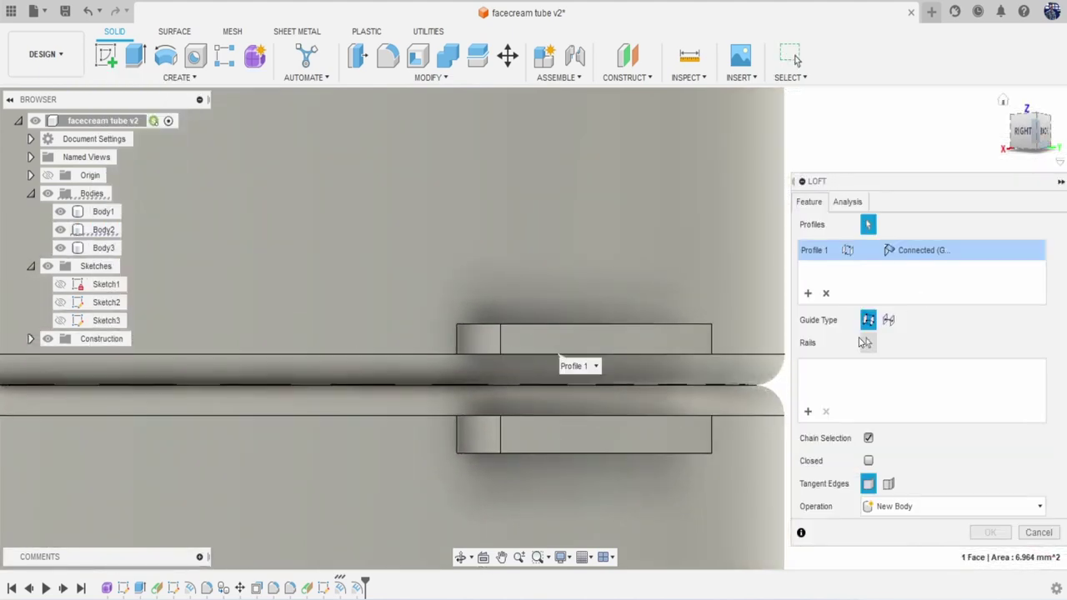
left_click(1002, 100)
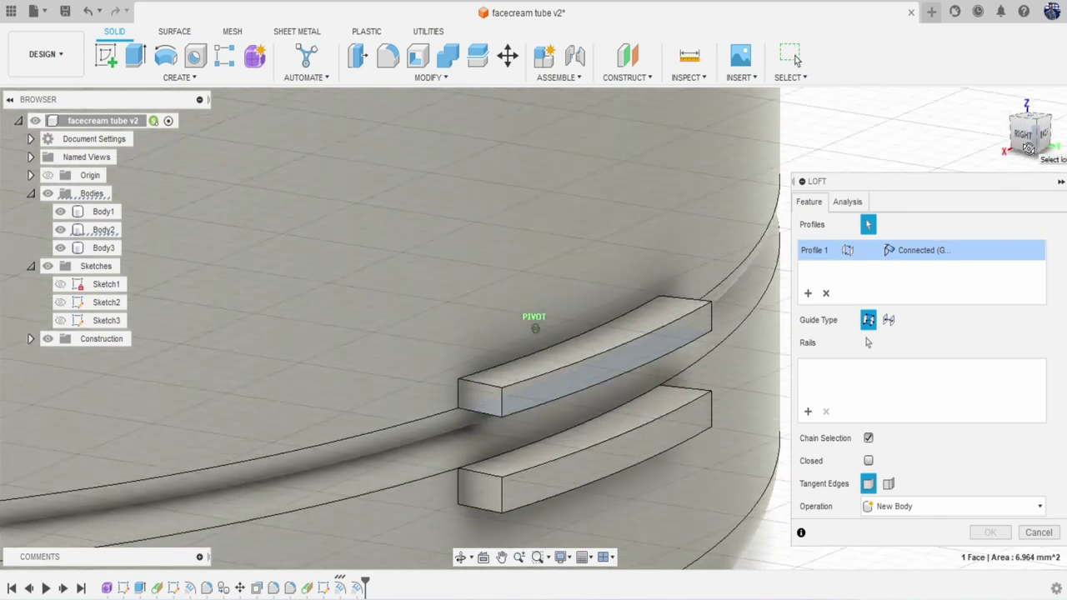
left_click(671, 414)
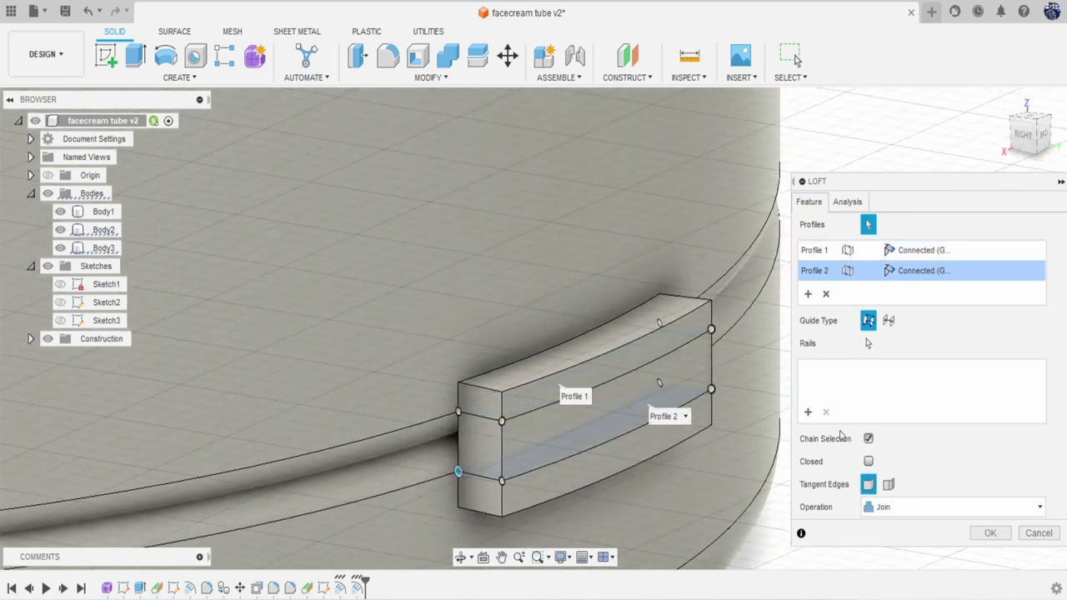
left_click(989, 534)
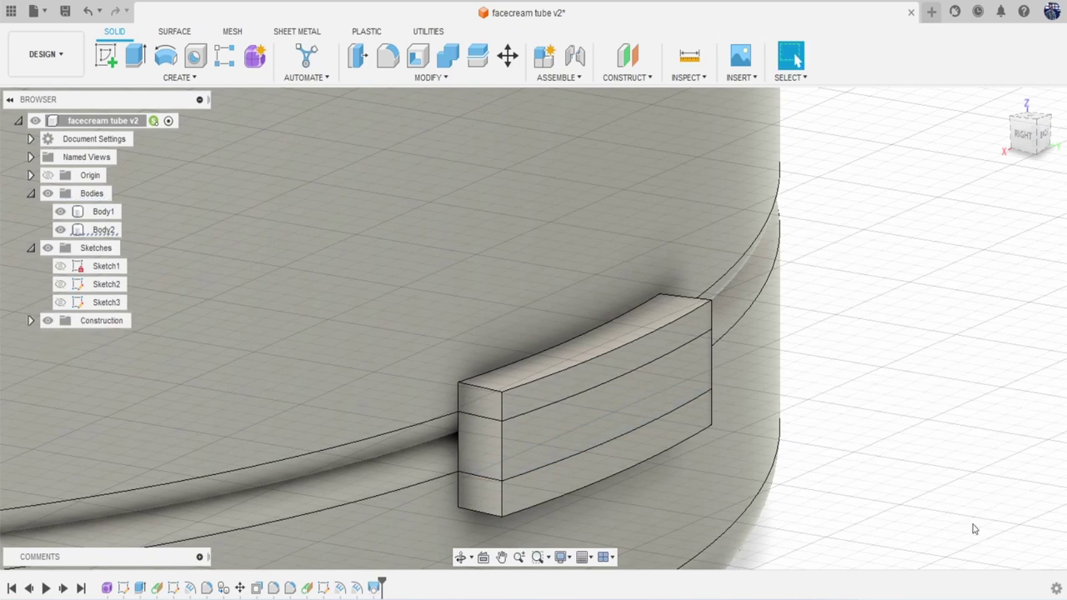
Hide the cap's Body2 and show it again to check what it includes, and view the hinge on the whole cap.
scroll(510, 442, "down", 2)
left_click(60, 231)
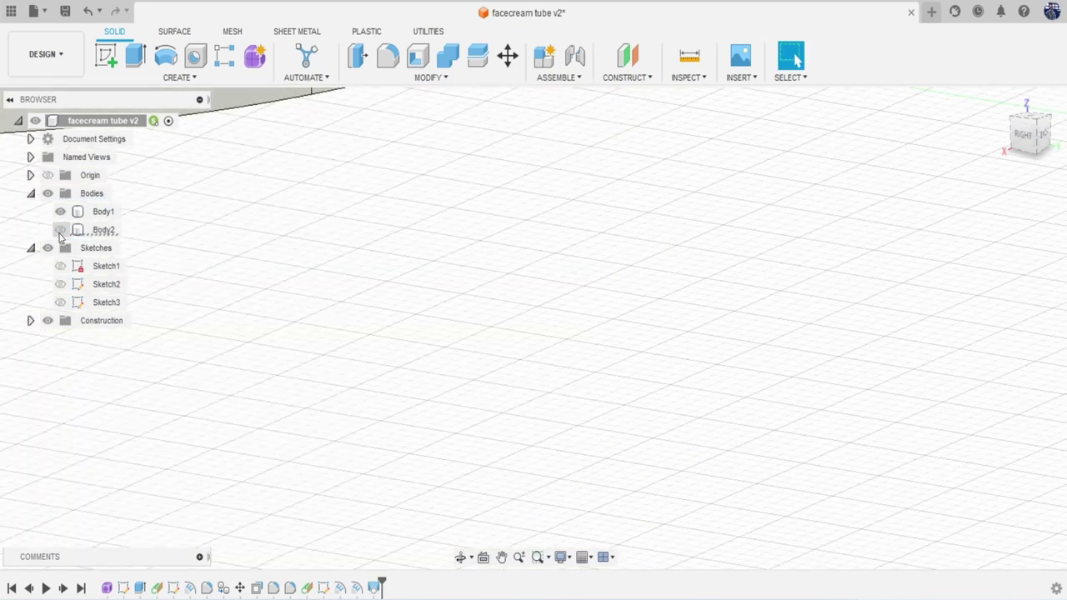
left_click(60, 230)
scroll(458, 306, "down", 3)
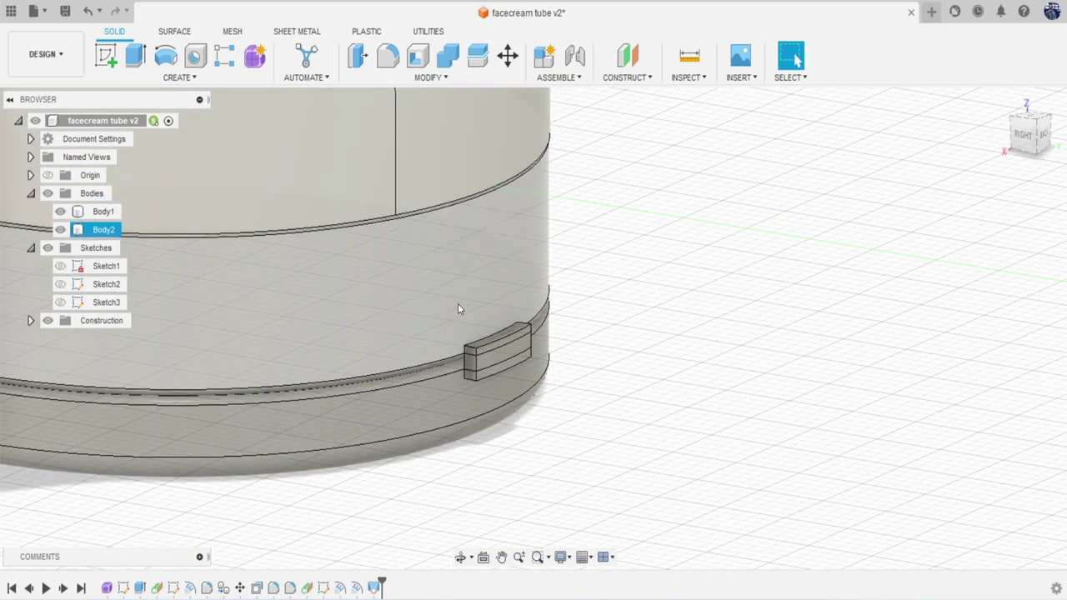
Edit the hinge strip's loft feature so that its operation is New Body instead of Join.
key("Escape")
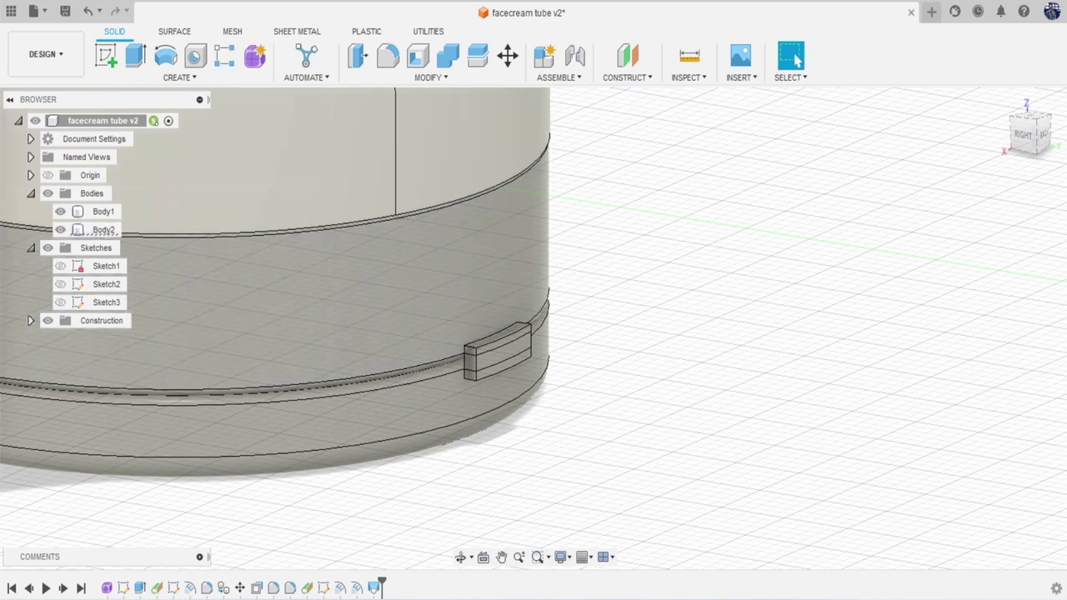
right_click(374, 588)
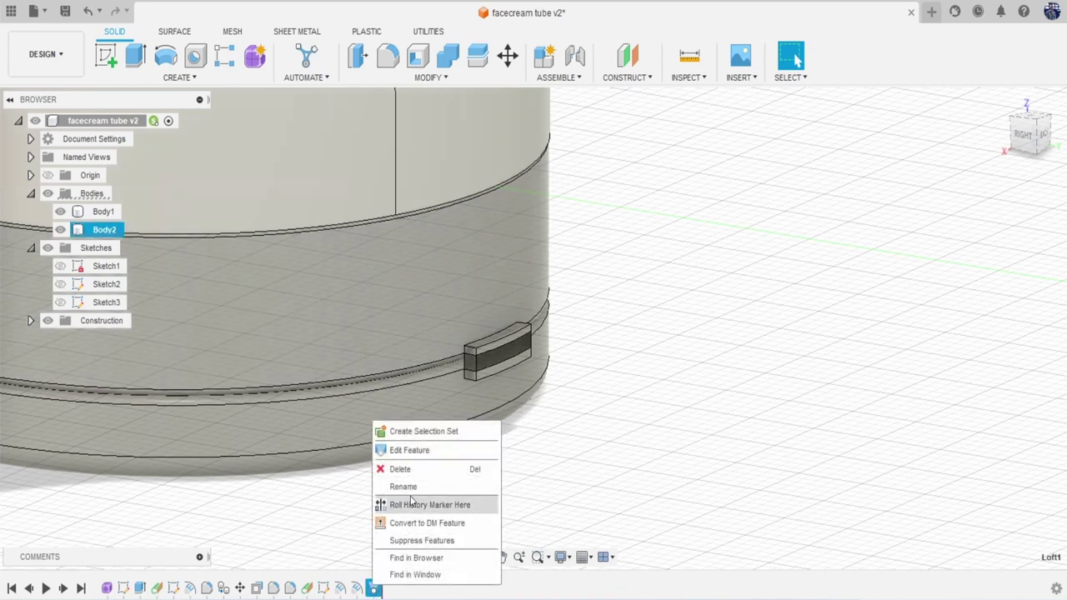
left_click(408, 455)
left_click(910, 509)
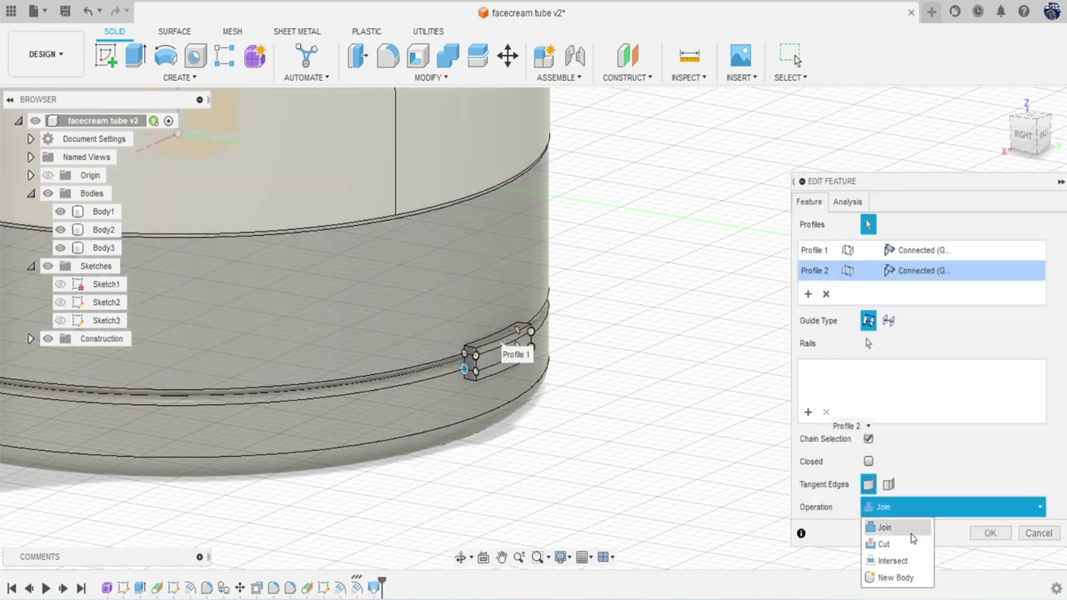
left_click(897, 577)
left_click(982, 534)
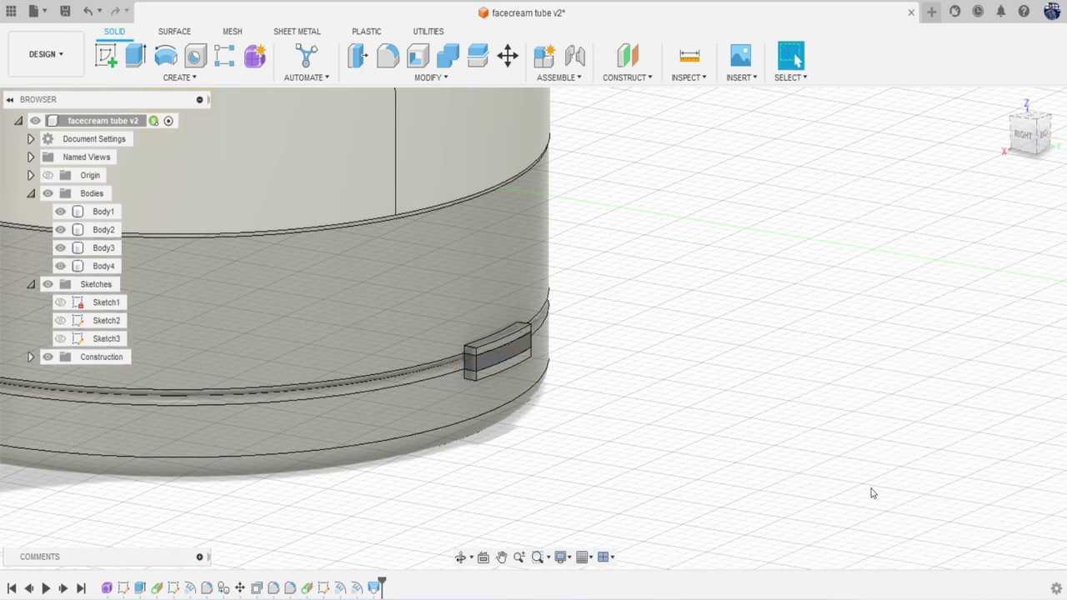
Check the separate hinge parts by hiding and showing Body4, Body2 and Body3 one at a time.
scroll(469, 380, "up", 8)
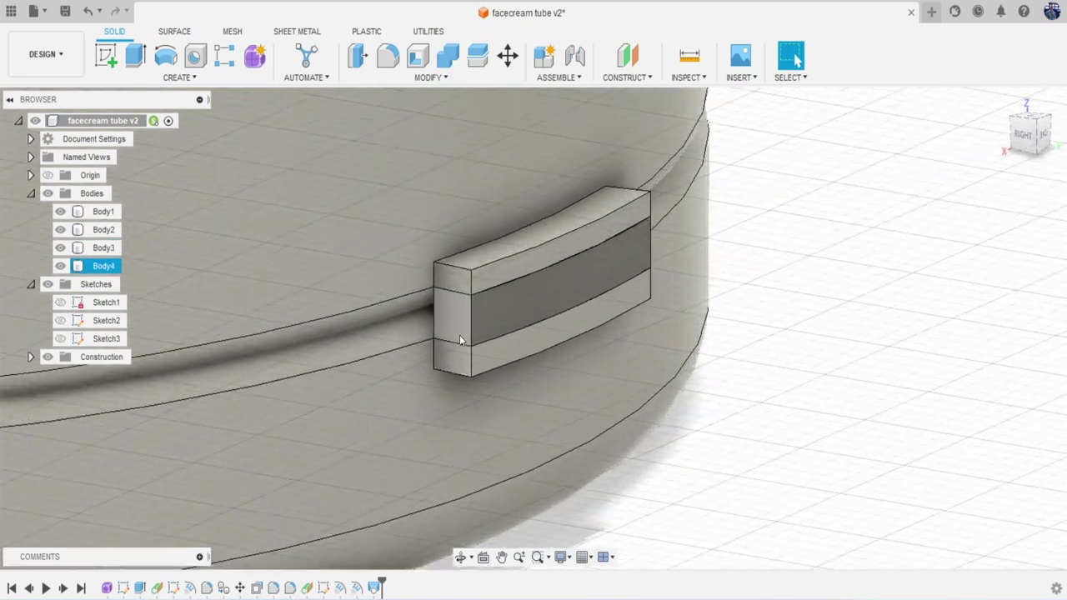
scroll(459, 334, "down", 3)
left_click(61, 266)
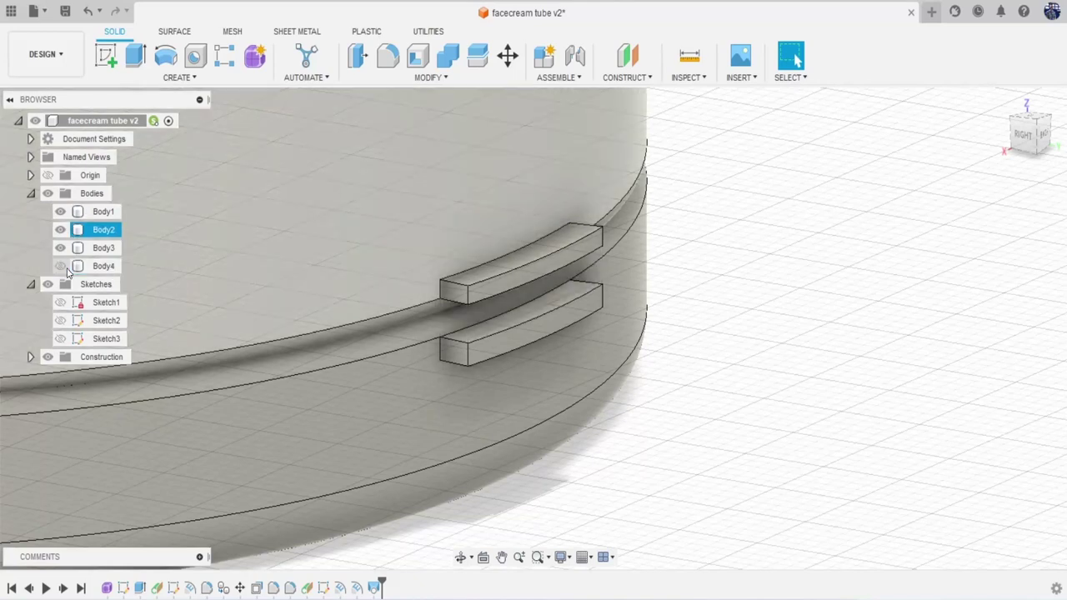
left_click(60, 266)
left_click(60, 231)
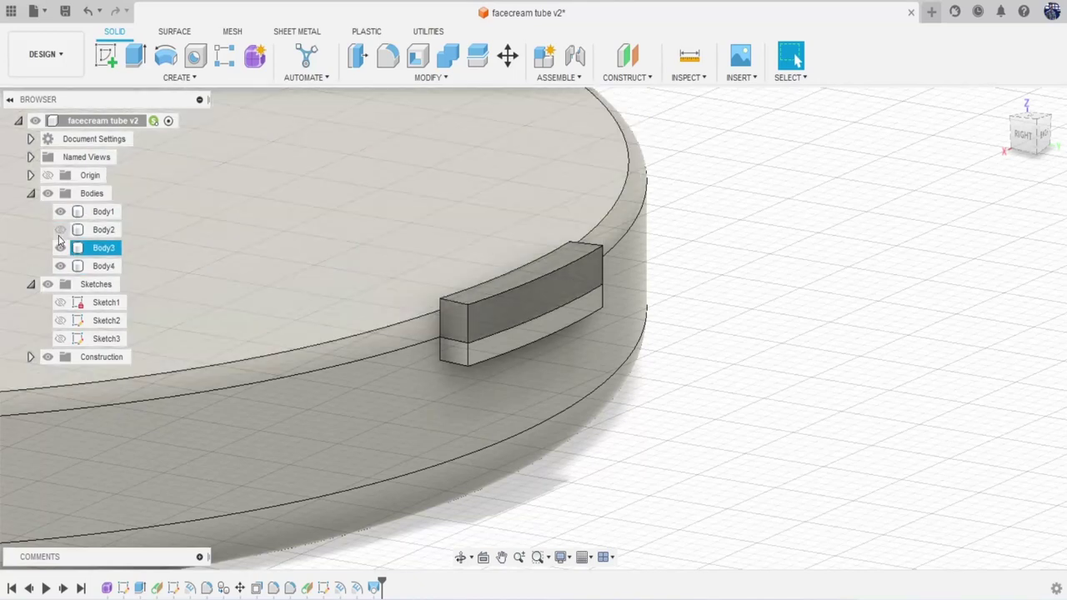
left_click(59, 234)
left_click(60, 248)
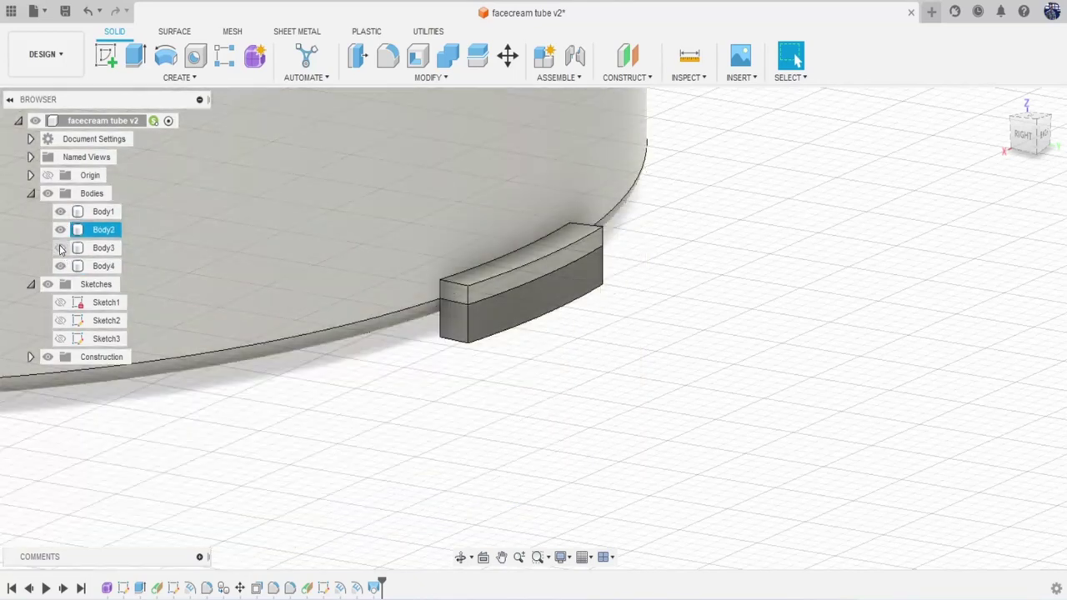
left_click(60, 249)
scroll(358, 358, "down", 3)
scroll(401, 356, "up", 1)
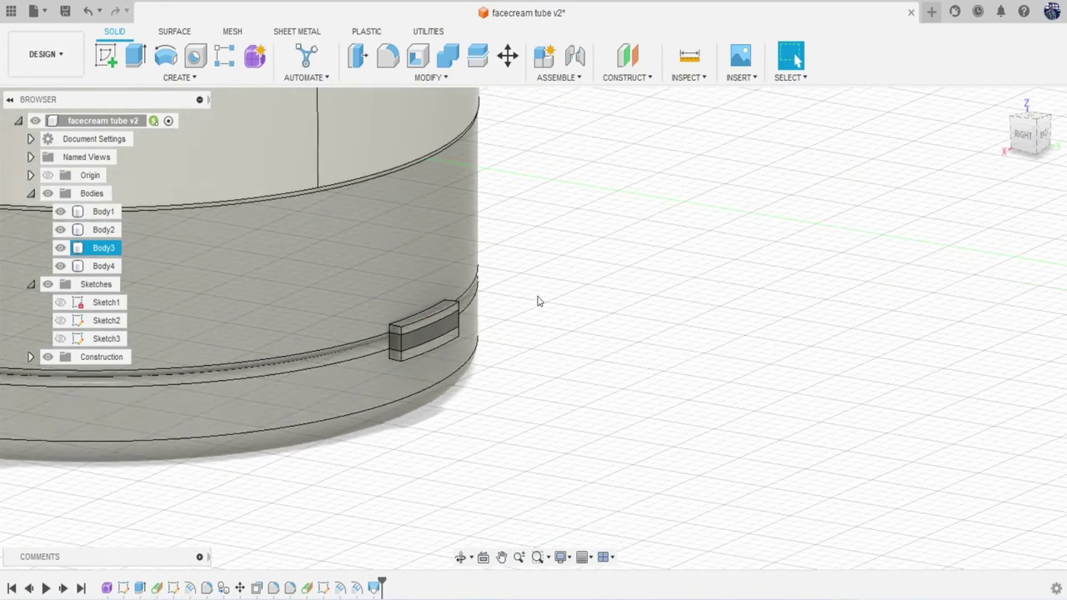
Apply the second appearance already used in the design to the middle hinge strip, Body4.
key("a")
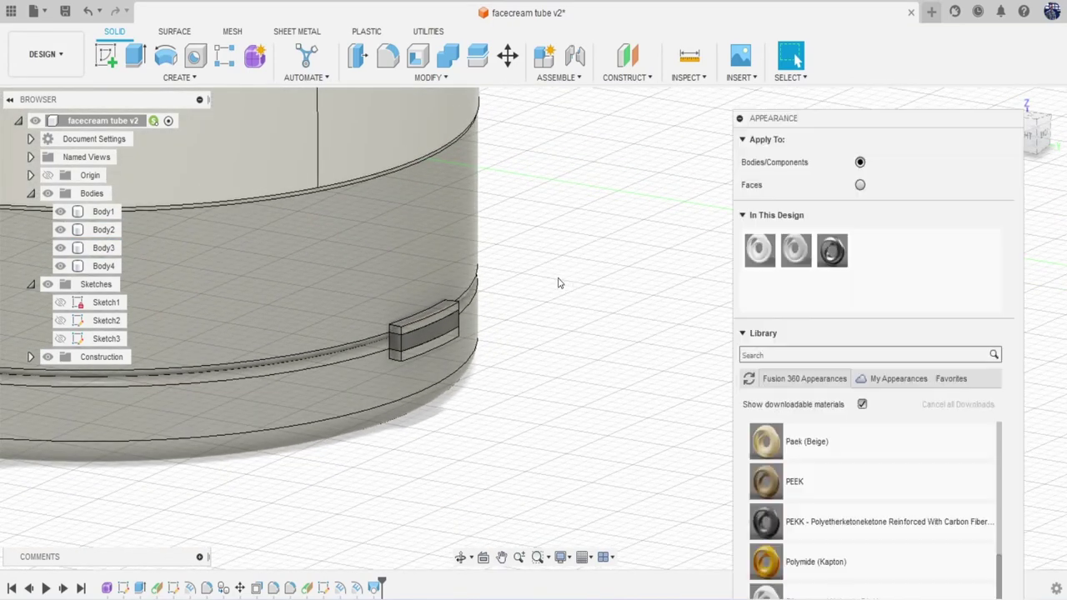
left_click_drag(783, 254, 445, 321)
scroll(579, 361, "down", 5)
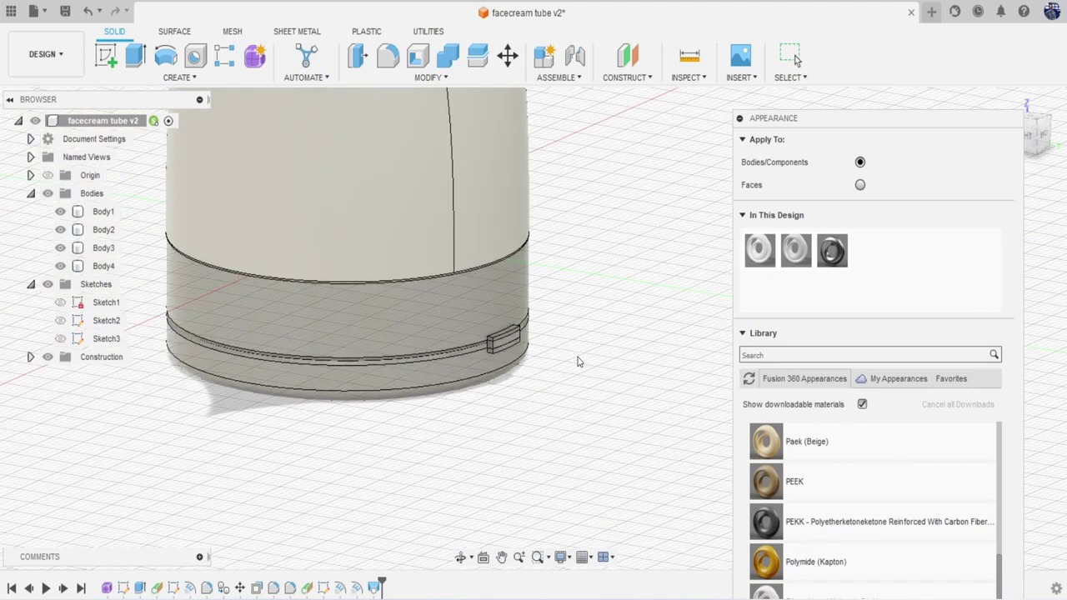
left_click_drag(856, 117, 833, 4)
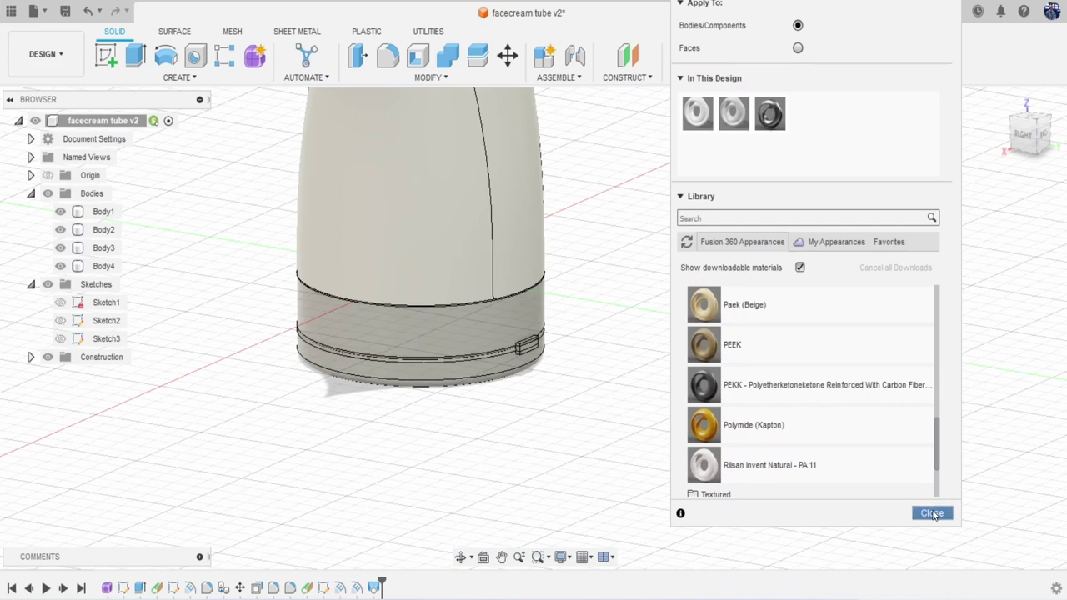
left_click(932, 513)
View the whole tube from the front and save the design.
mouse_move(1034, 156)
left_mouse_down()
mouse_move(1021, 125)
mouse_move(983, 107)
mouse_move(973, 121)
mouse_move(1000, 146)
left_mouse_up()
mouse_move(534, 328)
middle_mouse_down("shift")
mouse_move(840, 328)
mouse_move(768, 378)
middle_mouse_up("shift")
scroll(541, 493, "down", 1)
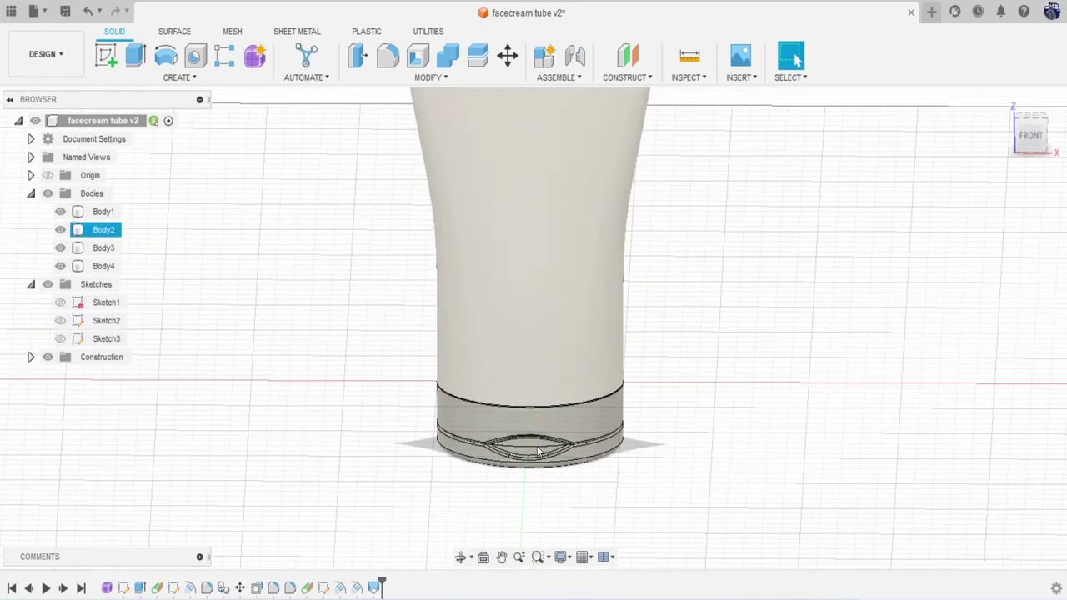
scroll(566, 434, "down", 5)
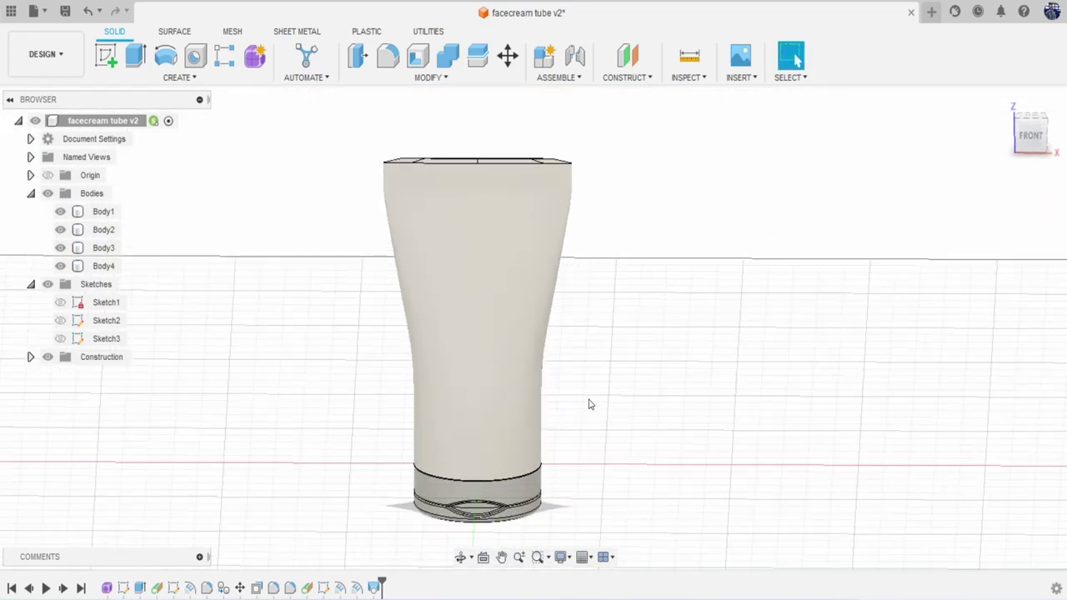
left_click(65, 11)
left_click(534, 337)
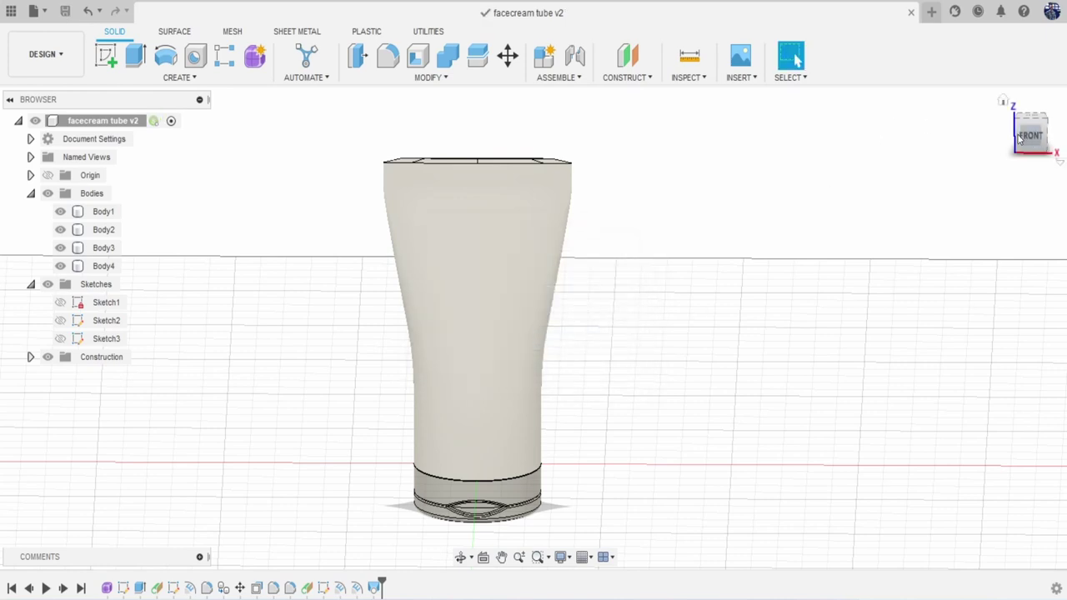
Copy and paste all four tube bodies and move the copies 85.627 mm along X.
left_click_drag(1035, 125, 1006, 127)
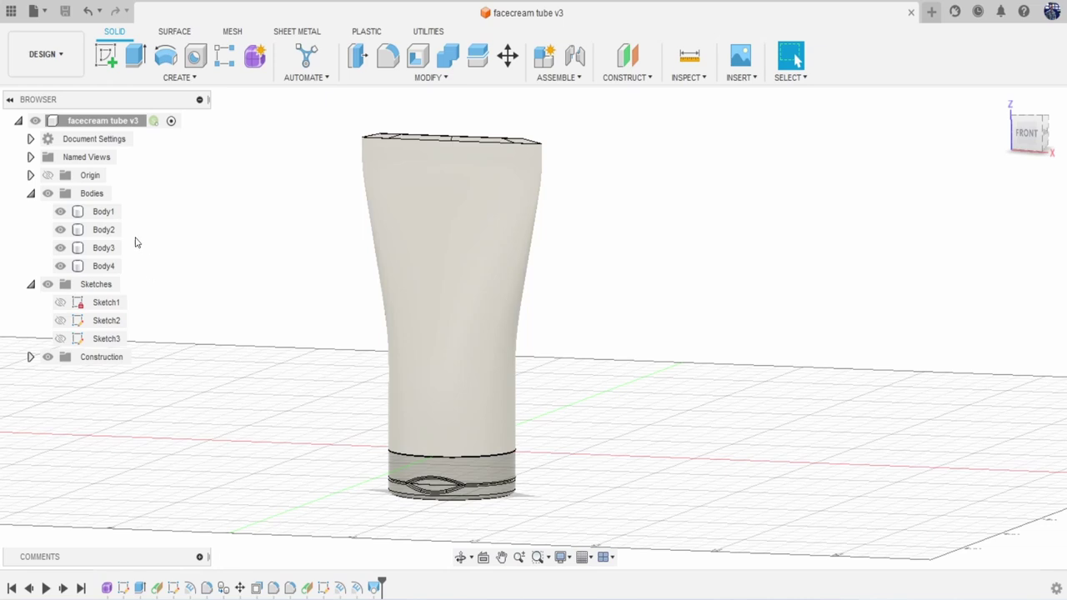
left_click(103, 212)
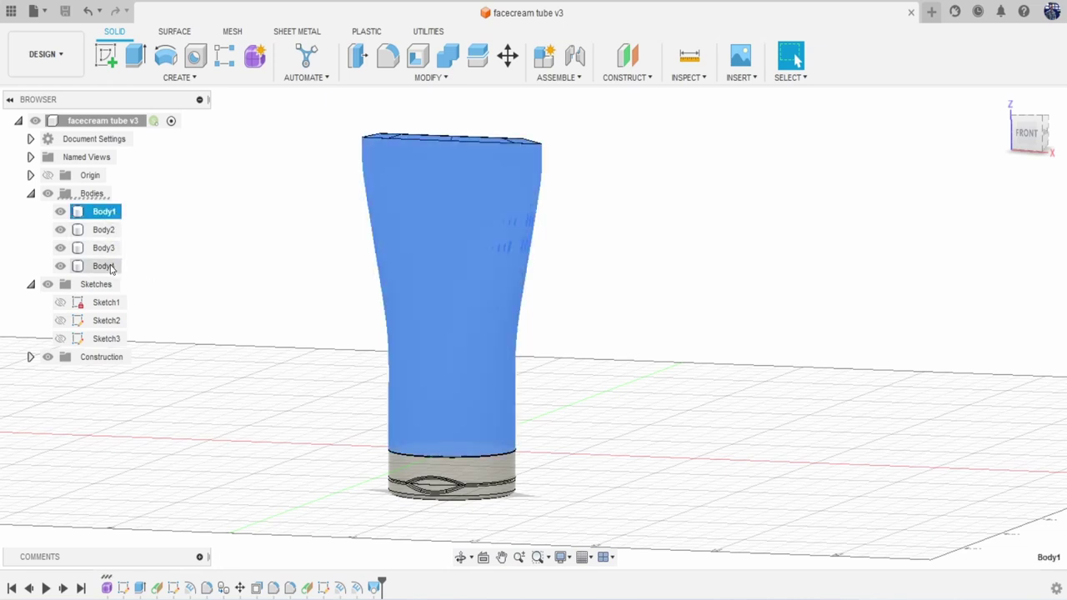
left_click(104, 265, "shift")
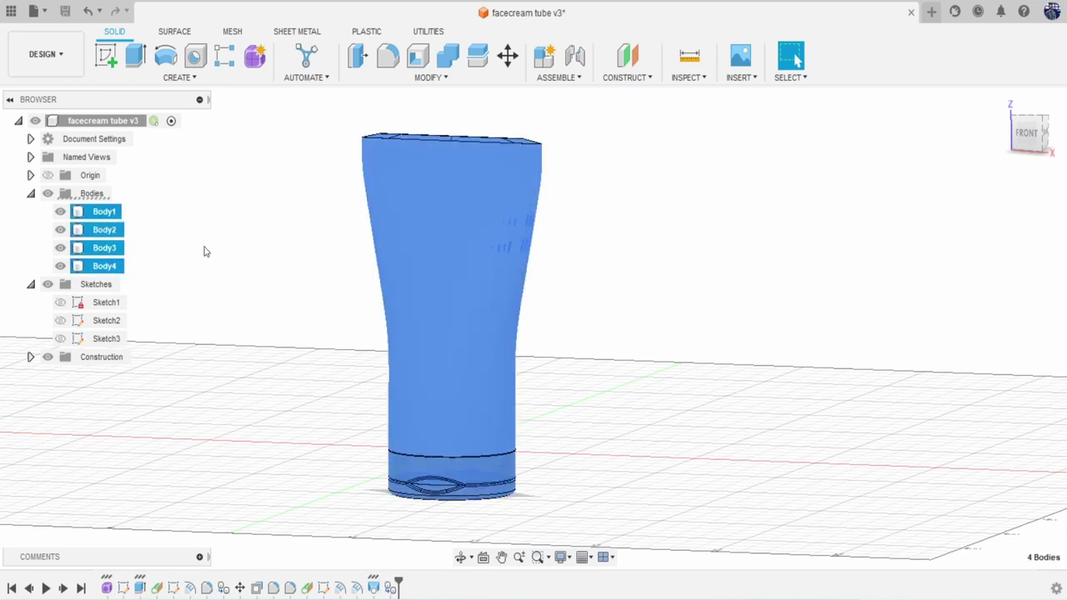
key("ctrl+v")
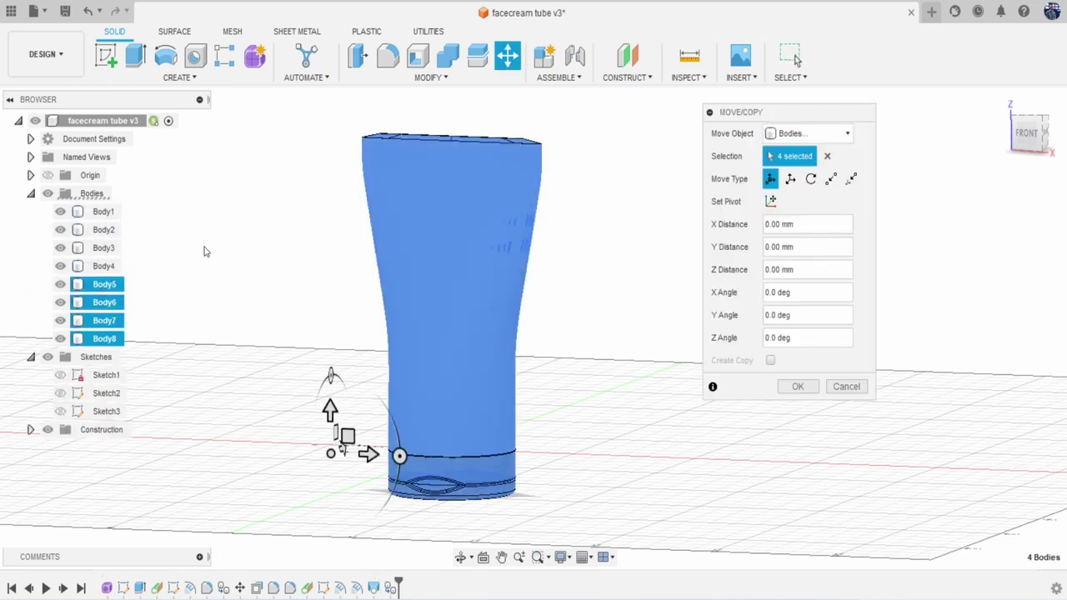
left_click(1028, 136)
left_click(310, 429)
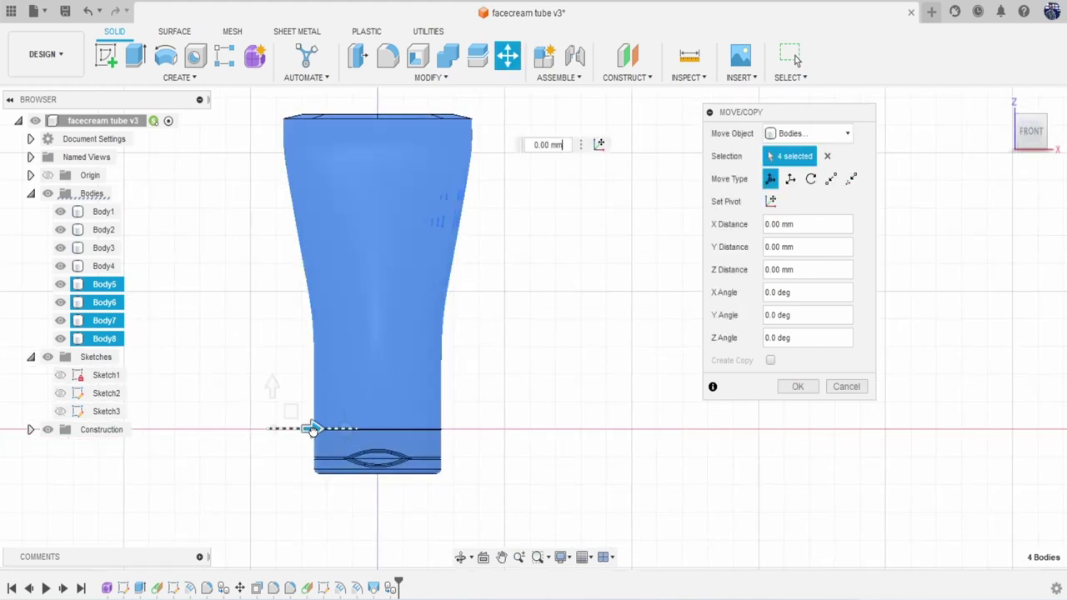
left_click_drag(310, 429, 529, 429)
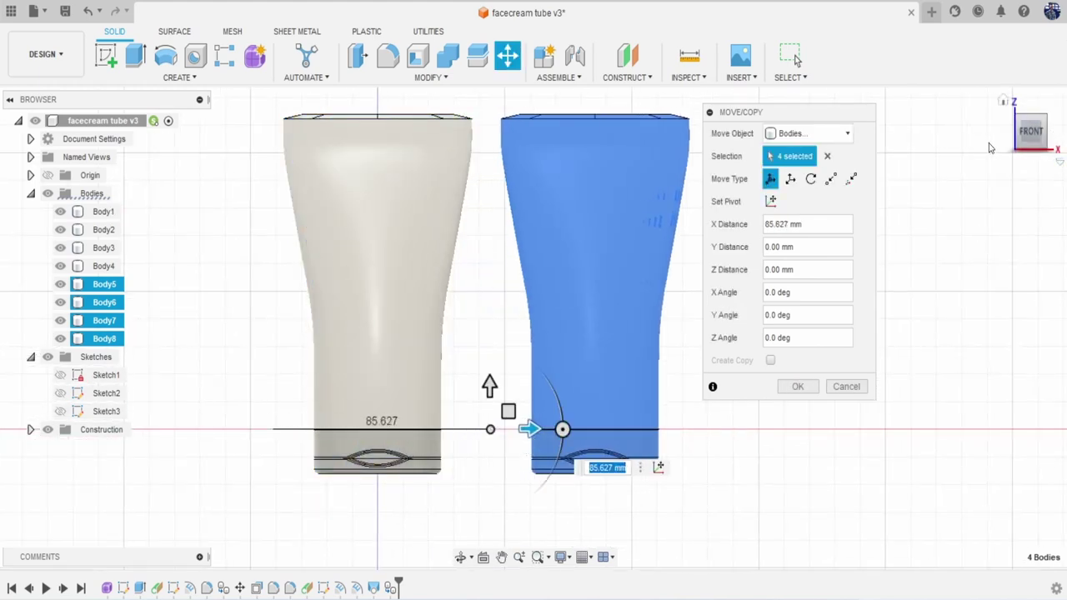
Rotate the copied tube to lie on its side beside the original, turning it 18.1 deg about Y.
left_click(1054, 150)
left_click(1040, 137)
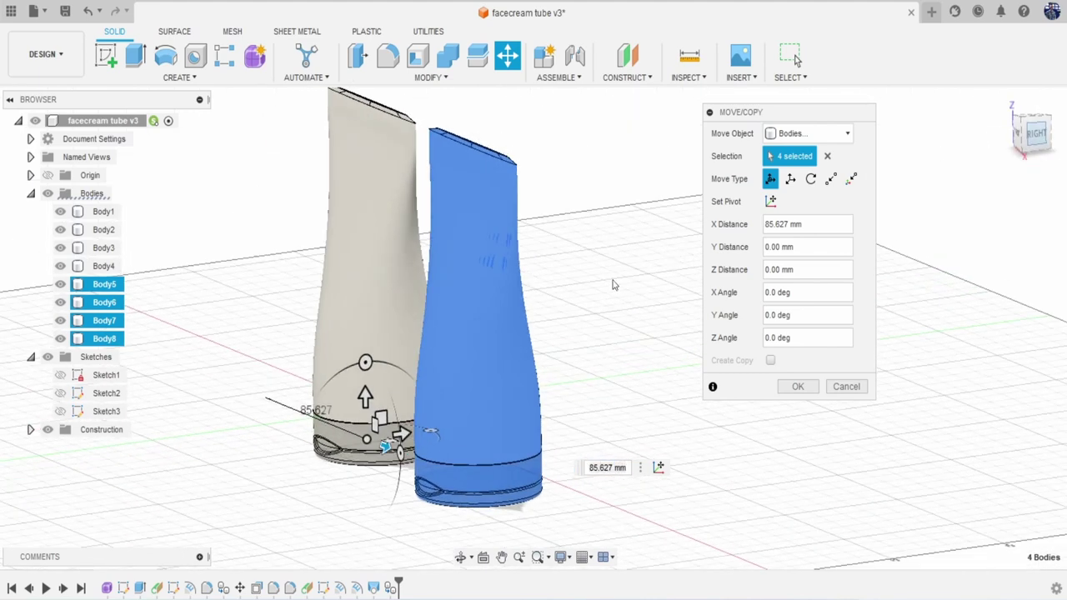
left_click_drag(366, 348, 511, 430)
middle_click_drag(574, 379, 559, 300)
left_click_drag(370, 367, 396, 260)
left_click_drag(1023, 132, 1061, 150)
middle_click_drag(660, 403, 577, 358)
left_click_drag(461, 287, 471, 301)
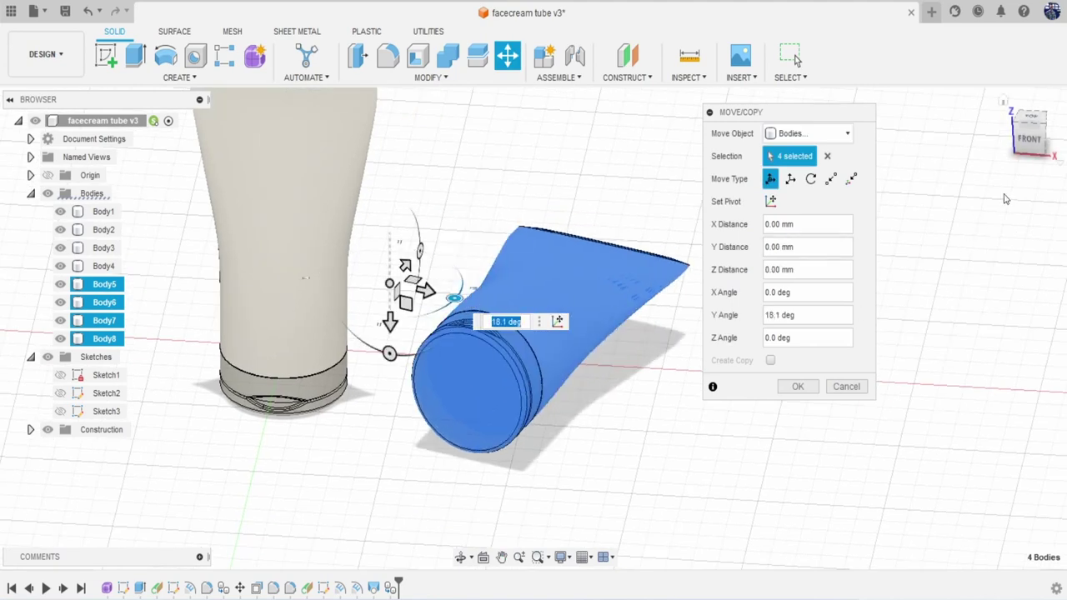
left_click(801, 387)
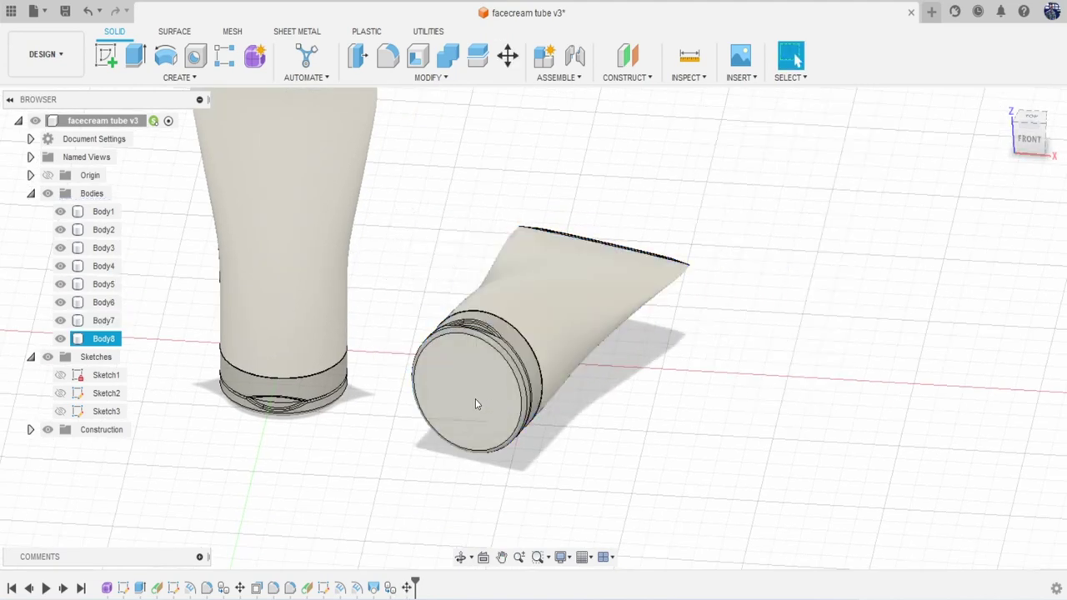
left_click(475, 398)
left_click(103, 339)
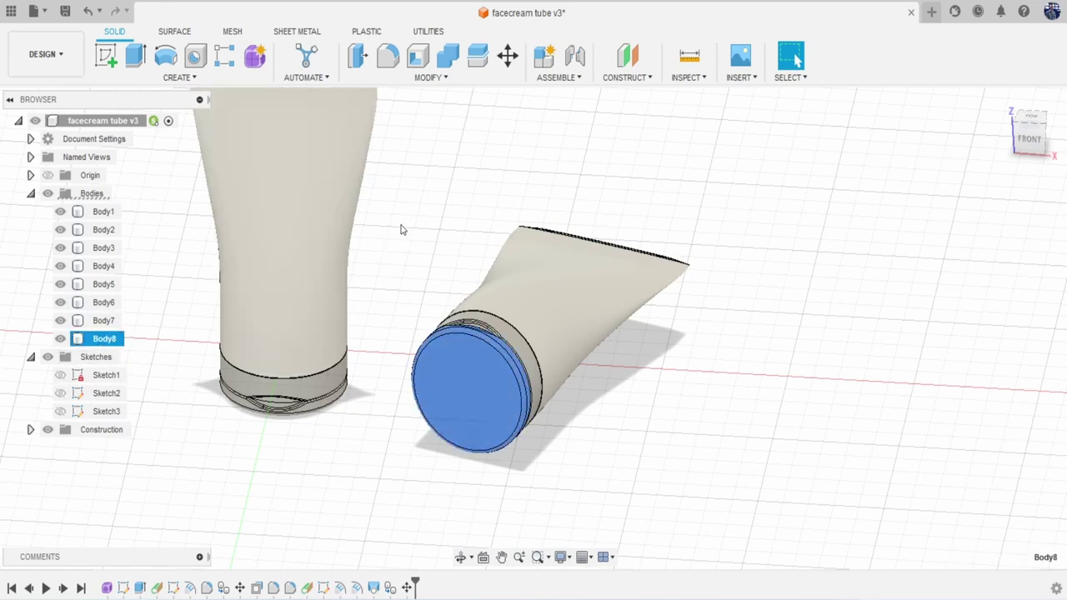
right_click(486, 184)
left_click(447, 197)
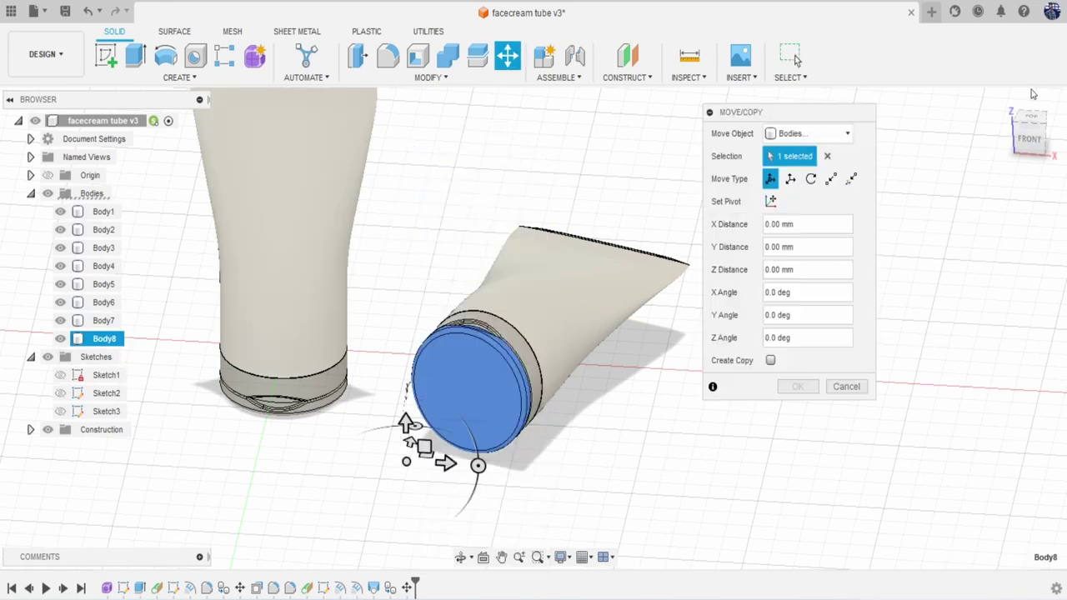
left_click(1055, 140)
left_click_drag(1048, 142, 1012, 127)
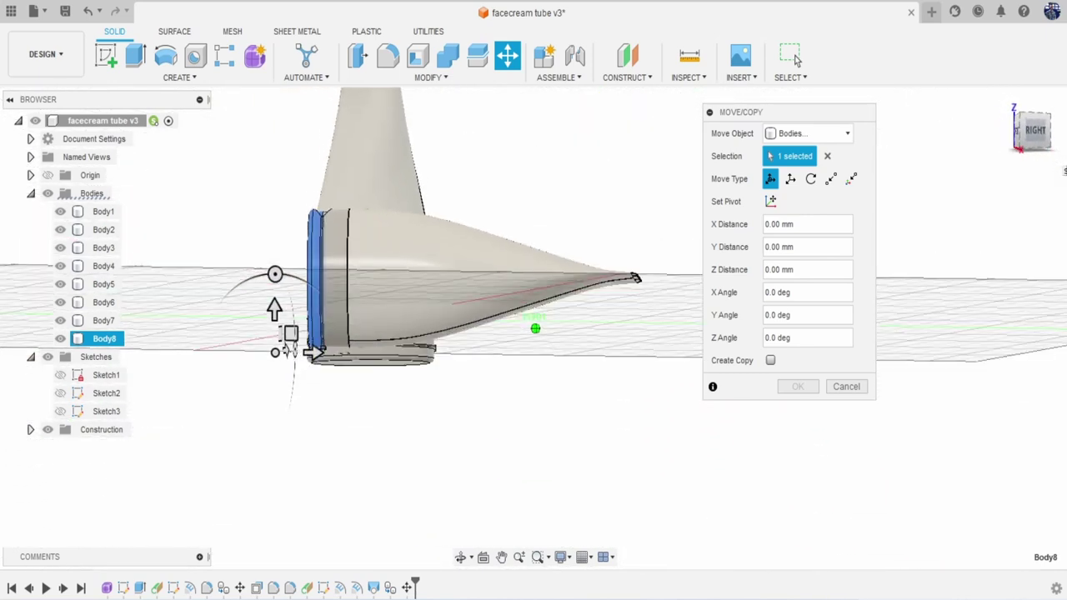
left_click(845, 386)
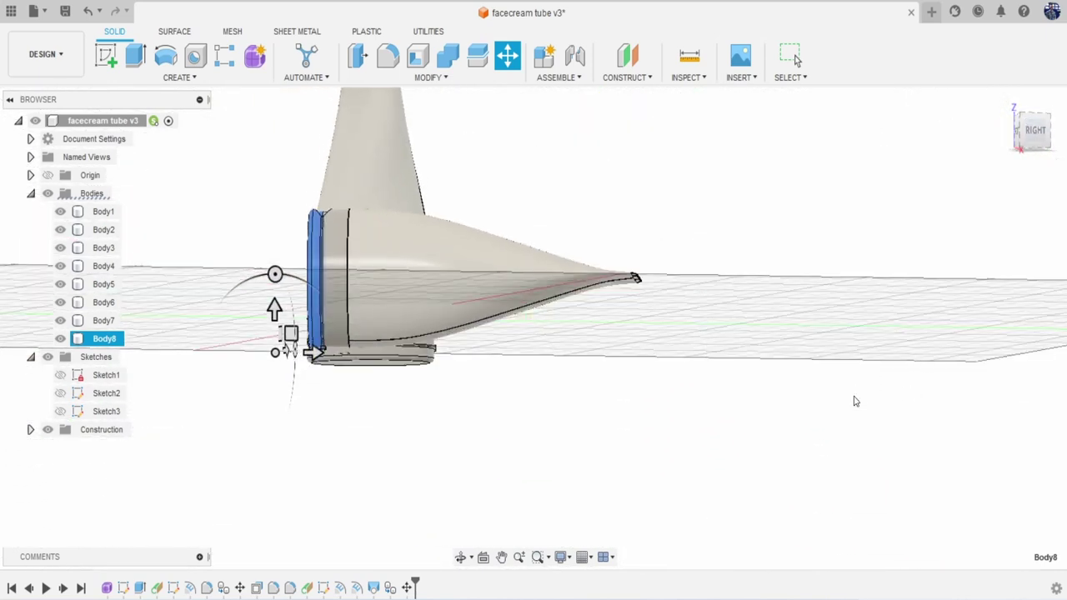
Undo the copied tube's move and rotation and the pasting of the four bodies.
key("ctrl+z")
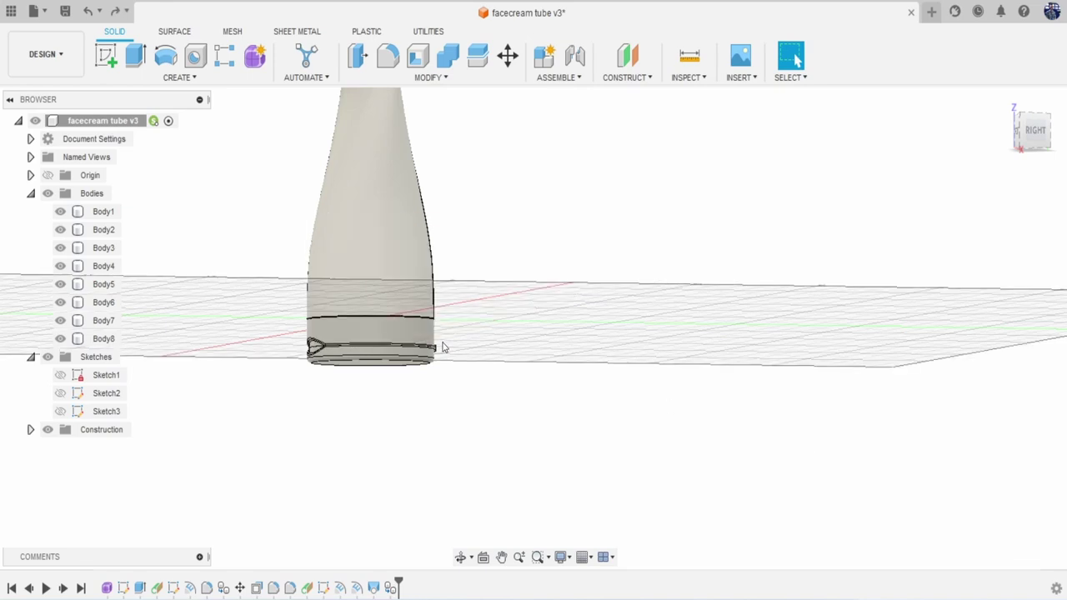
left_click_drag(1030, 129, 1060, 130)
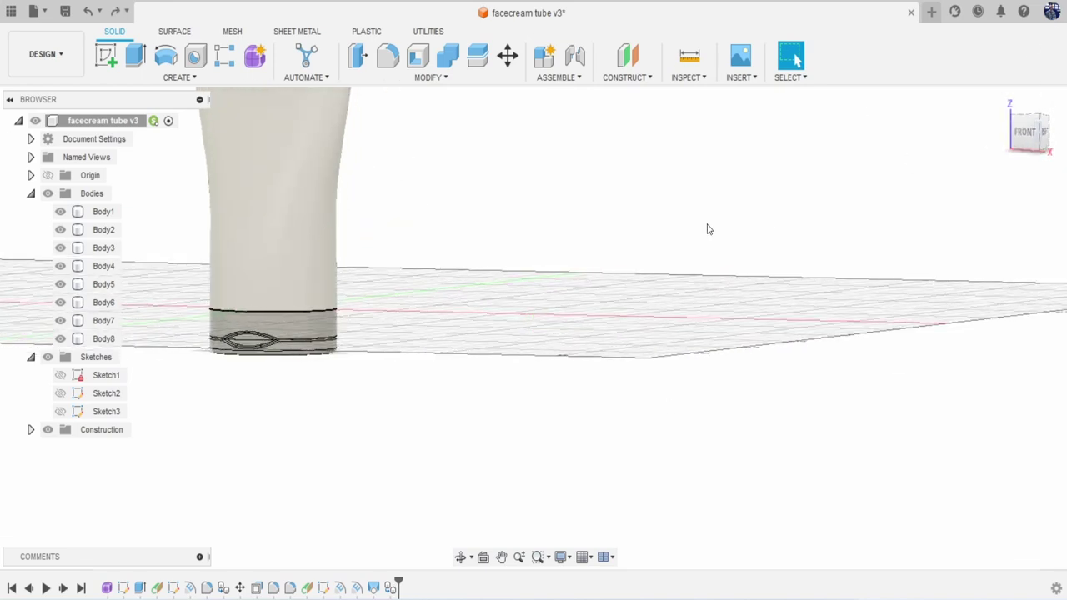
key("ctrl+z")
middle_click_drag(547, 286, 647, 346)
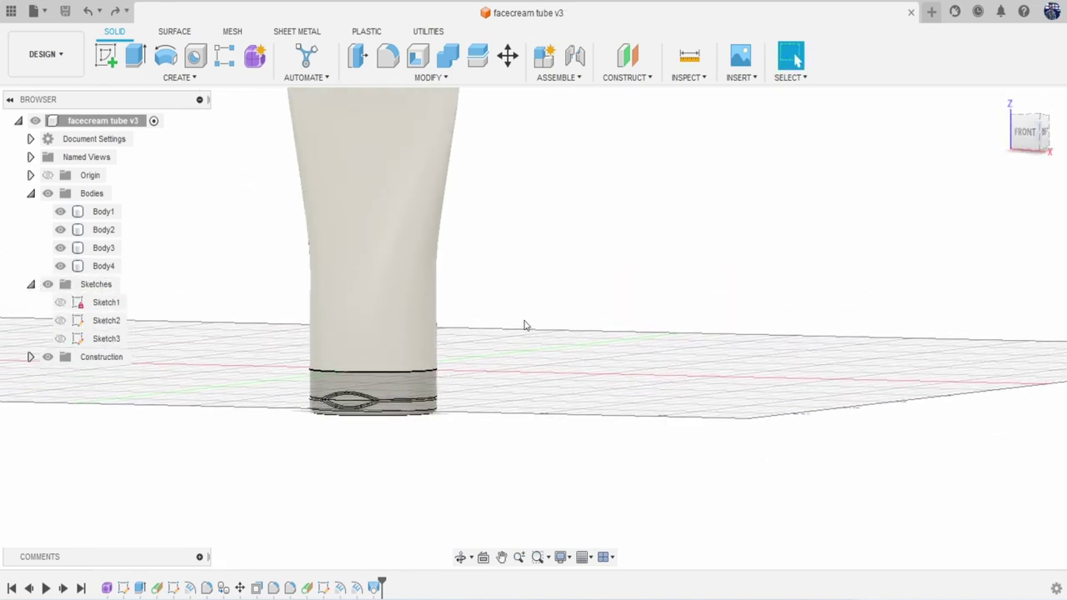
Copy and paste all four tube bodies and move the copies 86.174 mm along X.
left_click(104, 211)
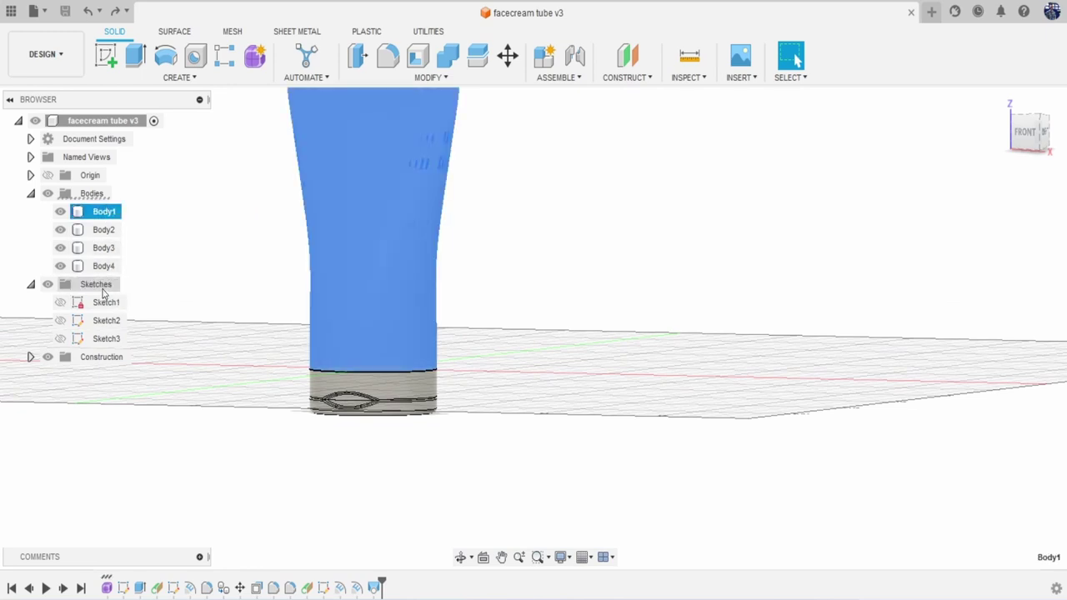
left_click(186, 240)
left_click(104, 212)
left_click(104, 266, "shift")
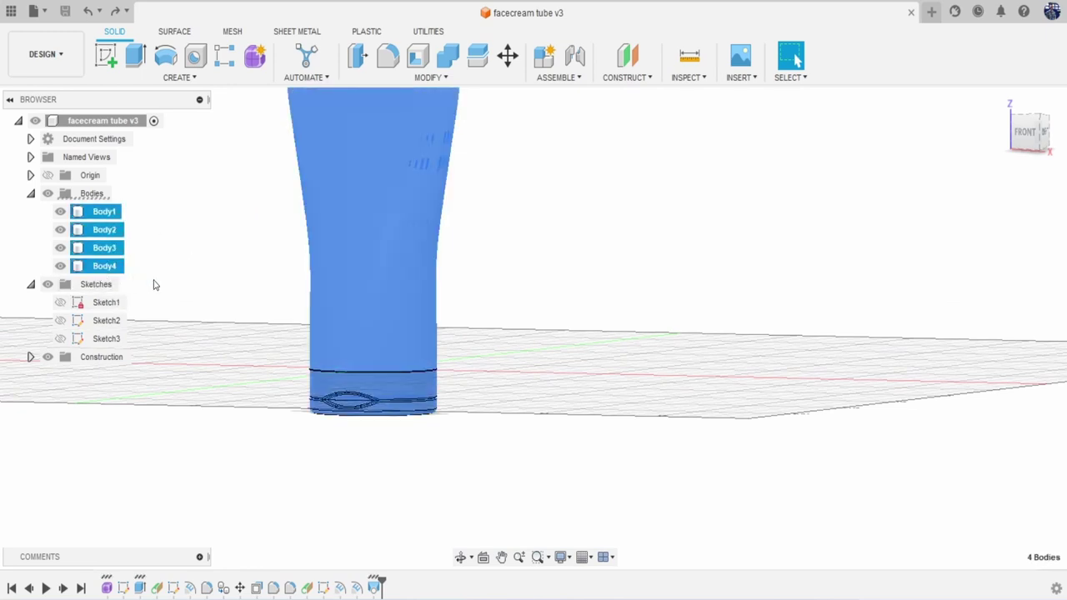
key("ctrl+c")
key("ctrl+v")
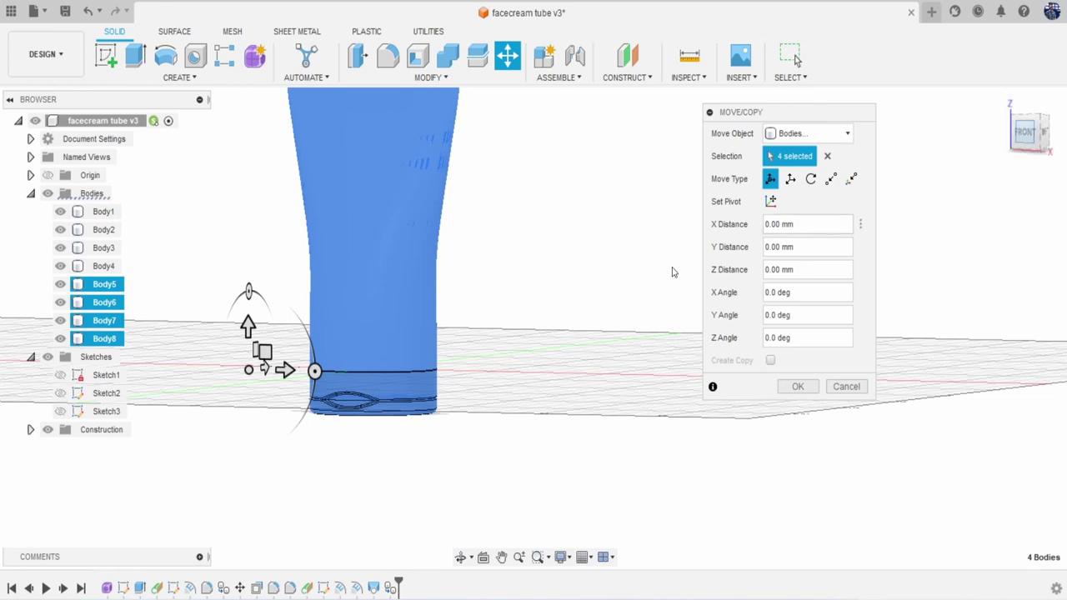
left_click_drag(323, 368, 544, 389)
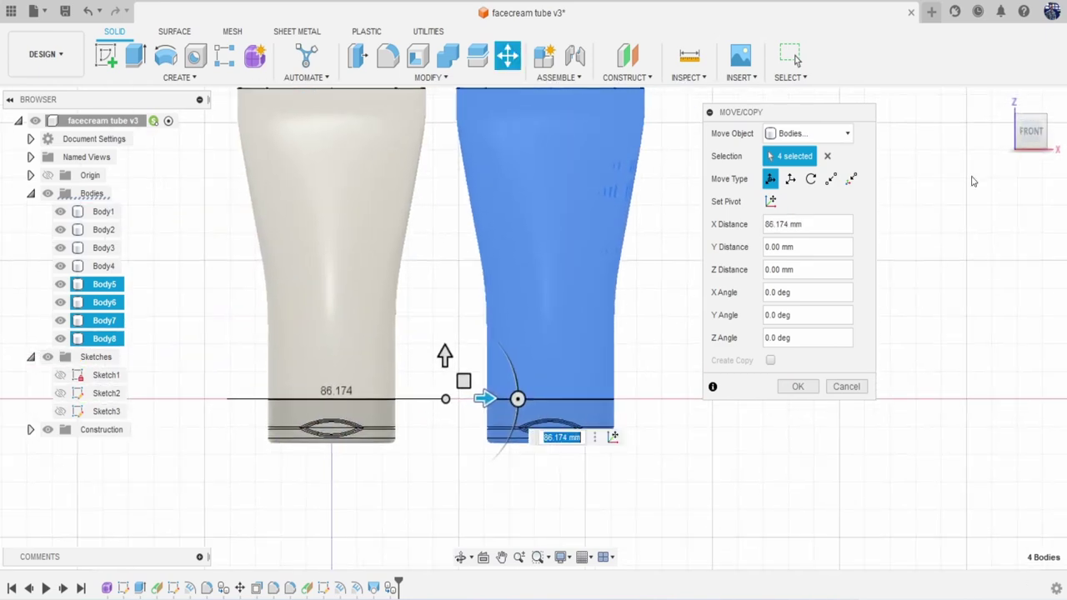
Rotate the copied tube -90 deg about X to lie flat, and raise it level with the original's base.
left_click_drag(1027, 140, 1057, 148)
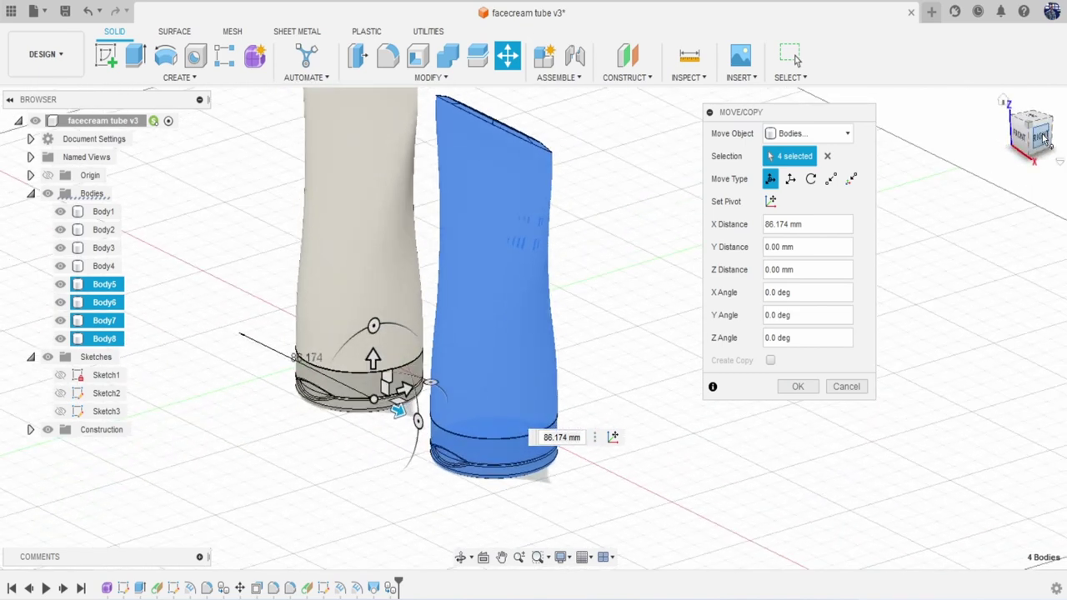
left_click(1040, 138)
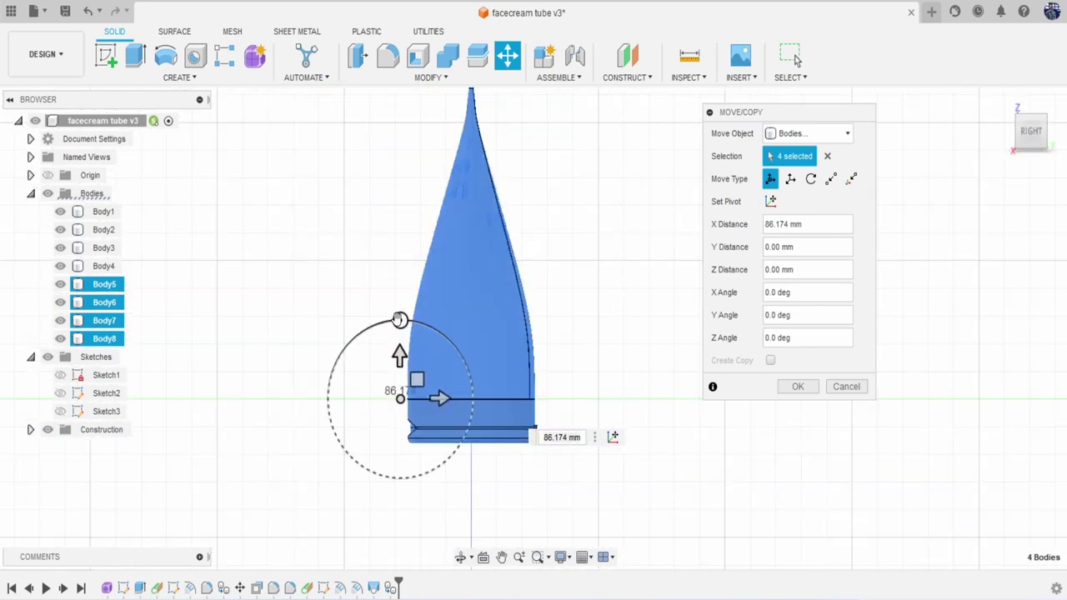
left_click_drag(399, 320, 472, 398)
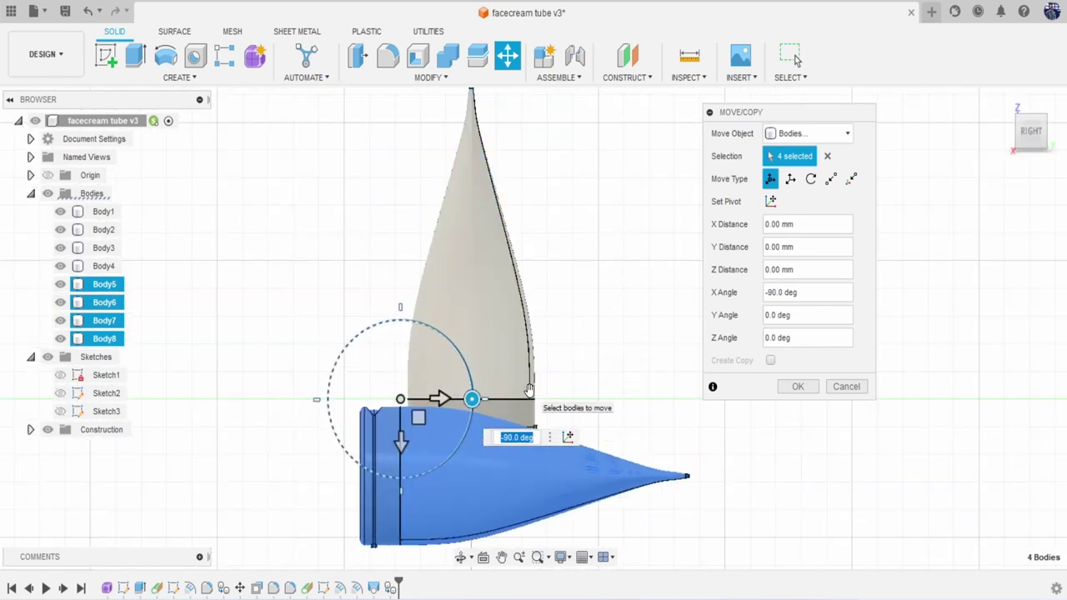
left_click_drag(401, 442, 401, 336)
left_click(815, 388)
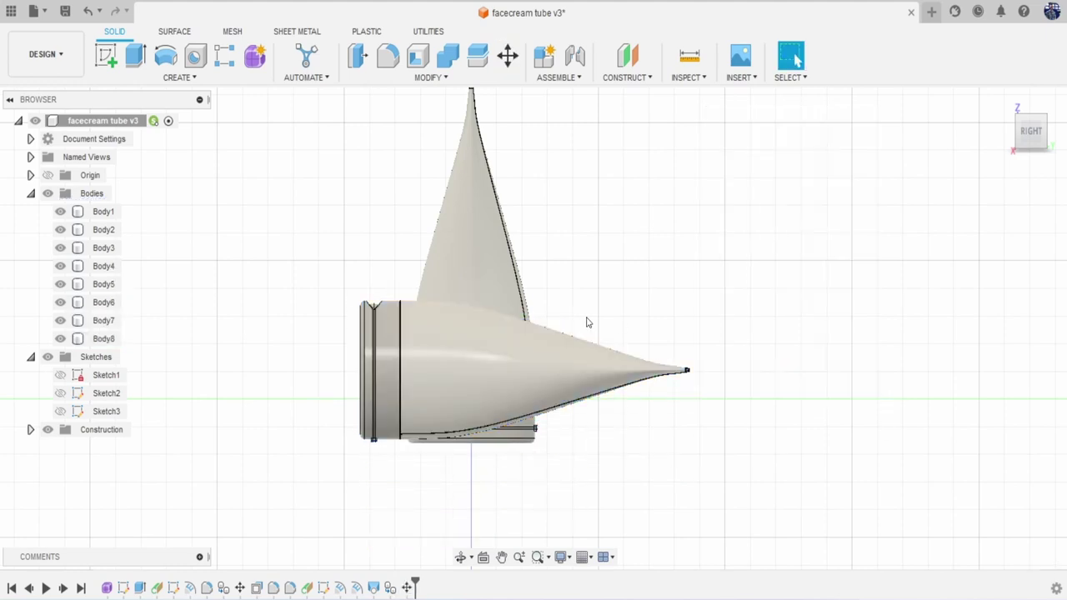
left_click(1003, 100)
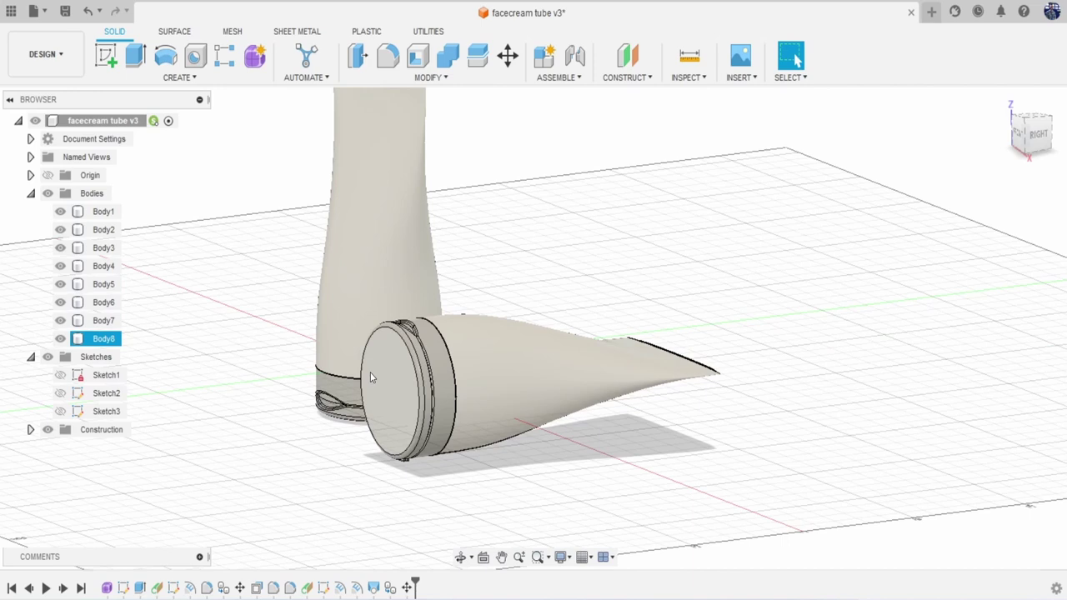
left_click(371, 377)
right_click(184, 302)
key("Escape")
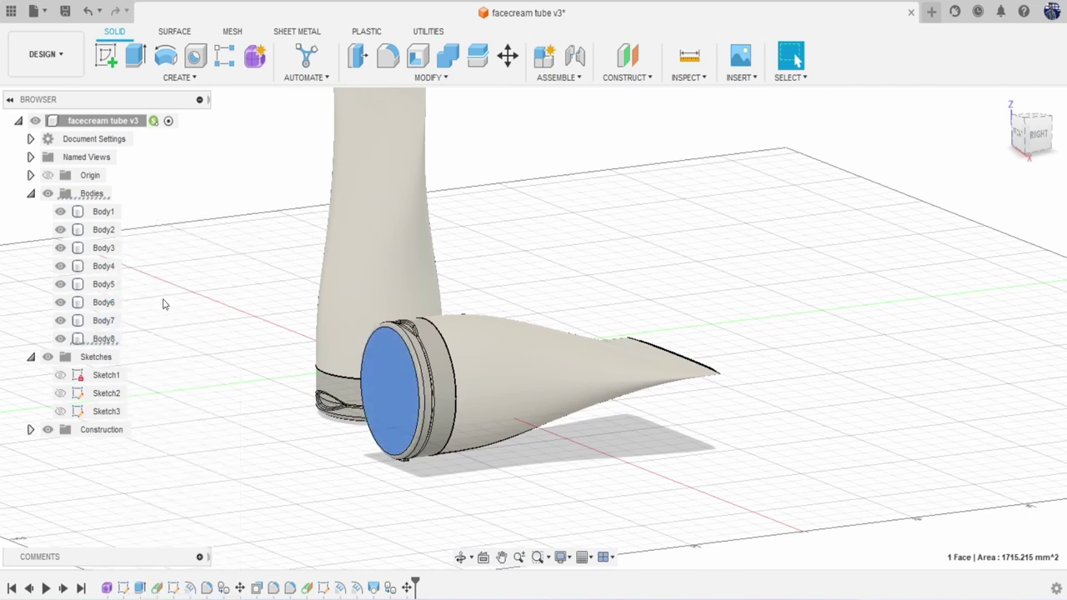
key("m")
middle_click_drag(326, 339, 278, 262)
left_click(1035, 135)
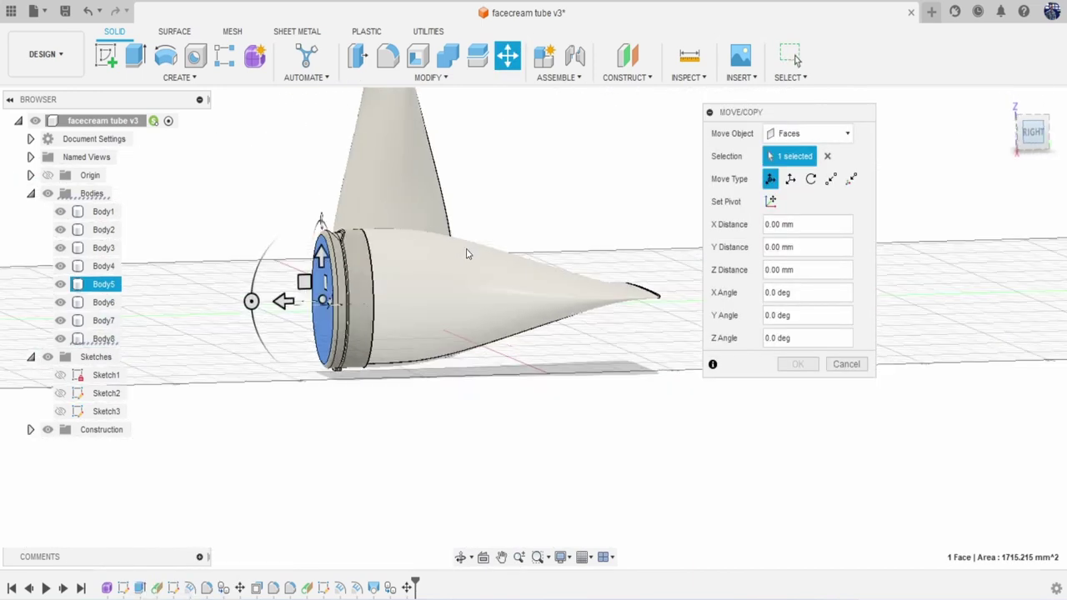
middle_click_drag(466, 253, 536, 226)
scroll(405, 288, "up", 5)
middle_click_drag(489, 336, 519, 286)
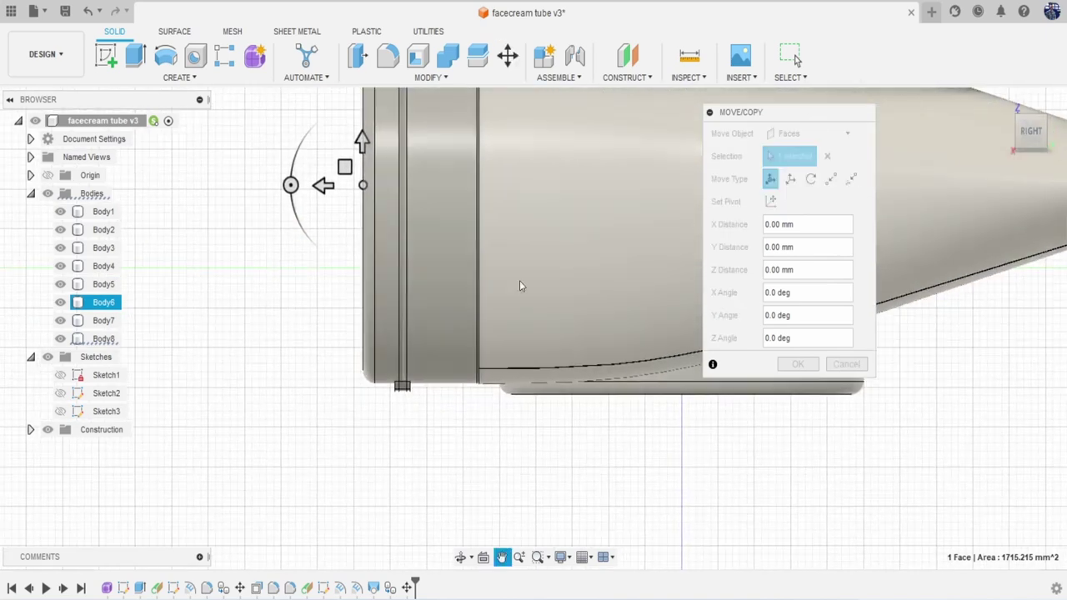
left_click(769, 203)
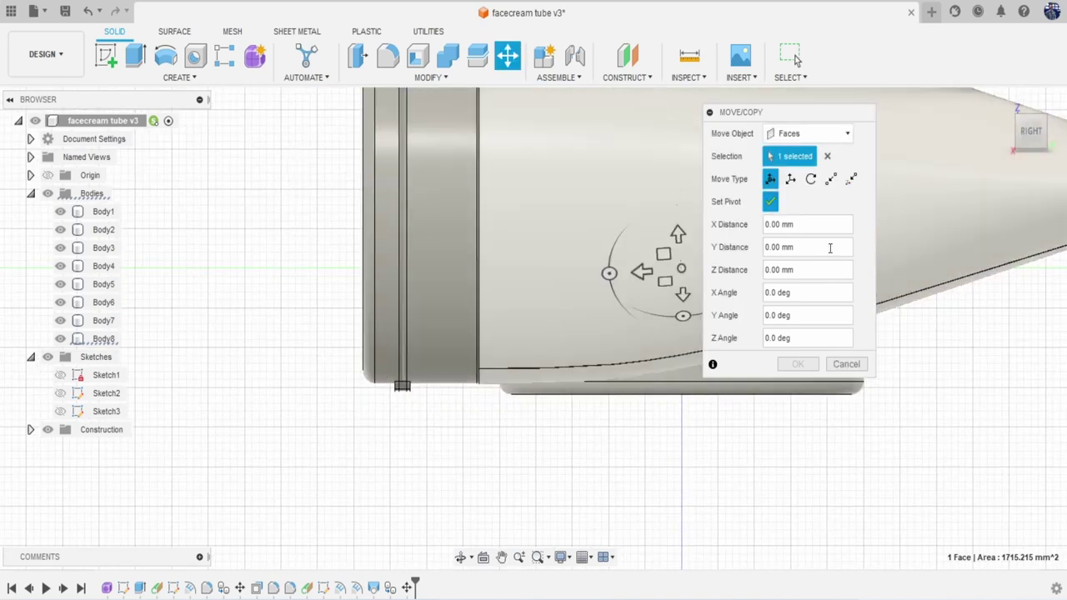
left_click(401, 386)
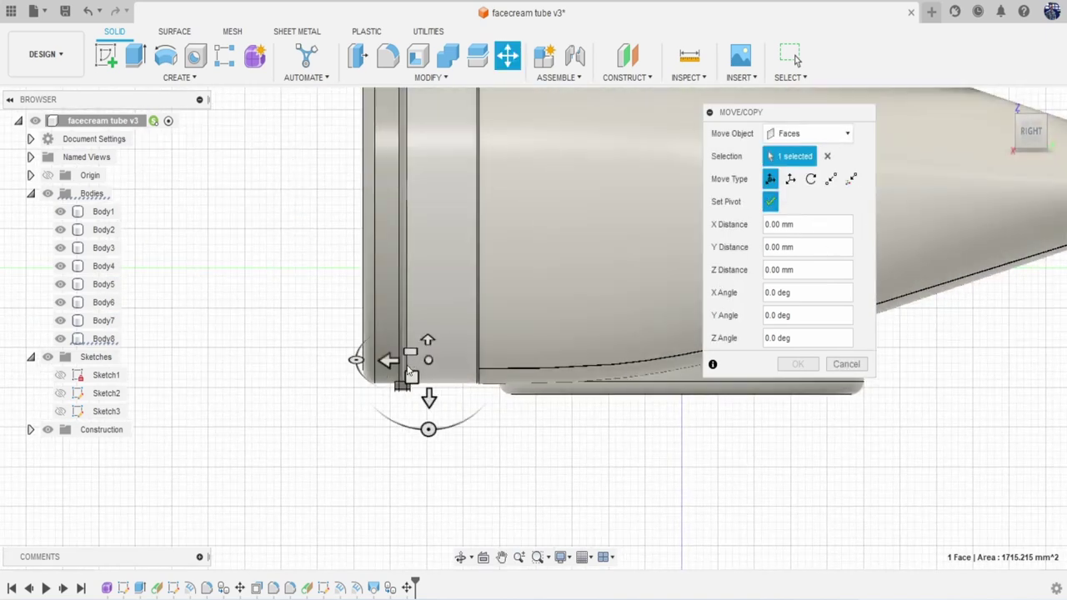
scroll(400, 390, "up", 3)
left_click(399, 377)
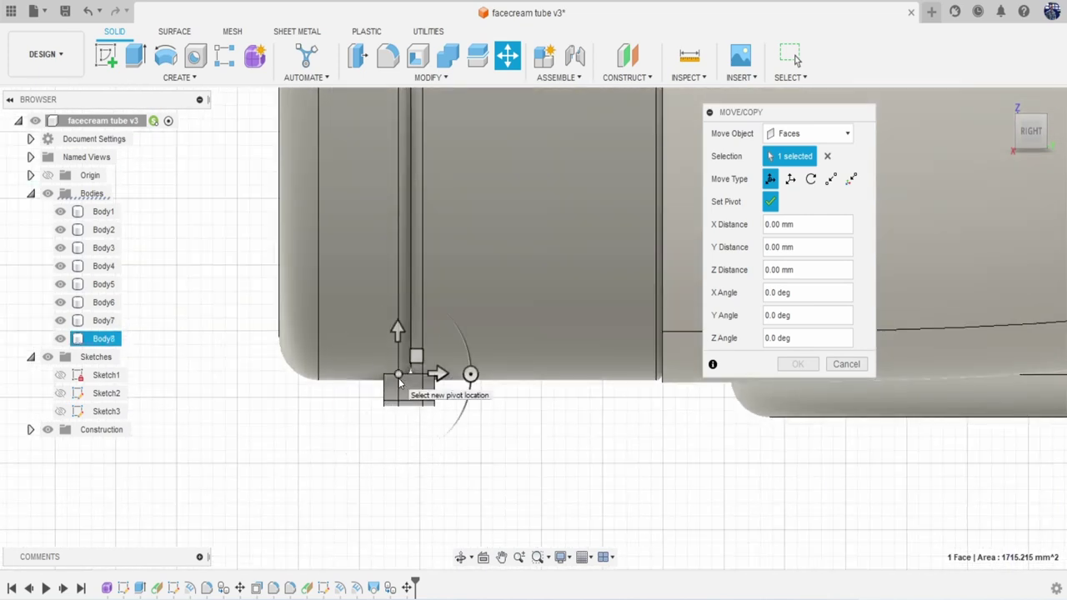
scroll(483, 387, "down", 2)
left_click(768, 205)
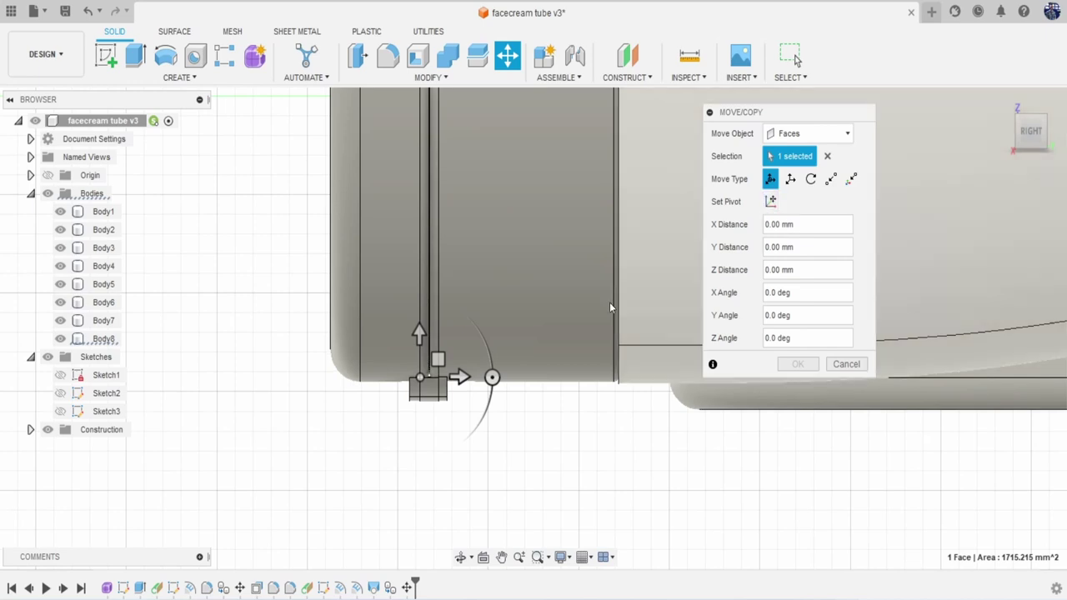
left_click_drag(578, 362, 546, 300)
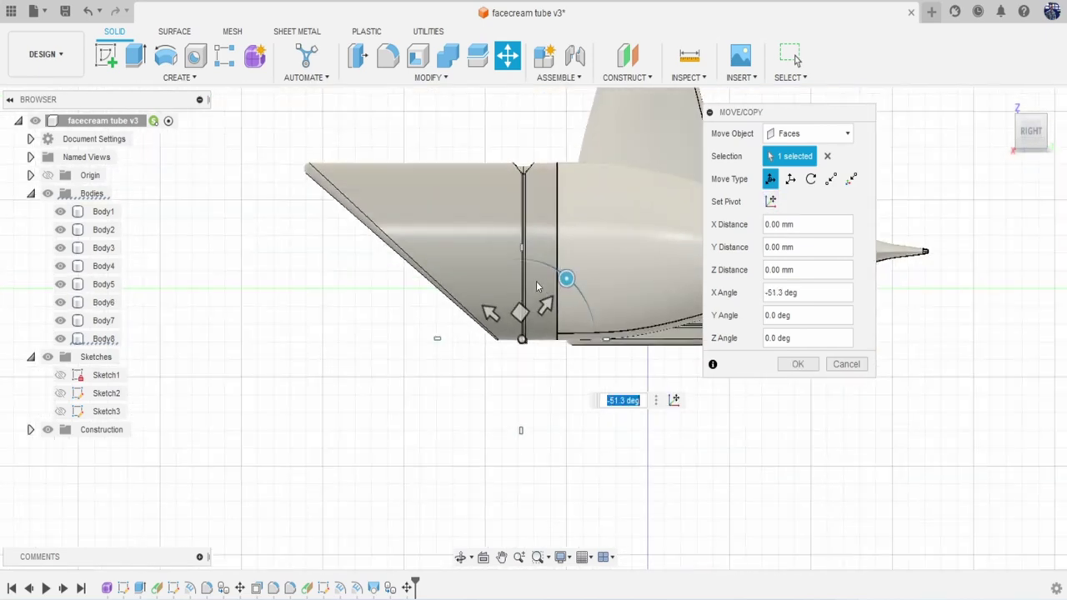
scroll(505, 244, "up", 2)
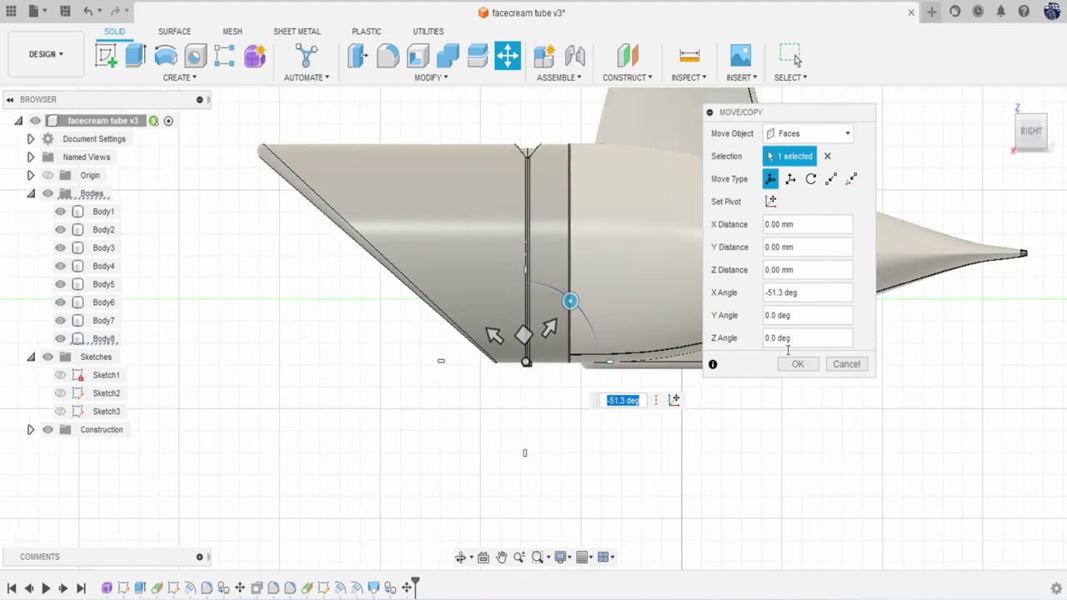
left_click(846, 364)
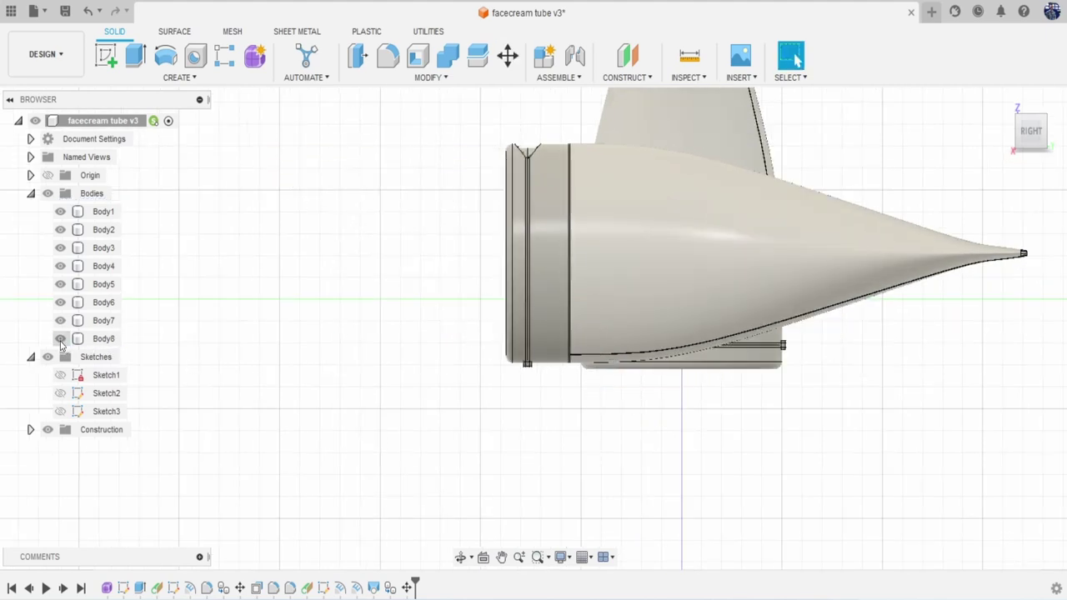
Swing the copied tube's cap (Body8) open 90 deg about X and move it so it meets the hinge.
left_click(103, 338)
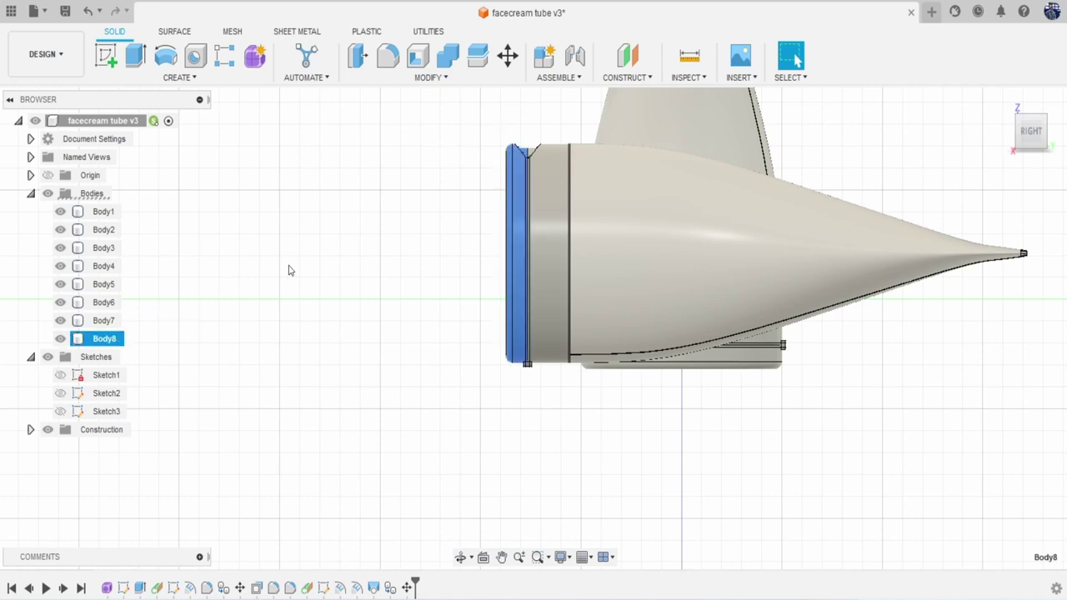
right_click(288, 199)
left_click(237, 219)
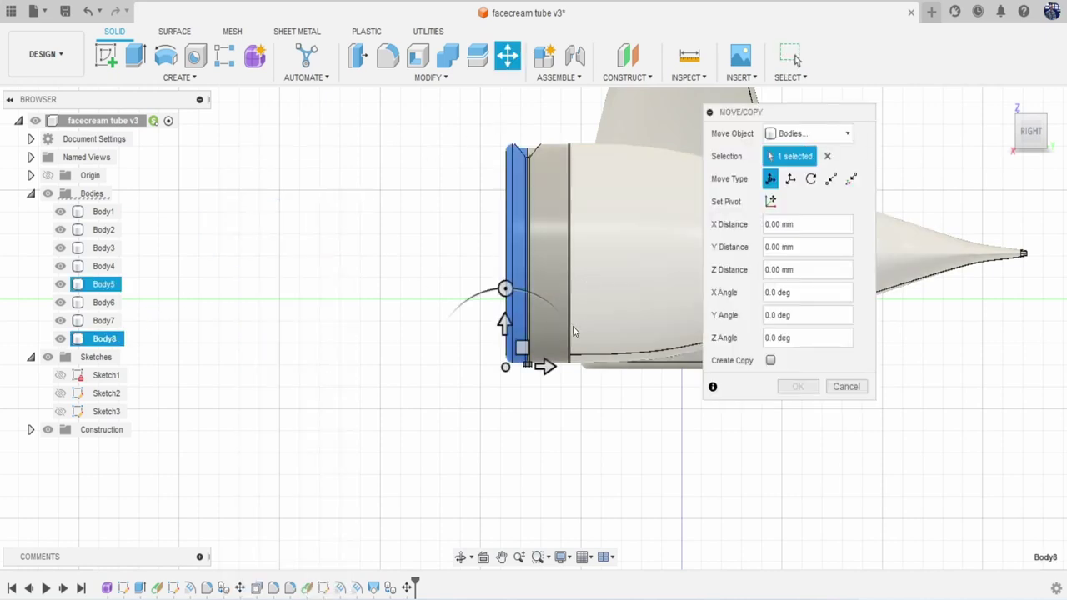
left_click_drag(503, 289, 380, 372)
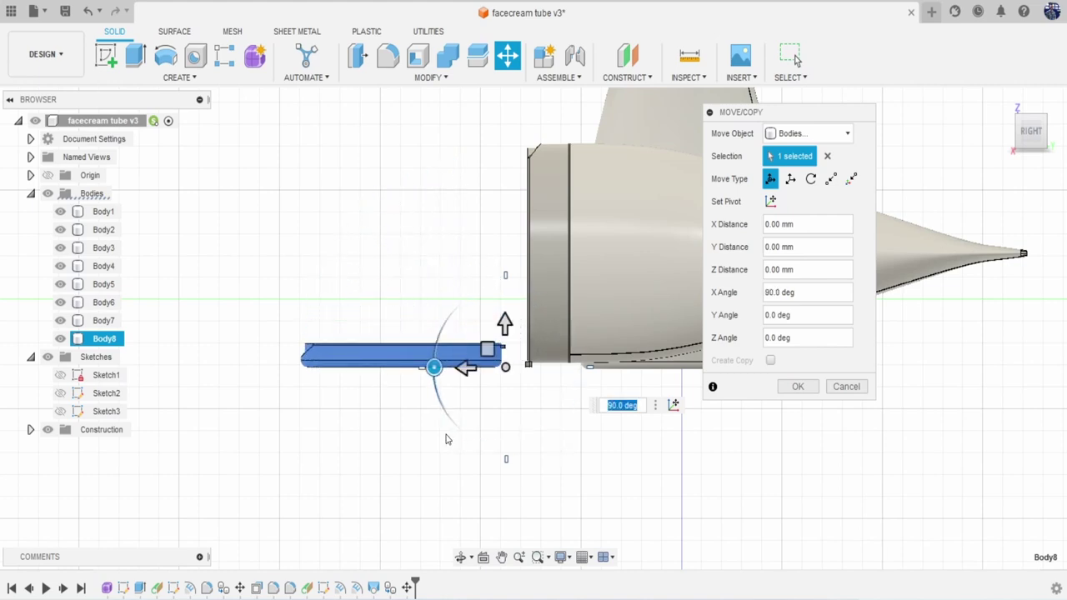
scroll(464, 457, "up", 5)
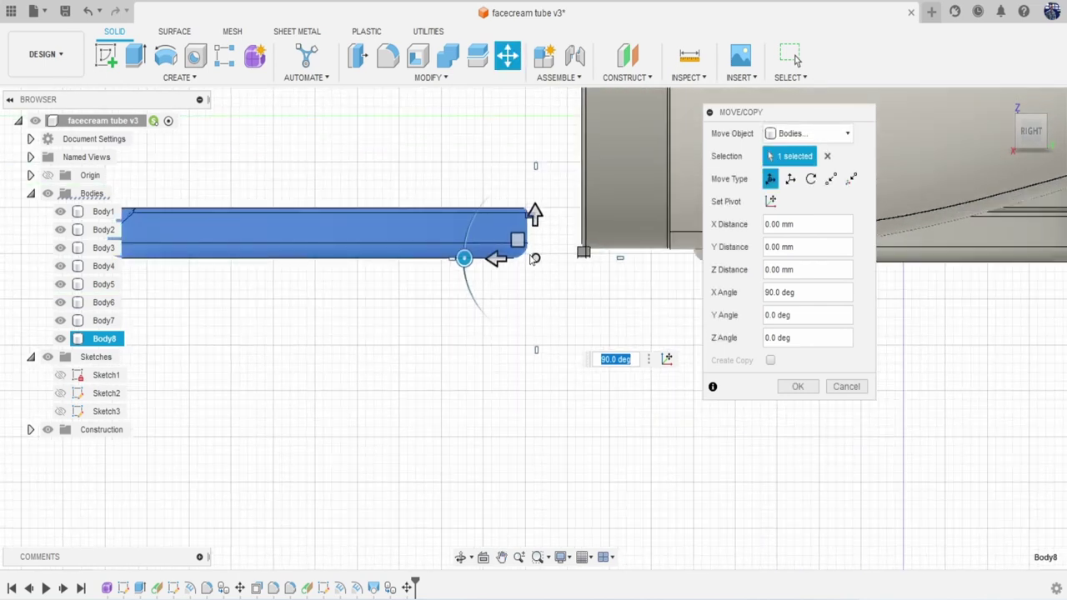
left_click_drag(517, 239, 561, 271)
left_click(797, 386)
scroll(776, 305, "down", 5)
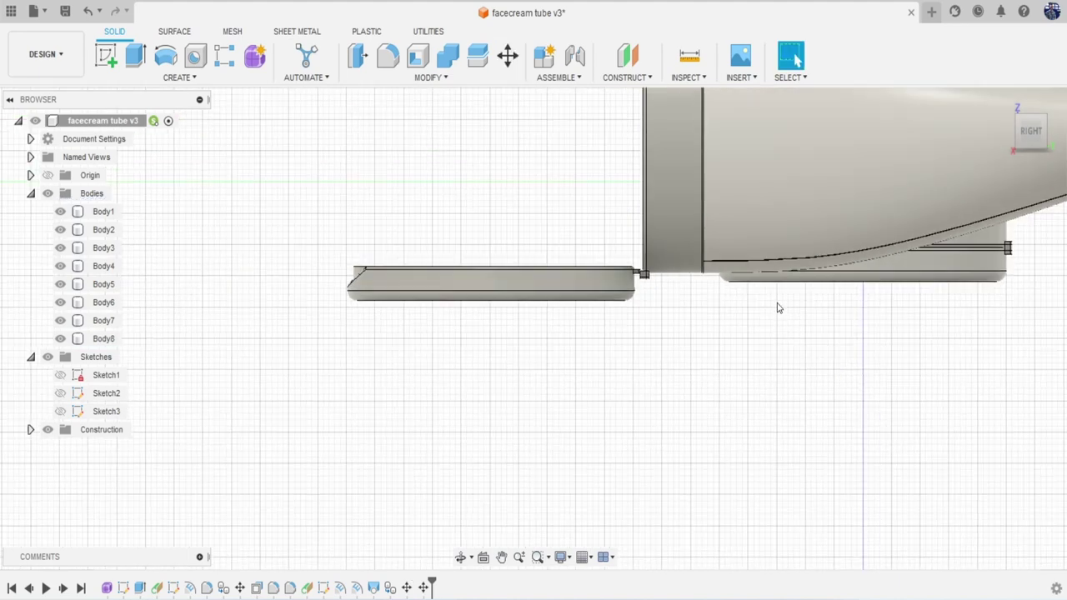
Raise all four bodies of the lying tube together by 1.254 mm along Z.
scroll(779, 303, "down", 1)
middle_click_drag(780, 302, 904, 321, "shift")
middle_click_drag(475, 313, 467, 284, "shift")
left_click(1025, 134)
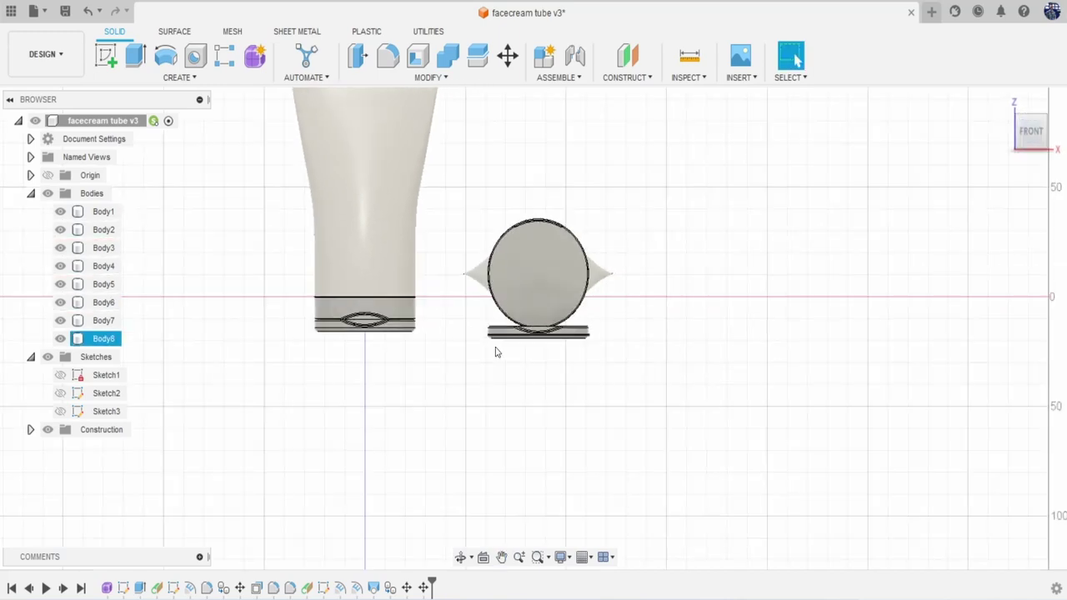
scroll(393, 341, "down", 1)
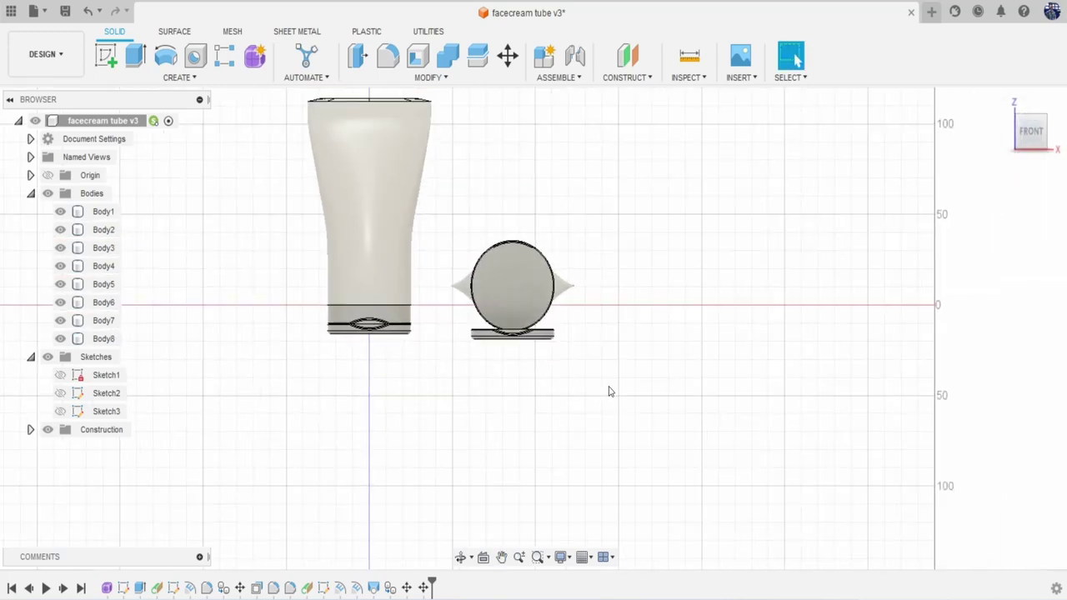
left_click_drag(649, 400, 436, 219)
right_click(518, 180)
left_click(471, 198)
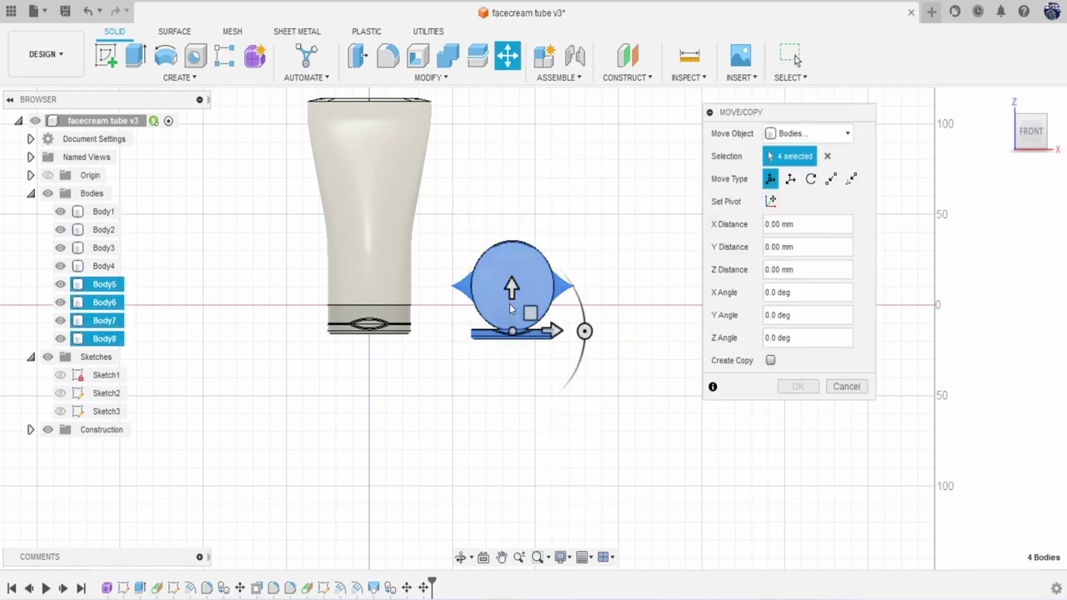
left_click_drag(511, 292, 510, 290)
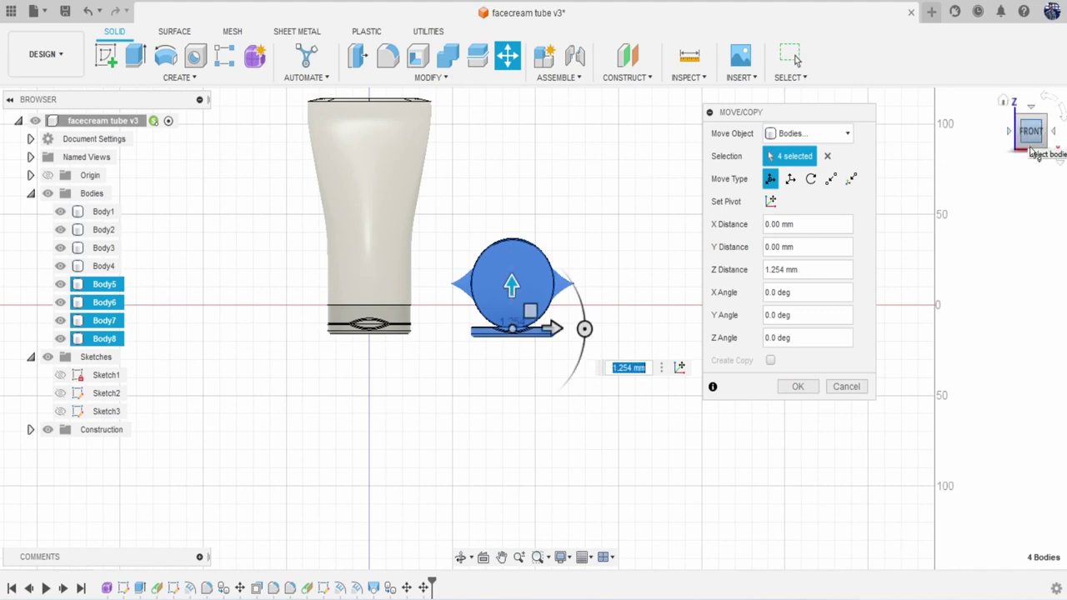
left_click(796, 385)
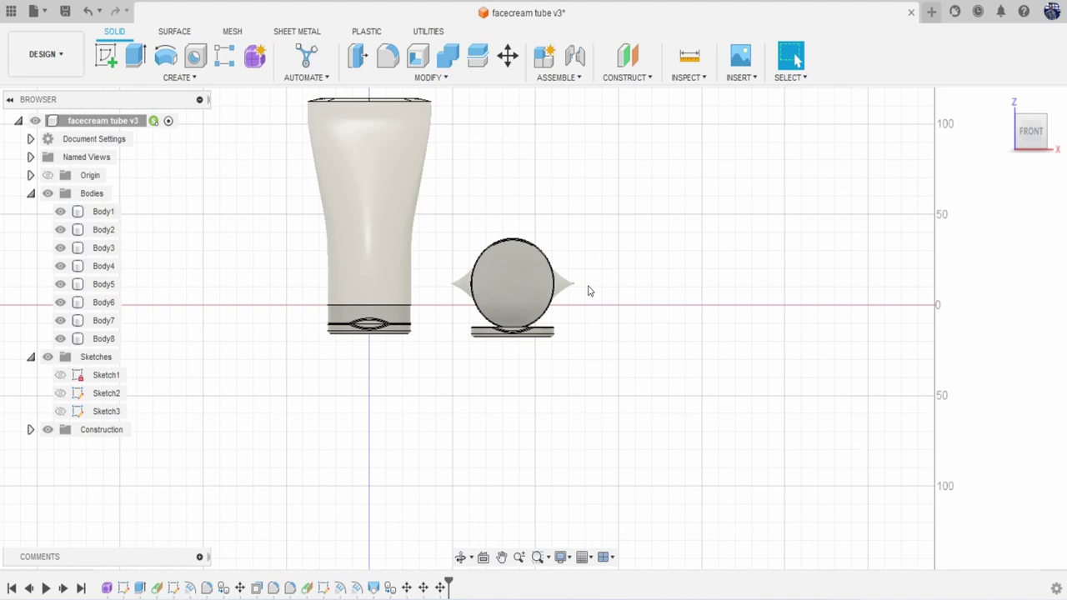
Sketch a small circle at the centre of the lying tube's exposed end face.
left_click(114, 65)
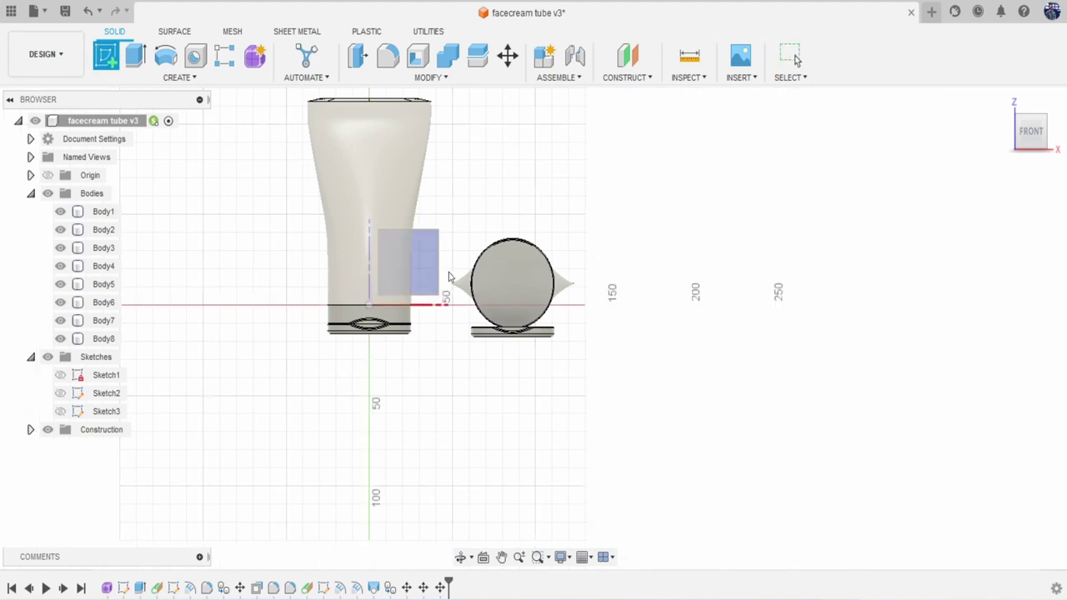
left_click(503, 272)
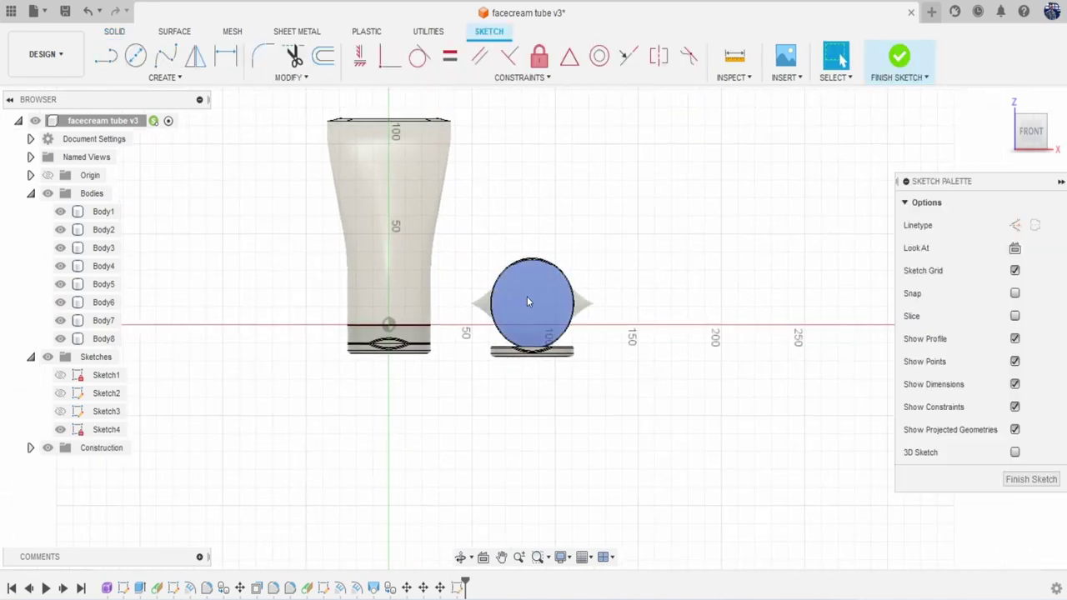
left_click(136, 56)
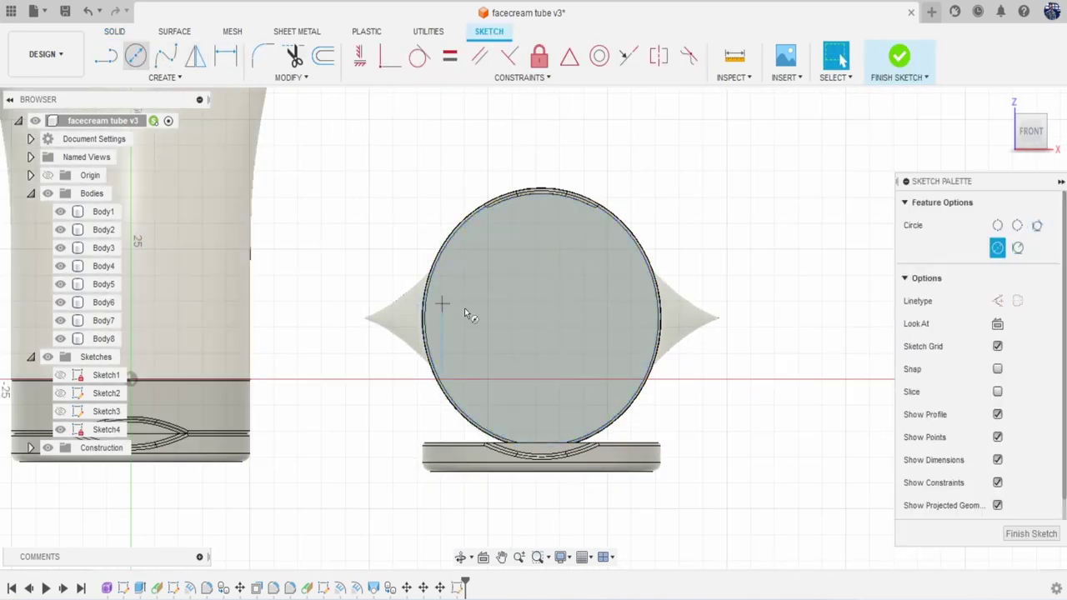
left_click(541, 322)
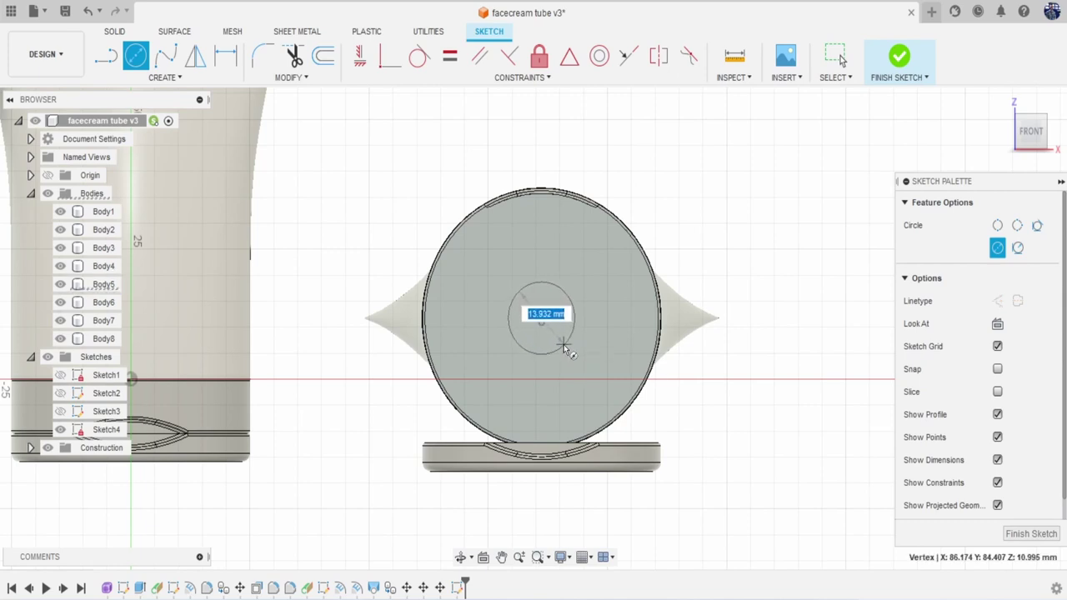
left_click(565, 350)
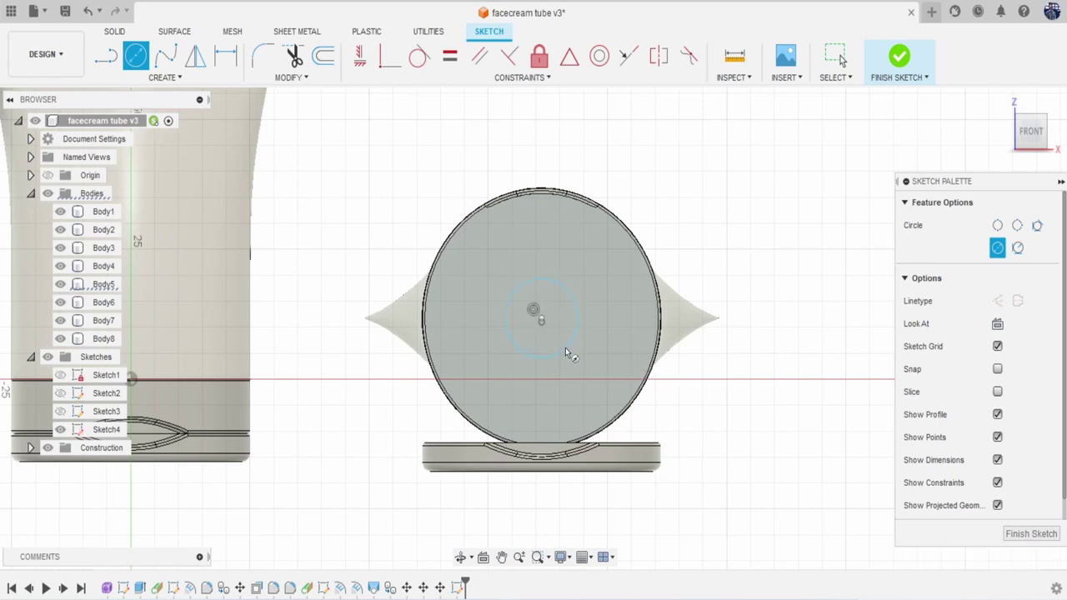
Extrude the small circle on the lying tube's end face outward by 2.748 mm, joined to the body, as a nozzle.
key("e")
left_click(530, 321)
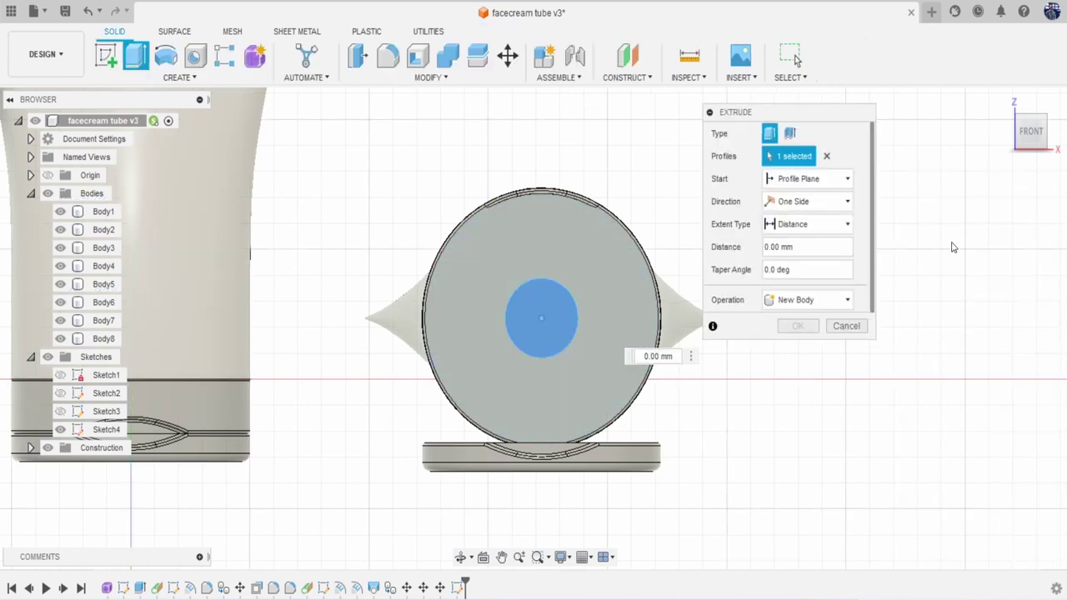
left_click(1023, 140)
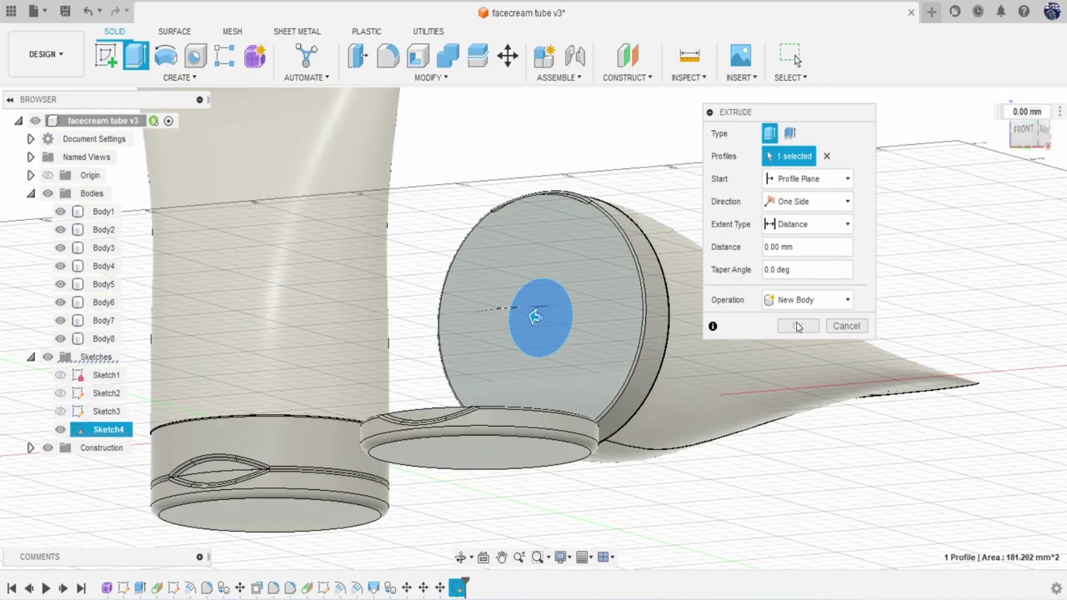
left_click_drag(535, 317, 527, 318)
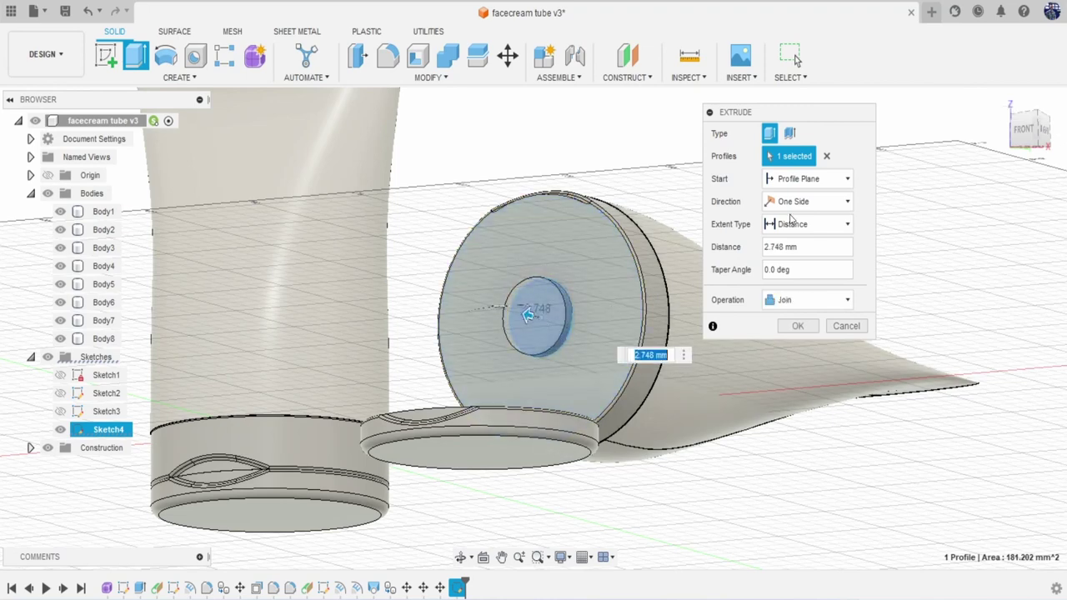
left_click(798, 326)
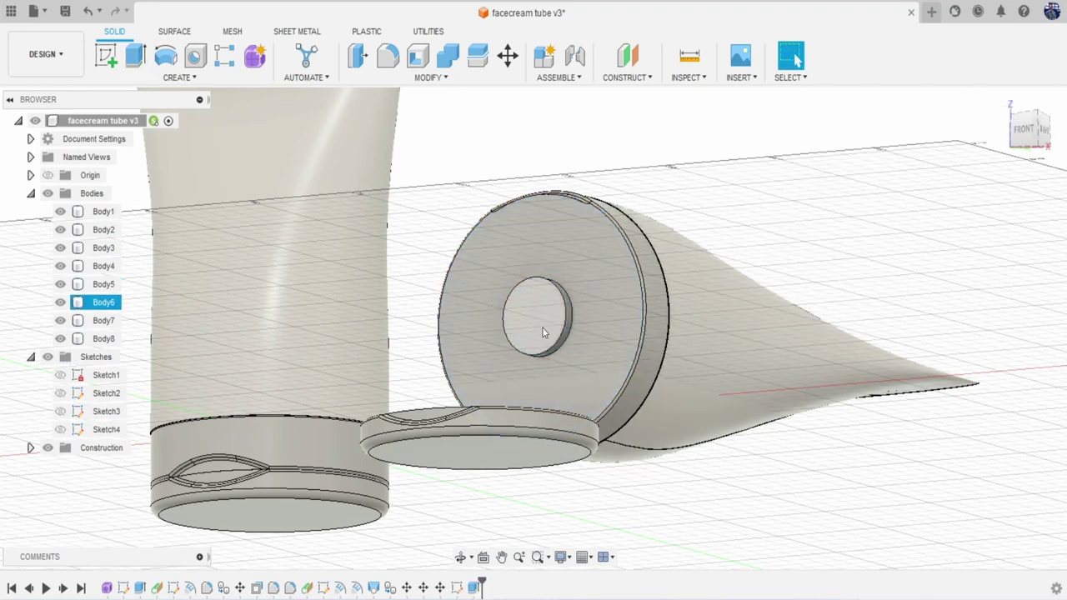
left_click(456, 166)
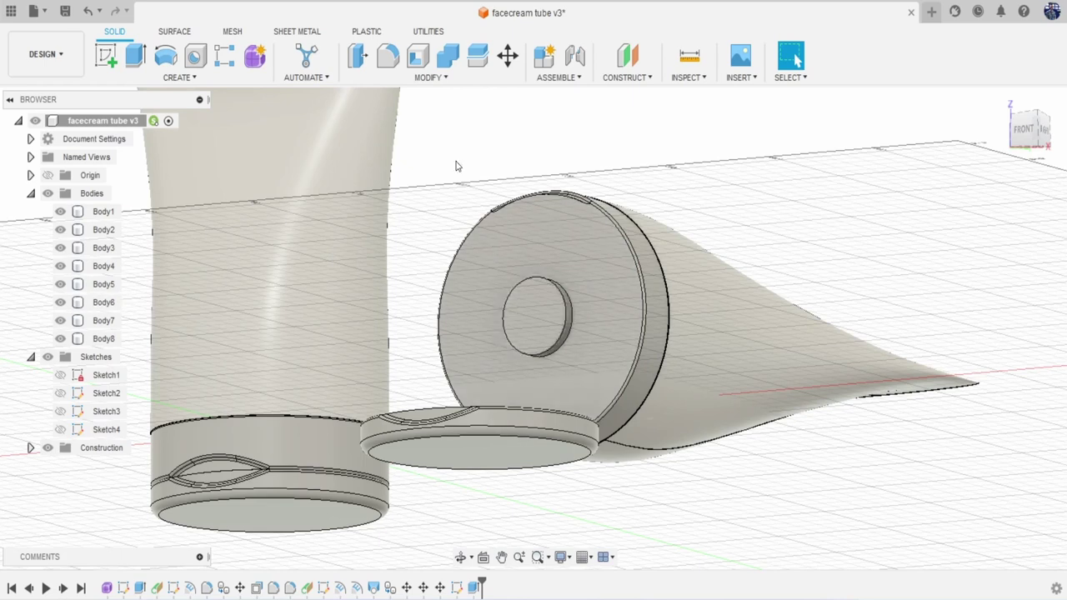
Sketch a small concentric circle on the front face of the nozzle boss for its opening.
left_click(114, 66)
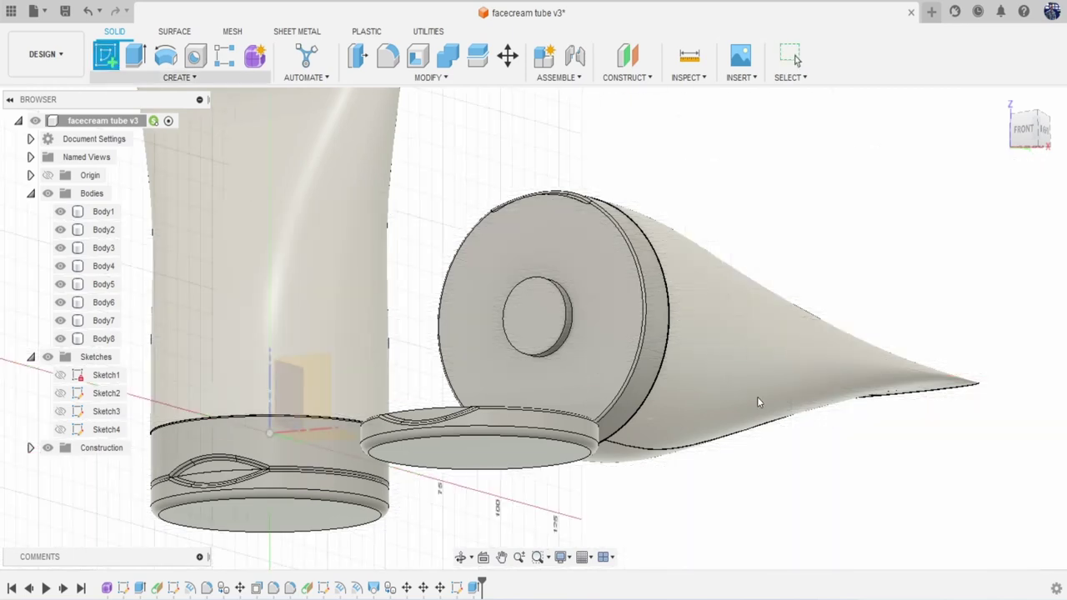
left_click(530, 306)
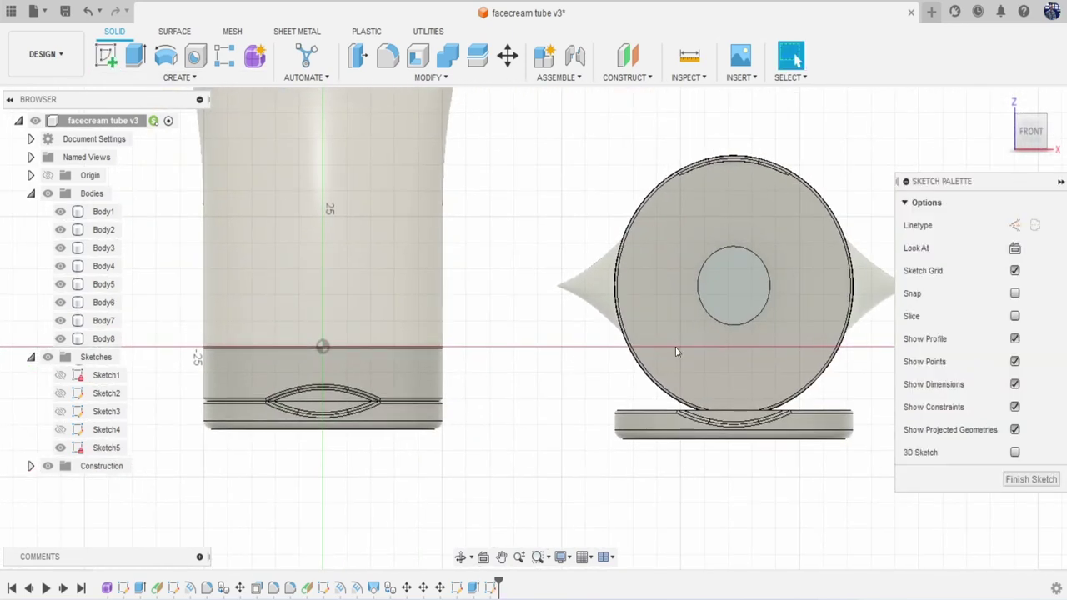
key("c")
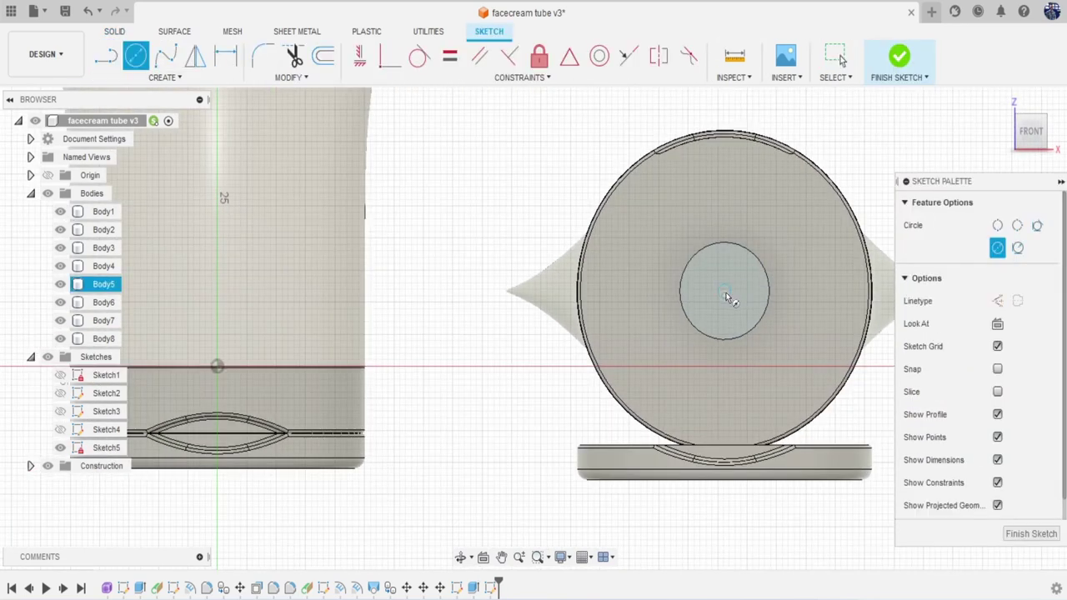
left_click(724, 294)
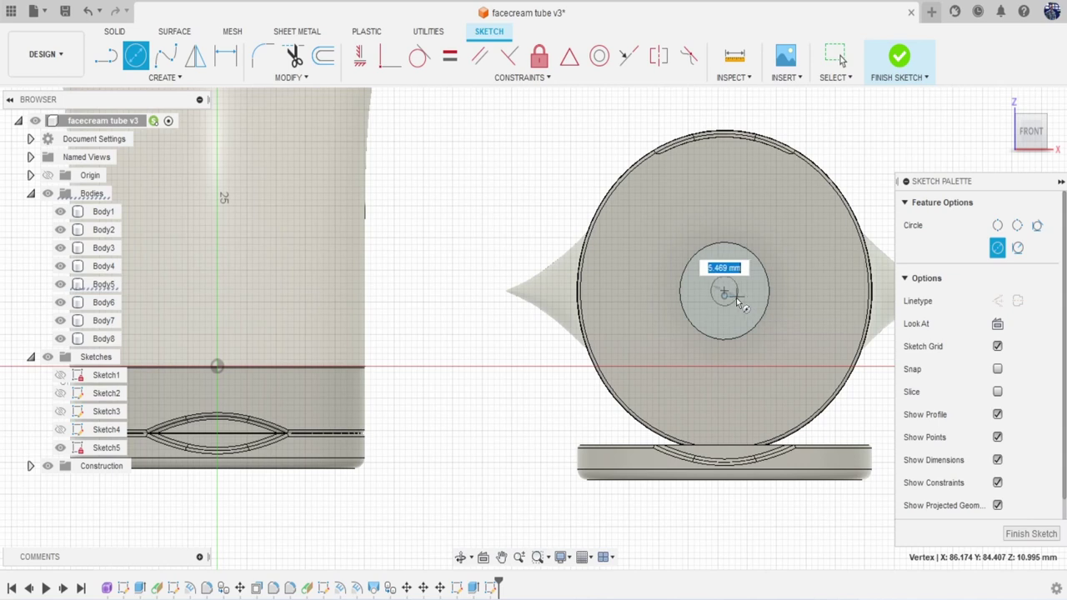
left_click(735, 299)
key("e")
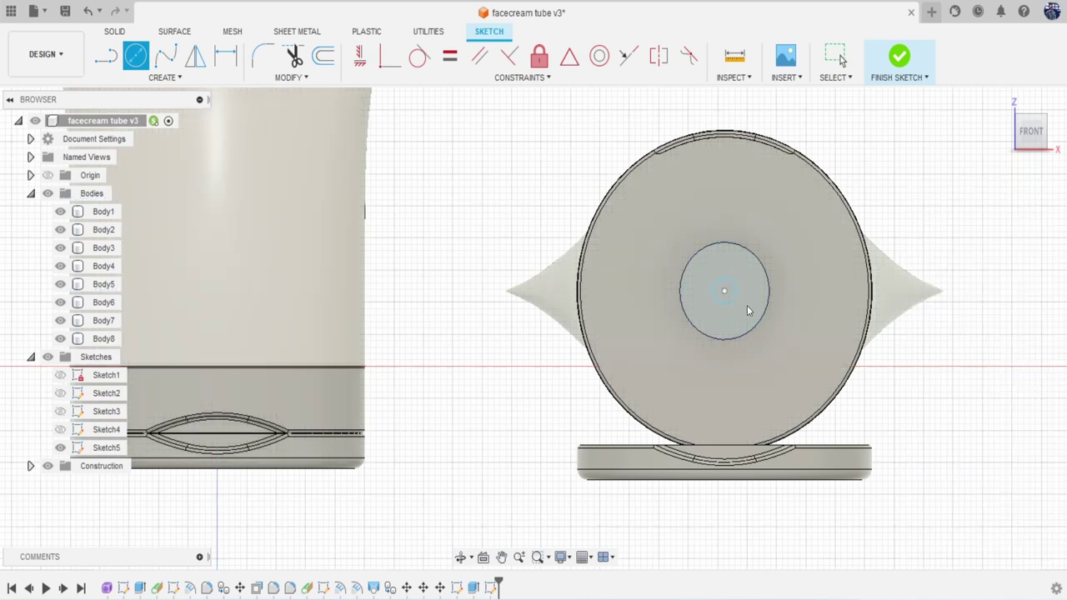
left_click(716, 297)
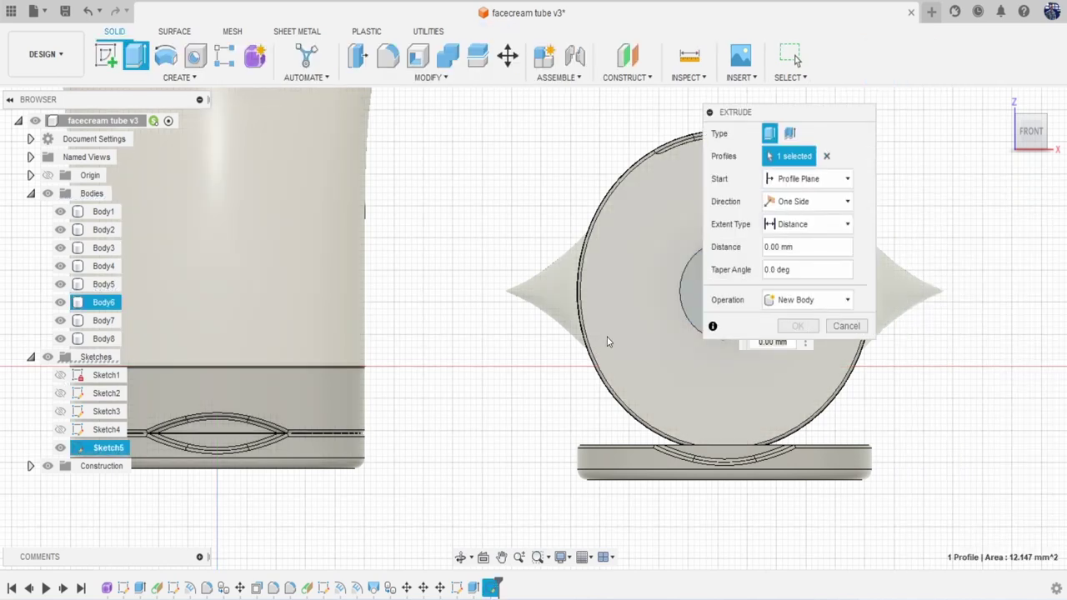
left_click(846, 325)
Finish the sketch of the small circle on the nozzle's front face.
left_click_drag(1048, 135, 1006, 137)
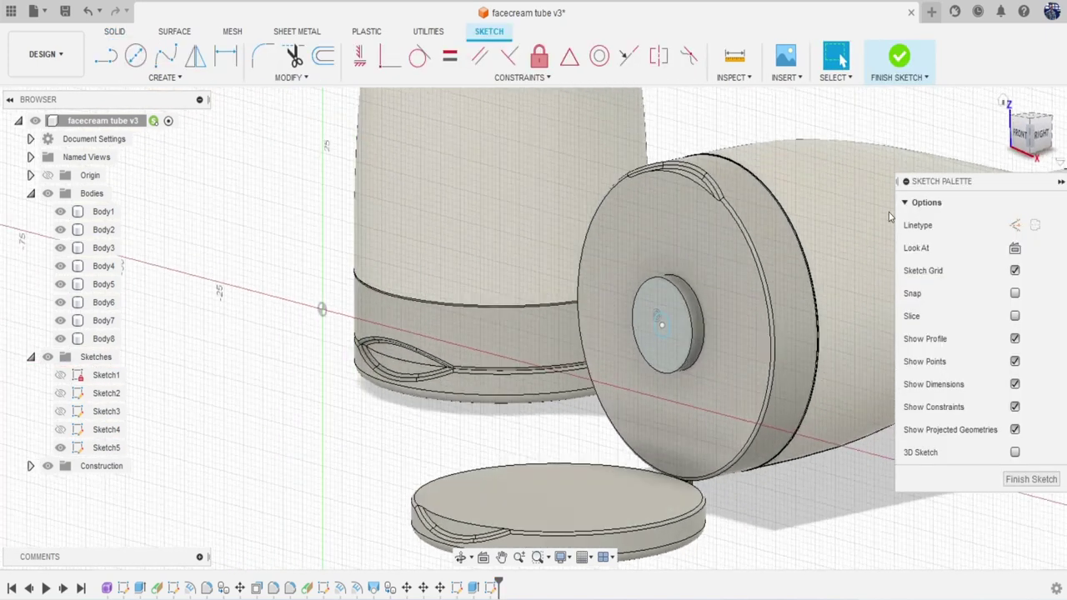
middle_click_drag(684, 341, 560, 330)
key("Escape")
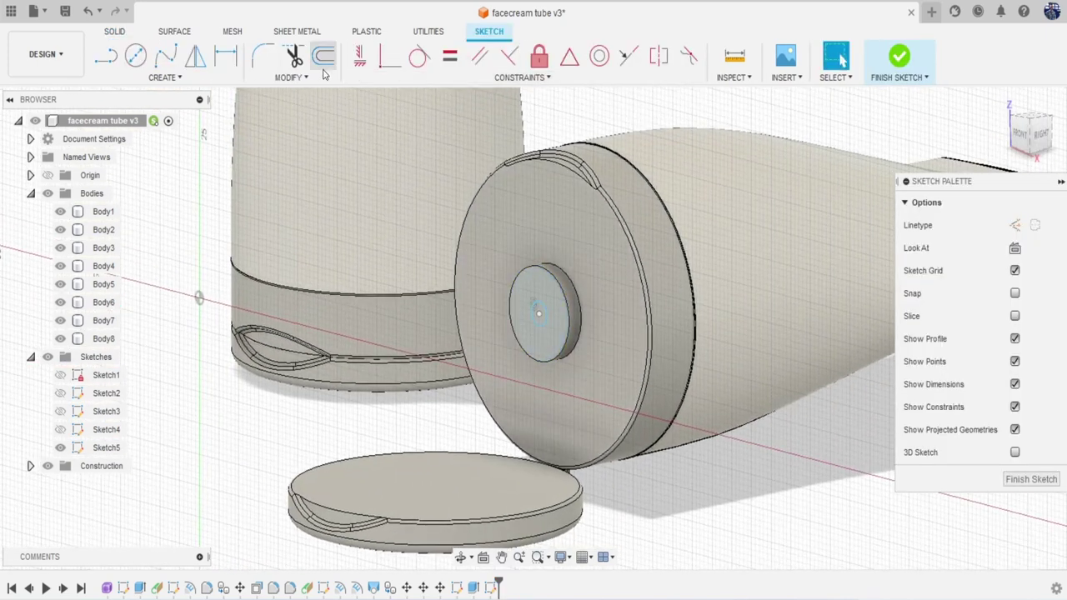
left_click(899, 57)
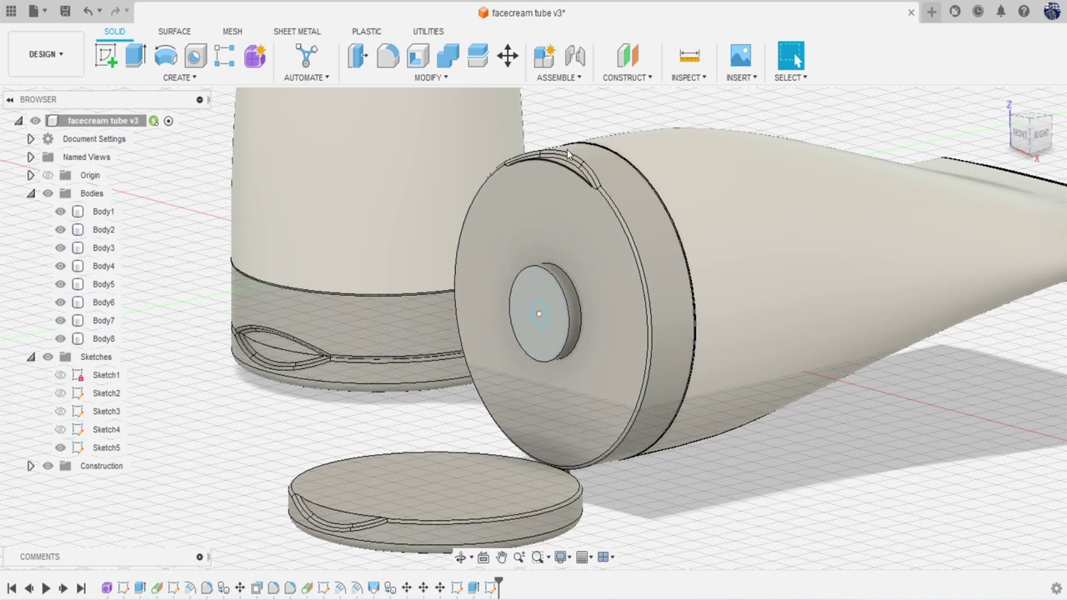
Try to fillet the nozzle's base edge and outer rim together with a shared radius of 1.077 mm.
left_click(388, 56)
left_click(577, 285)
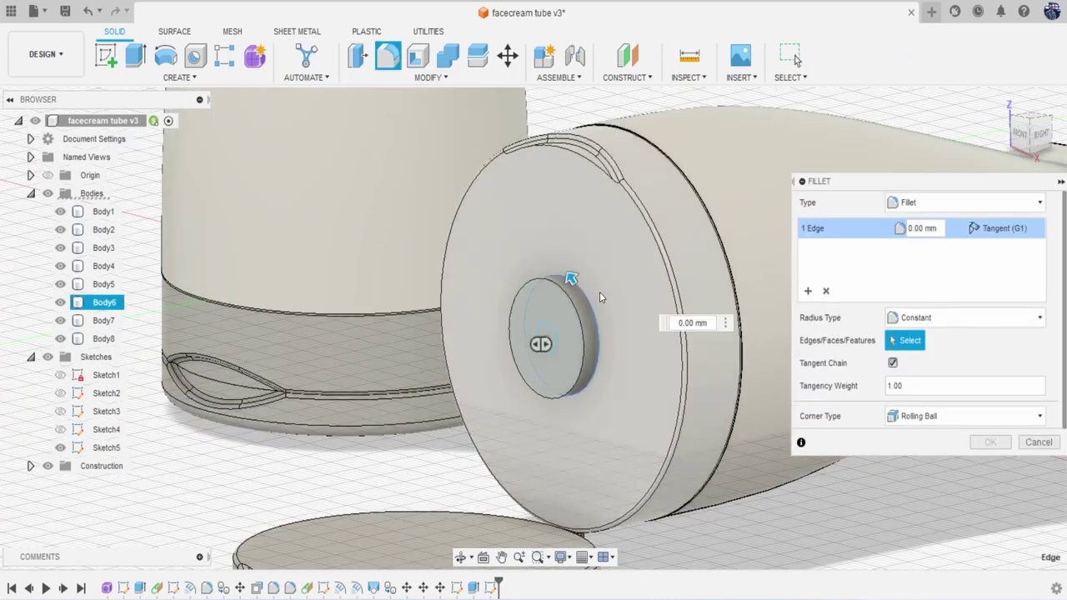
mouse_move(572, 278)
left_mouse_down()
mouse_move(554, 256)
mouse_move(519, 248)
mouse_move(569, 275)
left_mouse_up()
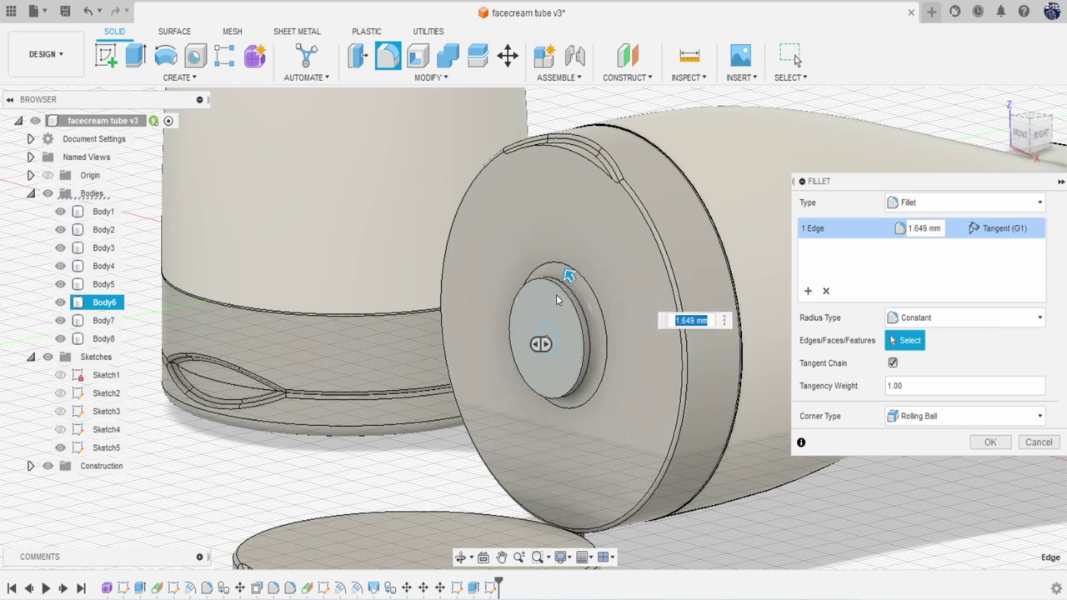
left_click(566, 288)
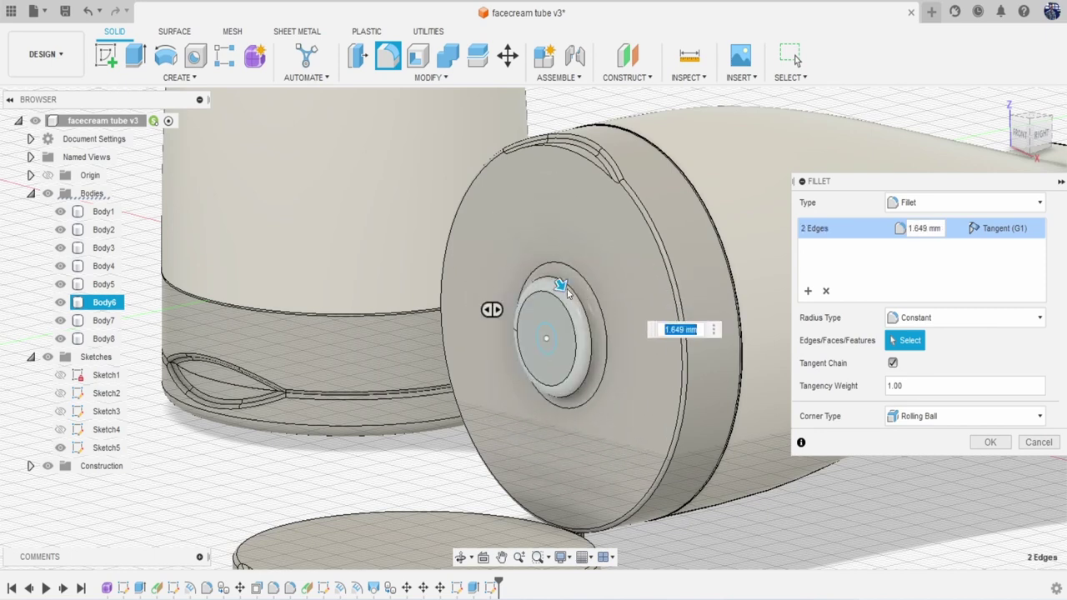
left_click_drag(567, 290, 559, 285)
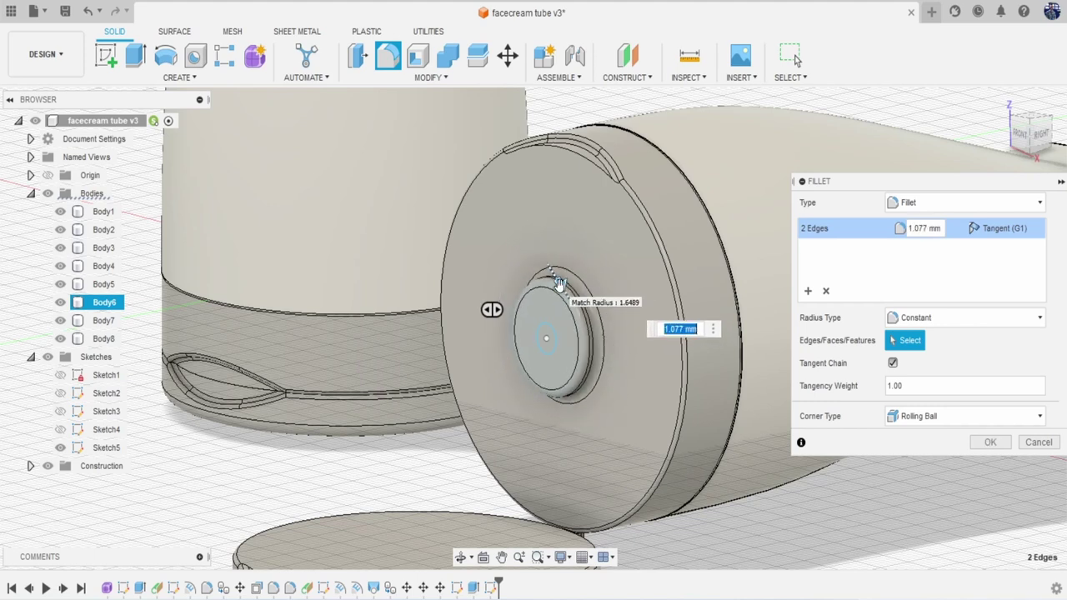
key("Return")
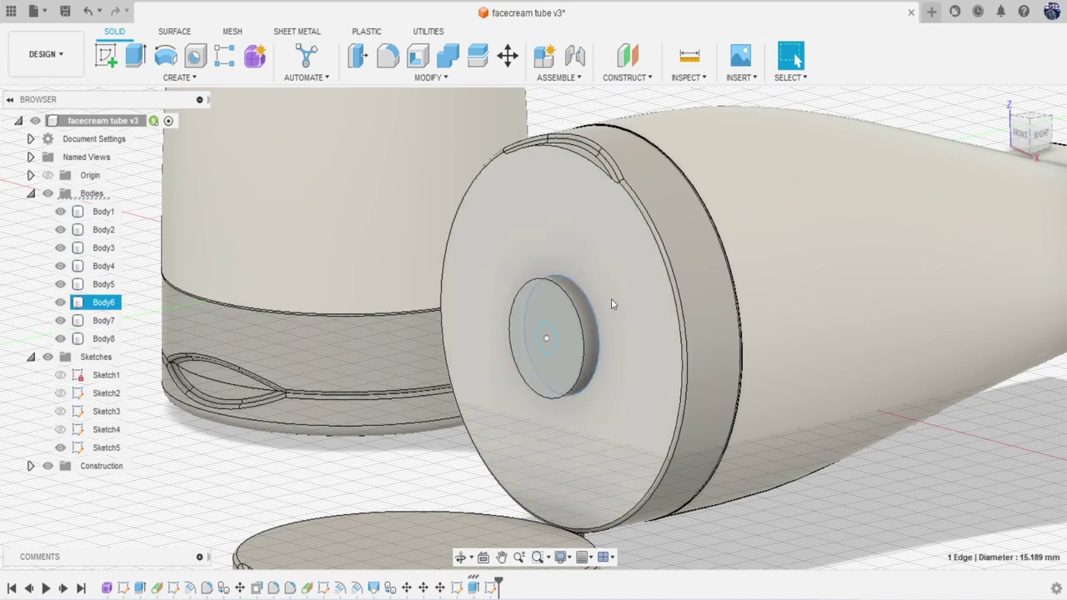
Fillet the nozzle's base edge with a 1.801 mm radius and its outer rim with a 1.219 mm radius.
left_click(389, 56)
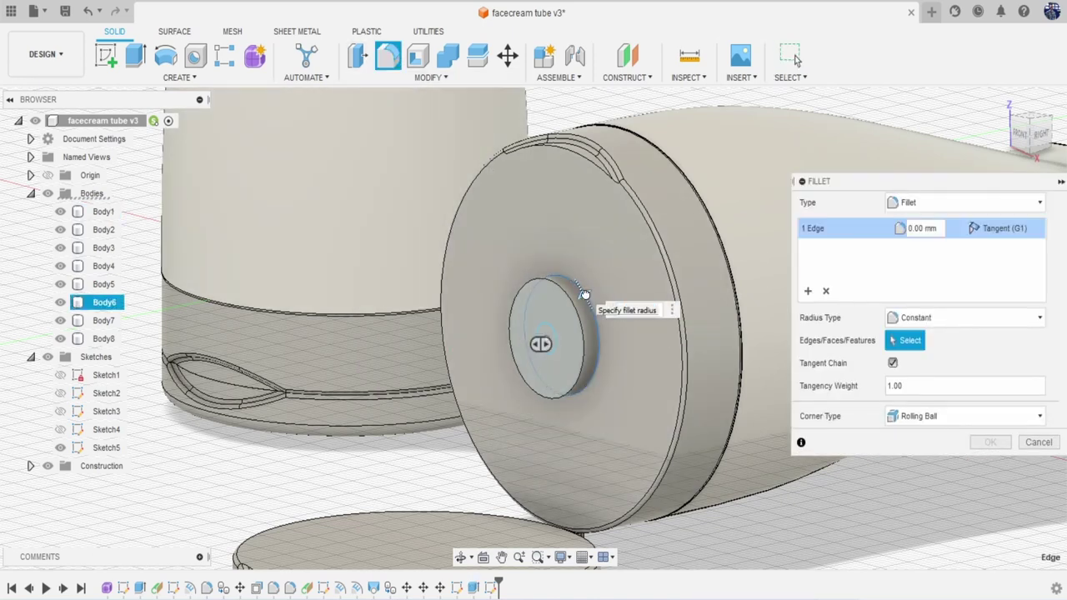
left_click_drag(584, 294, 583, 293)
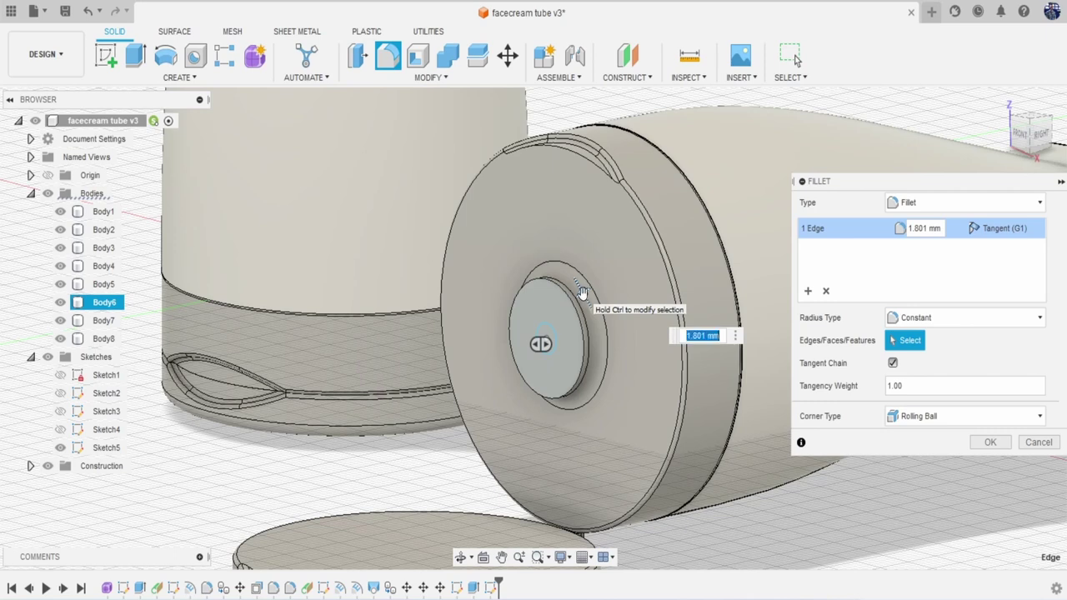
left_click(989, 443)
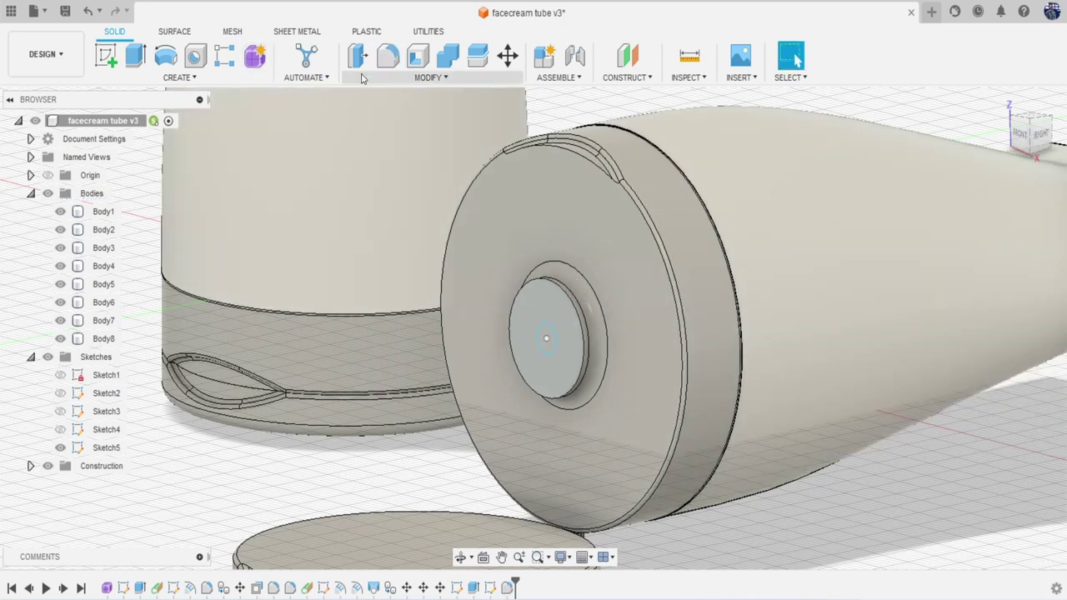
left_click(388, 56)
left_click(568, 297)
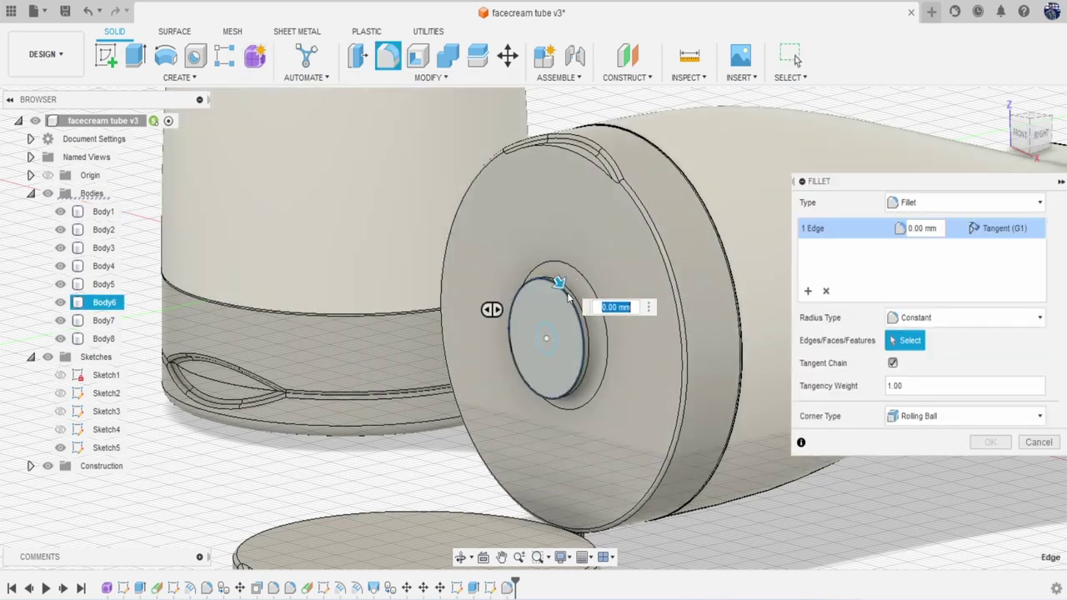
left_click_drag(559, 284, 561, 286)
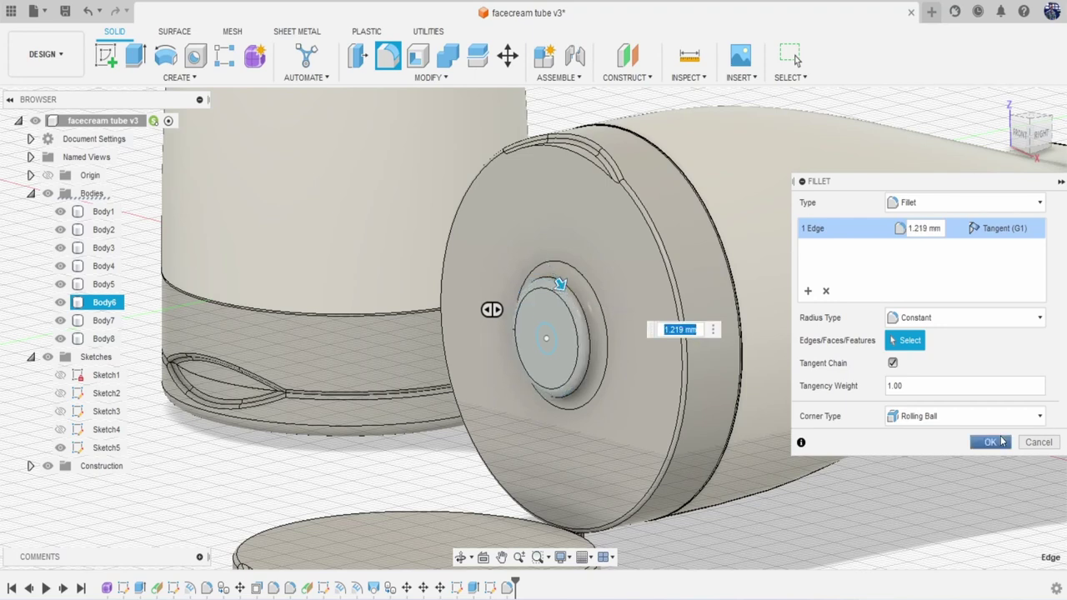
left_click(1002, 441)
Extrude the small circle inward from the nozzle's front face to cut the dispensing hole.
key("e")
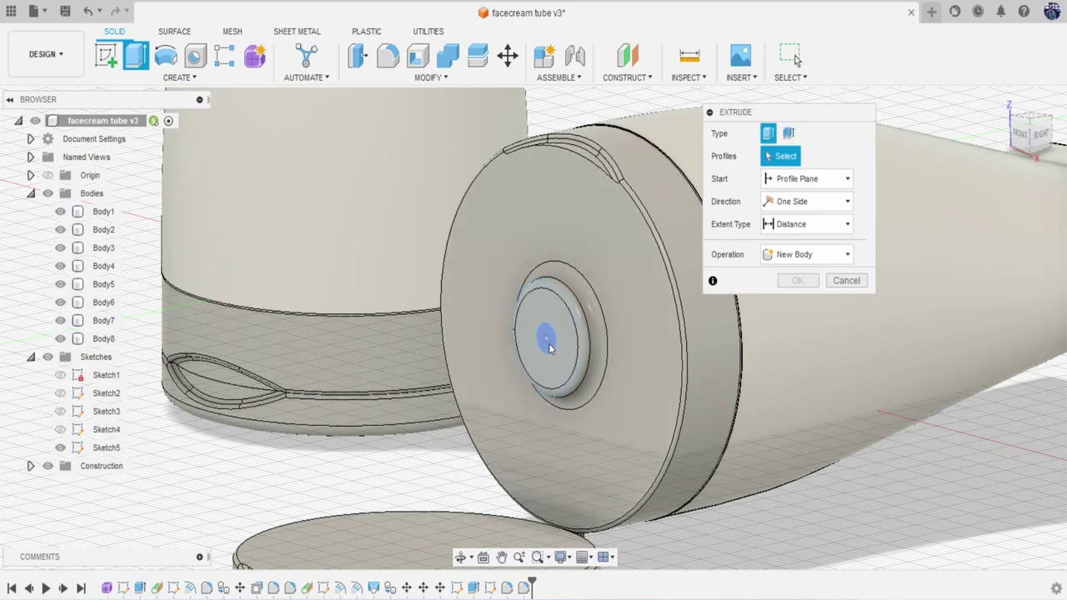
left_click(549, 348)
left_click_drag(549, 347, 559, 335)
left_click(798, 349)
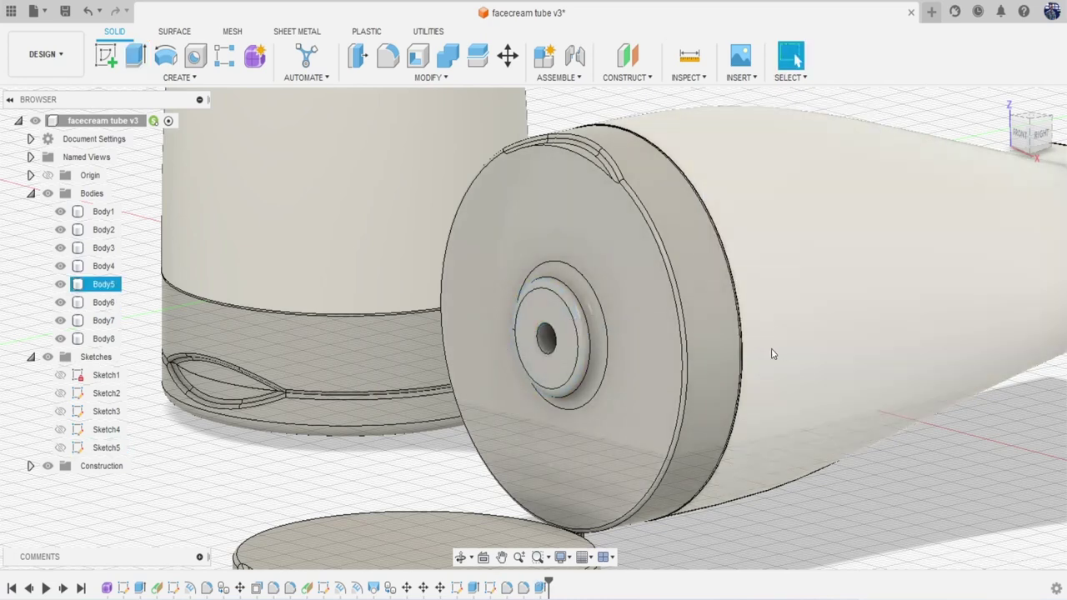
Preview the two tubes from the front and at an angle in the Render workspace, and return to the Design workspace.
scroll(771, 355, "down", 5)
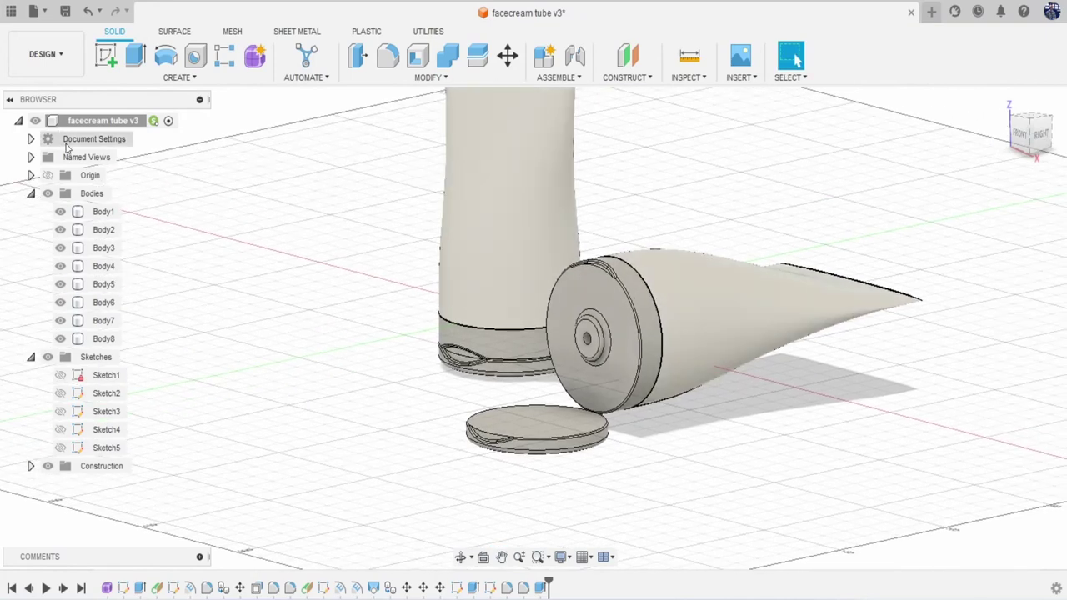
left_click(46, 55)
left_click(67, 146)
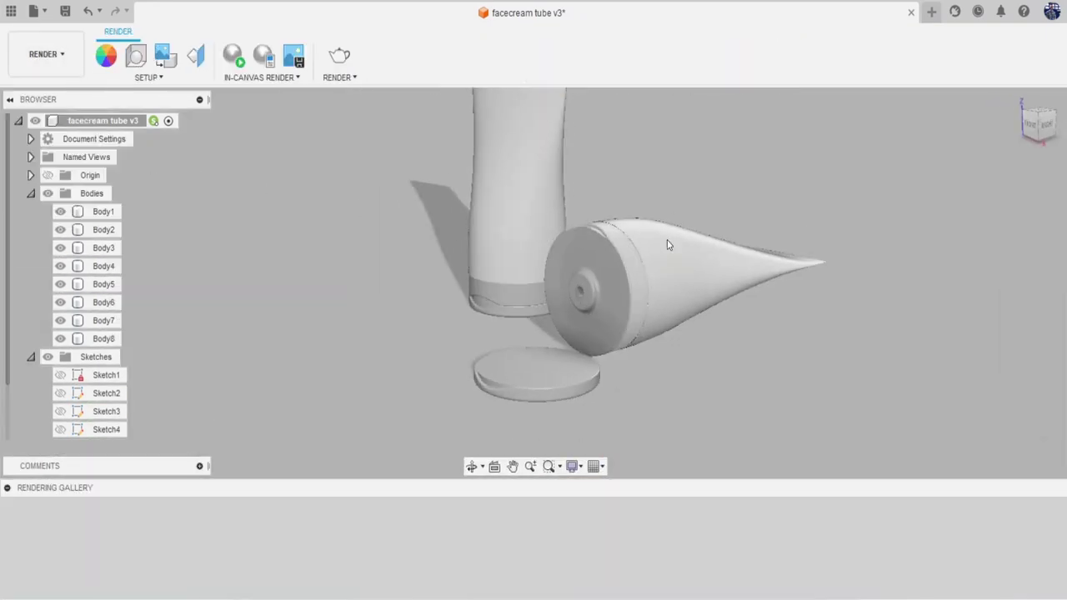
left_click(1029, 124)
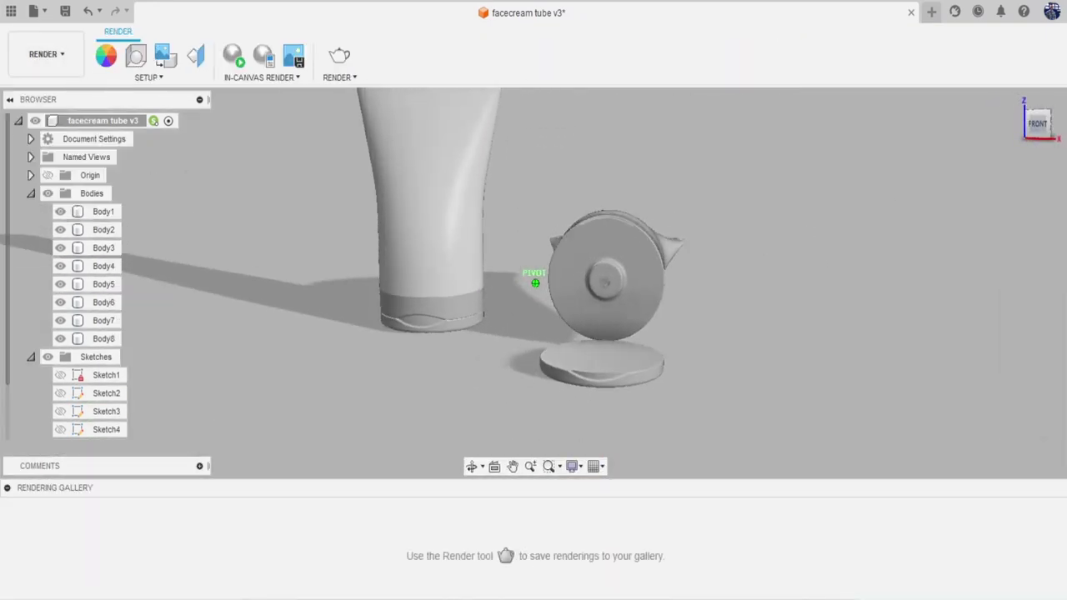
mouse_move(634, 283)
middle_mouse_down("shift")
mouse_move(750, 292)
mouse_move(666, 294)
middle_mouse_up("shift")
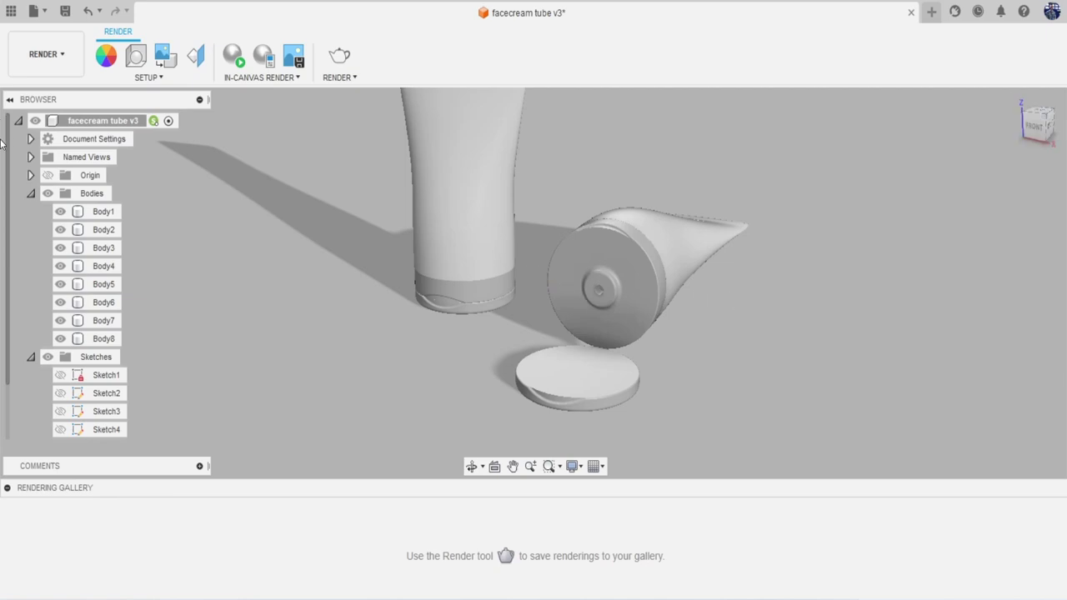
left_click(44, 53)
left_click(34, 90)
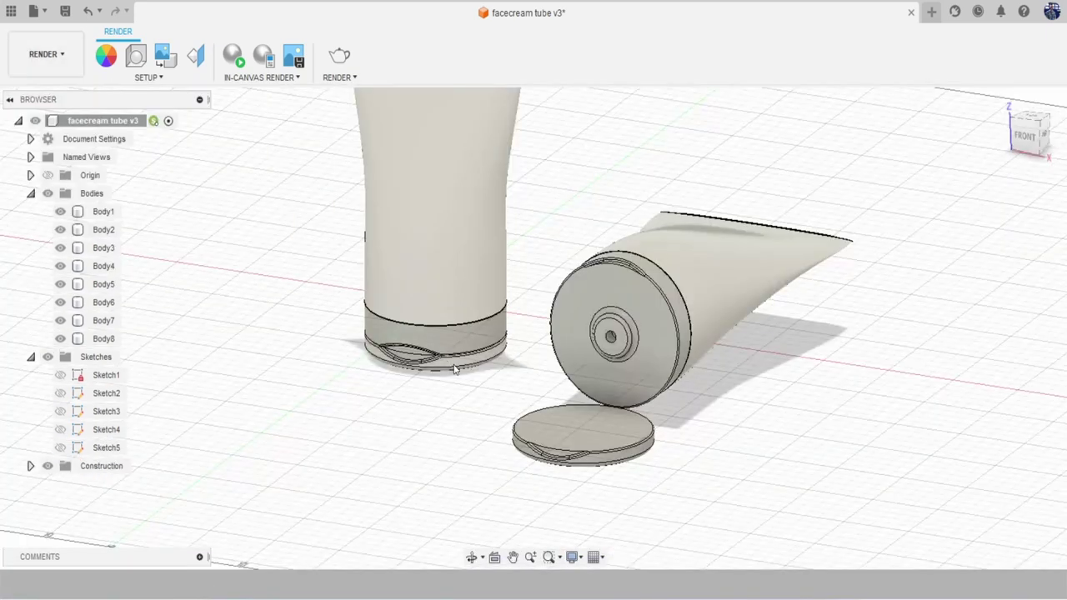
left_click(419, 60)
scroll(500, 366, "up", 3)
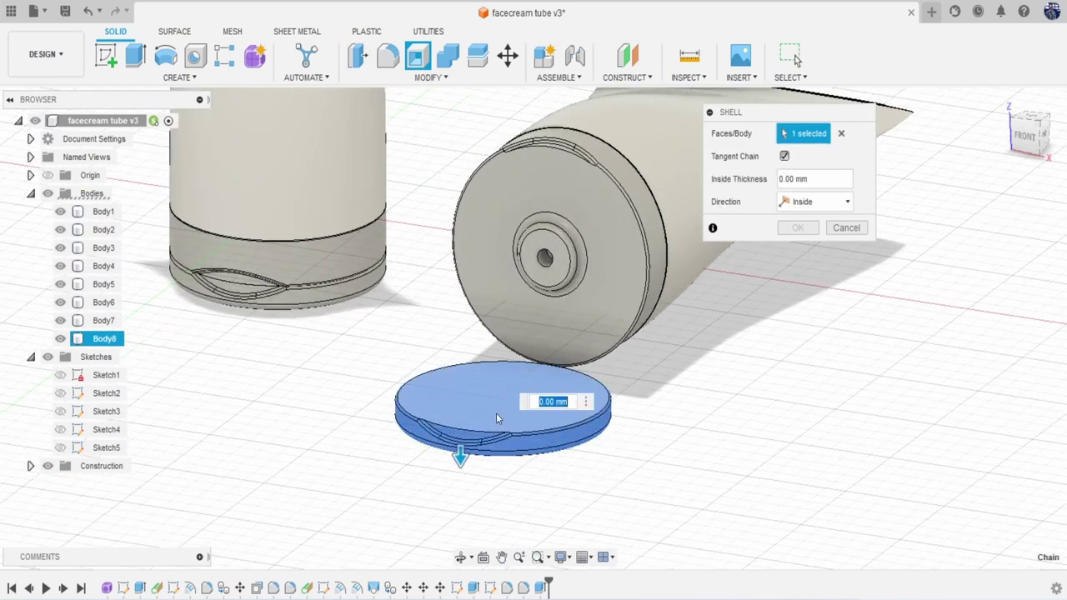
left_click_drag(458, 463, 460, 468)
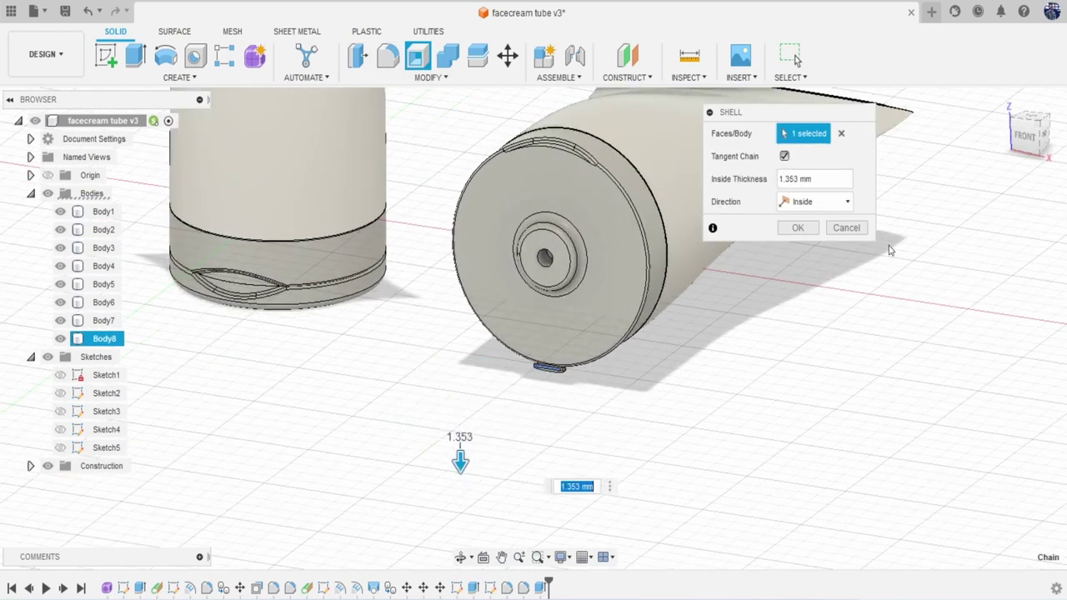
left_click(846, 227)
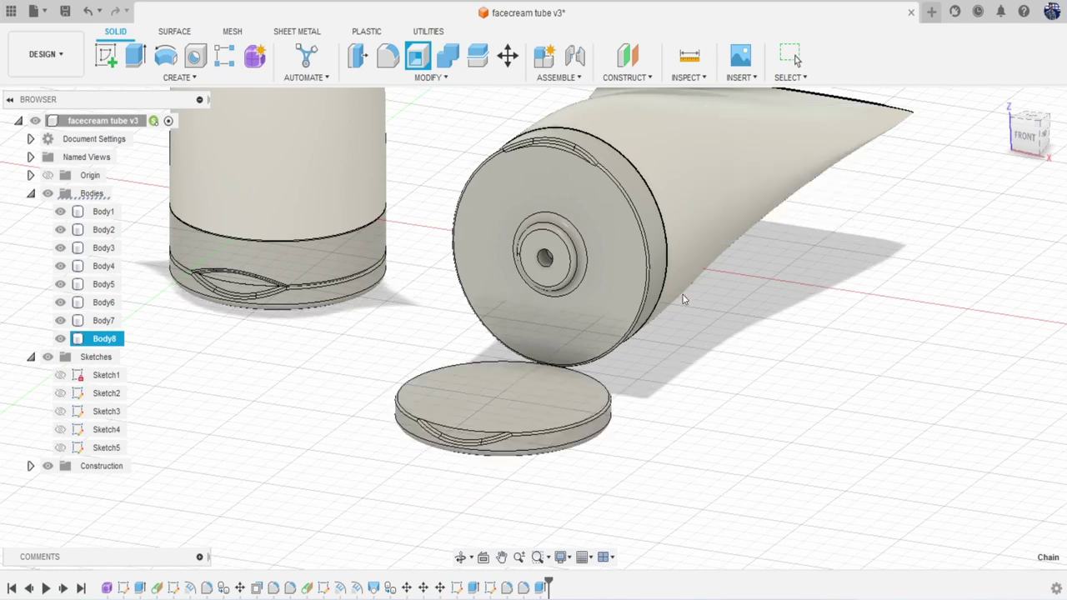
Sketch on the open cap's upward-facing surface and offset its outline inward by 2.037 mm.
left_click(107, 56)
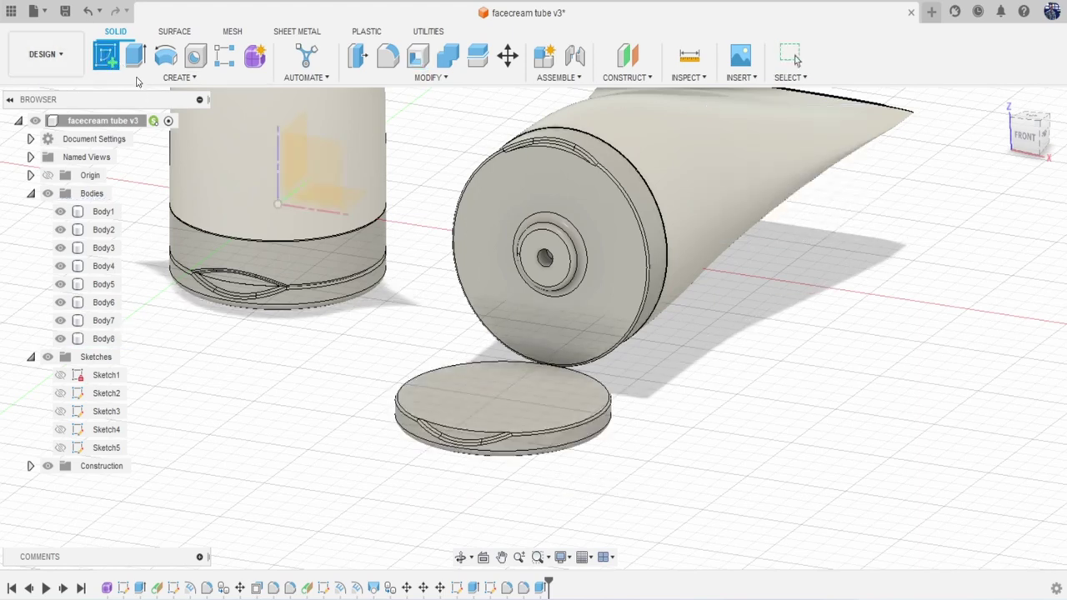
left_click(474, 380)
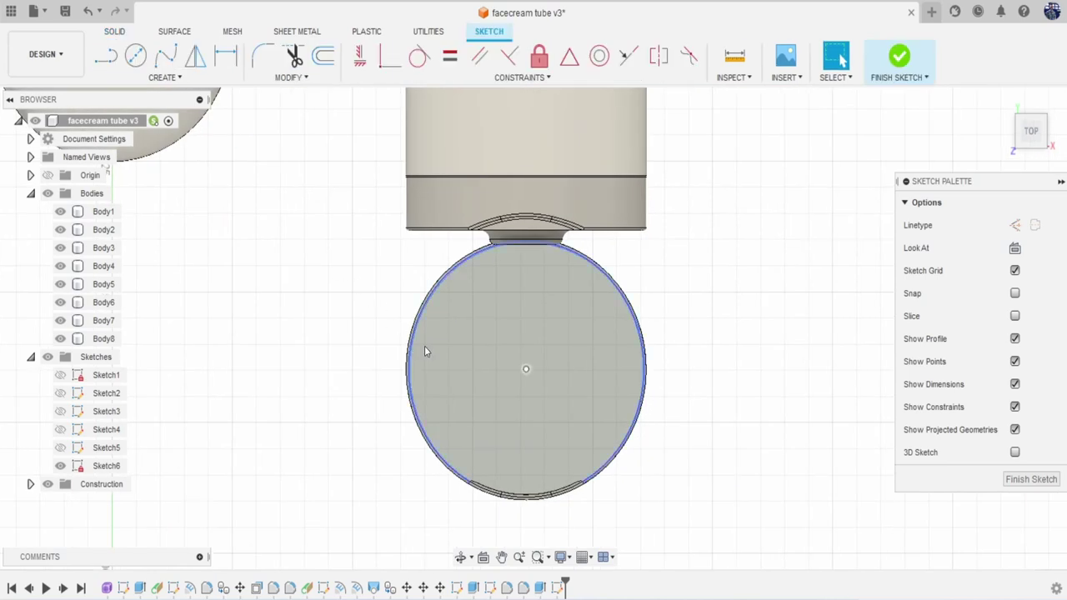
left_click(322, 58)
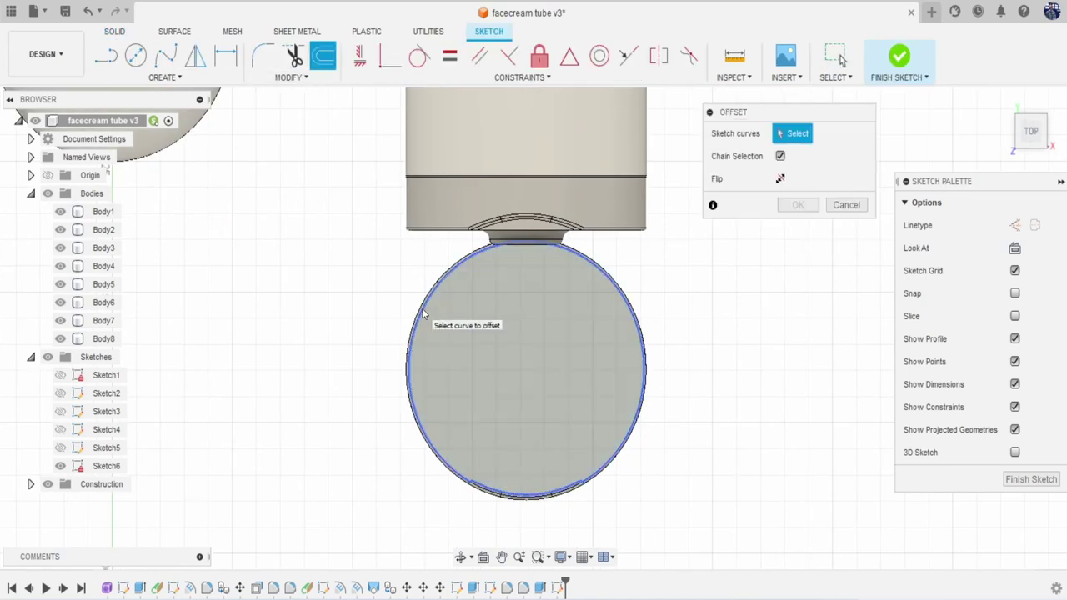
left_click(418, 309)
left_click_drag(420, 309, 432, 320)
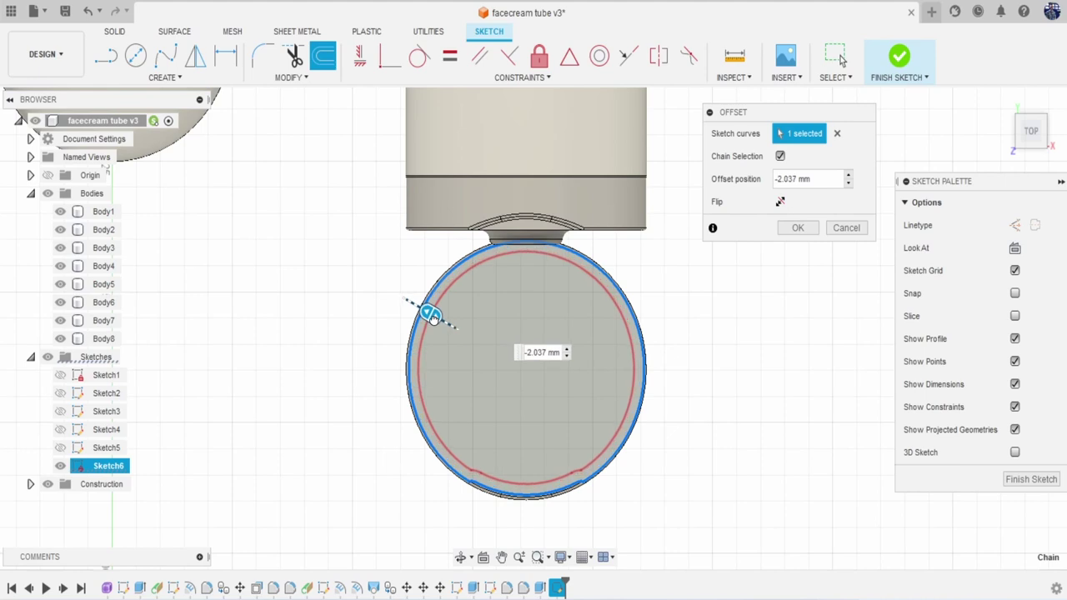
left_click(812, 229)
Extrude the inner offset profile down into the open cap to cut a shallow recess inside the rim.
key("e")
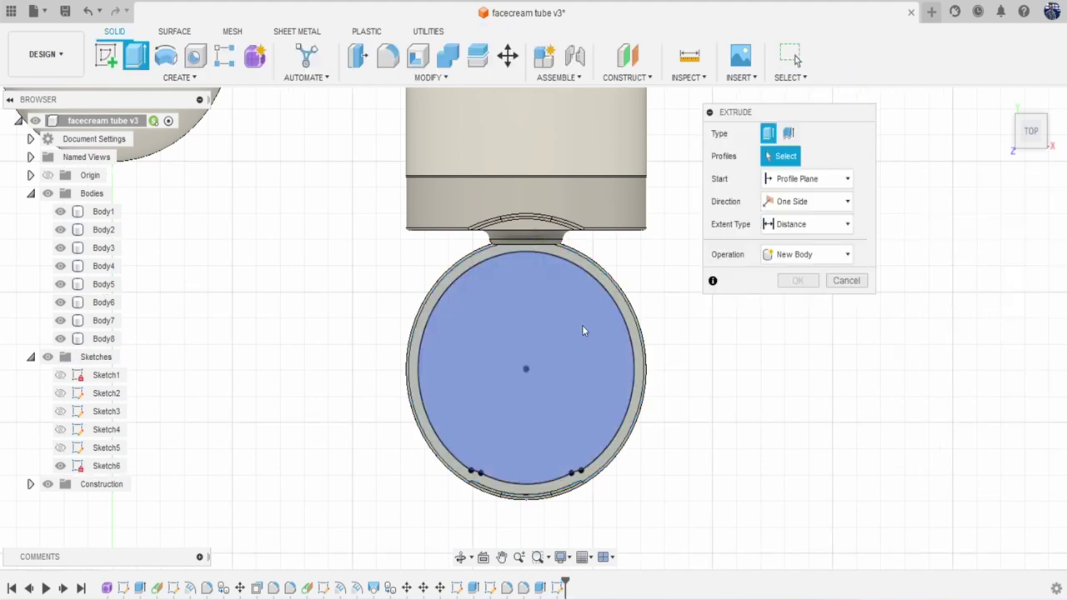
middle_click_drag(776, 486, 695, 355, "shift")
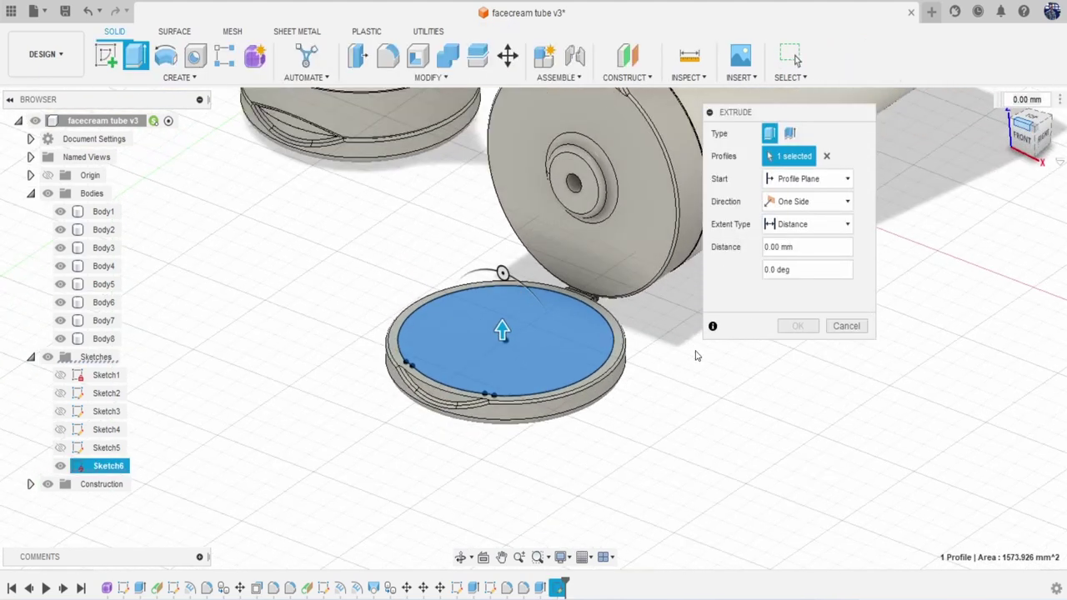
scroll(480, 360, "up", 2)
left_click_drag(517, 327, 521, 339)
left_click(796, 349)
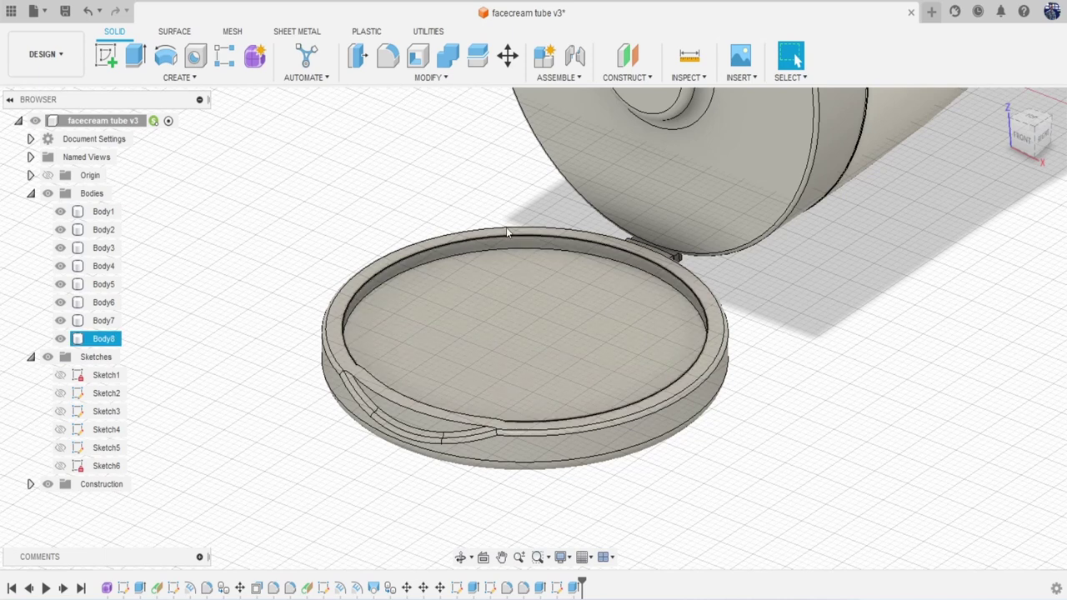
Fillet the two edges of the cap's recess wall with a 1.606 mm radius.
left_click(385, 57)
scroll(519, 246, "up", 2)
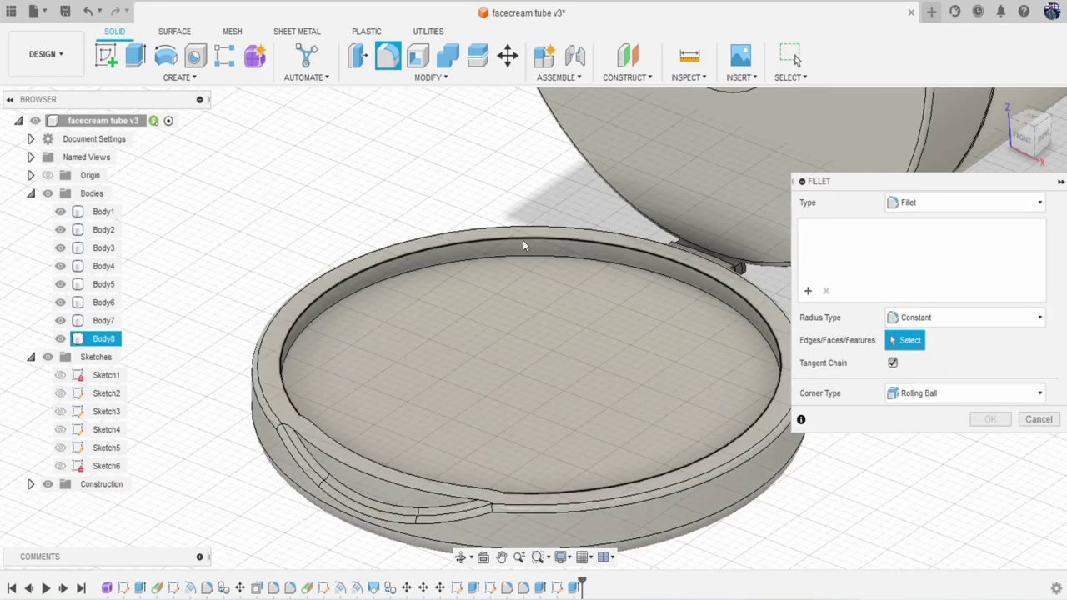
left_click(522, 254)
left_click(523, 256)
left_click_drag(520, 253, 522, 250)
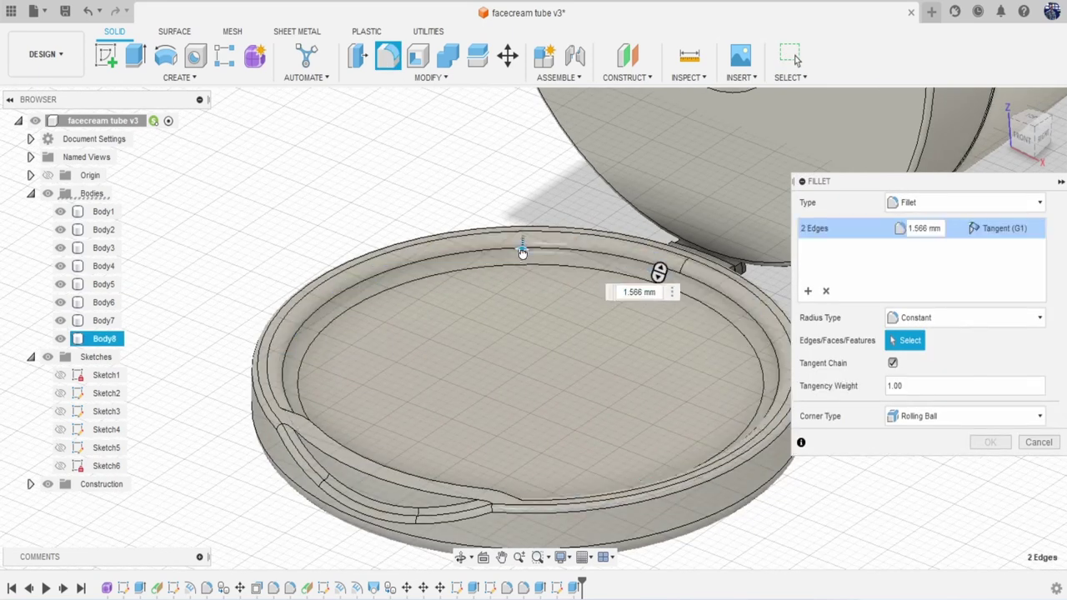
scroll(626, 377, "down", 5)
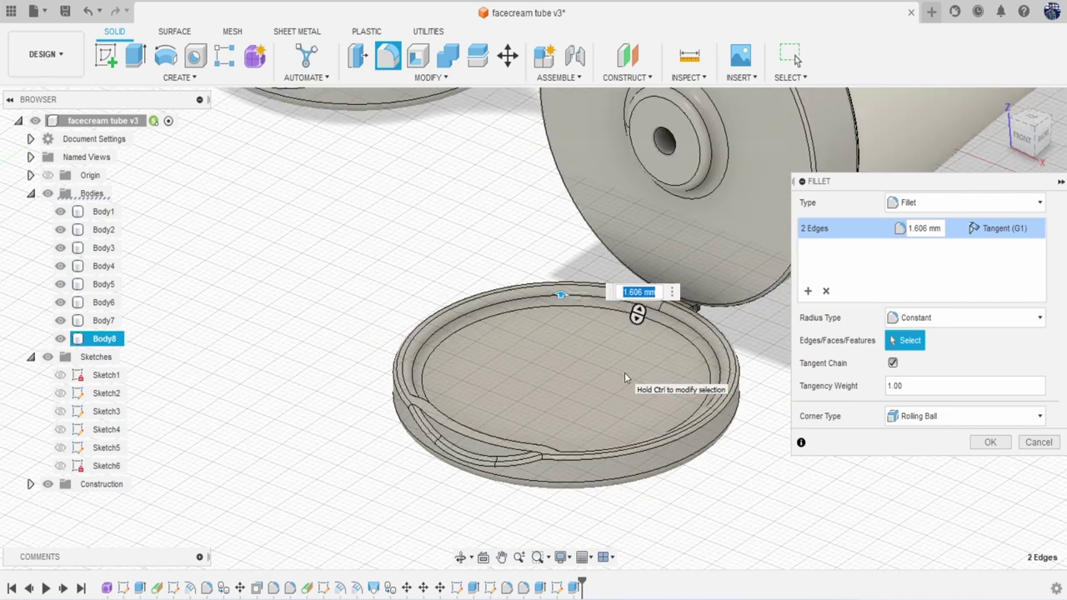
left_click(989, 443)
Edit the sketch of the nozzle's dispensing hole, dimension the small circle's diameter and finish the sketch.
middle_click_drag(738, 381, 636, 349)
left_click(549, 187)
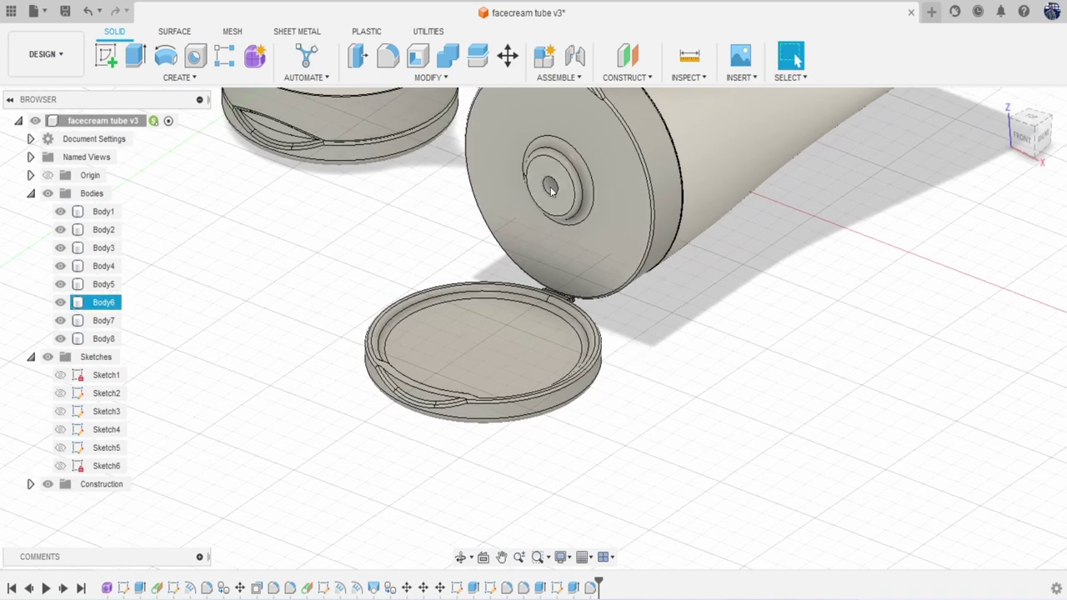
scroll(550, 187, "up", 3)
key("Escape")
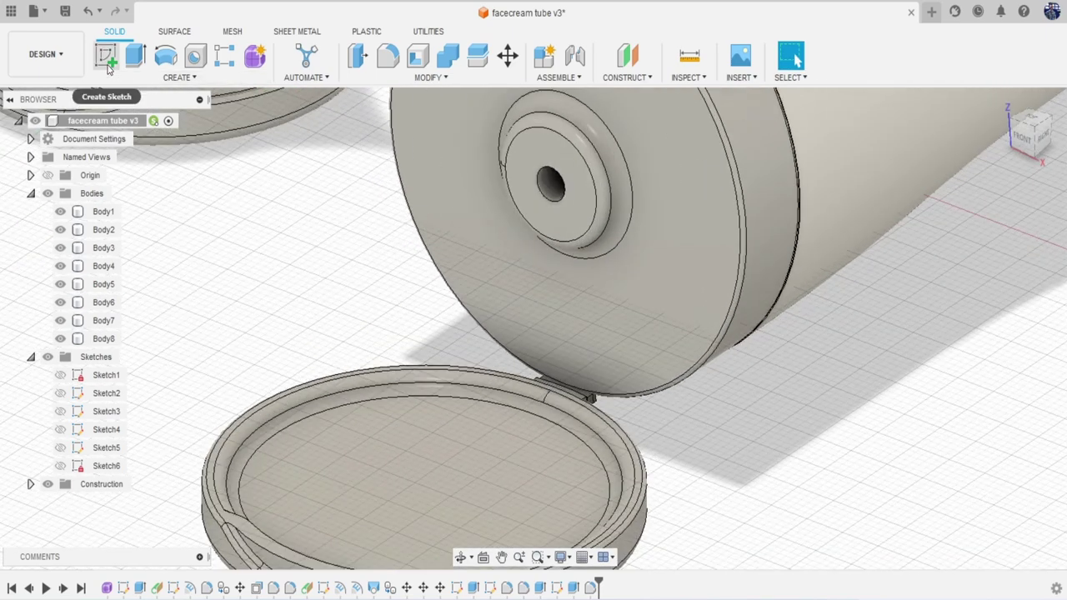
left_click(556, 588)
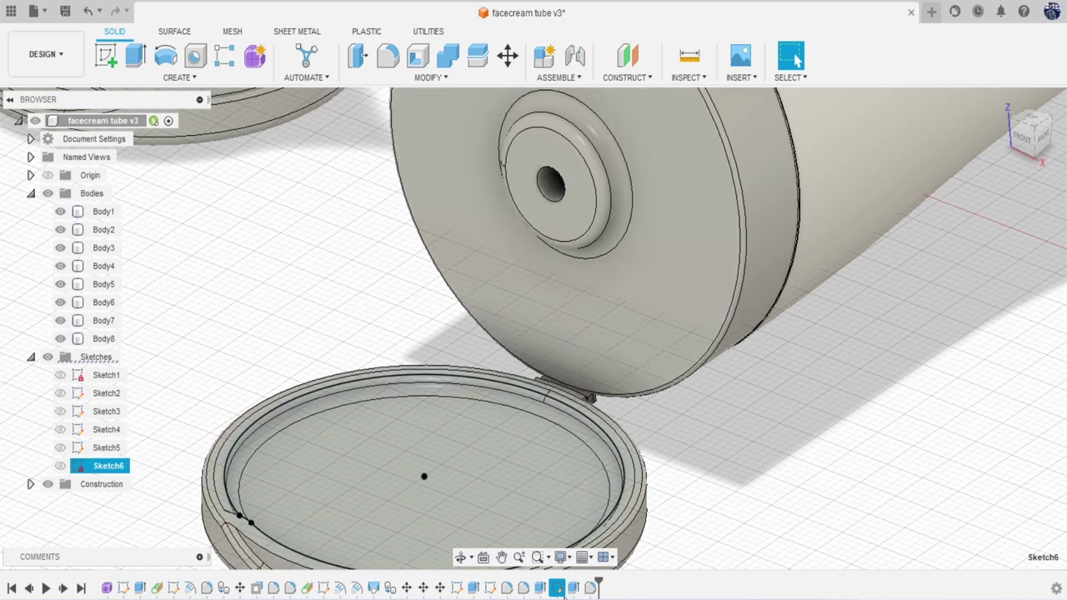
right_click(559, 589)
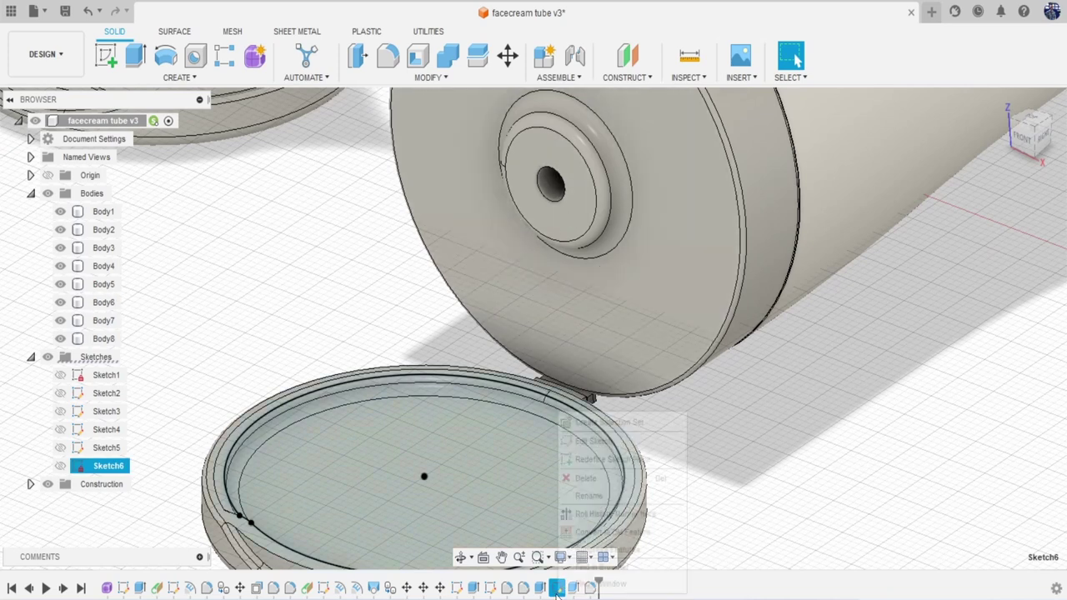
left_click(488, 589)
right_click(488, 589)
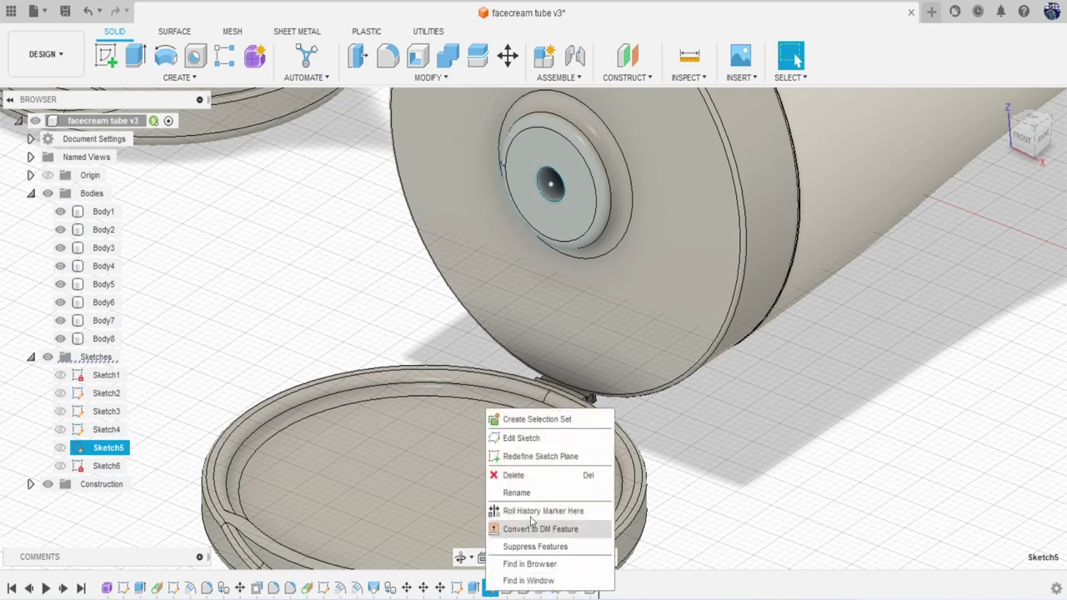
left_click(511, 436)
scroll(553, 210, "up", 2)
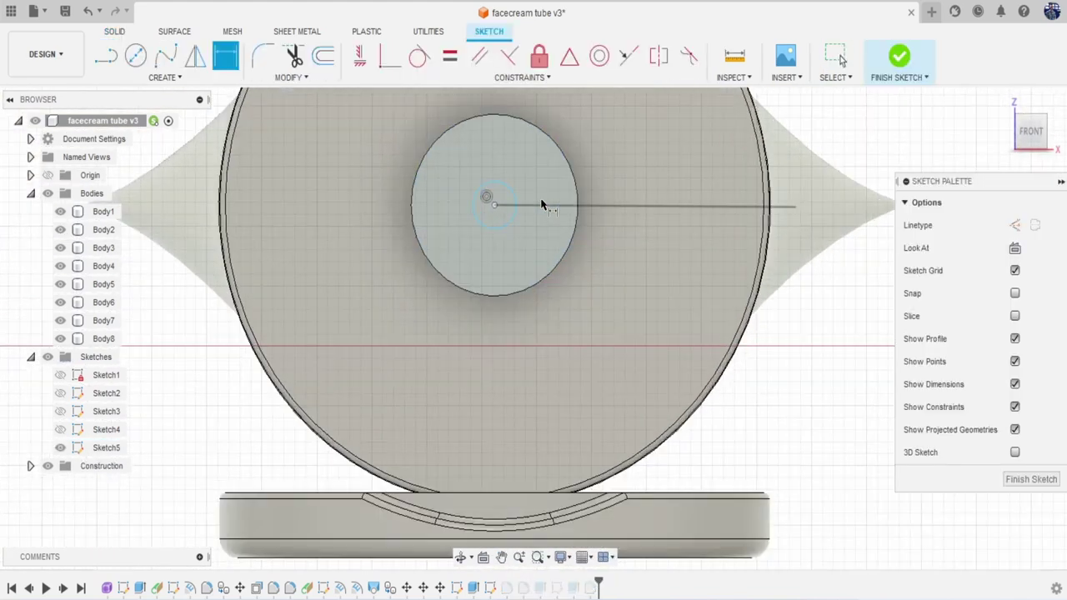
left_click(500, 191)
left_click(540, 215)
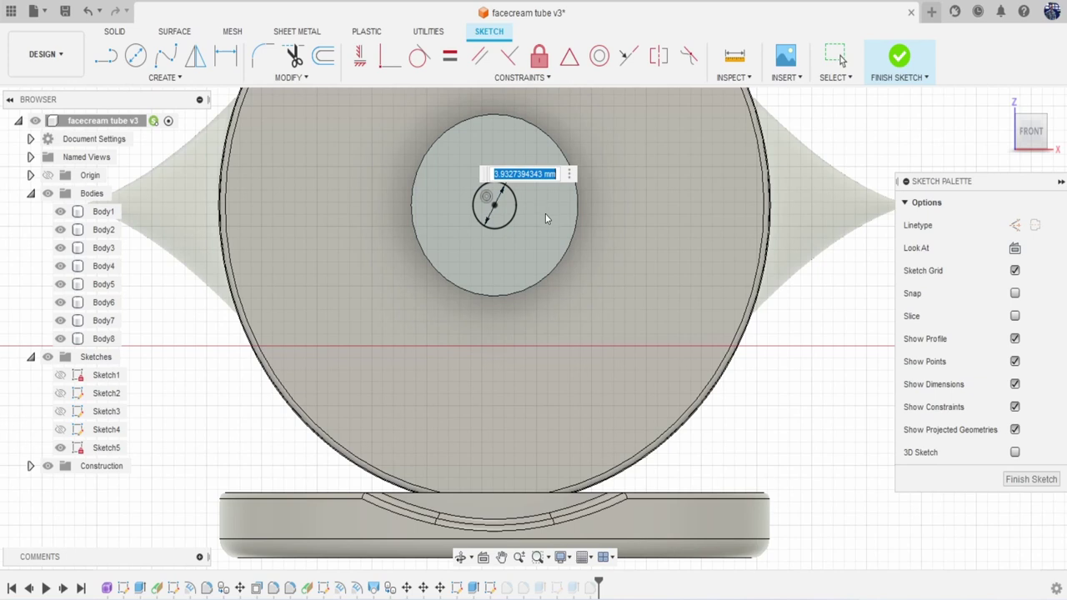
left_click(898, 57)
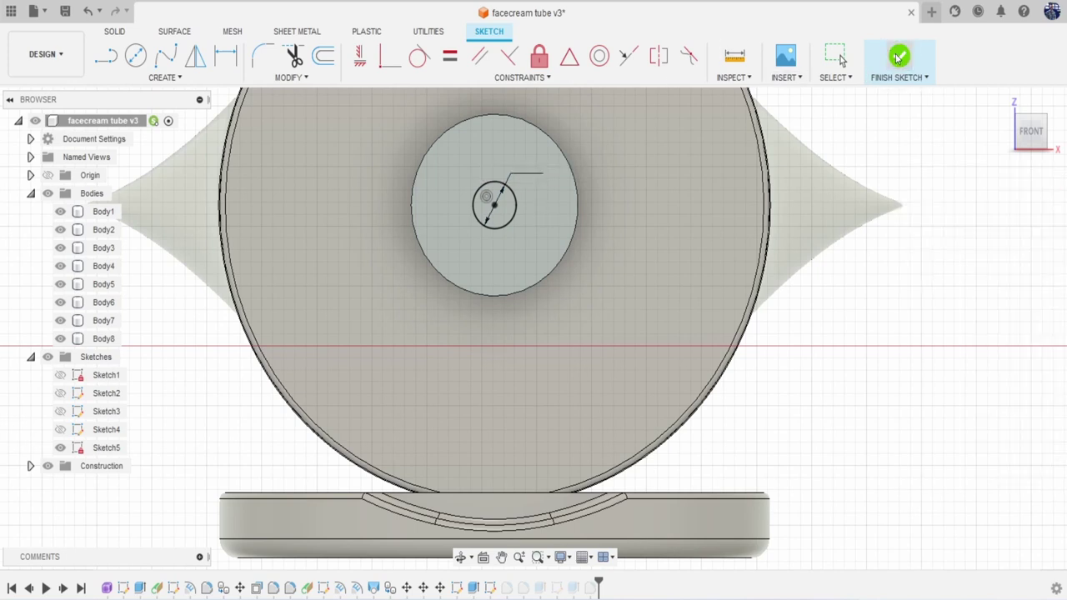
Sketch a circle about 3.9 mm in diameter at the centre of the open cap's recessed floor.
left_click_drag(1034, 150, 897, 288)
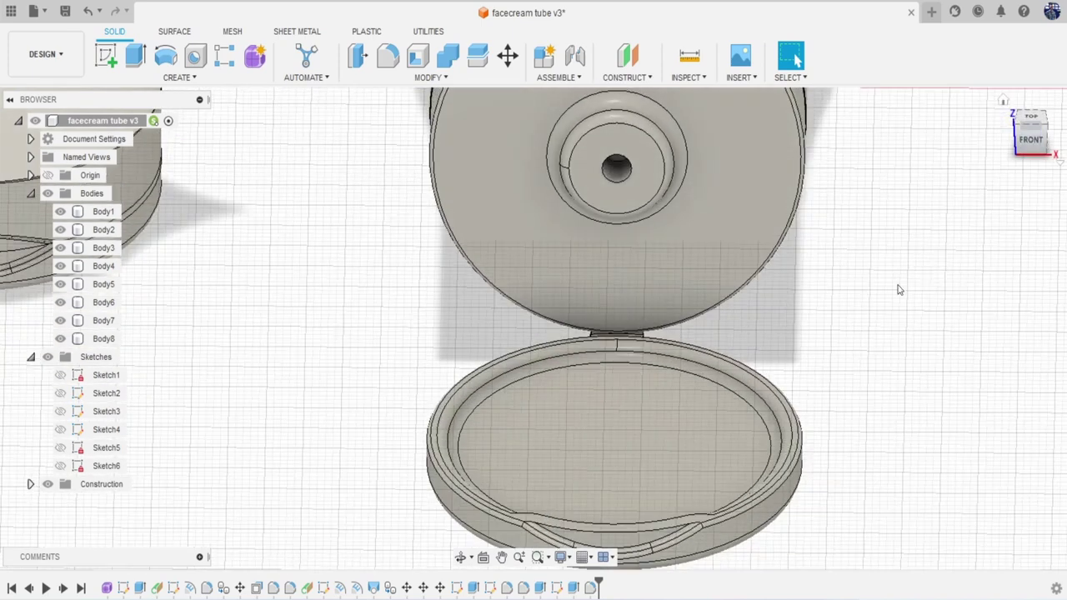
left_click(1033, 118)
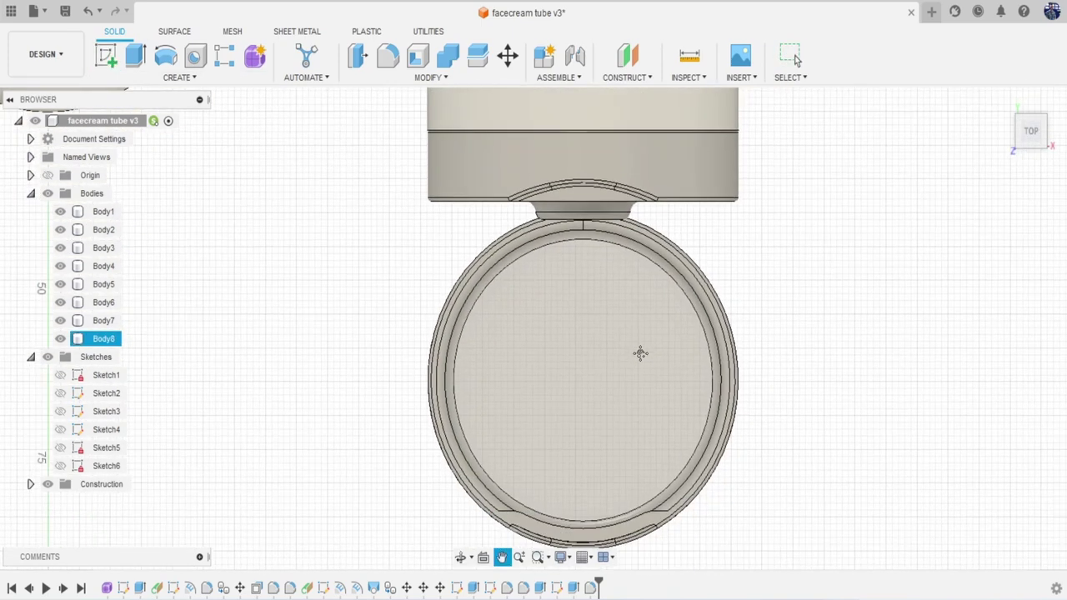
left_click(610, 385)
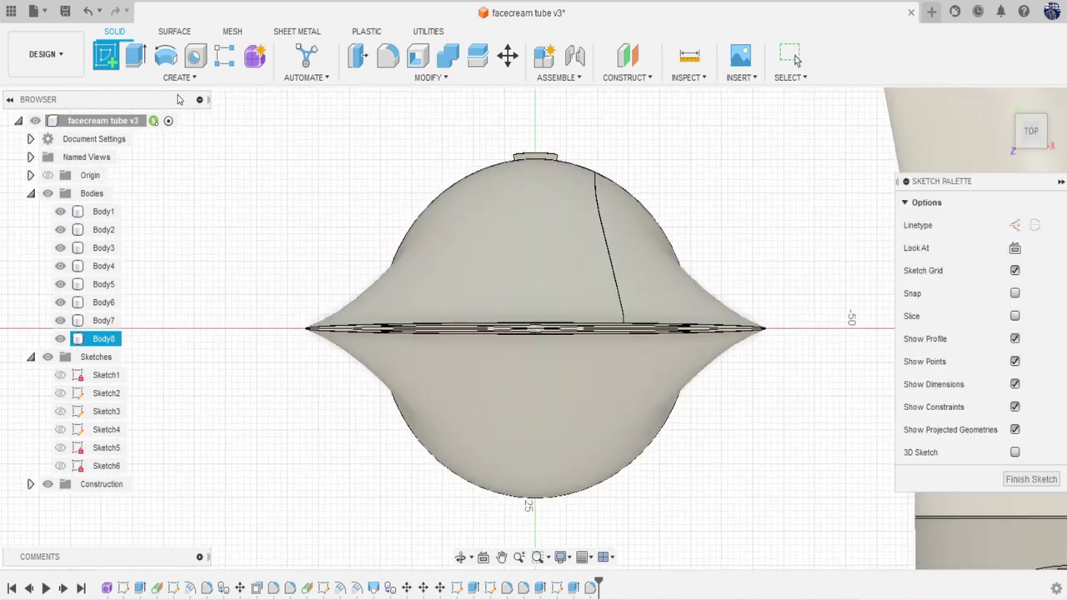
left_click(136, 60)
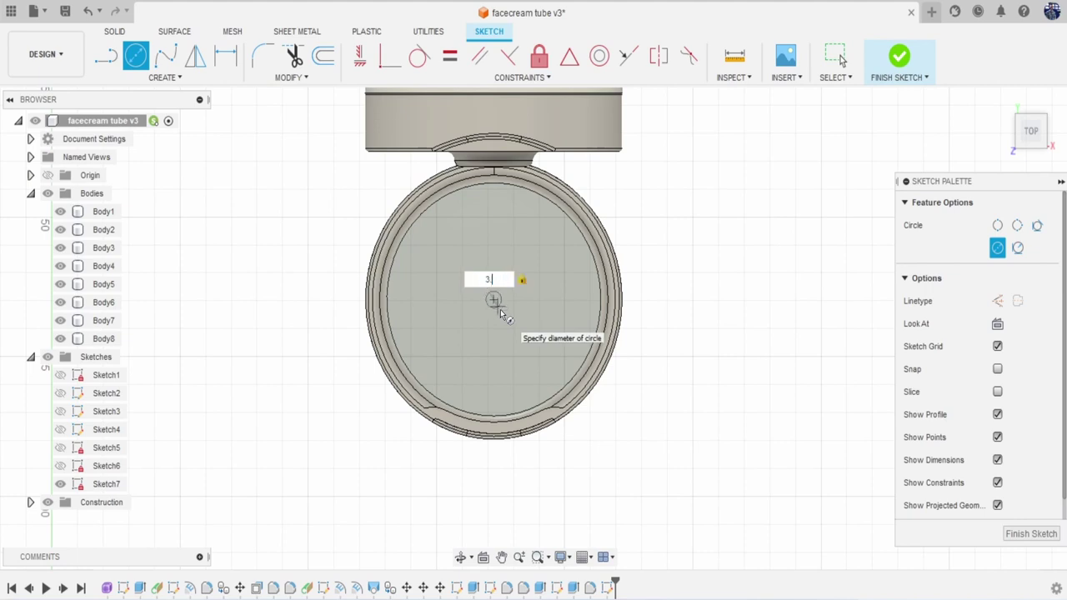
left_click(500, 312)
key("Escape")
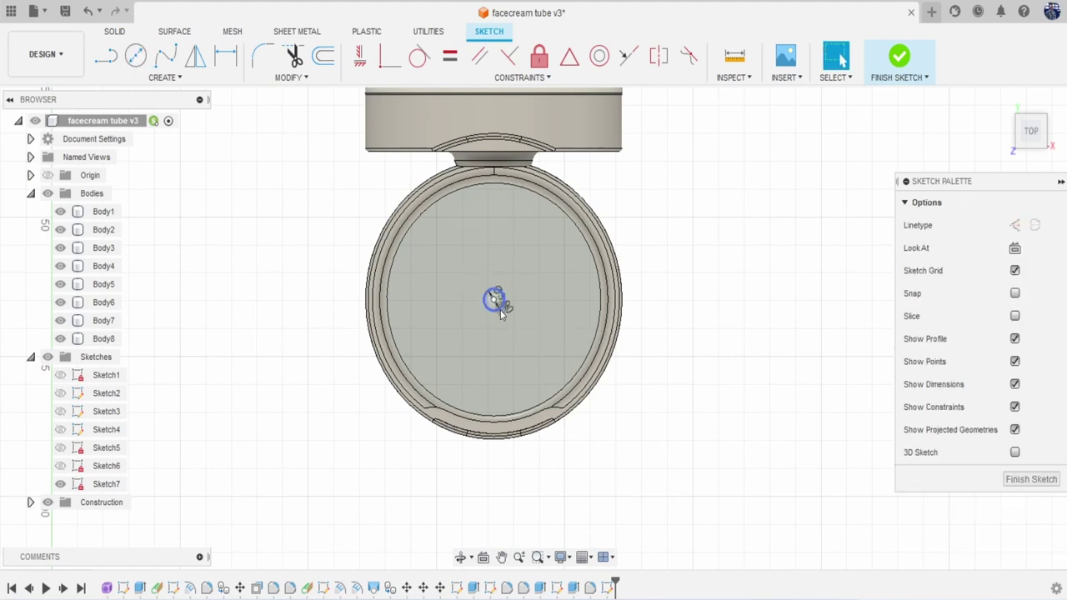
Extrude the small centre circle 1.521 mm upward as a sealing plug joined to the open cap.
key("e")
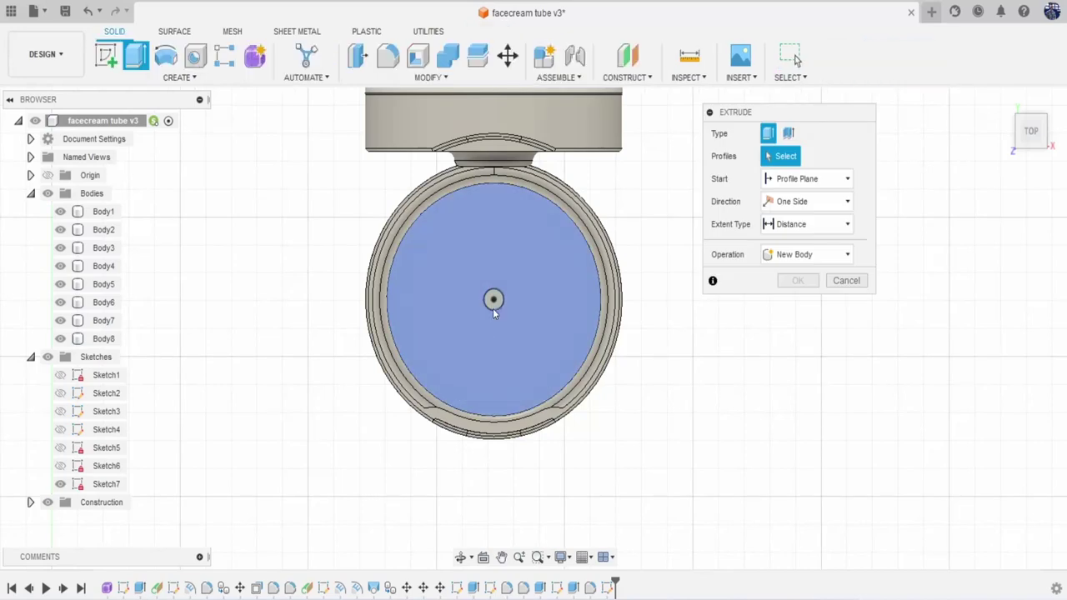
left_click(493, 300)
left_click(1036, 133)
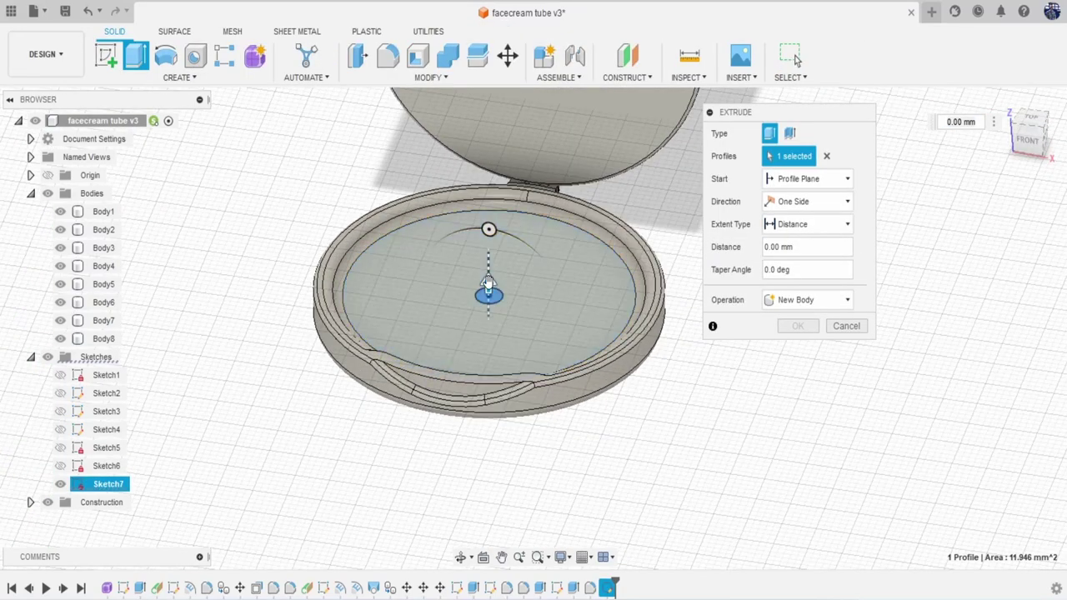
left_click_drag(488, 288, 489, 273)
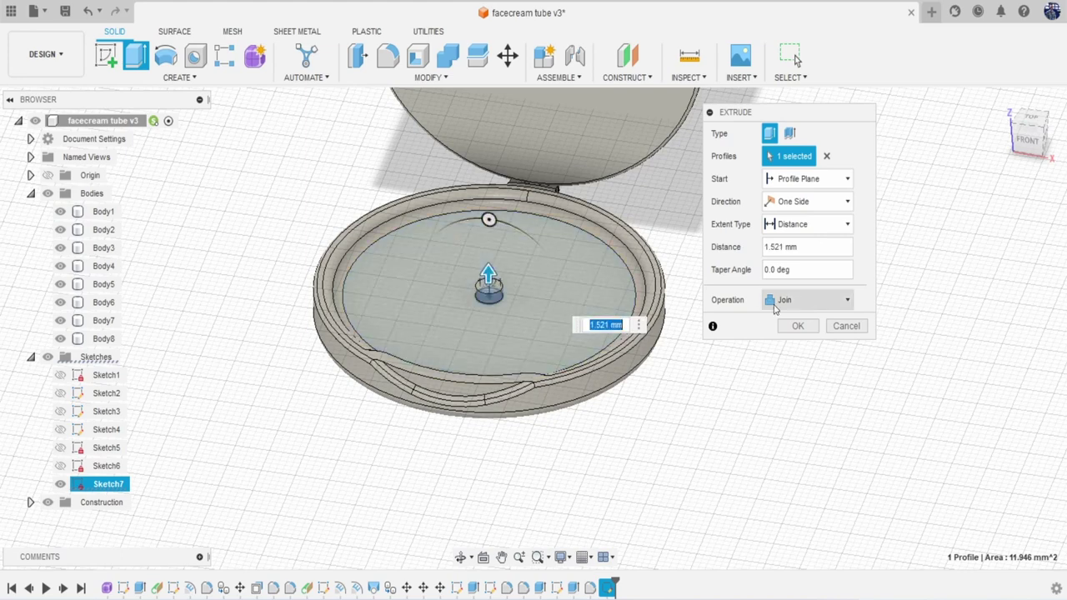
left_click(805, 327)
Fillet the upper edge of the cap's central plug with a 1.523 mm radius.
left_click(387, 56)
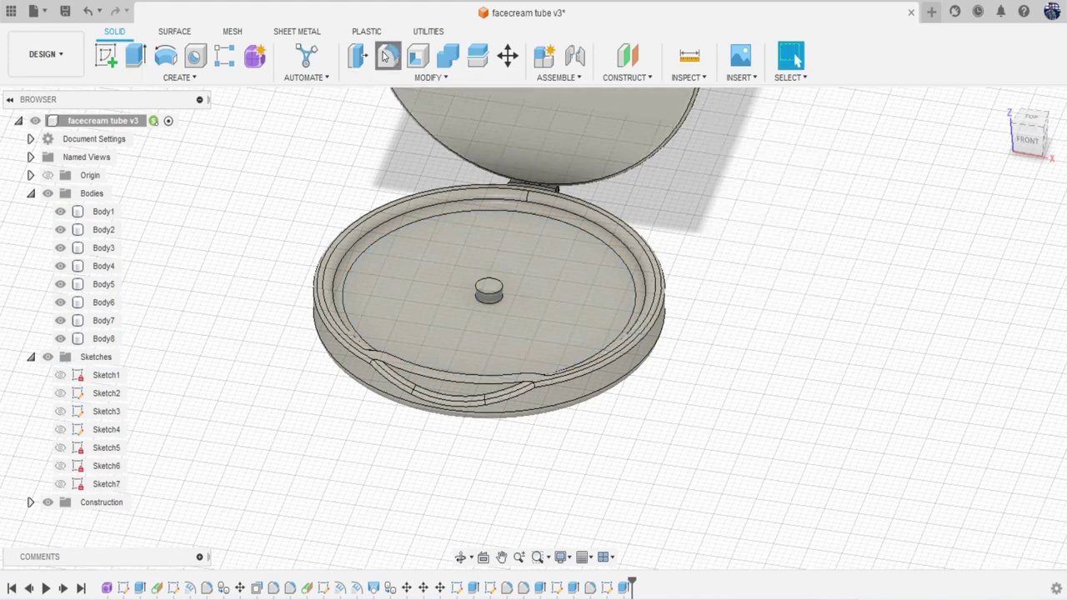
scroll(505, 303, "up", 3)
left_click(487, 298)
scroll(492, 296, "up", 2)
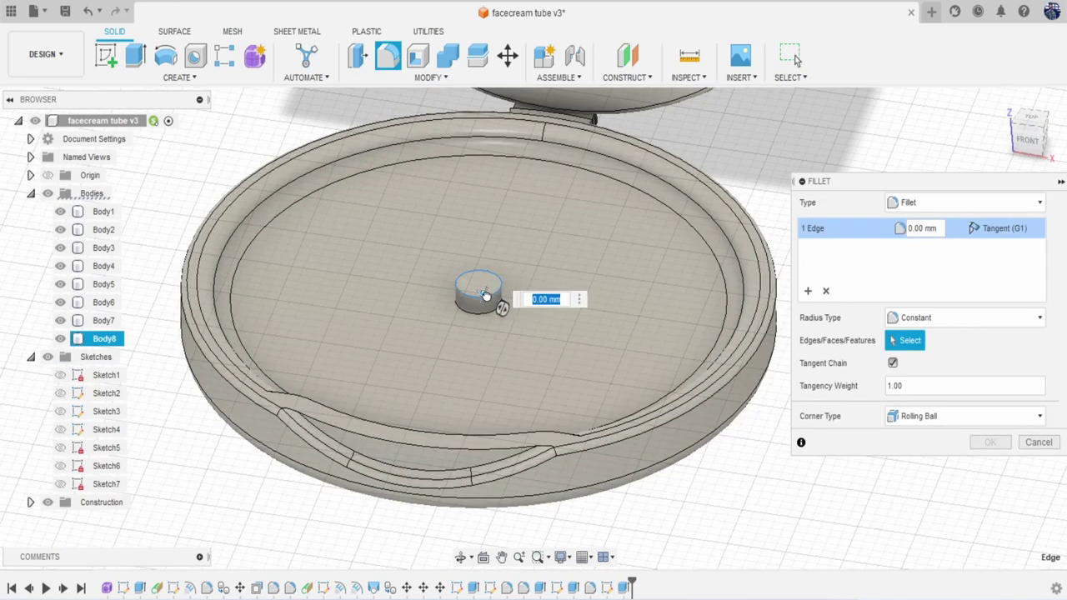
left_click_drag(486, 296, 485, 297)
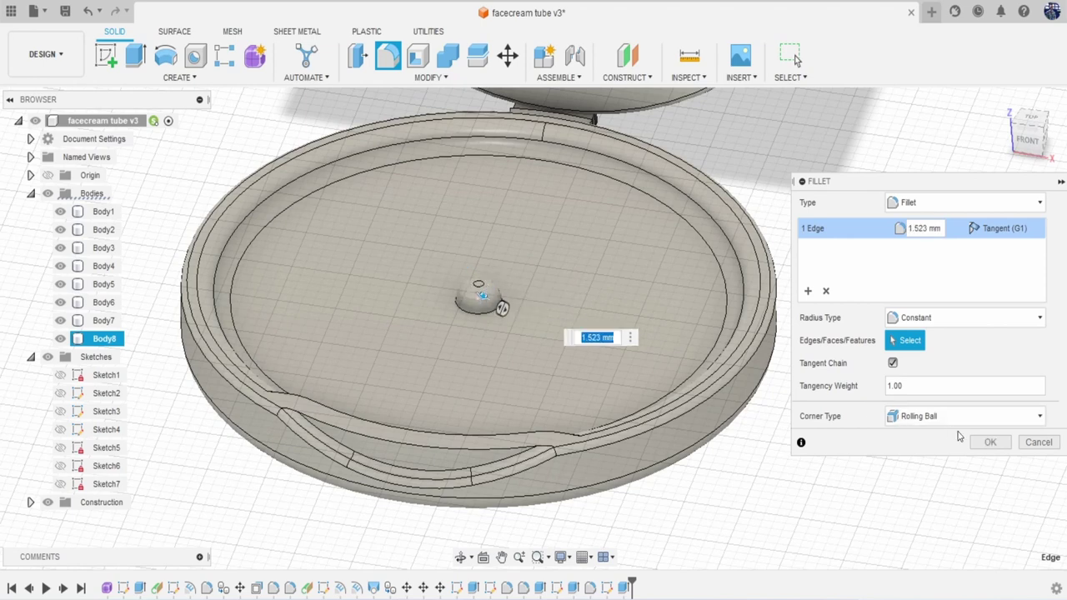
left_click(988, 442)
Save the design with the version description "User Saved" and view both tubes at an angle.
scroll(572, 324, "down", 10)
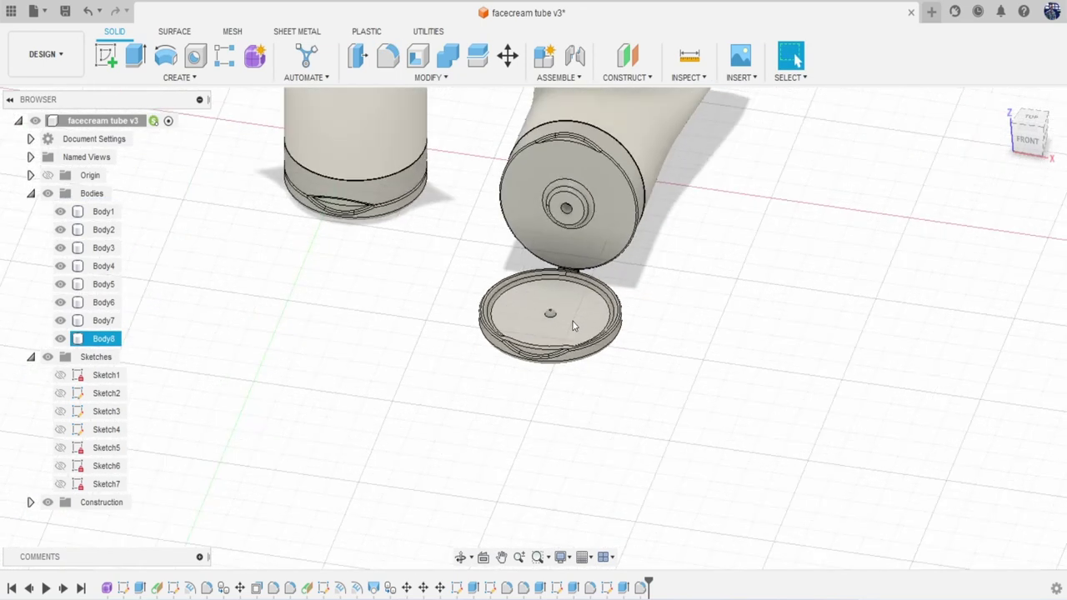
scroll(603, 399, "down", 2)
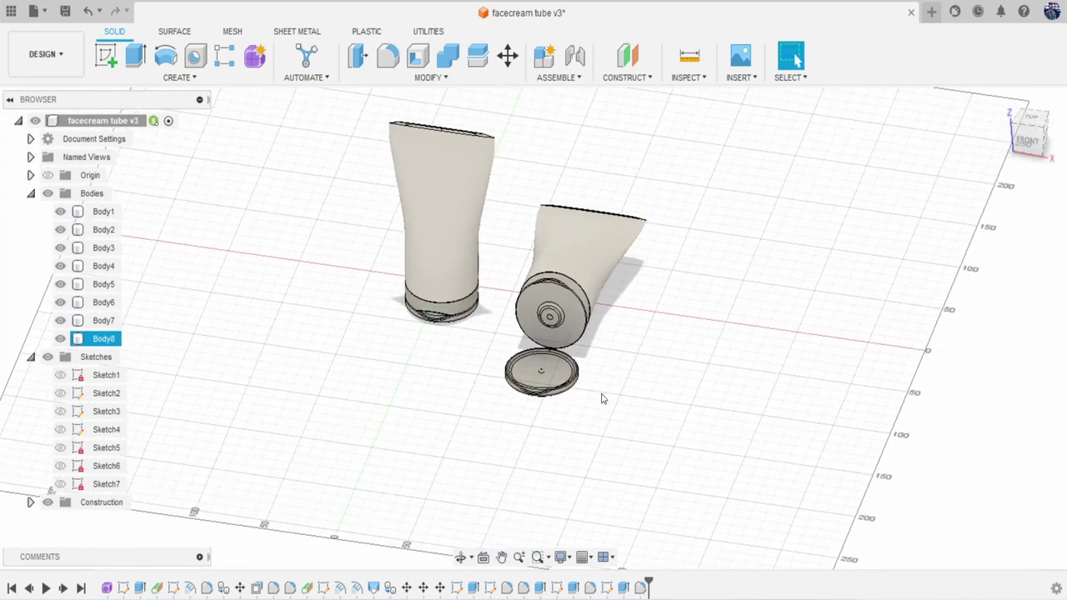
left_click(1029, 140)
left_click_drag(1053, 123, 1023, 134)
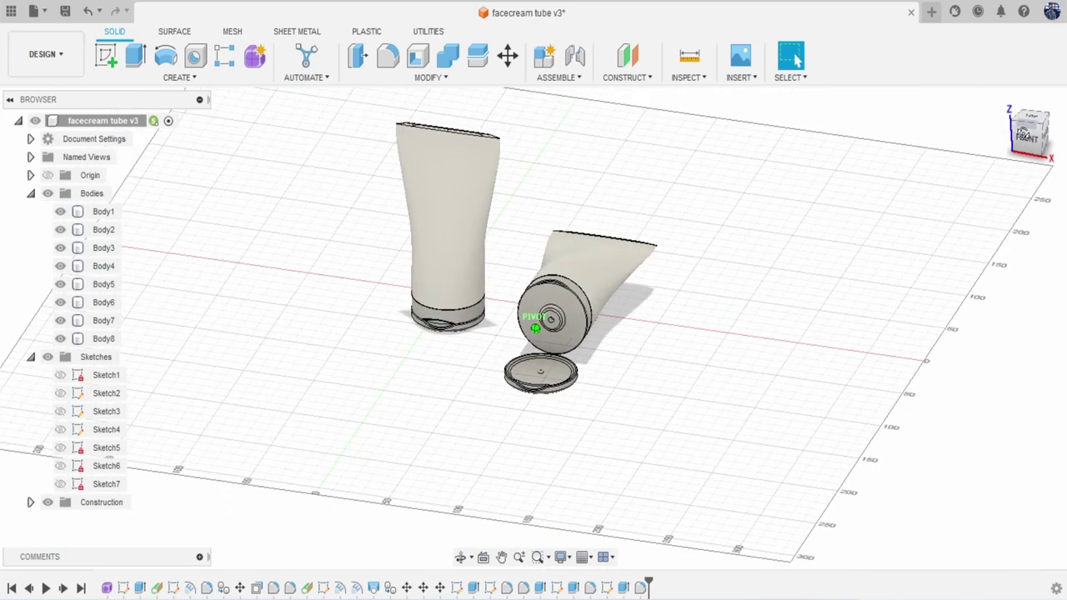
left_click(65, 10)
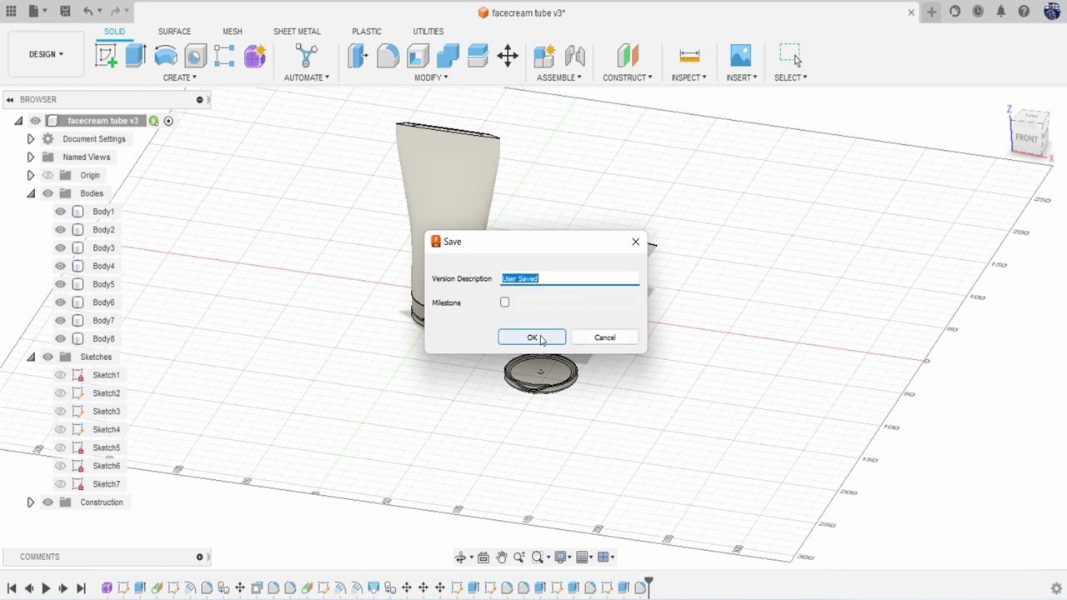
left_click(540, 337)
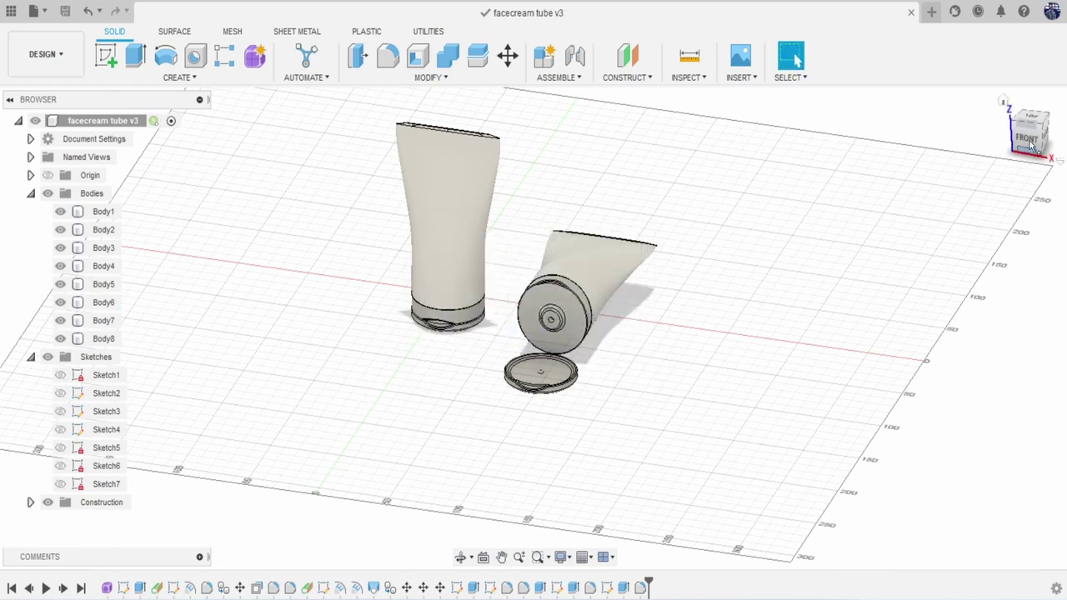
mouse_move(1030, 146)
left_mouse_down()
mouse_move(1000, 115)
mouse_move(979, 124)
left_mouse_up()
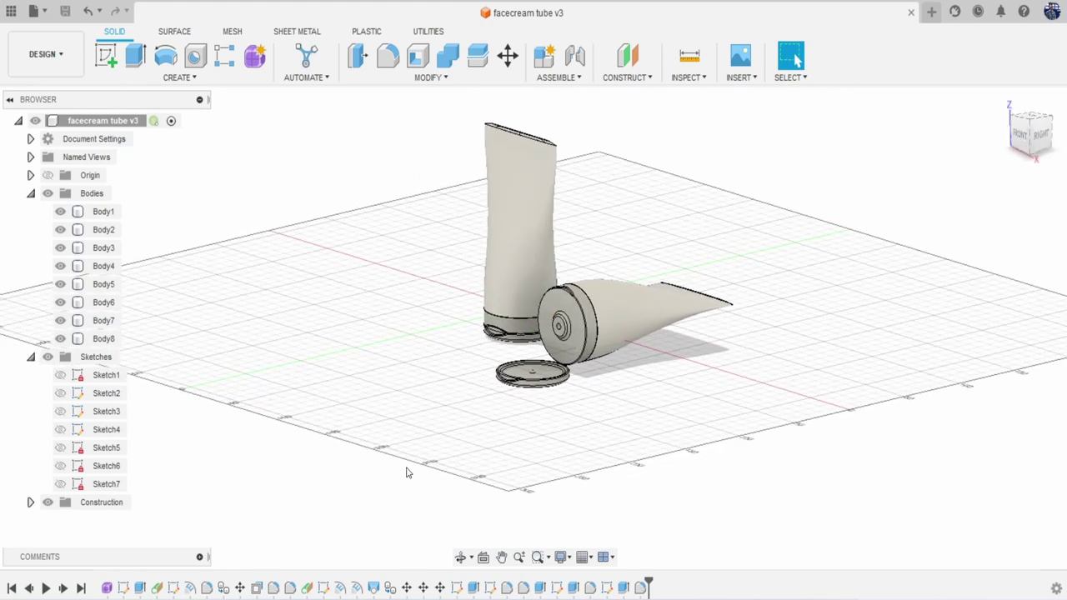
Construct an axis through the cylindrical hole in the lying tube's dispensing nozzle.
scroll(546, 333, "up", 8)
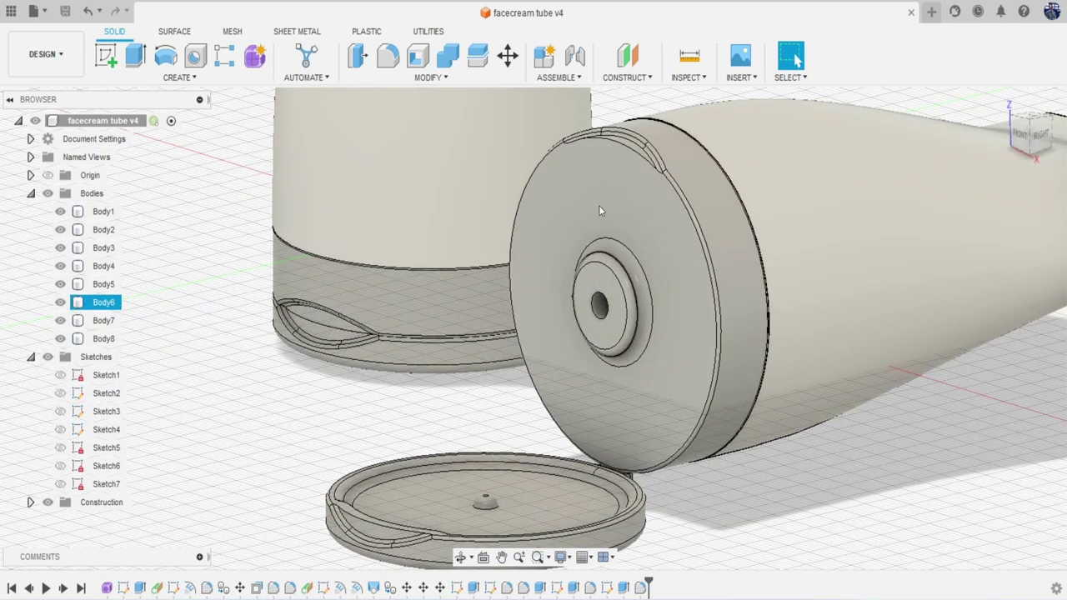
left_click(625, 78)
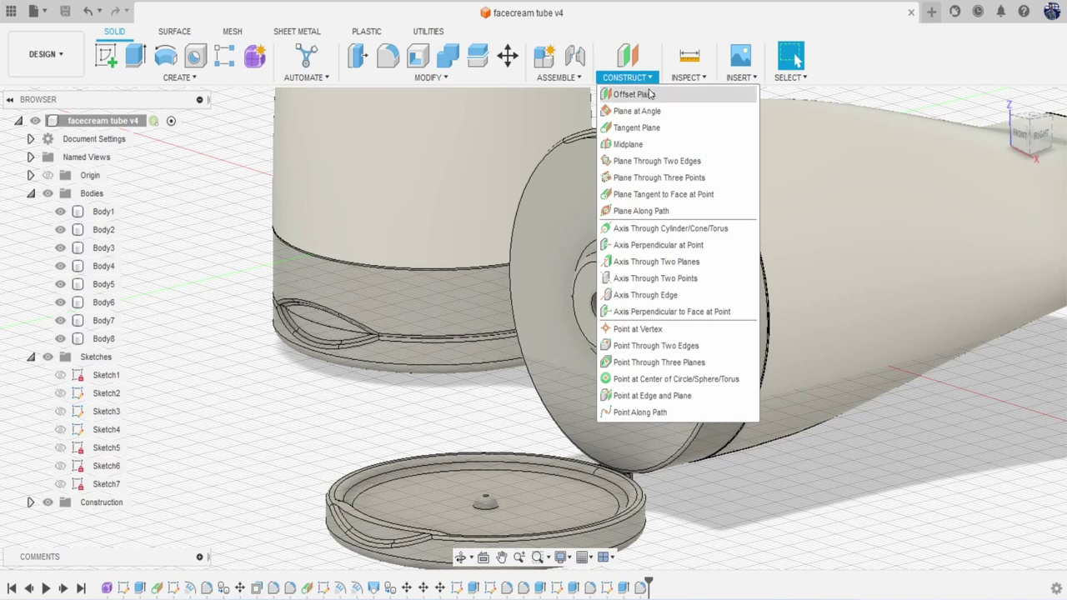
left_click(687, 233)
scroll(615, 305, "up", 2)
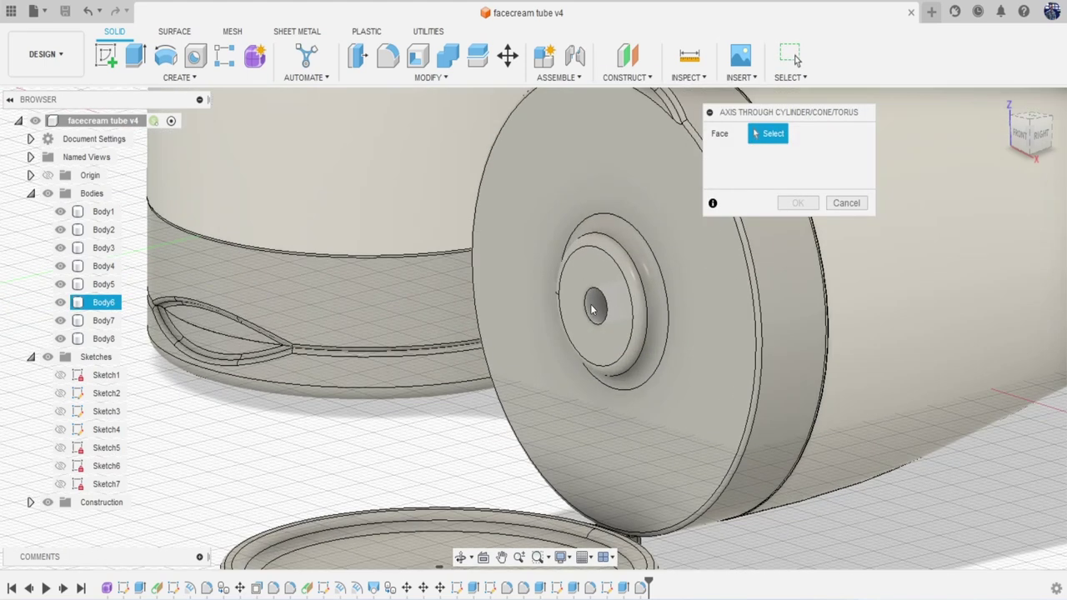
left_click(592, 310)
left_click(797, 203)
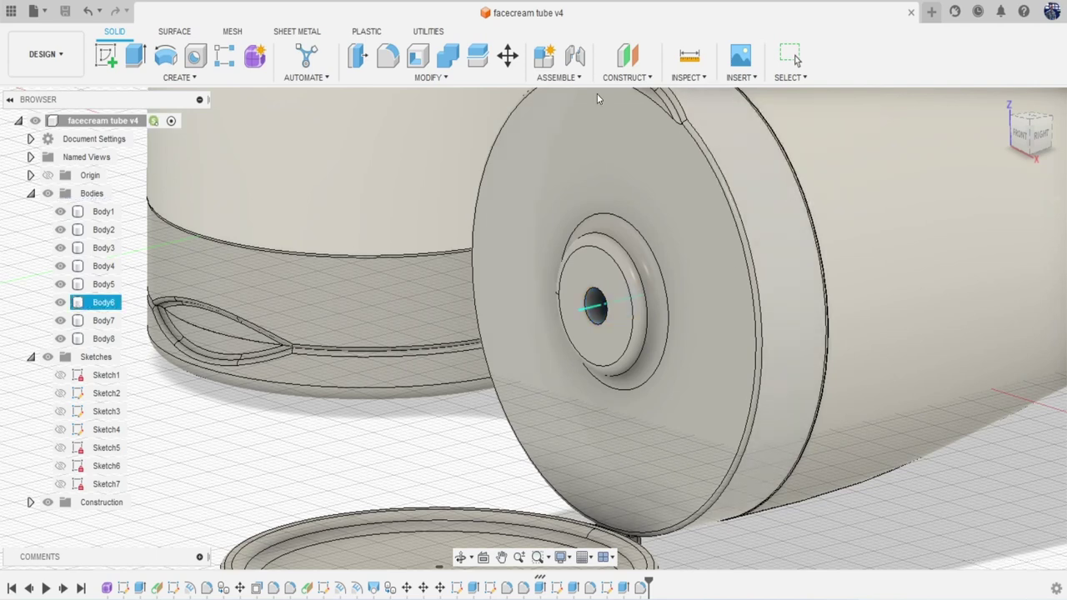
Construct a plane through the nozzle hole's axis at an angle of 90 degrees.
left_click(624, 77)
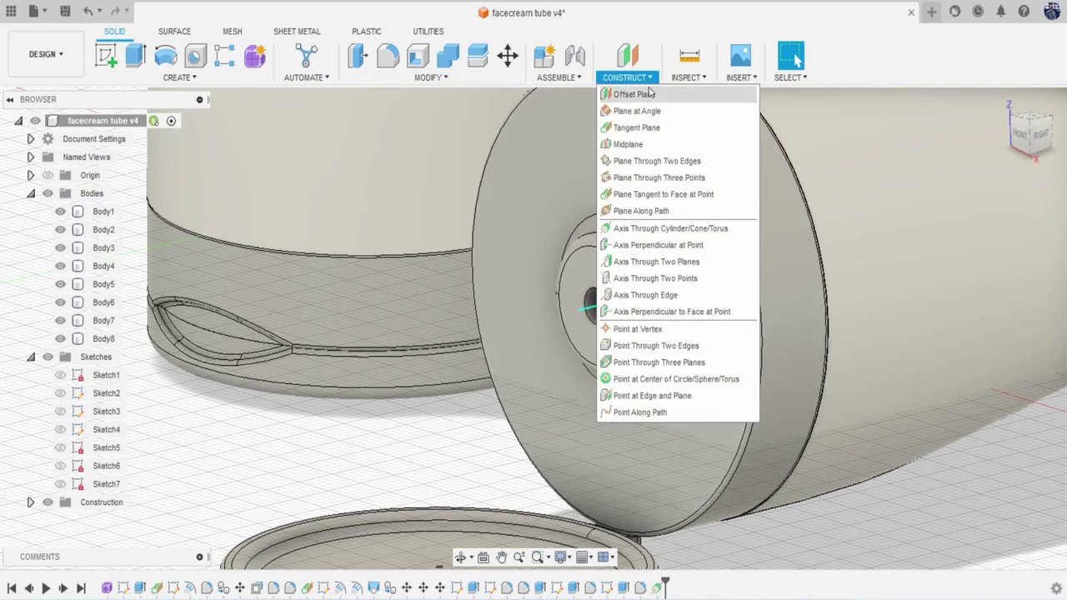
left_click(646, 111)
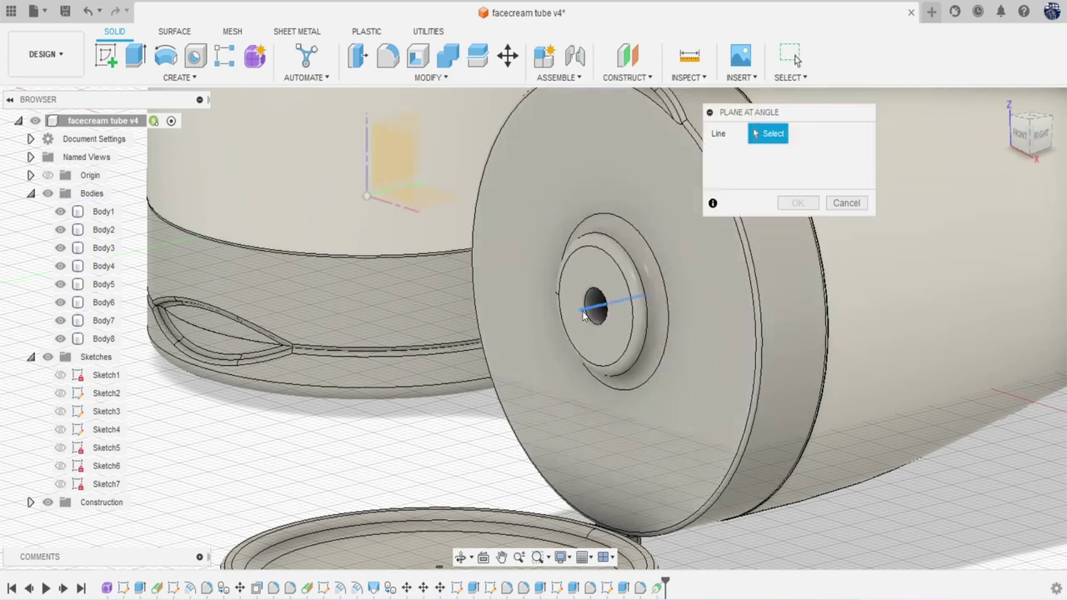
left_click(613, 304)
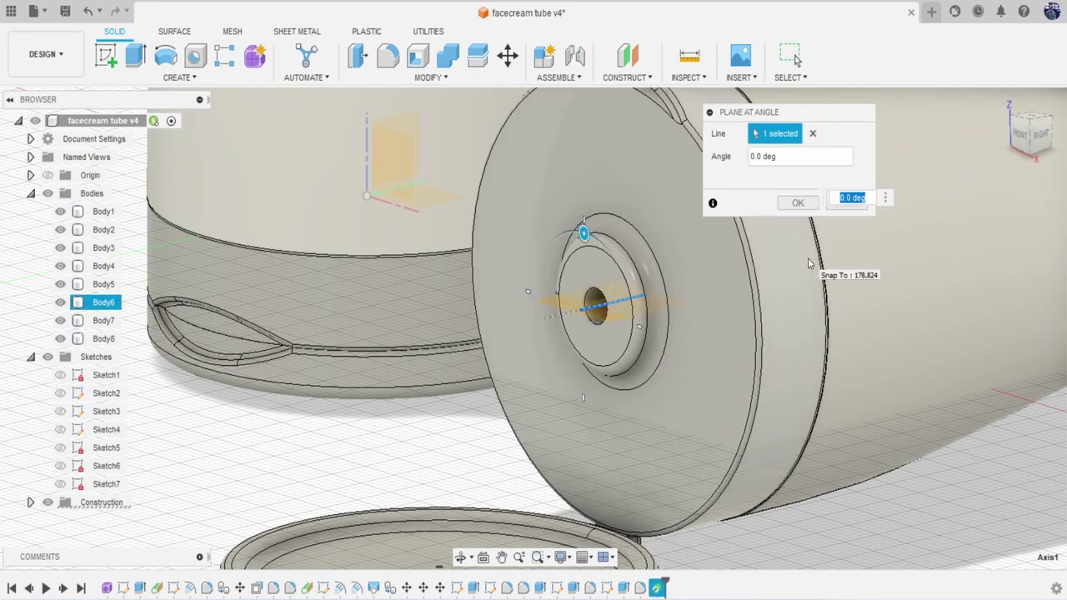
type("90")
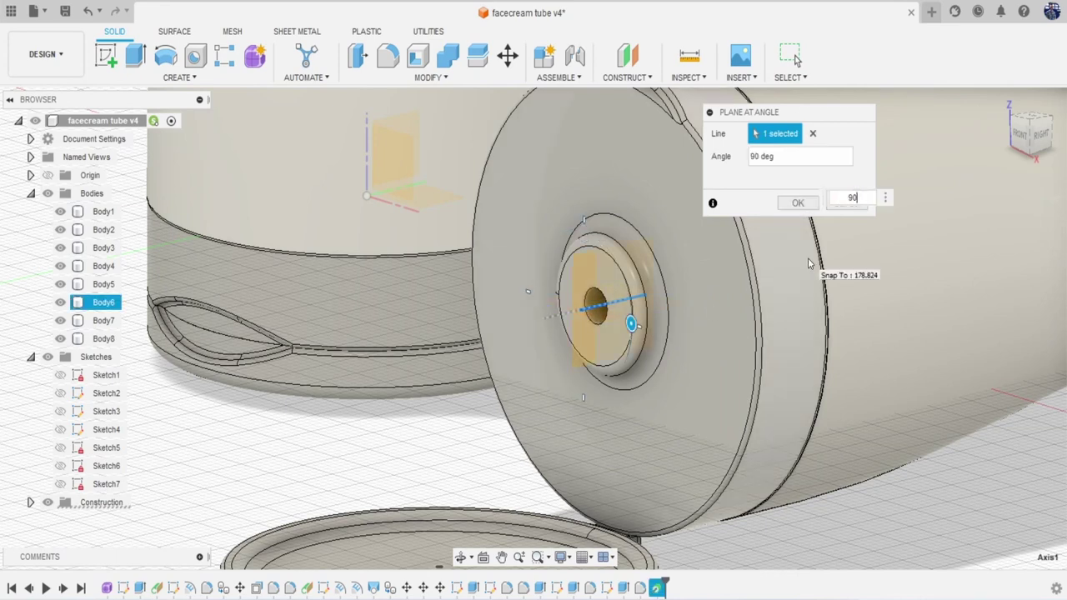
key("Return")
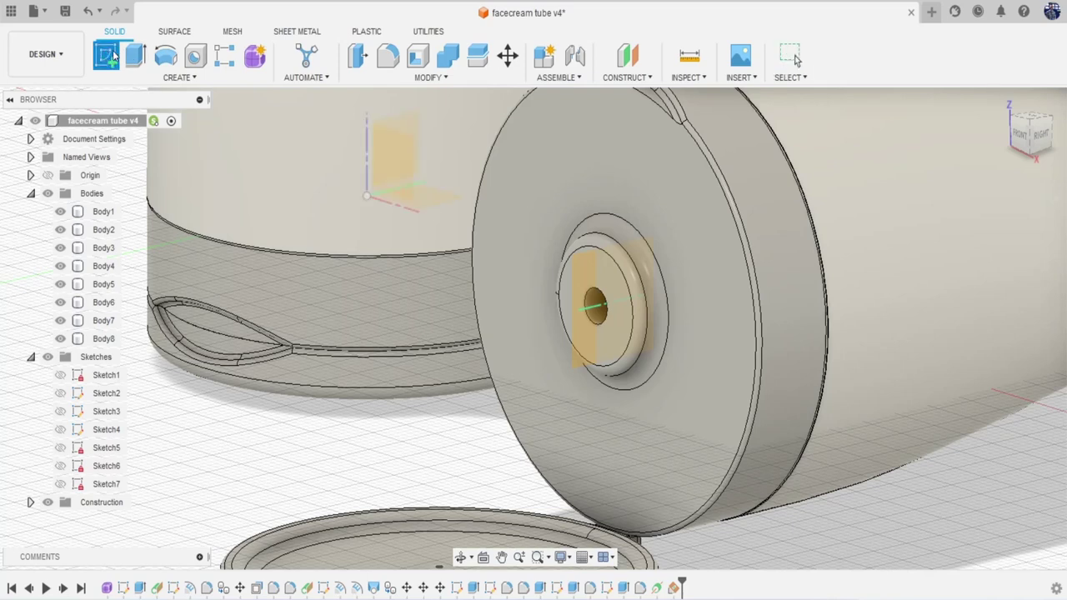
Sketch a three-point arc on the angled plane, running from inside the nozzle out through its hole and curving downward.
left_click(107, 55)
left_click(585, 289)
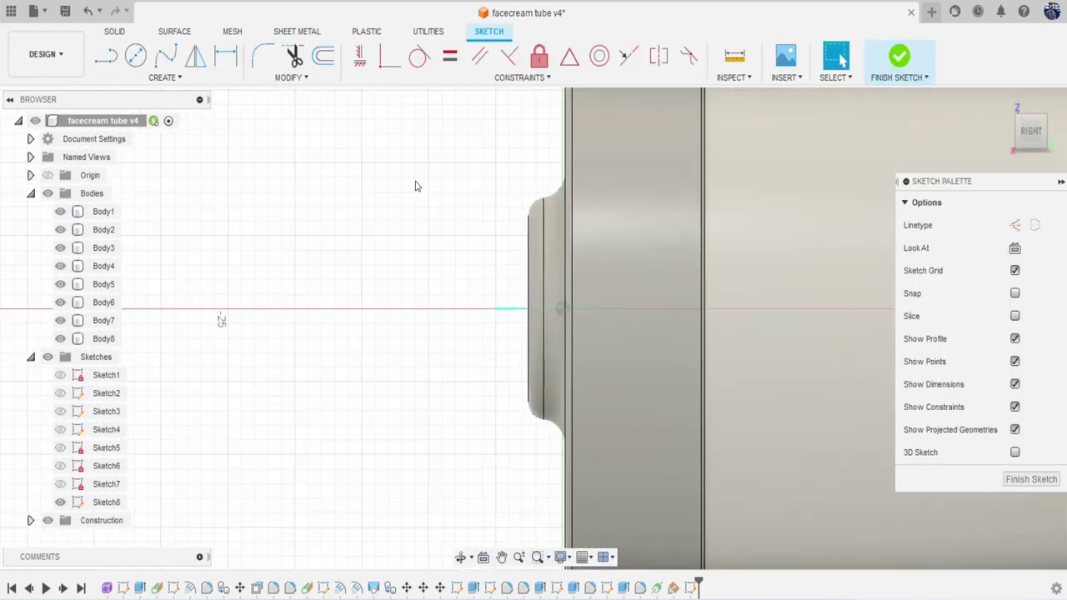
left_click(170, 77)
mouse_move(167, 144)
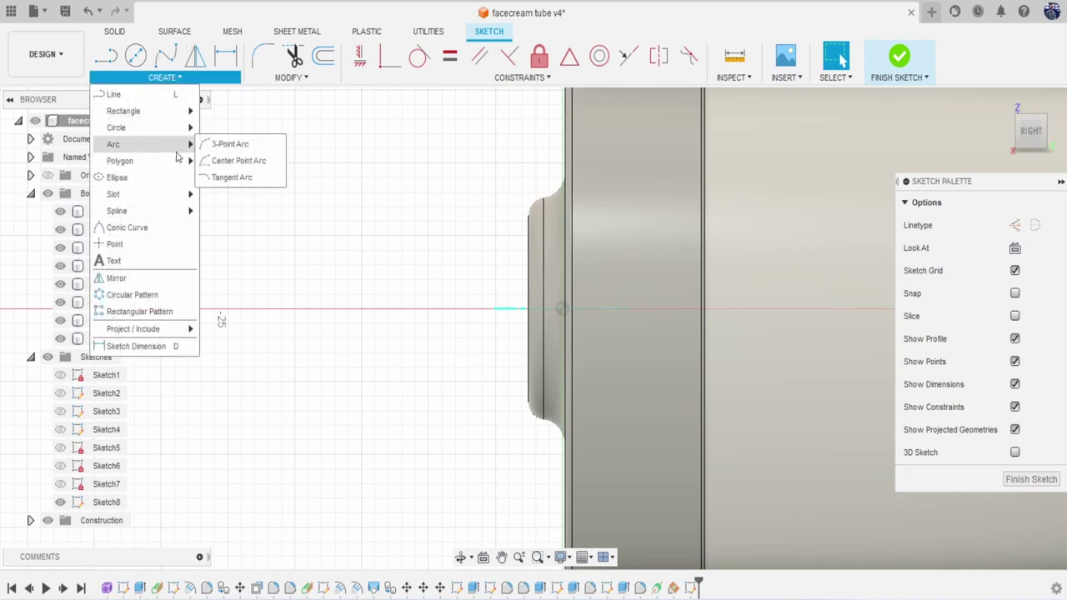
left_click(215, 143)
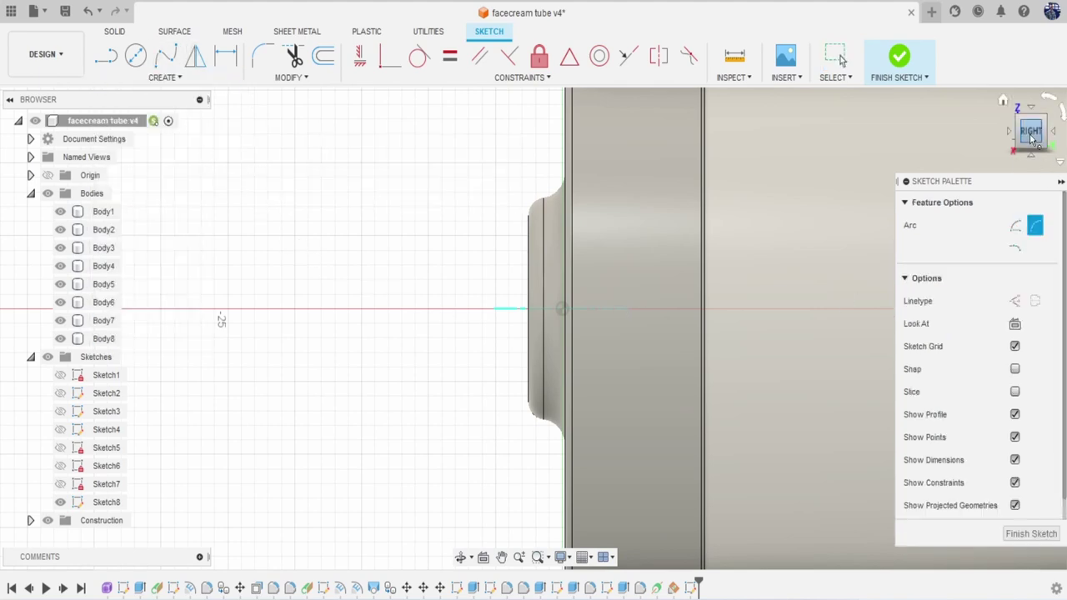
middle_click_drag(848, 292, 806, 289, "shift")
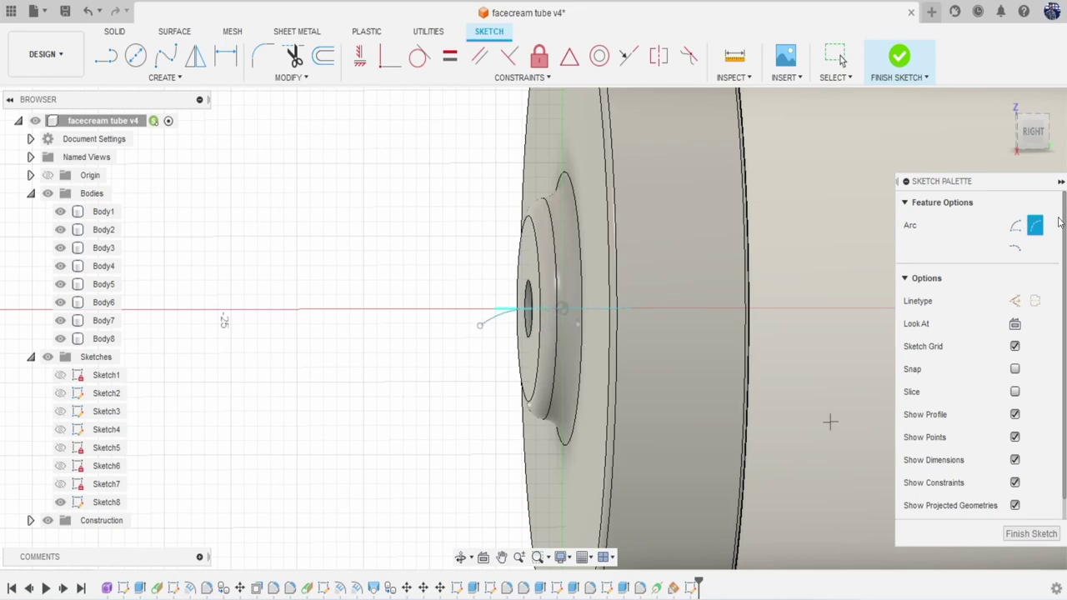
left_click(897, 77)
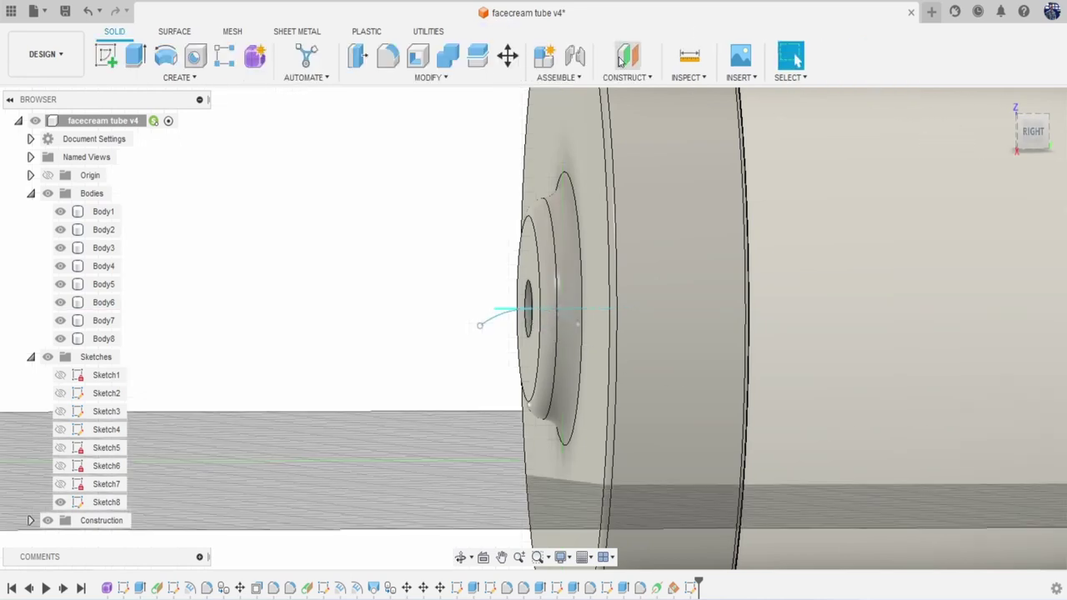
Construct a plane along the arc path at proportional distance 1.00, at the arc's outer end.
left_click(623, 77)
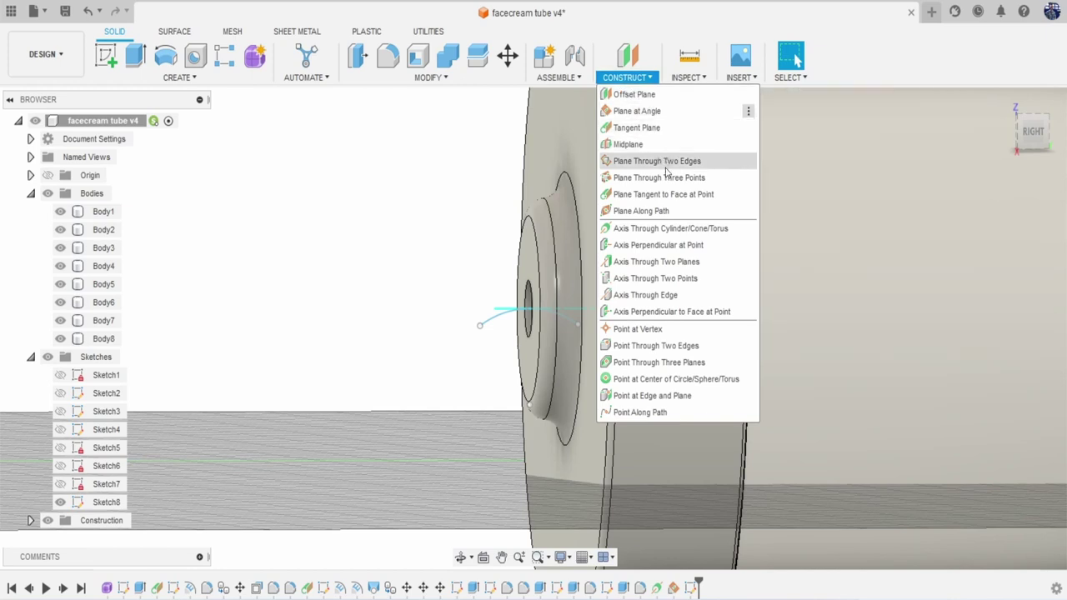
left_click(640, 211)
left_click(492, 325)
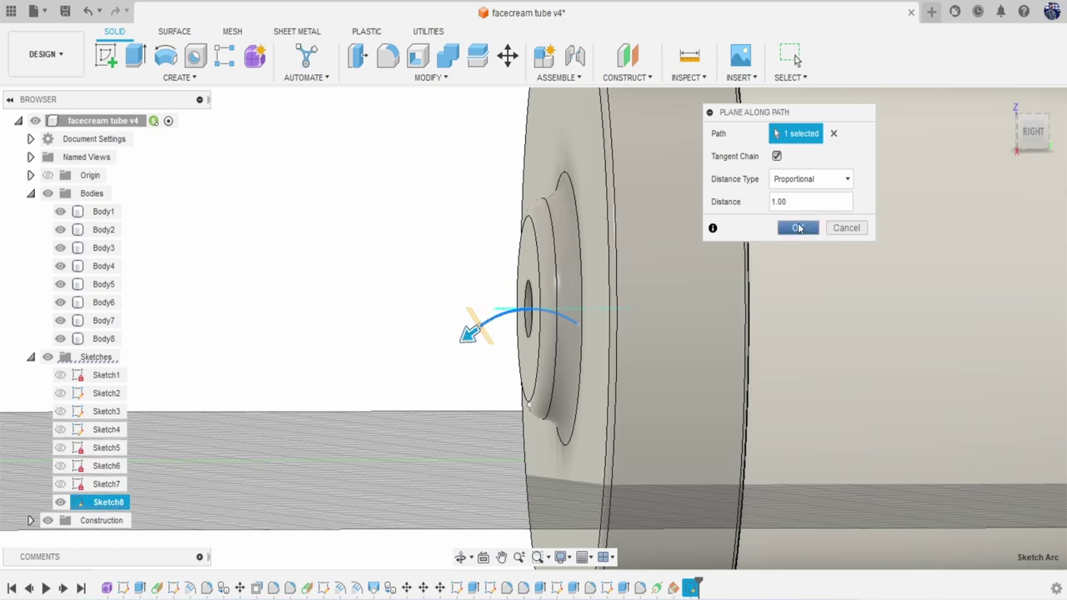
left_click(799, 227)
Sketch a 3 mm diameter circle on the new plane, centred on the arc's outer endpoint.
left_click_drag(1032, 132, 927, 143)
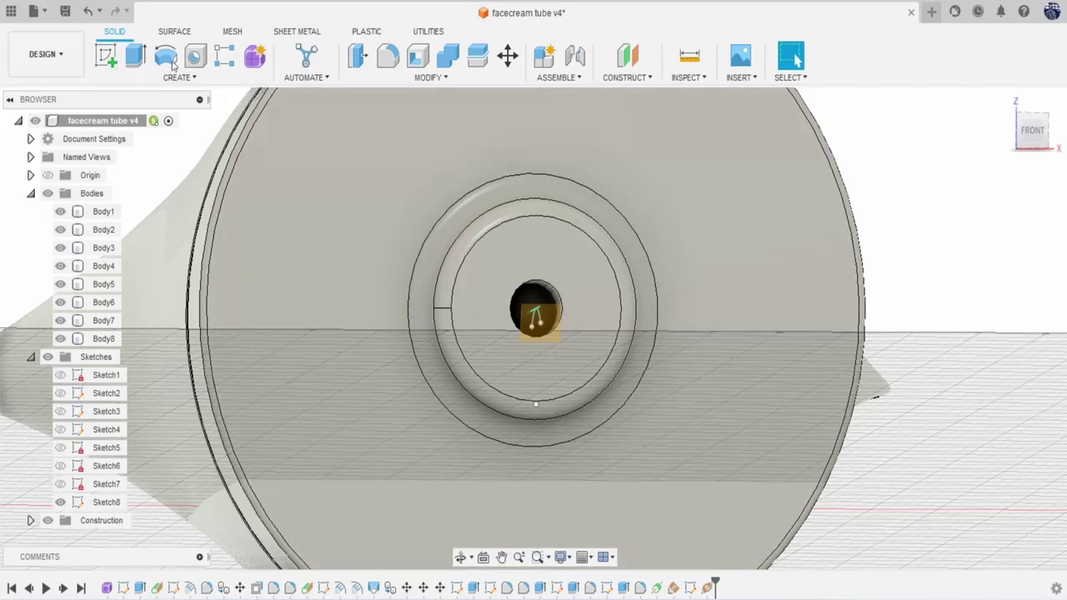
left_click(106, 56)
left_click(556, 330)
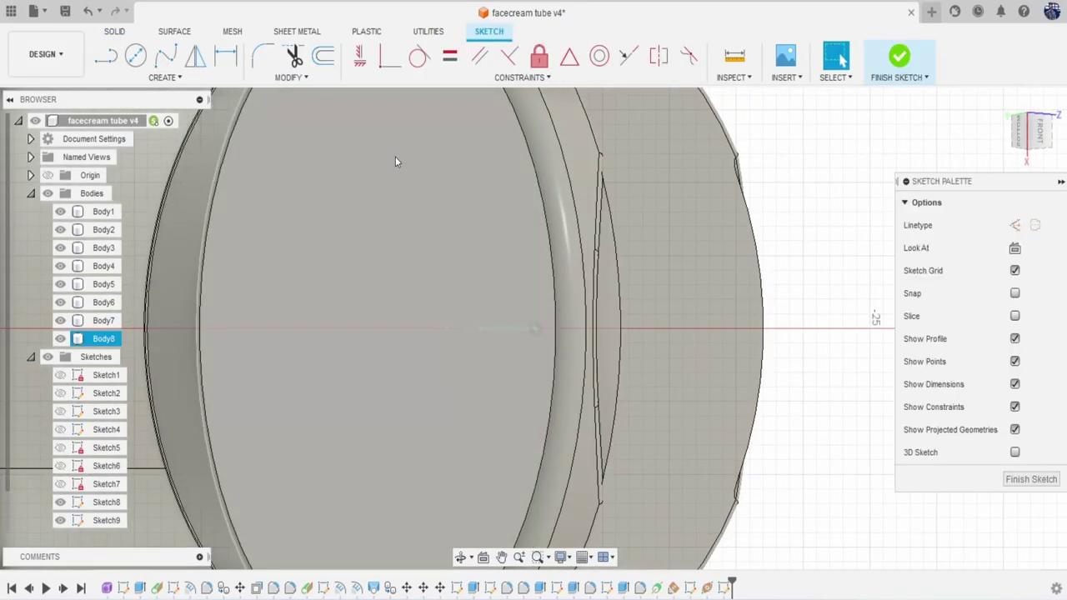
left_click(135, 56)
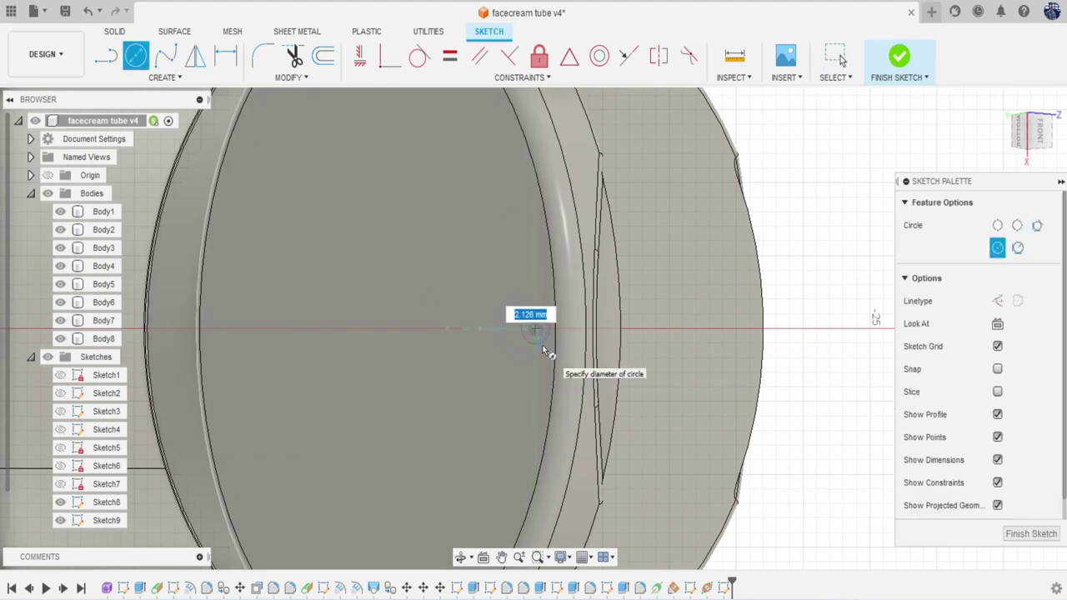
type("3")
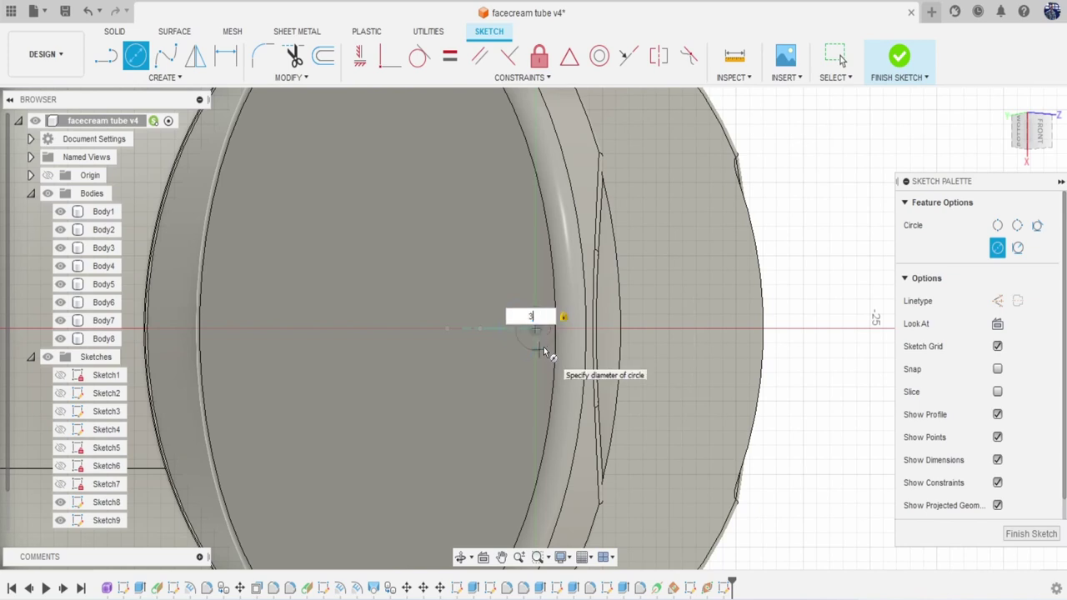
key("Return")
key("Escape")
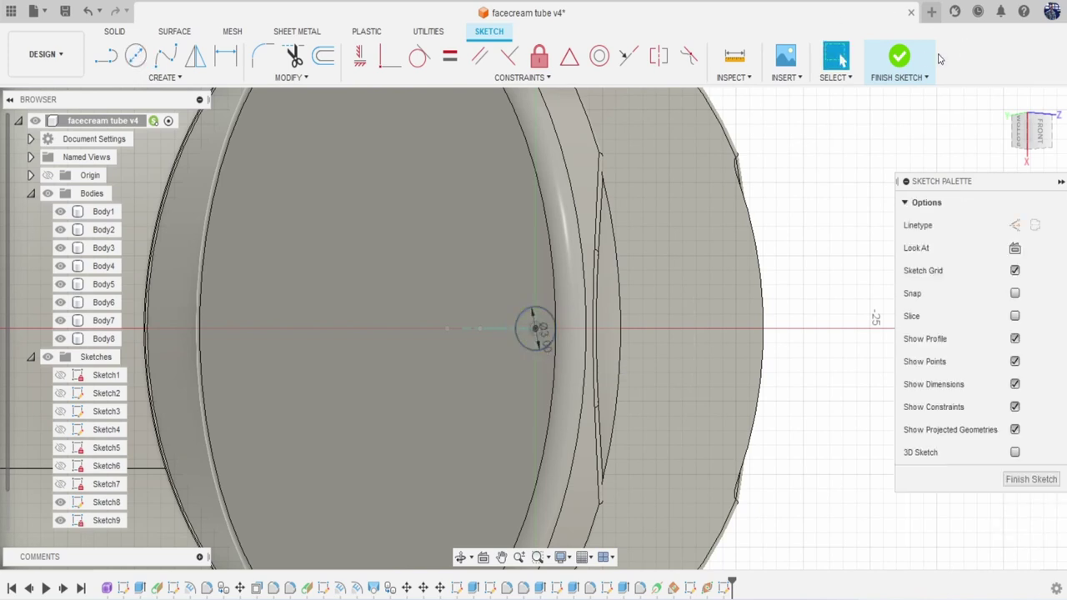
left_click(908, 60)
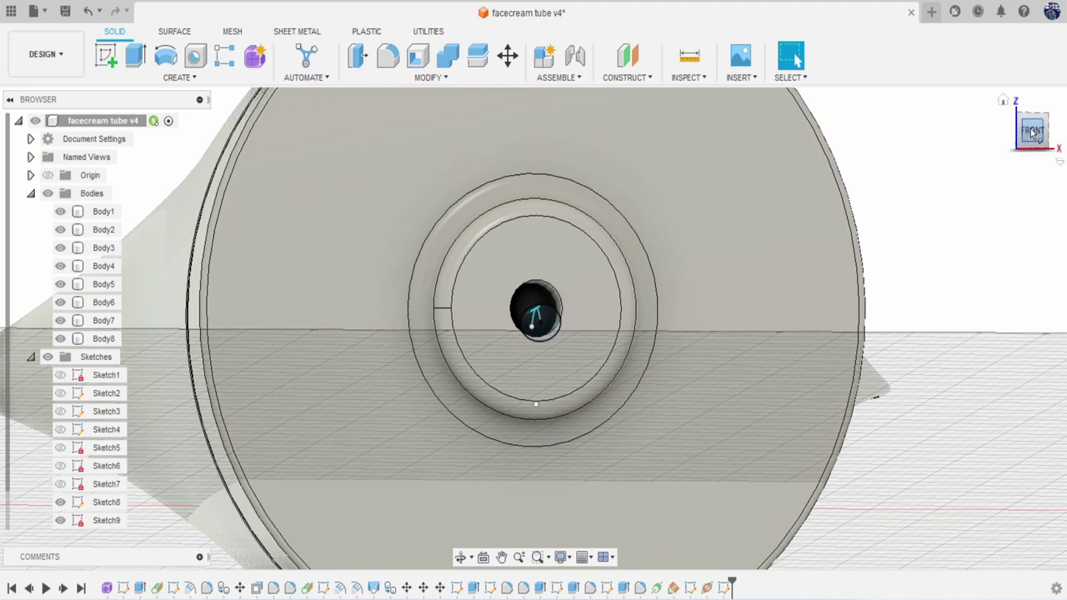
Sweep the 3 mm circle along the arc as a new body and hide the construction geometry.
scroll(535, 325, "up", 2)
middle_click_drag(533, 316, 549, 121, "shift")
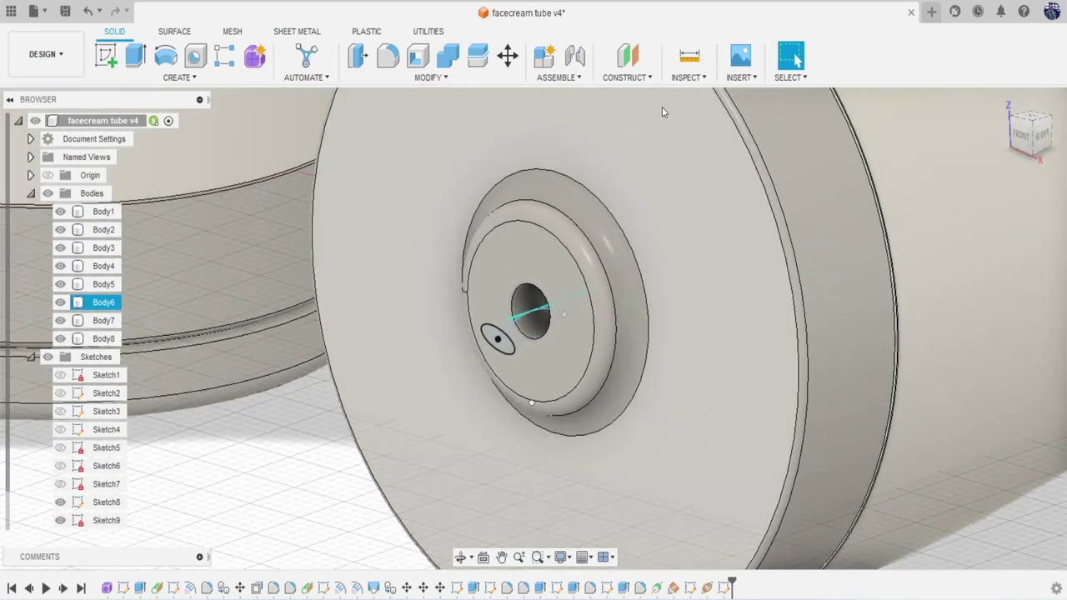
left_click(185, 81)
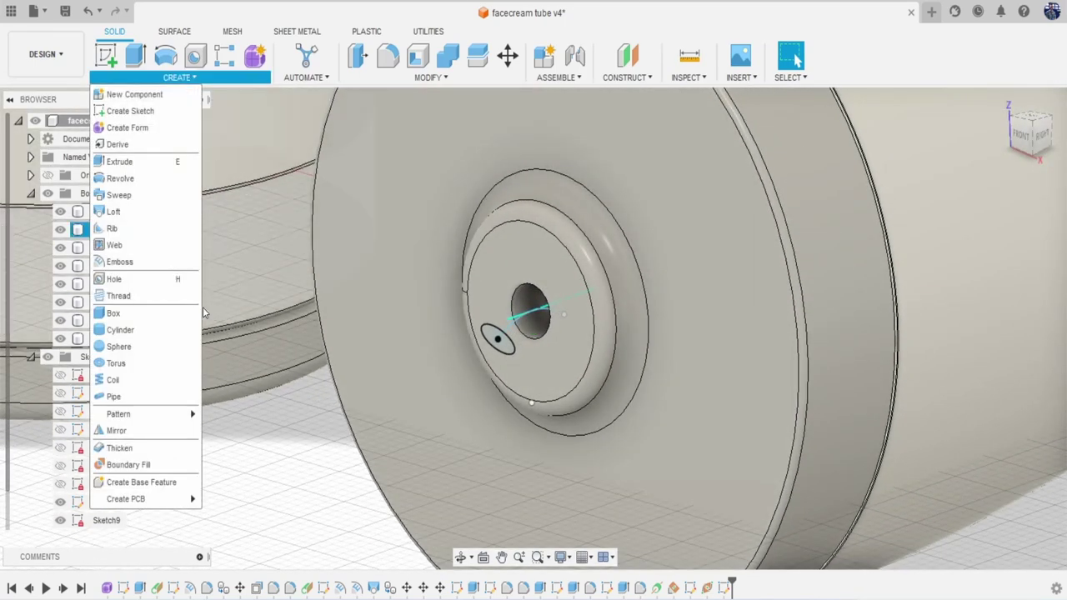
left_click(150, 195)
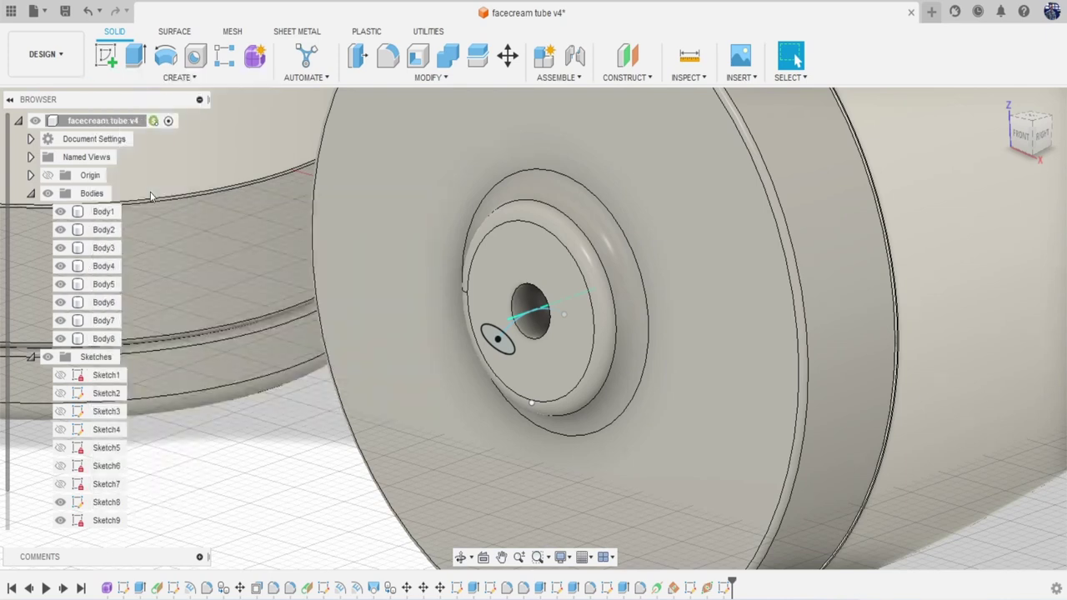
left_click(490, 342)
left_click(939, 271)
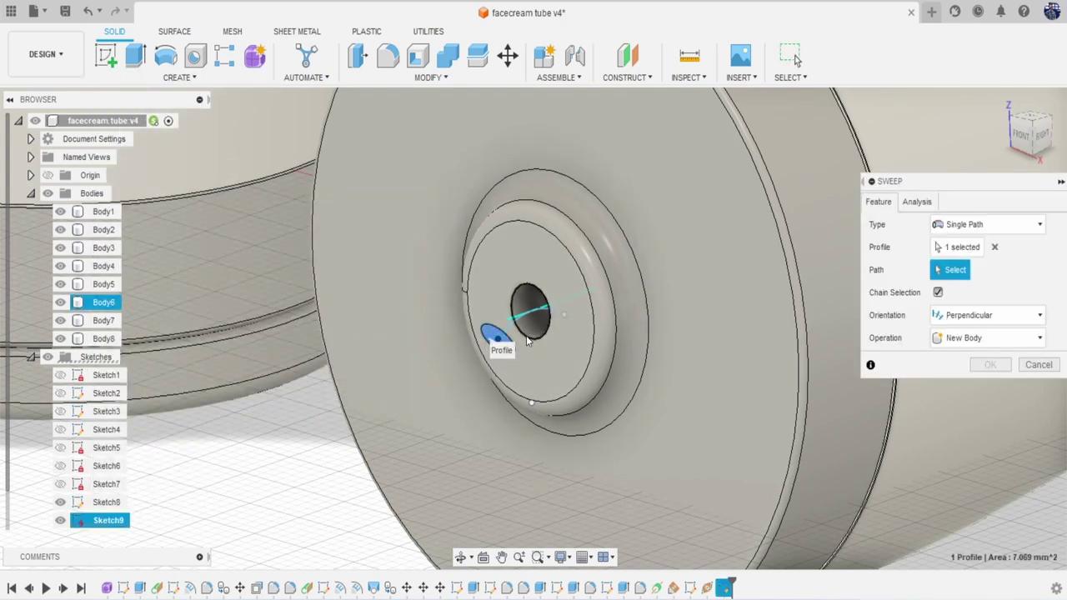
left_click(534, 312)
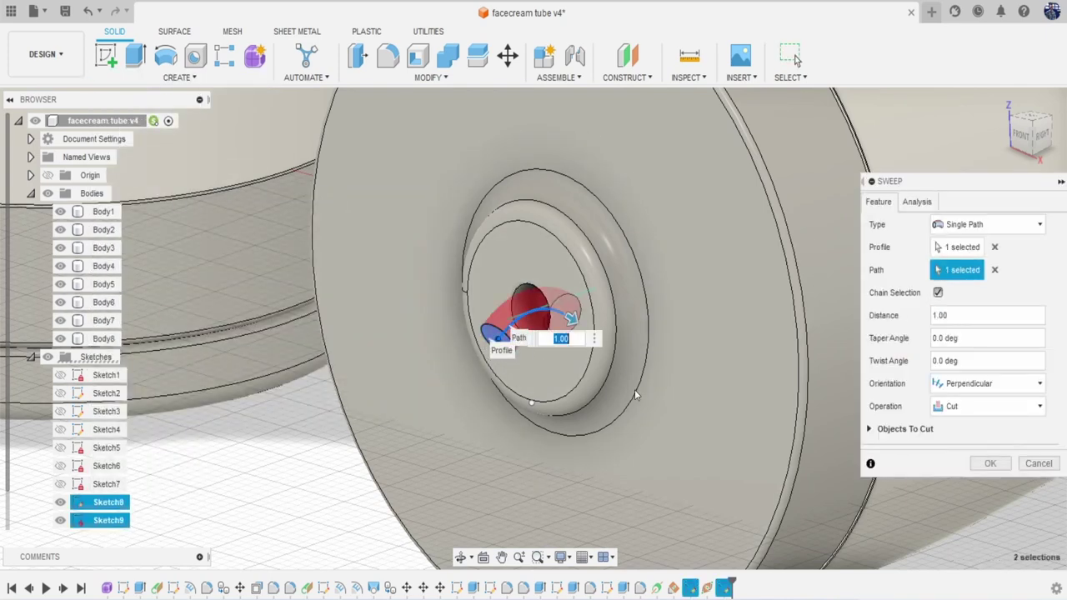
left_click(959, 406)
left_click(969, 469)
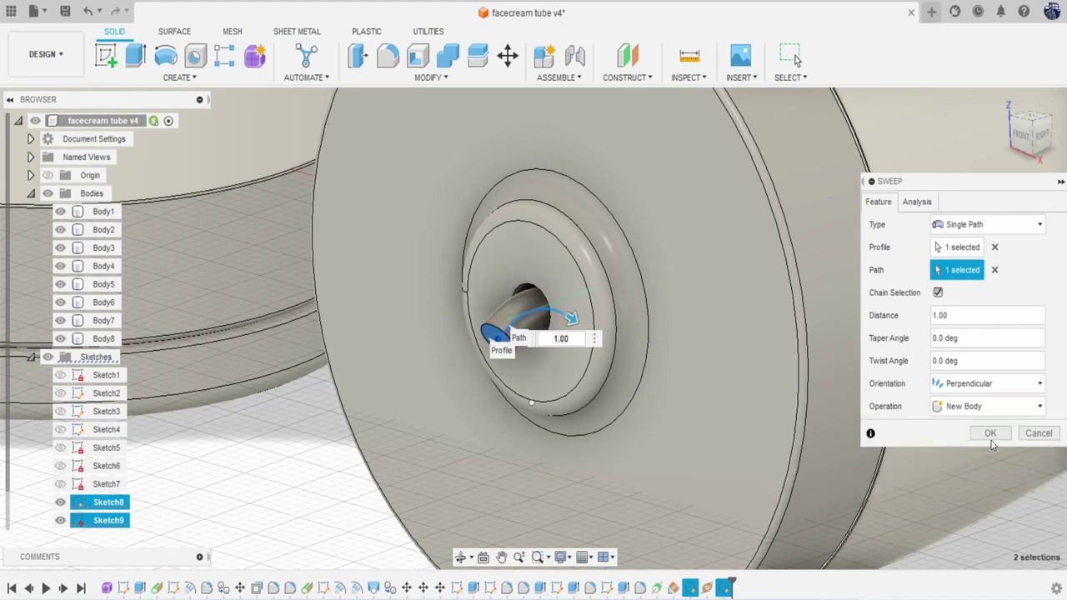
left_click(989, 435)
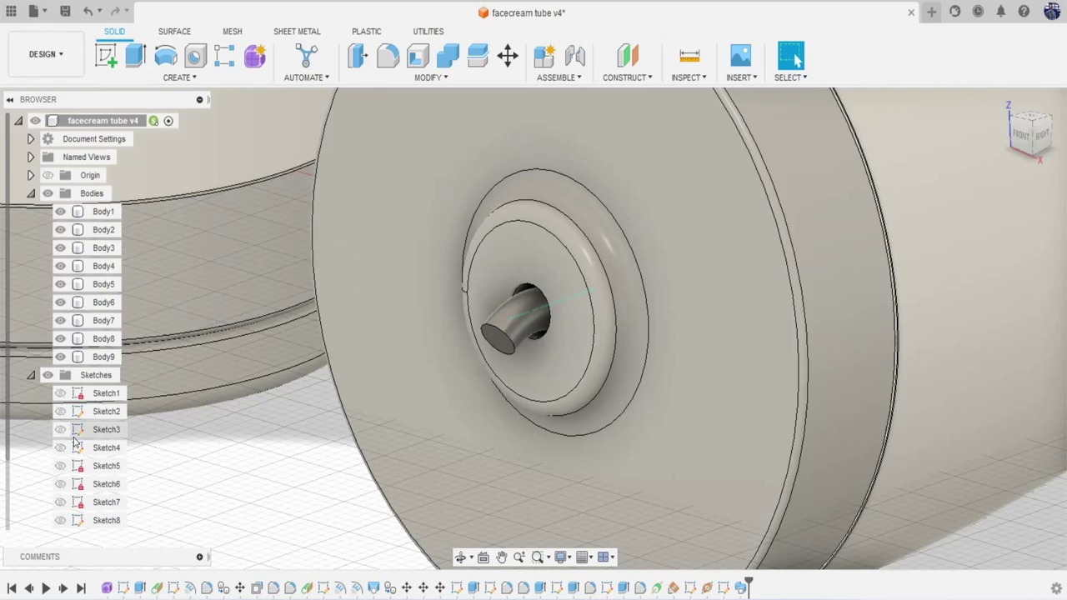
scroll(74, 442, "down", 1)
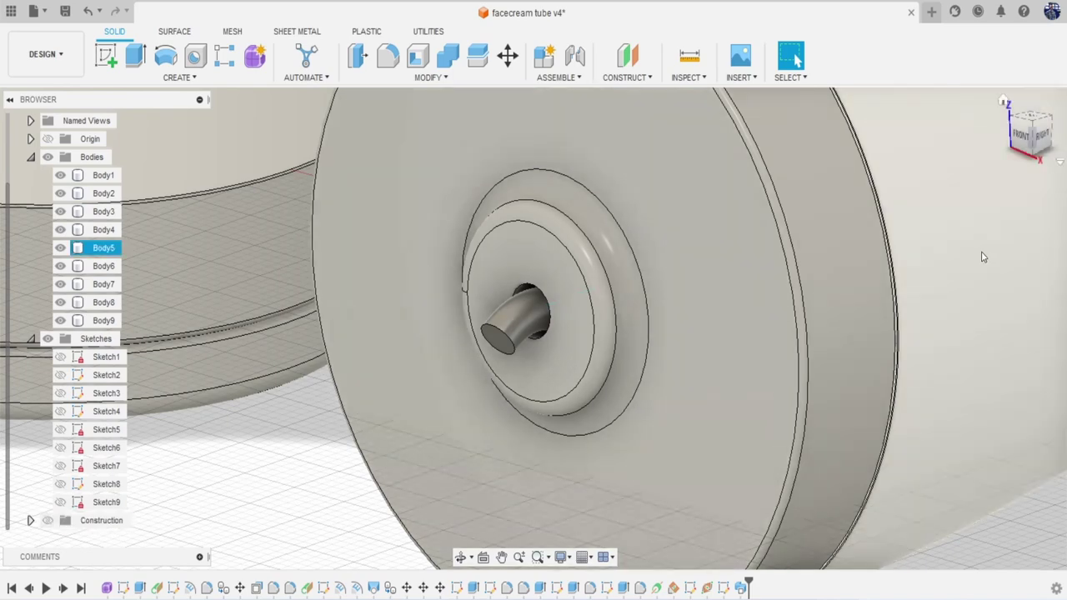
Offset the curved outer face of the swept cream strand outward by 0.356 mm so it fills the nozzle hole.
scroll(880, 324, "down", 5)
left_click_drag(1030, 140, 984, 125)
scroll(768, 303, "up", 5)
scroll(819, 348, "up", 3)
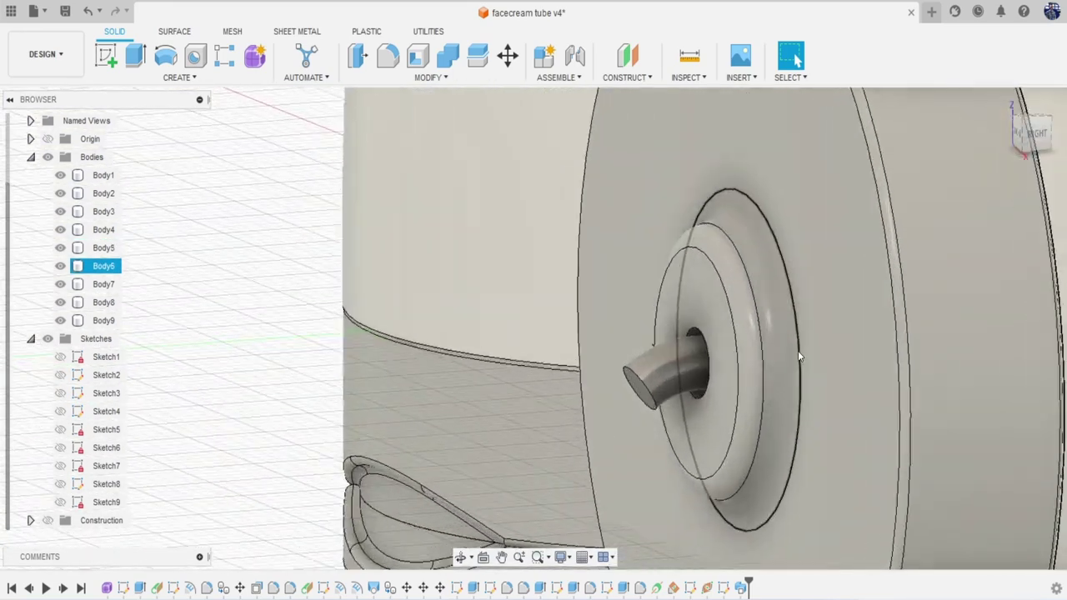
middle_click_drag(798, 353, 828, 248)
scroll(708, 258, "up", 1)
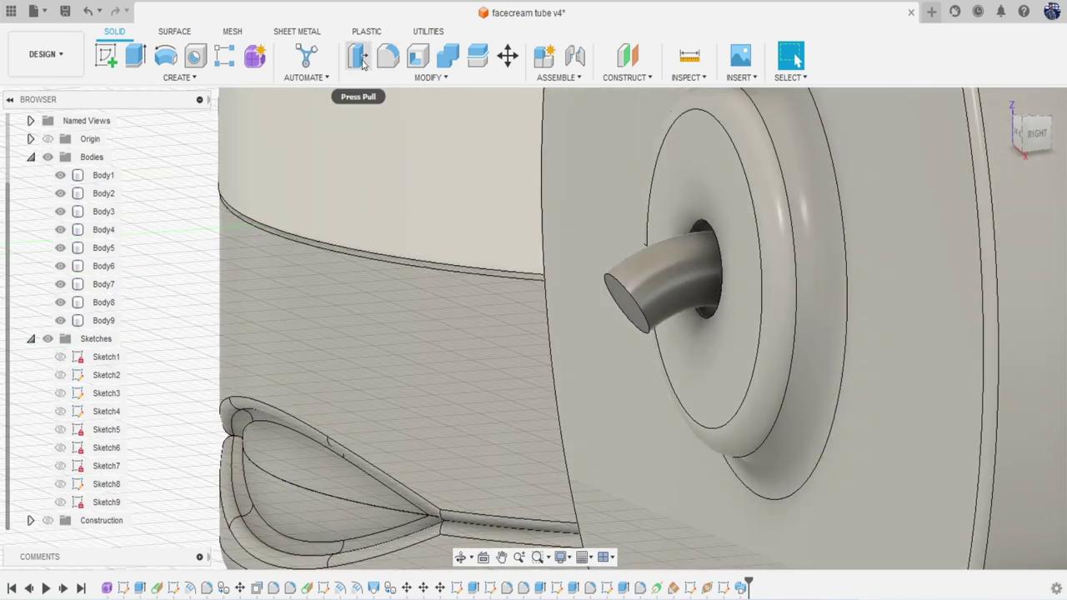
left_click(357, 56)
left_click(681, 275)
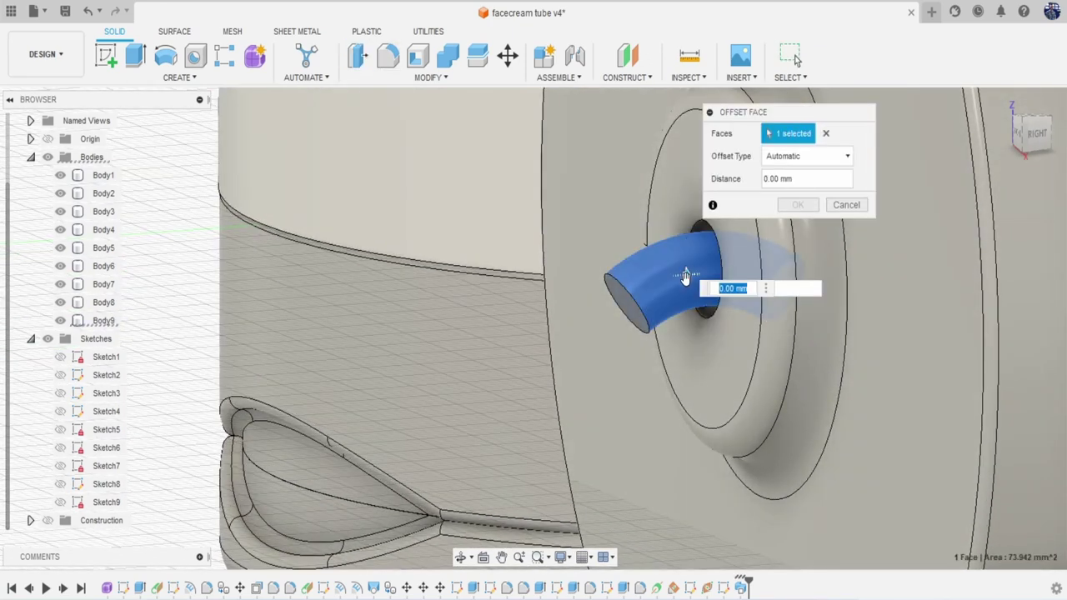
left_click_drag(685, 276, 685, 277)
left_click_drag(686, 276, 688, 276)
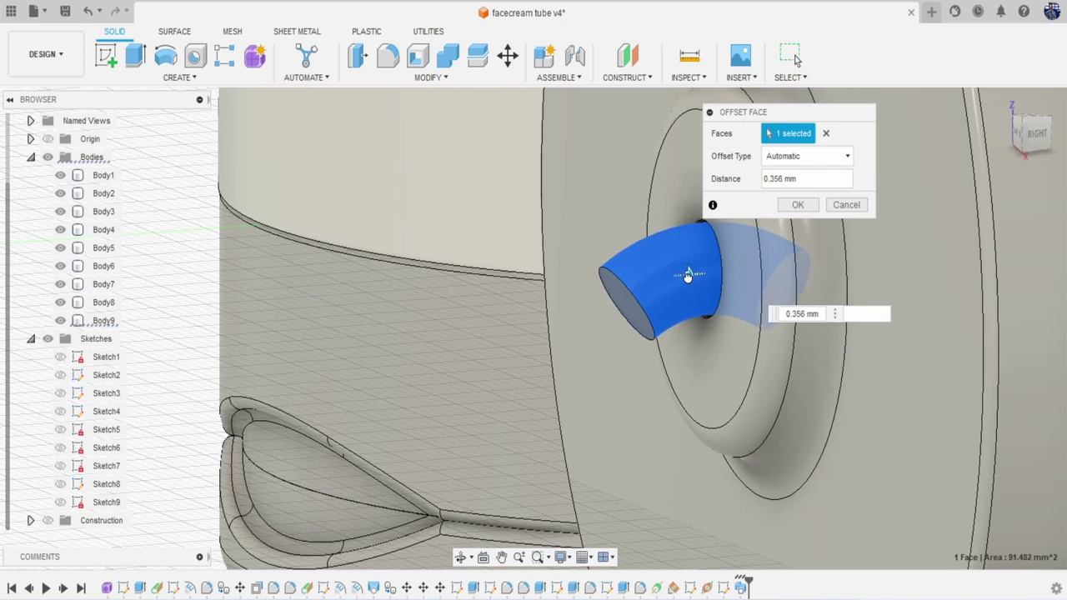
left_click(798, 205)
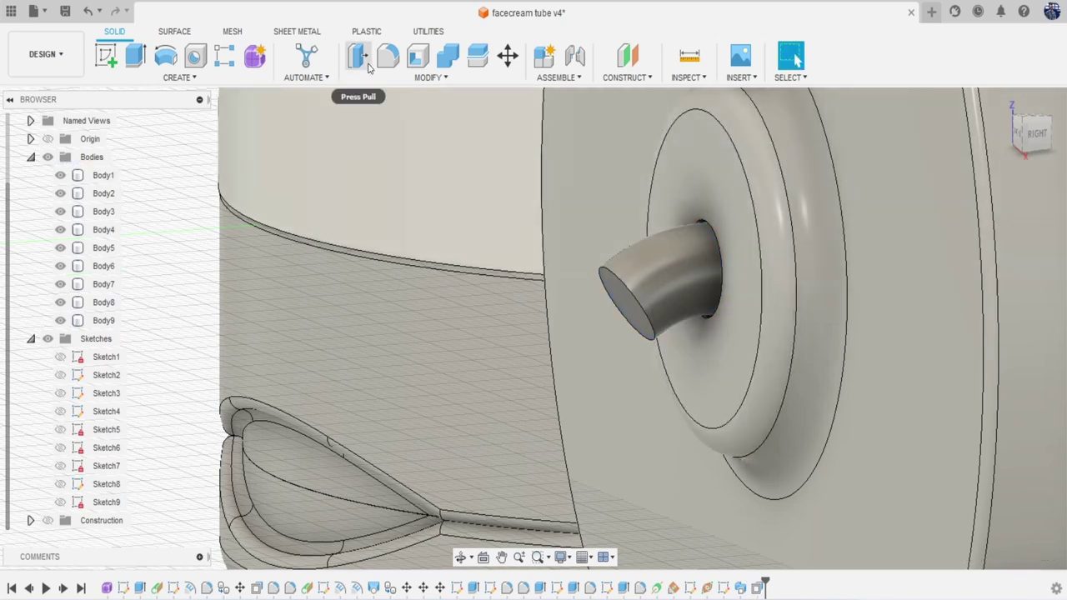
Push the flat end face of the cream strand back toward the nozzle to shorten the strand.
left_click(360, 56)
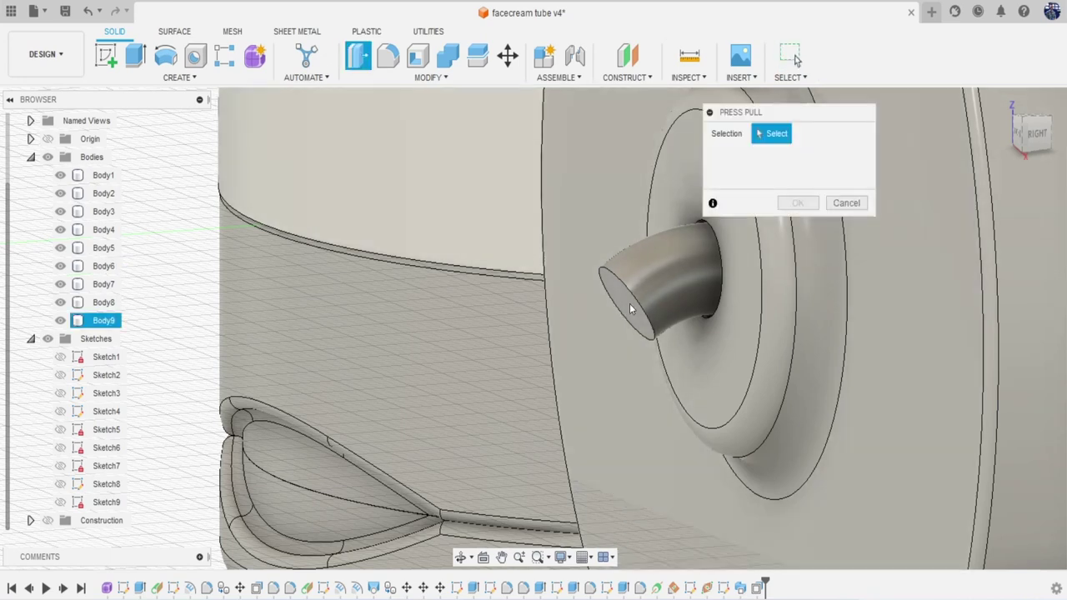
left_click(621, 310)
left_click_drag(620, 313, 659, 299)
key("Return")
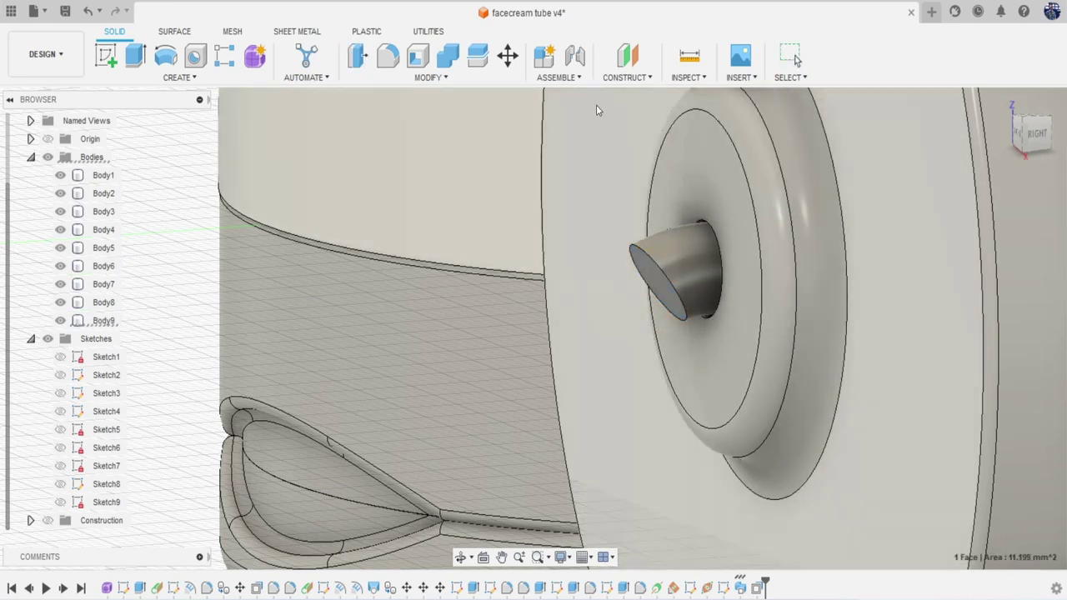
Fillet the outer end edge of the cream strand with a radius of about 1.266 mm.
left_click(387, 55)
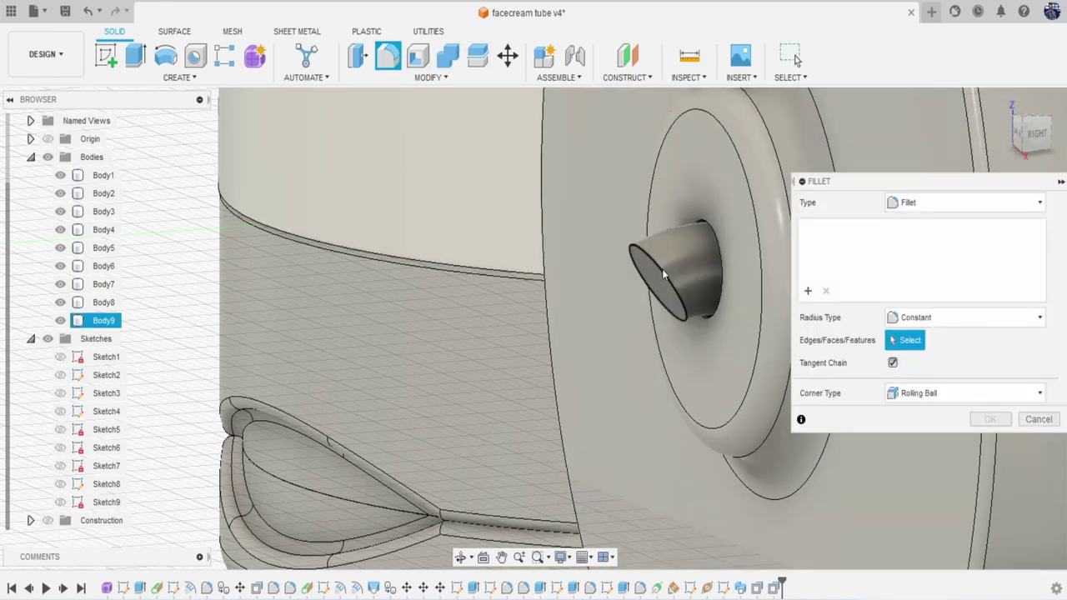
left_click(661, 268)
left_click_drag(655, 275, 661, 268)
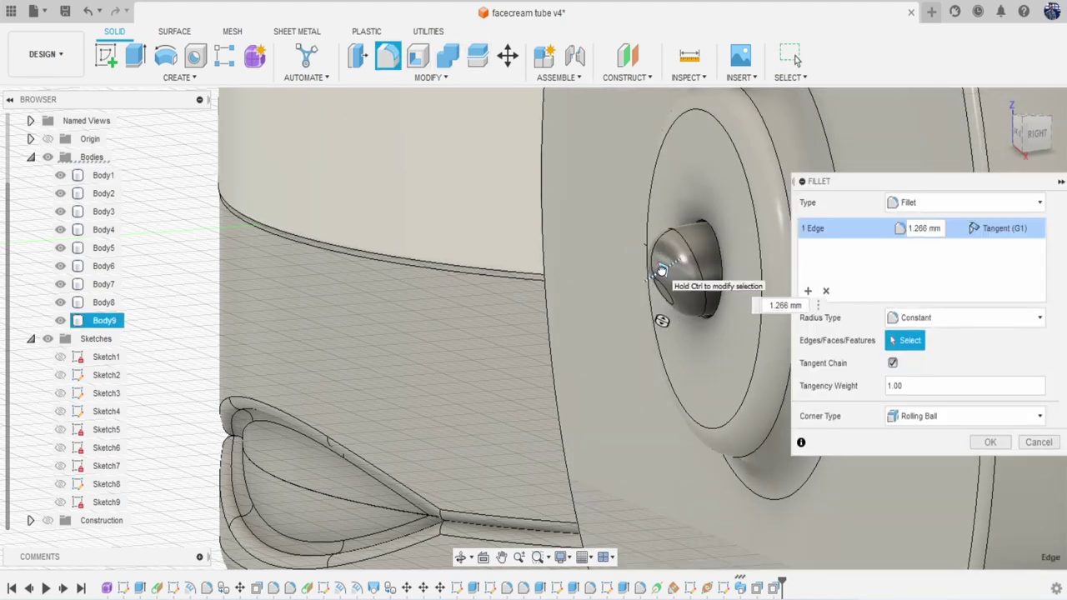
left_click(990, 441)
Apply the Paint - Enamel Glossy (White) appearance to the cream strand in the nozzle.
scroll(862, 383, "down", 8)
middle_click_drag(860, 376, 584, 302)
mouse_move(535, 327)
middle_mouse_down("shift")
mouse_move(633, 329)
mouse_move(931, 188)
middle_mouse_up("shift")
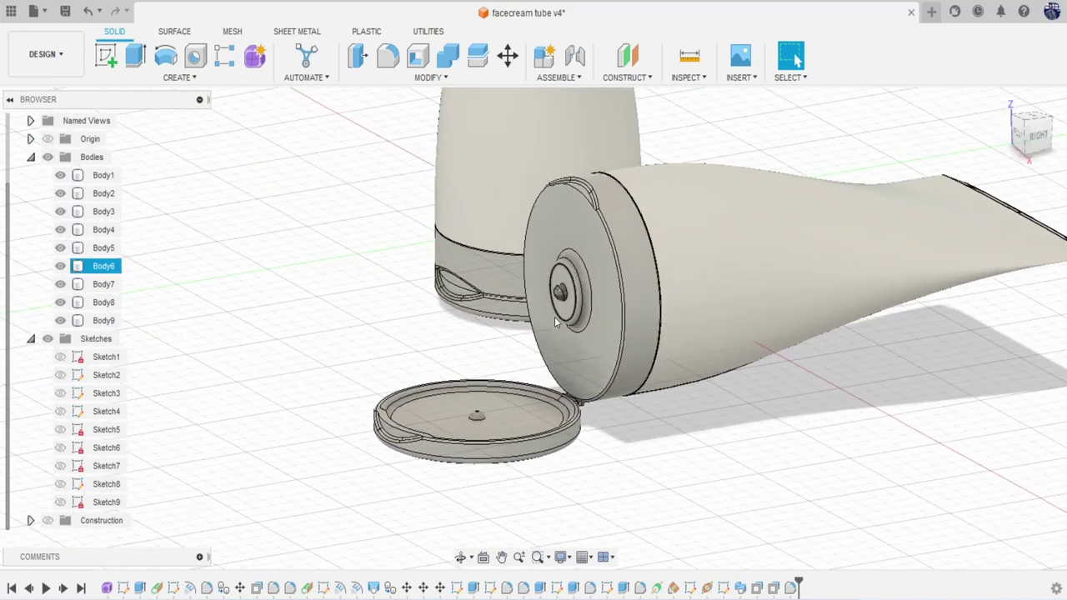
scroll(555, 329, "up", 2)
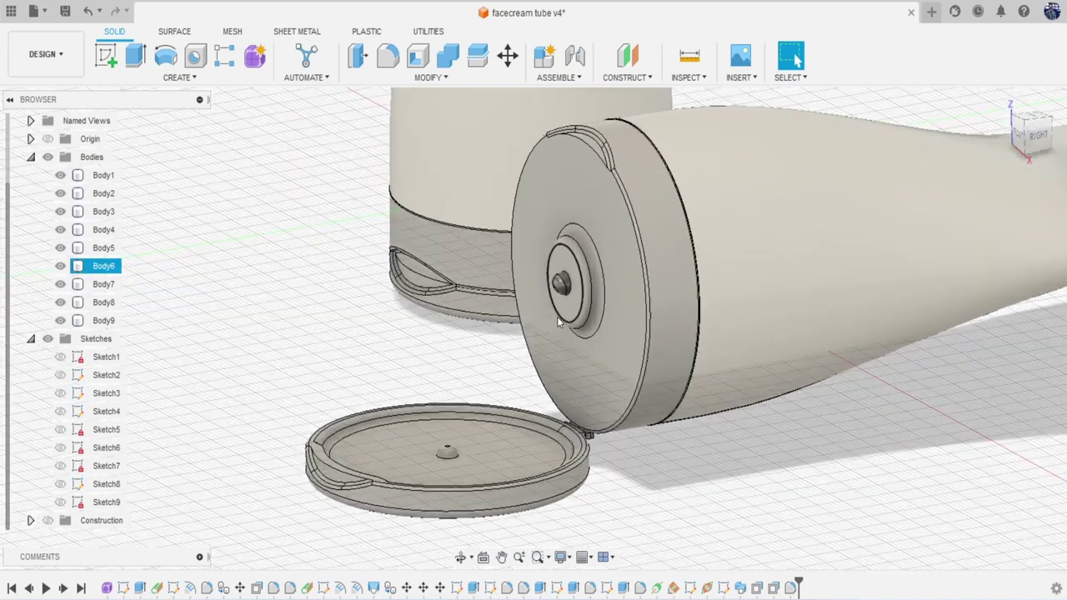
scroll(556, 317, "up", 1)
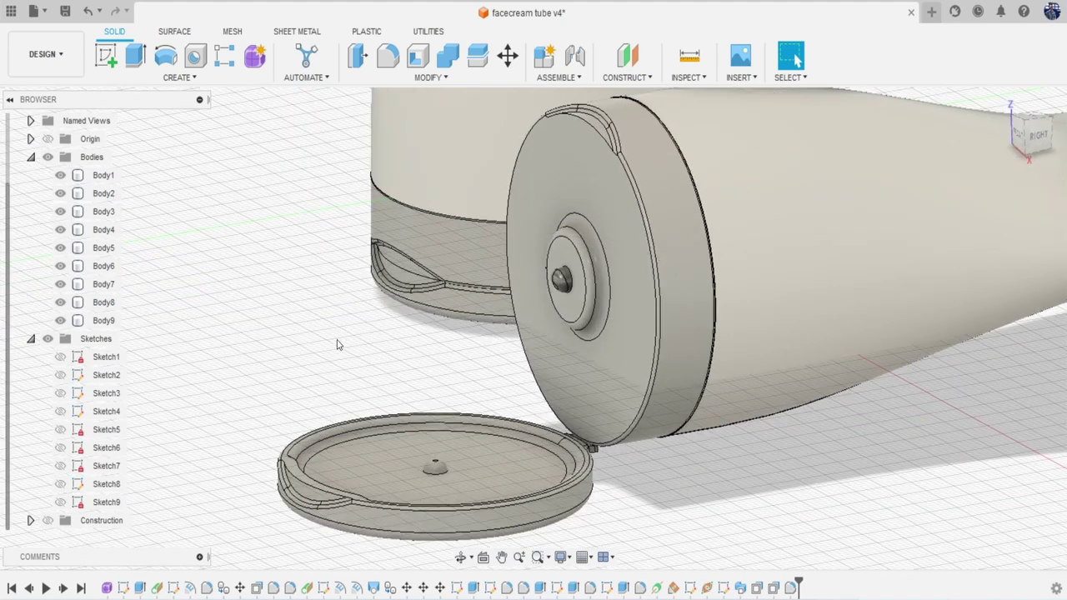
key("a")
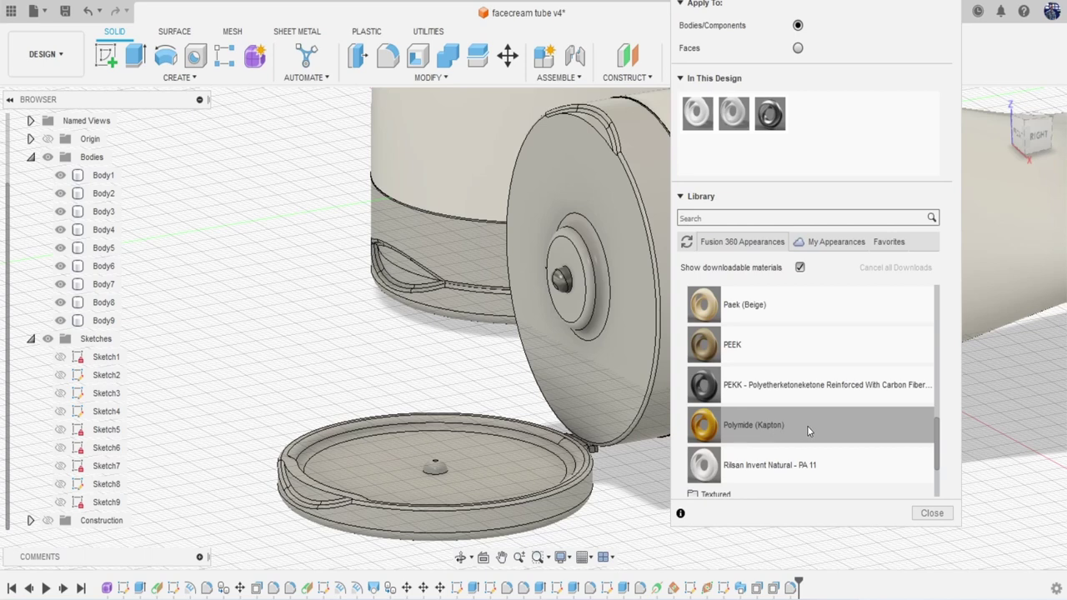
scroll(812, 414, "up", 5)
scroll(814, 419, "down", 4)
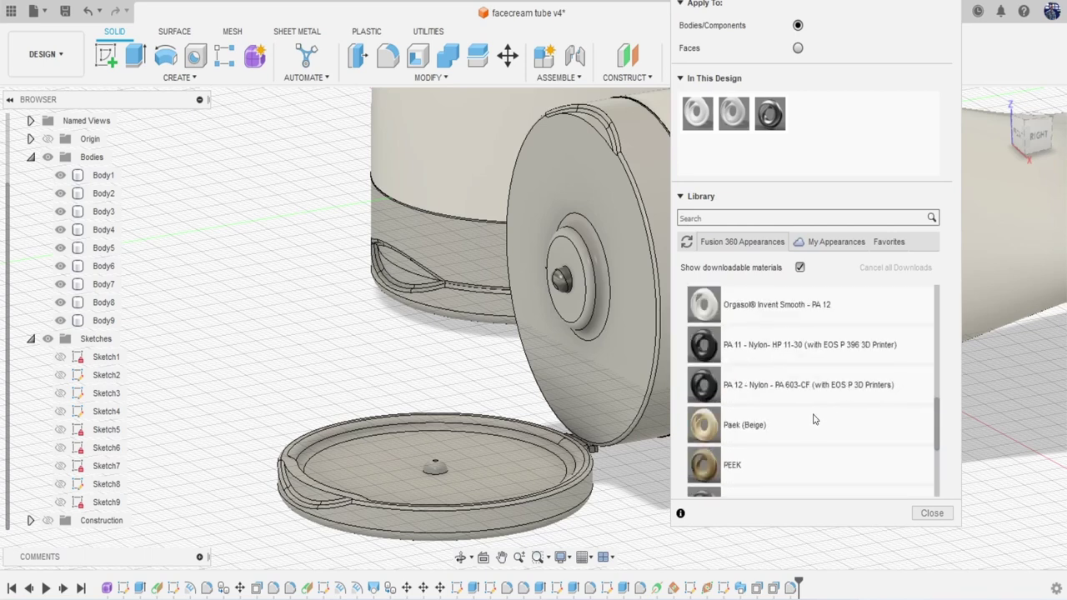
scroll(814, 419, "down", 3)
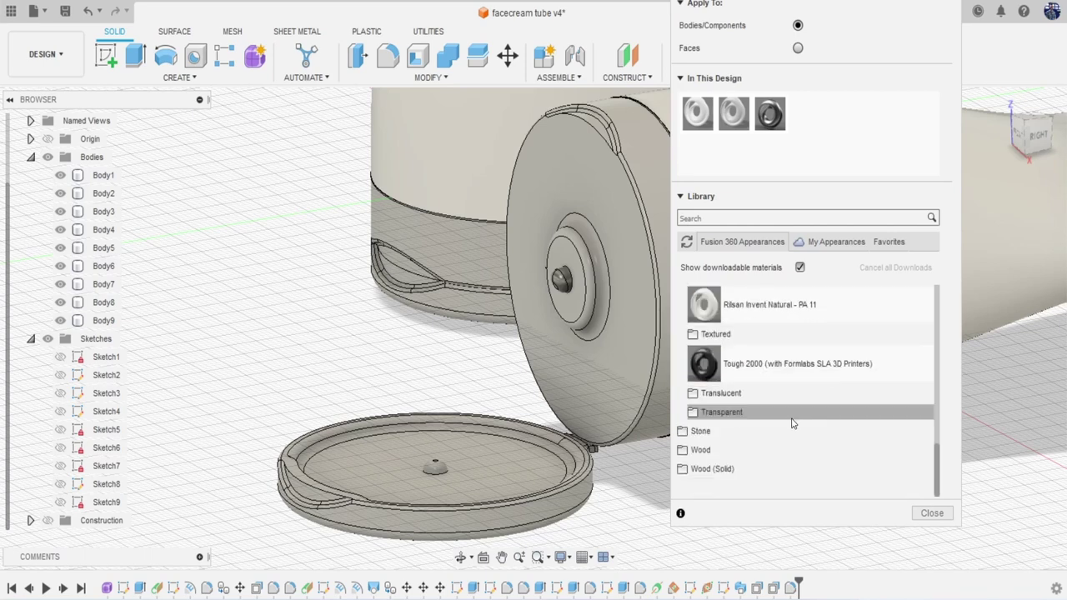
scroll(791, 423, "up", 10)
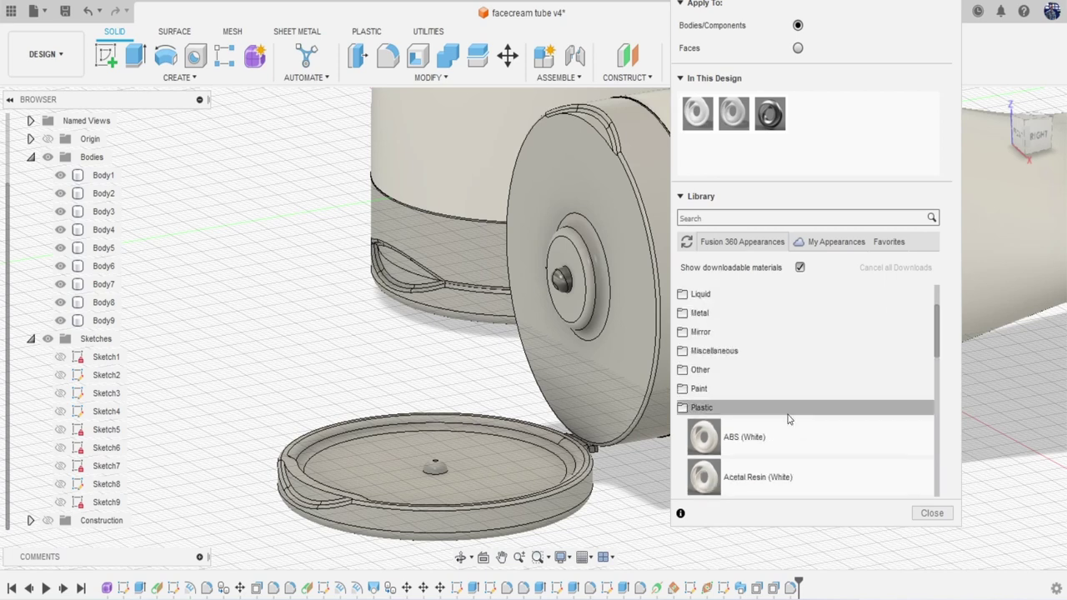
left_click(772, 388)
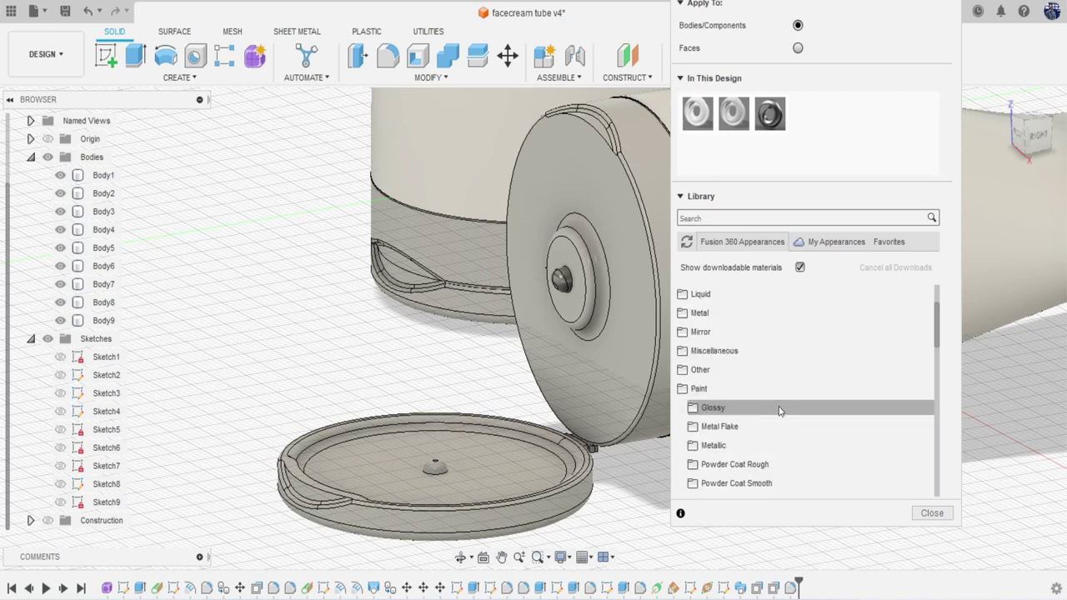
left_click(778, 407)
scroll(779, 411, "down", 3)
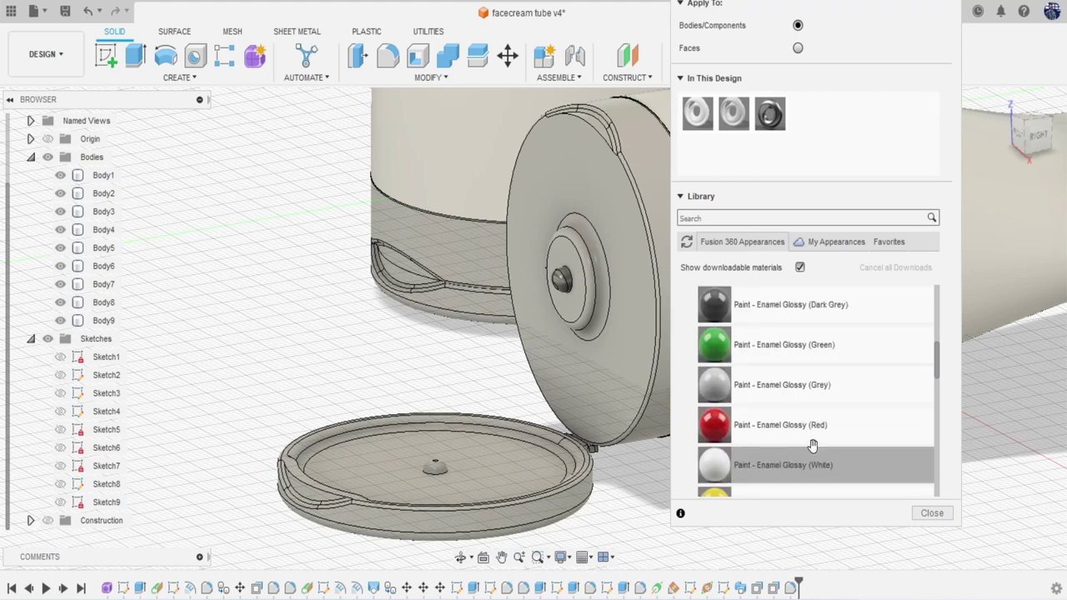
left_click_drag(795, 384, 558, 284)
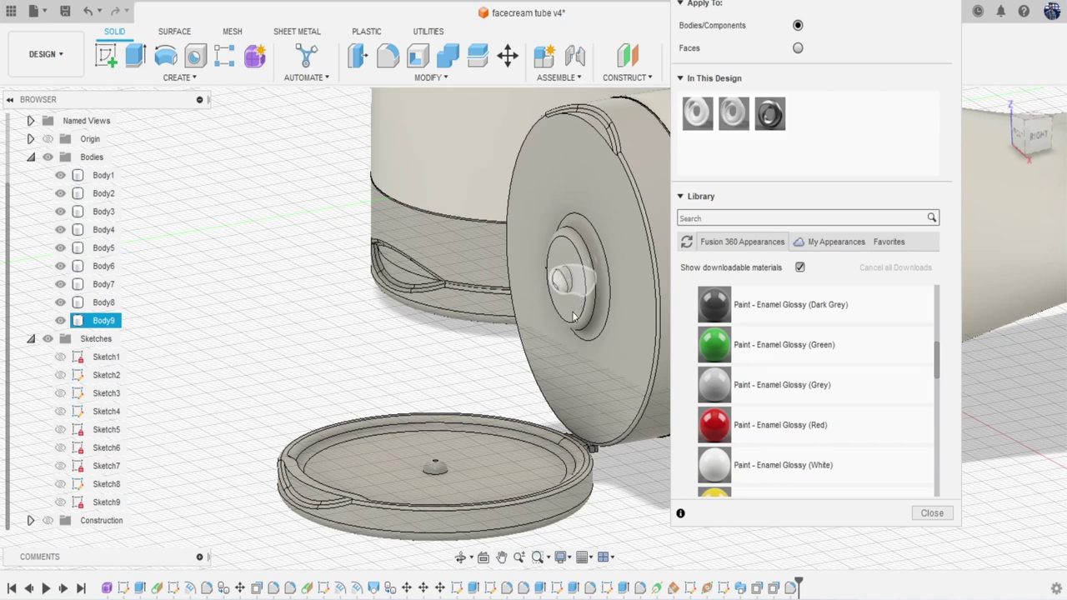
left_click(932, 512)
Start a move of the lying tube's five bodies with the pivot set at the centre of the seam between tube and cap.
scroll(618, 337, "down", 5)
scroll(619, 332, "down", 3)
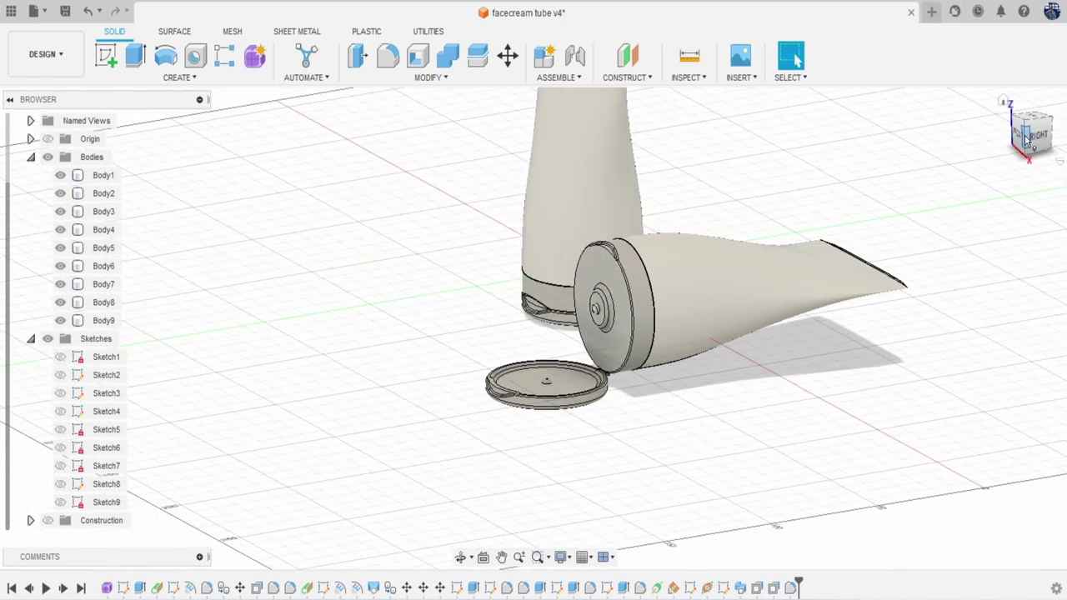
left_click_drag(1025, 140, 1052, 155)
scroll(838, 267, "down", 4)
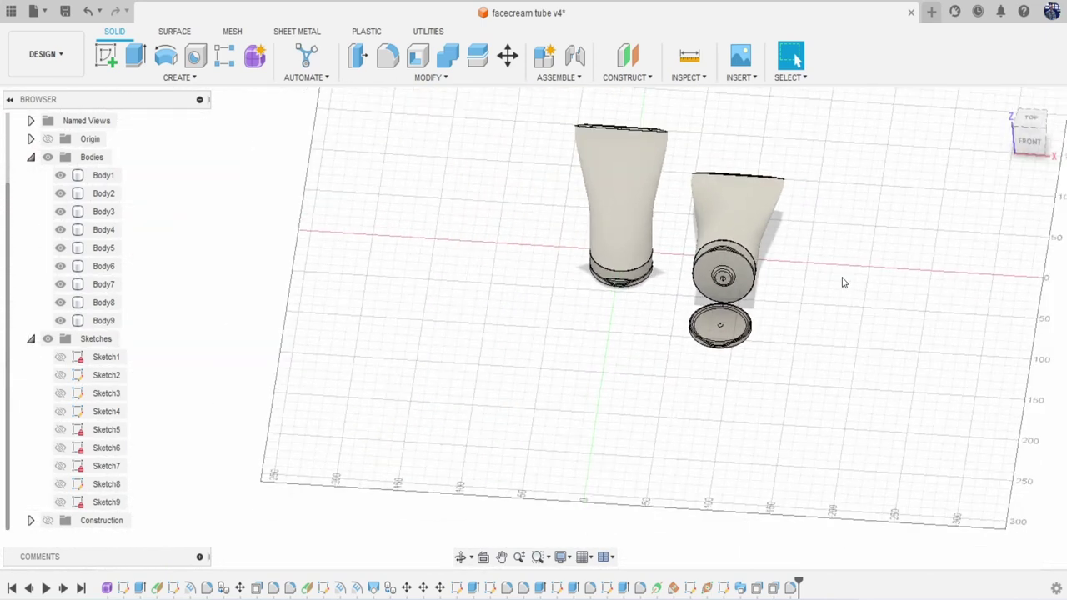
left_click_drag(883, 176, 682, 381)
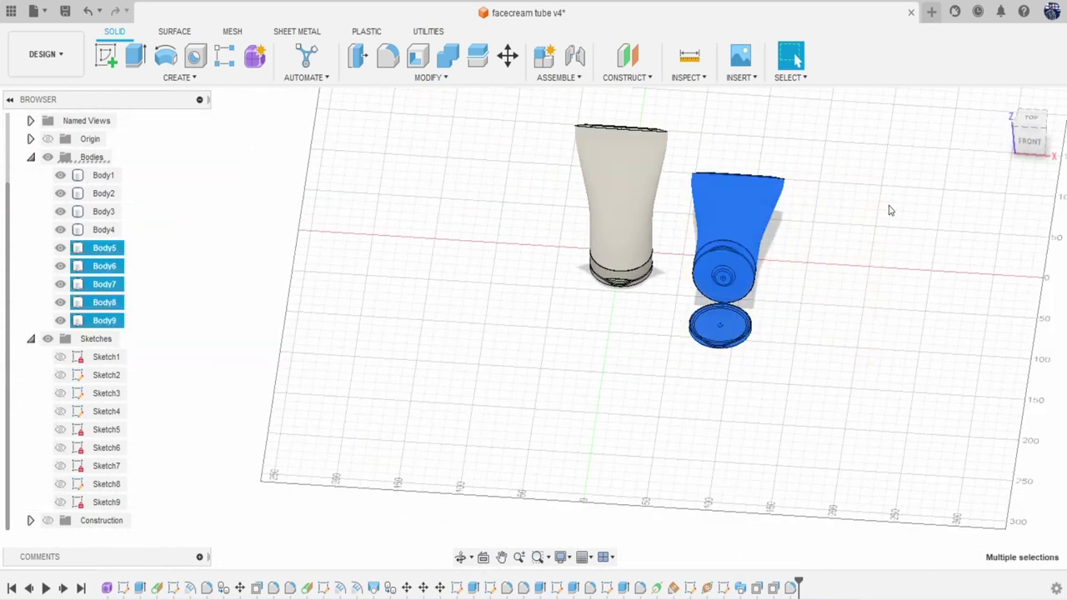
right_click(845, 218)
left_click(801, 233)
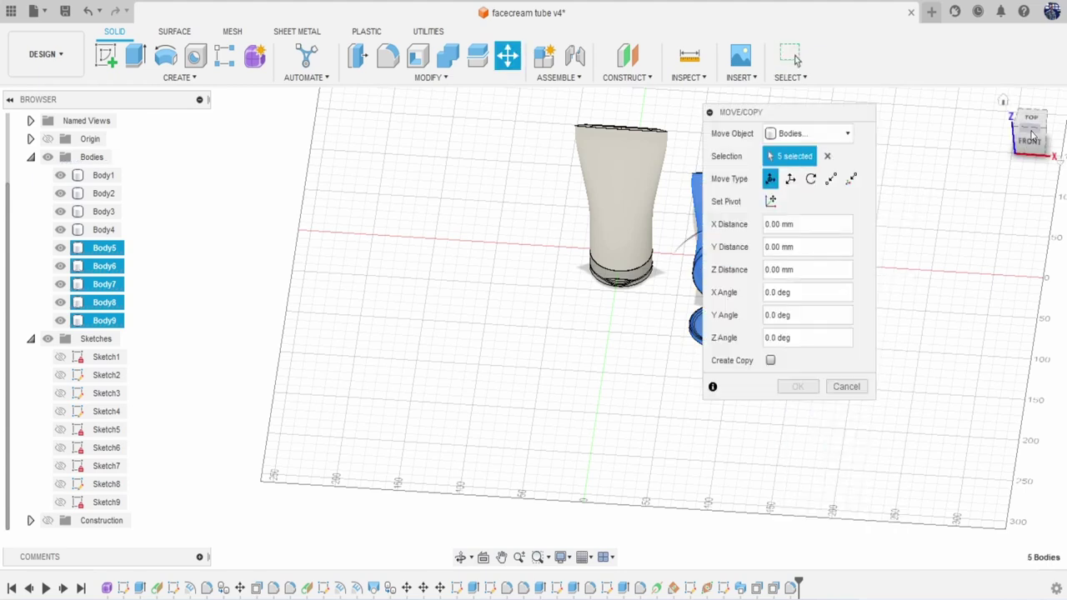
left_click(1031, 121)
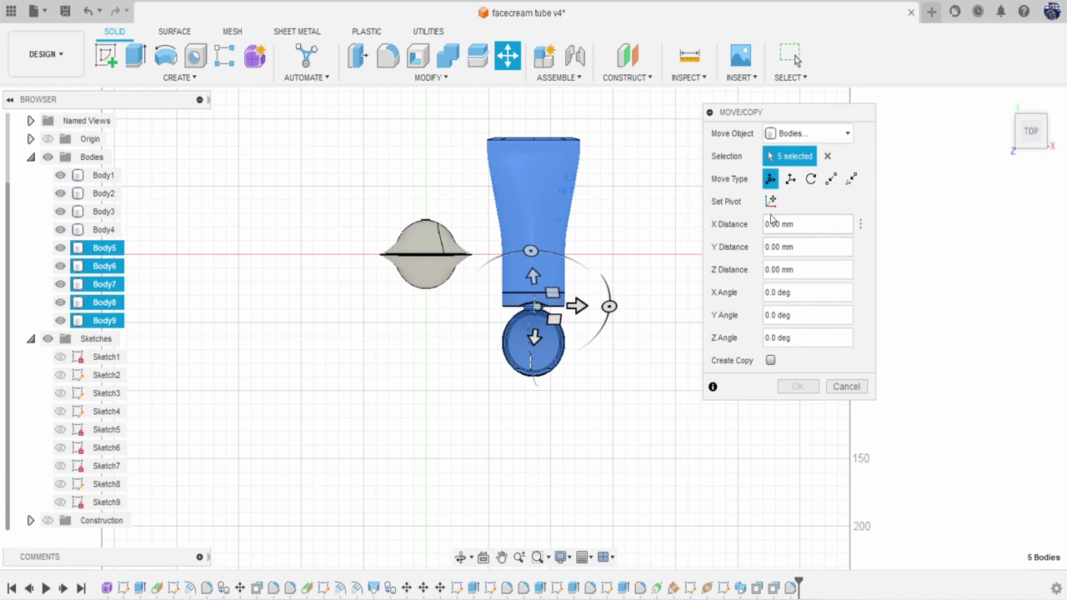
left_click(769, 201)
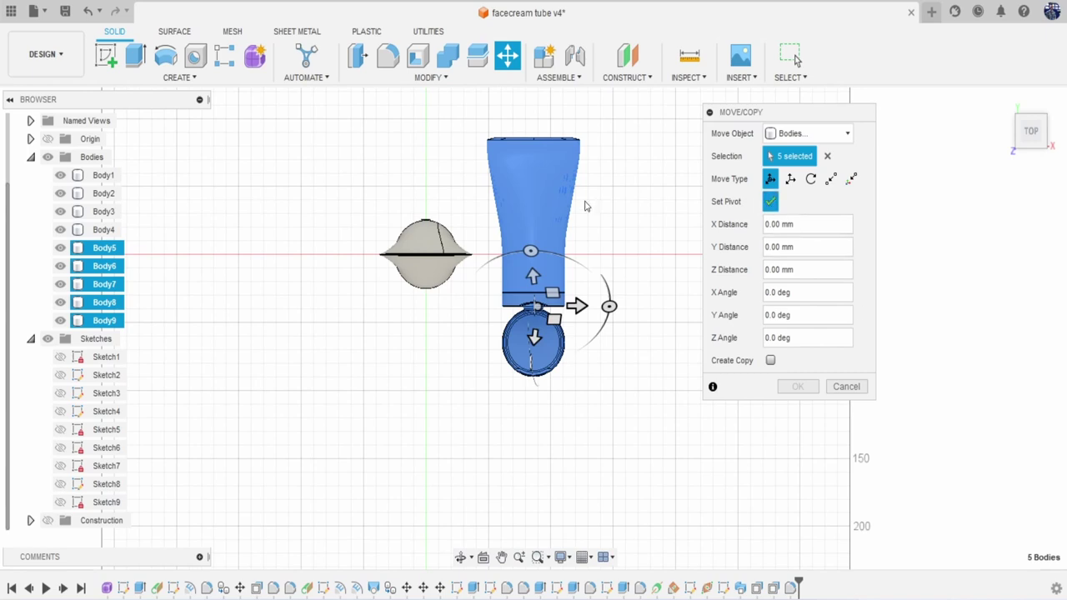
left_click(534, 292)
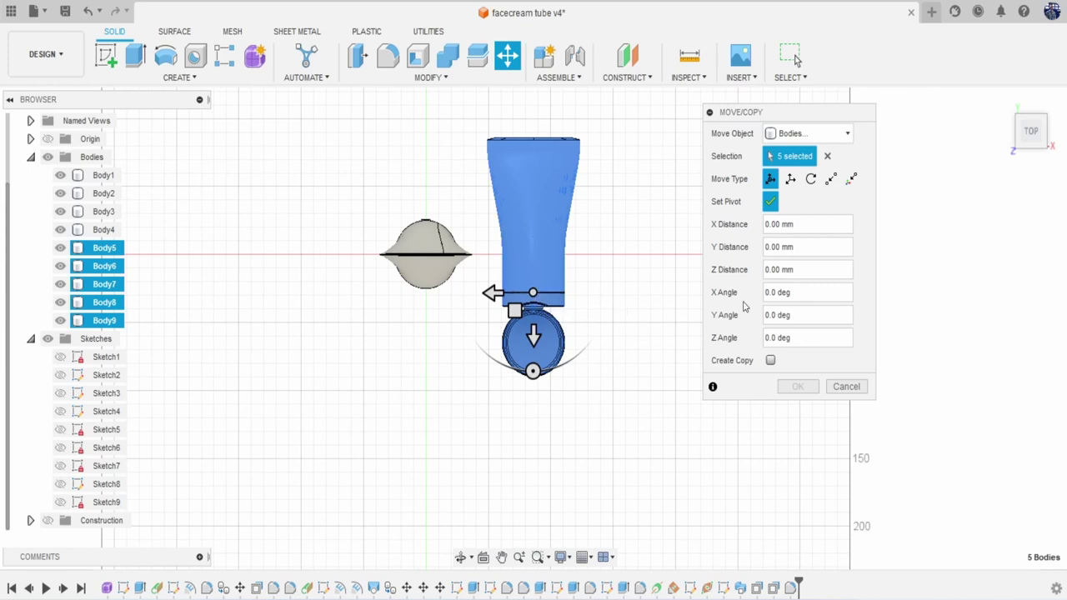
left_click(770, 201)
Rotate the lying tube and its open cap by about -21.4 degrees around the Z axis.
left_click(531, 369)
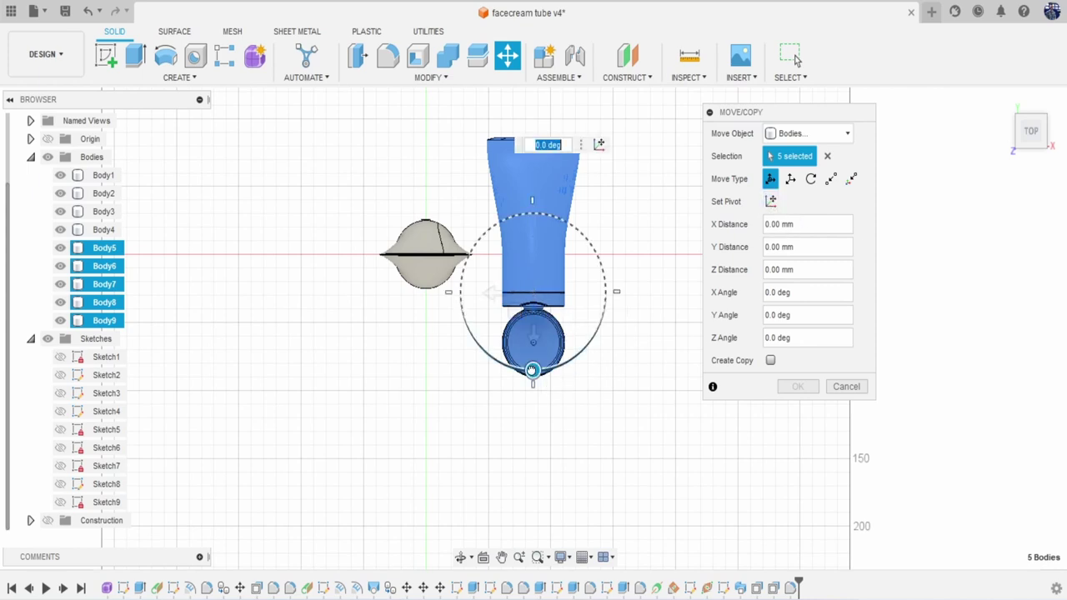
left_click_drag(532, 370, 505, 370)
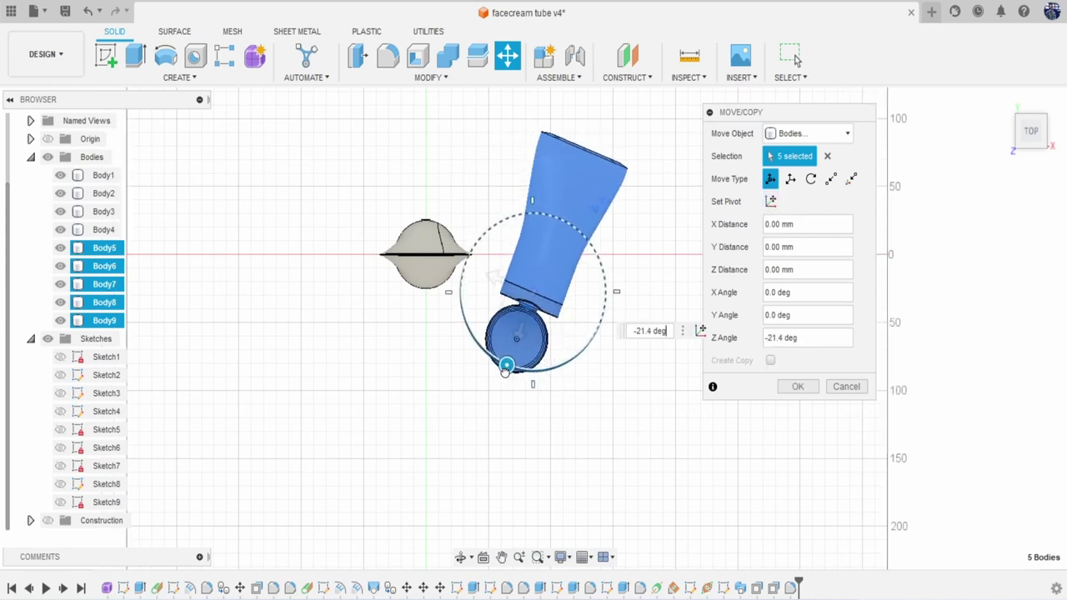
left_click(797, 386)
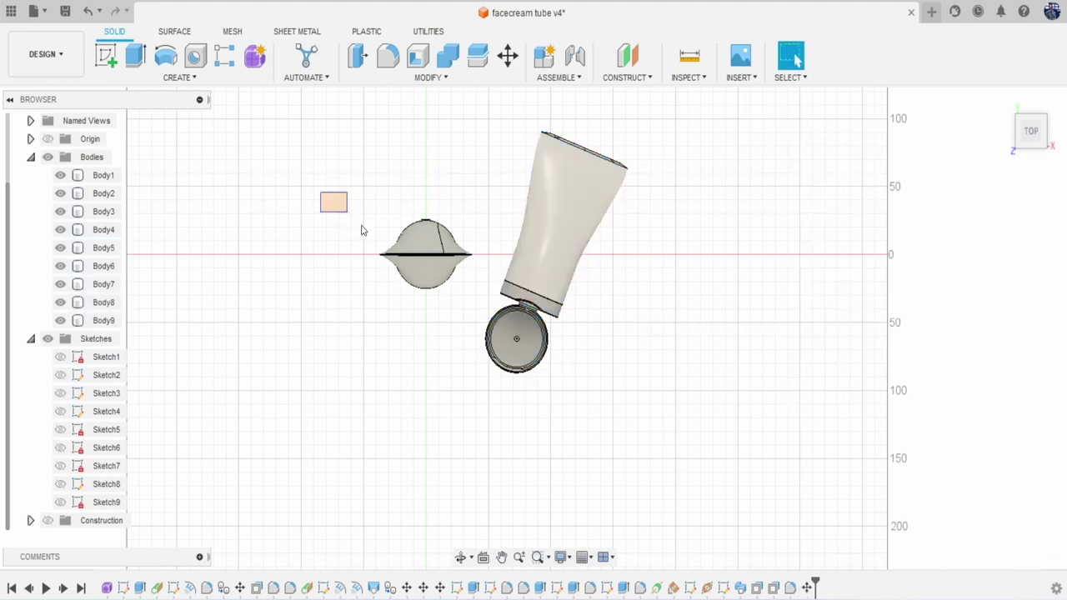
Rotate the four bodies of the standing tube slightly counterclockwise around the vertical axis.
left_click_drag(362, 230, 480, 315)
right_click(256, 193)
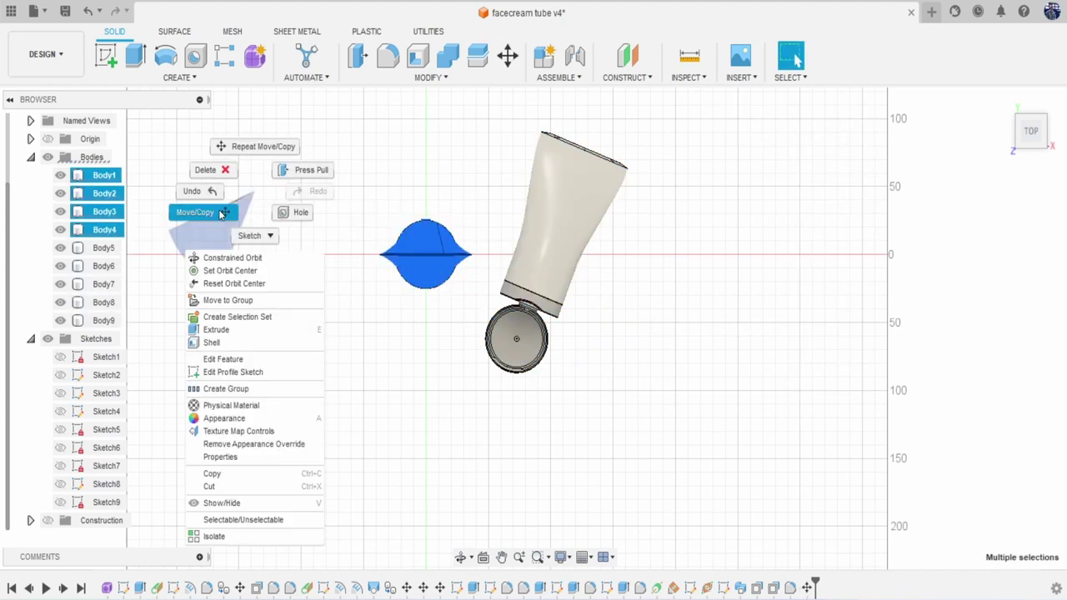
left_click(222, 212)
left_click_drag(425, 176, 412, 178)
left_click(797, 385)
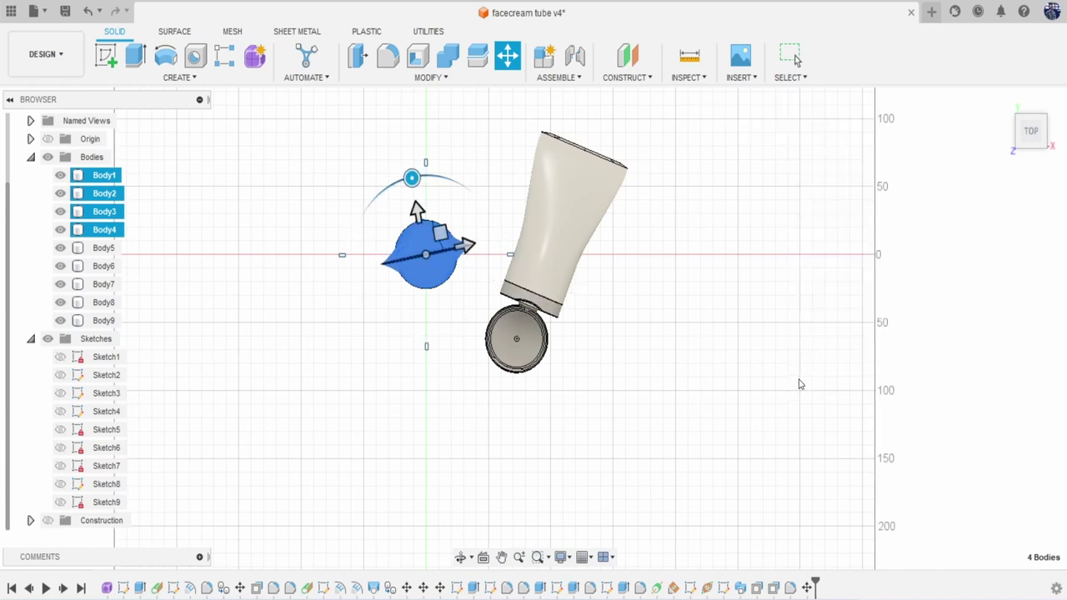
Switch to the Render workspace to preview both face cream tubes together.
left_click_drag(1021, 115, 1023, 67)
middle_click_drag(381, 200, 408, 235)
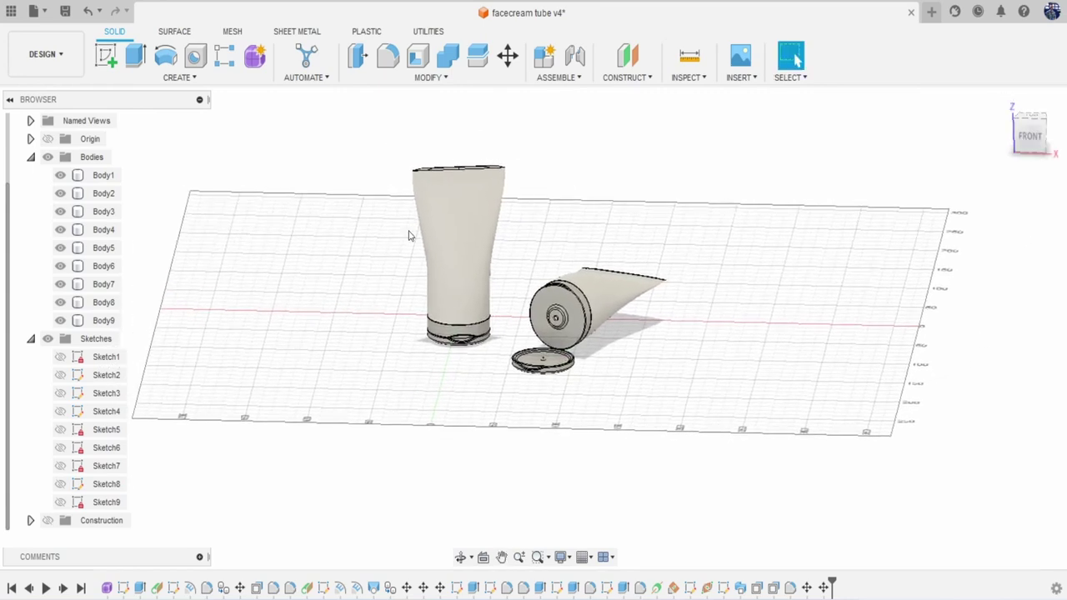
left_click(45, 53)
left_click(59, 140)
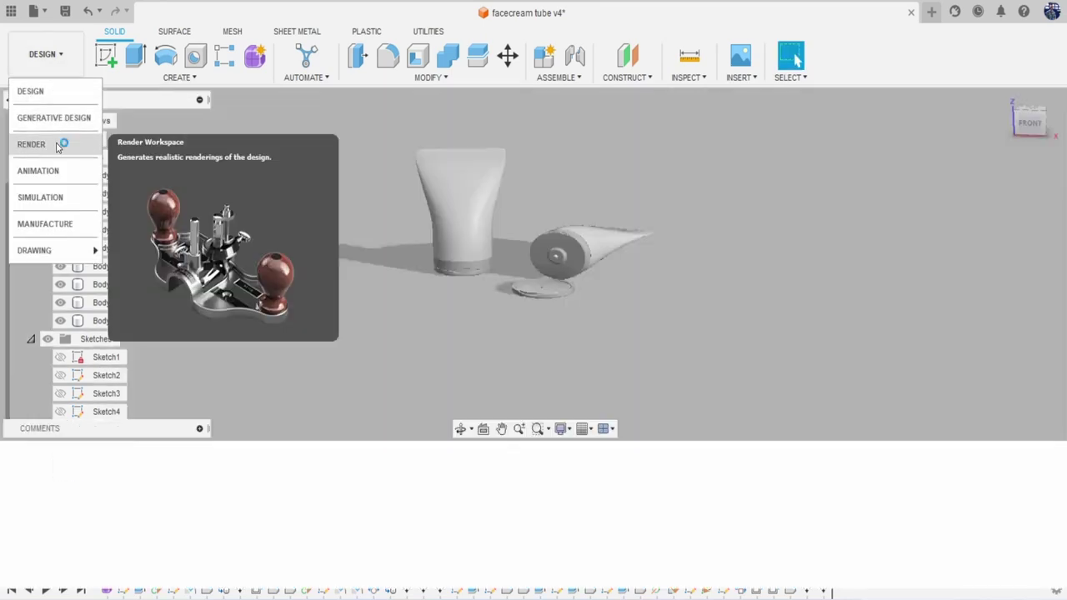
middle_click_drag(439, 276, 483, 331)
scroll(535, 318, "up", 4)
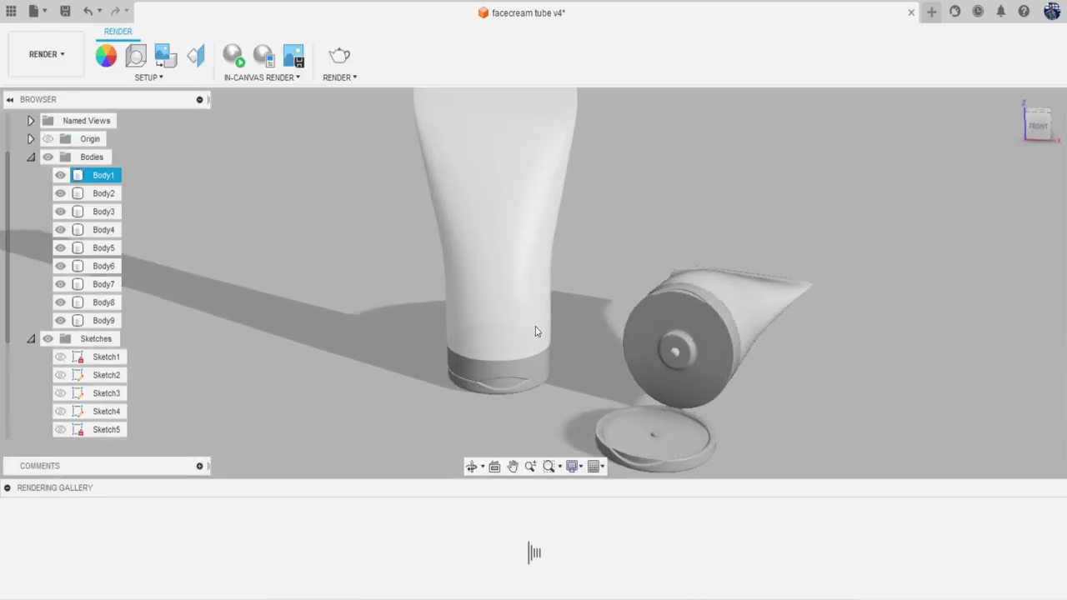
middle_click_drag(555, 356, 495, 344)
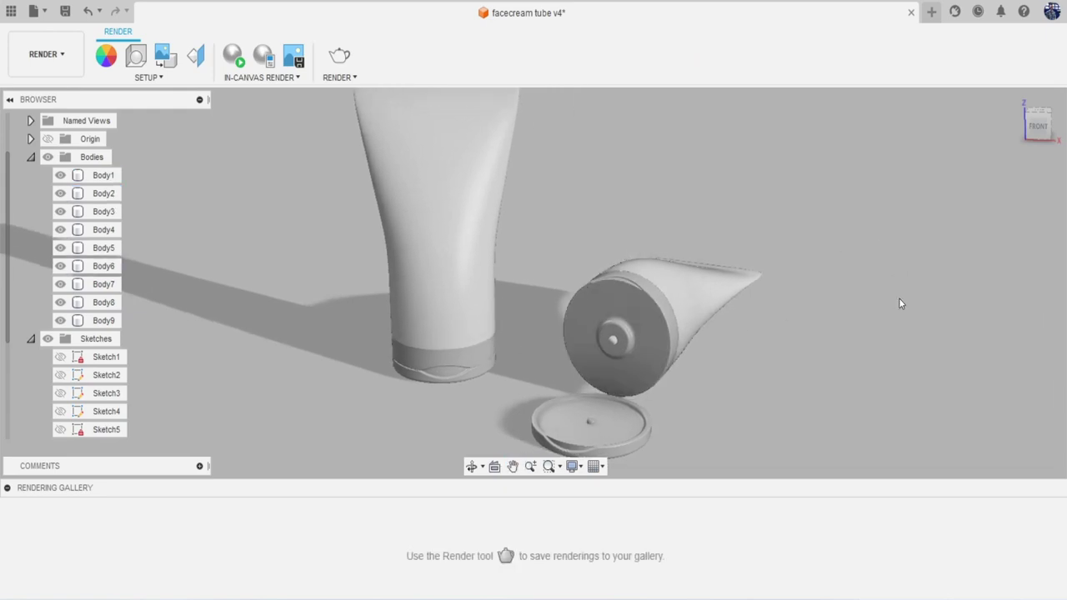
scroll(907, 301, "down", 2)
scroll(908, 301, "down", 1)
left_click_drag(1040, 127, 1033, 128)
middle_click_drag(550, 282, 556, 283, "shift")
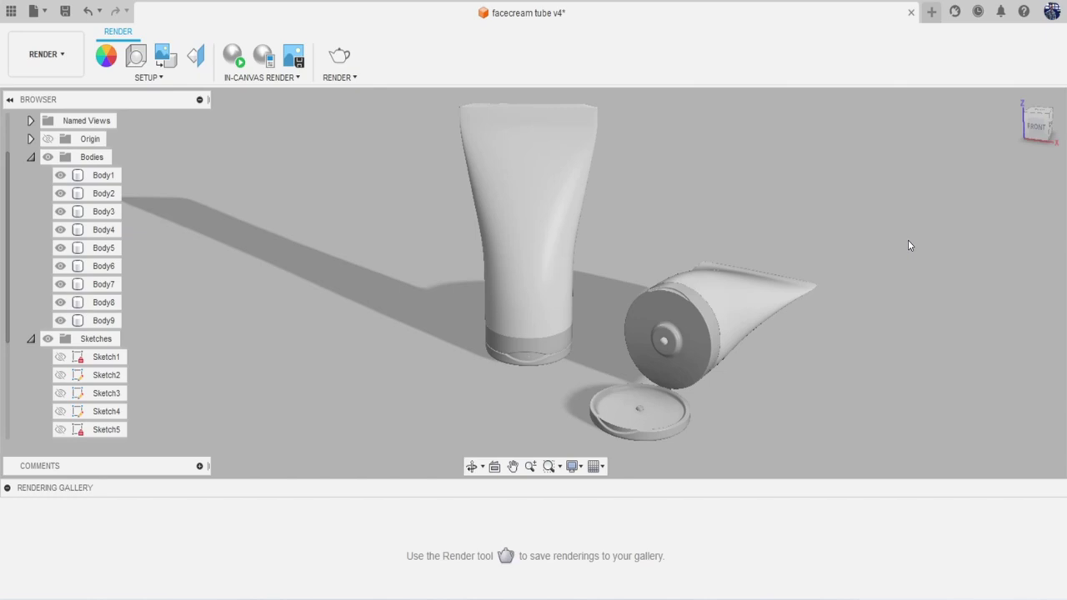
left_click(520, 176)
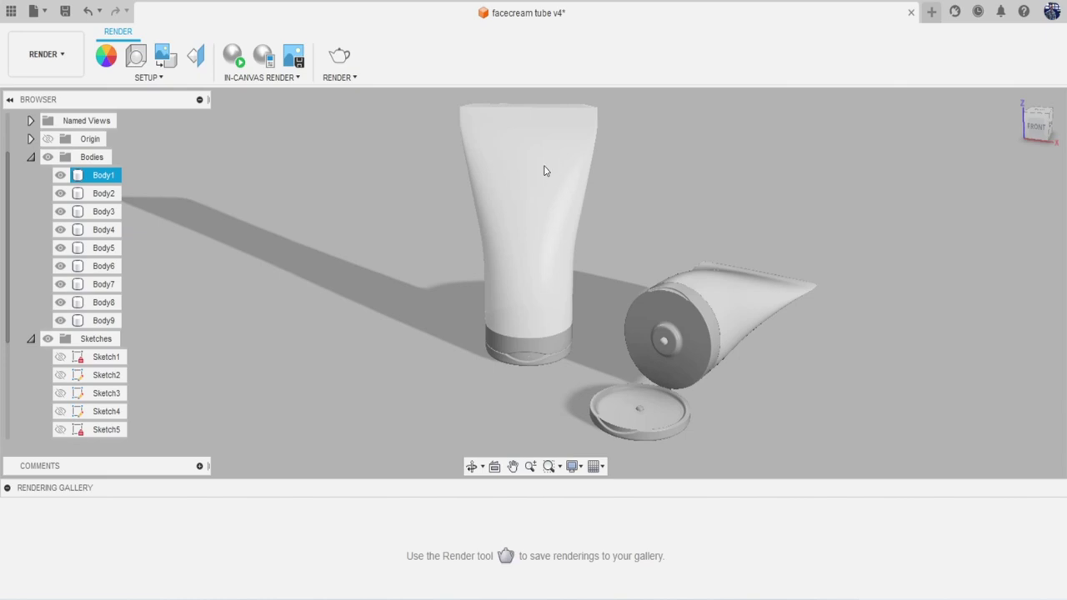
left_click(612, 310)
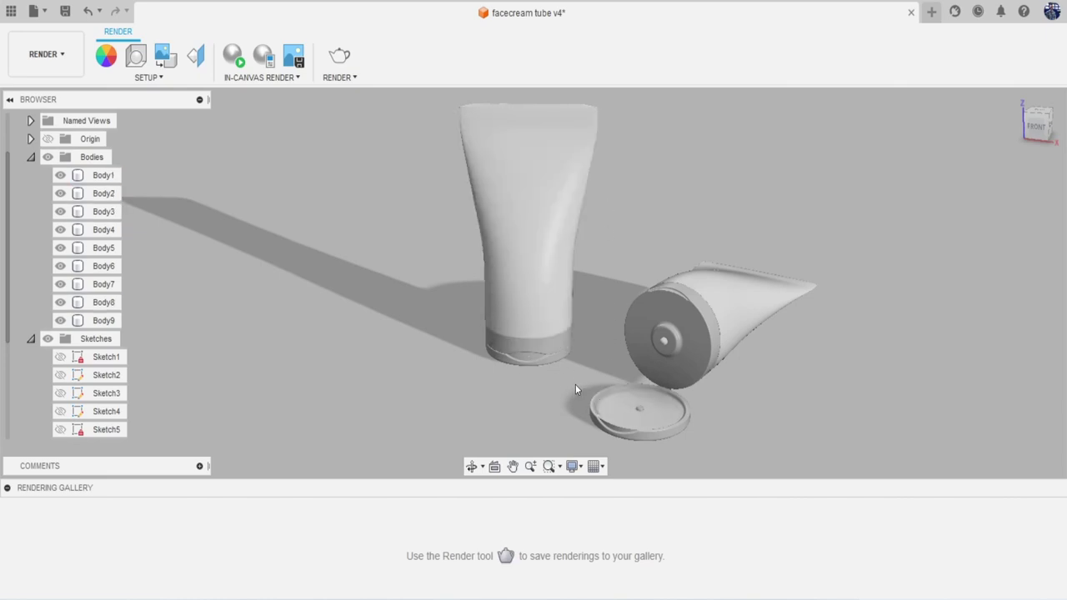
left_click(633, 333)
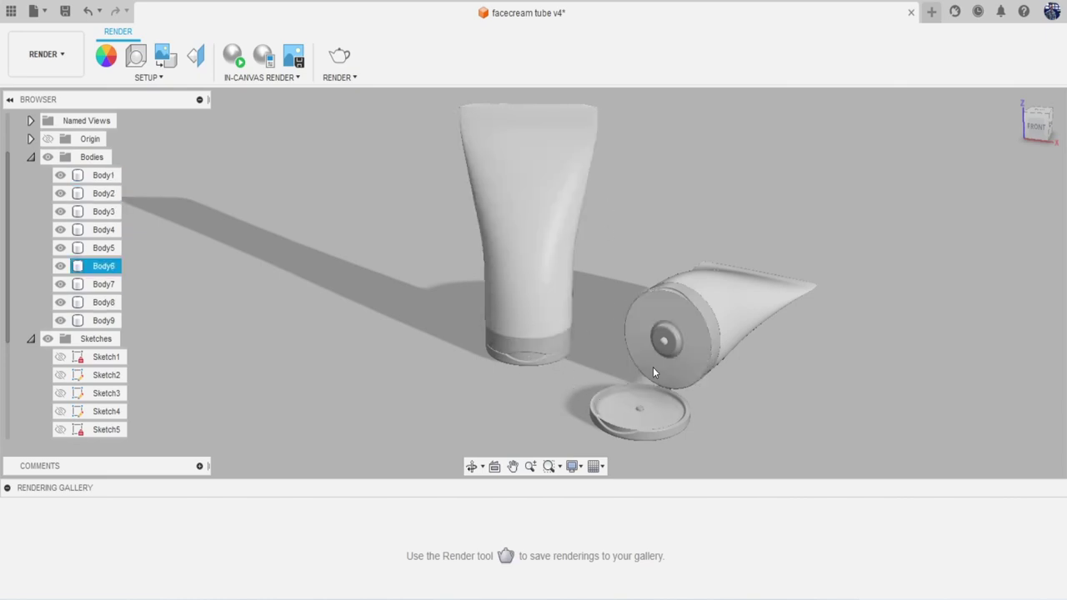
left_click(693, 314)
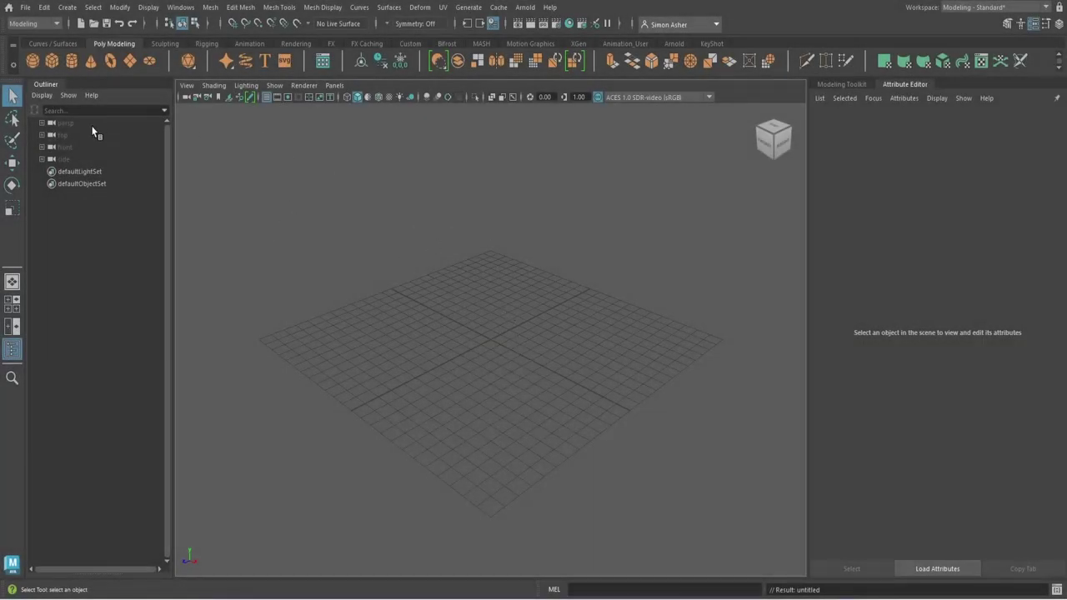
Import facecream tube v5.fbx from the Reference images folder on the Desktop into the empty Maya scene.
left_click(26, 8)
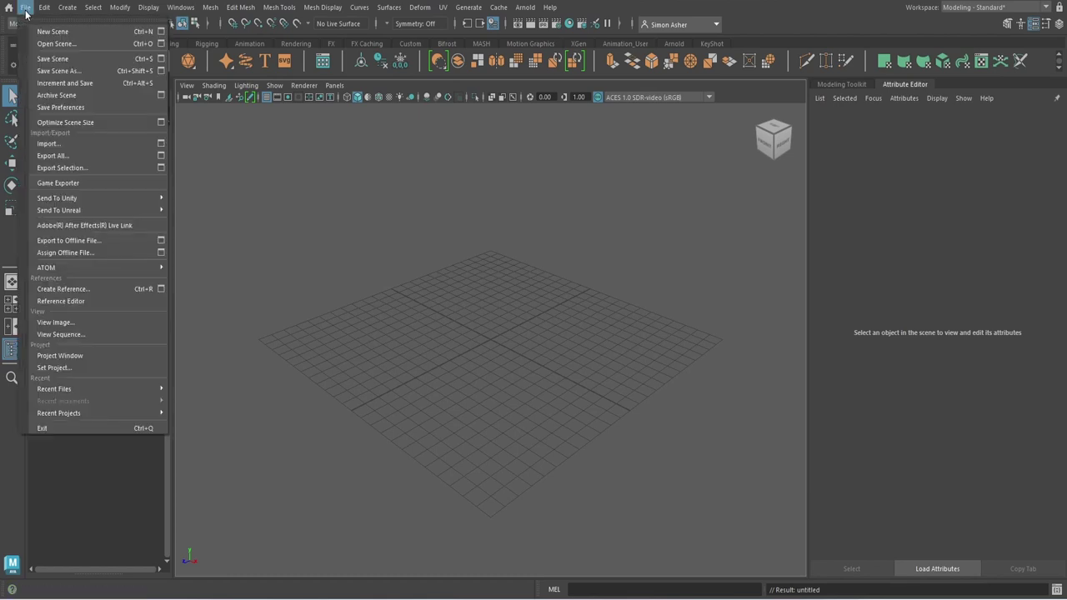
left_click(73, 144)
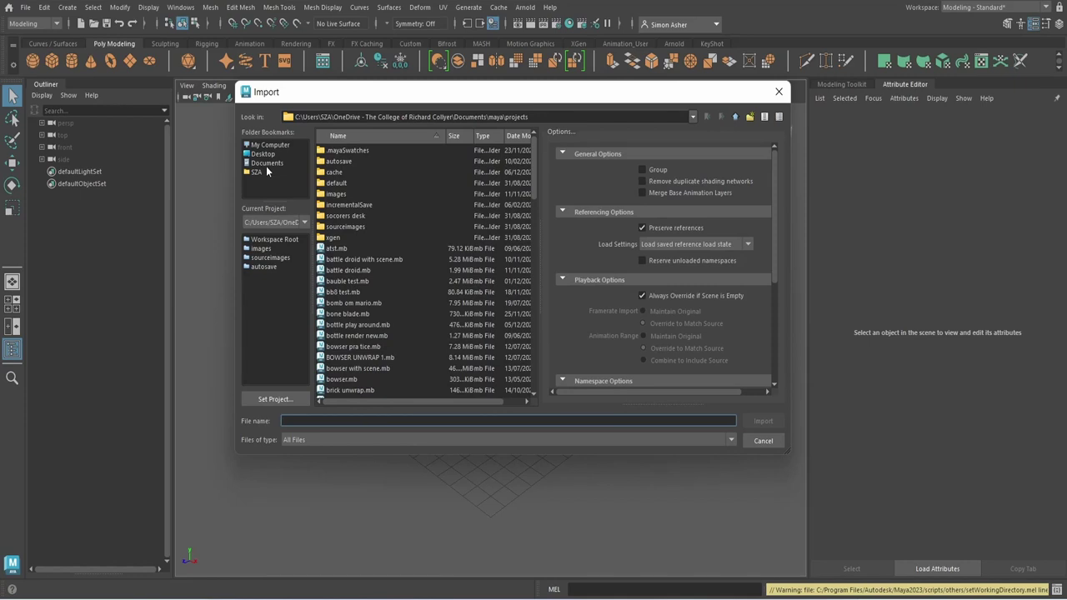
left_click(262, 155)
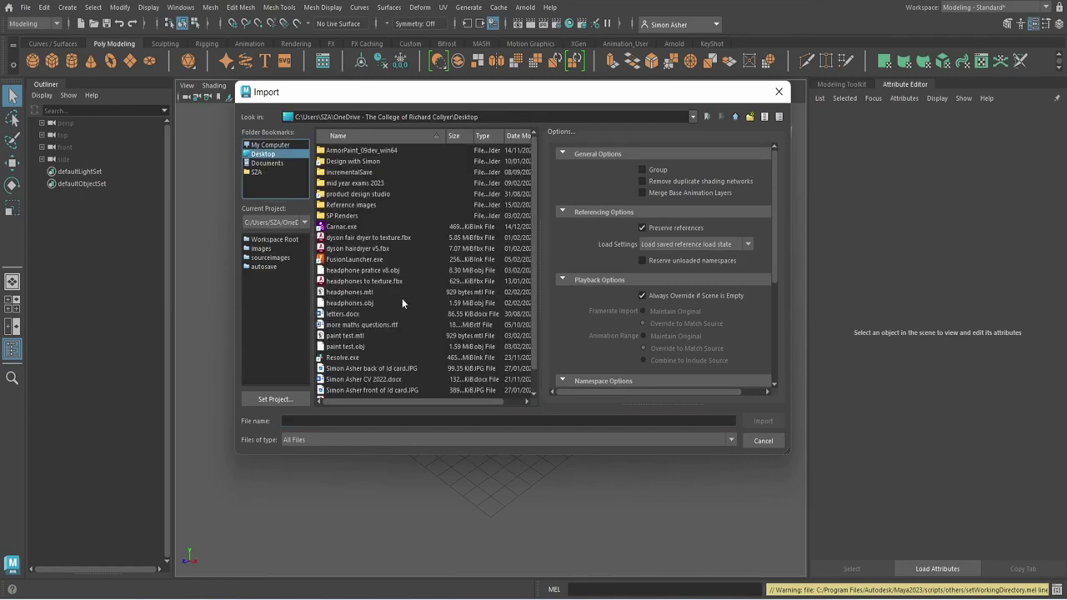
double_click(364, 204)
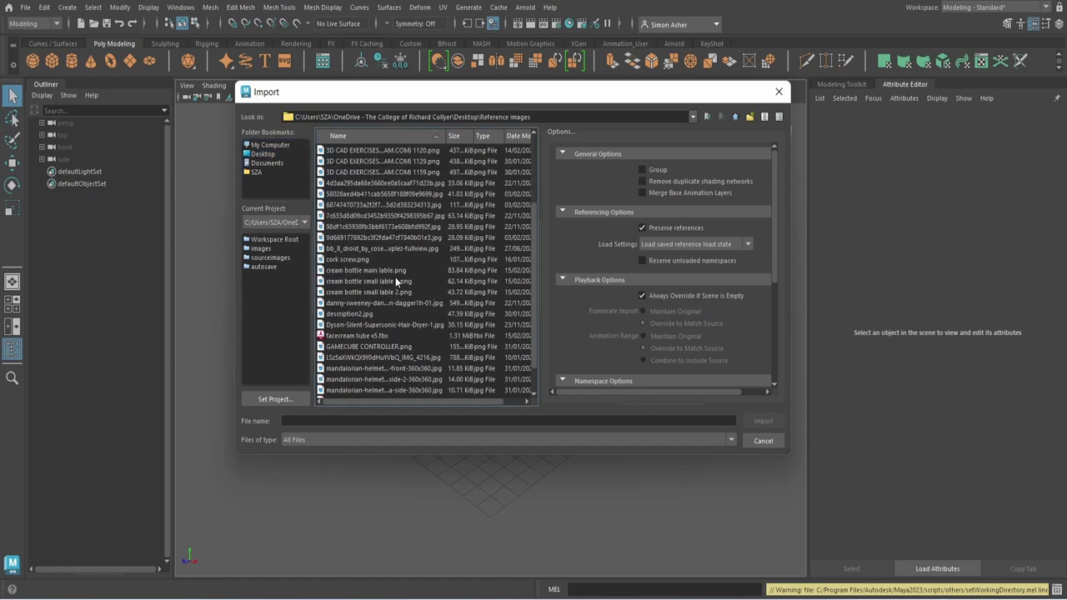
double_click(351, 335)
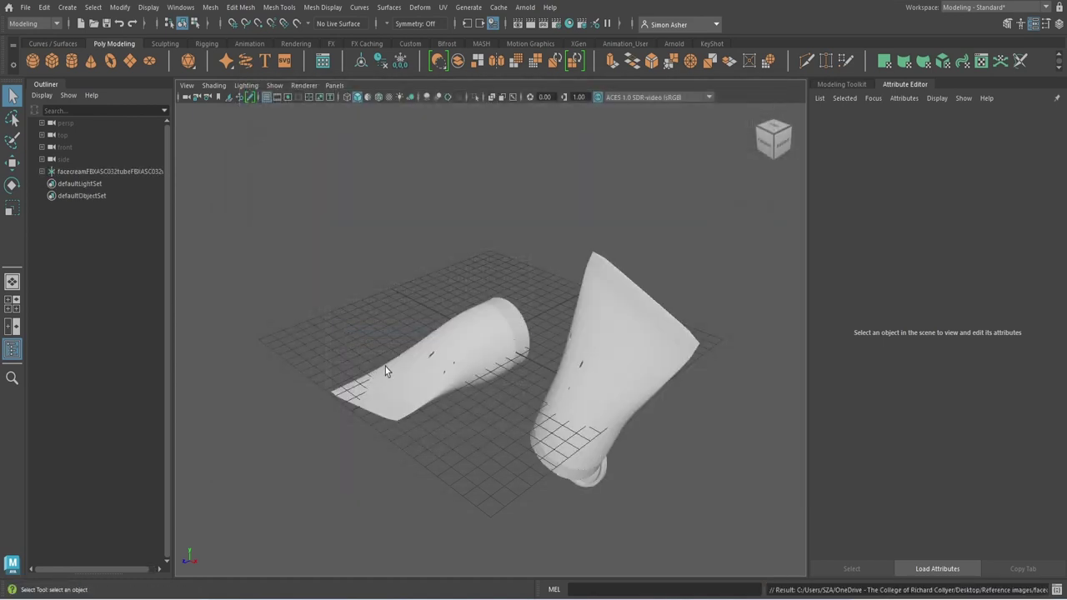
Rotate the whole imported model around the X axis so the closed tube stands upright on its cap.
left_click(773, 148)
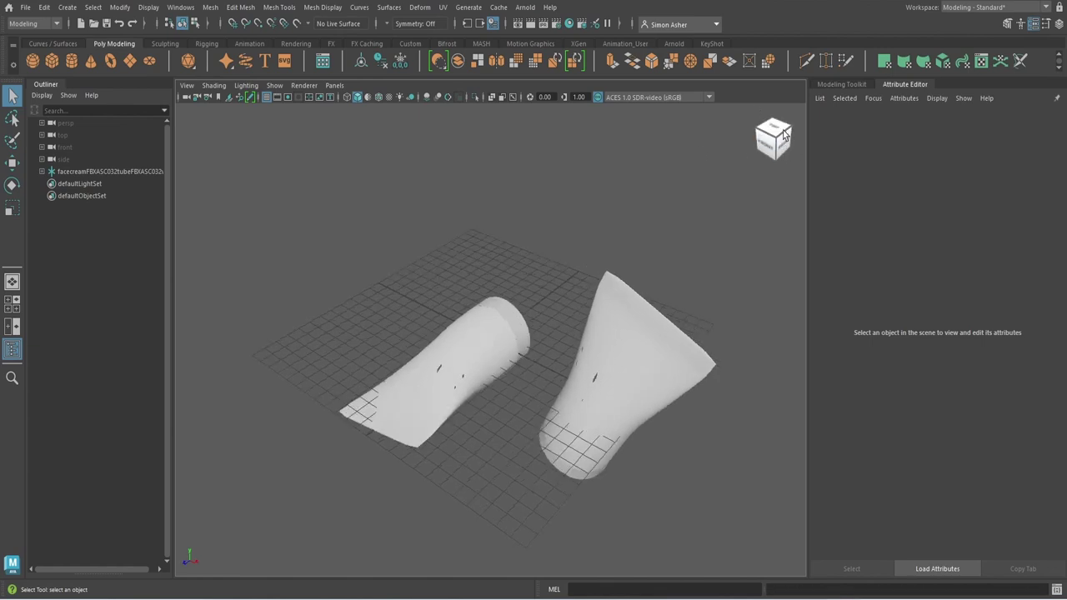
mouse_move(735, 101)
left_mouse_down()
mouse_move(639, 113)
mouse_move(644, 81)
mouse_move(748, 111)
left_mouse_up()
left_click(749, 117)
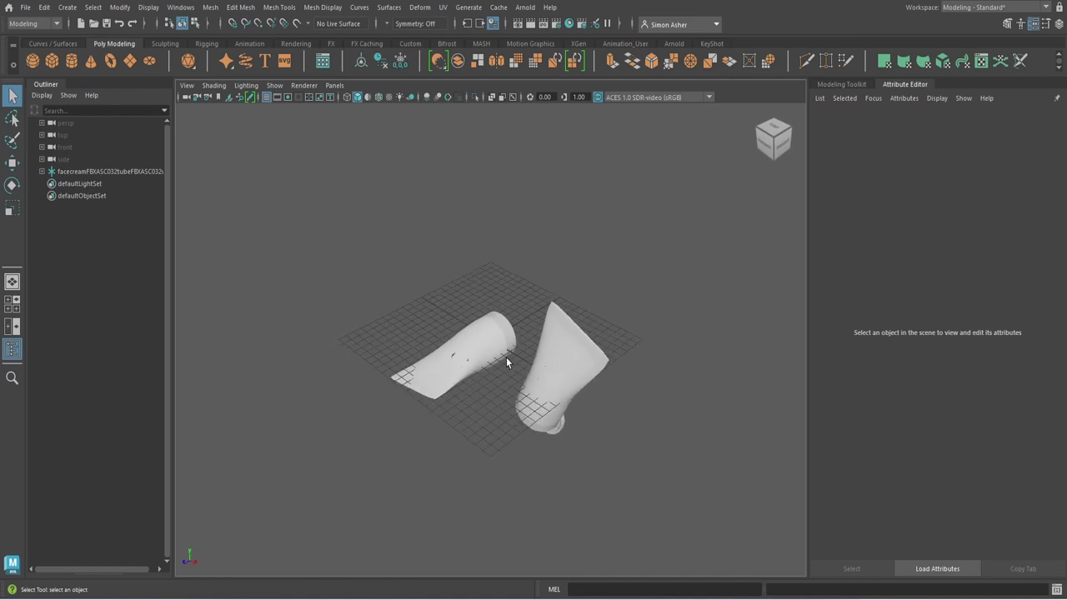
left_click_drag(327, 251, 671, 503)
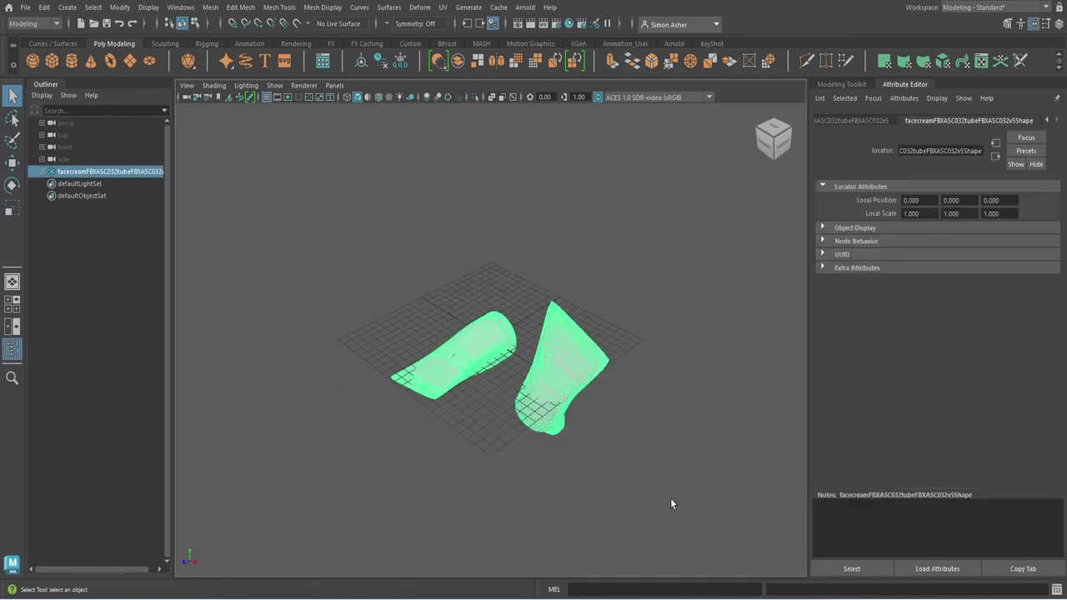
key("e")
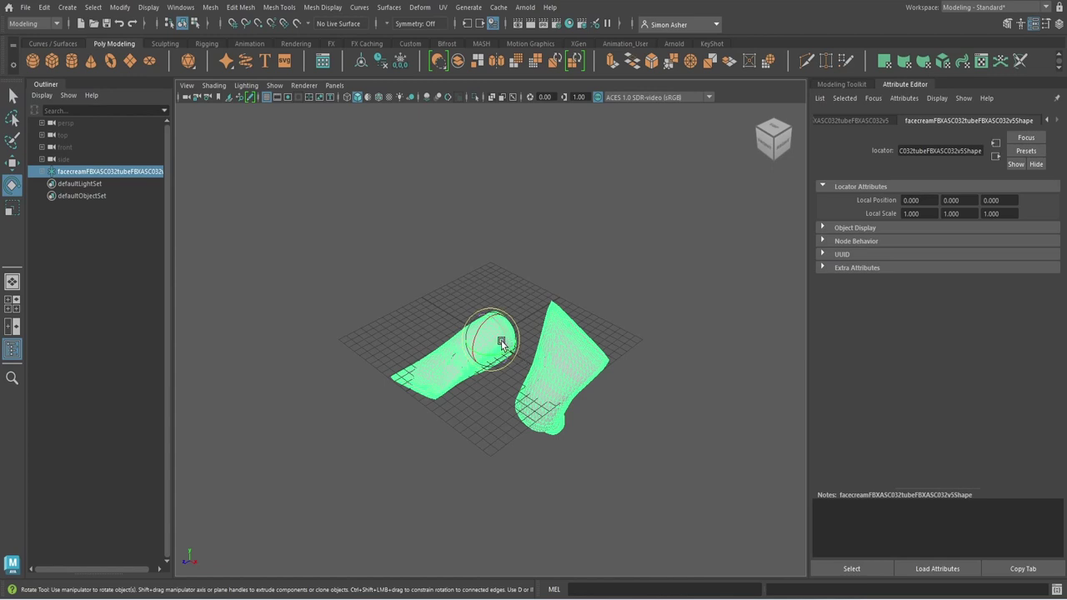
left_click_drag(481, 336, 506, 314)
left_click(665, 248)
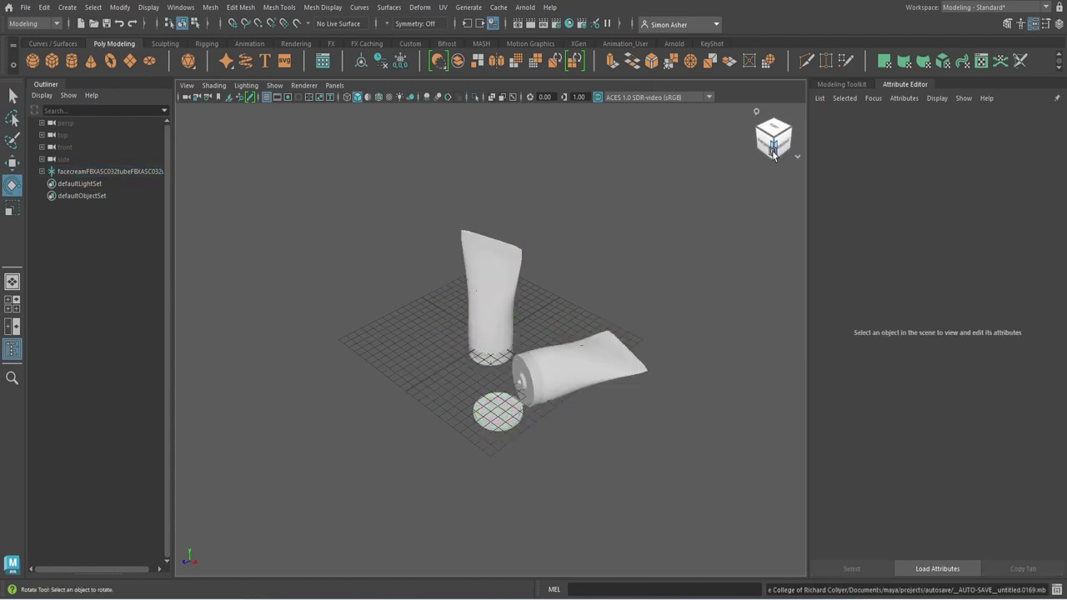
In the orthographic front view, raise the whole imported model to about 0.91 cm in Y, placing the tube bases at grid level.
left_click(766, 148)
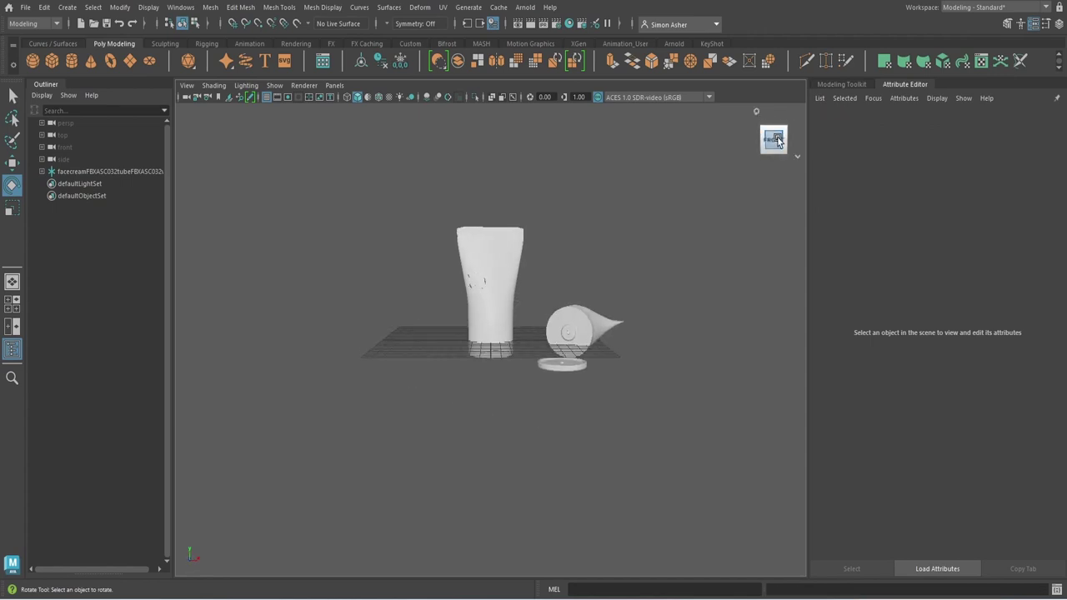
scroll(602, 401, "up", 4)
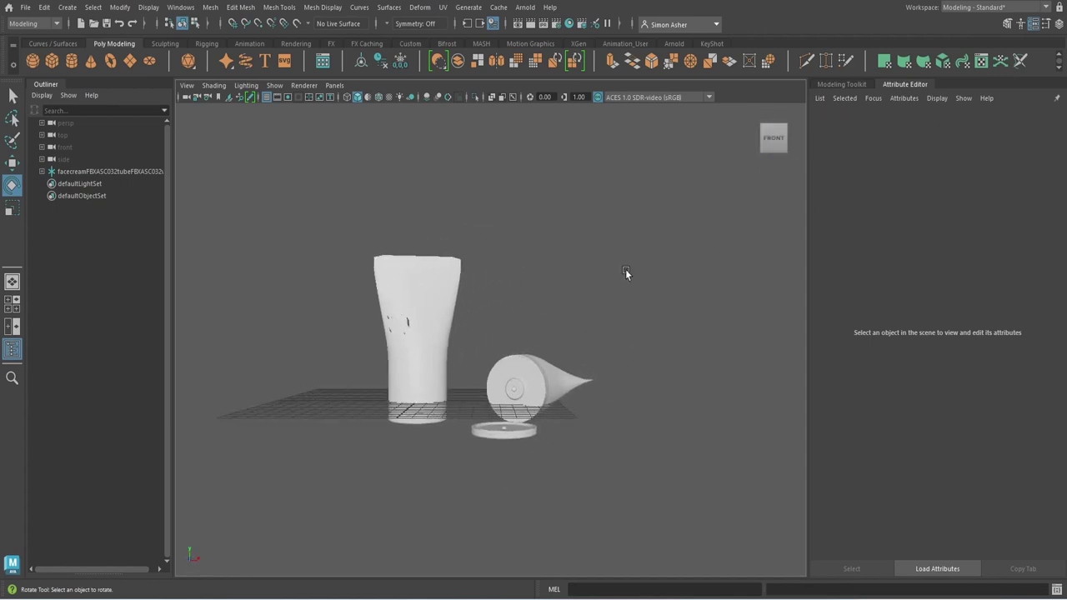
key("space")
left_click_drag(602, 275, 604, 297)
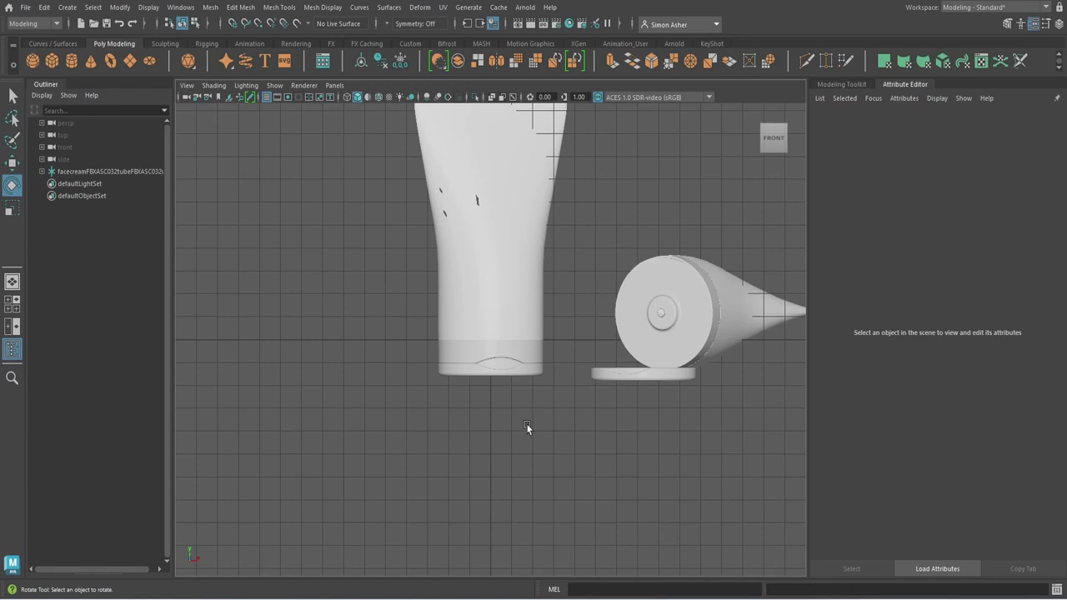
scroll(484, 420, "down", 2)
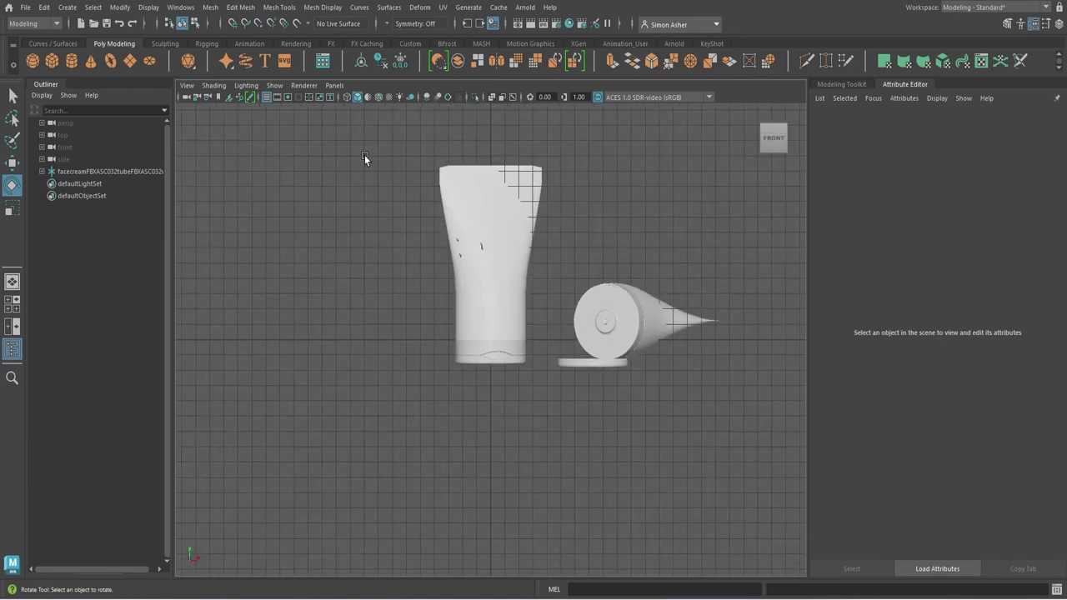
left_click_drag(364, 154, 728, 365)
key("w")
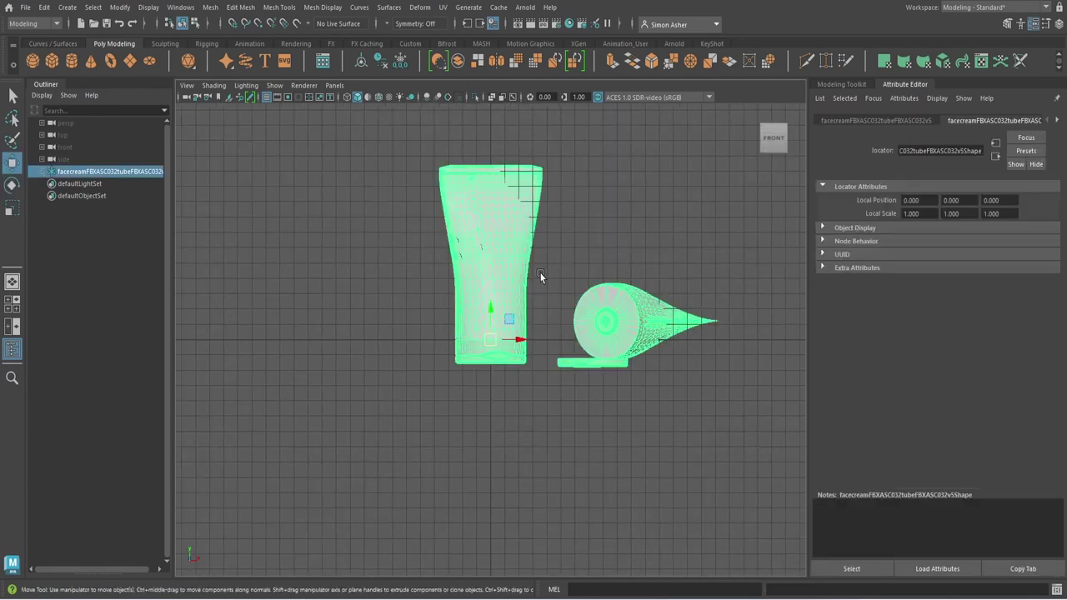
left_click_drag(498, 309, 530, 417)
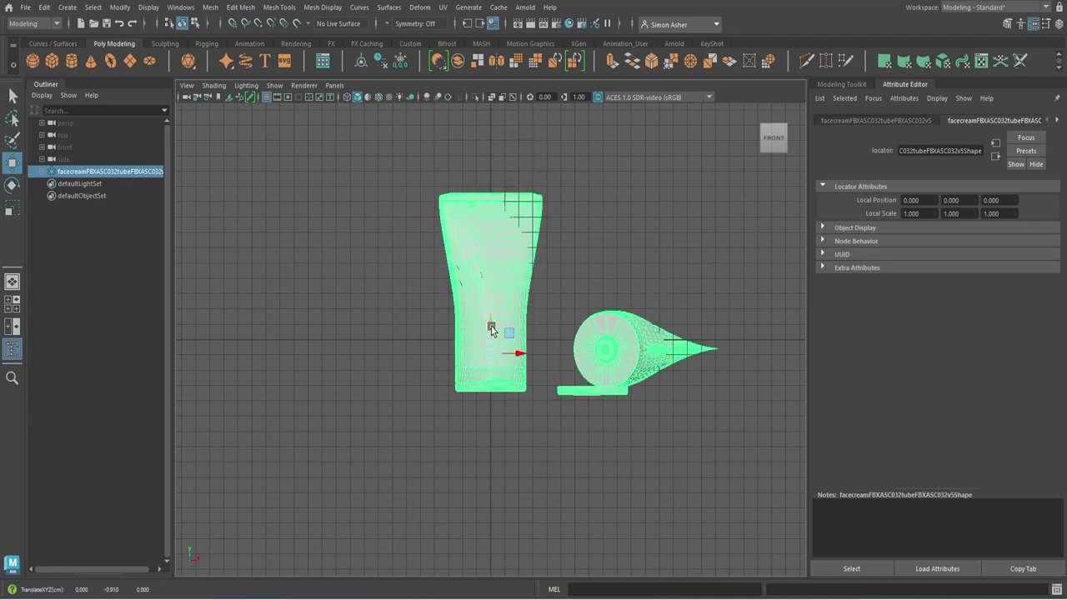
left_click_drag(491, 329, 488, 300)
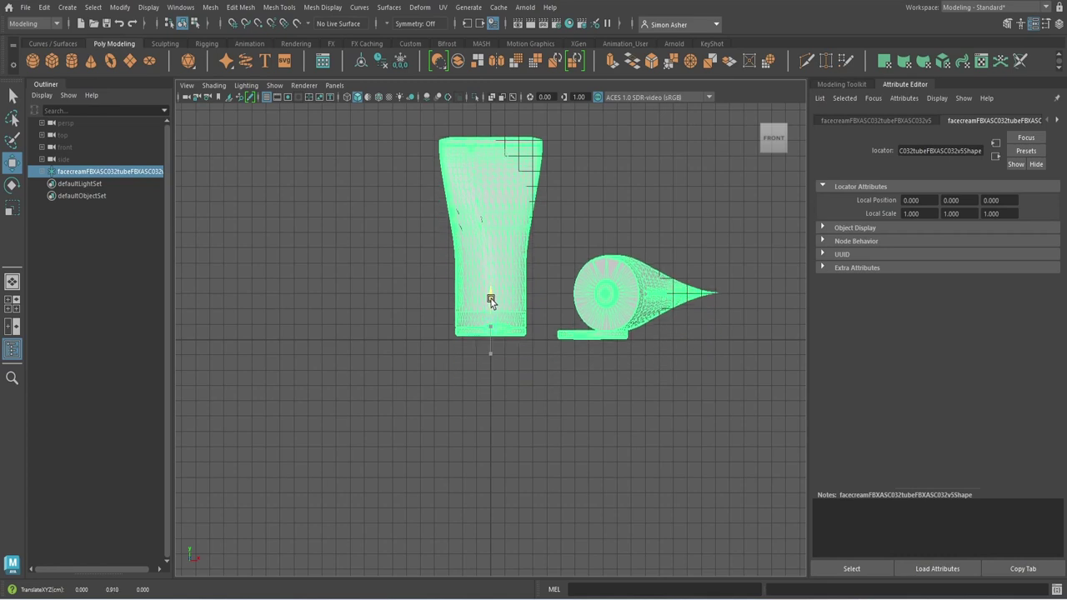
left_click(768, 365)
Nudge the lying tube and its open cap slightly upward, and fine-tune the whole model's height to about 0.83 cm in Y.
left_click_drag(761, 378, 595, 260)
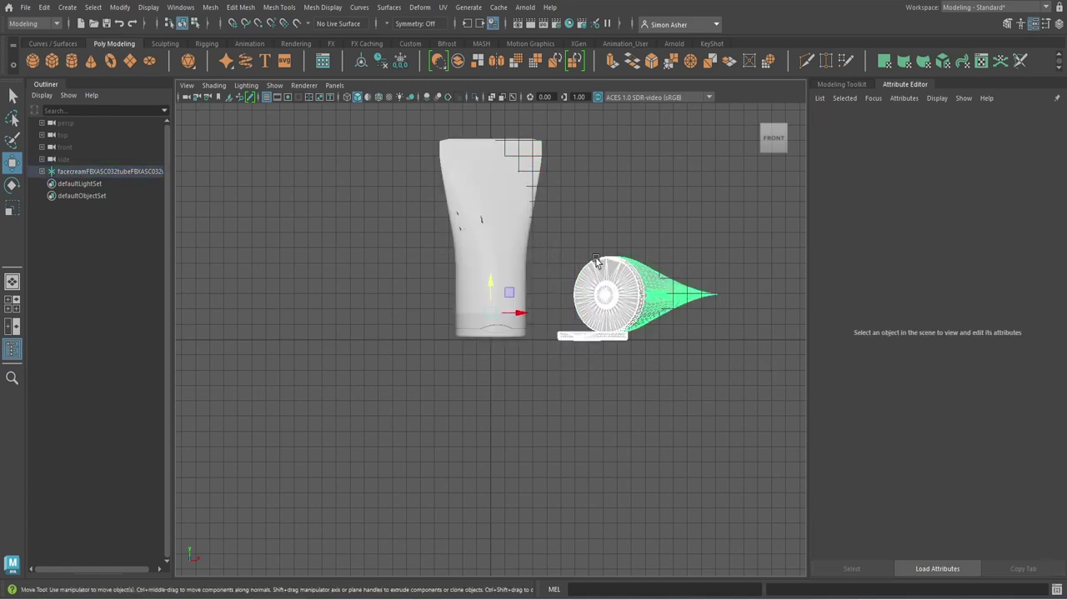
left_click_drag(493, 282, 491, 282)
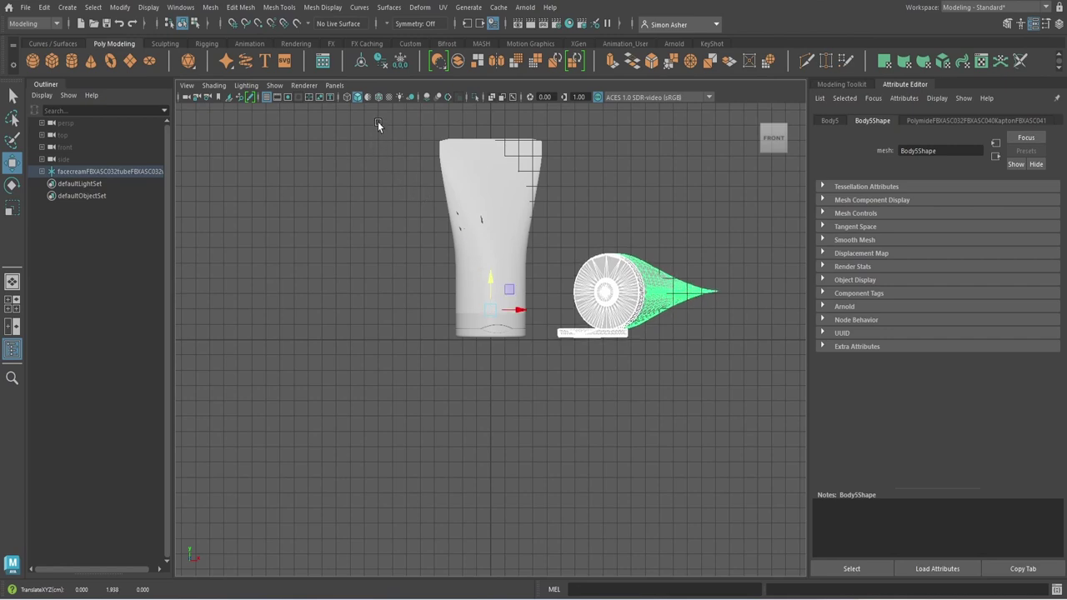
left_click_drag(378, 125, 539, 336)
left_click_drag(493, 304, 492, 298)
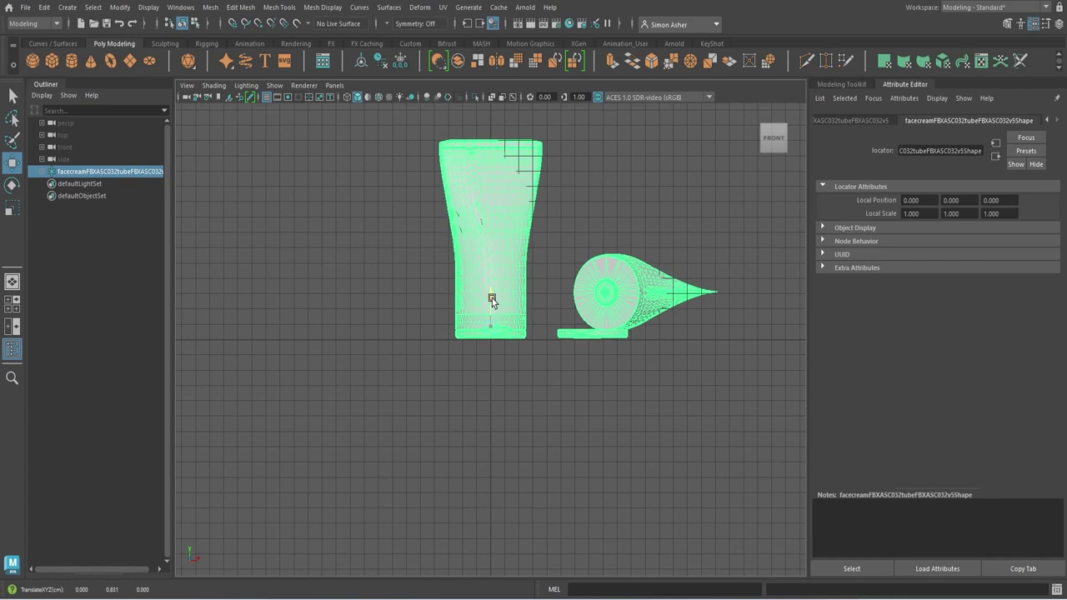
left_click(534, 388)
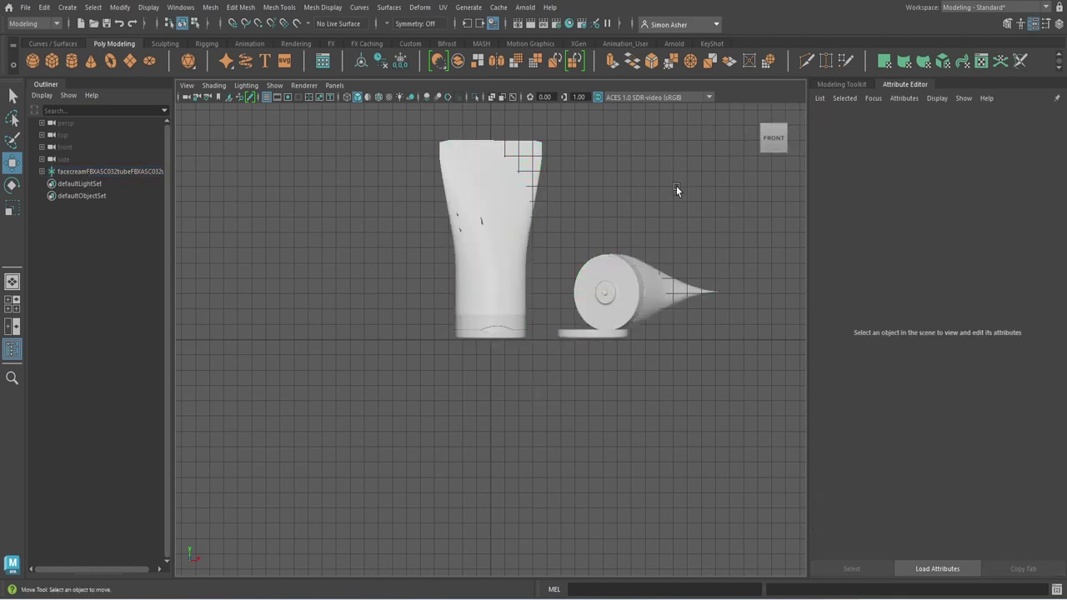
Return to the perspective view and examine the dark marks on the standing tube's body up close.
key("space")
left_click_drag(677, 186, 676, 153)
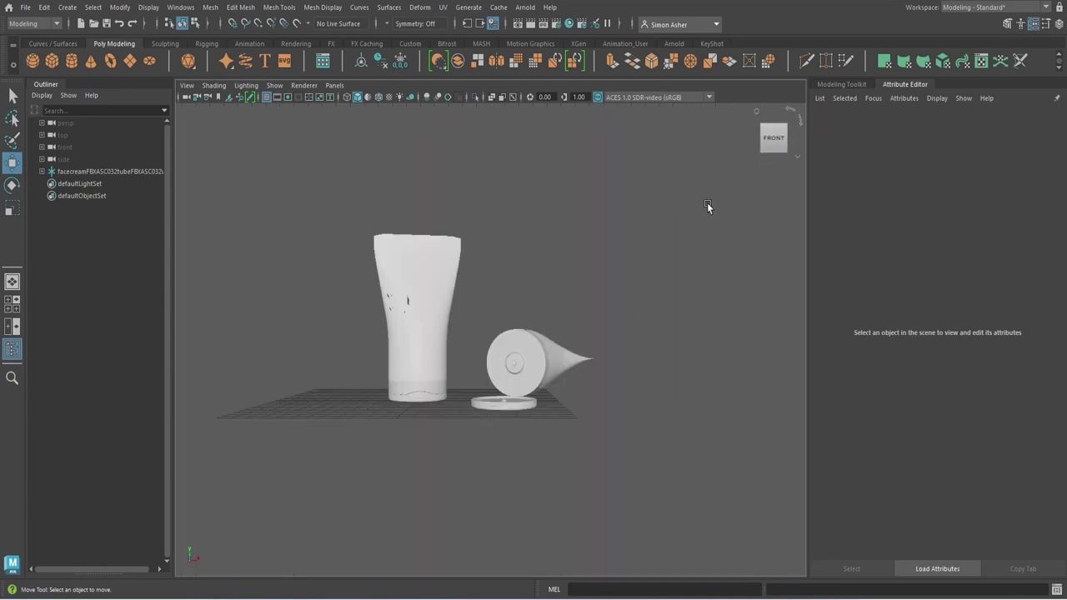
left_click_drag(707, 203, 718, 223, "alt")
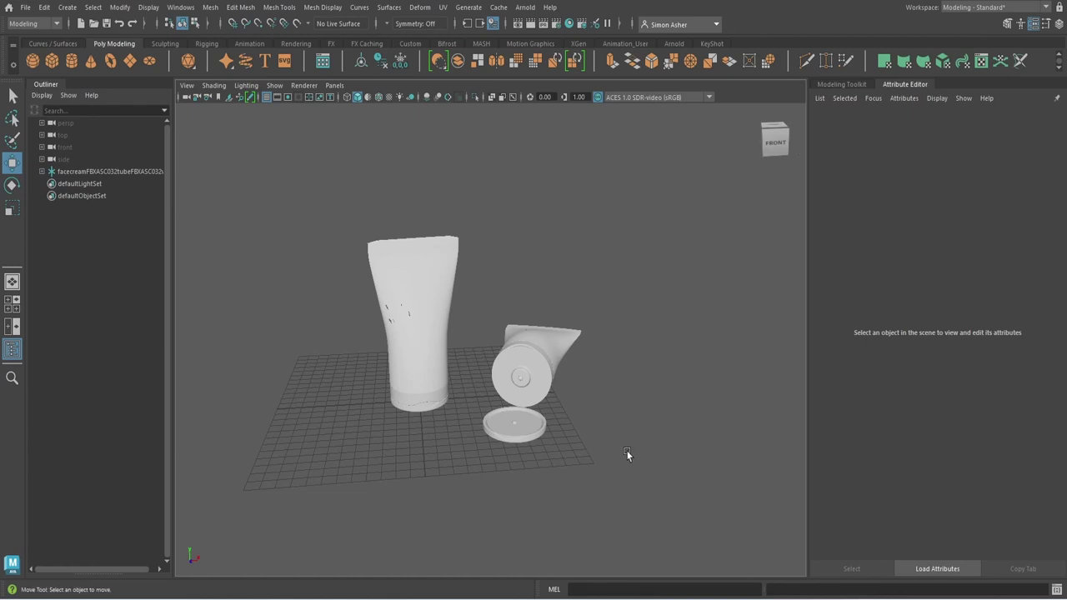
scroll(471, 329, "up", 6)
scroll(458, 321, "up", 8)
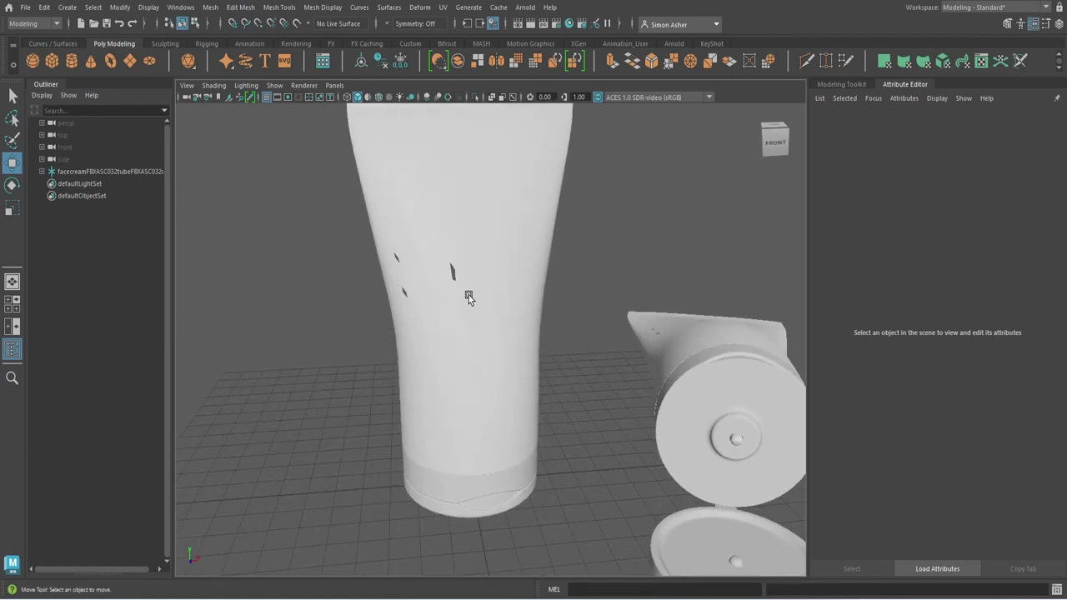
scroll(495, 325, "up", 2)
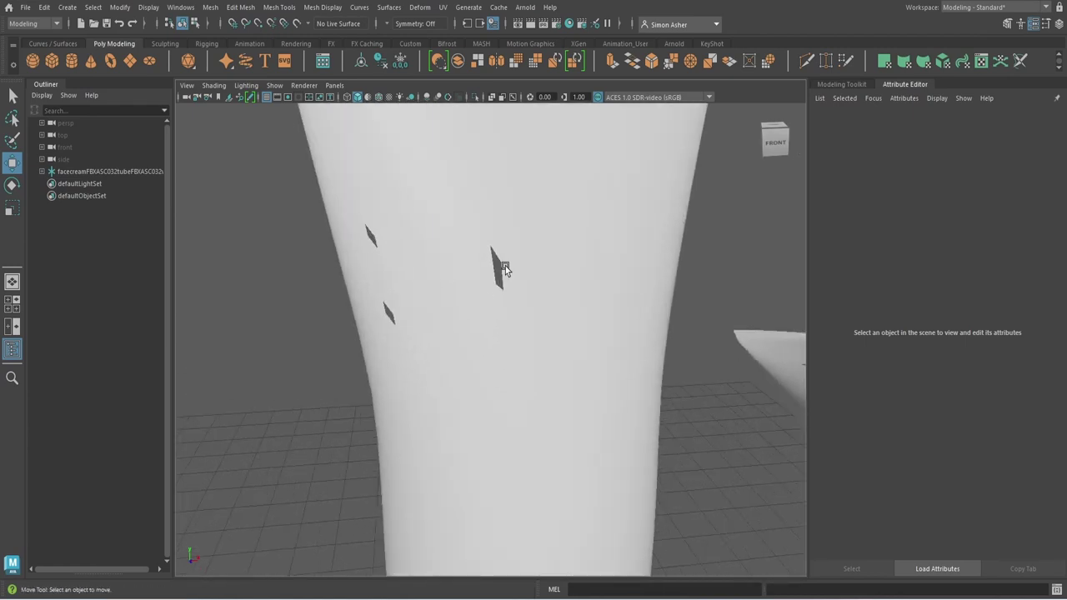
left_click(502, 271)
scroll(499, 297, "up", 3)
scroll(533, 328, "down", 6)
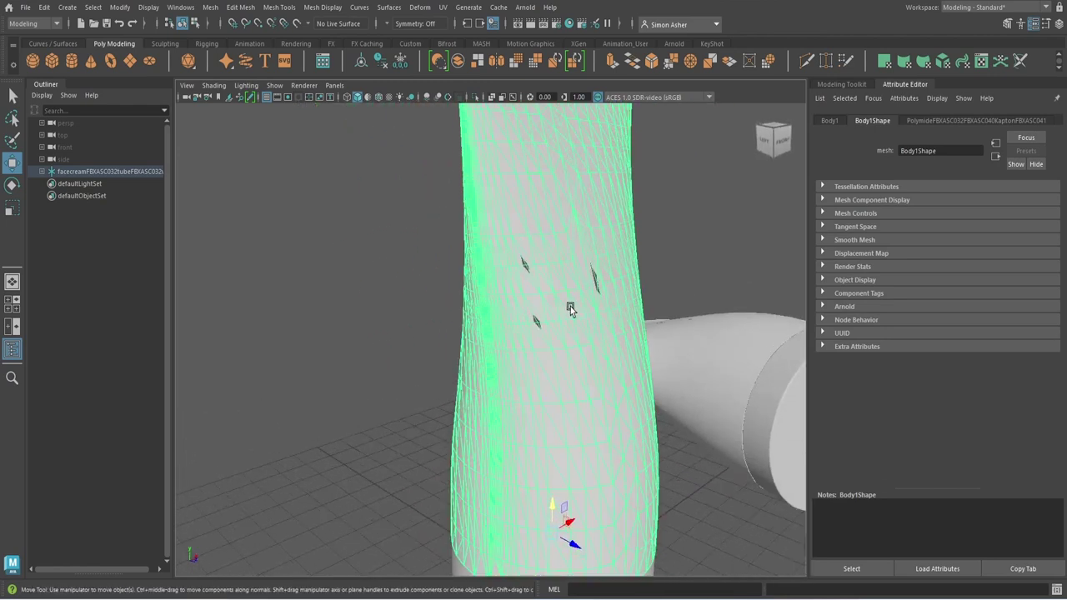
left_click_drag(570, 307, 531, 301, "alt")
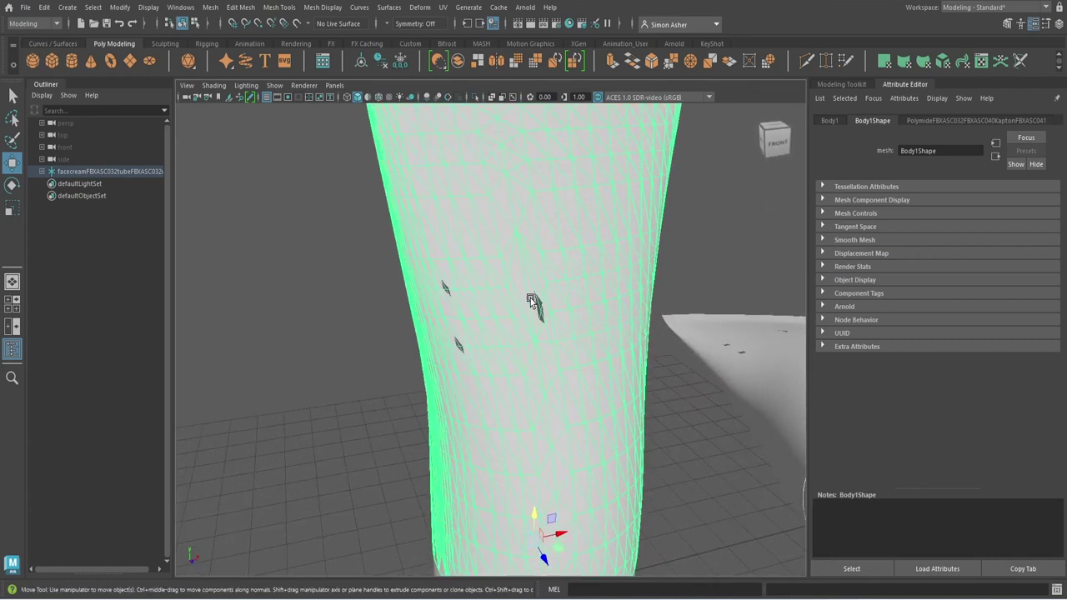
Inspect the mesh faces around the dark marks on the standing tube in face mode, and return to object mode.
right_click_drag(531, 302, 528, 286)
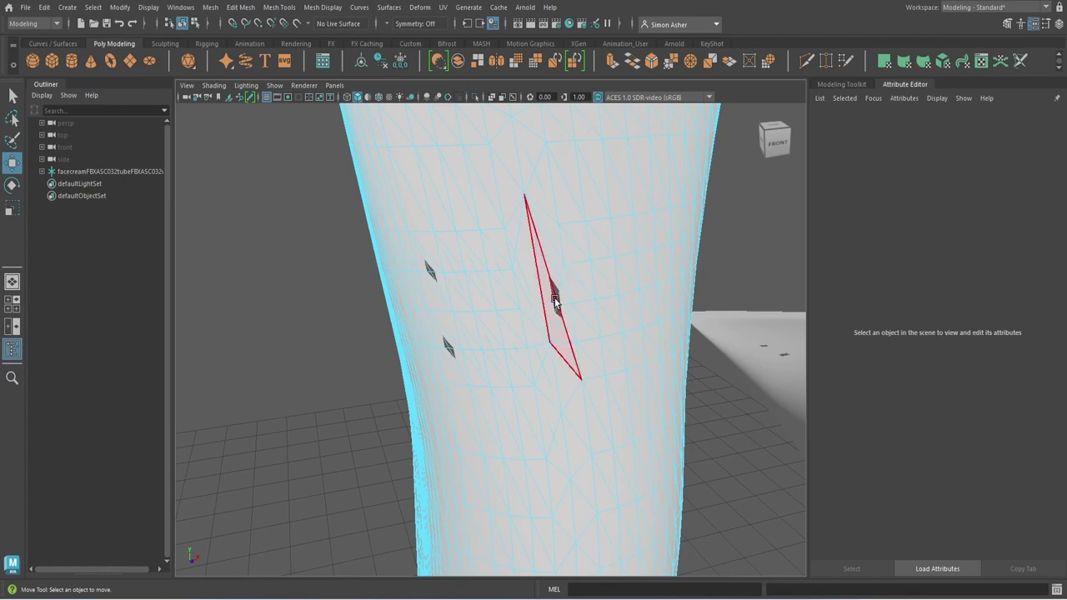
scroll(550, 303, "down", 8)
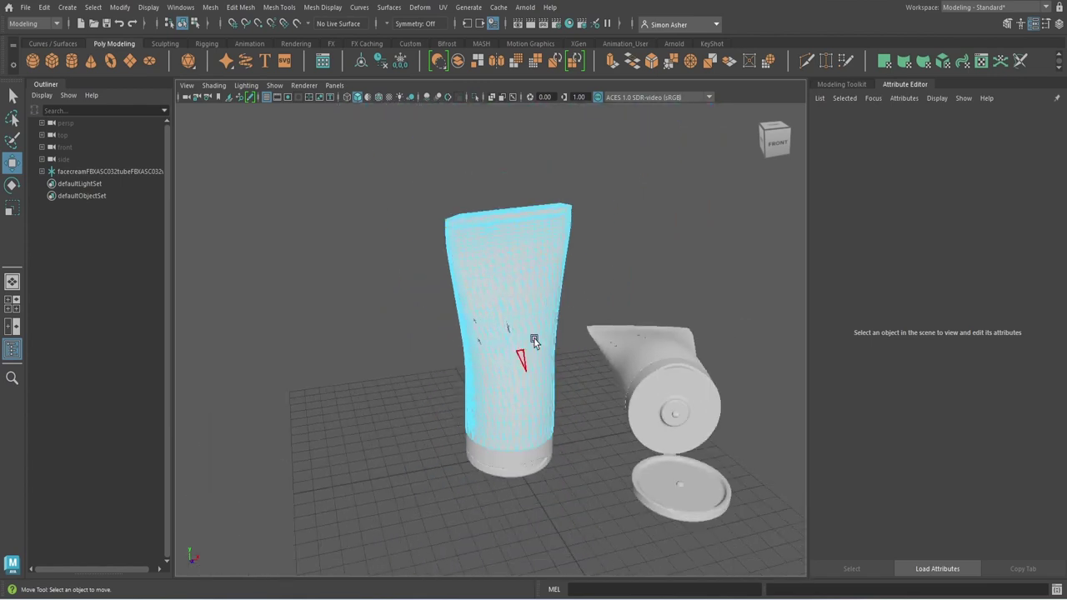
right_click_drag(646, 205, 667, 195)
left_click(582, 283)
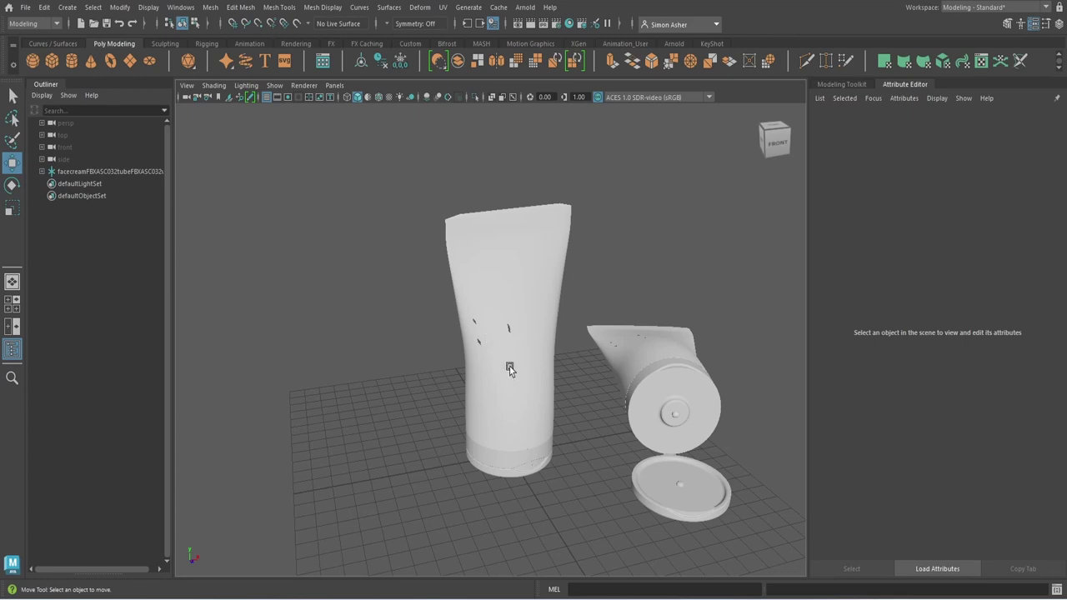
mouse_move(510, 369)
left_mouse_down("alt")
mouse_move(481, 331)
mouse_move(613, 376)
mouse_move(590, 363)
mouse_move(528, 375)
left_mouse_up("alt")
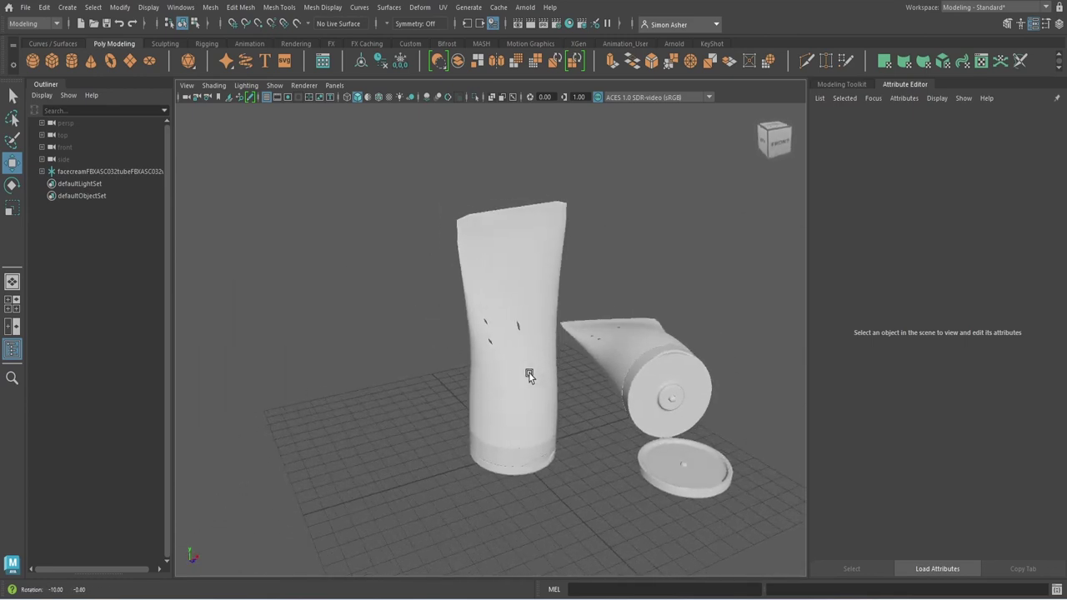
scroll(528, 375, "up", 5)
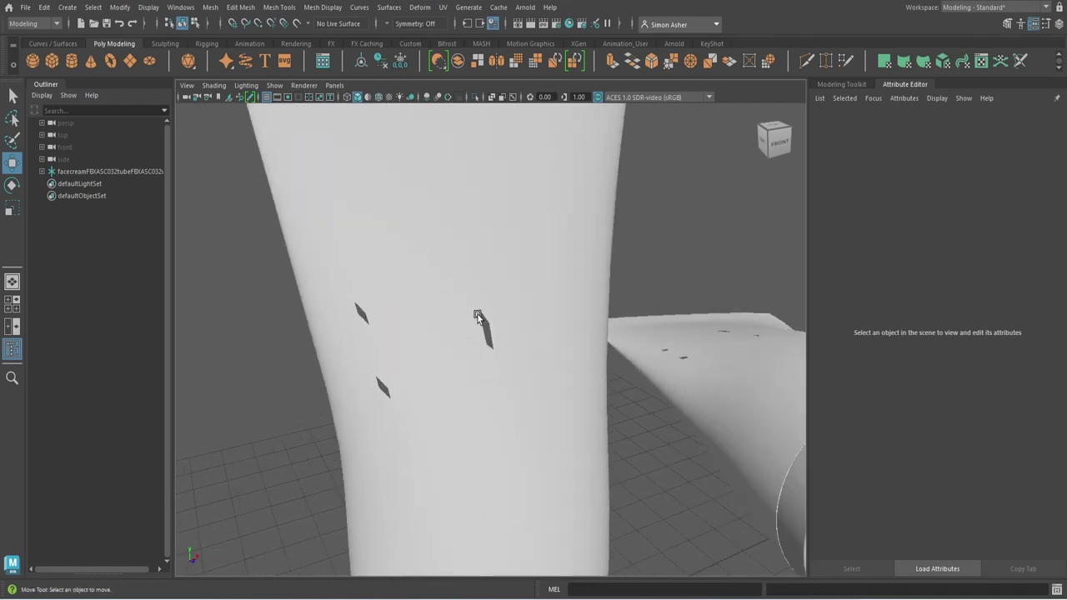
right_click(477, 316)
left_click(479, 298)
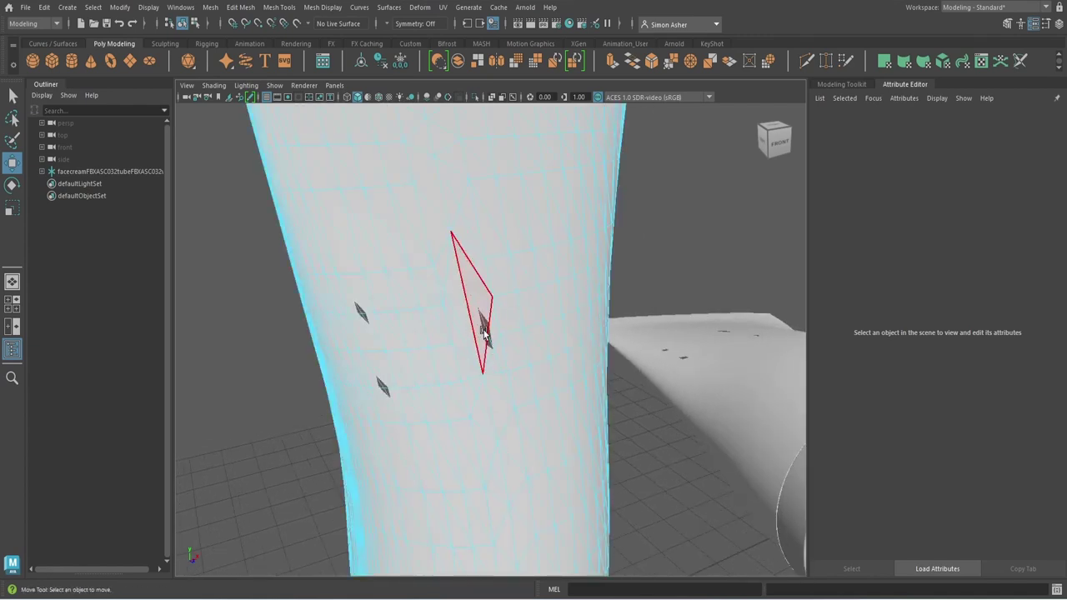
scroll(475, 385, "down", 4)
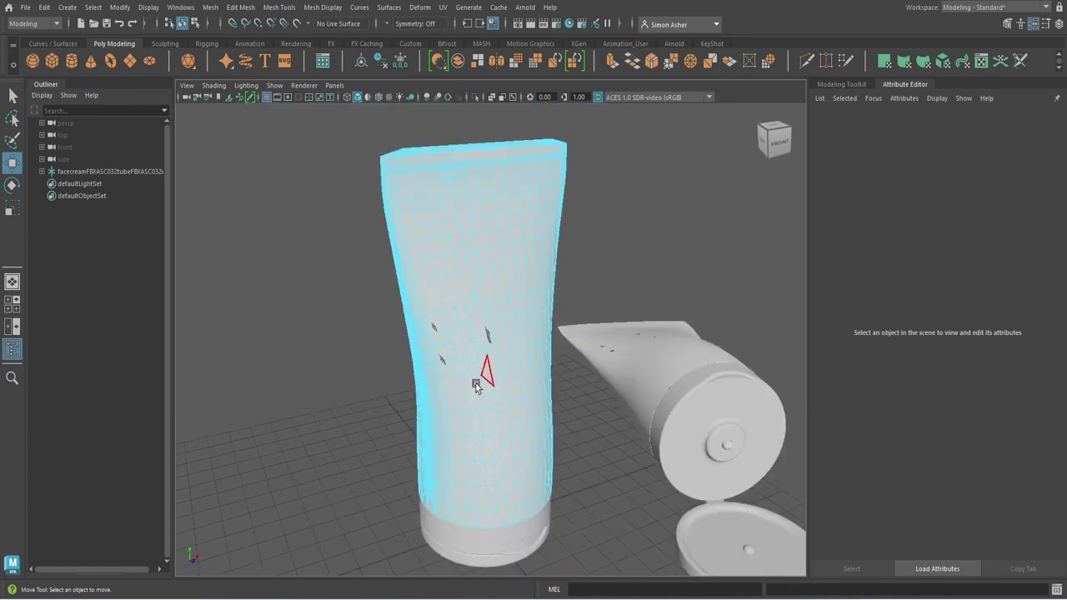
right_click_drag(639, 236, 654, 220)
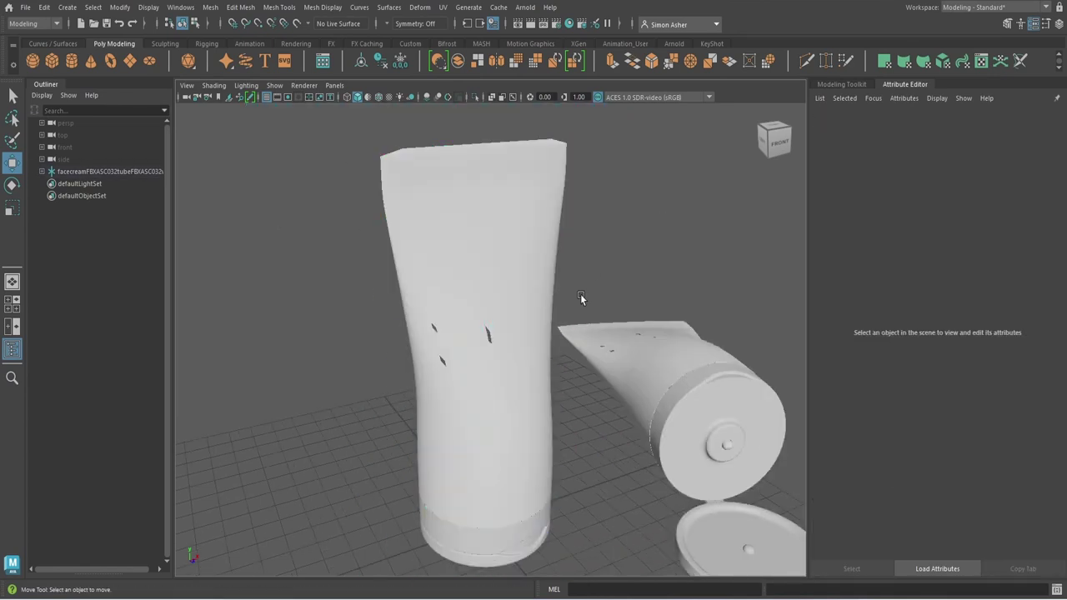
Select the whole face cream tube model and delete its existing UVs.
scroll(580, 293, "down", 3)
left_click_drag(623, 293, 585, 283, "alt")
scroll(559, 280, "down", 4)
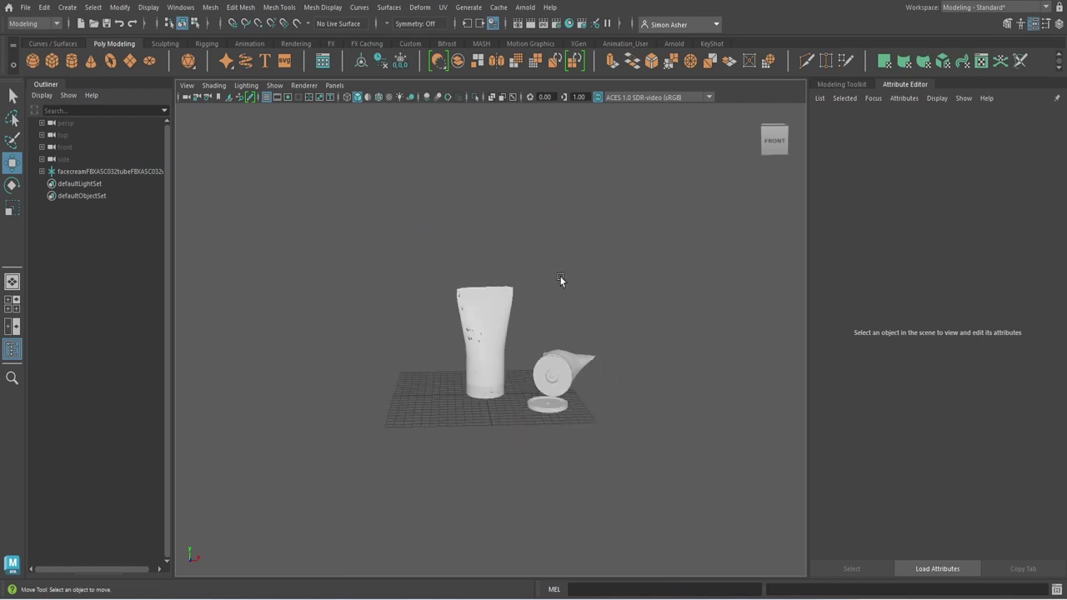
left_click_drag(447, 294, 662, 386)
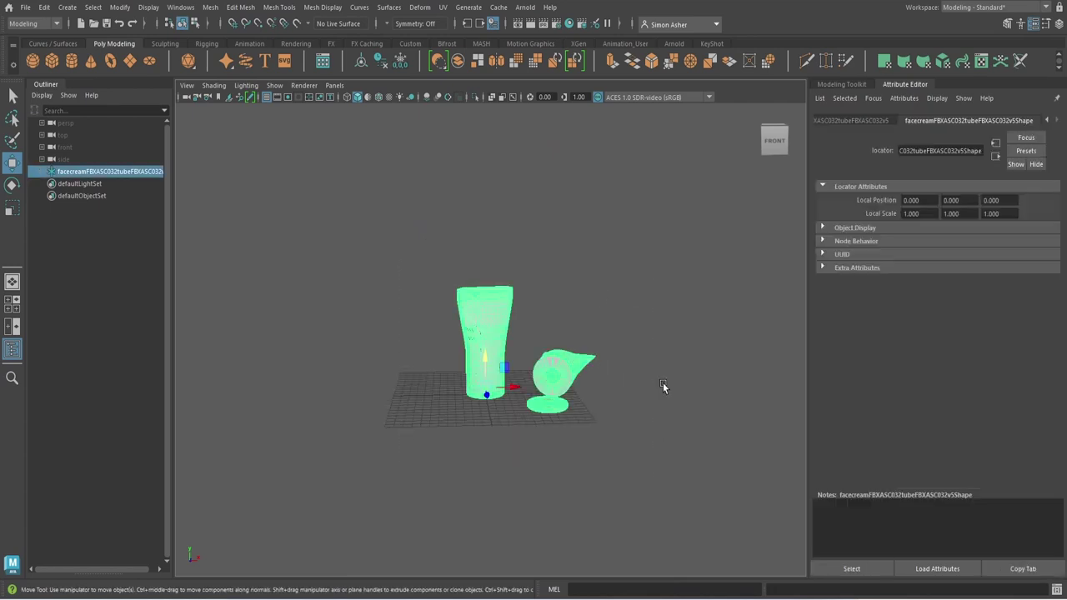
left_click(442, 7)
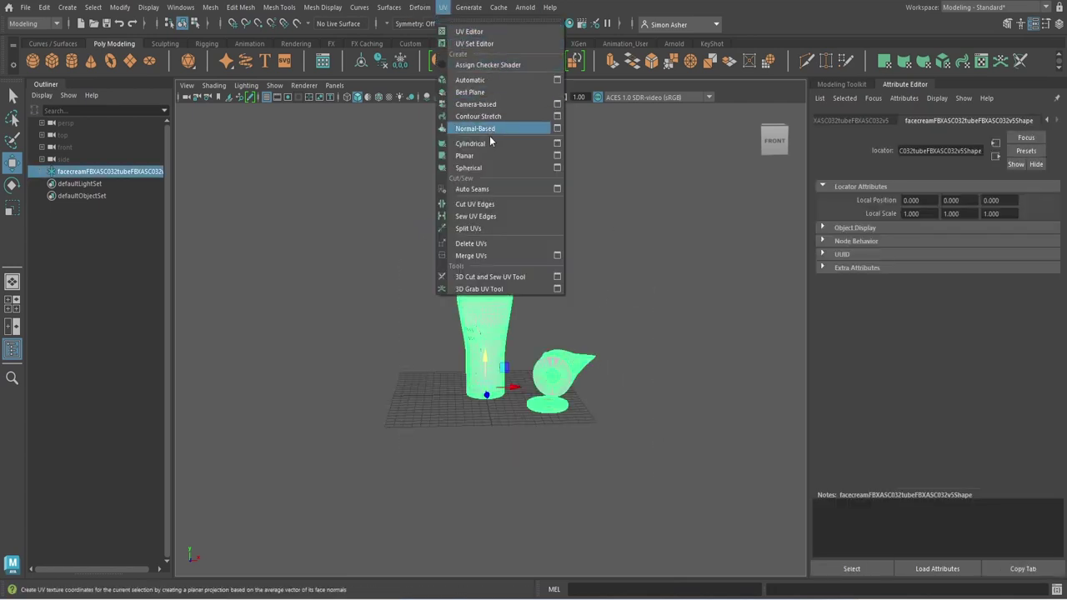
left_click(471, 243)
left_click(493, 241)
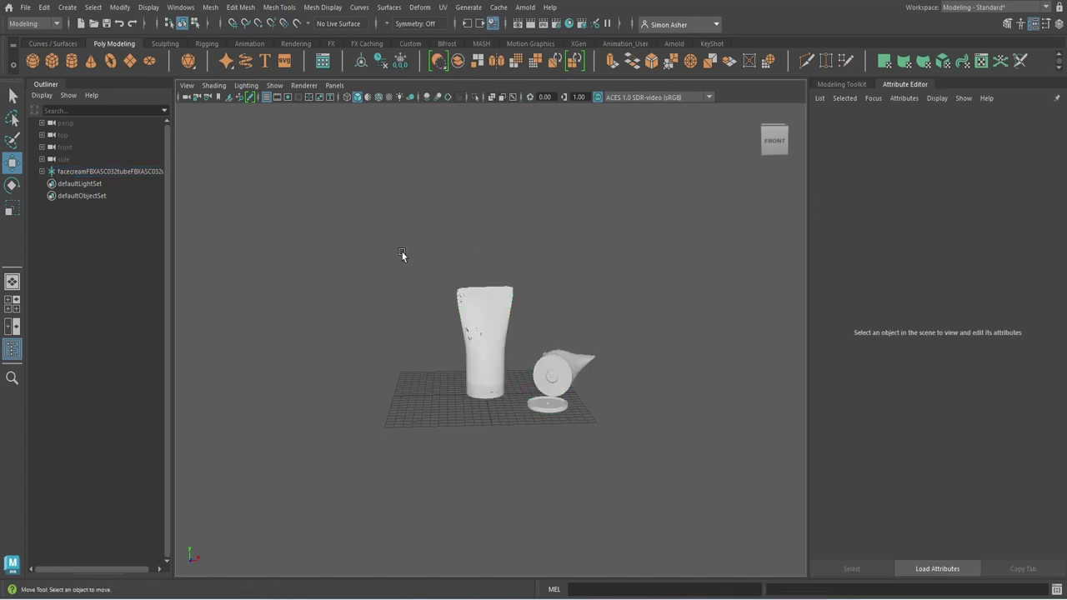
Select the whole model again and open the UV Editor for it, placed beside the tubes.
left_click_drag(393, 237, 630, 443)
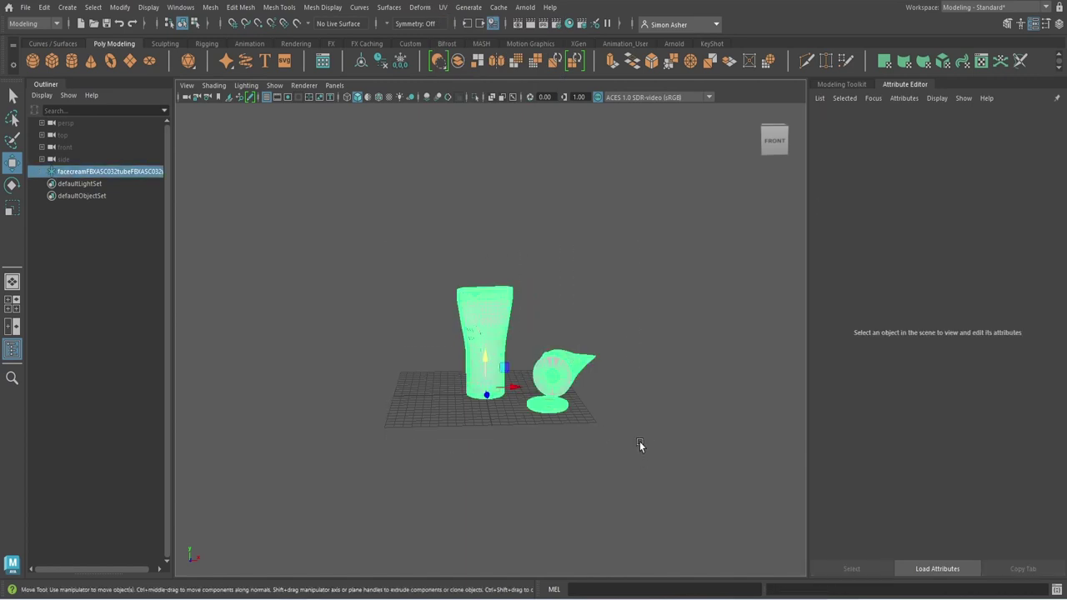
left_click(442, 7)
left_click(467, 32)
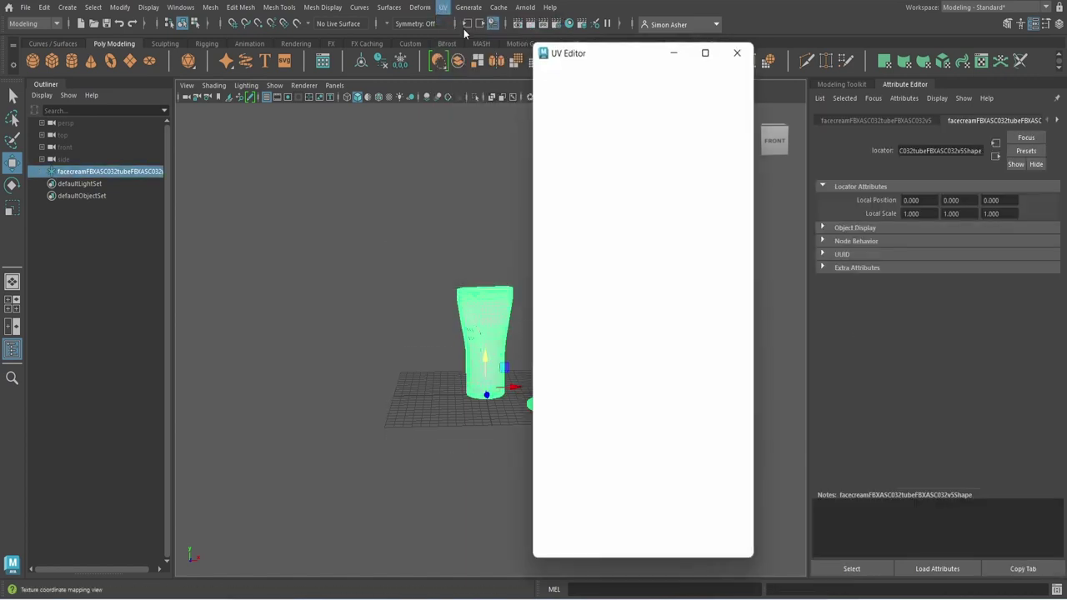
left_click_drag(619, 52, 697, 52)
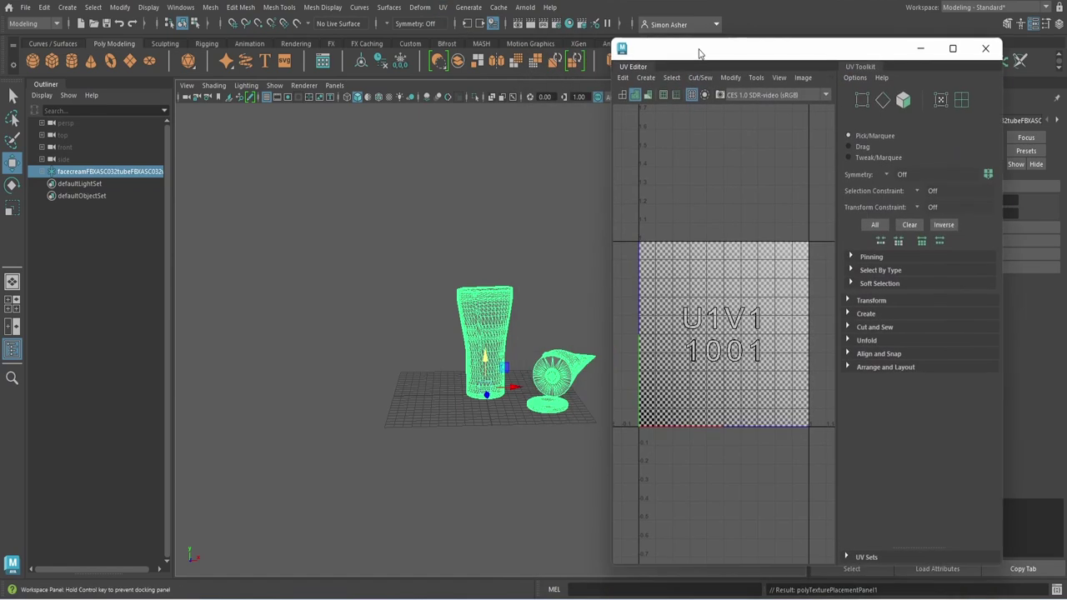
middle_click_drag(548, 209, 506, 200, "alt")
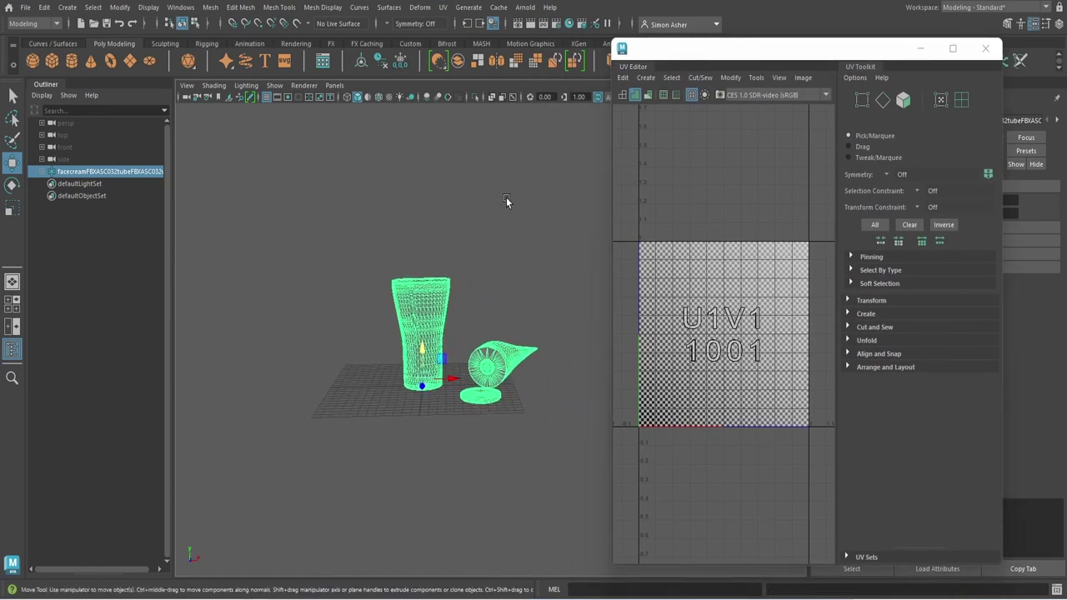
Apply an automatic UV projection to all parts of both tubes.
left_click(646, 78)
left_click(668, 127)
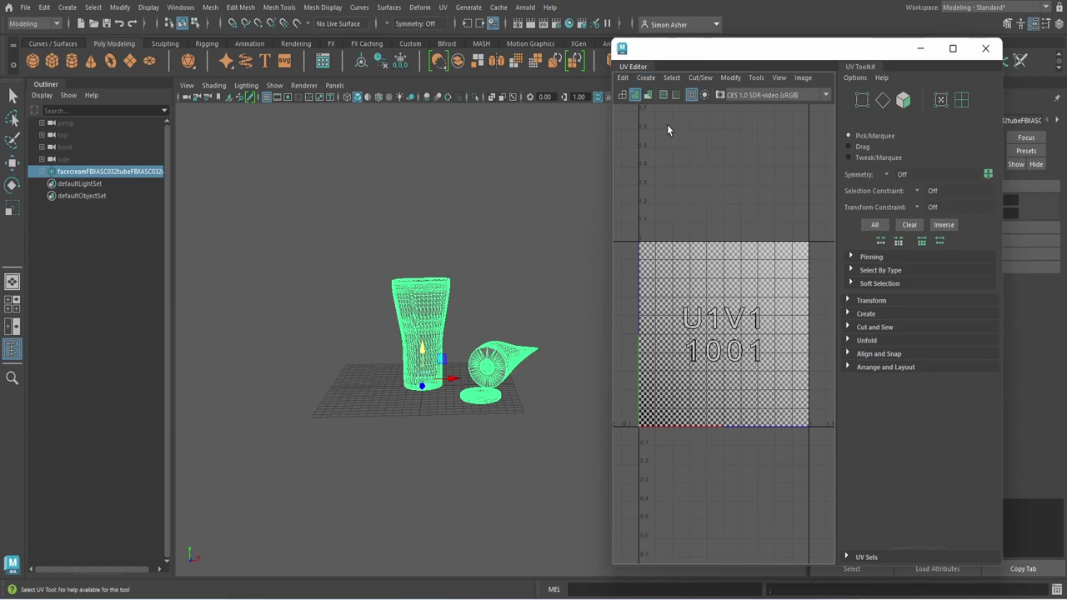
left_click(553, 253)
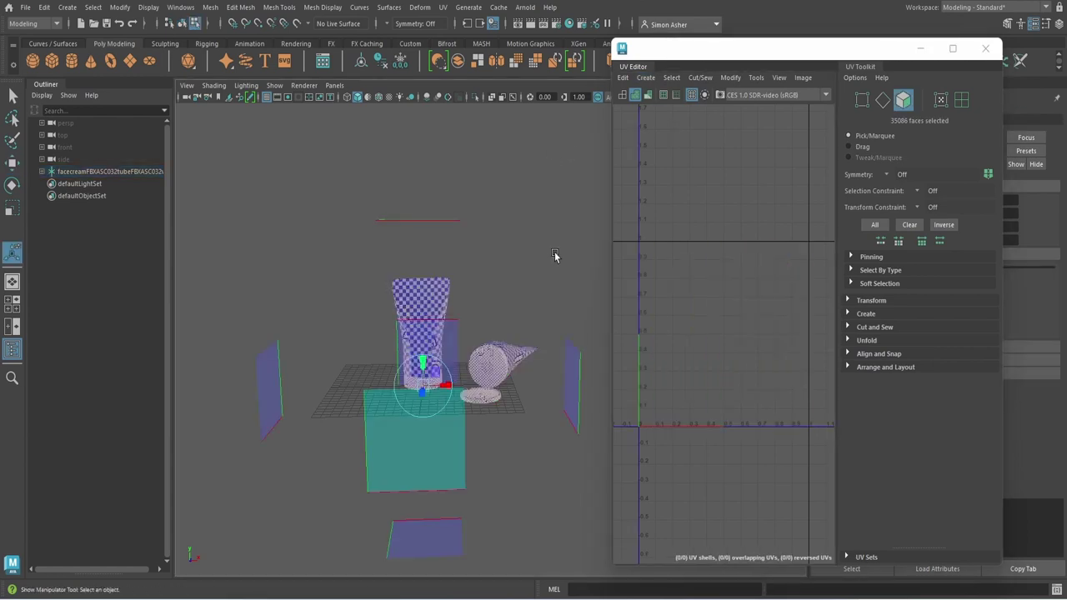
left_click_drag(360, 241, 583, 465)
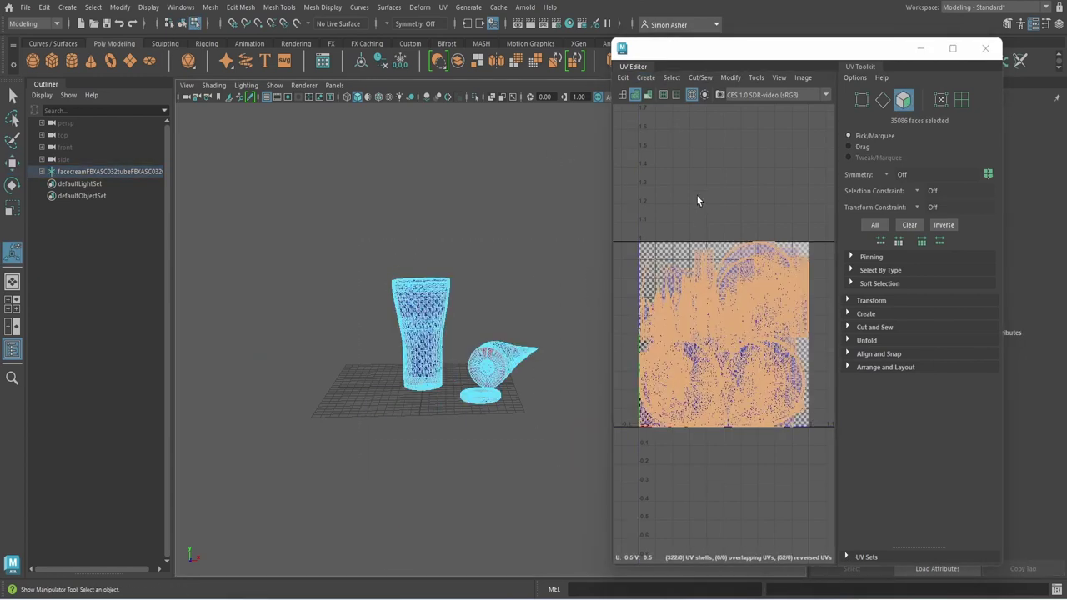
Select all UV shells of the model, unfold them and lay them out within the 1001 tile.
right_click_drag(687, 156, 623, 206)
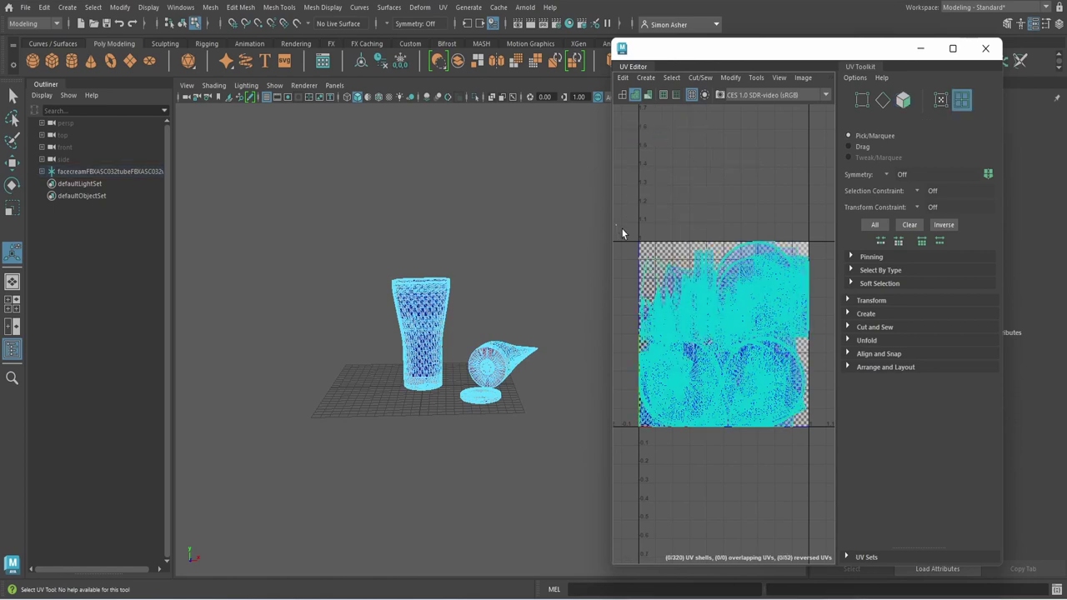
left_click_drag(620, 233, 823, 492)
right_click_drag(705, 197, 780, 379)
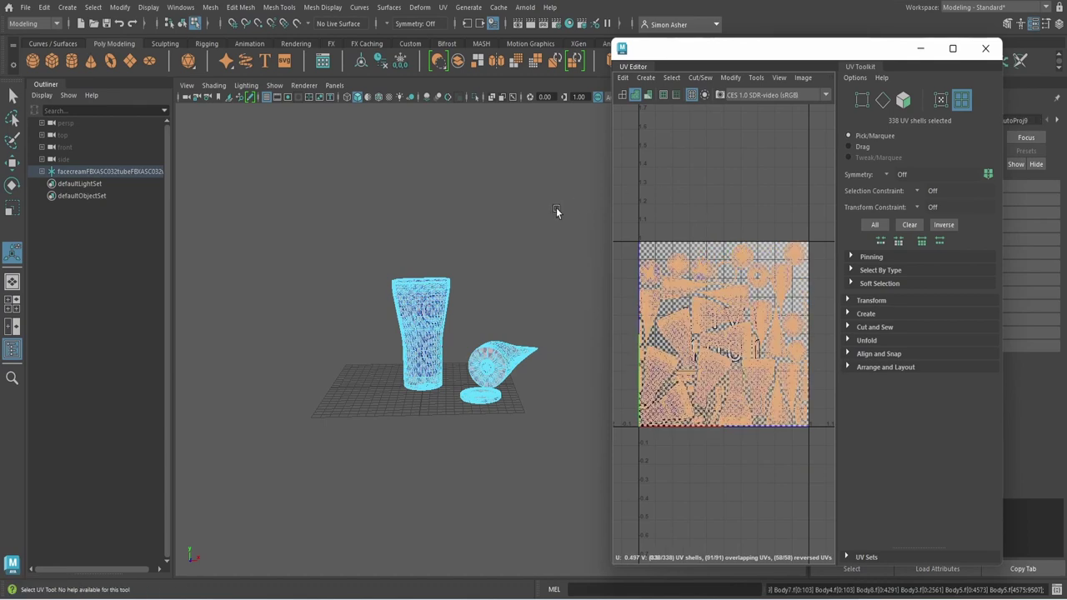
Examine the checker pattern around both tubes with the UV Editor minimised, and close the editor.
left_click(922, 51)
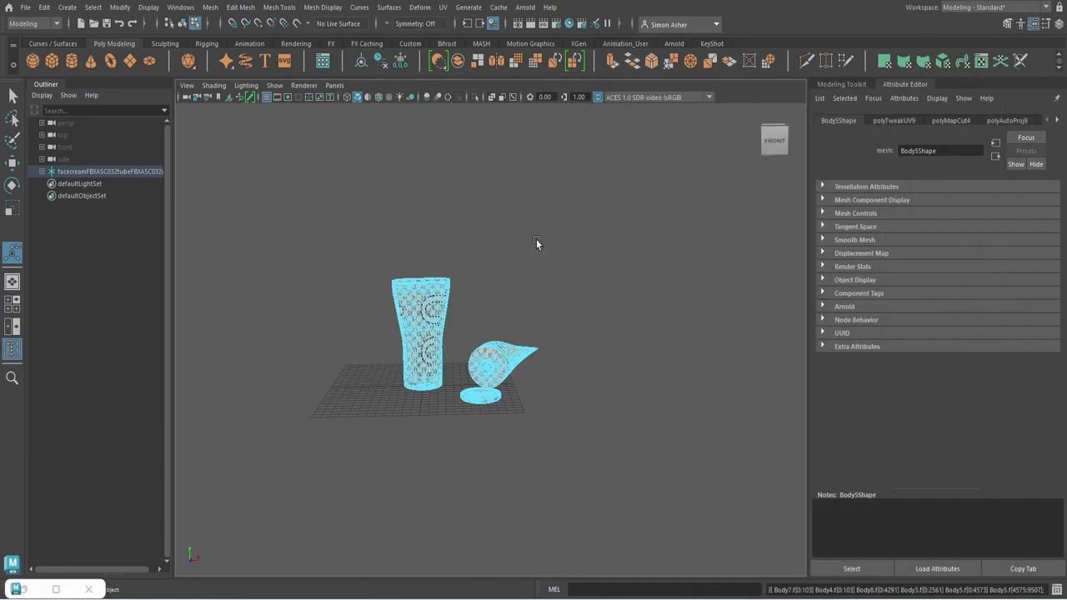
left_click(487, 233)
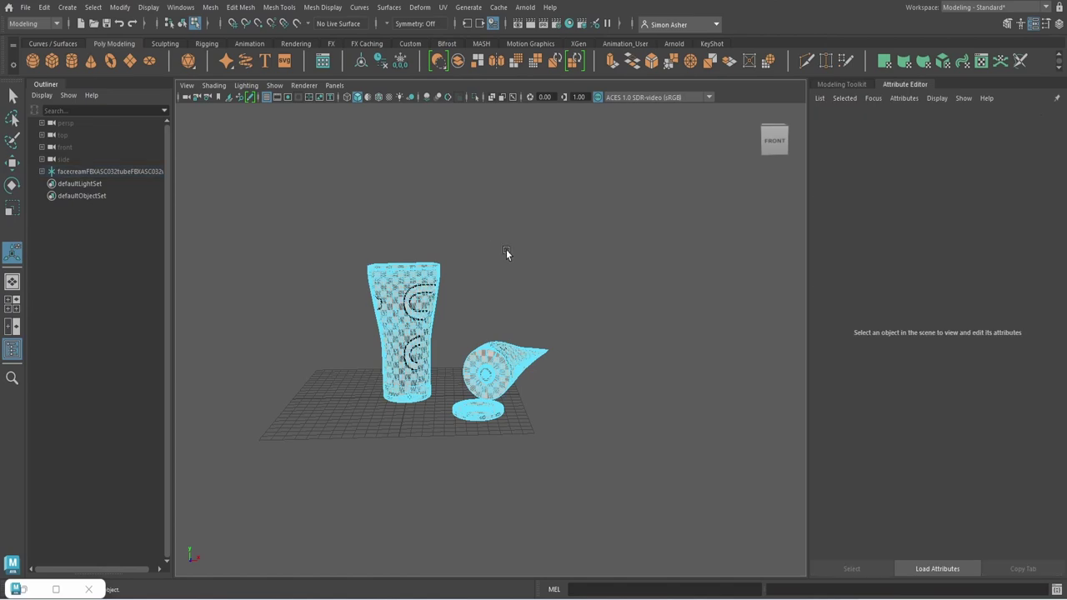
scroll(510, 246, "up", 5)
scroll(485, 278, "up", 3)
left_click_drag(483, 278, 635, 336, "alt")
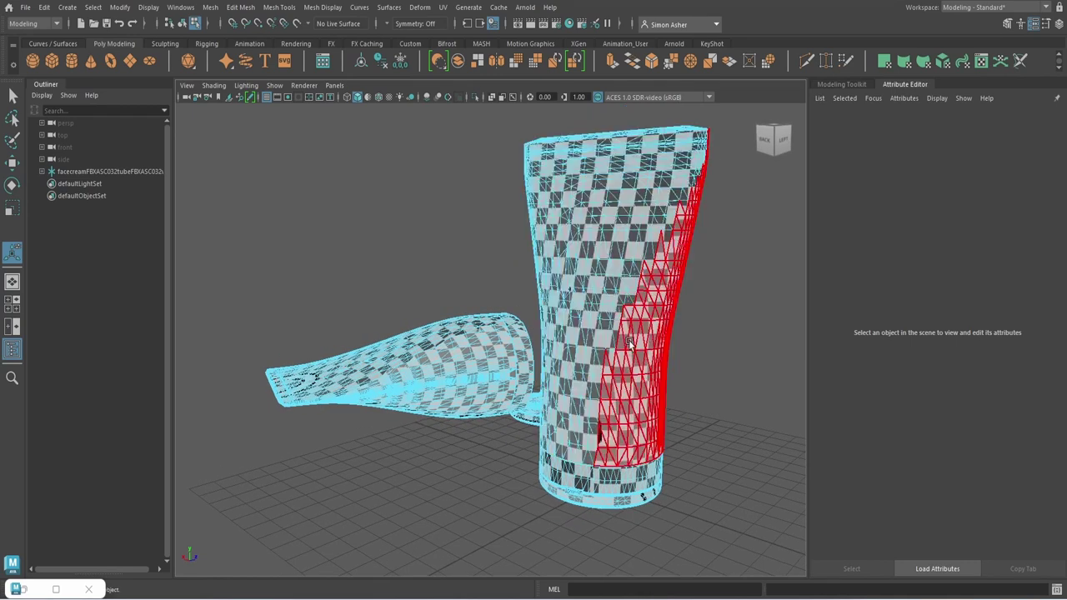
left_click_drag(598, 324, 461, 342, "alt")
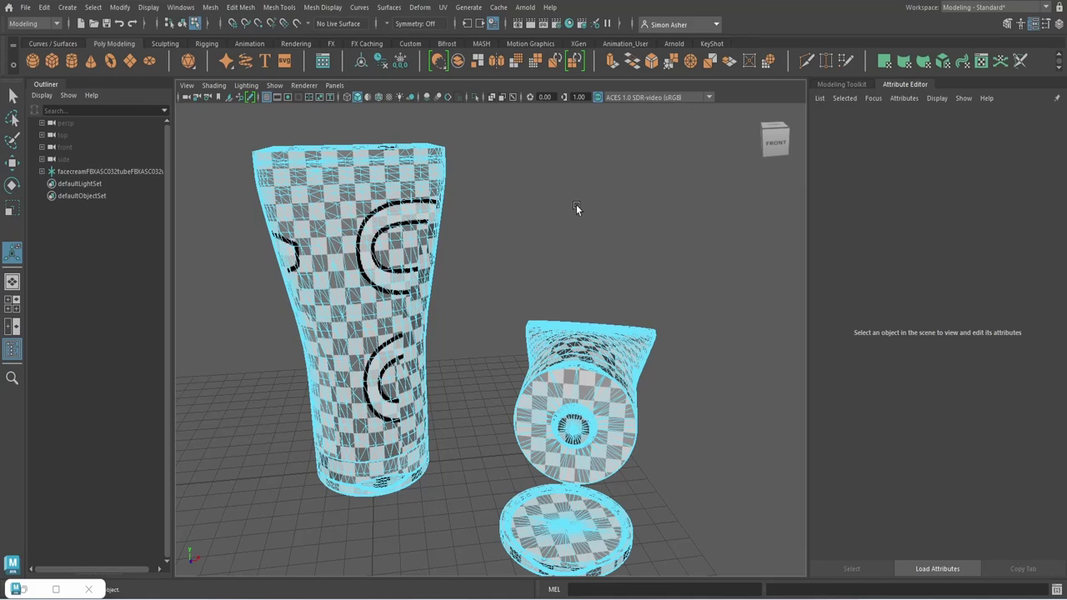
left_click(89, 590)
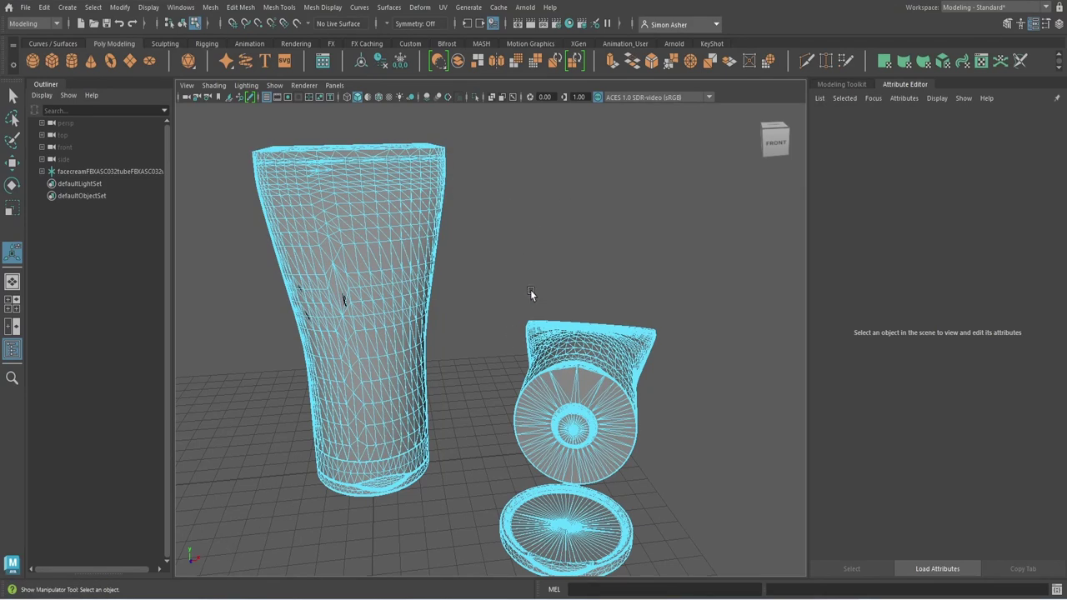
In object mode, select the bodies of both tubes and assign them a new Blinn material.
right_click_drag(537, 236, 554, 227)
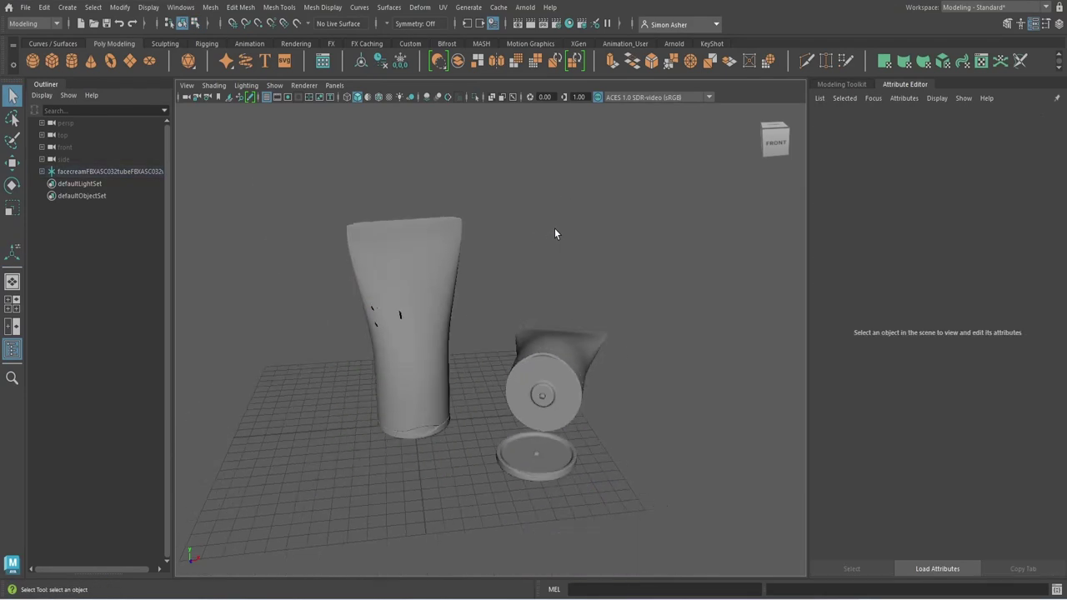
left_click(404, 272)
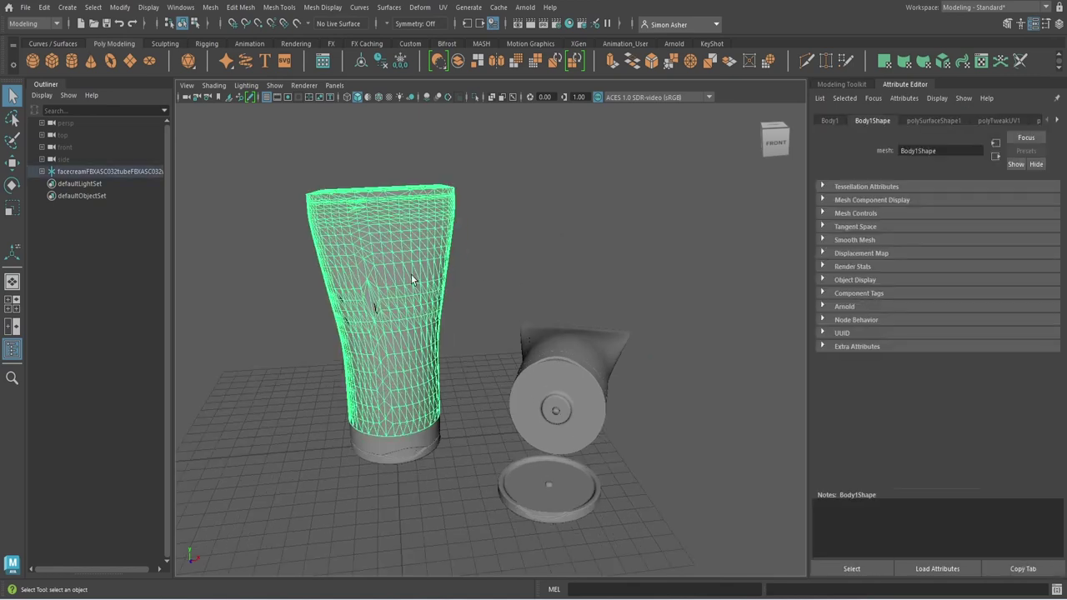
left_click(577, 337)
right_click_drag(562, 231, 640, 487)
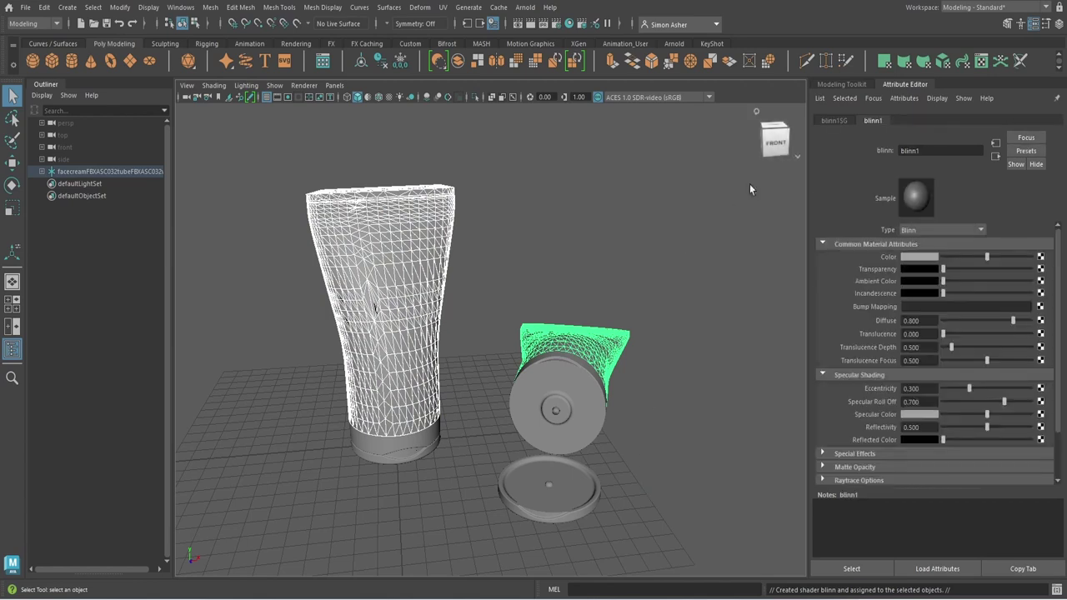
Set the tube bodies' Blinn color to dark red and deselect the bodies.
left_click(916, 257)
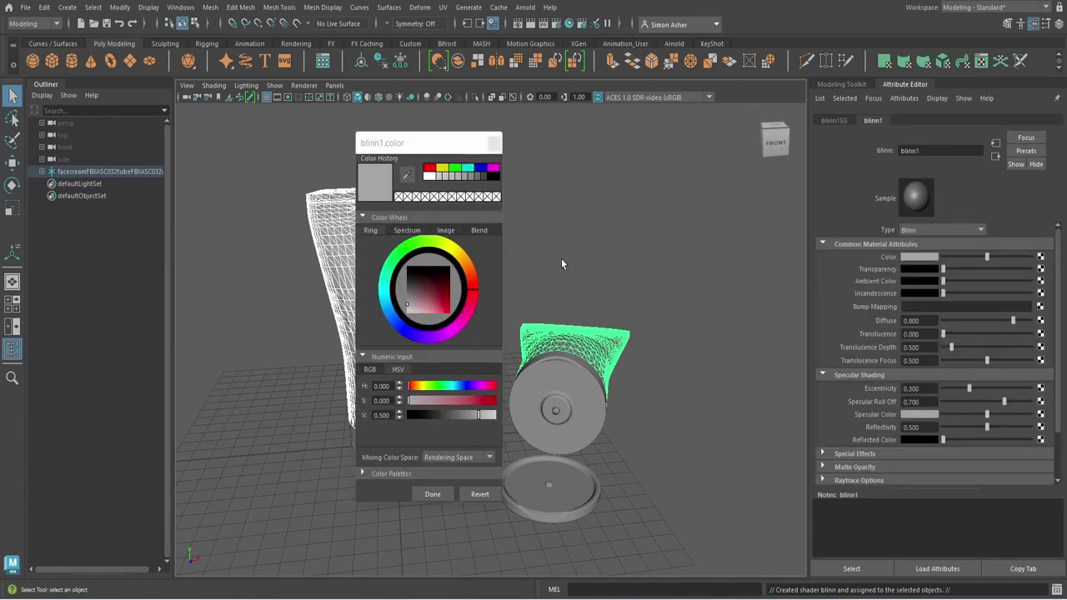
left_click(441, 306)
left_click(433, 494)
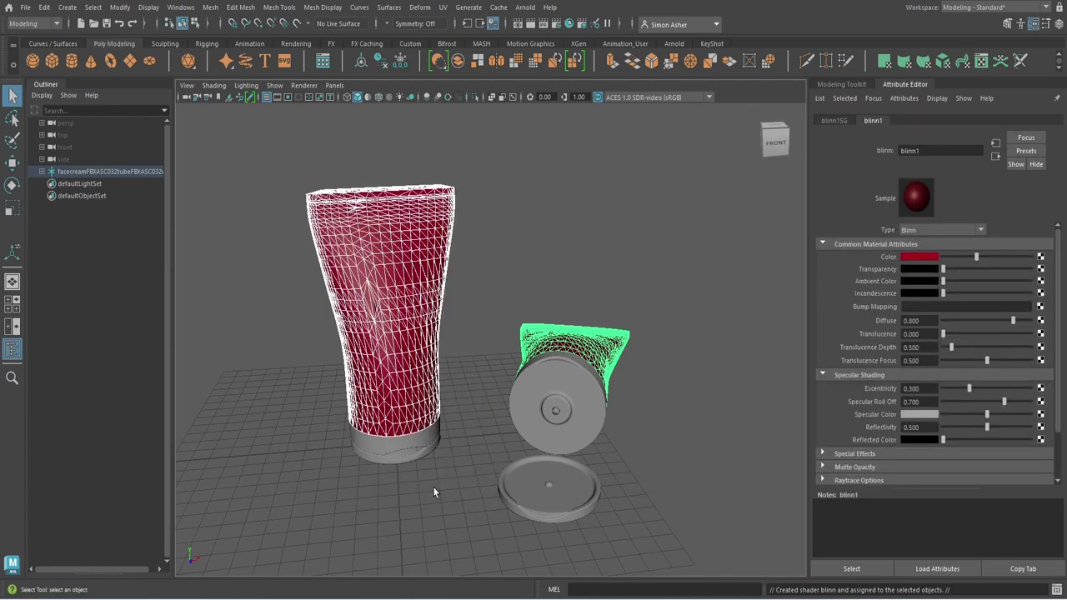
left_click(547, 237)
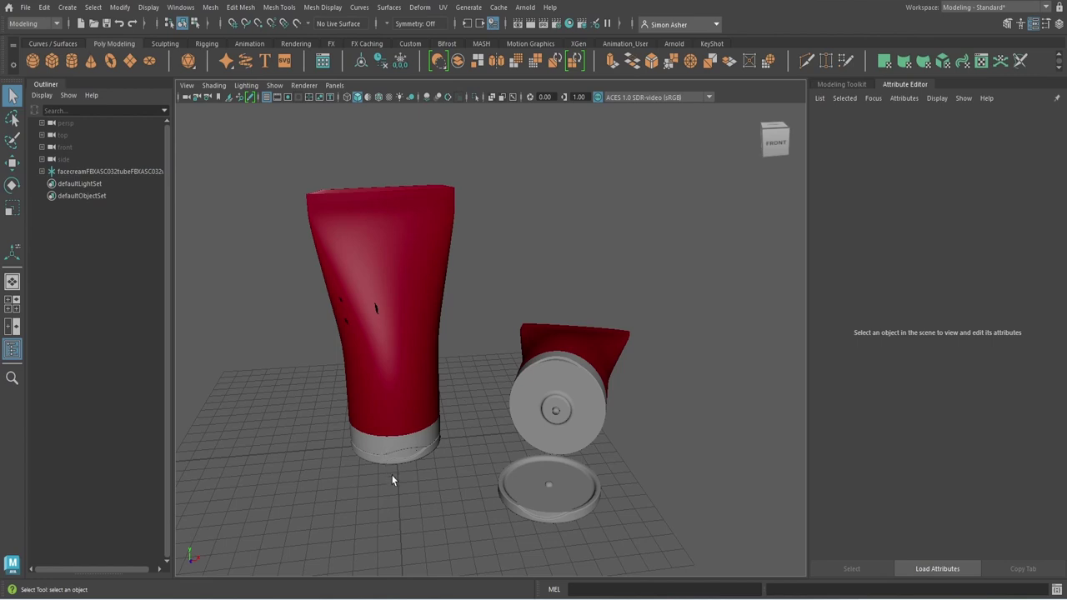
Select the standing tube's cap parts, including the upper collar, the lid and the small hinge piece between them.
left_click_drag(391, 474, 404, 473, "alt")
left_click_drag(494, 477, 564, 459, "alt")
left_click(413, 415)
left_click(415, 428, "shift")
scroll(564, 459, "up", 3)
scroll(564, 458, "up", 2)
middle_click_drag(564, 458, 517, 329, "alt")
scroll(516, 328, "up", 4)
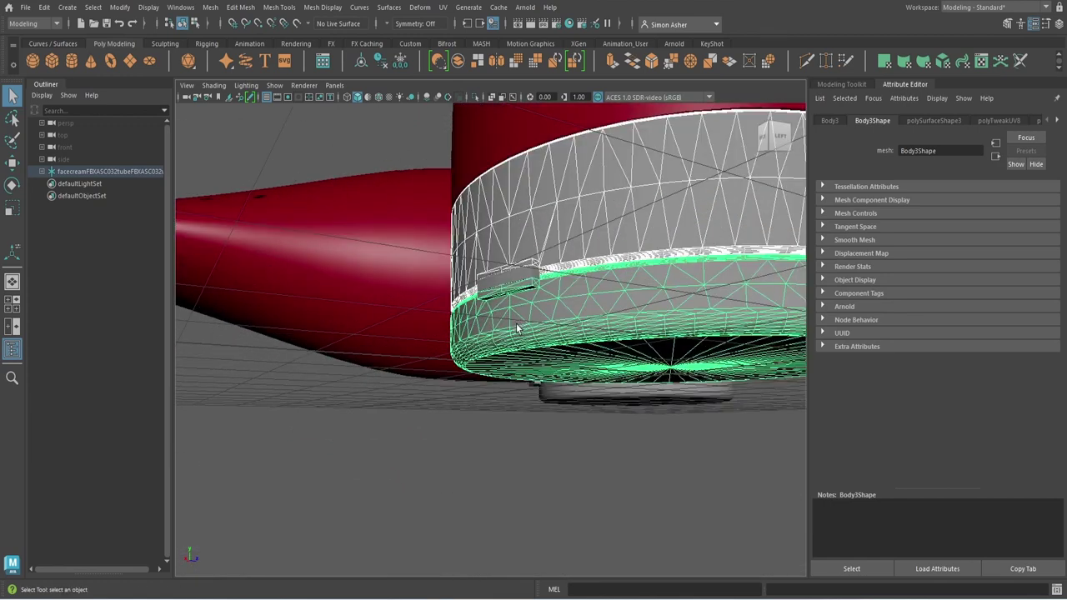
left_click(522, 279, "shift")
scroll(522, 279, "down", 5)
Add the lying tube's cap and open lid to the cap selection and assign a new Blinn material to all cap parts.
left_click_drag(516, 284, 392, 371, "alt")
left_click(575, 490, "shift")
left_click(598, 345)
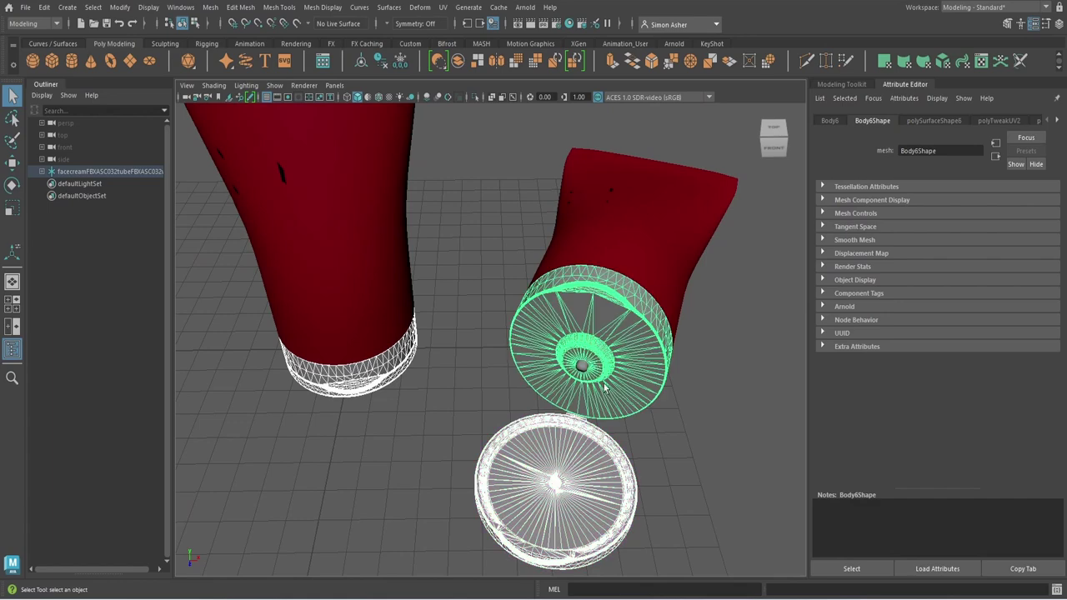
left_click_drag(598, 345, 530, 232, "alt")
left_click(276, 267, "shift")
scroll(275, 266, "down", 3)
right_click_drag(505, 147, 592, 478)
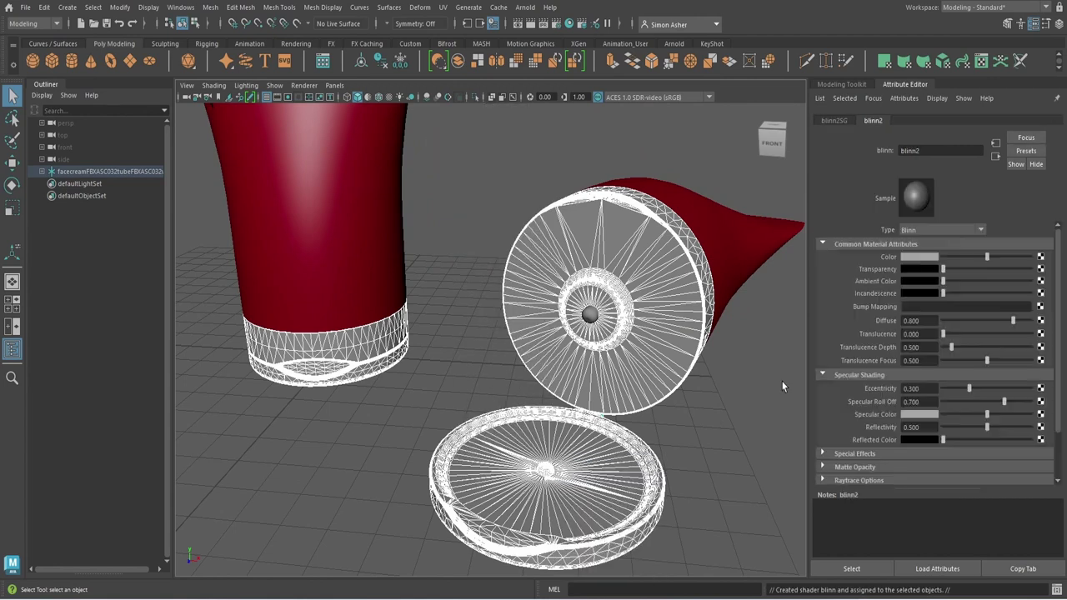
Set the cap parts' Blinn color to a violet-blue with a hue of about 243, and deselect them.
left_click(918, 257)
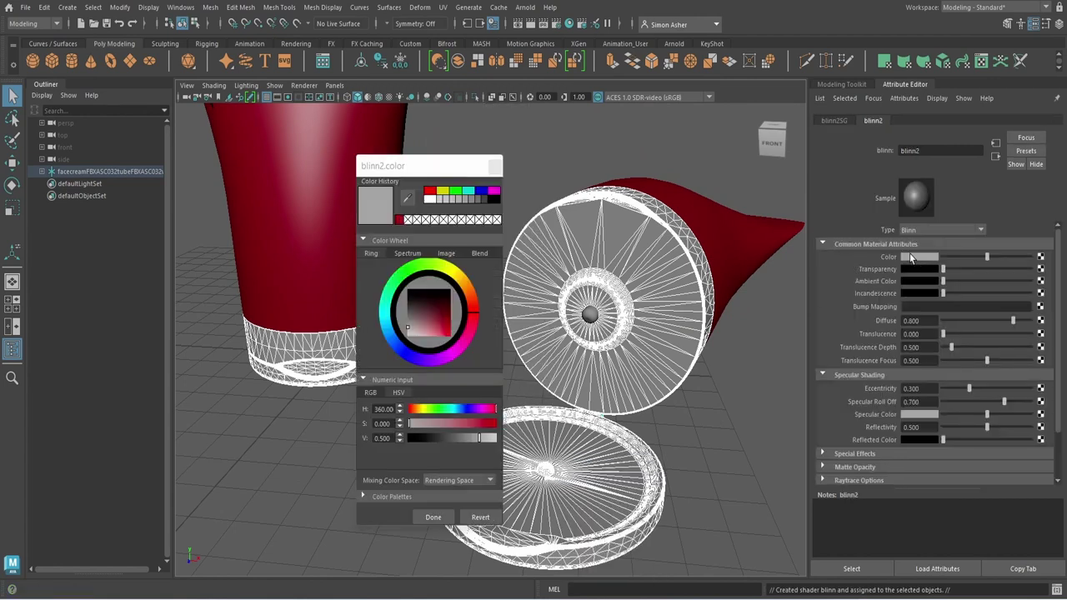
left_click(411, 356)
left_click(434, 332)
left_click(432, 517)
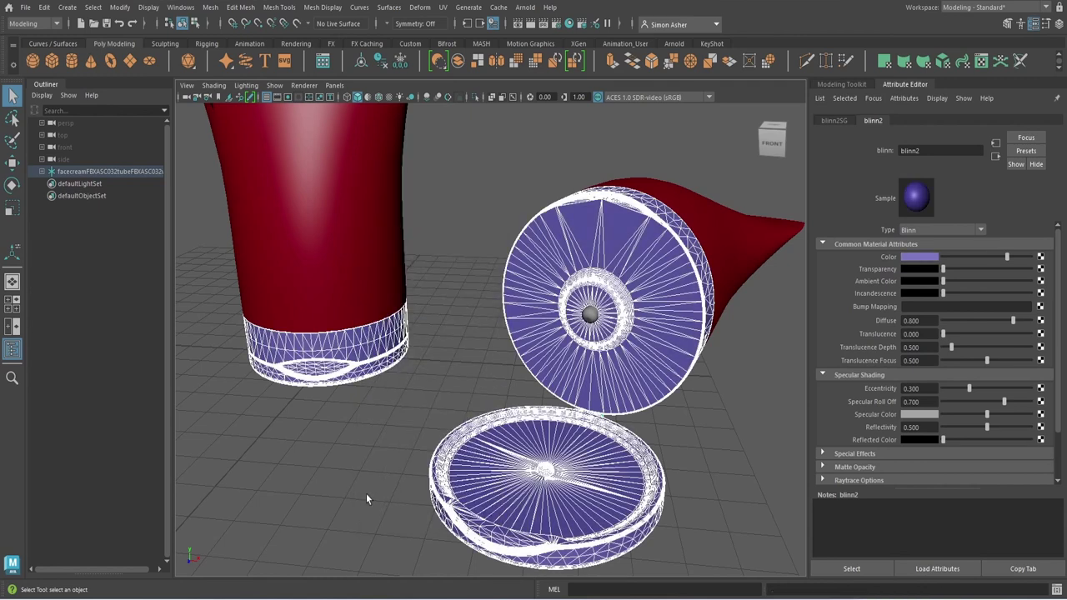
left_click(366, 493)
Assign a new Blinn material to the small piece in the lying tube's nozzle and color it light green.
left_click(587, 316)
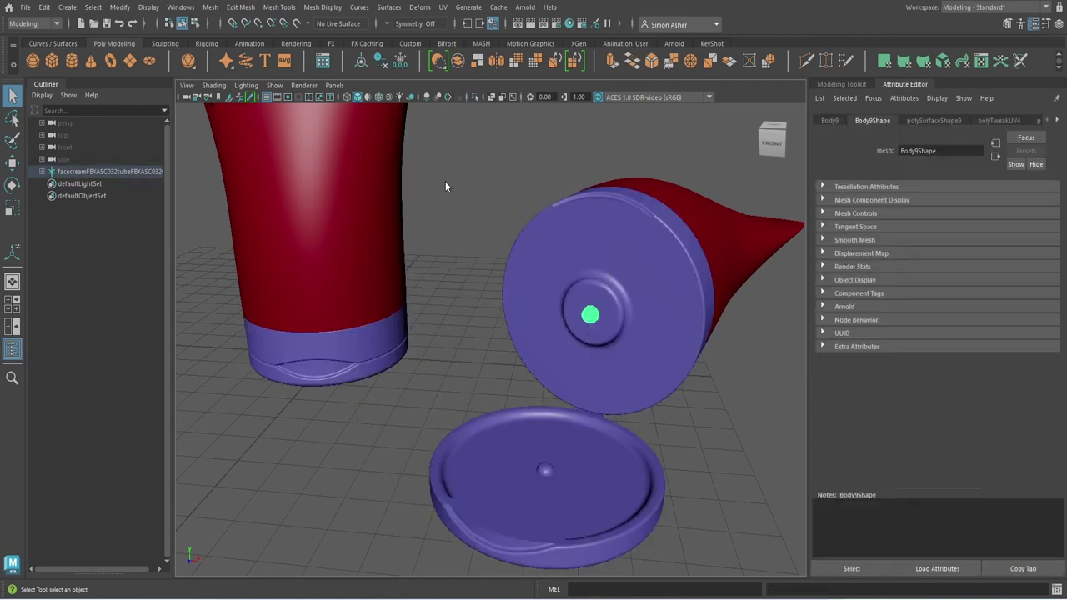
right_click_drag(445, 181, 529, 486)
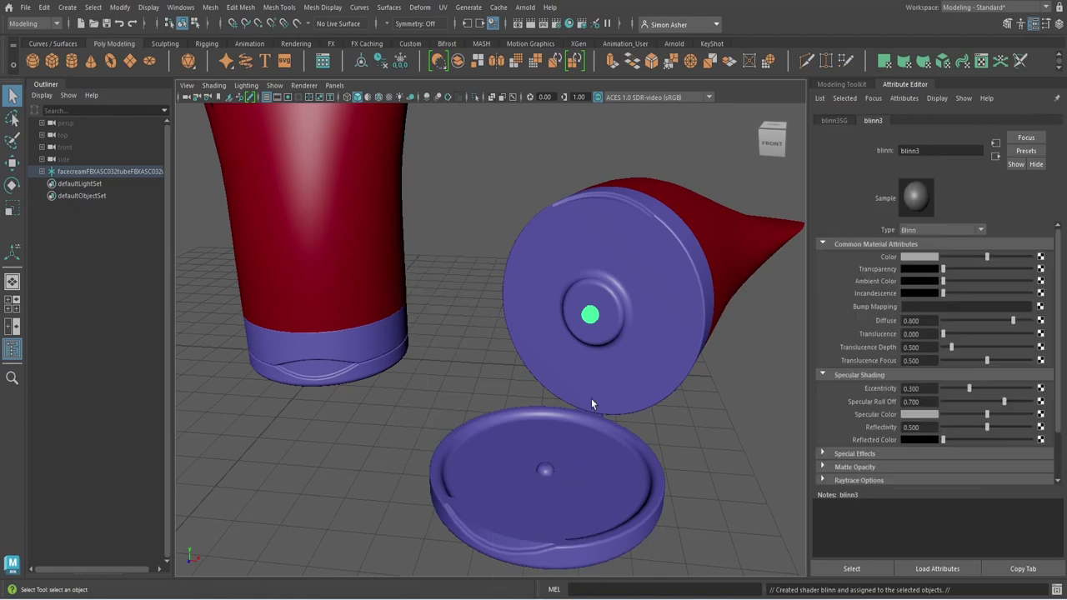
left_click(916, 257)
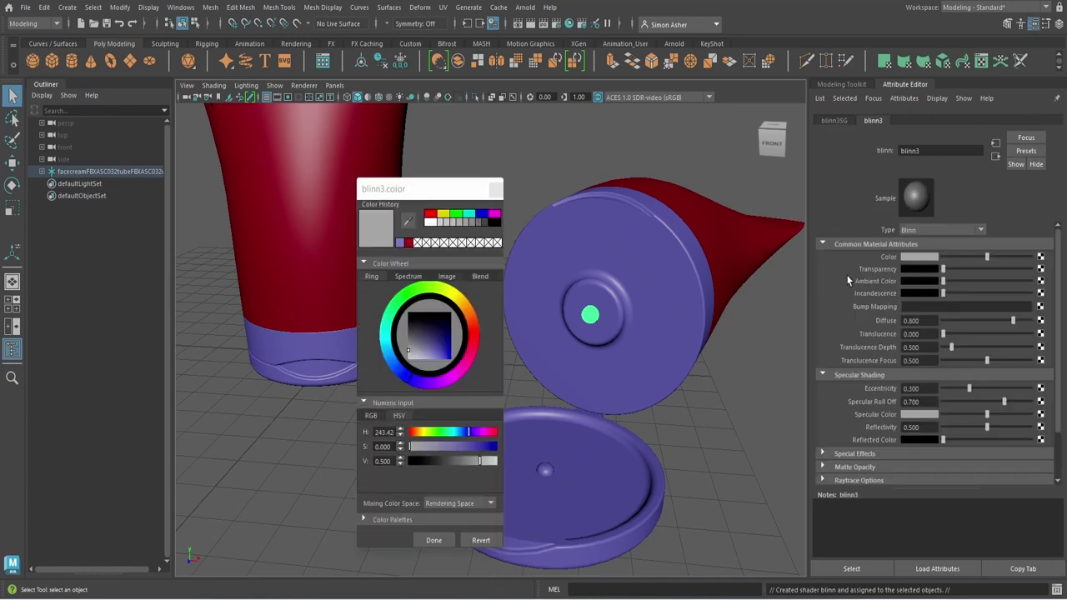
left_click(422, 295)
left_click(438, 356)
left_click(433, 539)
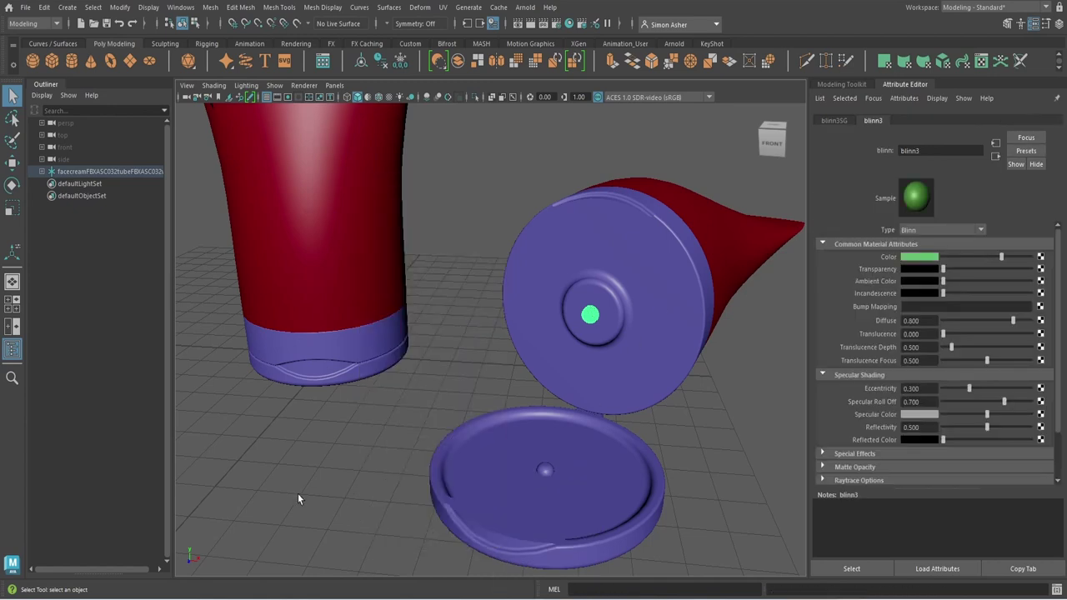
left_click(299, 494)
Export the whole scene as an FBX file named "face cream tube texturing" to the Desktop.
scroll(372, 462, "down", 8)
mouse_move(372, 463)
left_mouse_down("alt")
mouse_move(376, 443)
mouse_move(462, 417)
mouse_move(477, 434)
mouse_move(389, 459)
mouse_move(376, 452)
mouse_move(387, 449)
left_mouse_up("alt")
middle_click_drag(403, 449, 400, 493, "alt")
scroll(443, 461, "up", 3)
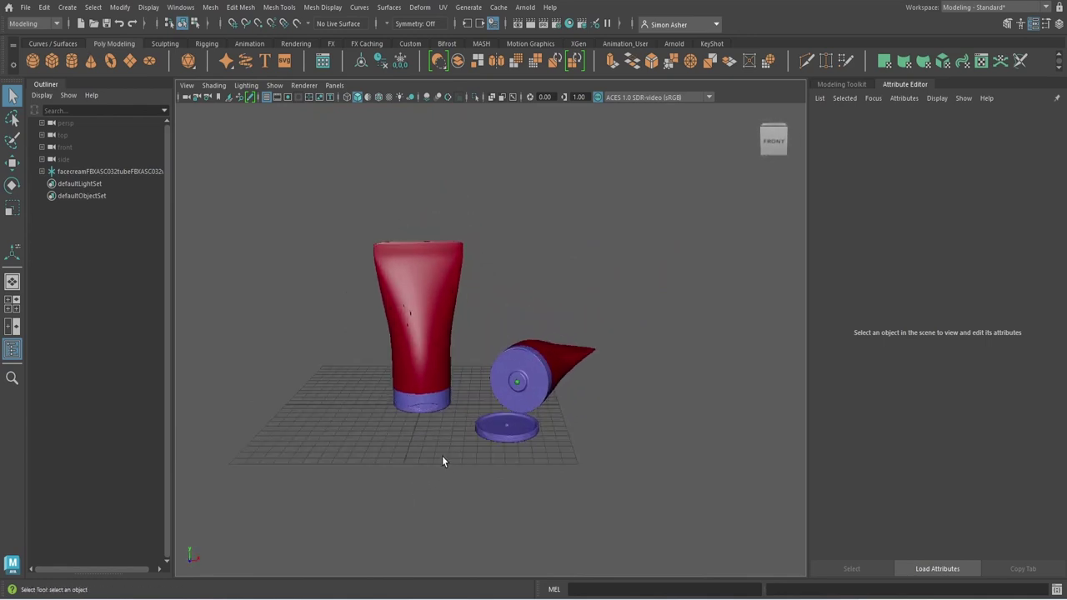
left_click(26, 6)
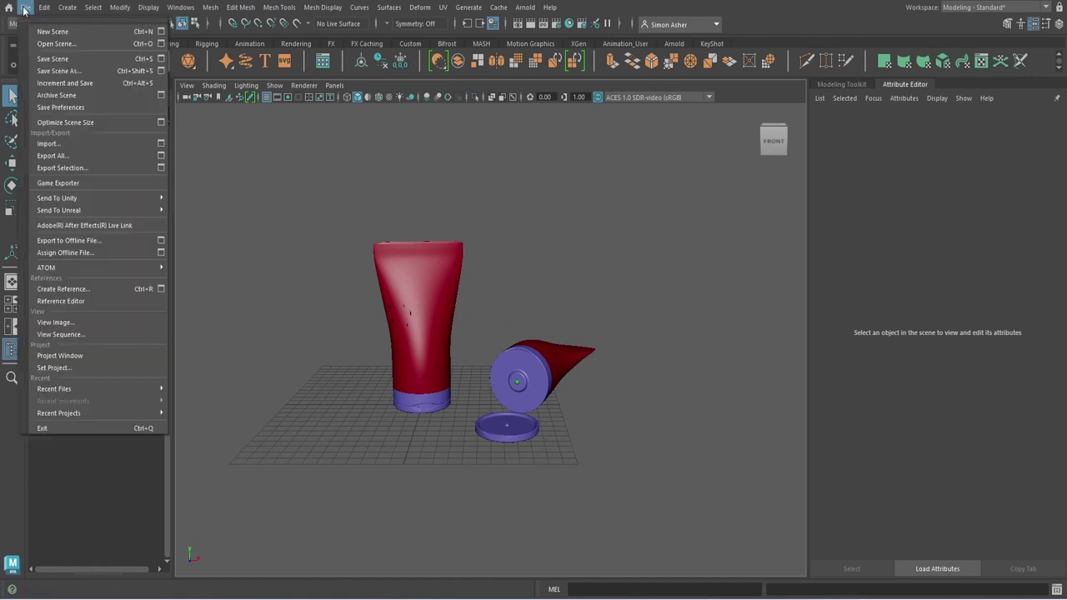
left_click(81, 155)
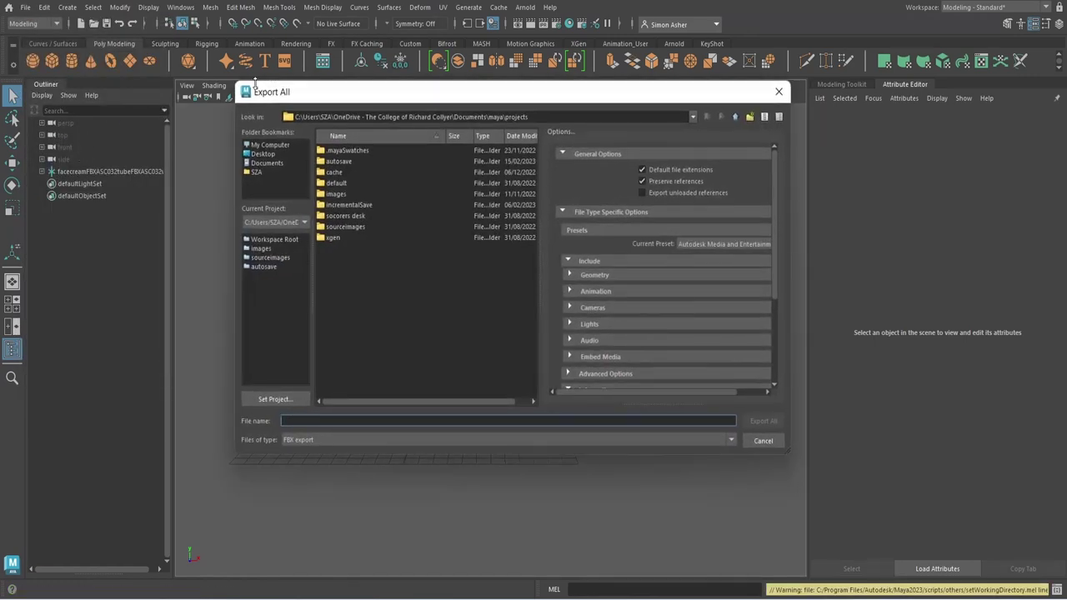
left_click(262, 154)
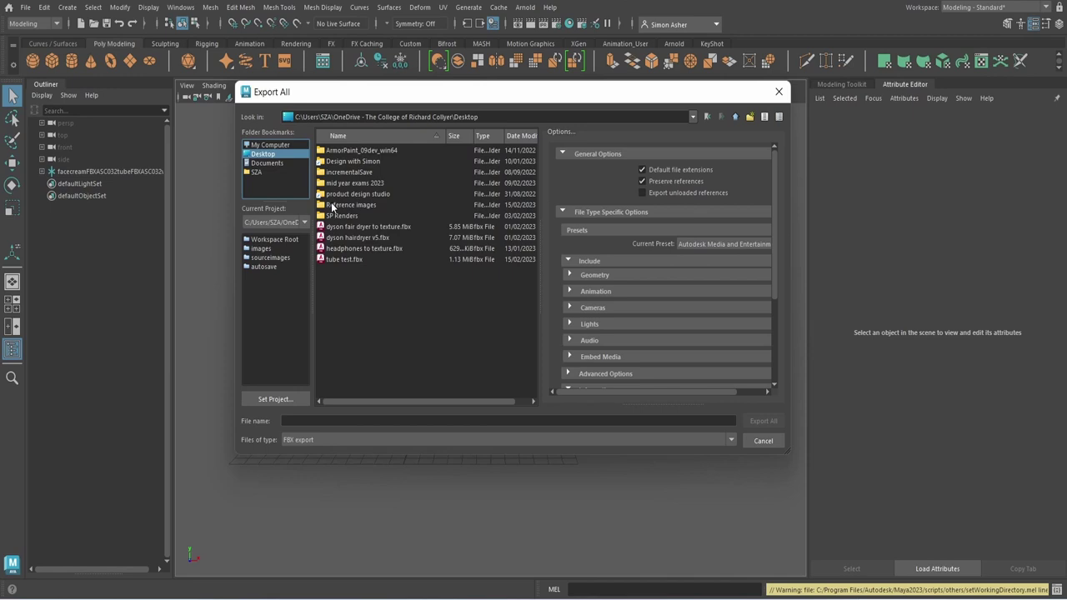
left_click(392, 419)
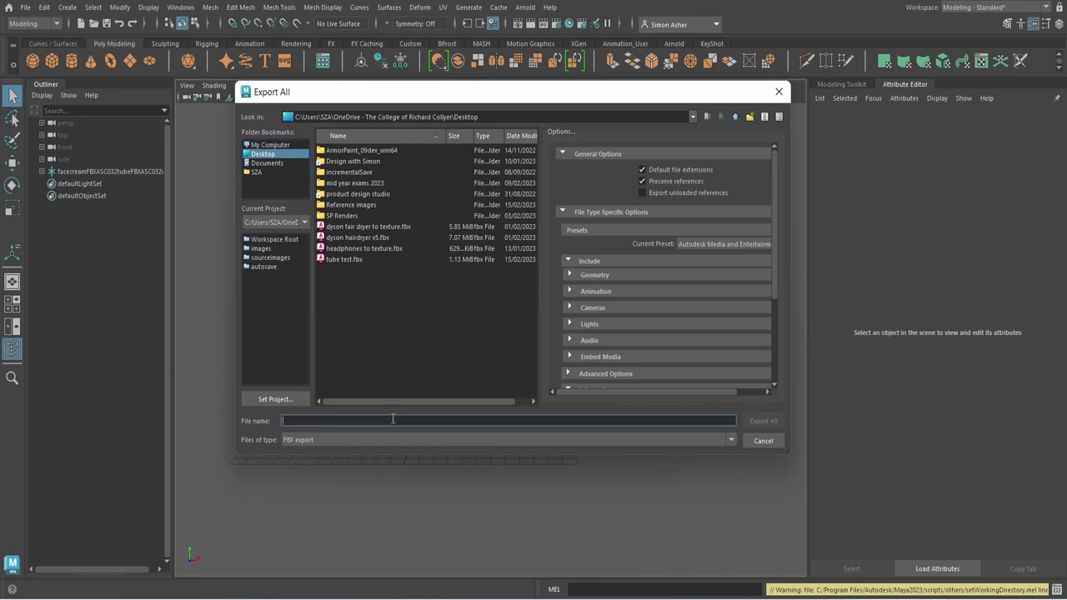
type("face cream tube texturing")
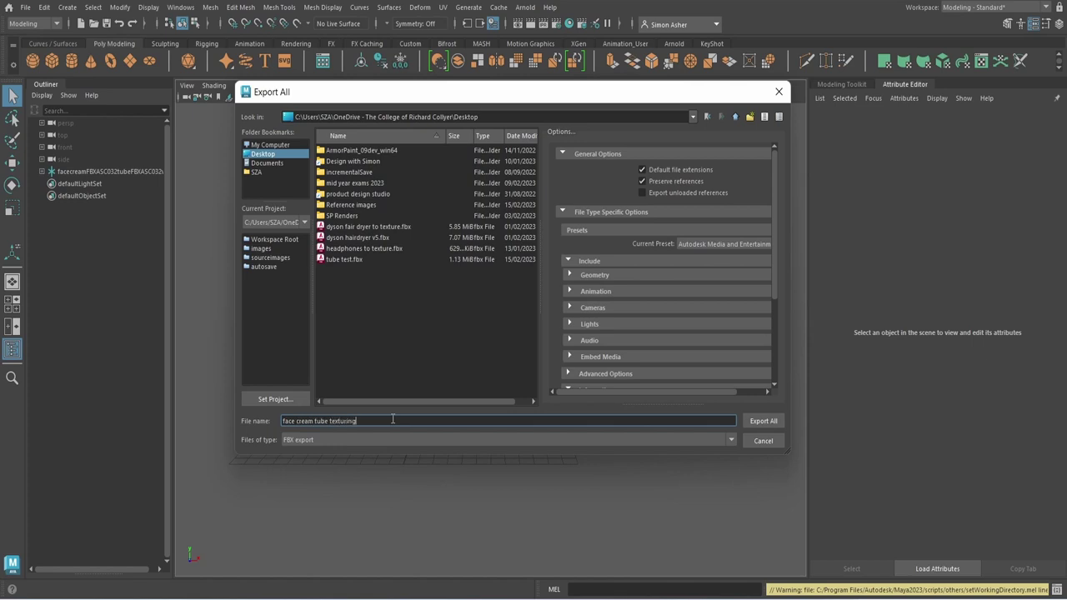
key("Return")
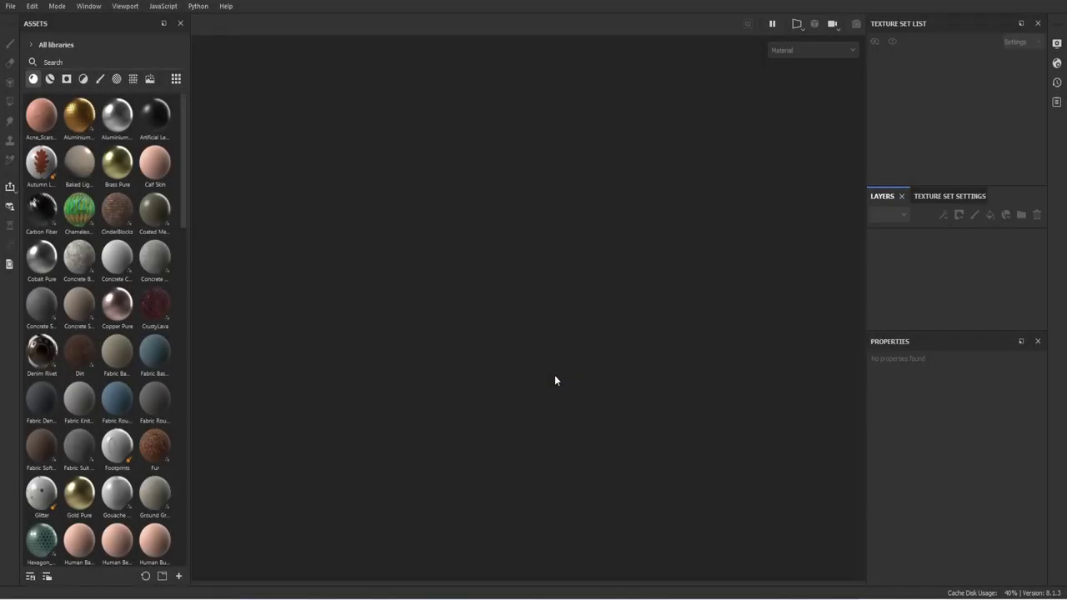
In Substance 3D Painter, create a new project from face cream tube texturing.fbx with a document resolution of 2048.
left_click(13, 8)
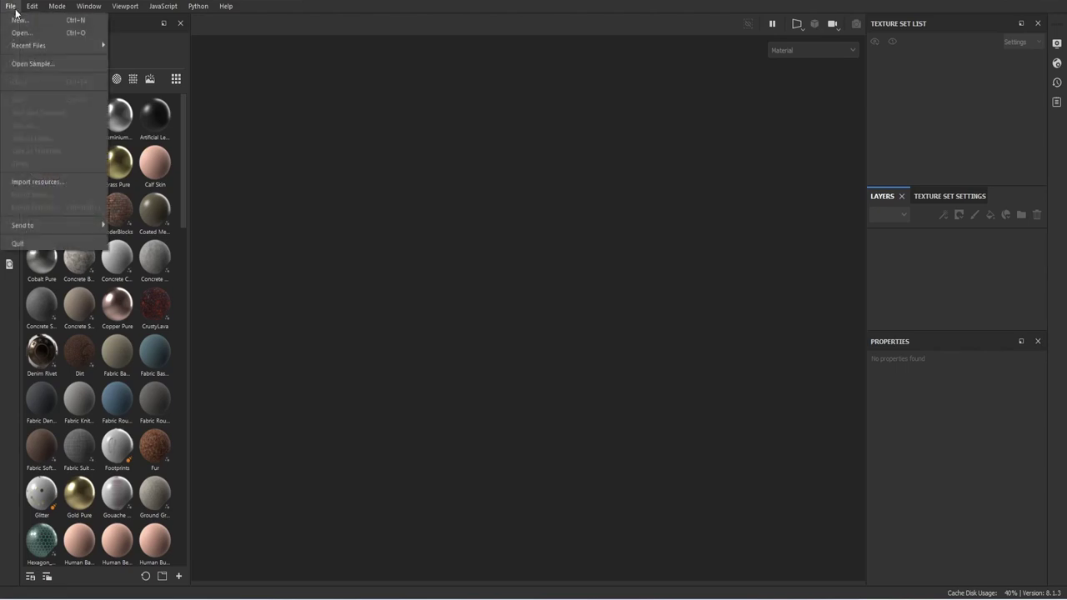
left_click(19, 20)
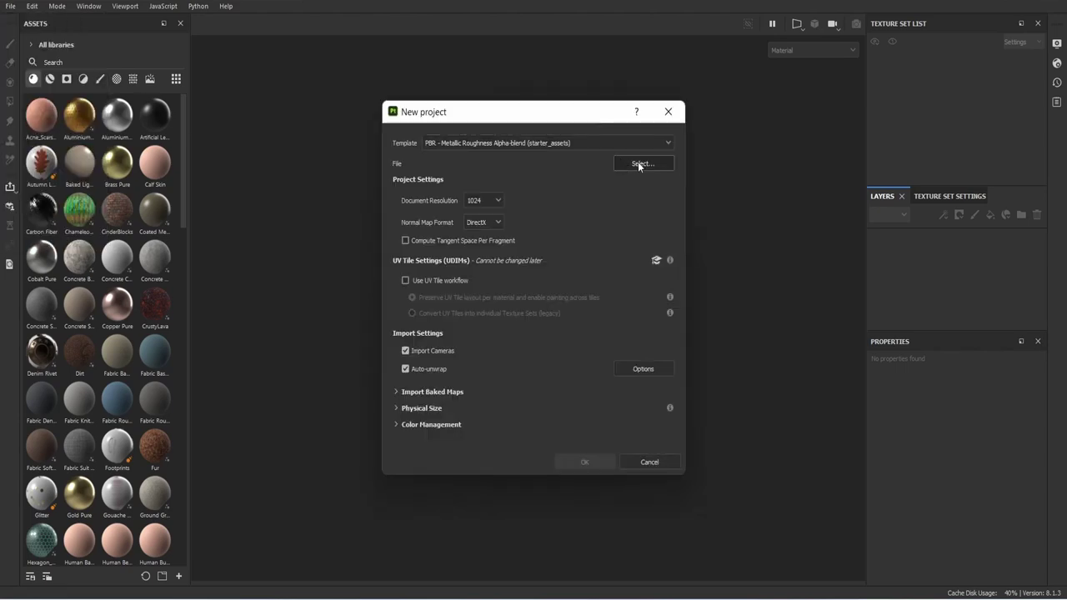
left_click(638, 164)
scroll(794, 310, "down", 2)
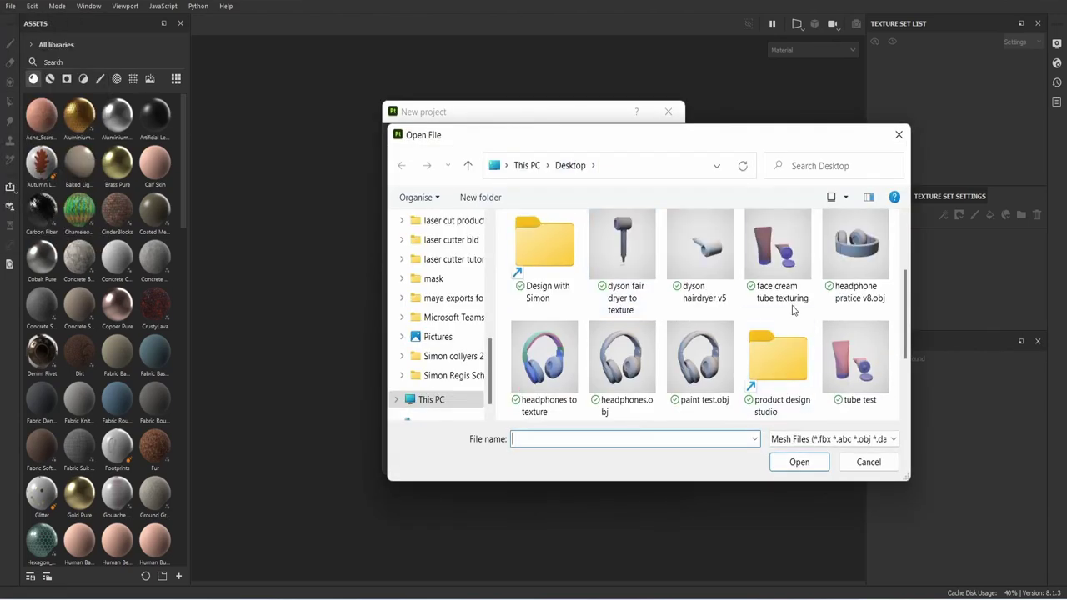
double_click(771, 250)
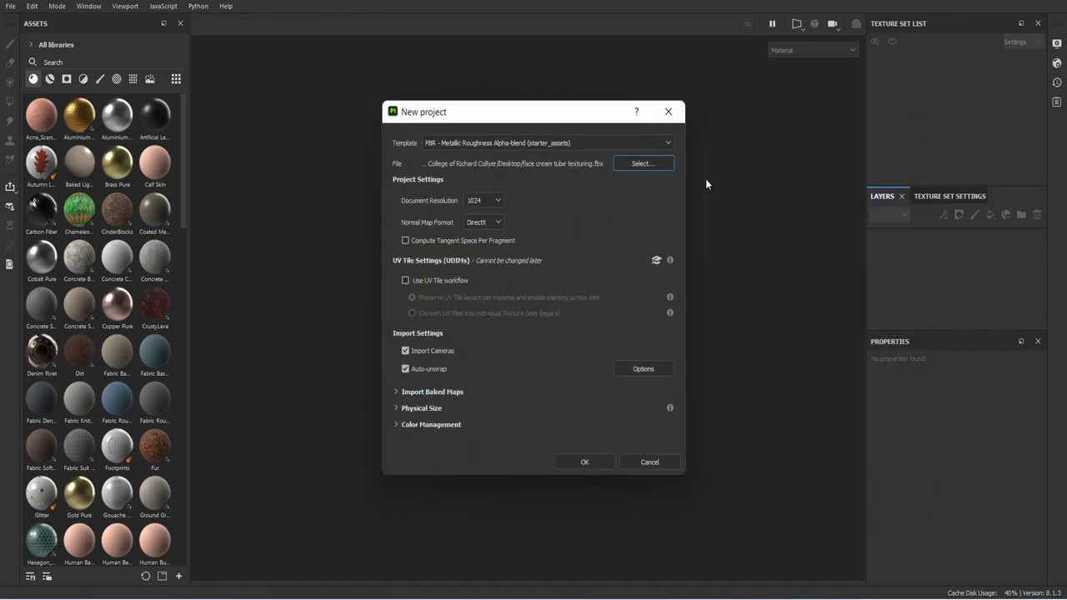
left_click(490, 200)
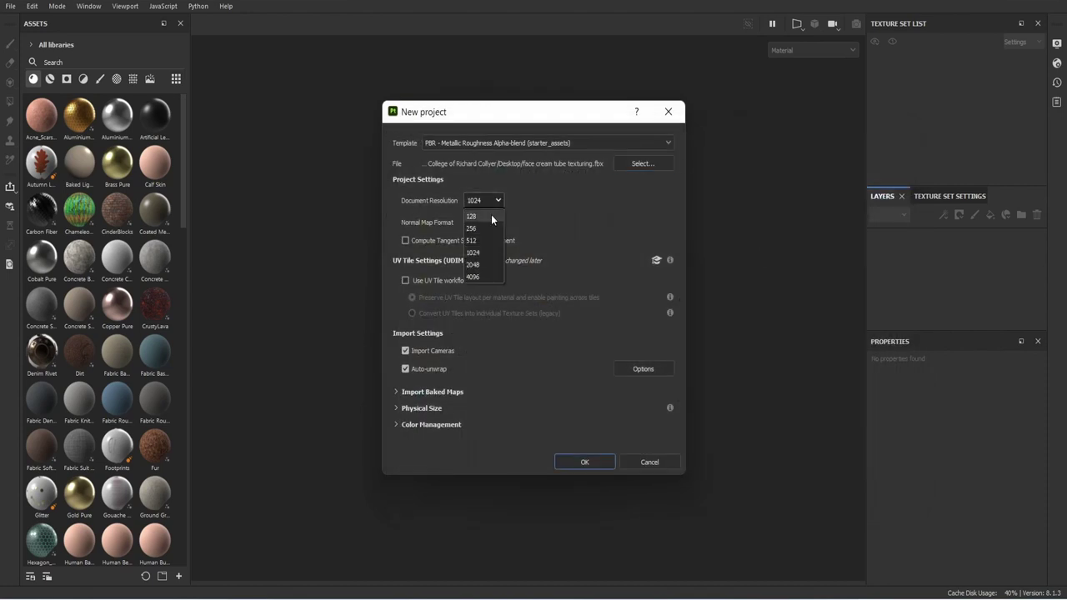
left_click(483, 265)
left_click(604, 466)
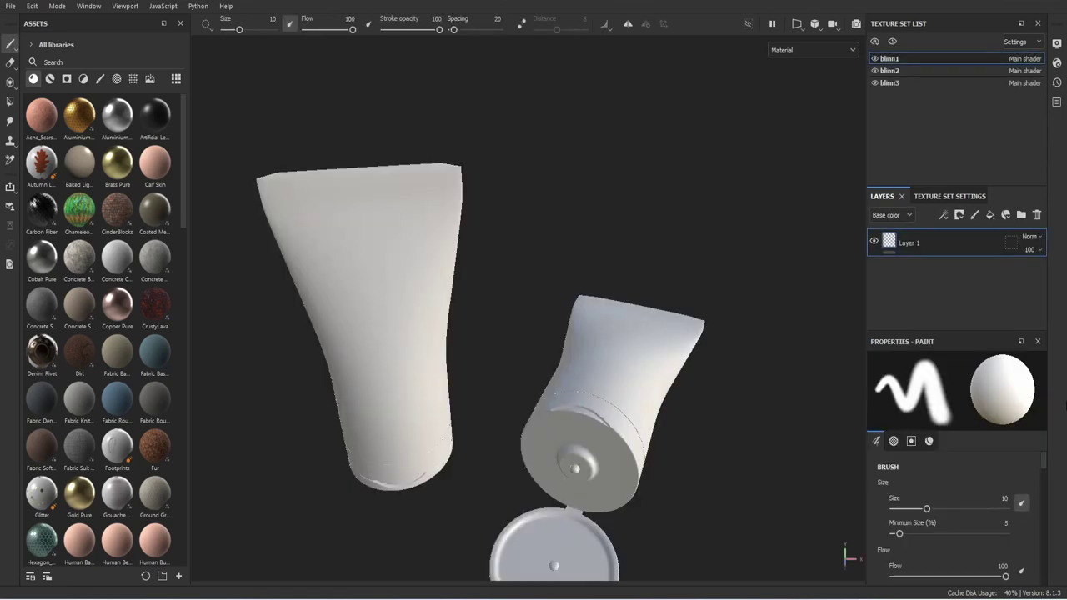
Bake the selected mesh maps for all texture sets at an output size of 2048.
left_click_drag(479, 361, 629, 265, "alt")
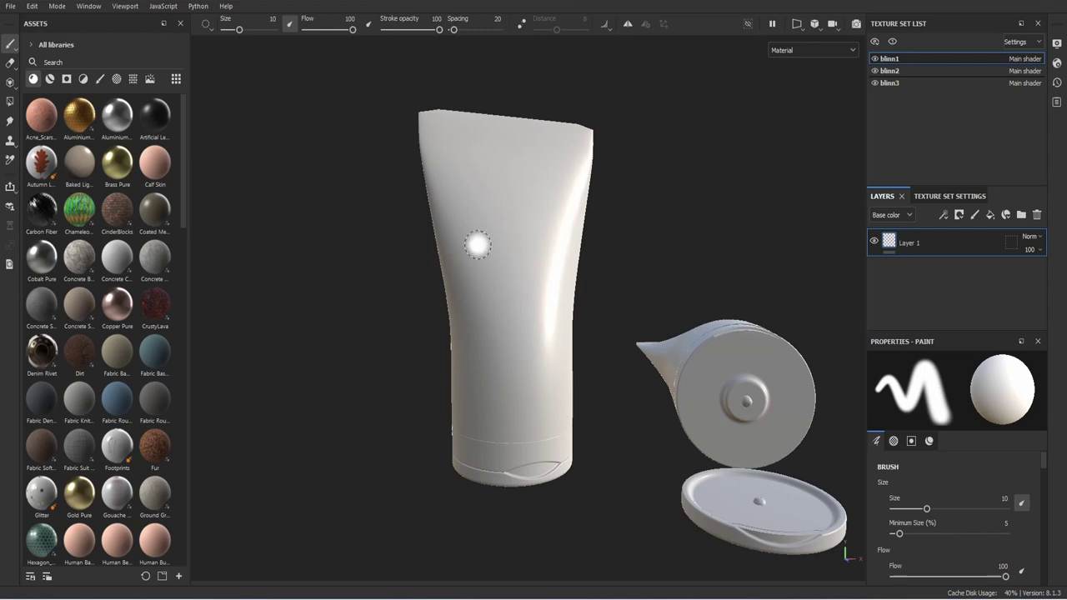
middle_click_drag(586, 307, 424, 197, "alt")
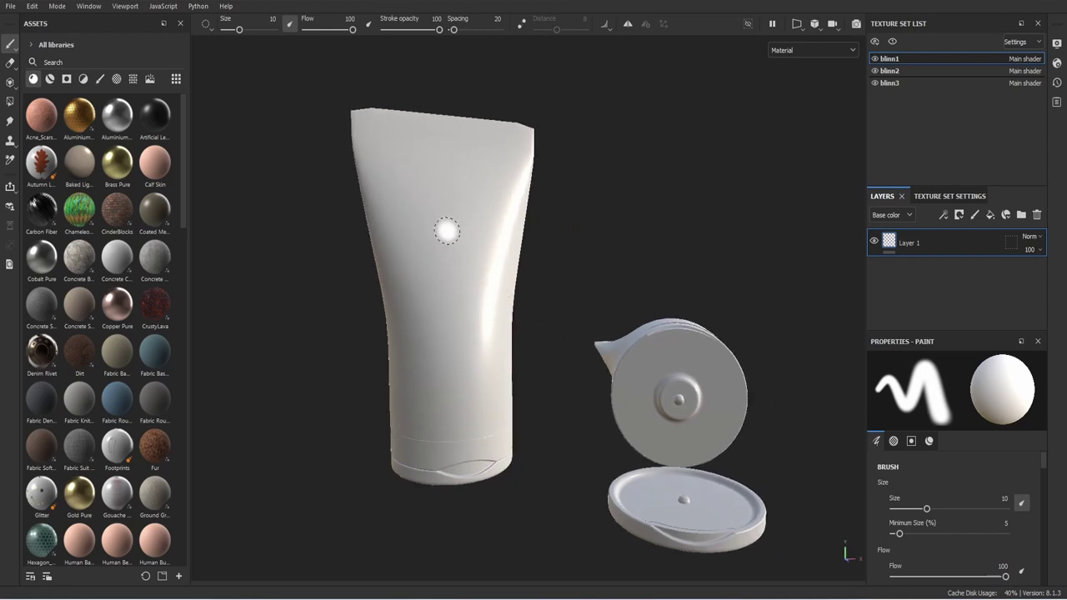
middle_click_drag(545, 334, 517, 327, "alt")
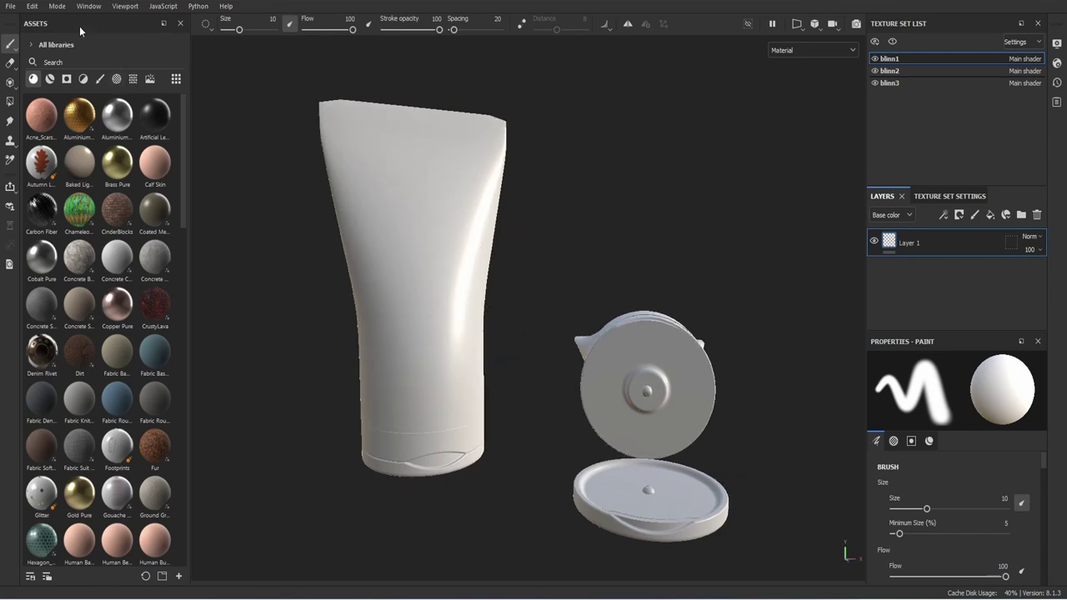
left_click(37, 12)
left_click(75, 73)
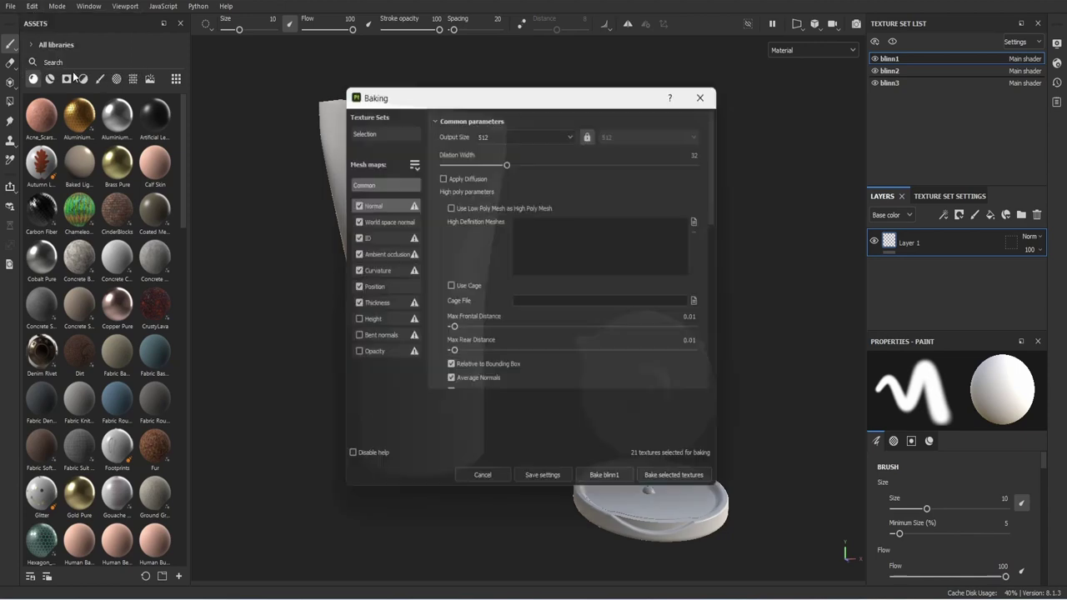
left_click(492, 130)
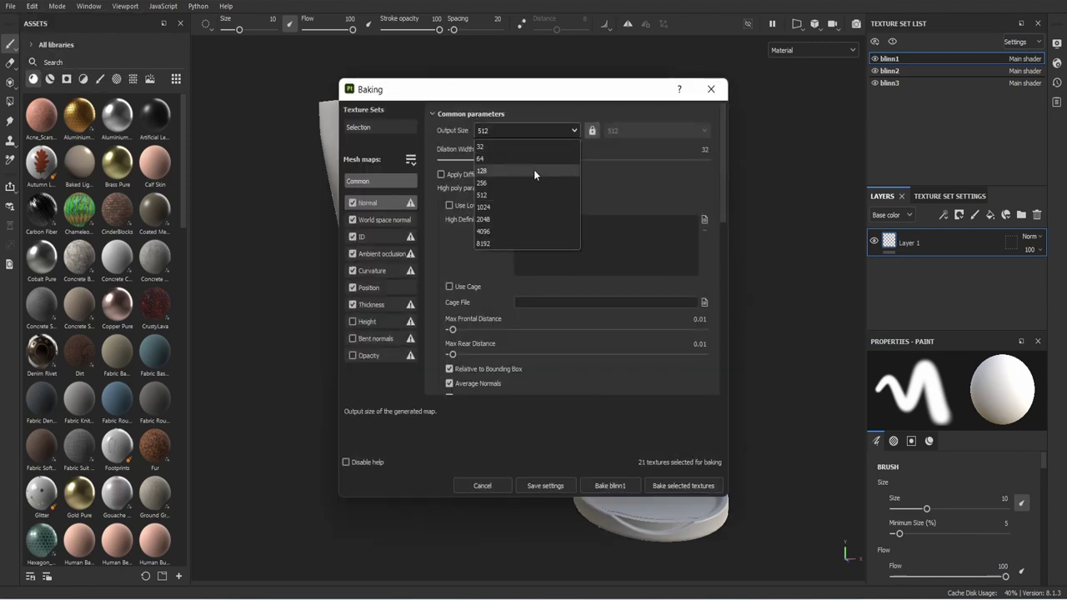
left_click(500, 219)
left_click(679, 487)
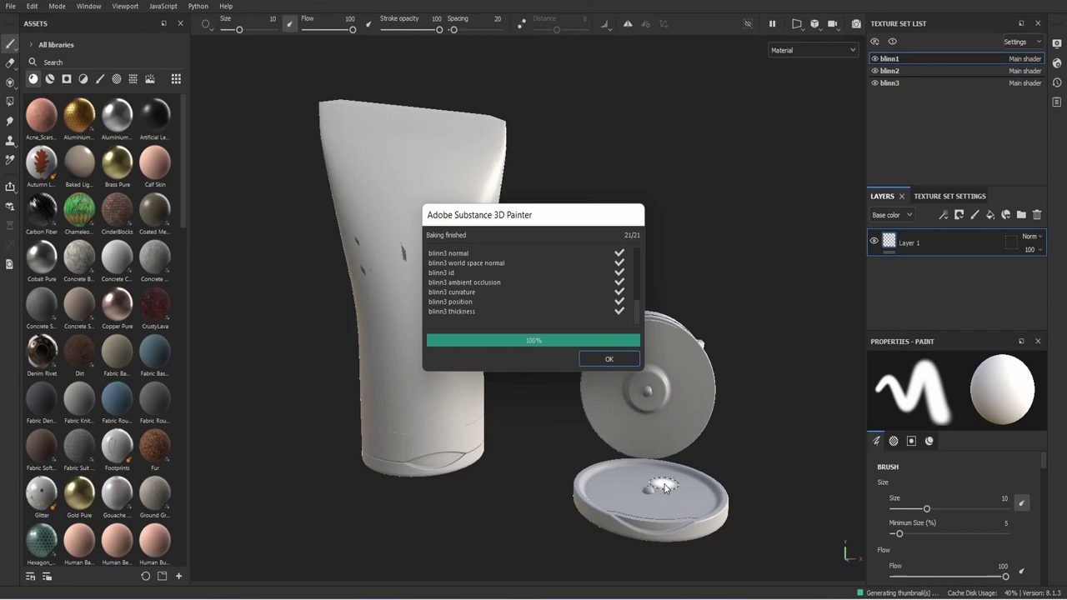
left_click(627, 358)
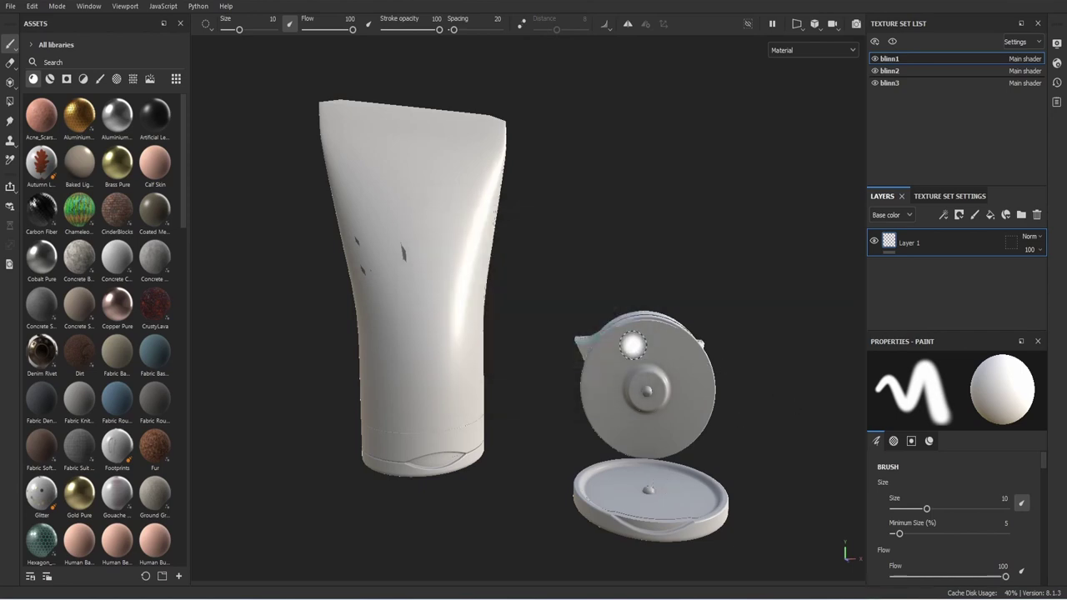
Apply the Plastic Glossy Pure material to the caps and set its base color to white.
mouse_move(614, 345)
left_mouse_down("alt")
mouse_move(579, 309)
mouse_move(612, 301)
mouse_move(600, 331)
left_mouse_up("alt")
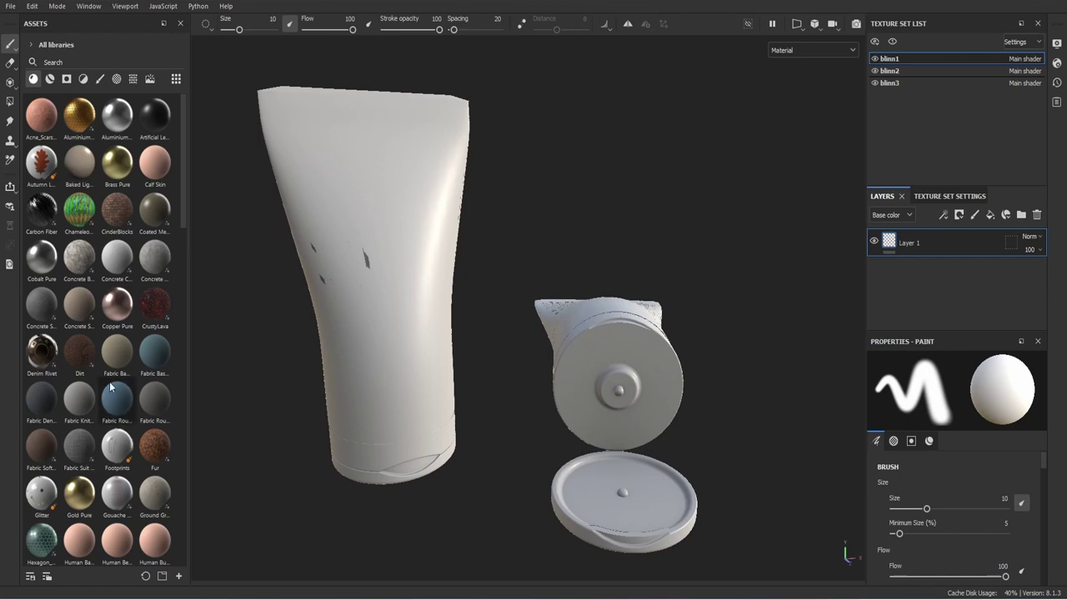
scroll(115, 367, "down", 10)
scroll(110, 371, "down", 5)
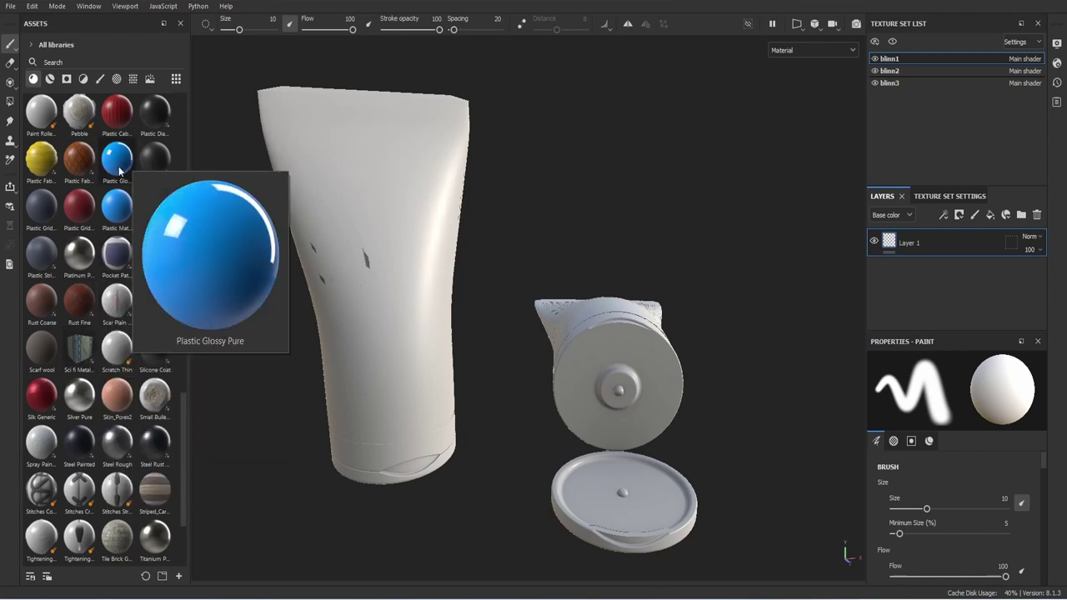
left_click_drag(121, 167, 358, 473)
scroll(950, 466, "down", 3)
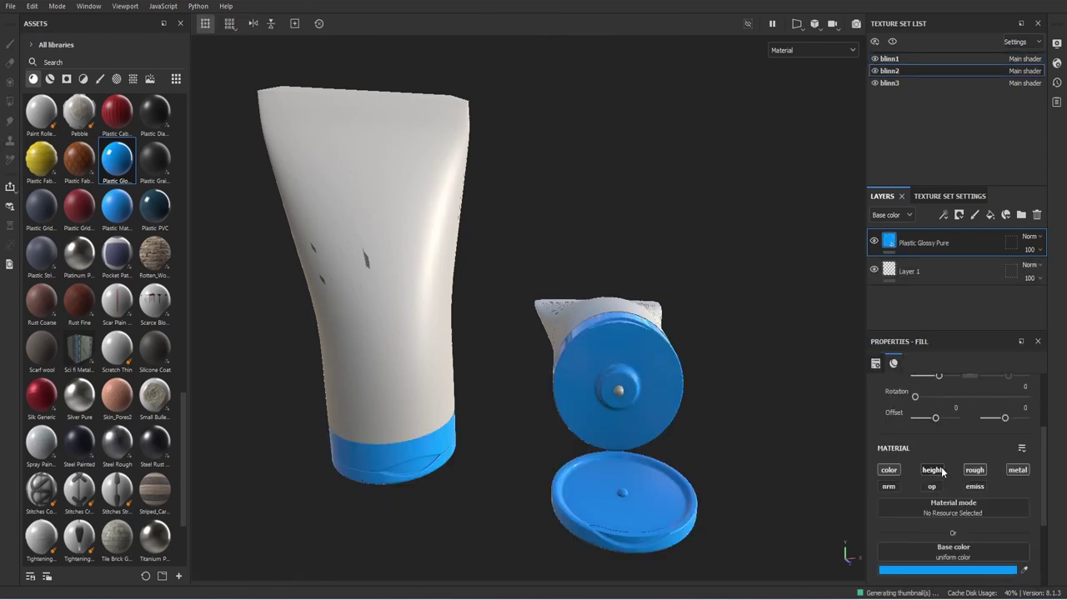
left_click(980, 570)
left_click_drag(829, 448, 800, 406)
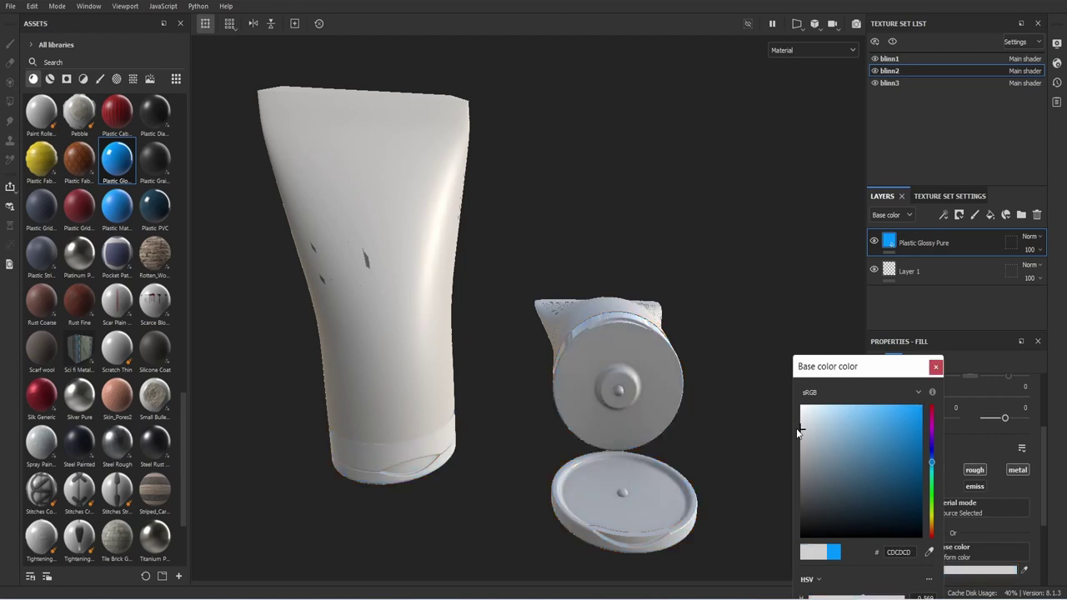
left_click(937, 368)
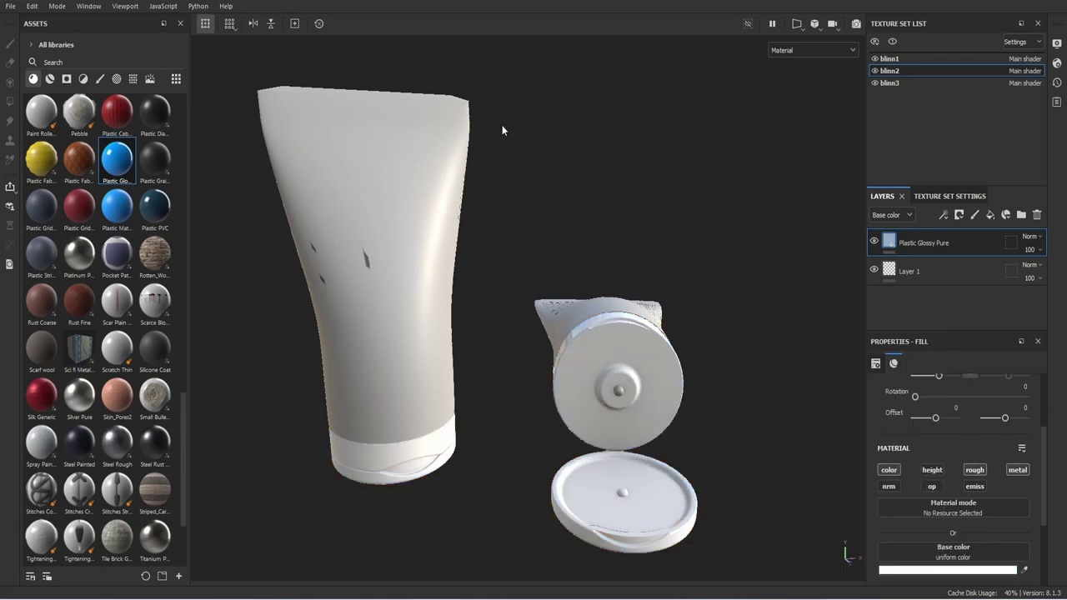
Try the Plastic Glossy Pure material on the tube bodies and view its base color settings.
left_click_drag(121, 167, 421, 237)
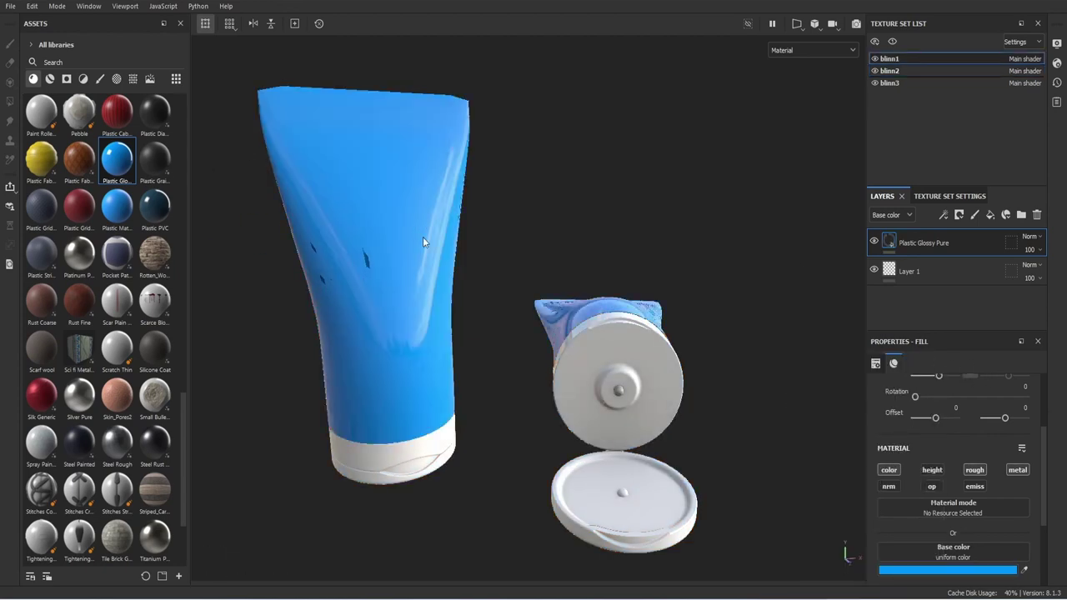
left_click(908, 572)
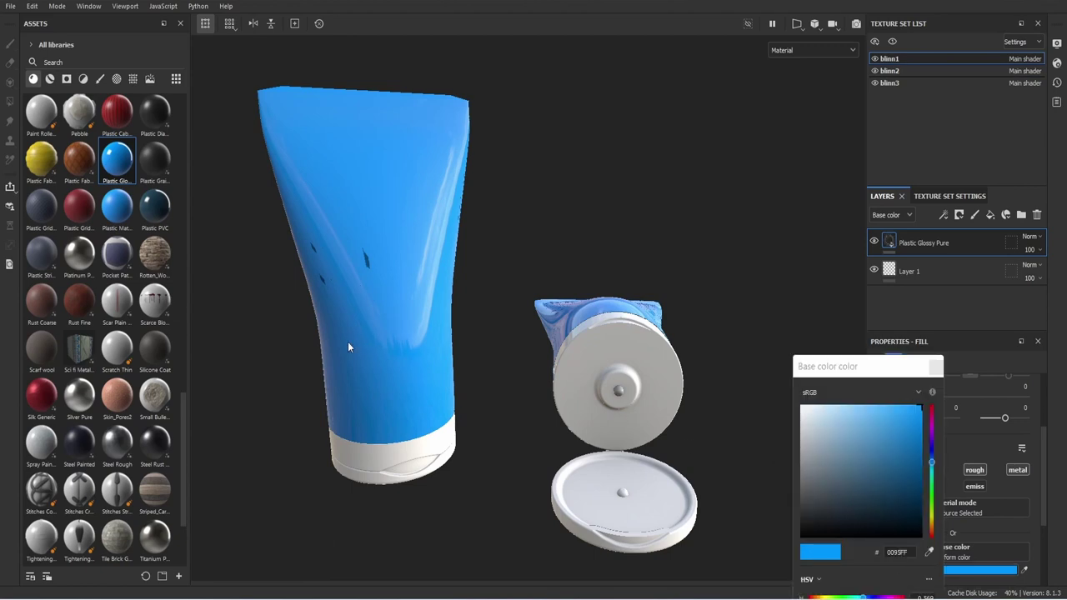
left_click(935, 365)
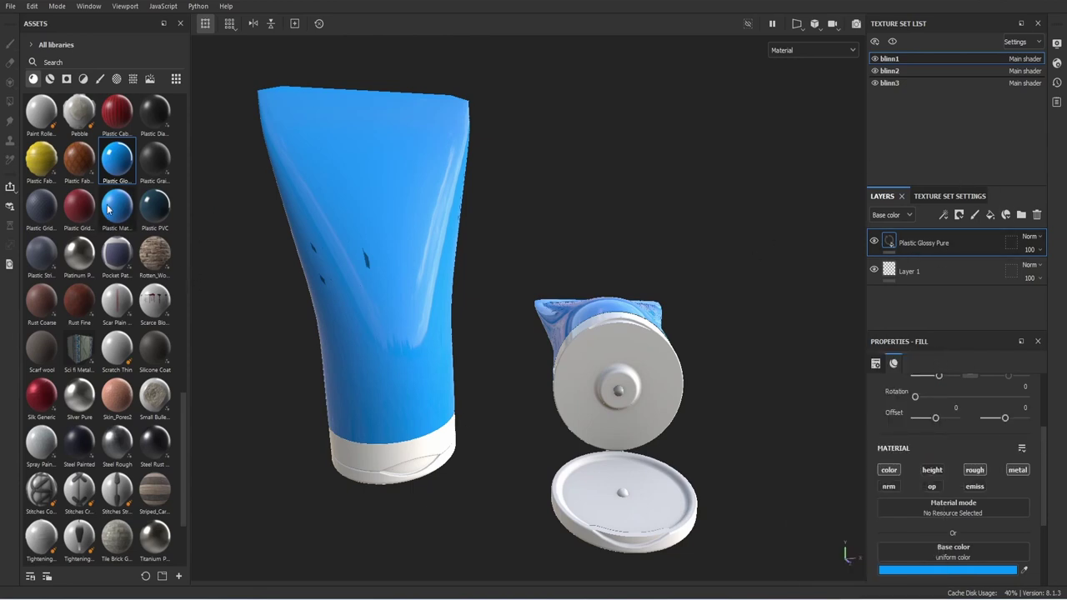
Try a second Plastic Glossy Pure layer on the caps, and delete both that layer and the bodies' glossy layer.
left_click_drag(111, 173, 366, 461)
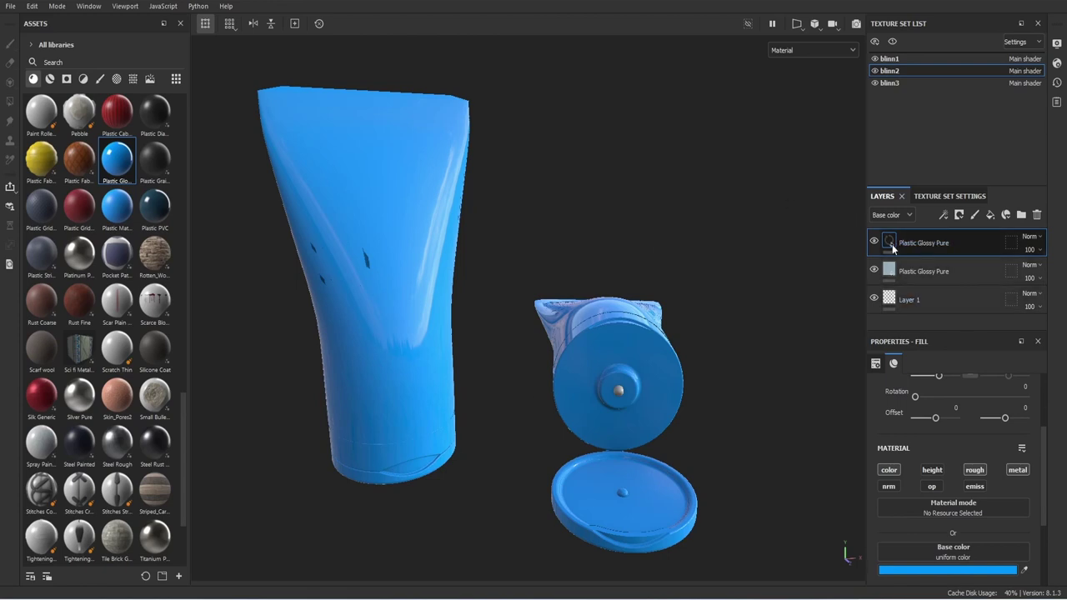
key("Delete")
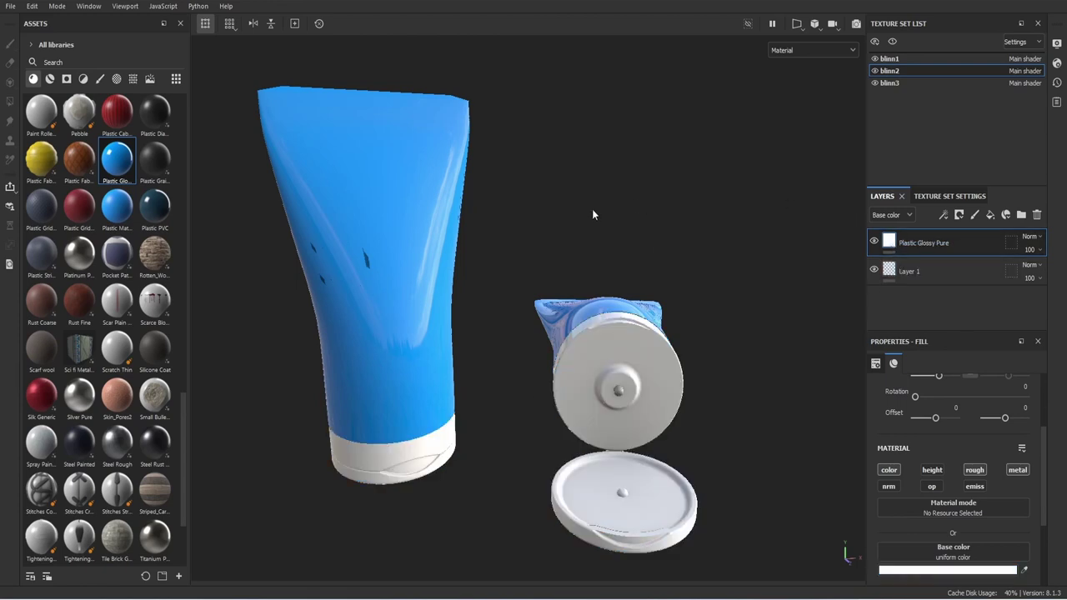
left_click(901, 59)
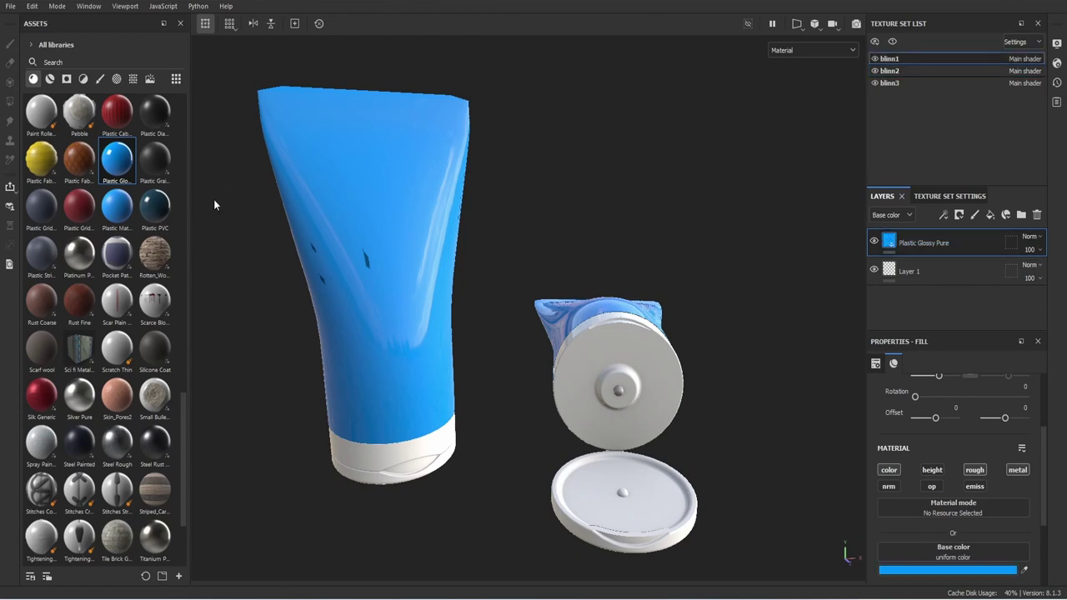
key("Delete")
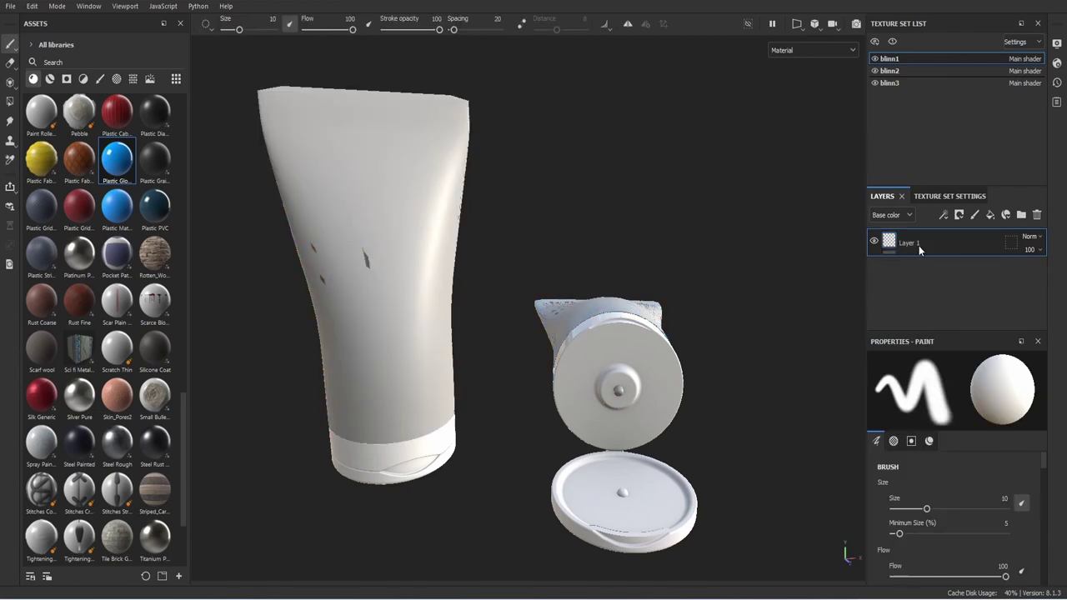
Apply the Plastic Matte Pure material to the tube bodies and set its base color to white, FFFFFF.
left_click_drag(123, 212, 329, 234)
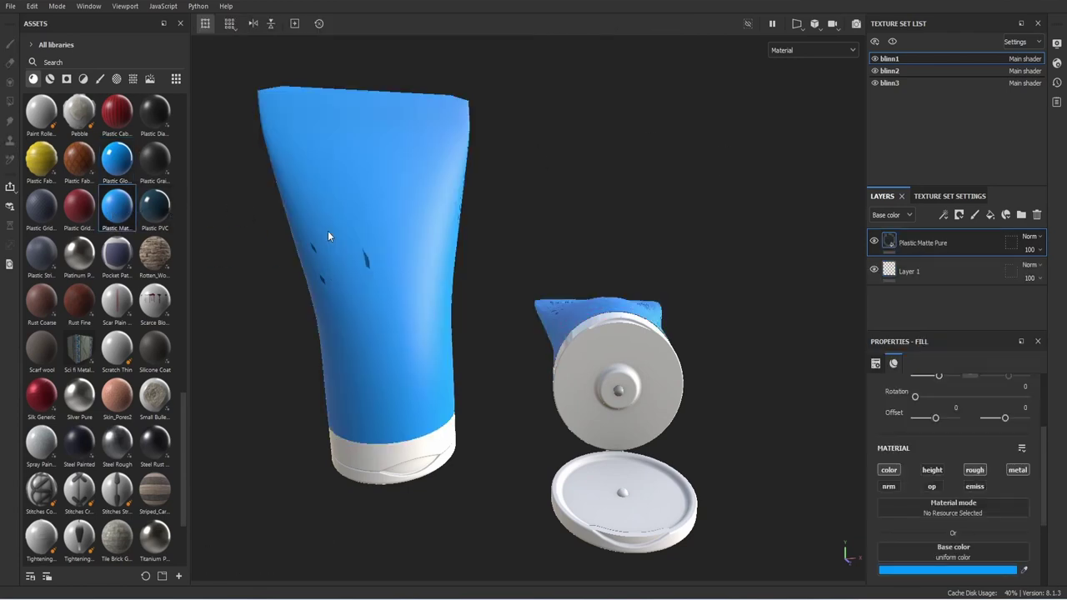
left_click(947, 570)
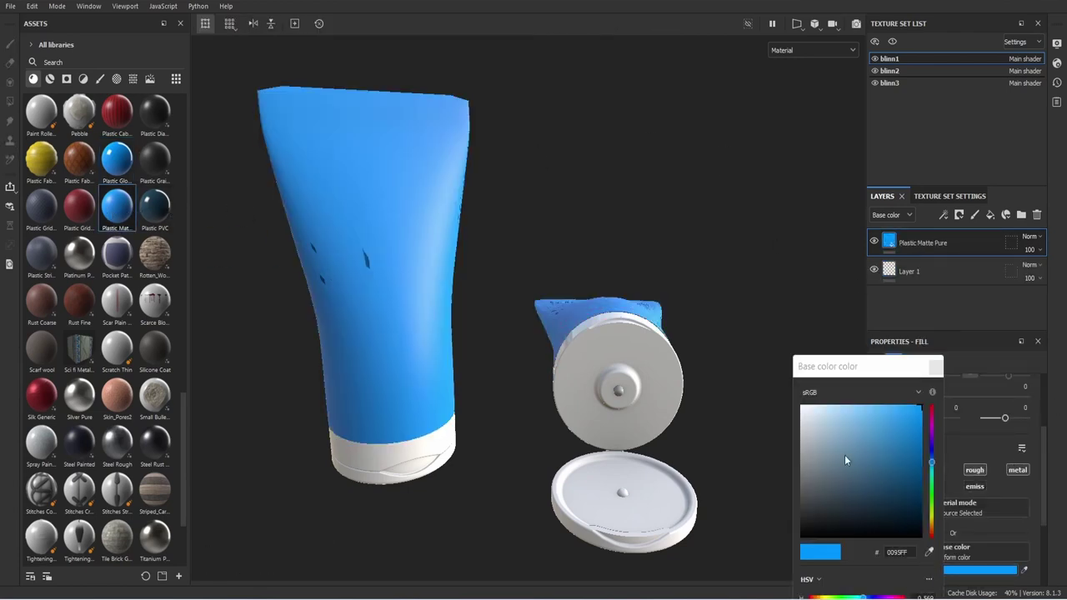
left_click_drag(844, 454, 771, 387)
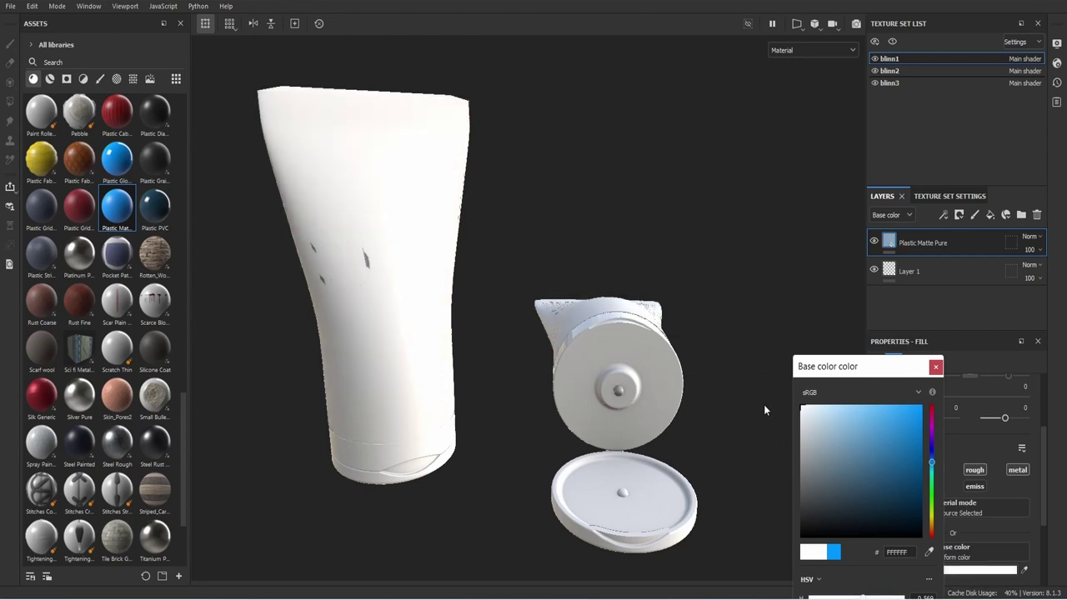
Finalize the tube bodies' white base color, and apply Plastic Glossy Pure with a white base color to the small nozzle ball.
left_click_drag(765, 404, 762, 406)
left_click(934, 367)
left_click_drag(830, 389, 704, 406, "alt")
scroll(630, 419, "up", 8)
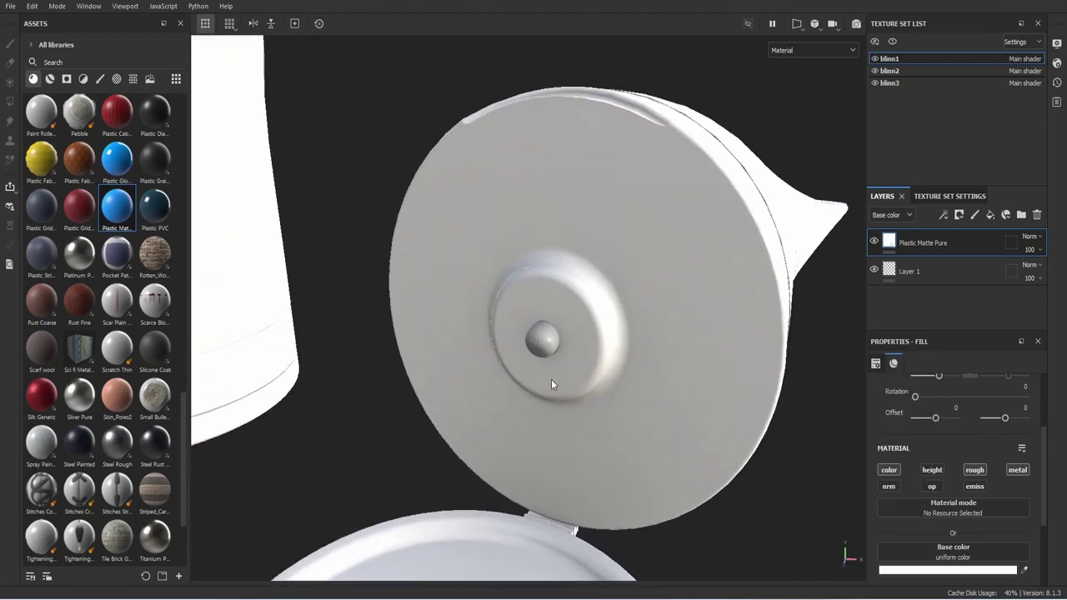
scroll(551, 379, "up", 2)
left_click_drag(117, 158, 538, 332)
left_click(916, 571)
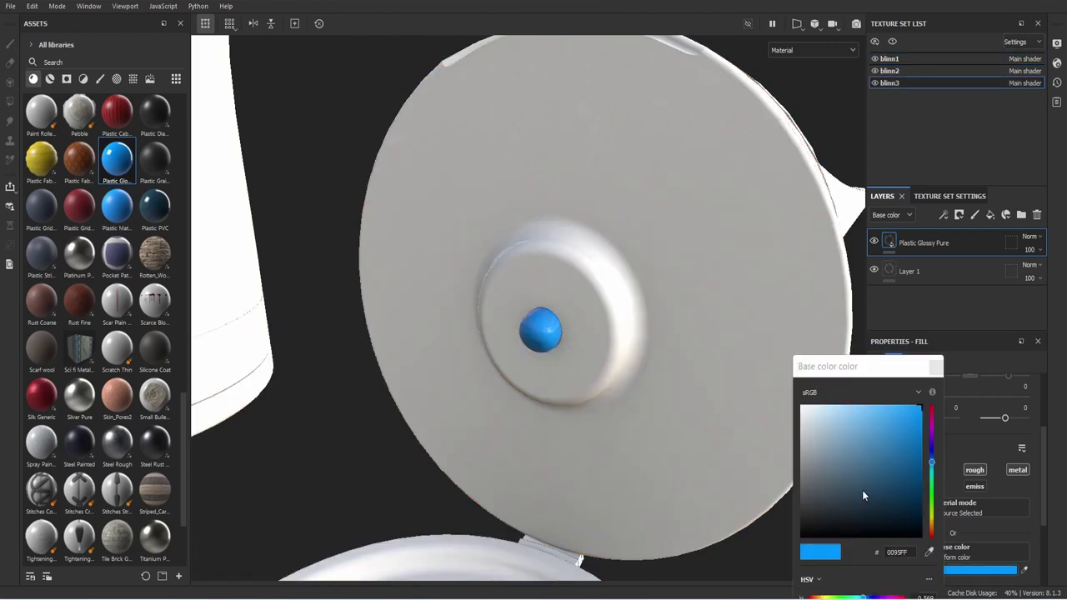
left_click_drag(863, 496, 763, 401)
left_click(936, 366)
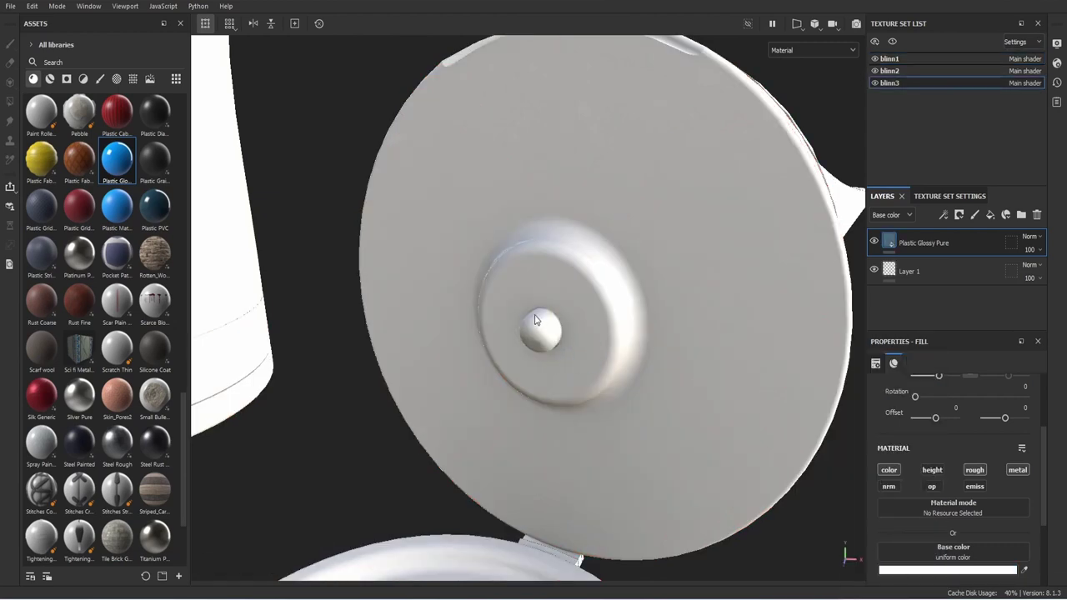
Frame both tubes and the open cap in the view, and render the scene with Iray.
scroll(535, 320, "down", 5)
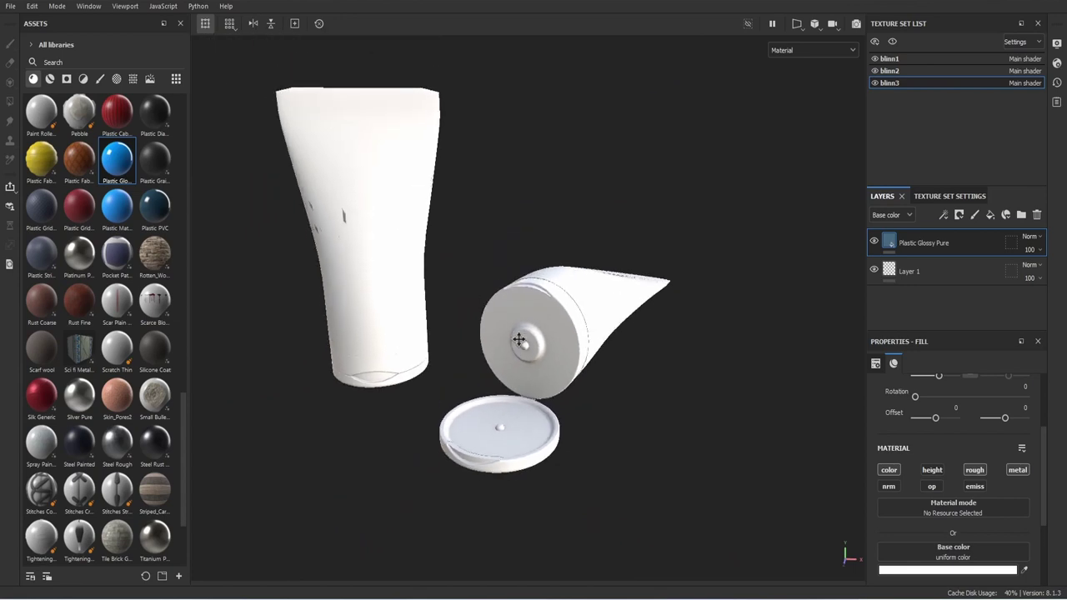
left_click_drag(518, 339, 553, 360, "alt")
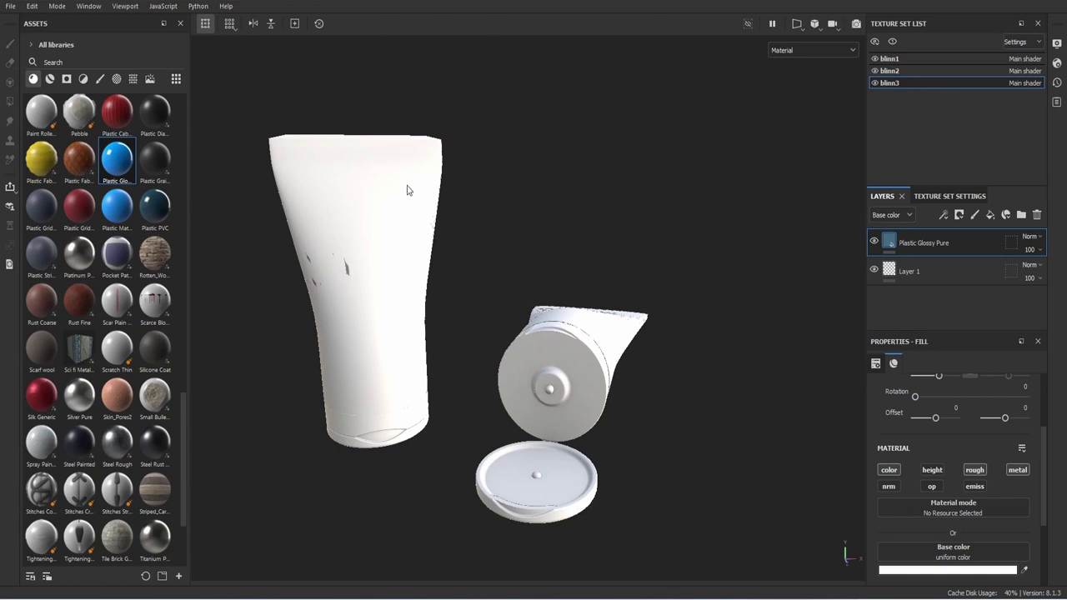
left_click(856, 25)
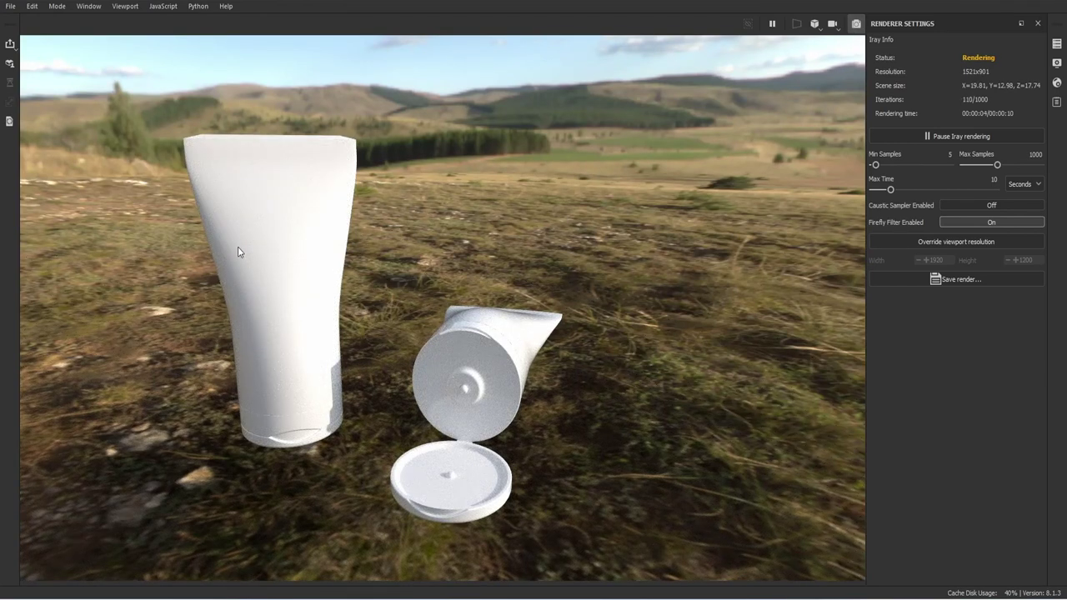
Examine the main shader's MDL, displacement and tessellation parameters while the Iray render is shown.
left_click(1057, 84)
scroll(897, 367, "down", 5)
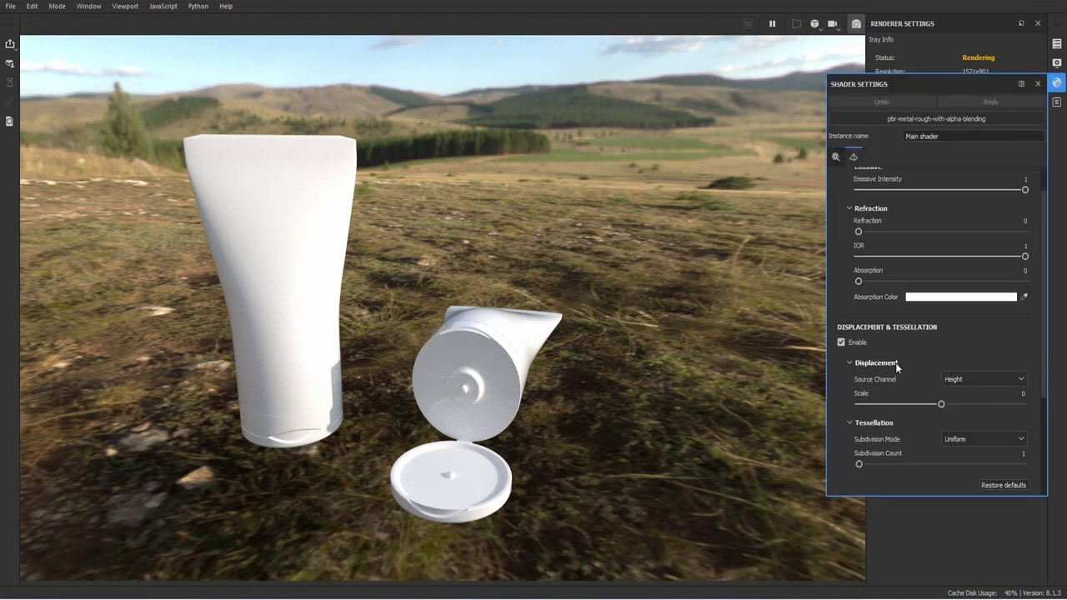
scroll(897, 368, "up", 5)
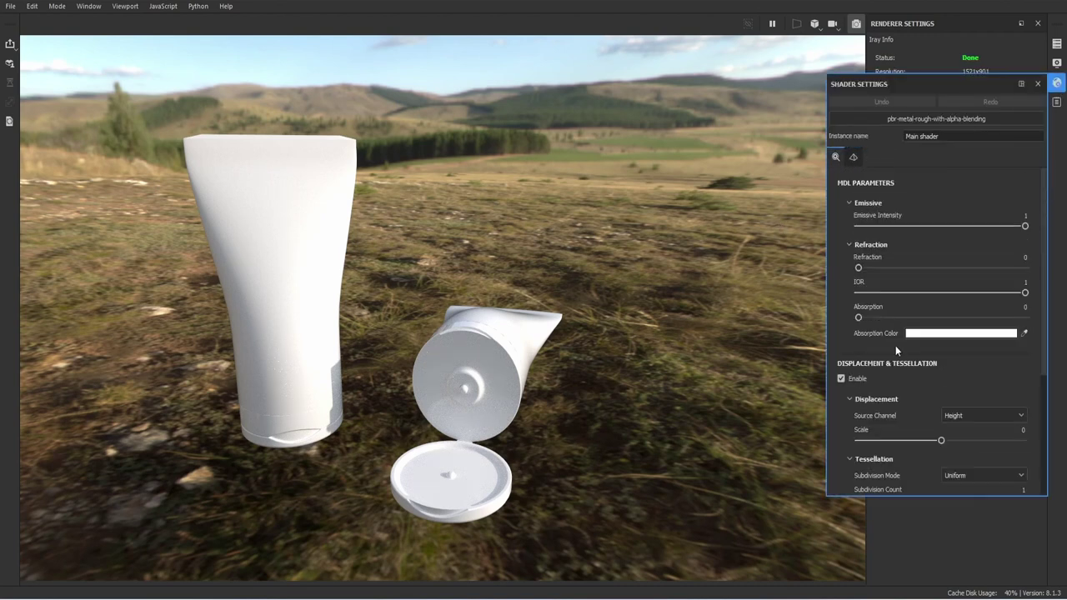
left_click(1056, 65)
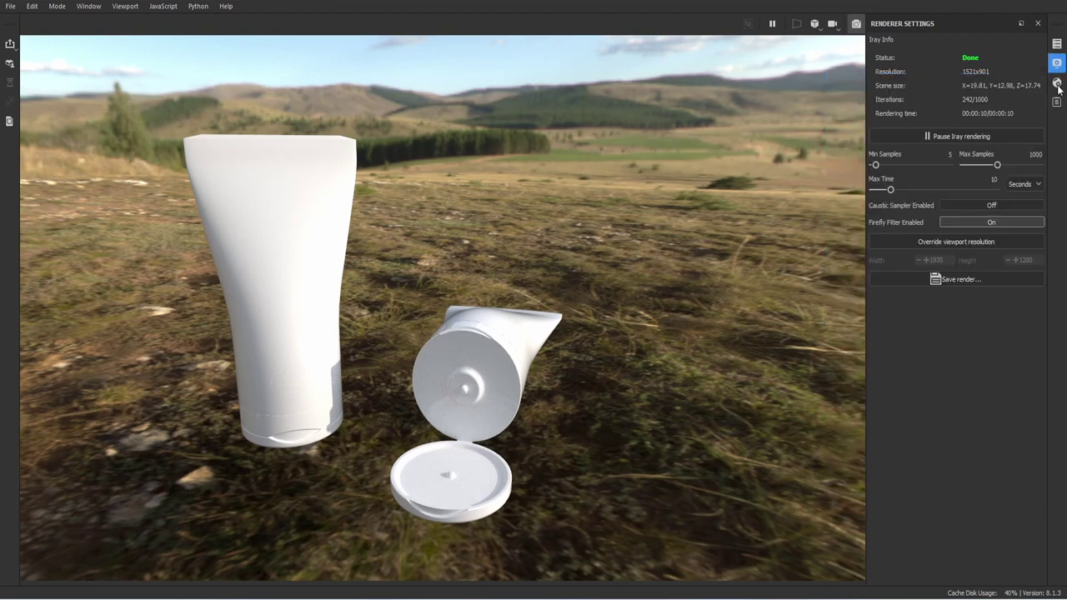
left_click(1057, 82)
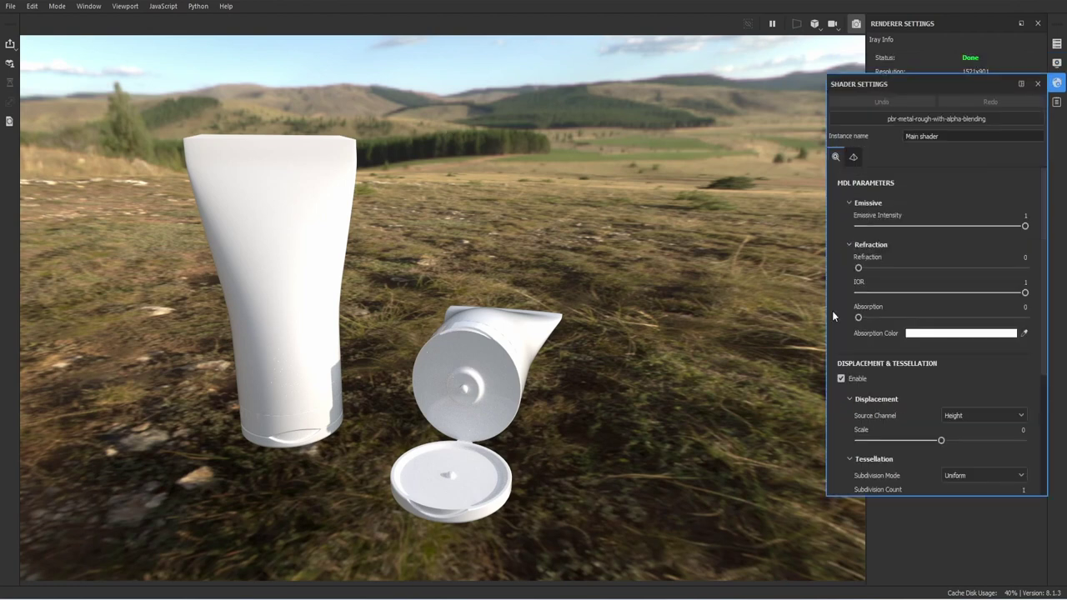
scroll(889, 329, "down", 4)
scroll(939, 179, "up", 4)
Enable Clear color in the dome's display settings to replace the landscape background with plain gray.
left_click(1057, 63)
scroll(925, 320, "down", 5)
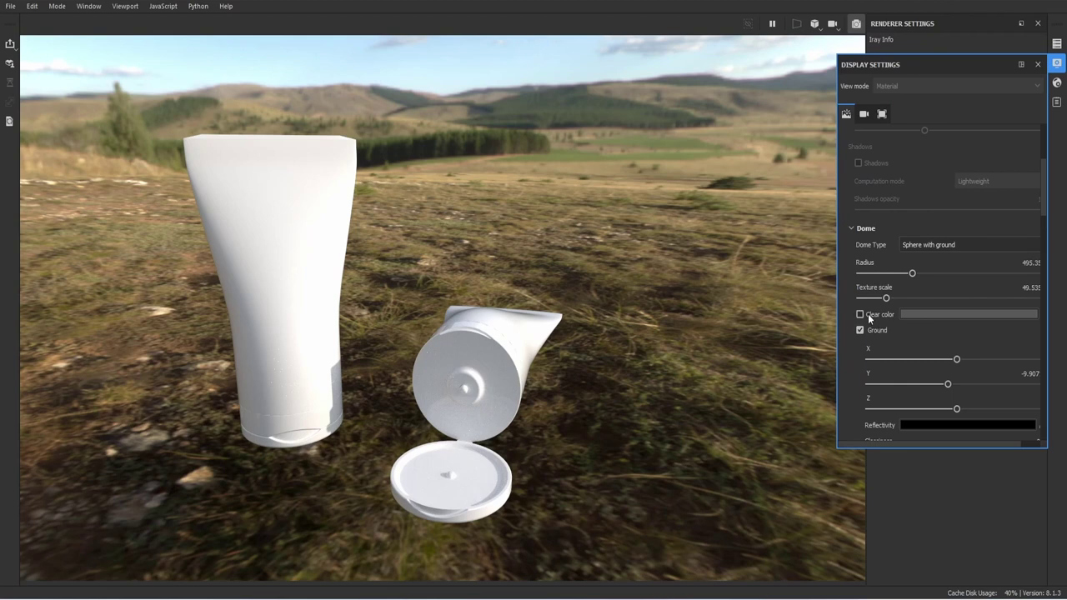
left_click(861, 314)
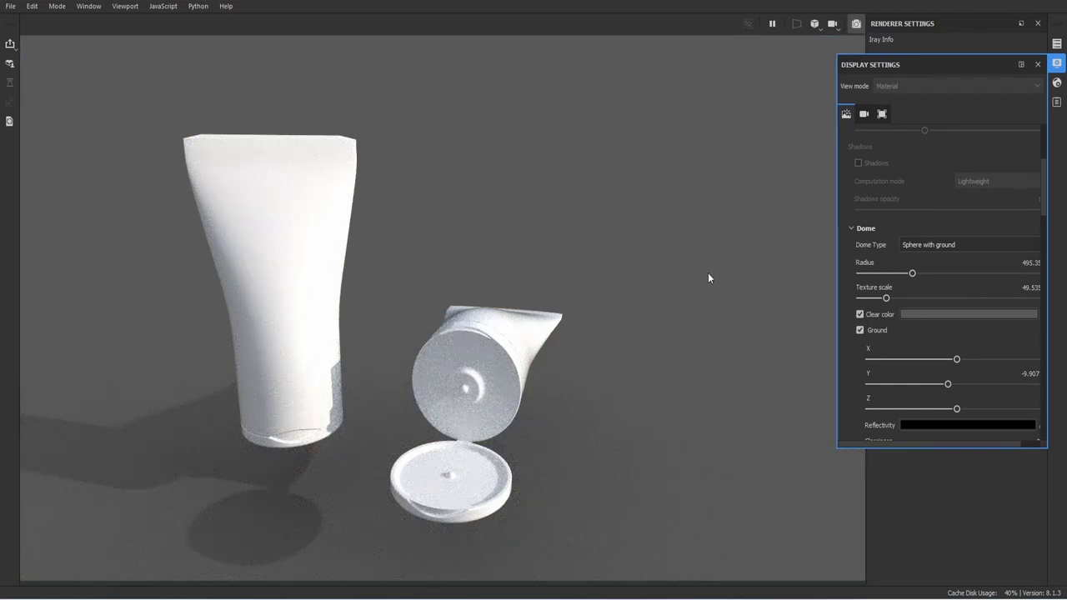
left_click(1038, 65)
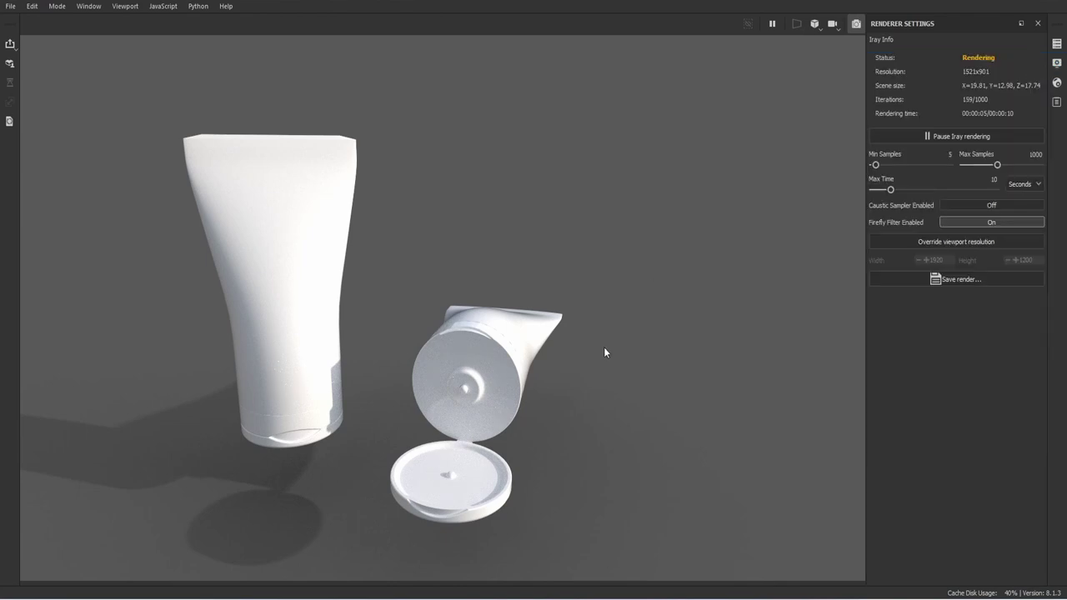
Change the environment map to Studio White Soft and view the rendered tubes from a slightly different angle.
middle_click_drag(604, 347, 666, 353, "alt")
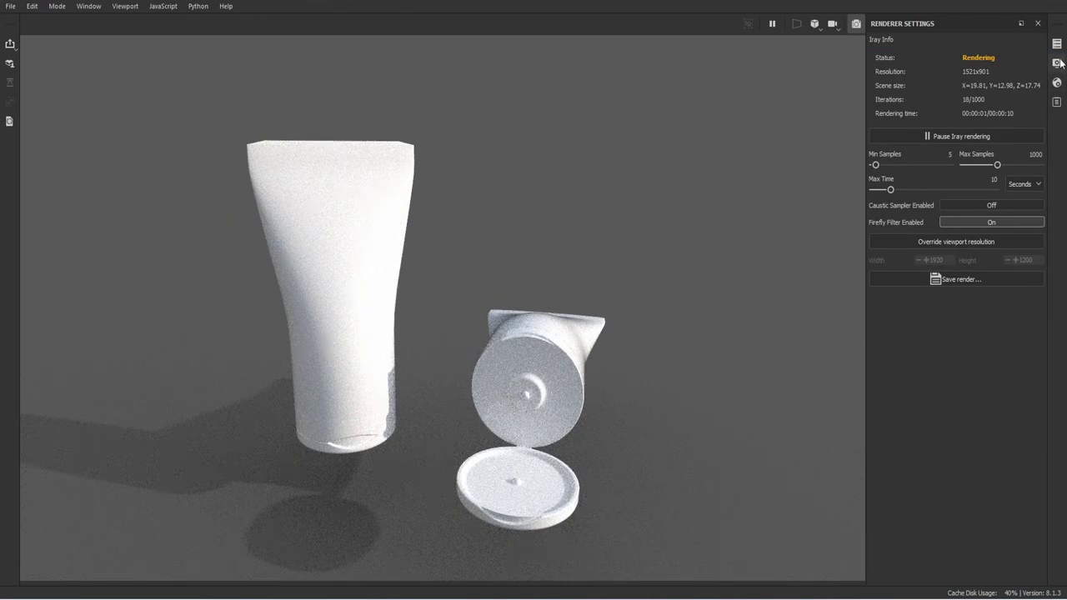
left_click(1056, 64)
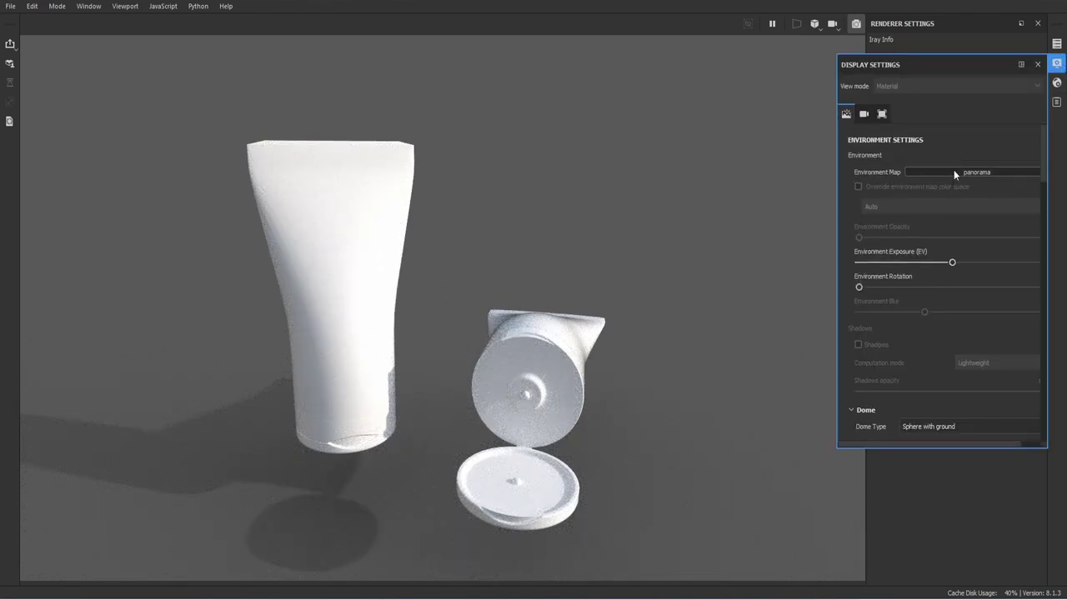
left_click(955, 171)
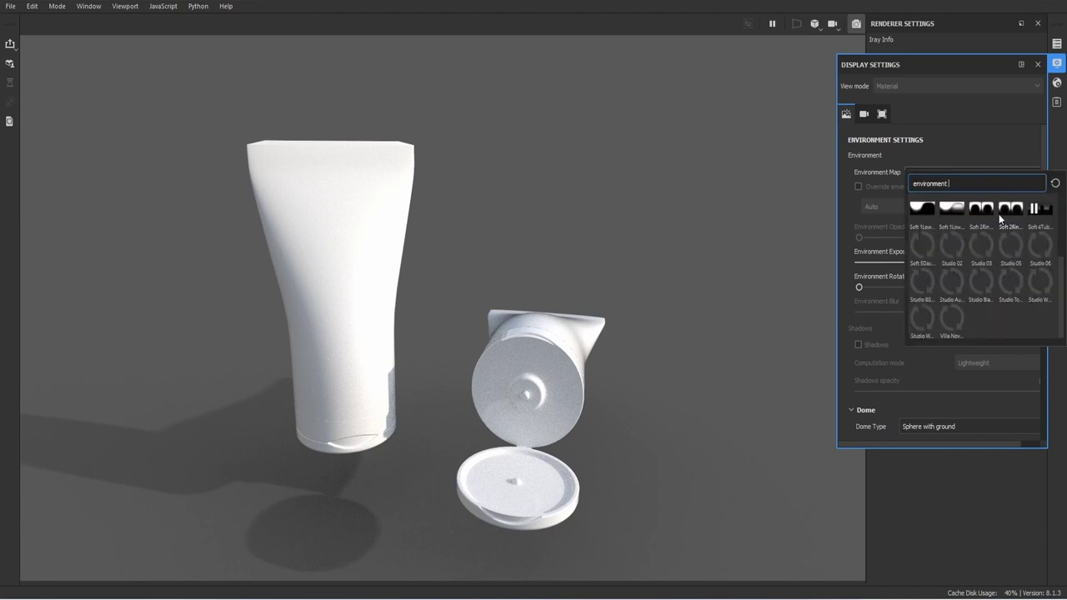
left_click(1039, 283)
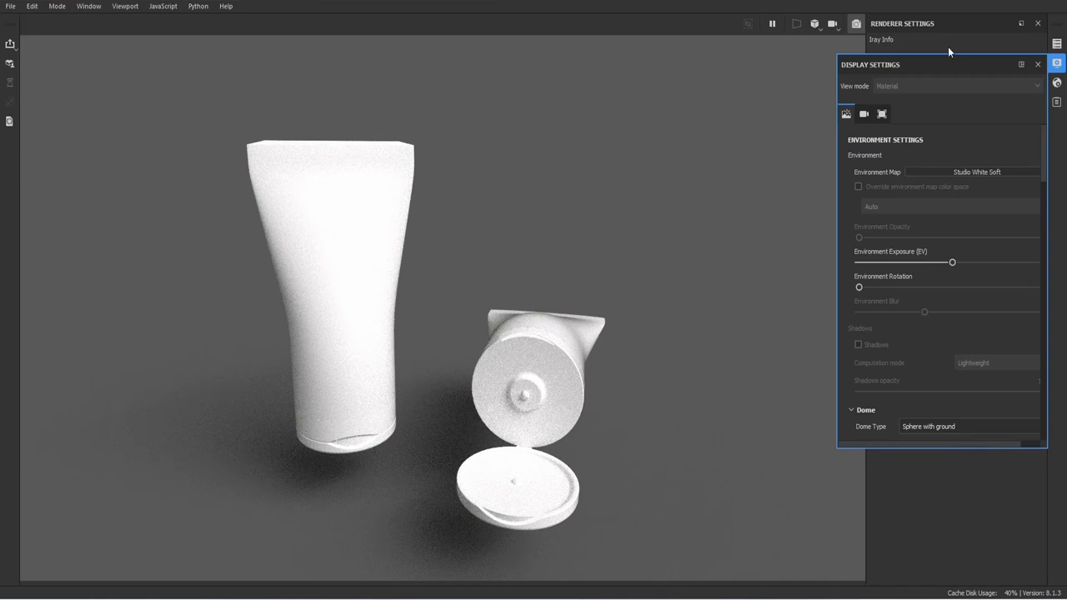
left_click(1037, 64)
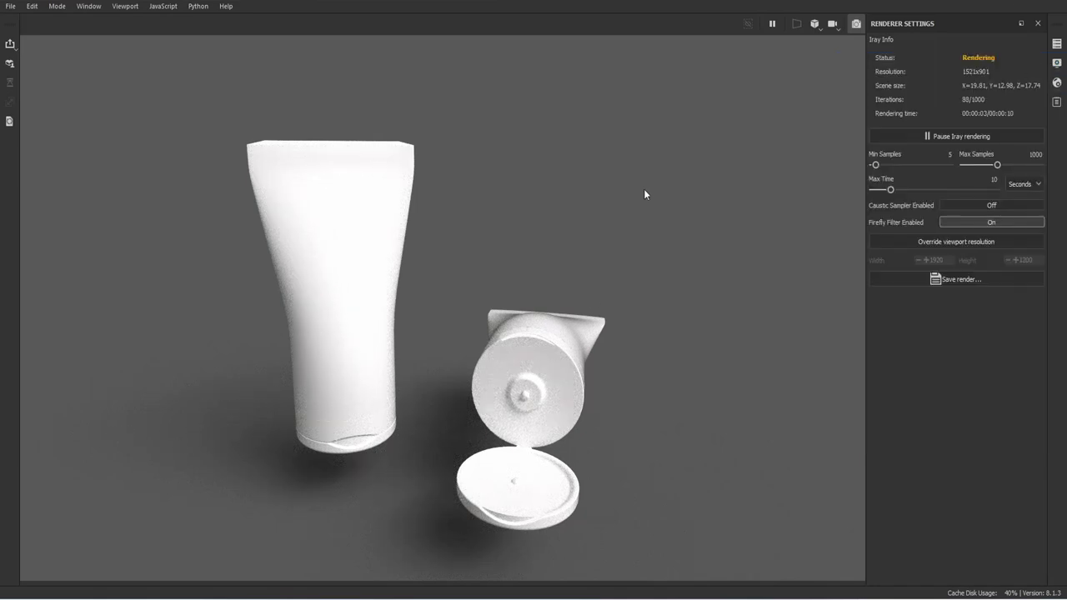
left_click_drag(589, 305, 583, 309, "alt")
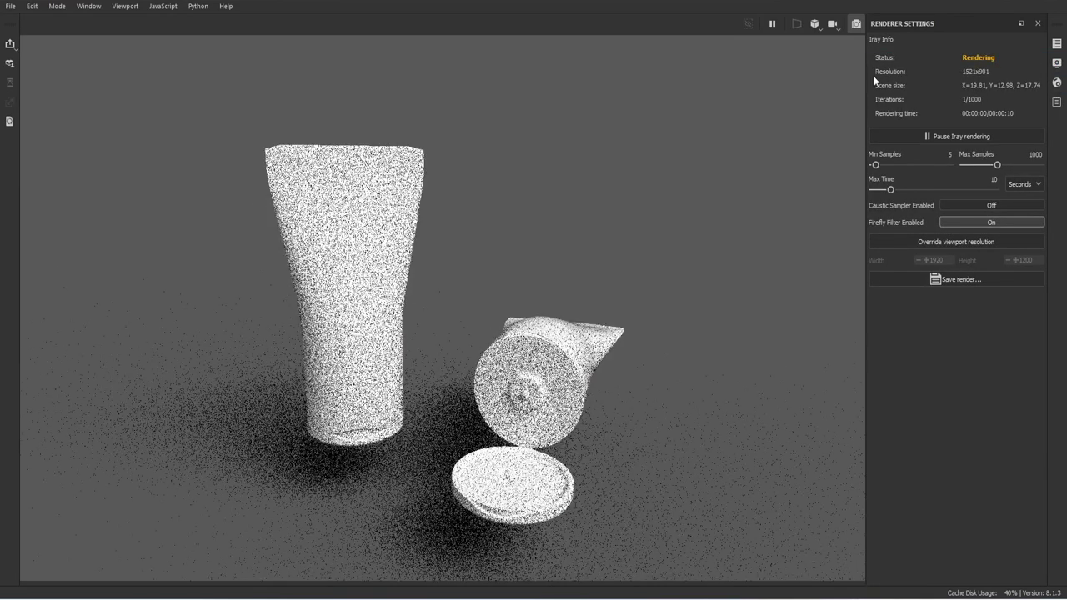
Set the base color of the tube bodies' Plastic Matte Pure layer to light gray, D2D2D2, and render with Iray again.
left_click(856, 24)
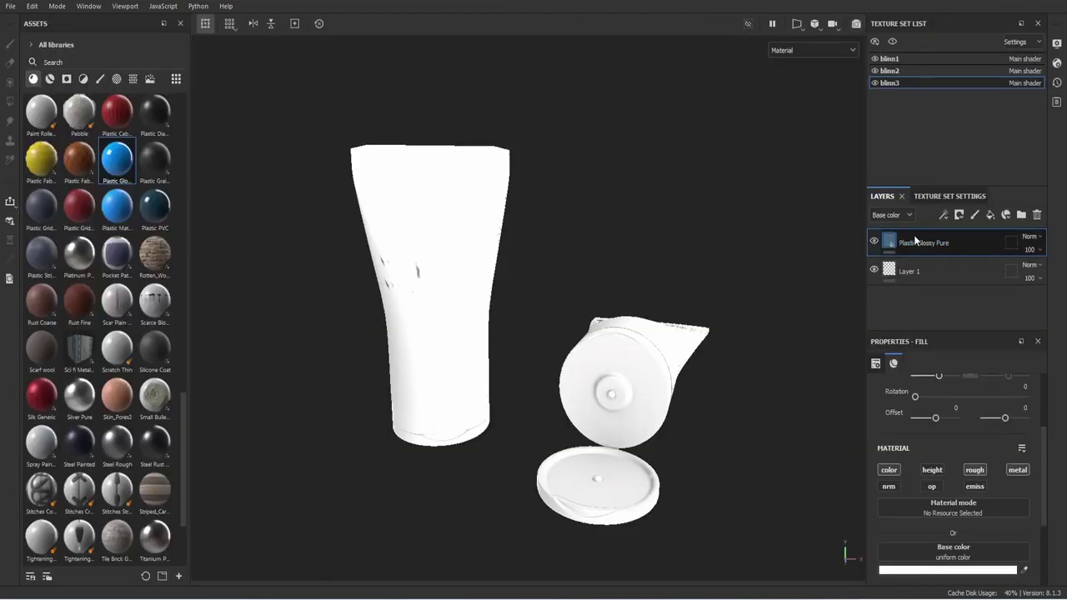
left_click(889, 60)
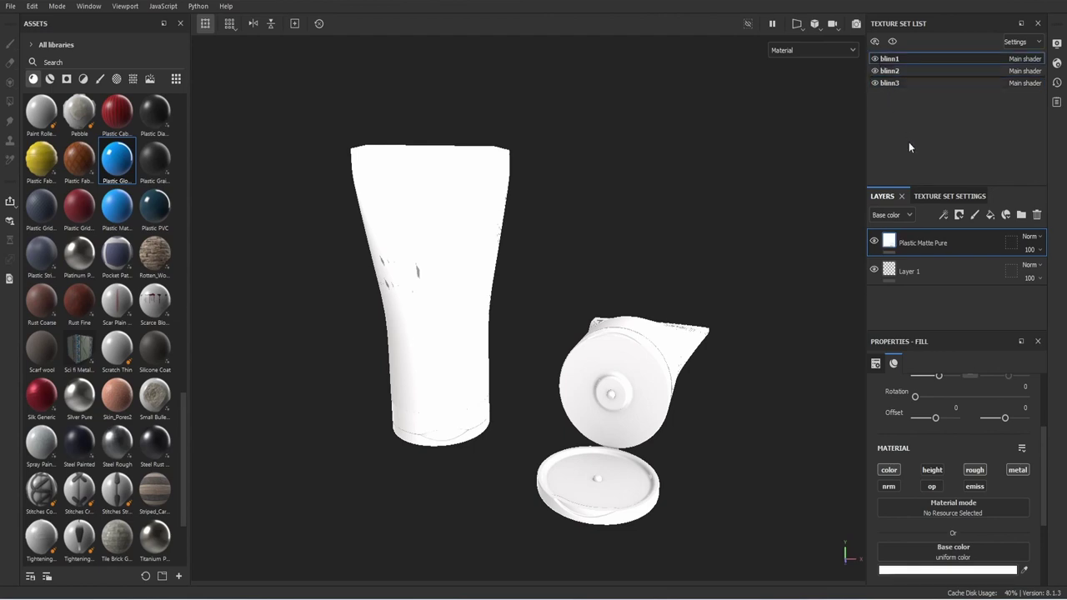
left_click(959, 573)
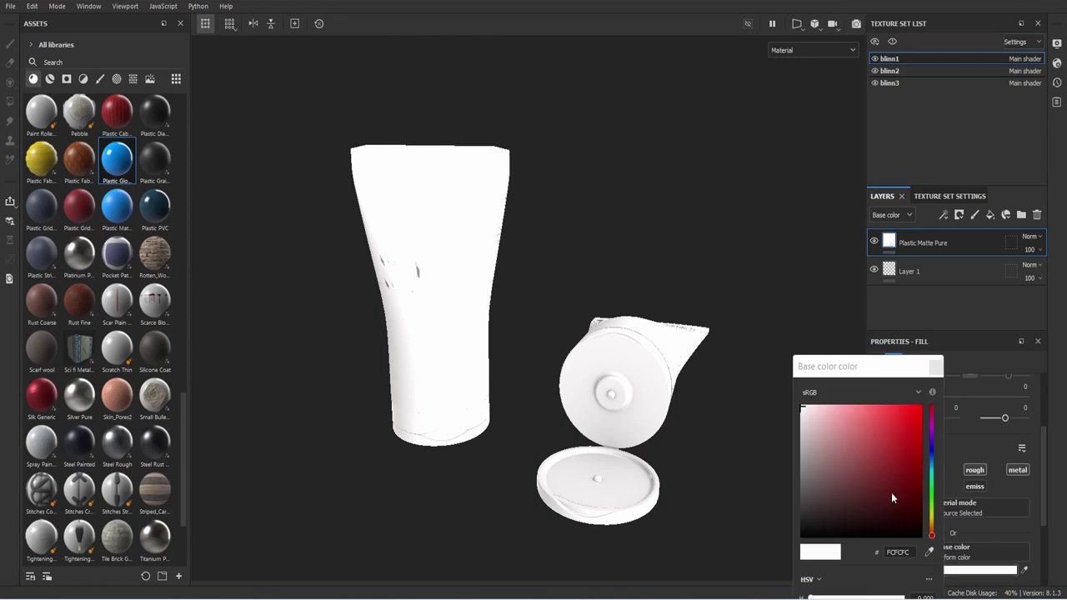
mouse_move(801, 432)
left_mouse_down()
mouse_move(797, 444)
mouse_move(796, 432)
left_mouse_up()
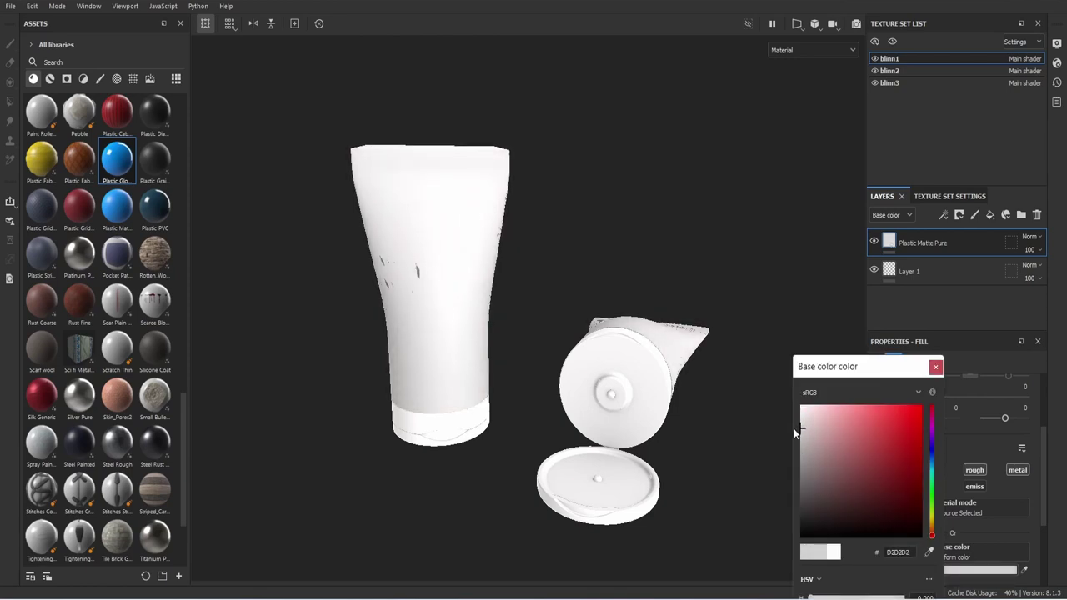
left_click(934, 367)
left_click(856, 24)
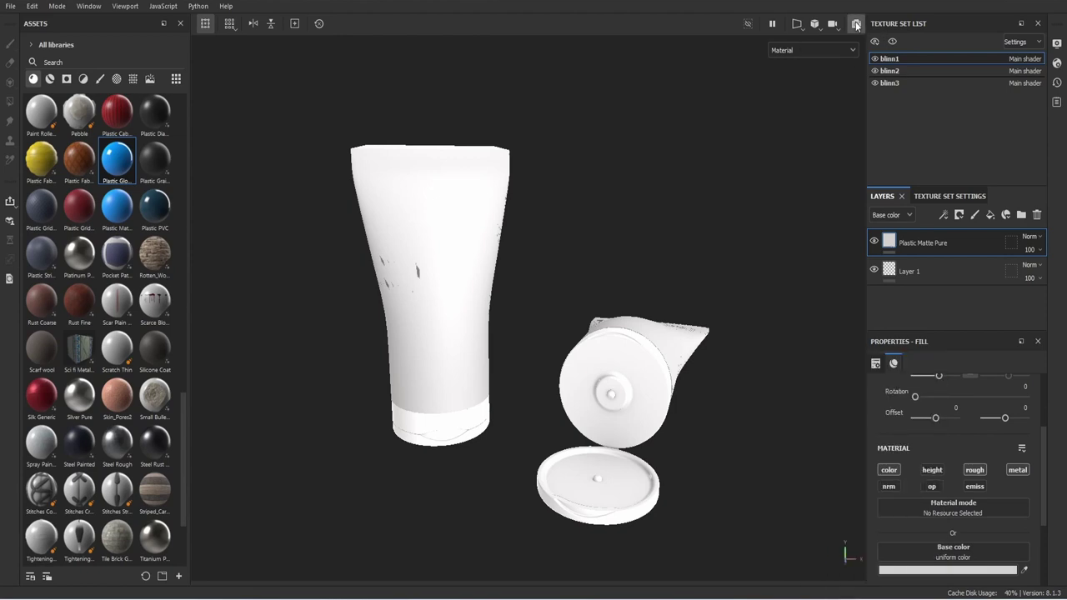